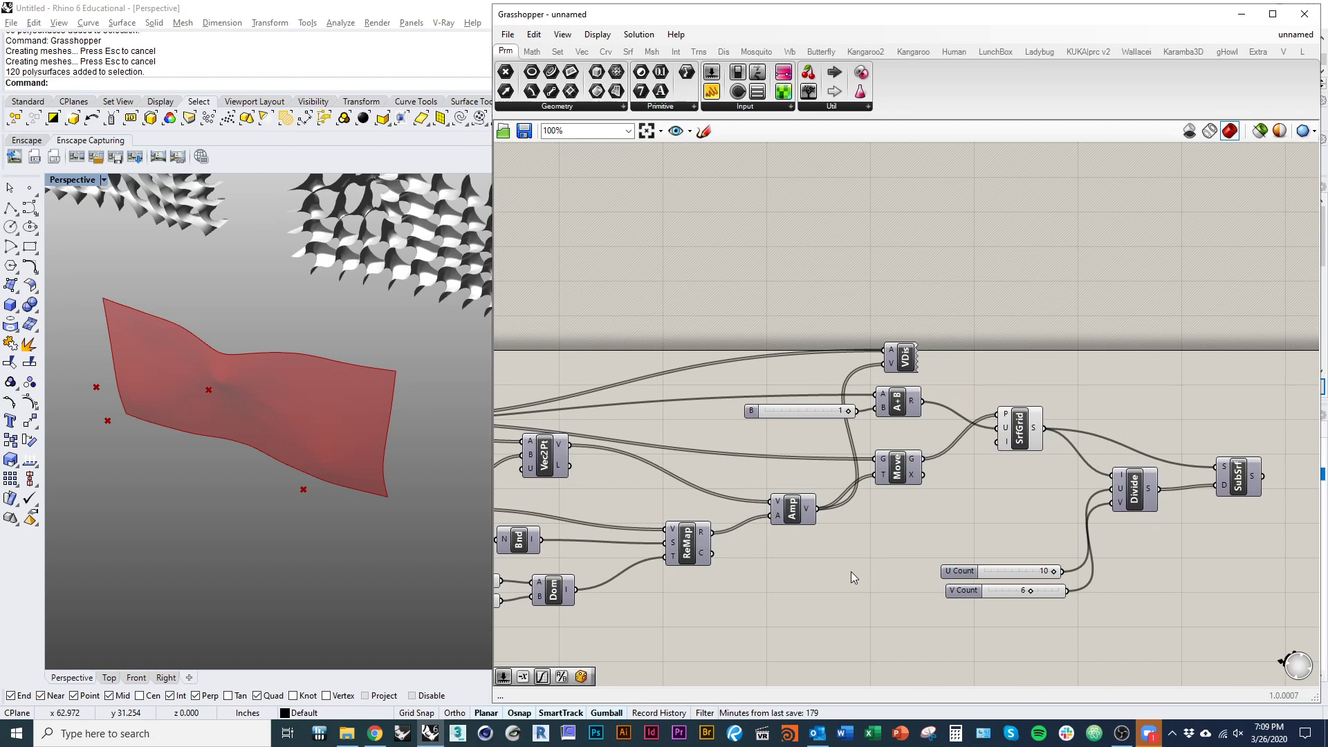
# - Examine the definition and the point, normal and uv outputs of the SDivide component
pyautogui.scroll(-3, 848, 570)
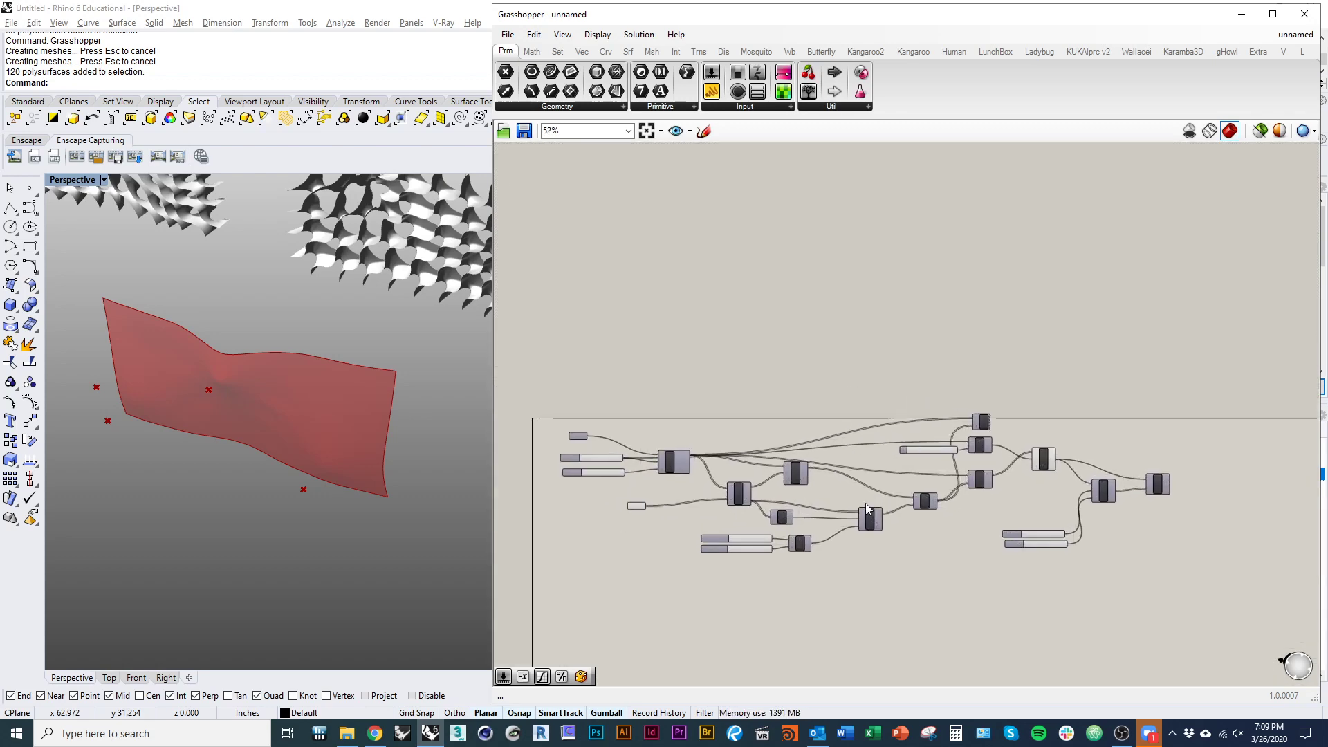
pyautogui.scroll(2, 865, 504)
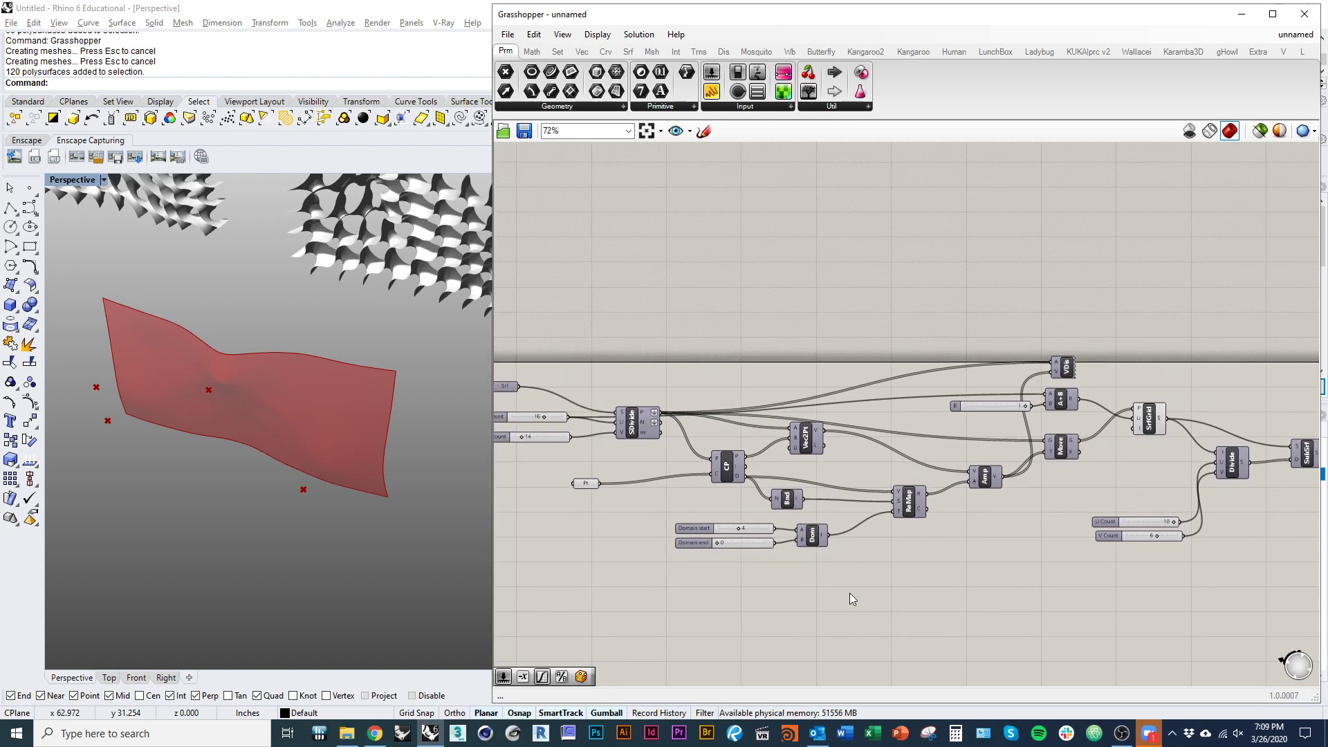
pyautogui.moveTo(674, 443); pyautogui.dragTo(688, 443, button='right')
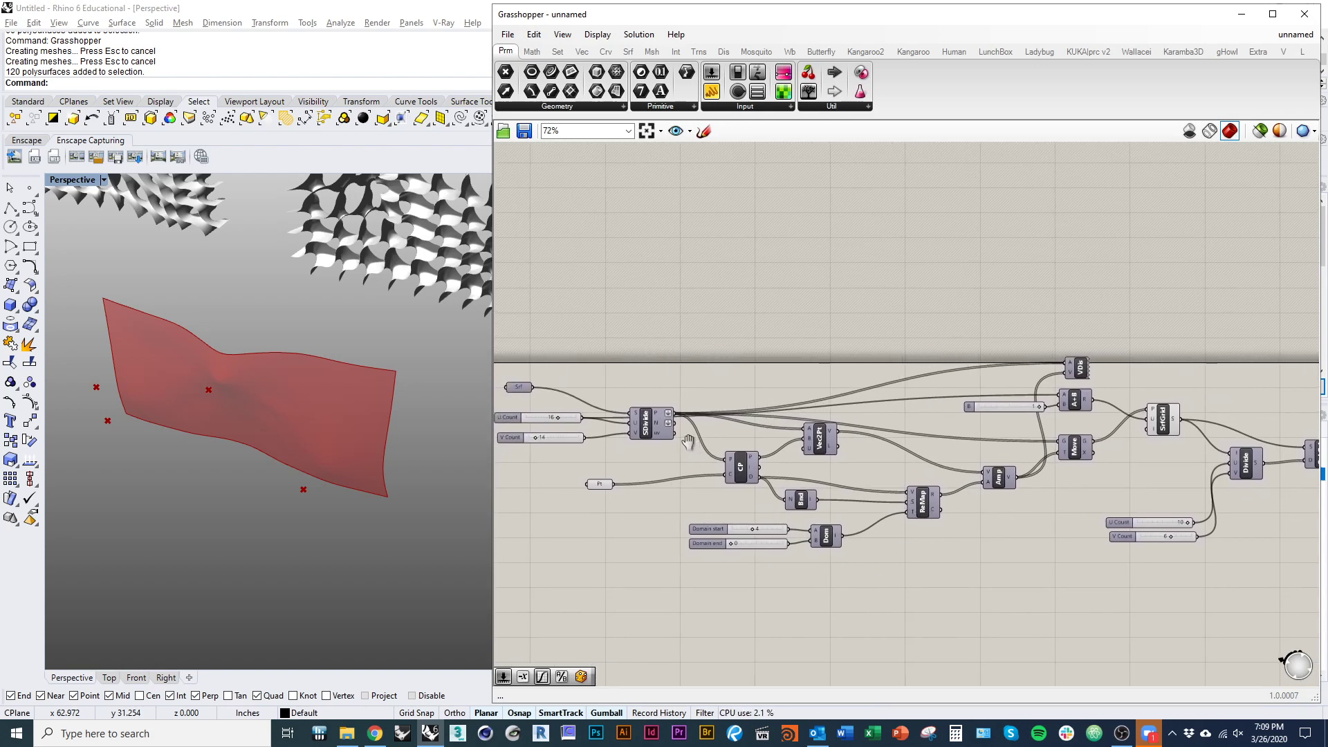
pyautogui.click(647, 431)
pyautogui.scroll(5, 647, 431)
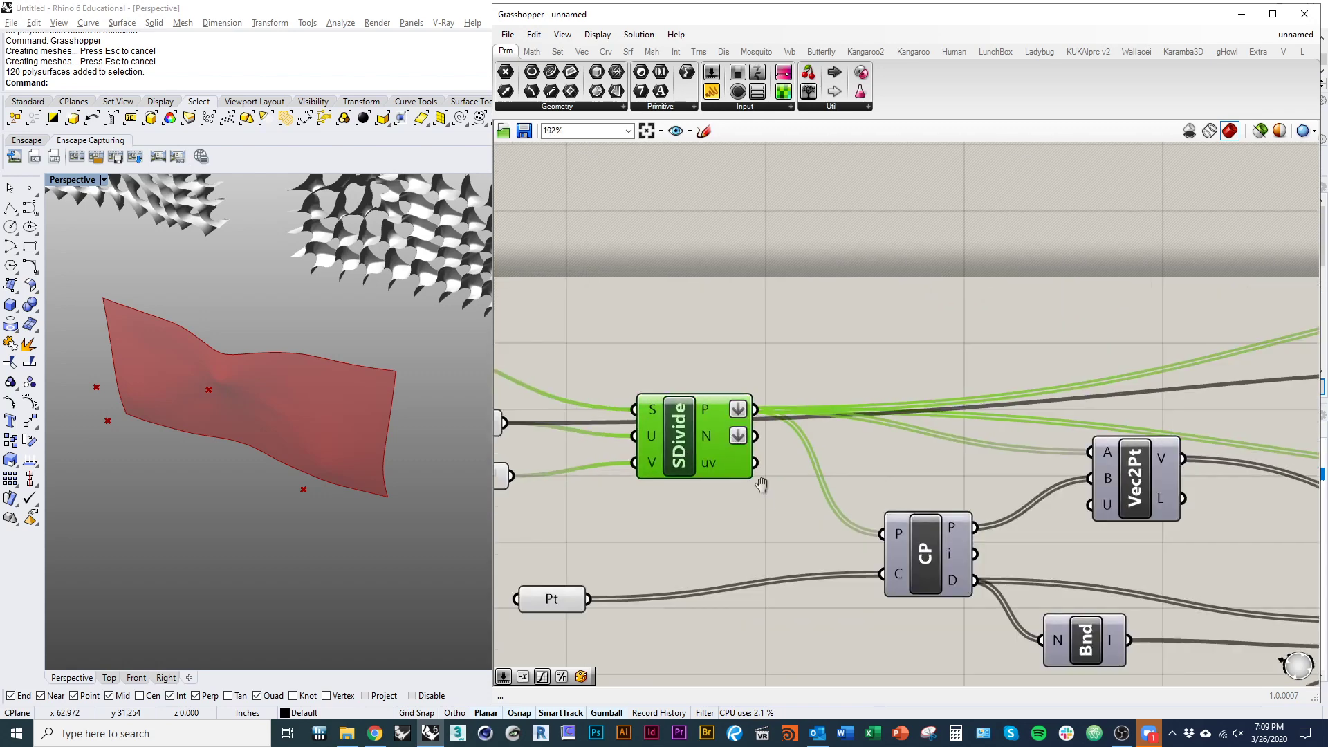
pyautogui.scroll(-1, 761, 484)
pyautogui.moveTo(691, 435); pyautogui.dragTo(682, 374)
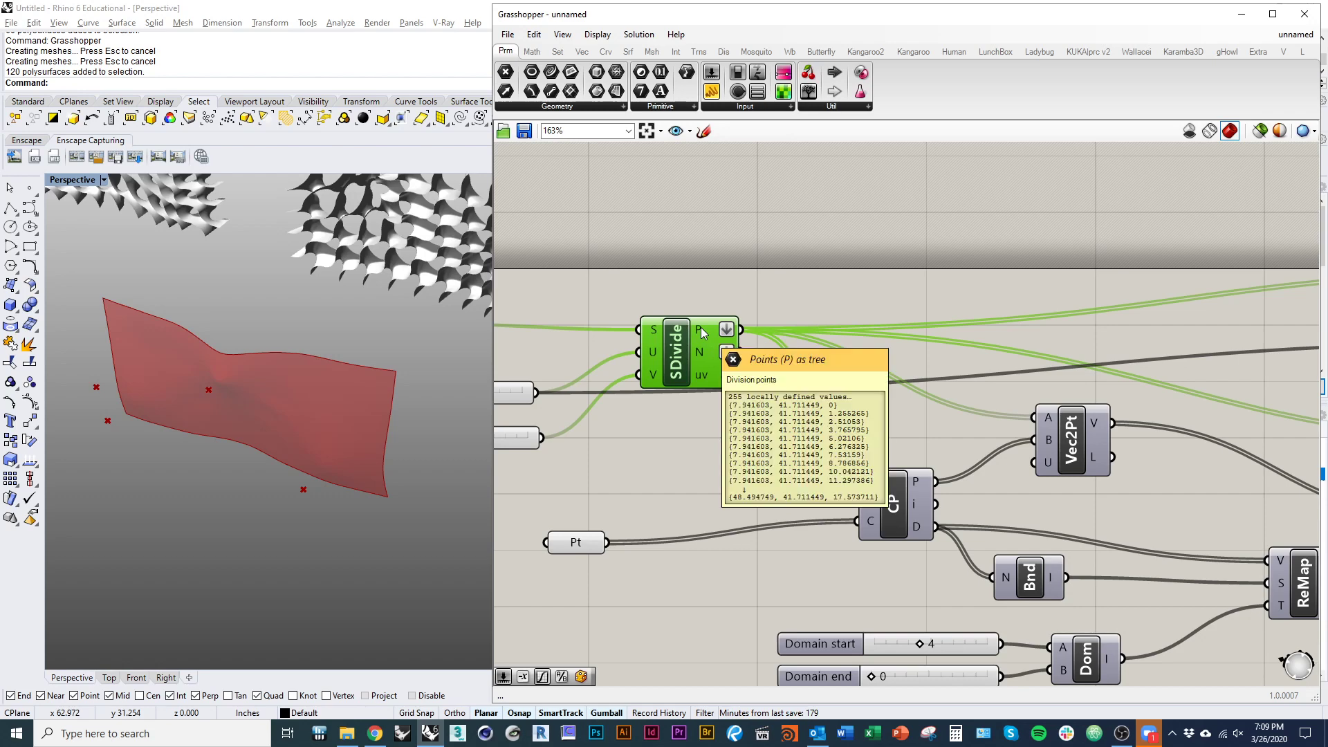
pyautogui.moveTo(700, 354)
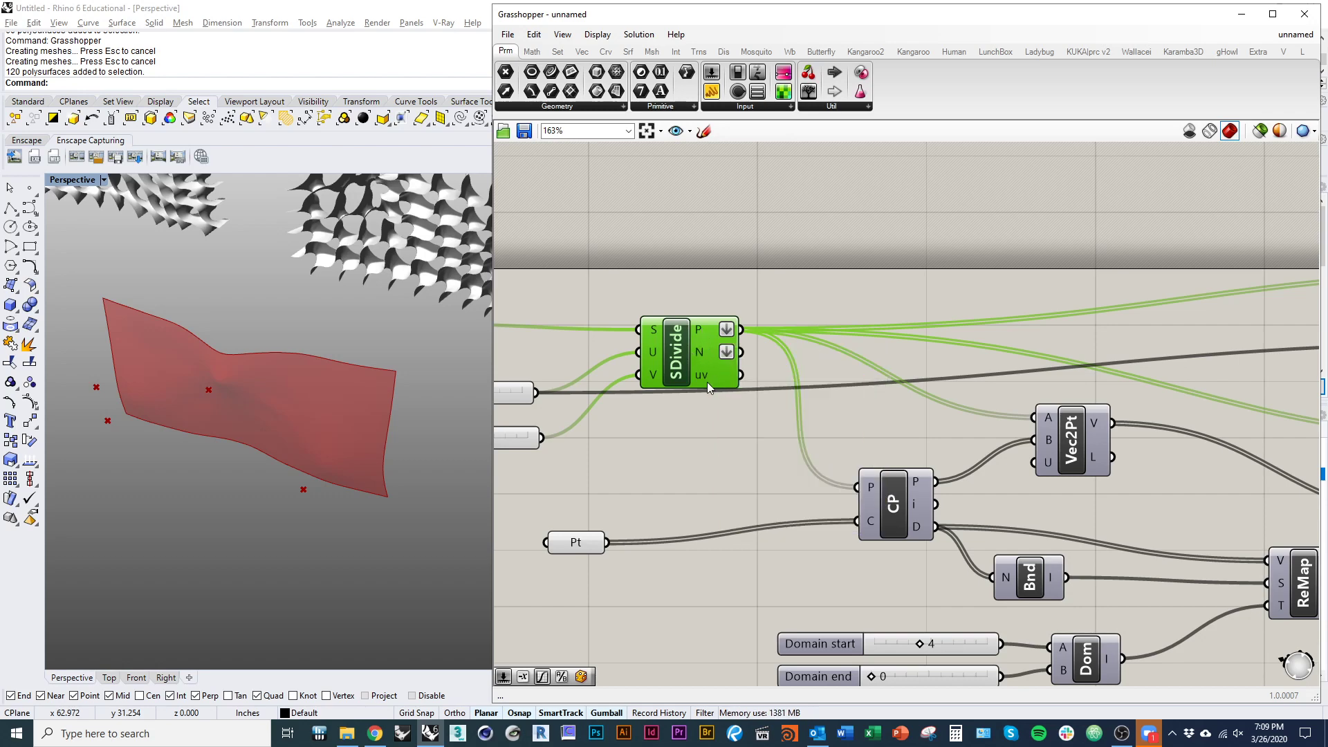
pyautogui.moveTo(707, 382)
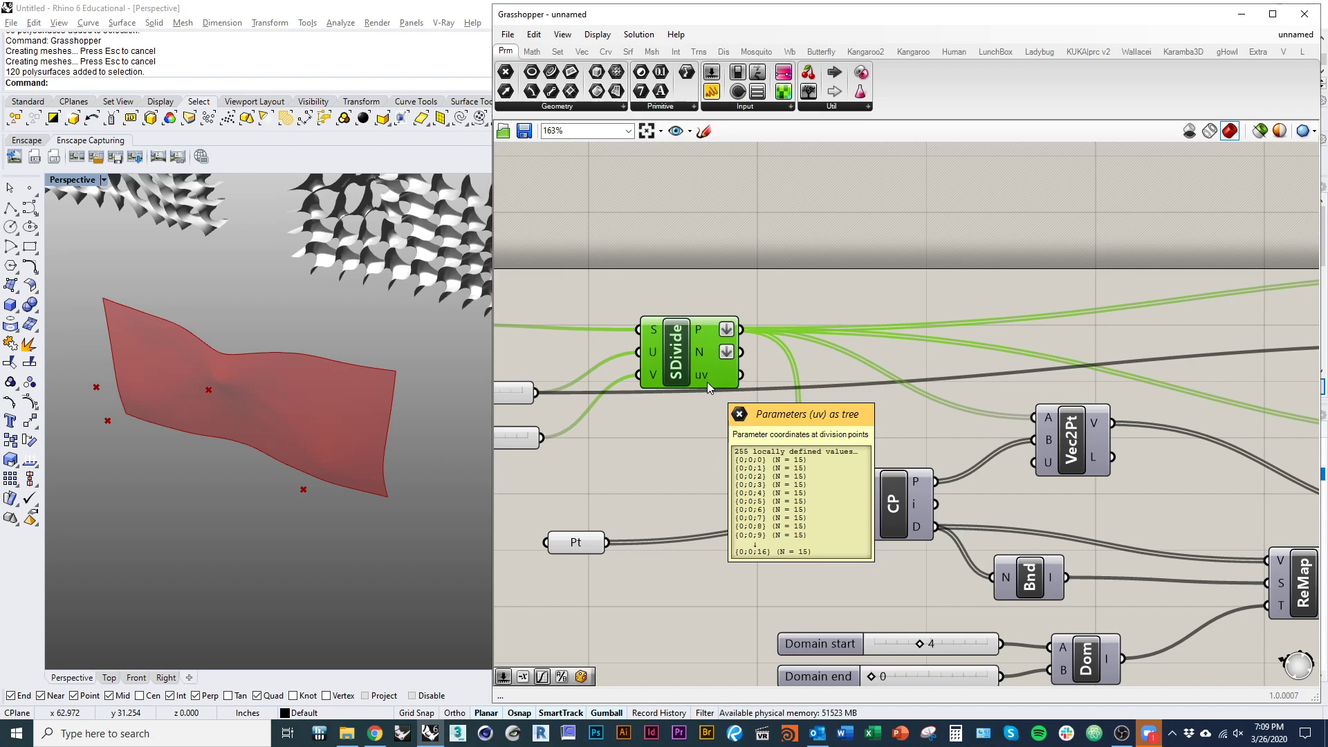
pyautogui.moveTo(707, 382); pyautogui.dragTo(716, 405, button='right')
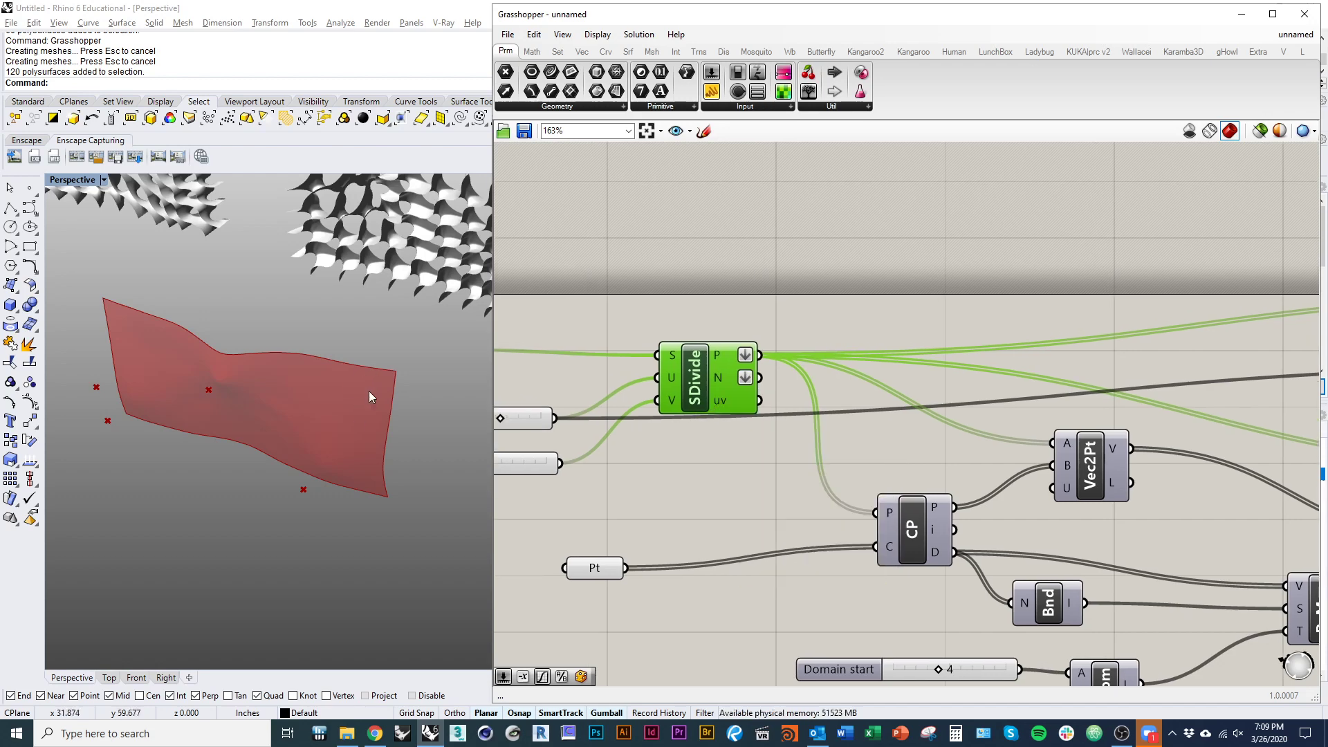
# - Turn on the preview of the SDivide component so its division points display in the viewport
pyautogui.moveTo(606, 403); pyautogui.dragTo(640, 422, button='right')
pyautogui.rightClick(722, 294)
pyautogui.click(747, 303)
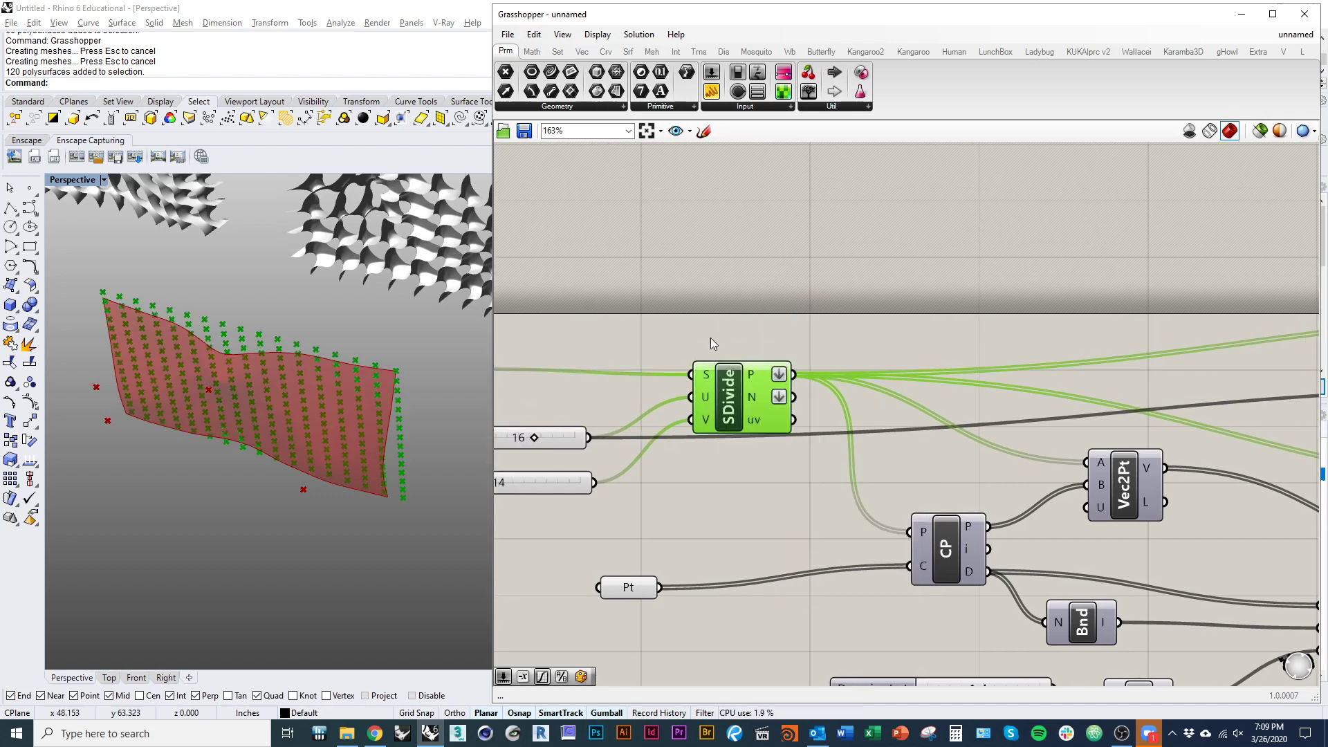
pyautogui.moveTo(734, 340); pyautogui.dragTo(665, 385, button='right')
pyautogui.click(792, 369)
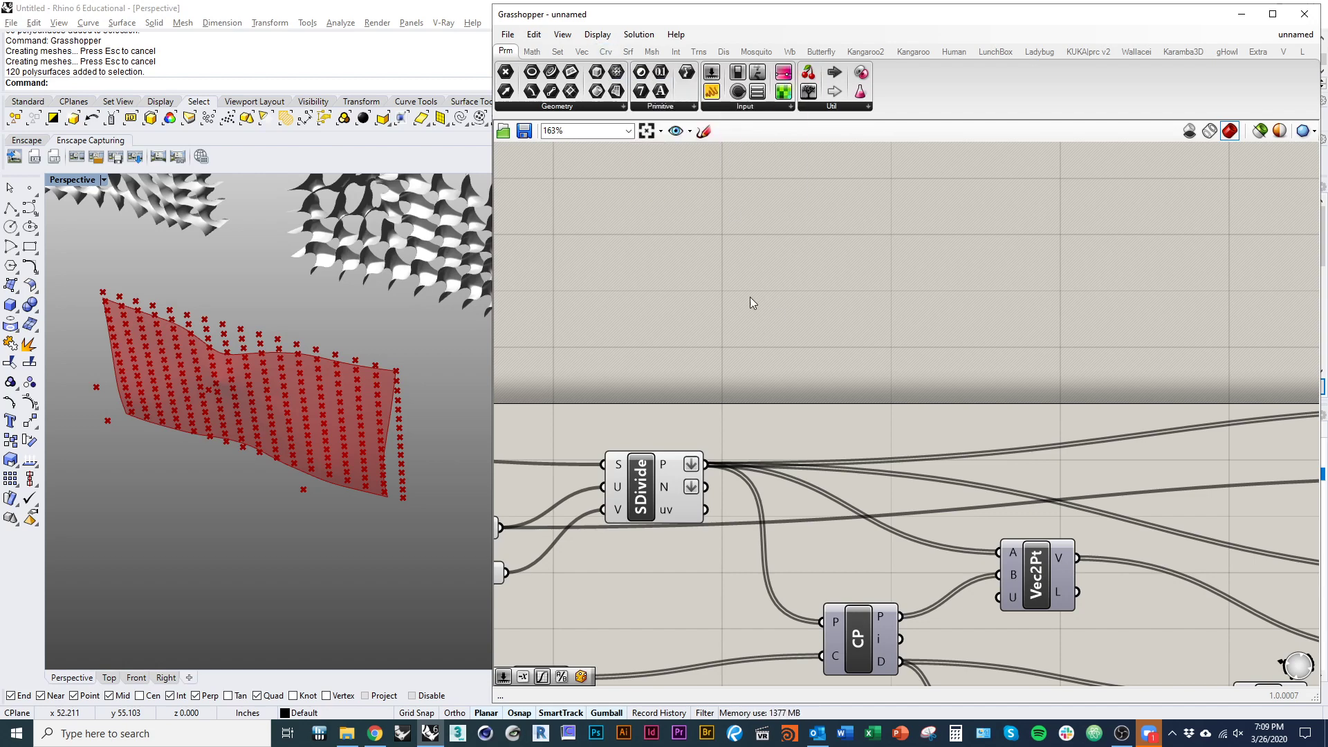
# - Add an Evaluate Surface component above SDivide and connect the Srf parameter to its S input
pyautogui.click(626, 52)
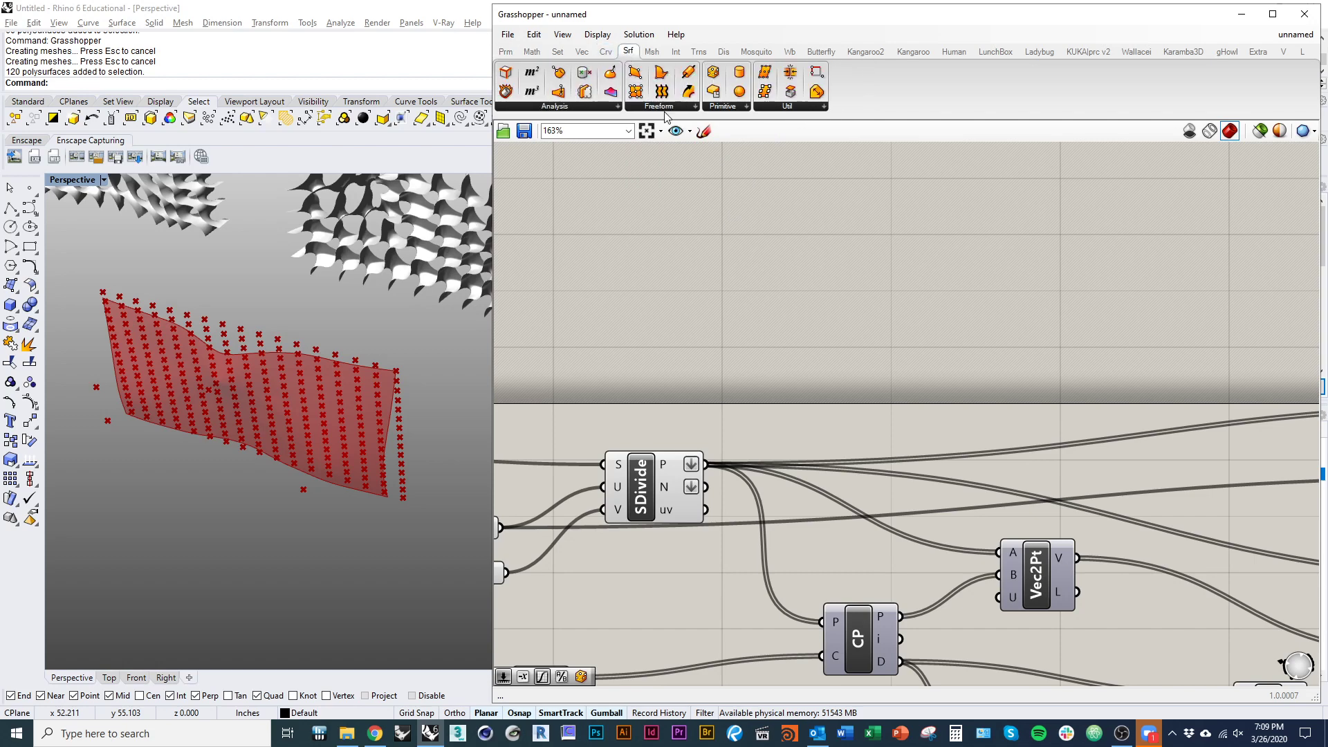
pyautogui.click(581, 109)
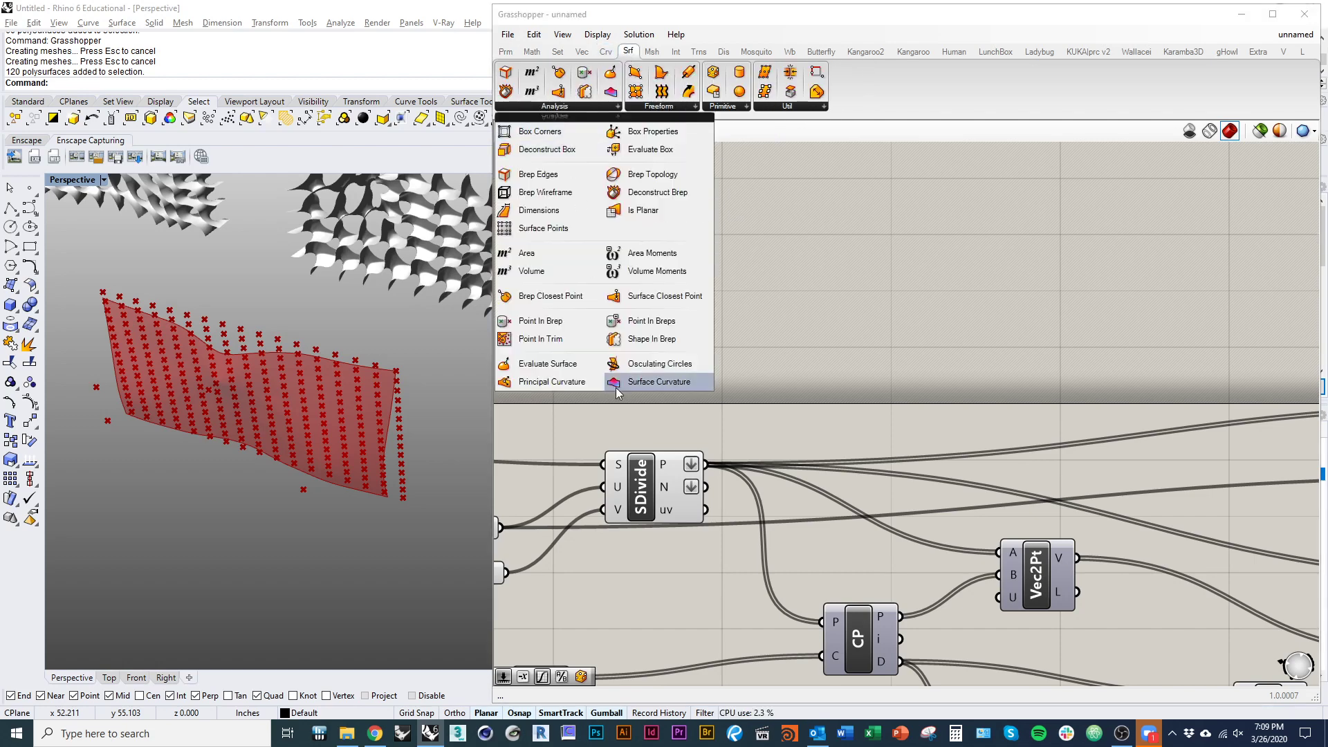
pyautogui.moveTo(551, 382); pyautogui.dragTo(847, 352)
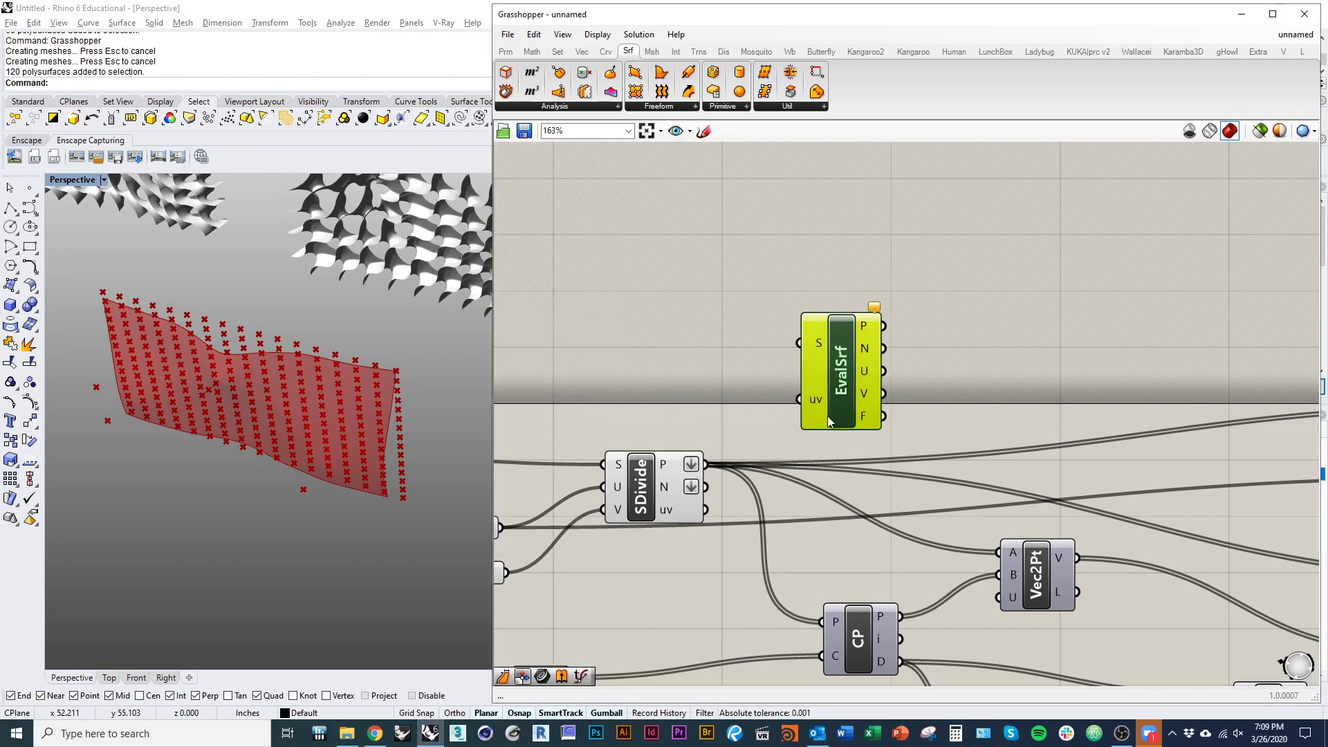
pyautogui.moveTo(827, 416); pyautogui.dragTo(996, 390, button='right')
pyautogui.moveTo(1048, 367); pyautogui.dragTo(1036, 384)
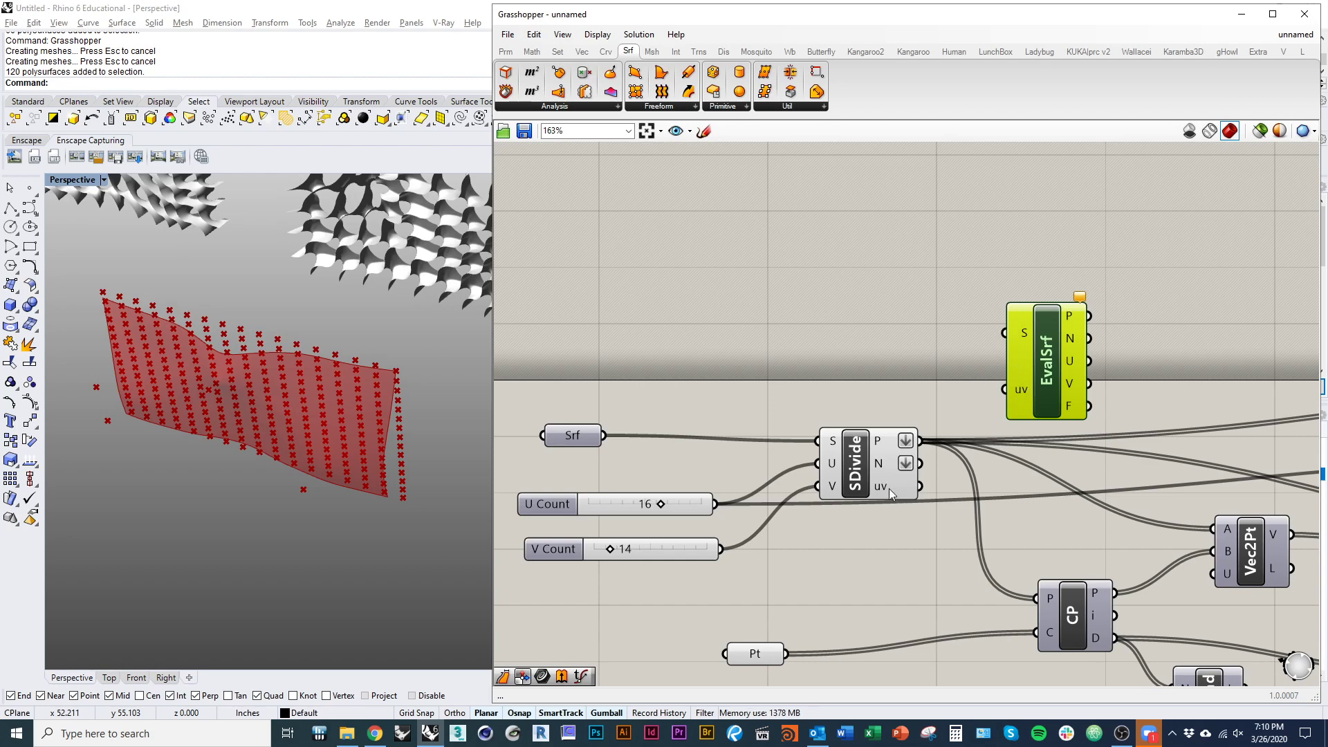
pyautogui.moveTo(887, 493)
pyautogui.moveTo(1005, 335); pyautogui.dragTo(540, 420)
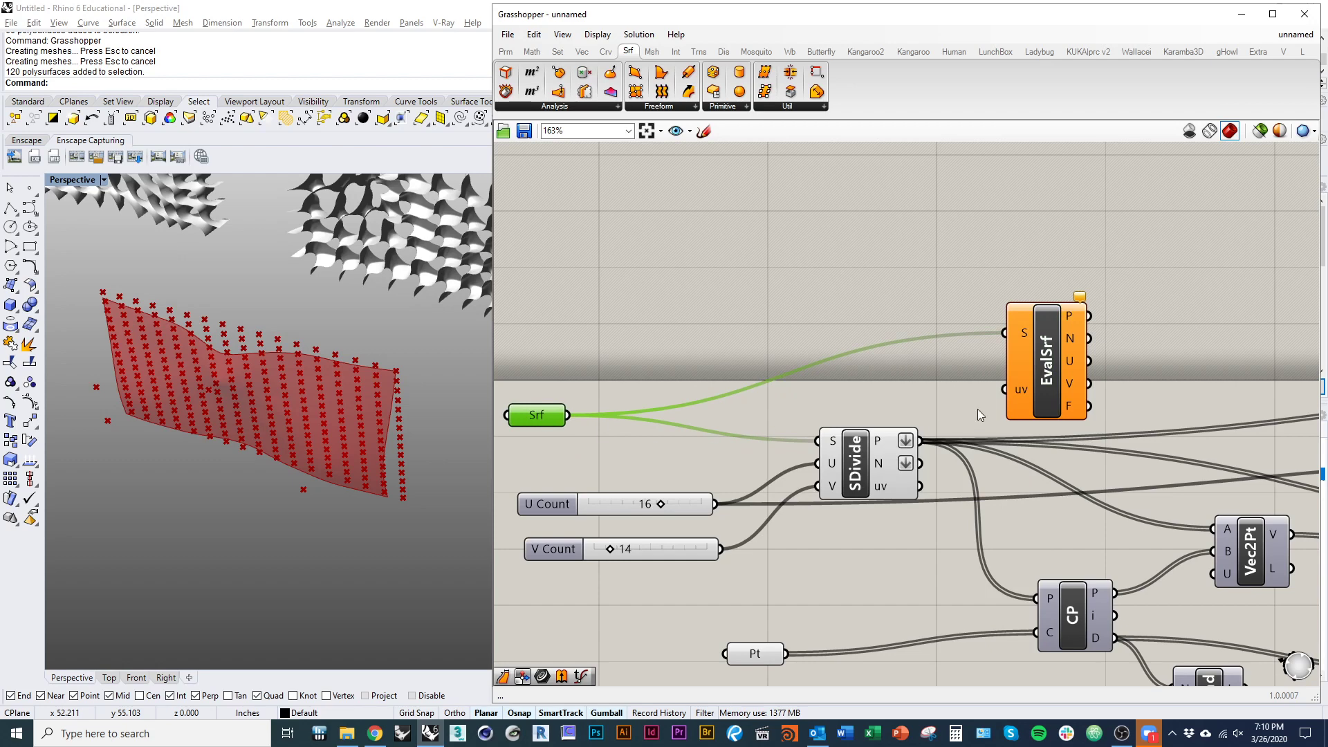
# - Turn off the preview of the SrfGrid component's surface
pyautogui.scroll(-3, 977, 409)
pyautogui.click(1016, 418)
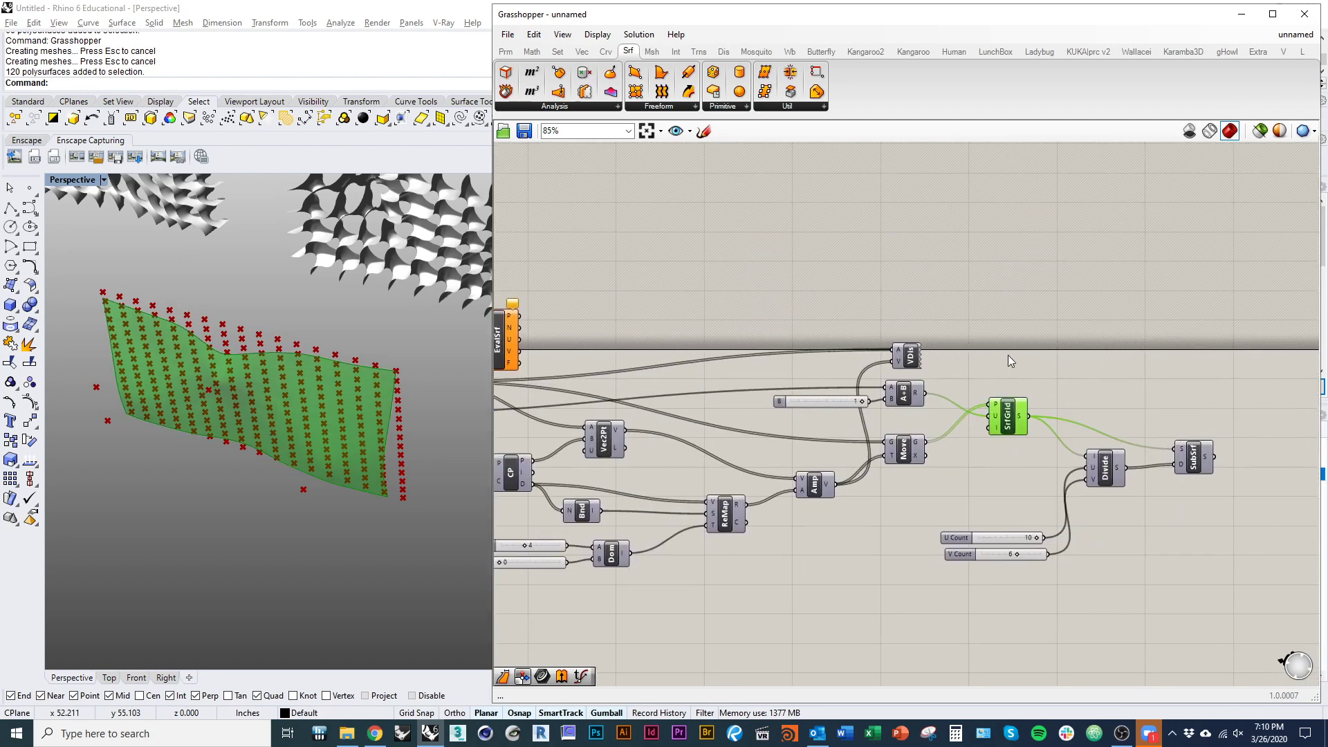
pyautogui.rightClick(1007, 355)
pyautogui.click(1047, 382)
pyautogui.moveTo(657, 383); pyautogui.dragTo(1102, 399, button='right')
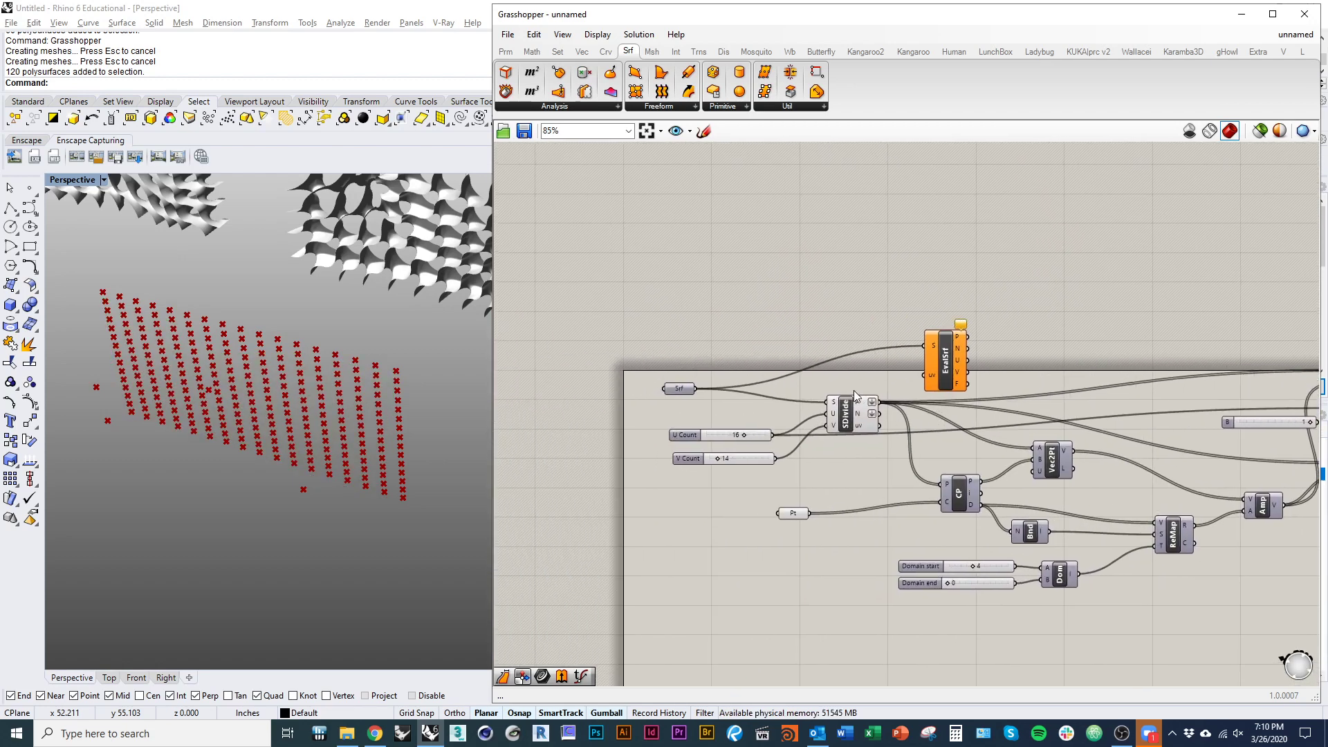
# - Connect SDivide's uv output to the uv input of EvalSrf and shift EvalSrf slightly away from SDivide
pyautogui.scroll(5, 796, 451)
pyautogui.moveTo(778, 476)
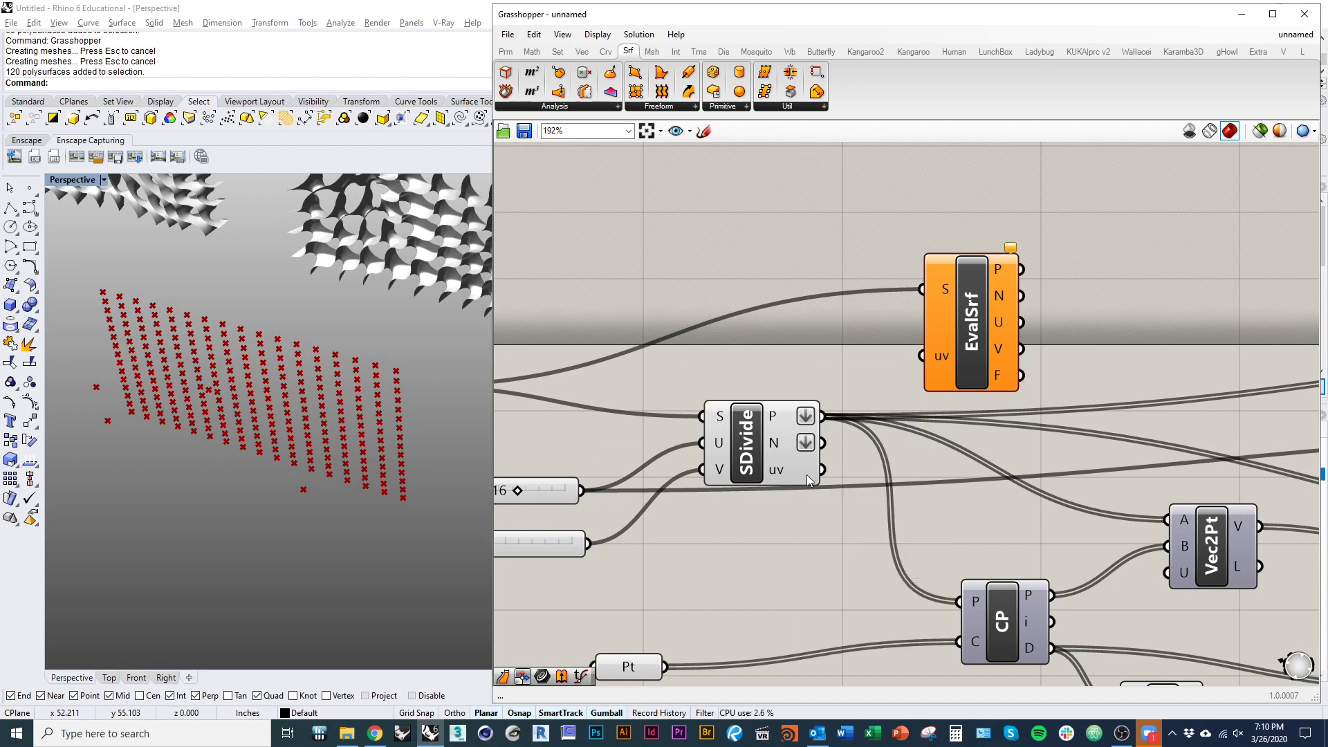
pyautogui.moveTo(822, 470); pyautogui.dragTo(921, 356)
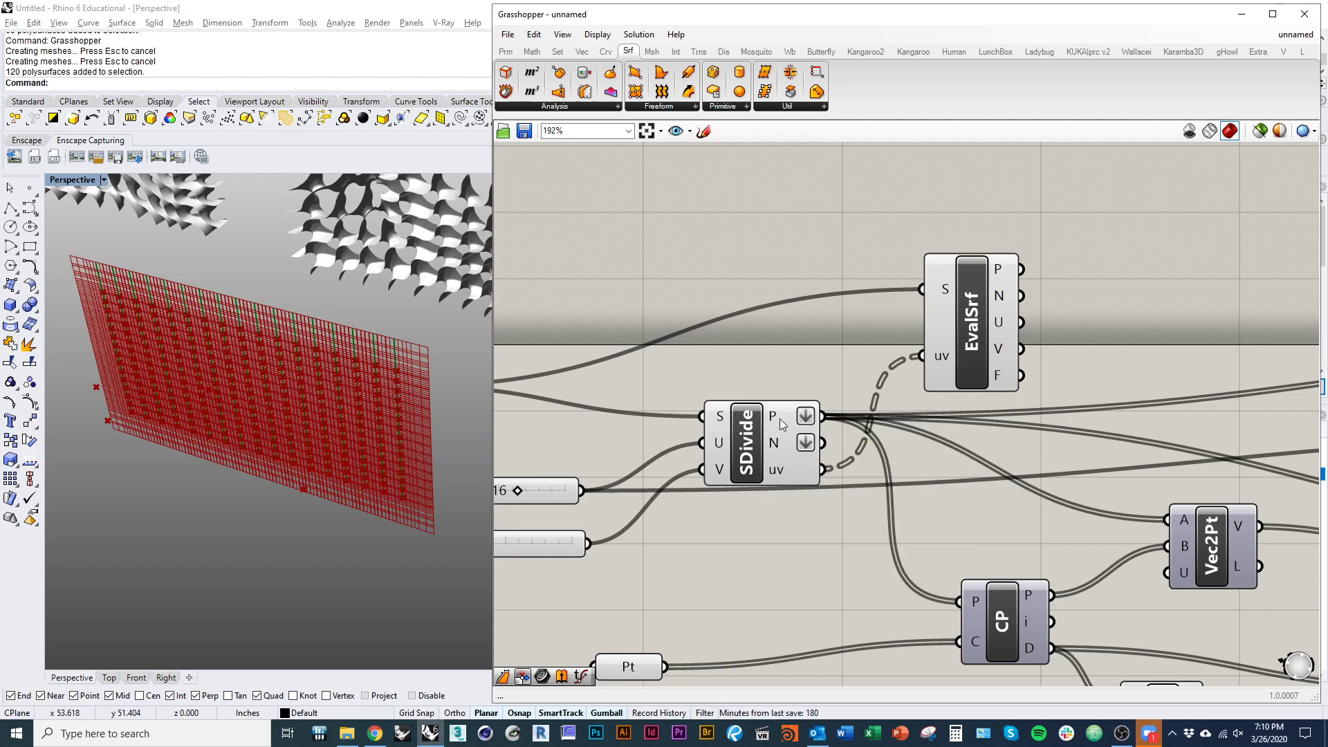
pyautogui.moveTo(989, 361); pyautogui.dragTo(1012, 353)
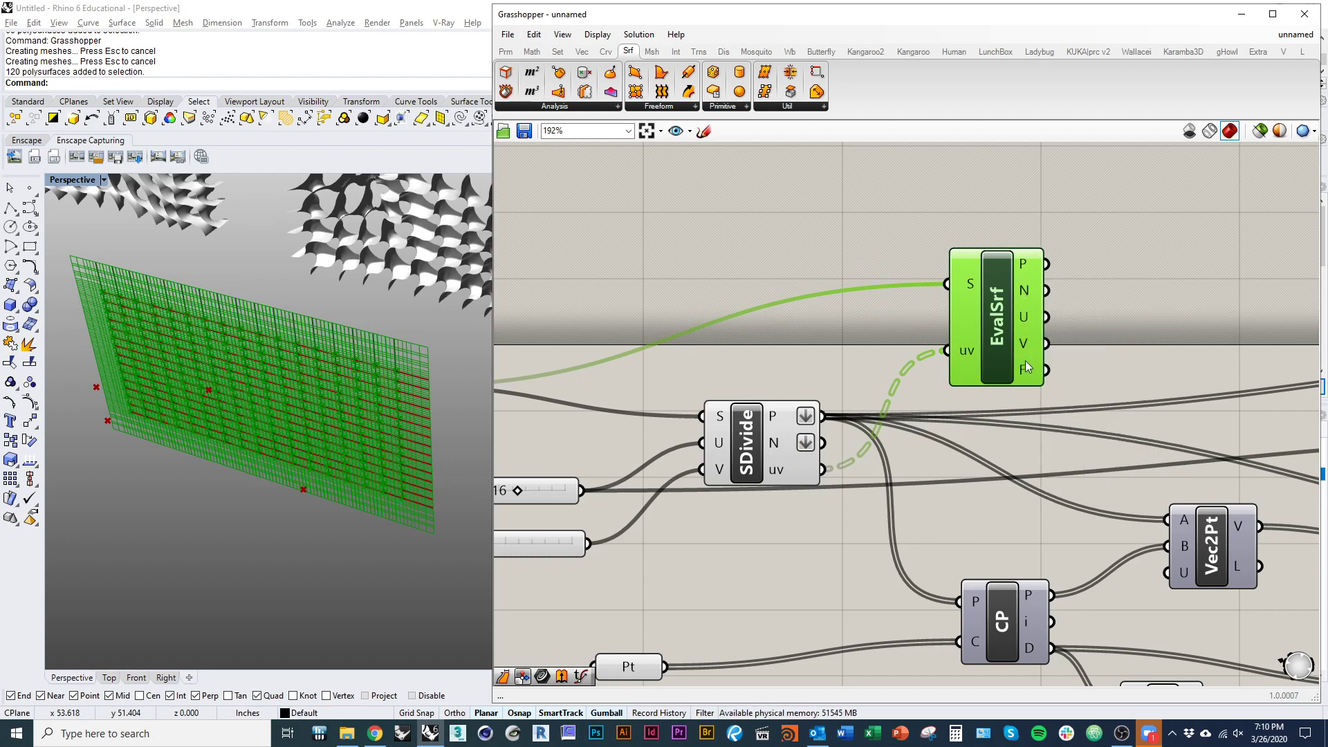
pyautogui.moveTo(1023, 375)
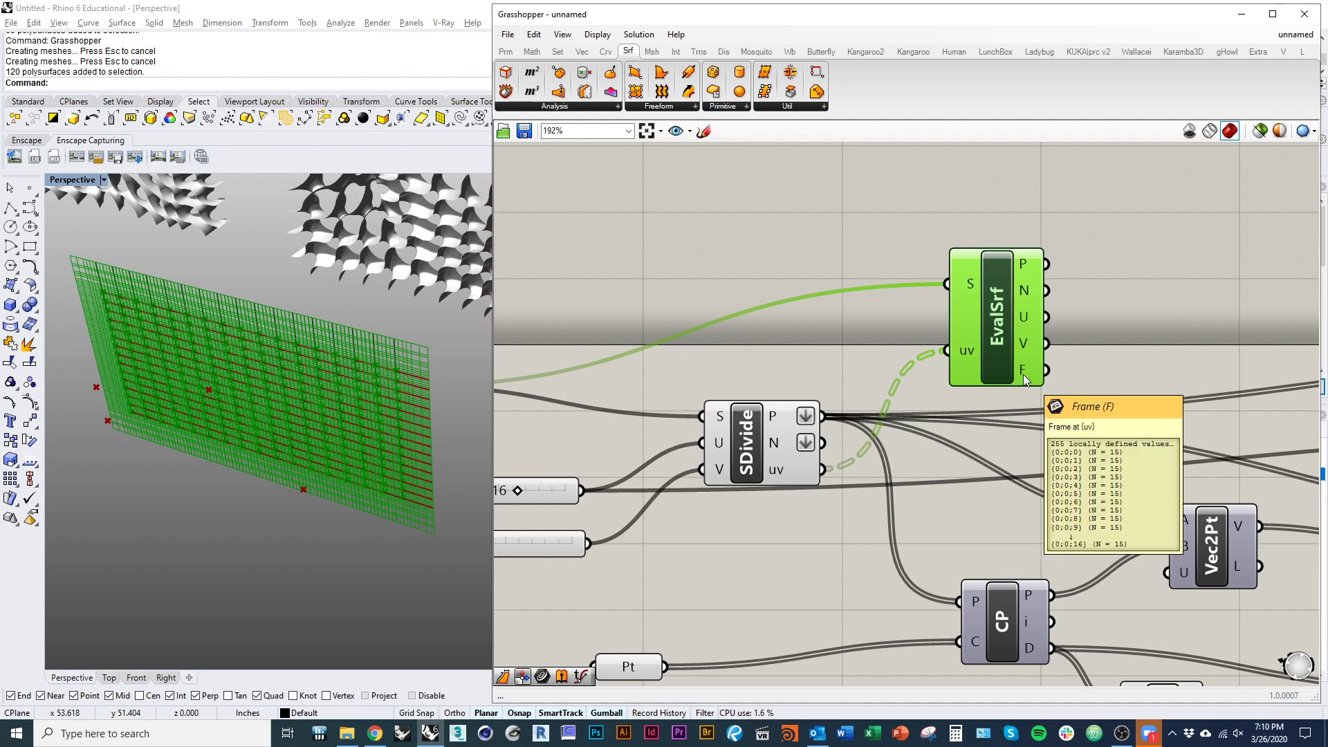
pyautogui.moveTo(769, 467); pyautogui.dragTo(771, 479, button='right')
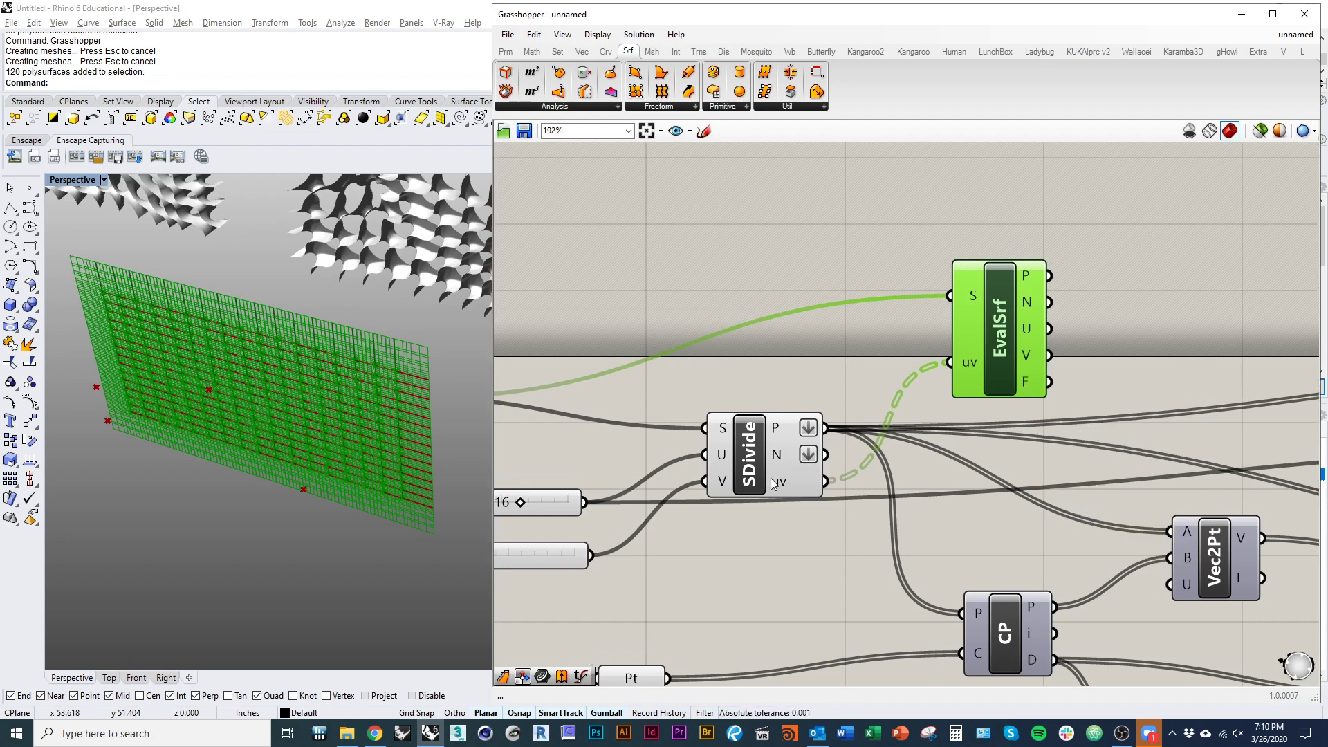
# - Reduce the surface division by setting the U Count slider to 4 and the V Count slider to 2
pyautogui.moveTo(344, 382); pyautogui.dragTo(427, 384, button='right')
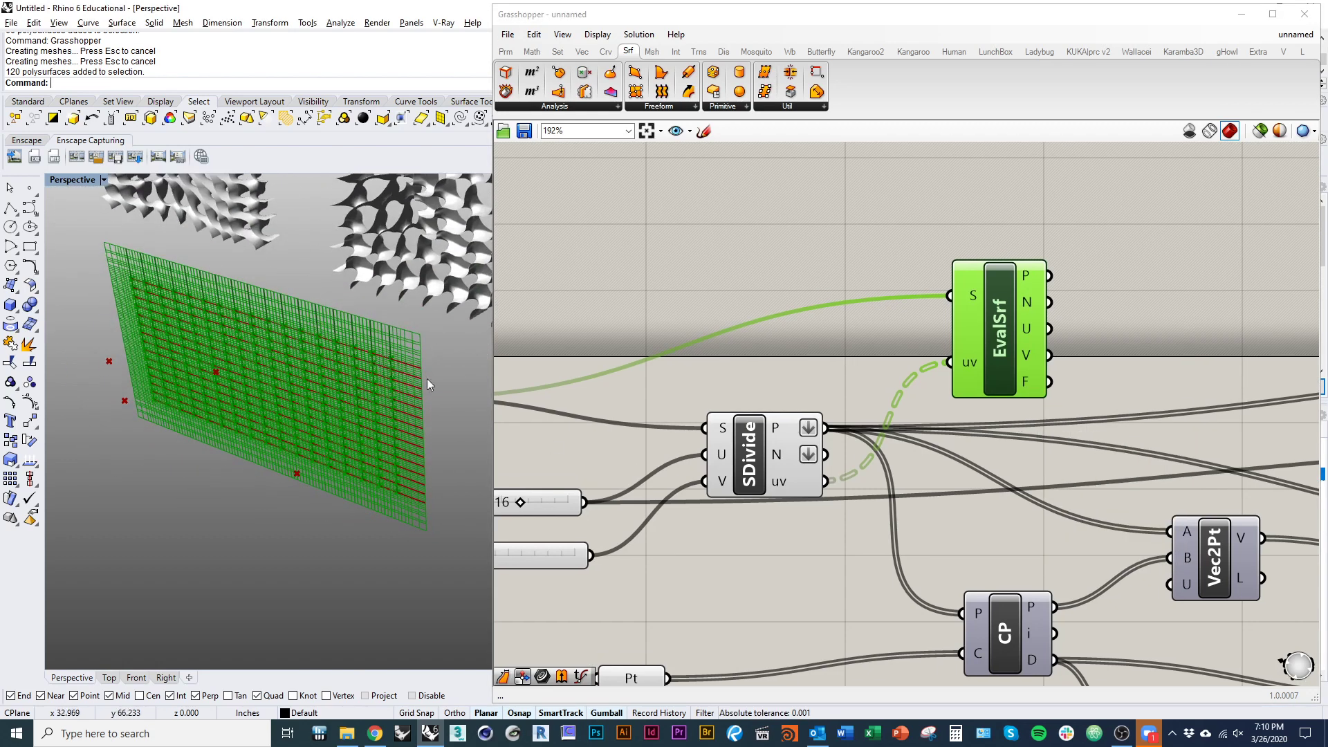
pyautogui.click(609, 450)
pyautogui.scroll(3, 733, 470)
pyautogui.moveTo(738, 467); pyautogui.dragTo(624, 478)
pyautogui.moveTo(641, 561); pyautogui.dragTo(616, 563)
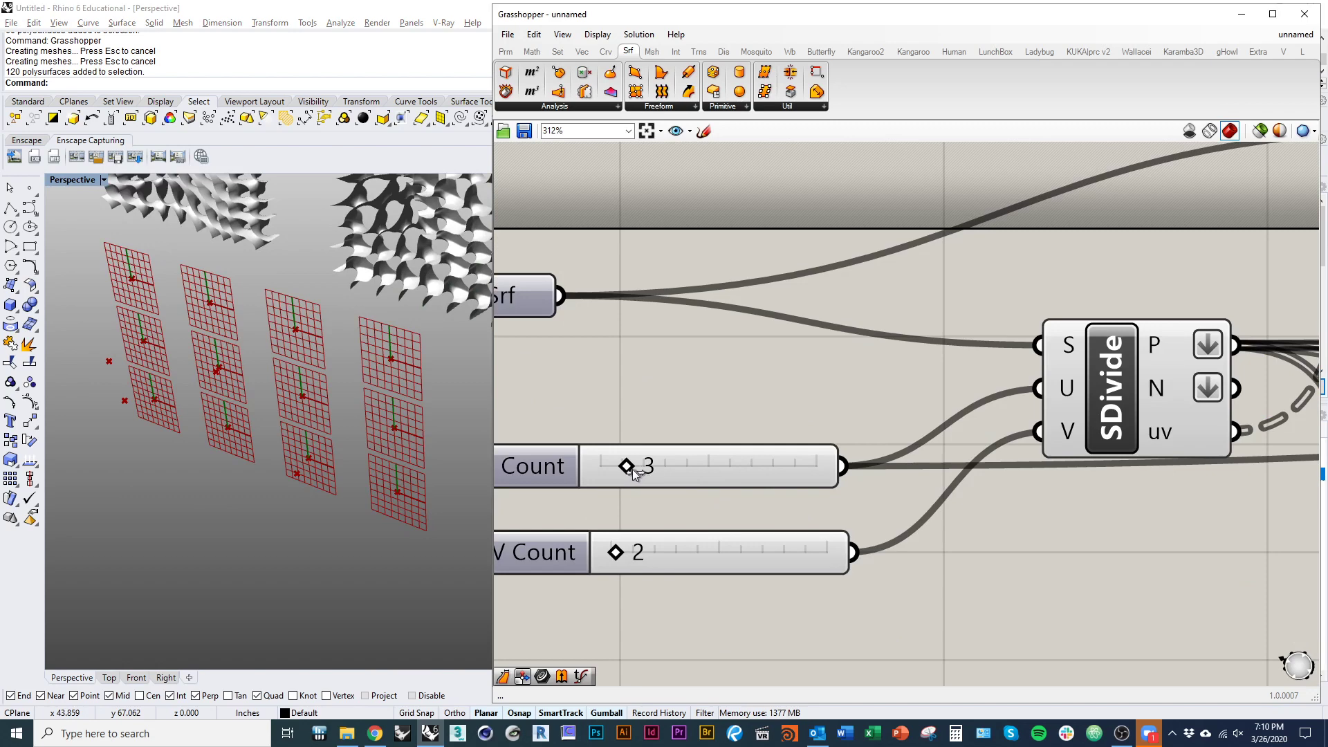
pyautogui.moveTo(633, 474); pyautogui.dragTo(641, 474)
pyautogui.moveTo(397, 555); pyautogui.dragTo(358, 511, button='right')
# - Compare the SDivide points with the EvalSrf frames by highlighting each component in turn
pyautogui.moveTo(996, 406); pyautogui.dragTo(809, 397, button='right')
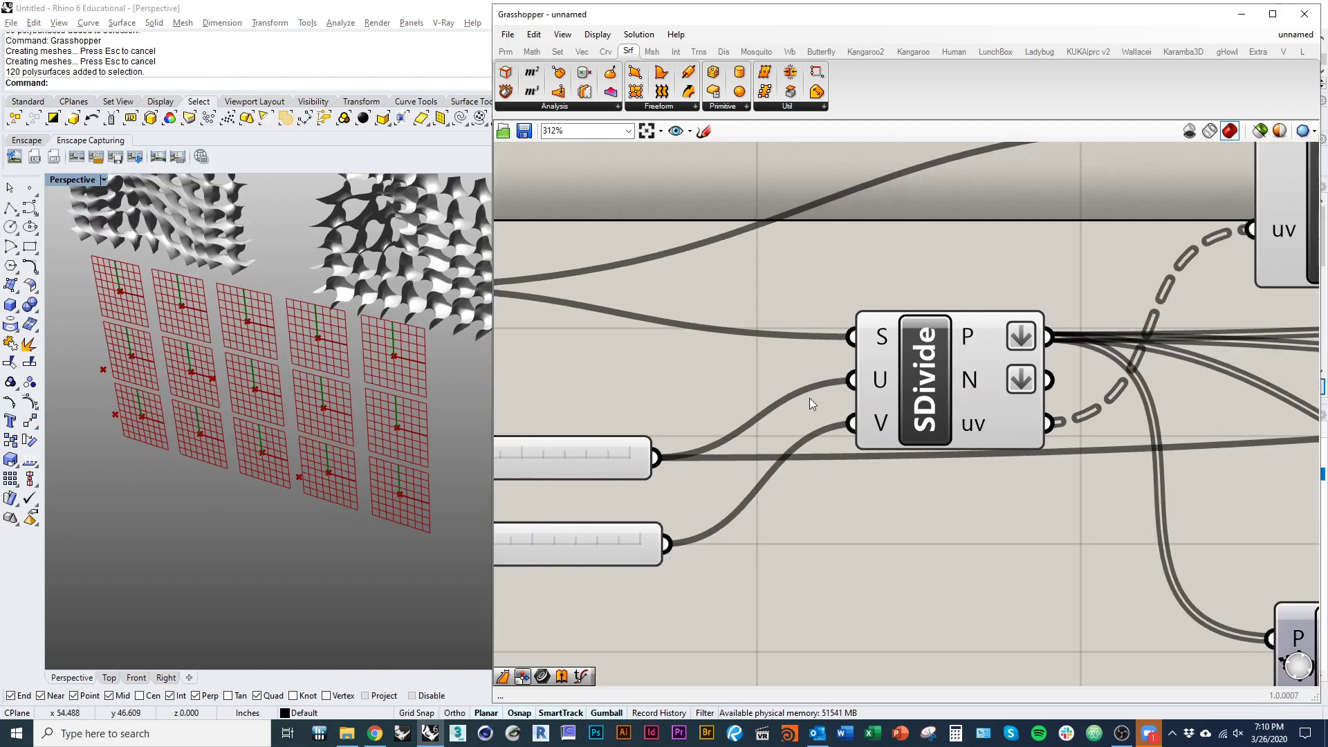
pyautogui.click(892, 387)
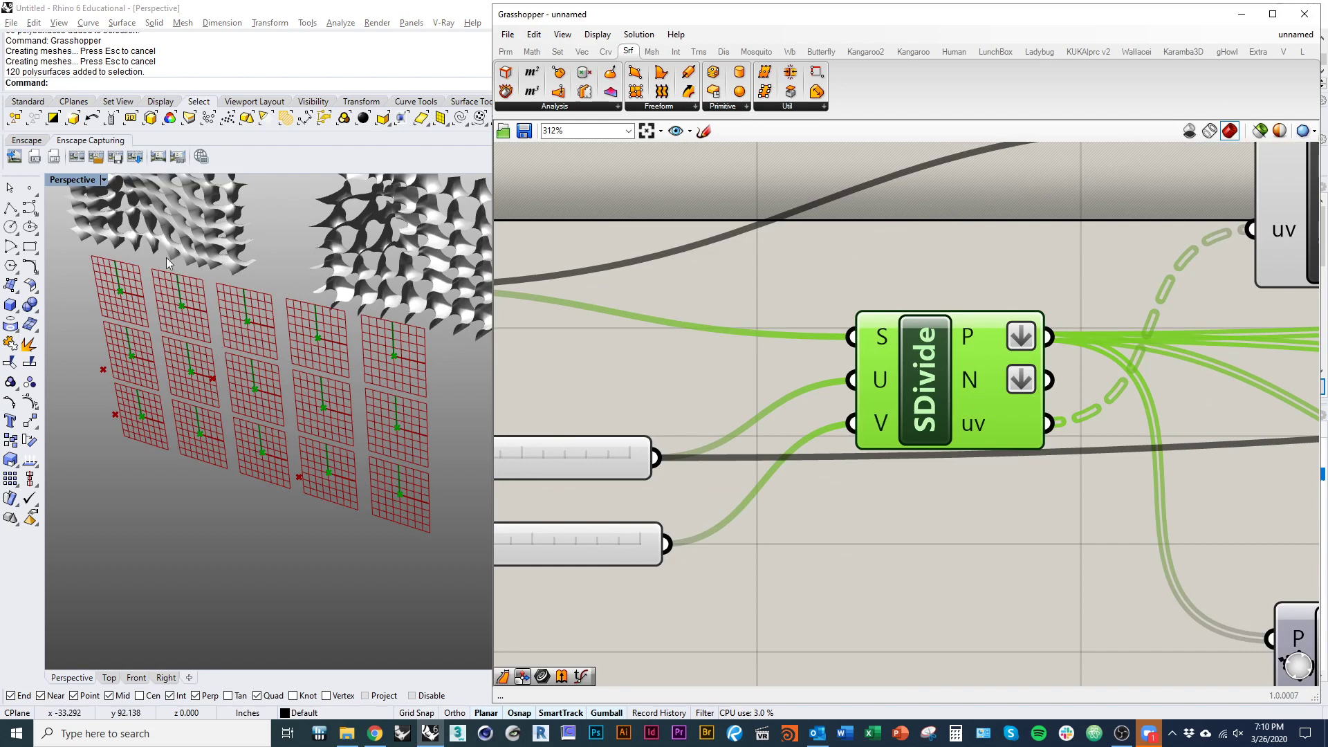
pyautogui.moveTo(922, 385); pyautogui.dragTo(801, 455, button='right')
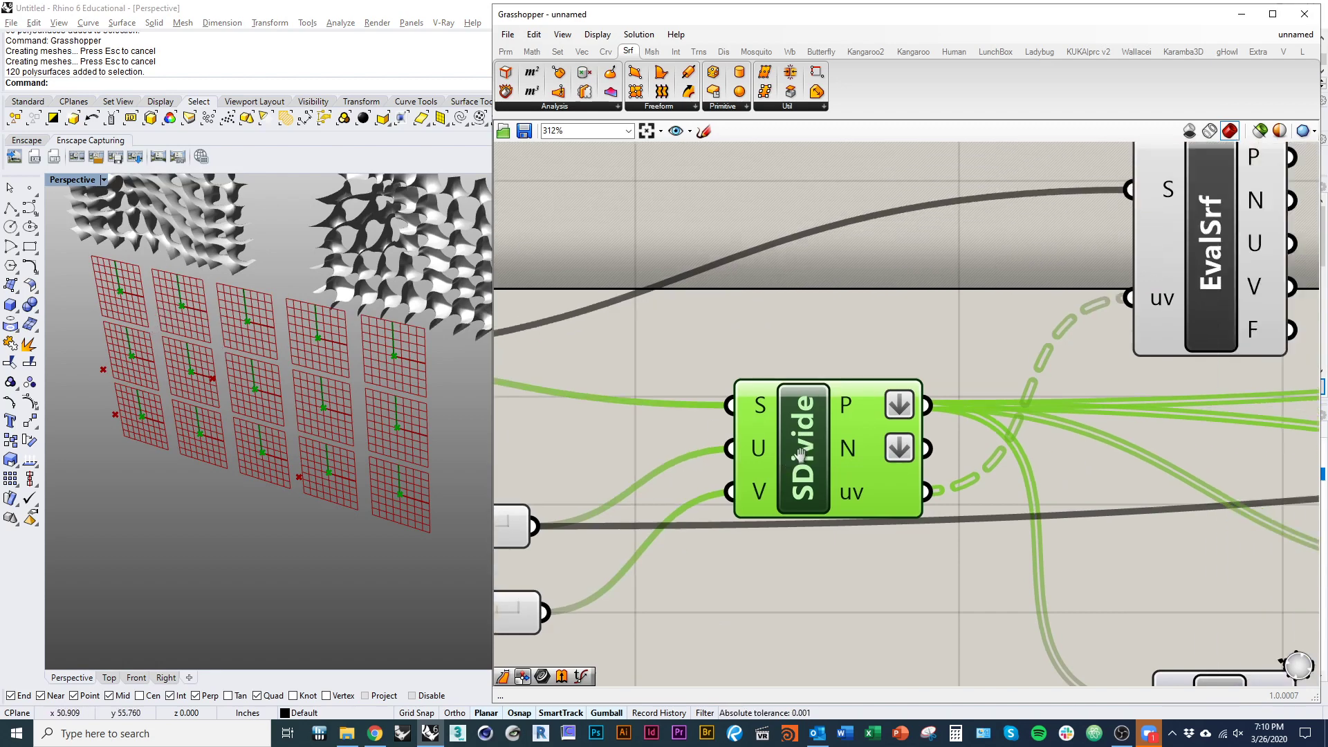
pyautogui.scroll(-3, 801, 455)
pyautogui.click(881, 400)
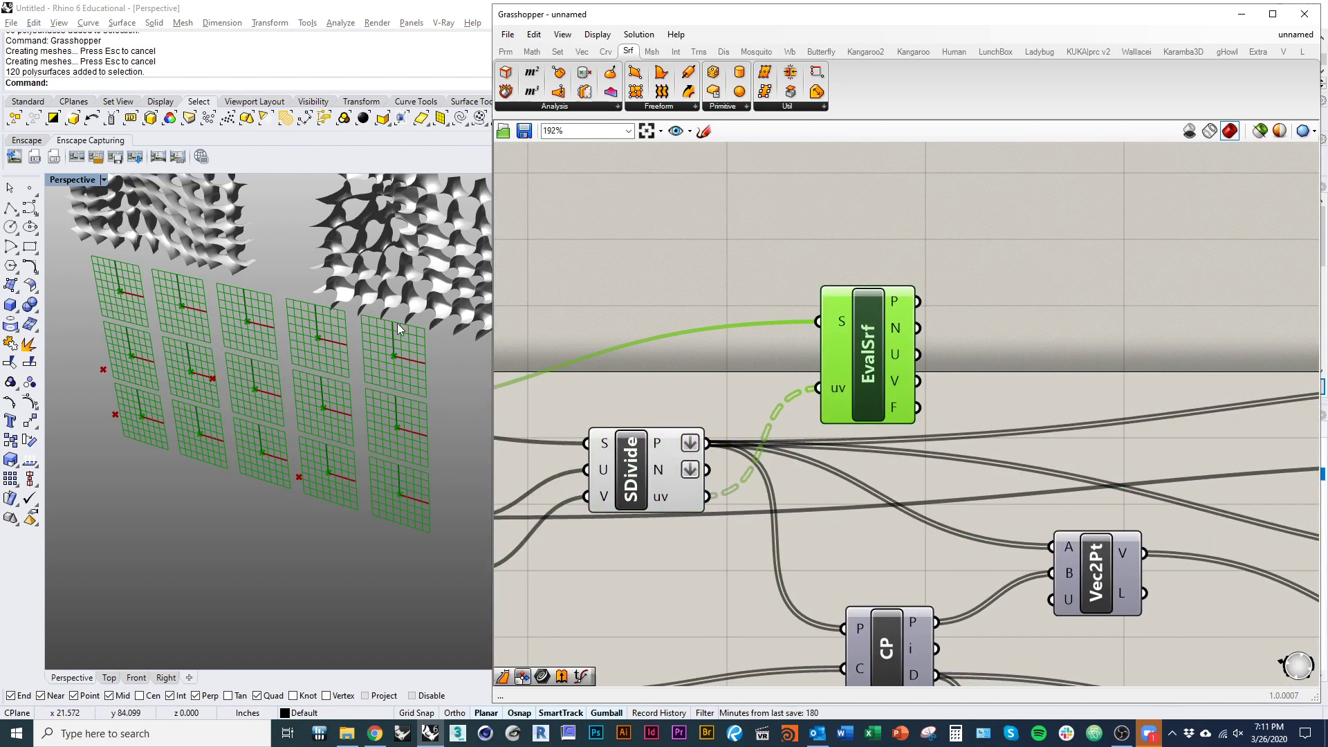
pyautogui.moveTo(620, 502); pyautogui.dragTo(828, 514, button='right')
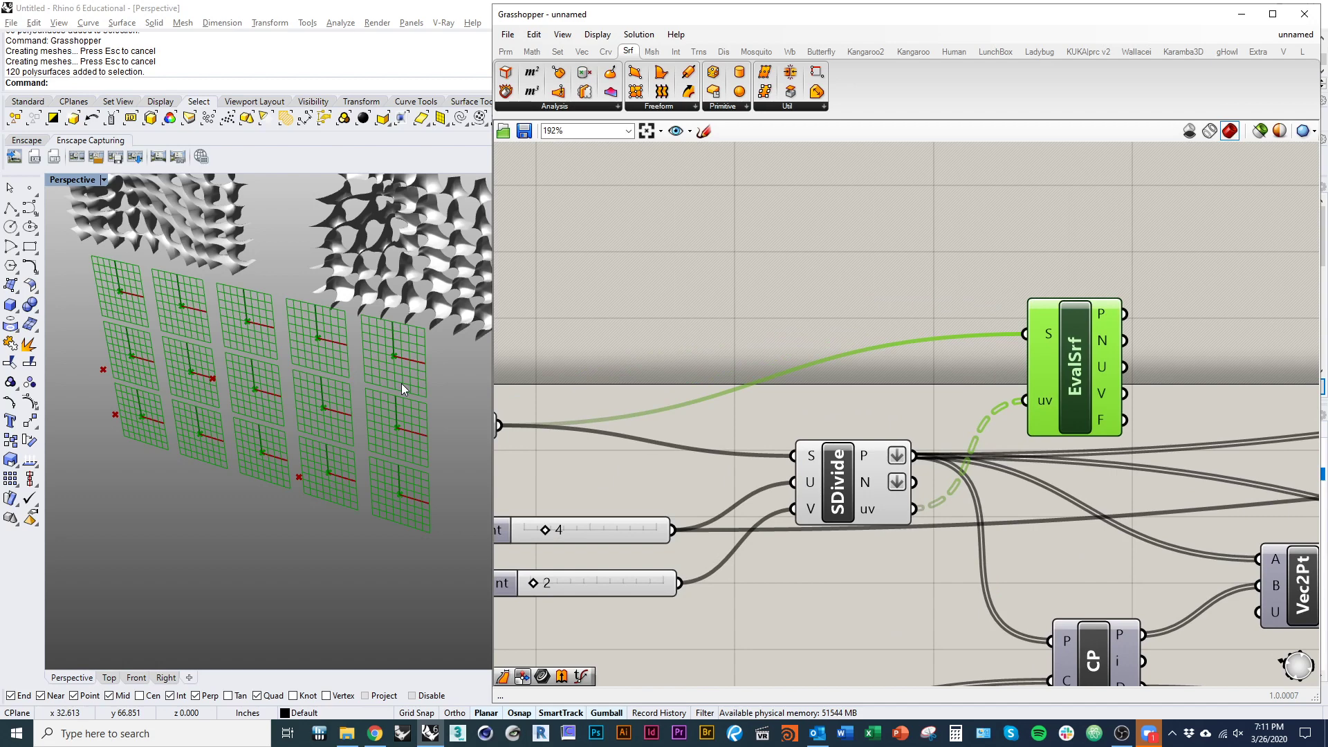
pyautogui.moveTo(749, 432); pyautogui.dragTo(568, 438, button='right')
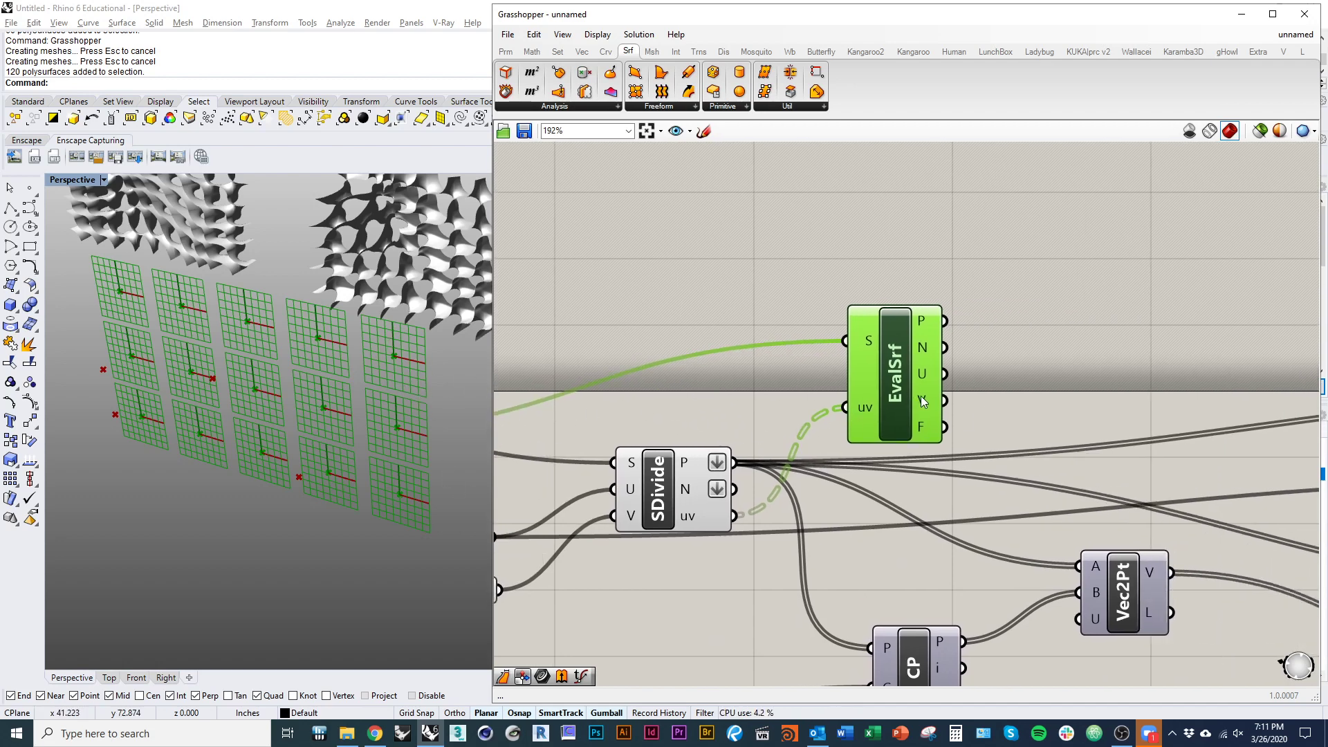
pyautogui.moveTo(908, 397); pyautogui.dragTo(912, 401)
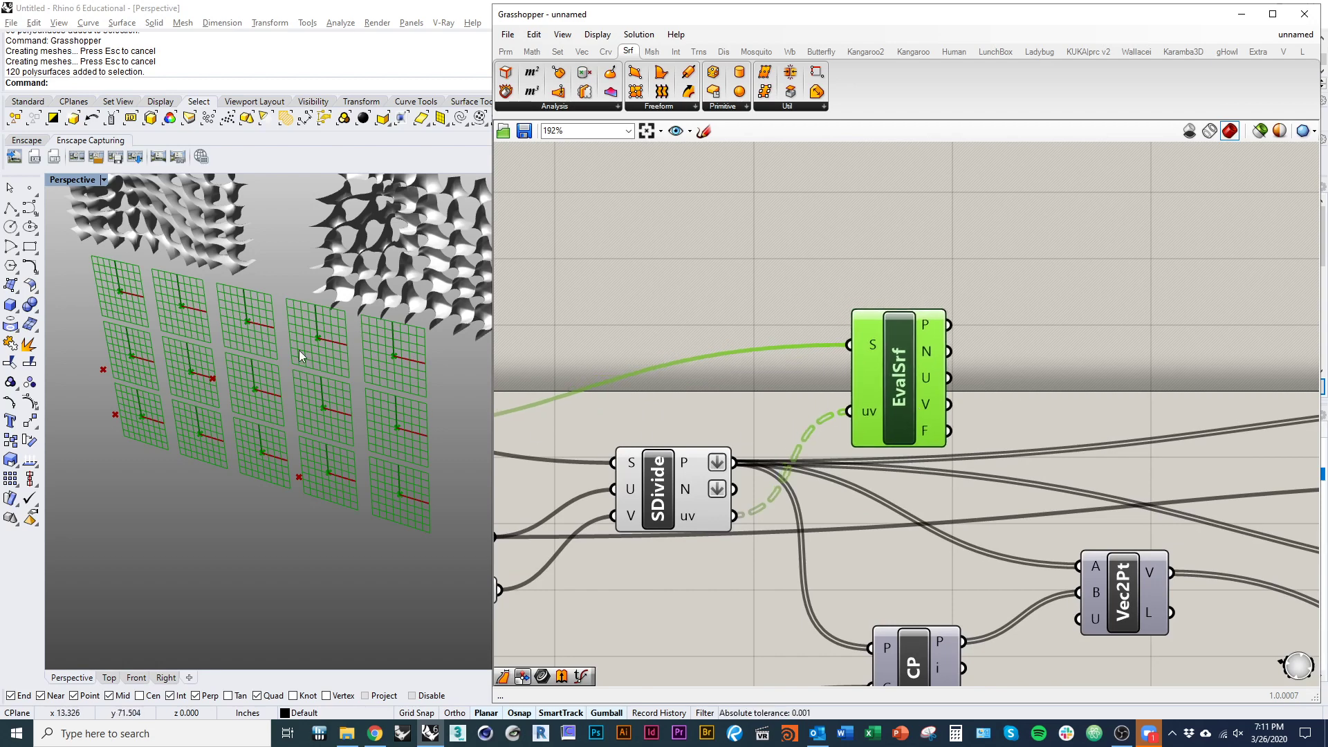
# - Inspect the finished curved panel models in the viewport alongside the grid of surface frames
pyautogui.moveTo(298, 351); pyautogui.dragTo(317, 393, button='right')
pyautogui.scroll(-6, 318, 396)
pyautogui.scroll(9, 310, 272)
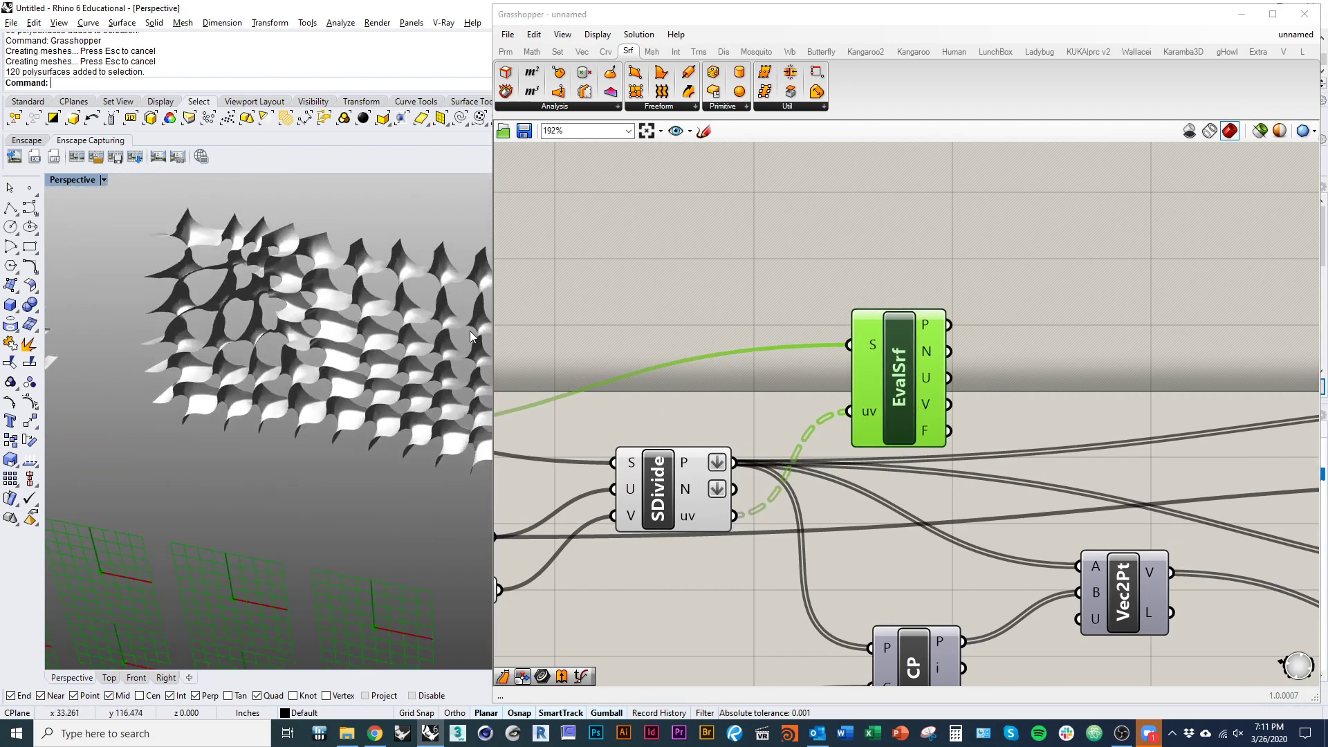
pyautogui.scroll(-9, 264, 264)
pyautogui.scroll(-2, 356, 371)
pyautogui.scroll(6, 239, 385)
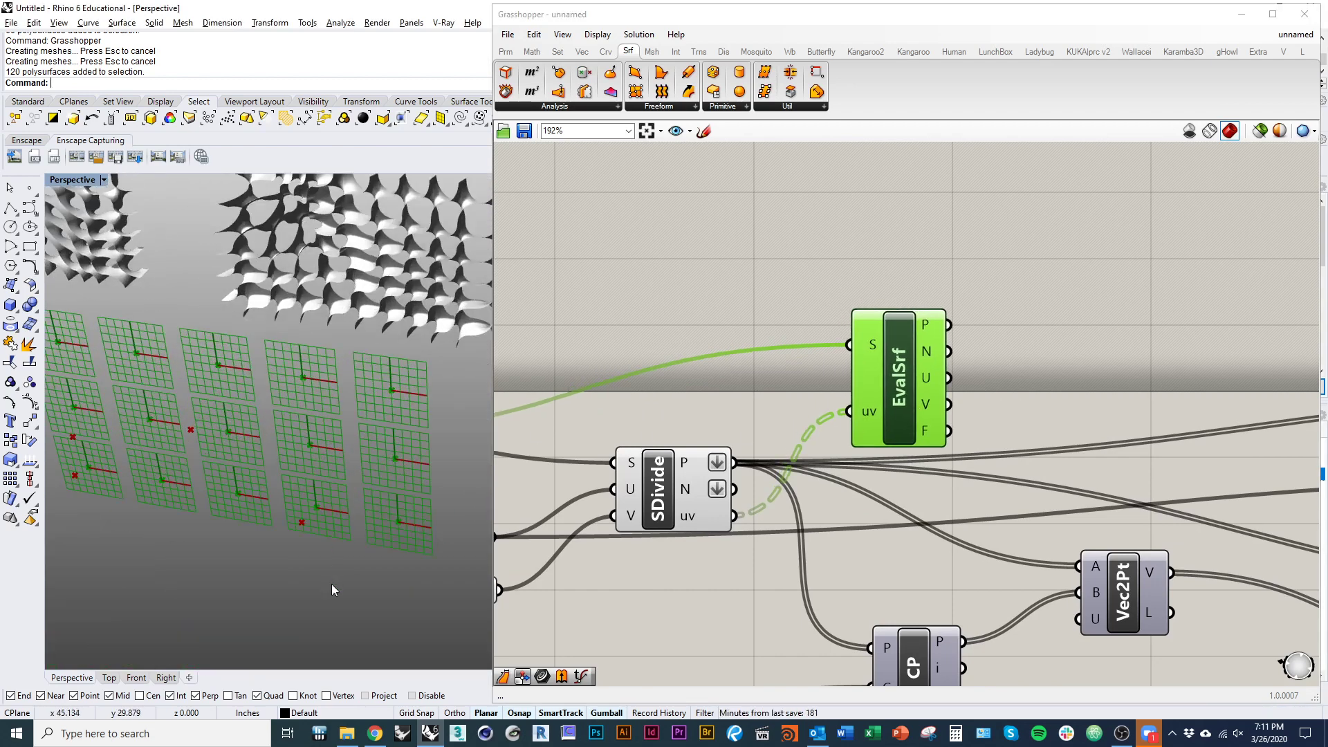
# - Add a plane-and-radius Circle component to the canvas beside EvalSrf
pyautogui.moveTo(775, 449); pyautogui.dragTo(732, 476, button='right')
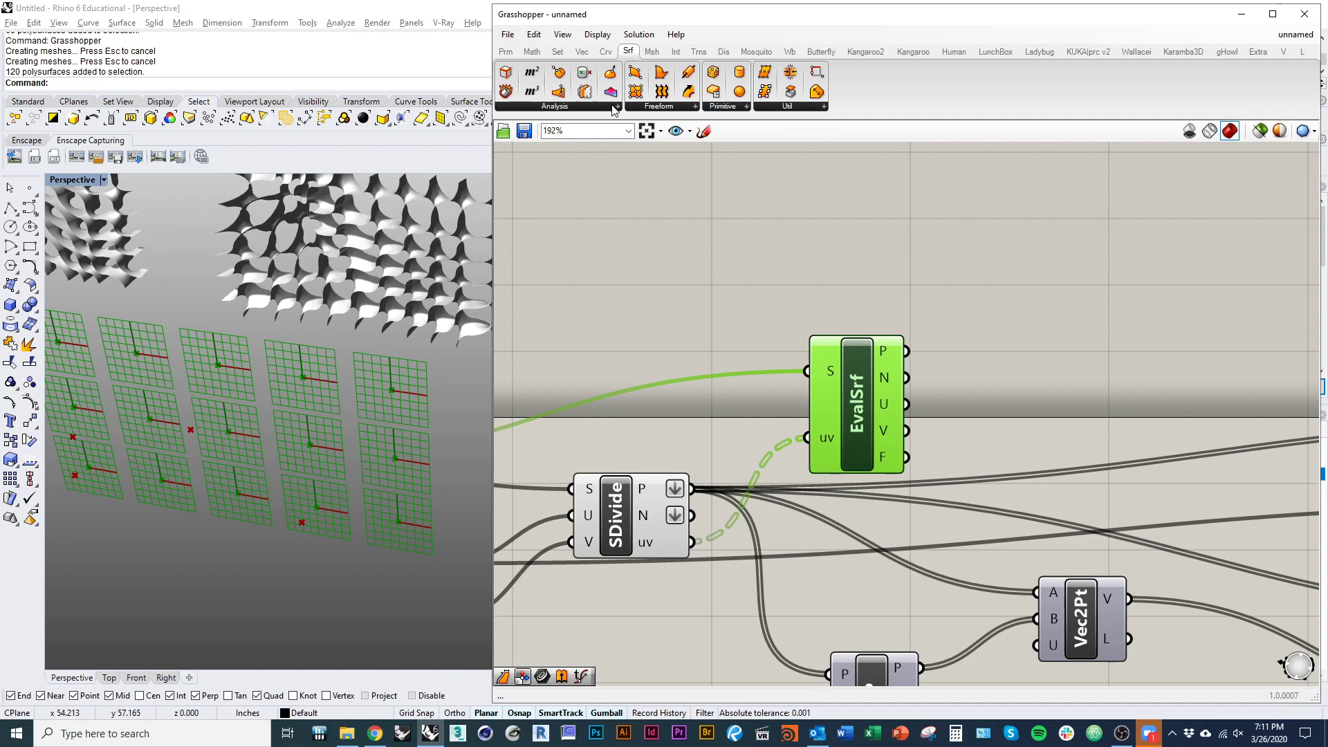
pyautogui.click(606, 52)
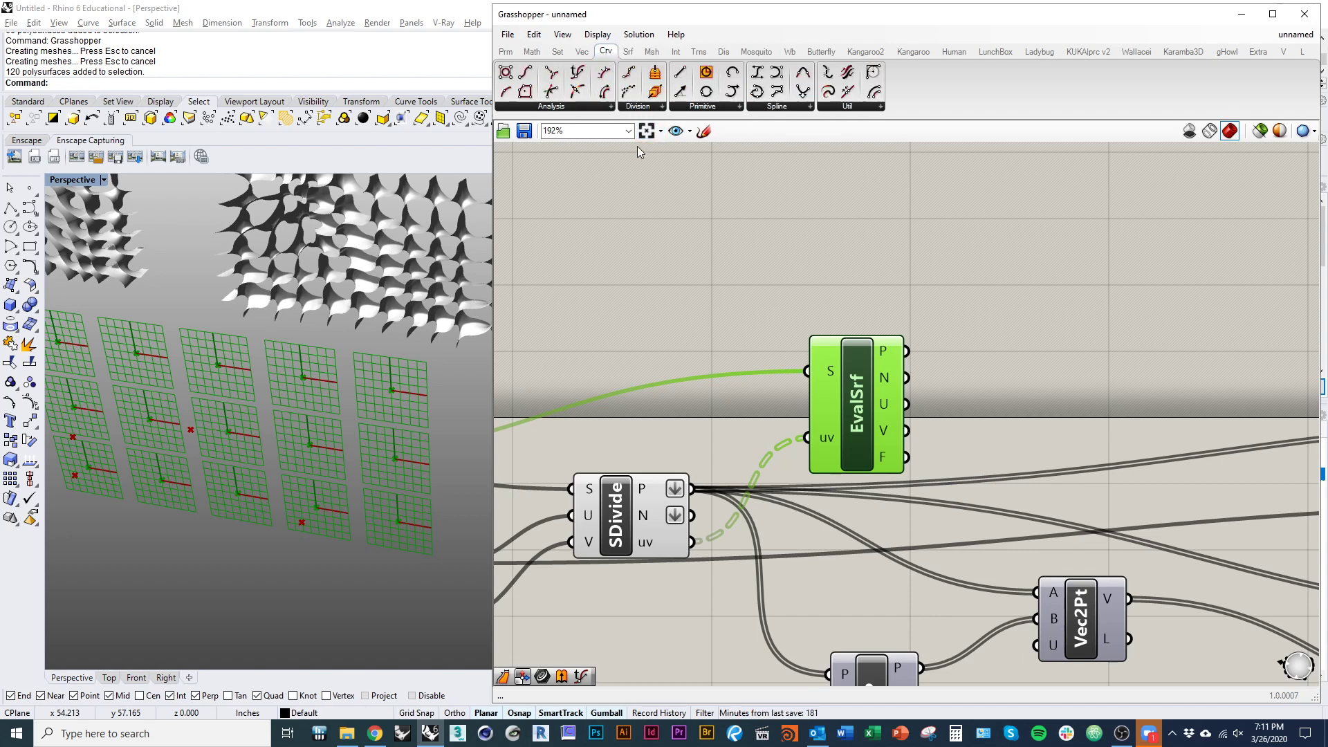
pyautogui.click(735, 107)
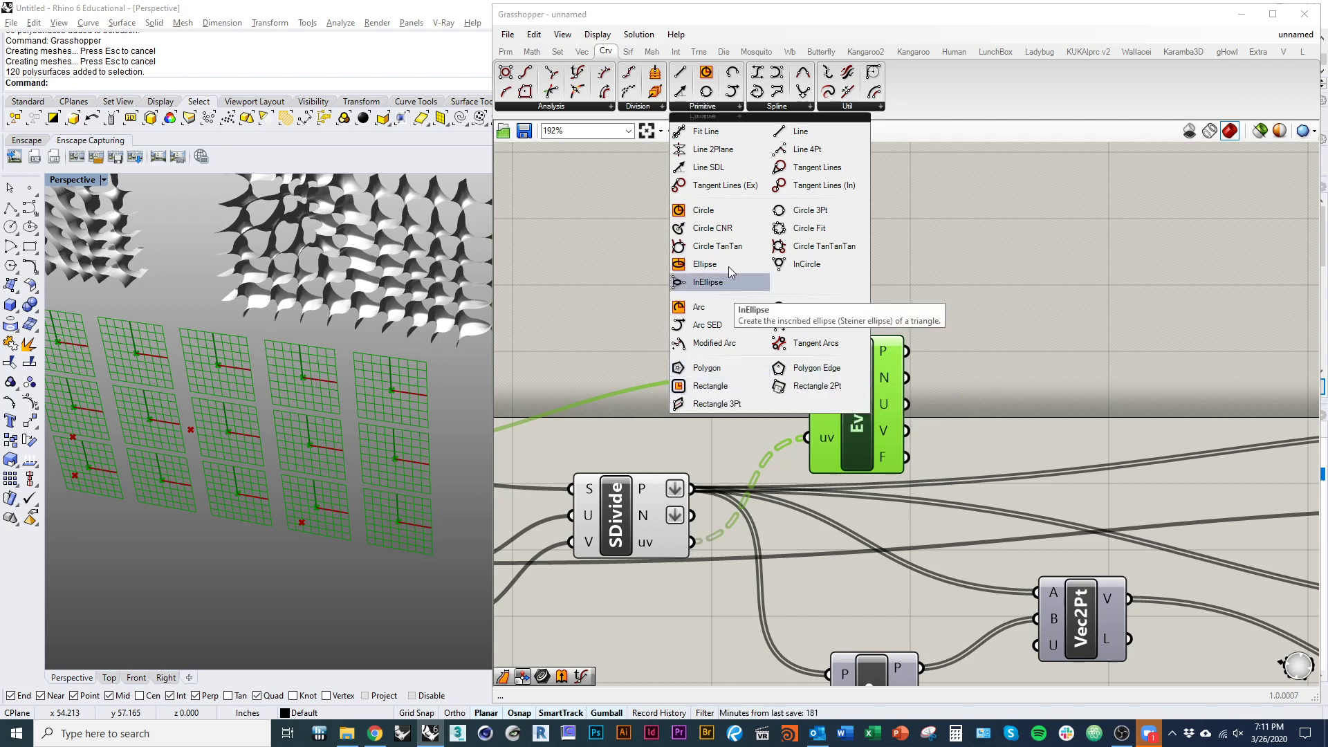
pyautogui.click(709, 211)
pyautogui.click(1097, 359)
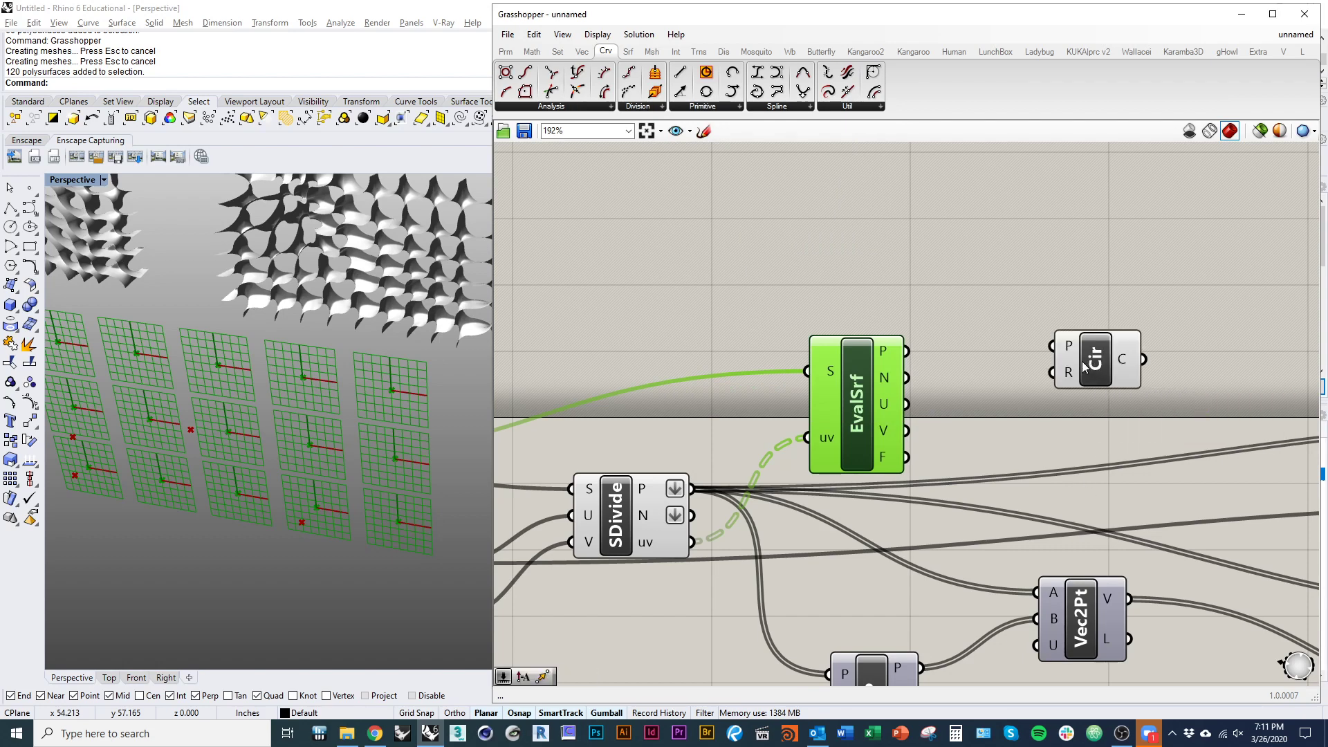
pyautogui.moveTo(1084, 363); pyautogui.dragTo(1024, 349)
# - Connect the F (frame) output of EvalSrf to the P (plane) input of the Circle component
pyautogui.moveTo(1016, 375); pyautogui.dragTo(925, 377, button='right')
pyautogui.scroll(-2, 910, 379)
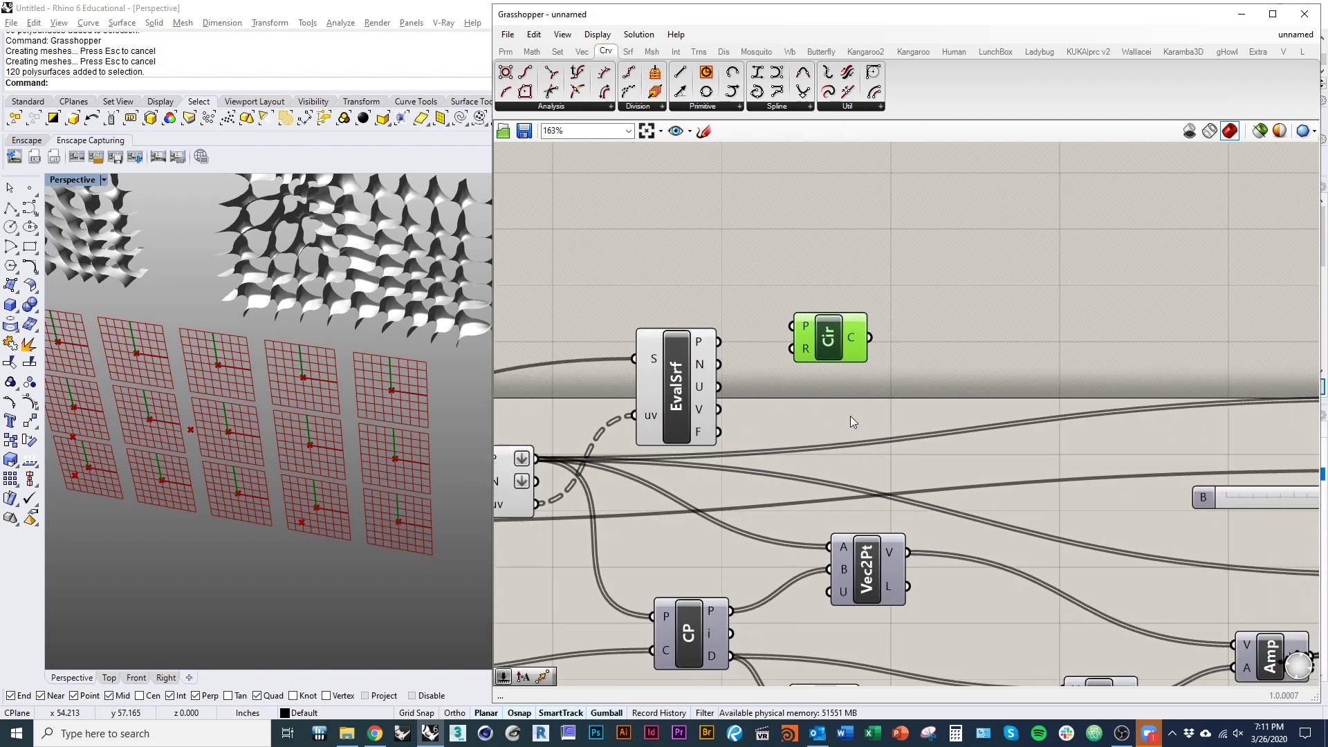
pyautogui.moveTo(686, 446); pyautogui.dragTo(746, 423, button='right')
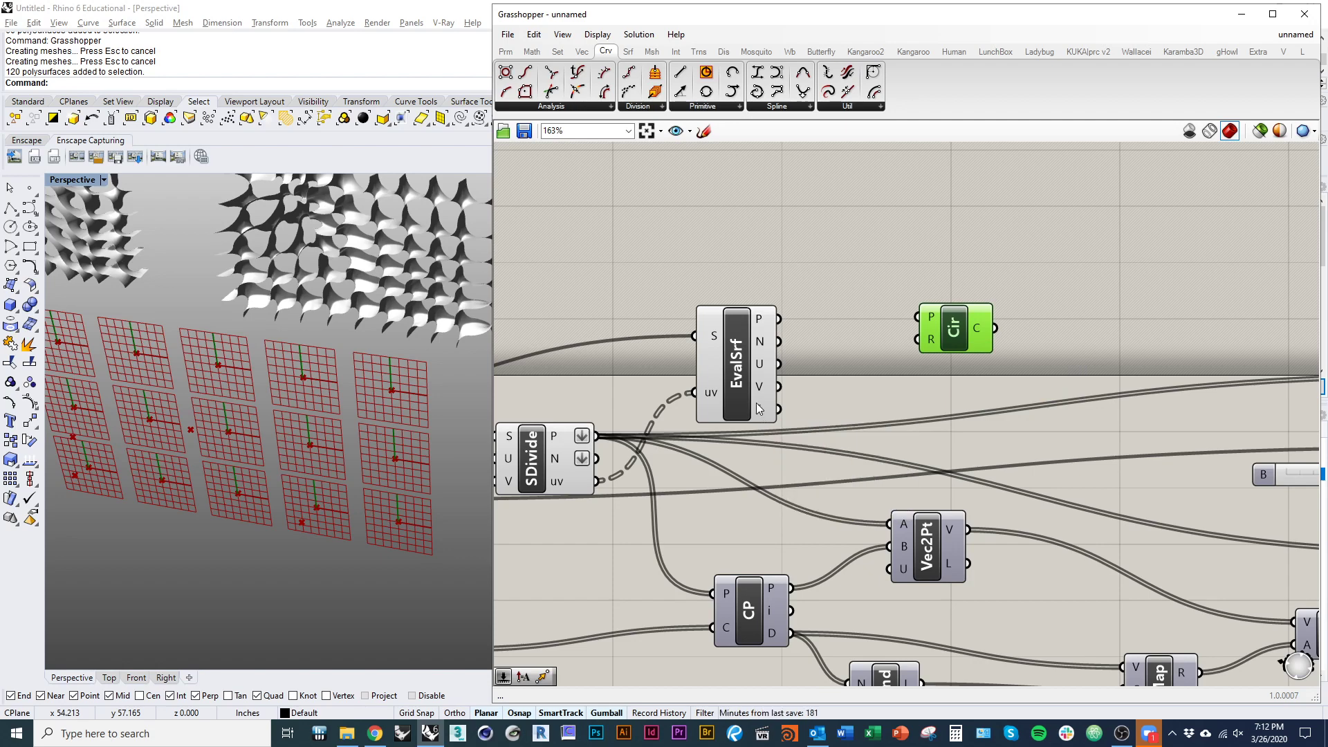
pyautogui.moveTo(778, 410); pyautogui.dragTo(809, 394)
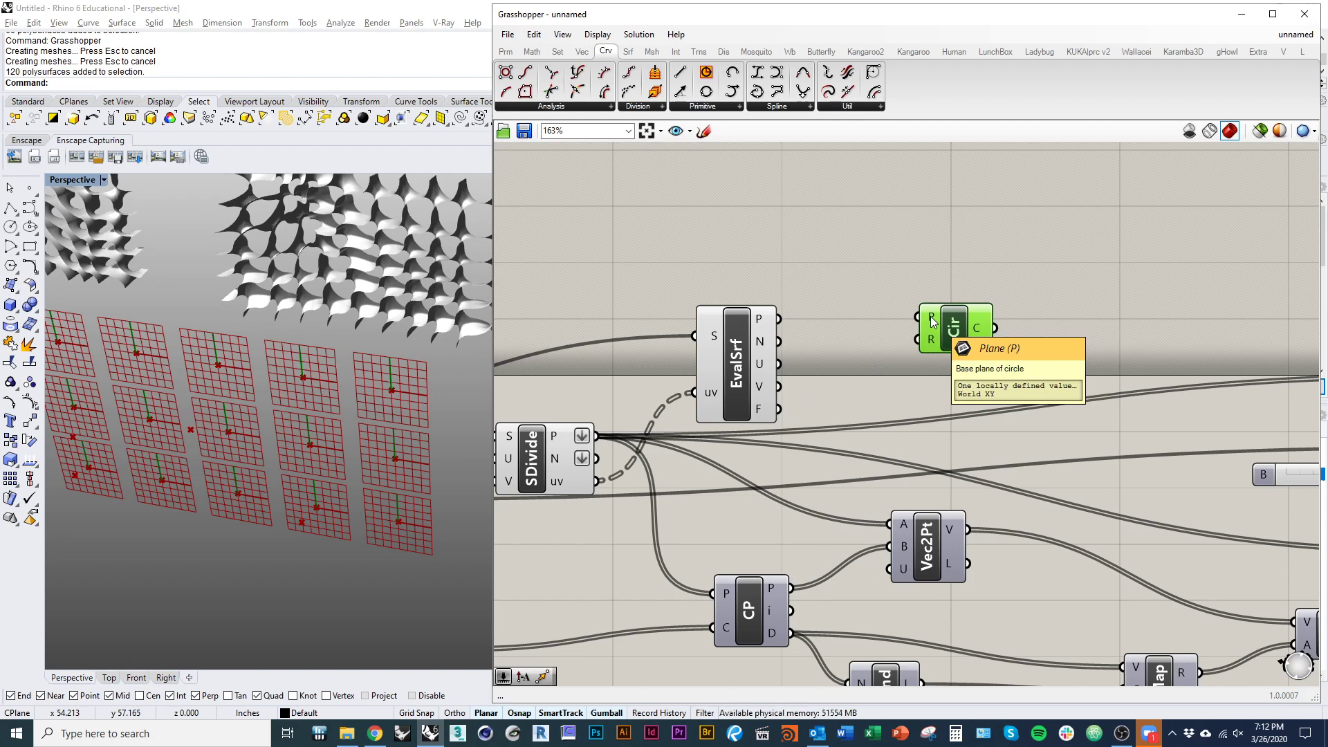
pyautogui.moveTo(932, 322)
pyautogui.mouseDown()
pyautogui.moveTo(889, 335)
pyautogui.moveTo(839, 421)
pyautogui.moveTo(795, 429)
pyautogui.moveTo(933, 323)
pyautogui.mouseUp()
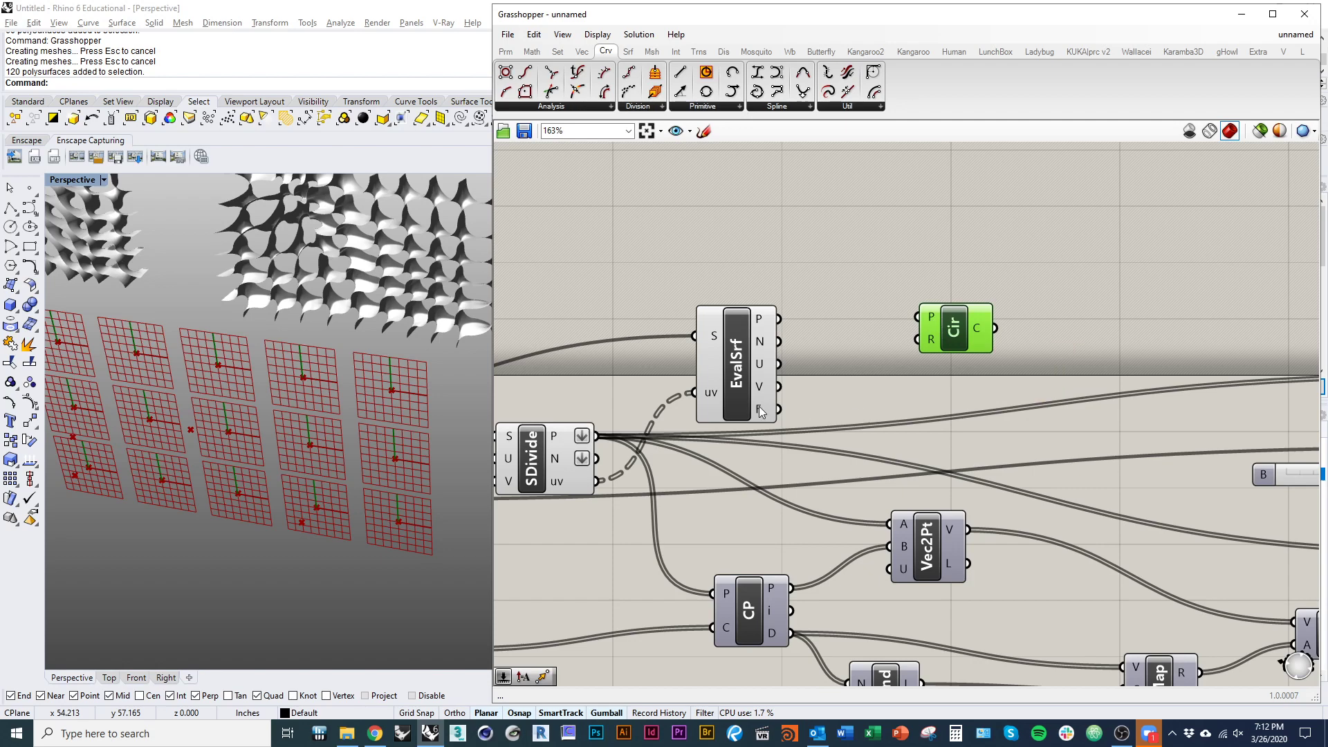
pyautogui.moveTo(764, 411); pyautogui.dragTo(917, 317)
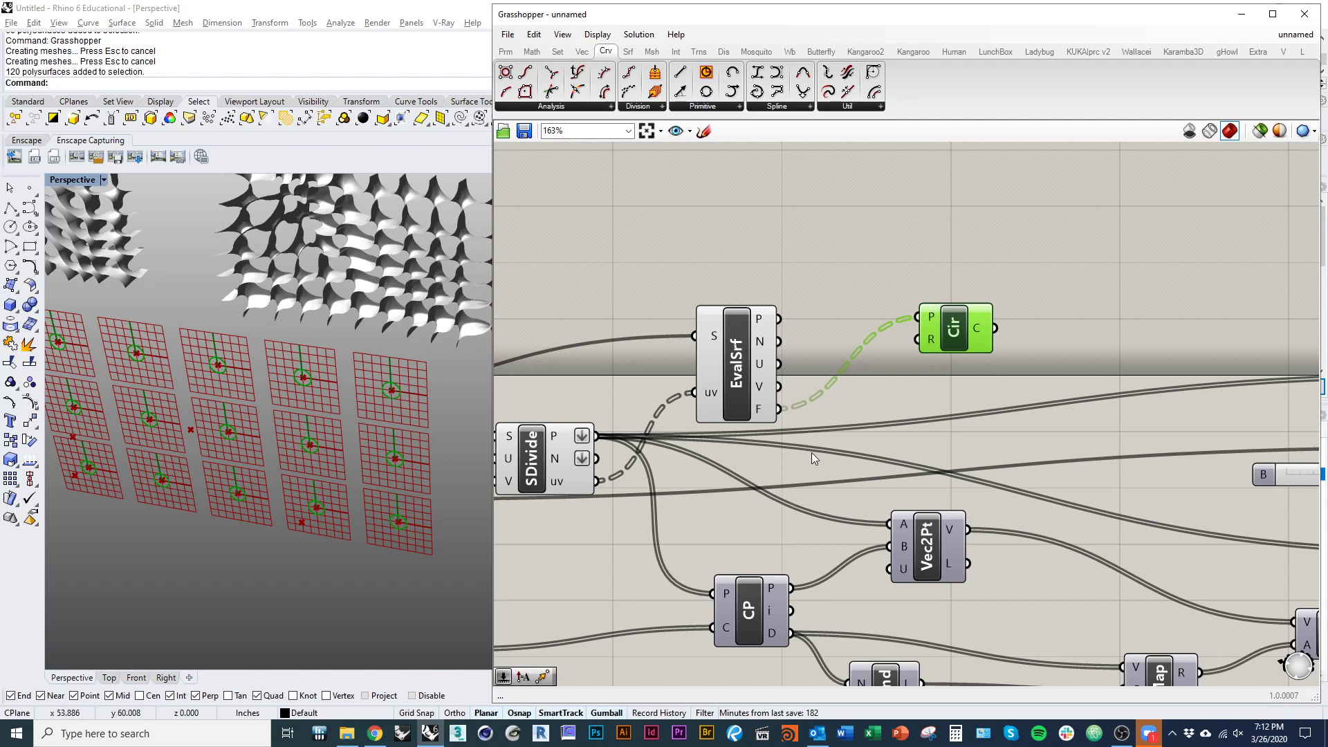
# - Turn off the preview of EvalSrf so only the circles and points show in the viewport
pyautogui.click(737, 364)
pyautogui.rightClick(617, 222)
pyautogui.click(664, 252)
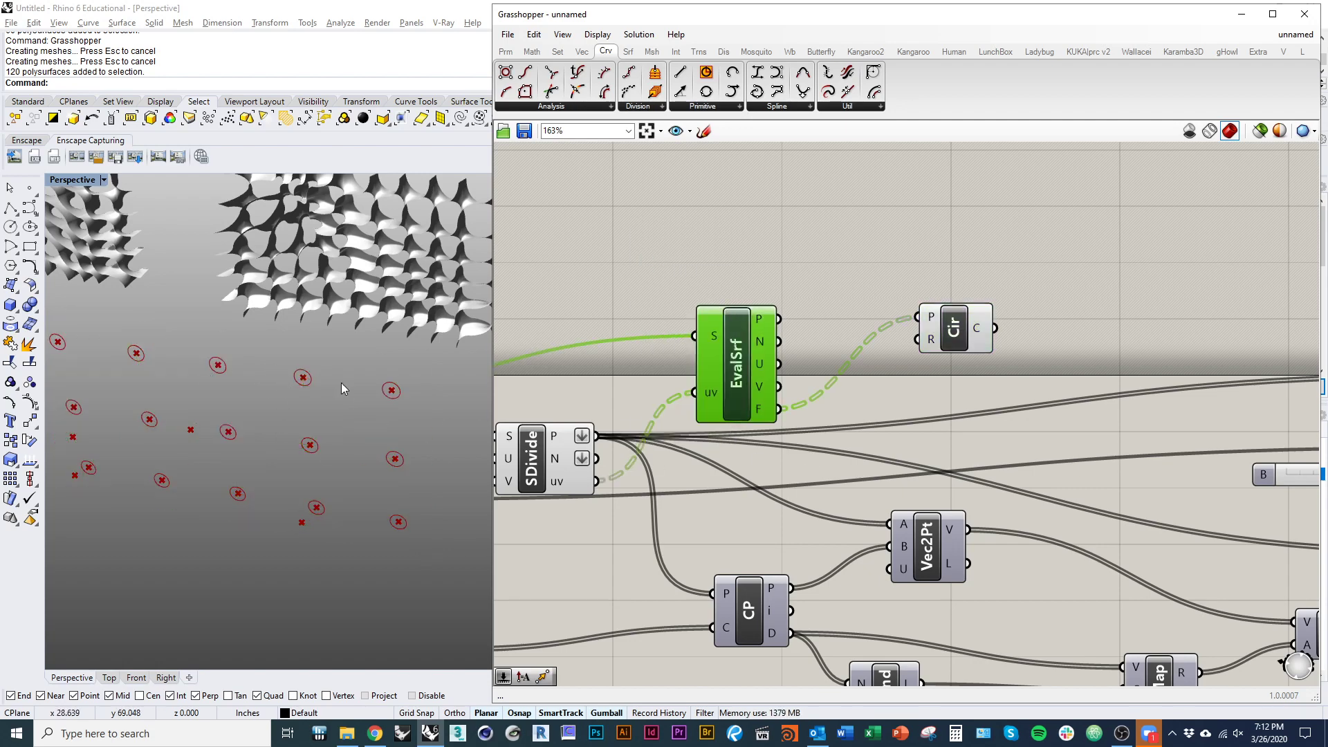
pyautogui.moveTo(342, 383); pyautogui.dragTo(119, 362, button='right')
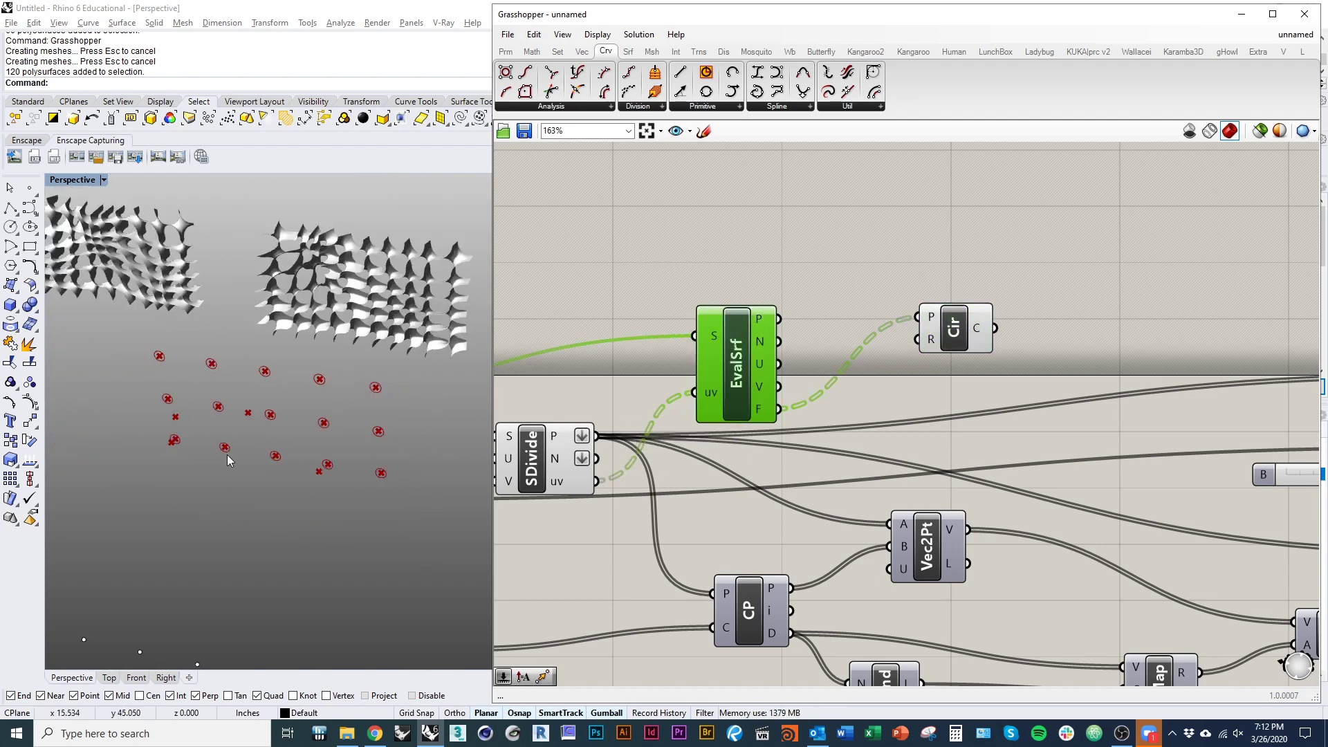
# - Add a number slider with a value of 10.0 above EvalSrf for the circle radius
pyautogui.scroll(-3, 841, 451)
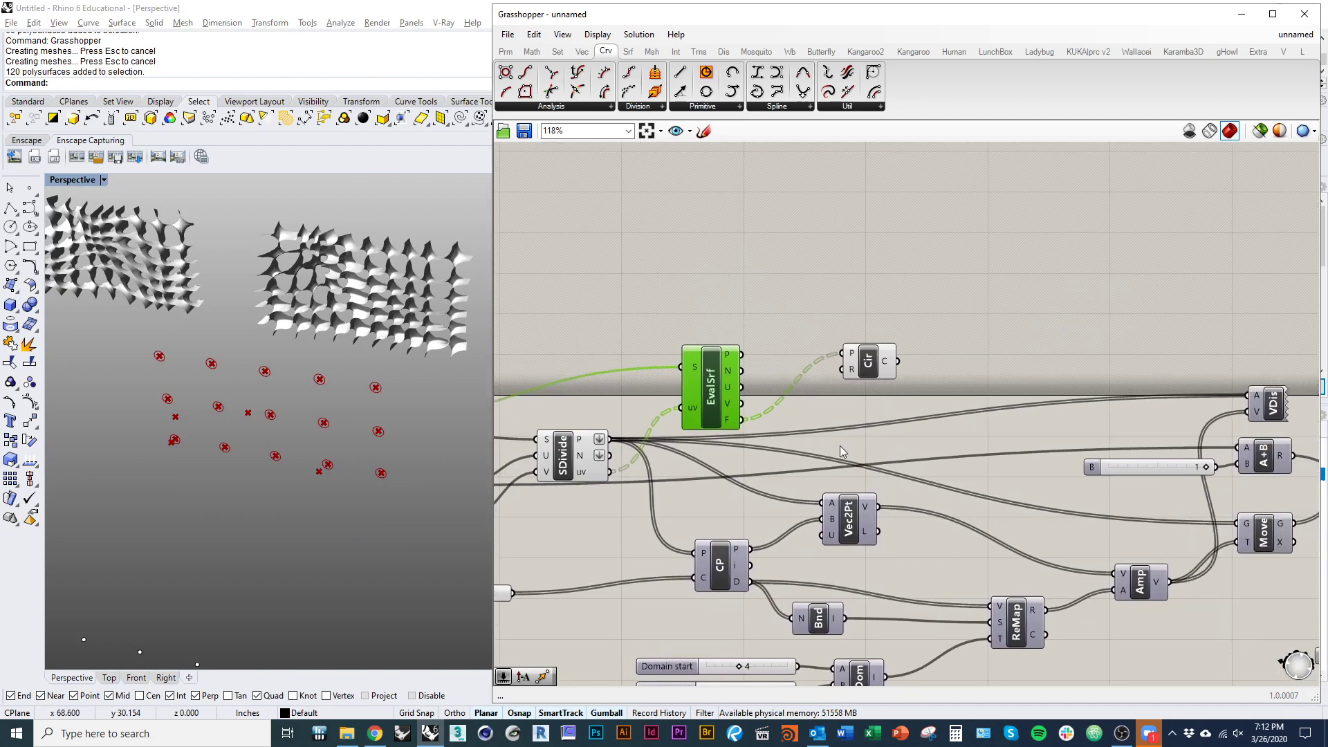
pyautogui.scroll(3, 841, 451)
pyautogui.click(876, 353)
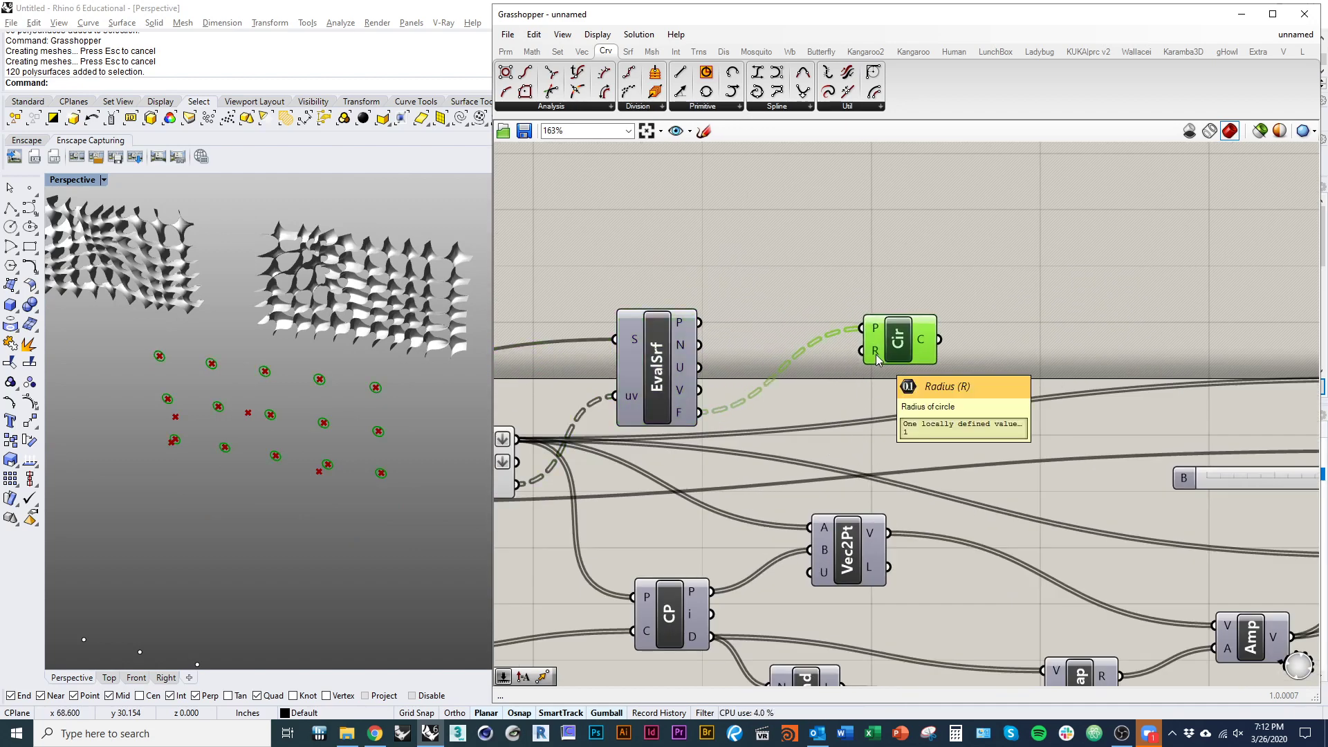
pyautogui.click(694, 248)
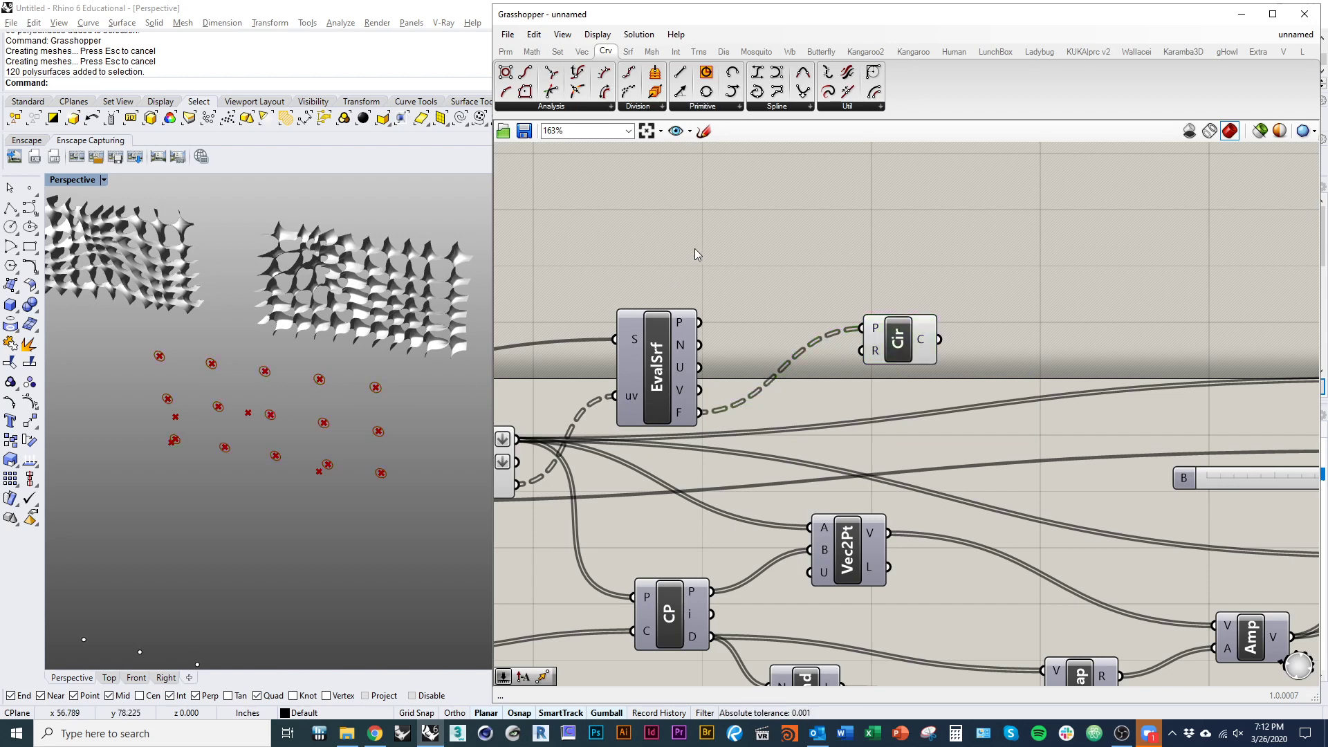
pyautogui.doubleClick(695, 248)
pyautogui.write('10')
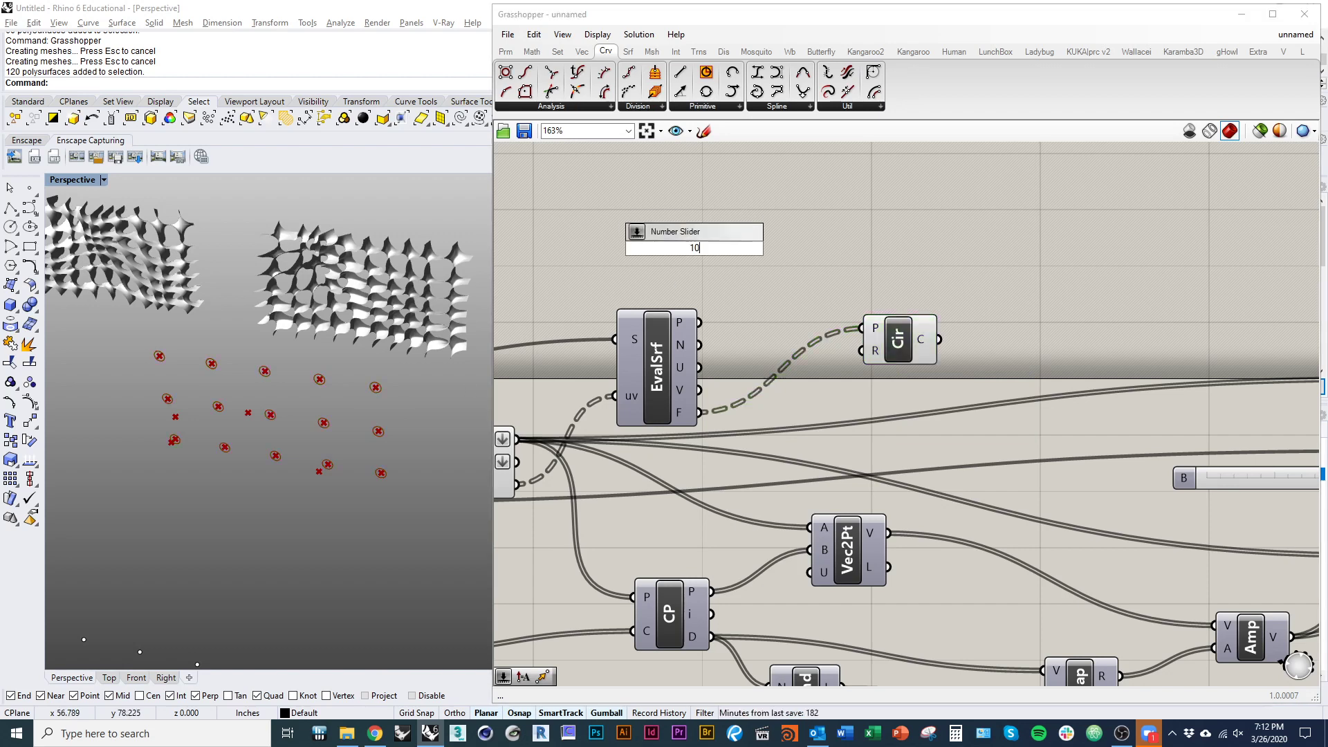
pyautogui.write('.0')
pyautogui.press('Return')
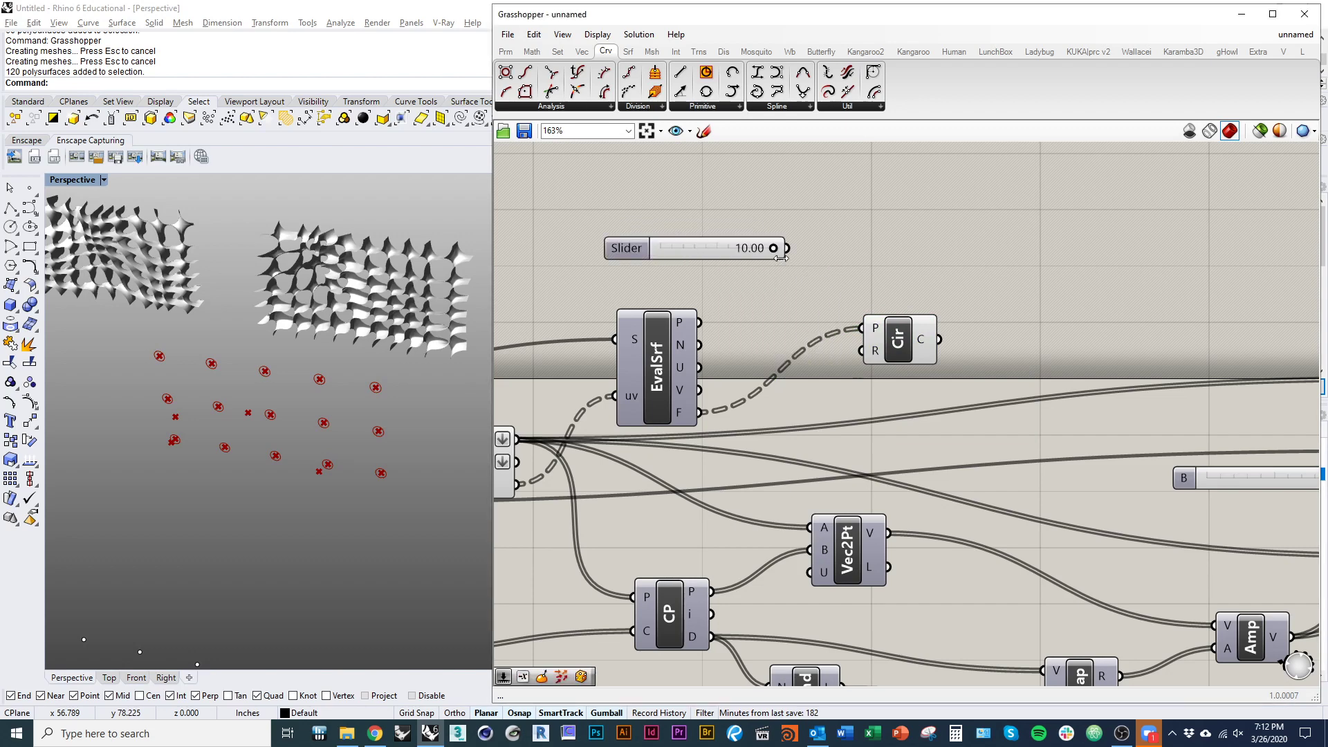
# - Connect the new slider to the R input of the Circle component and set the radius to 3.43
pyautogui.moveTo(786, 247); pyautogui.dragTo(861, 351)
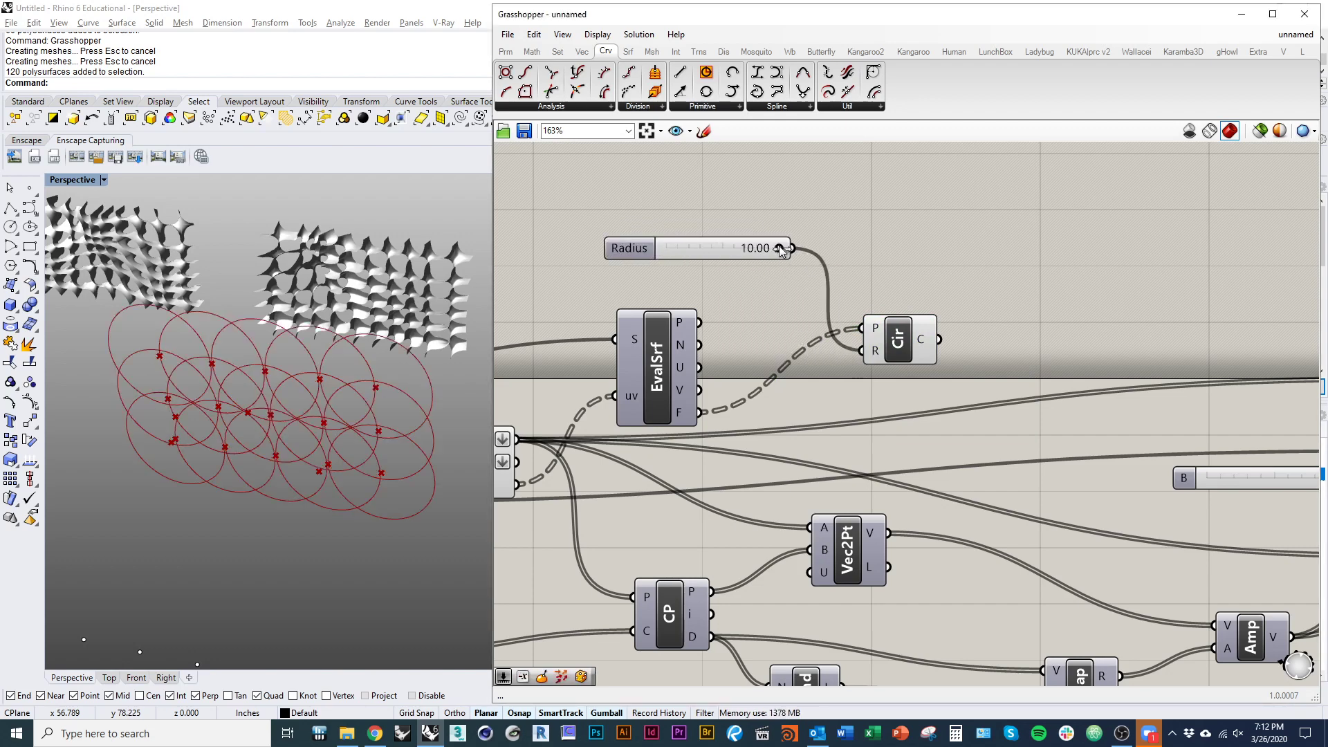
pyautogui.moveTo(779, 248); pyautogui.dragTo(704, 269)
# - Trace the attractor part of the definition from CP back to Pt and highlight the attractor points in the viewport
pyautogui.scroll(-3, 794, 296)
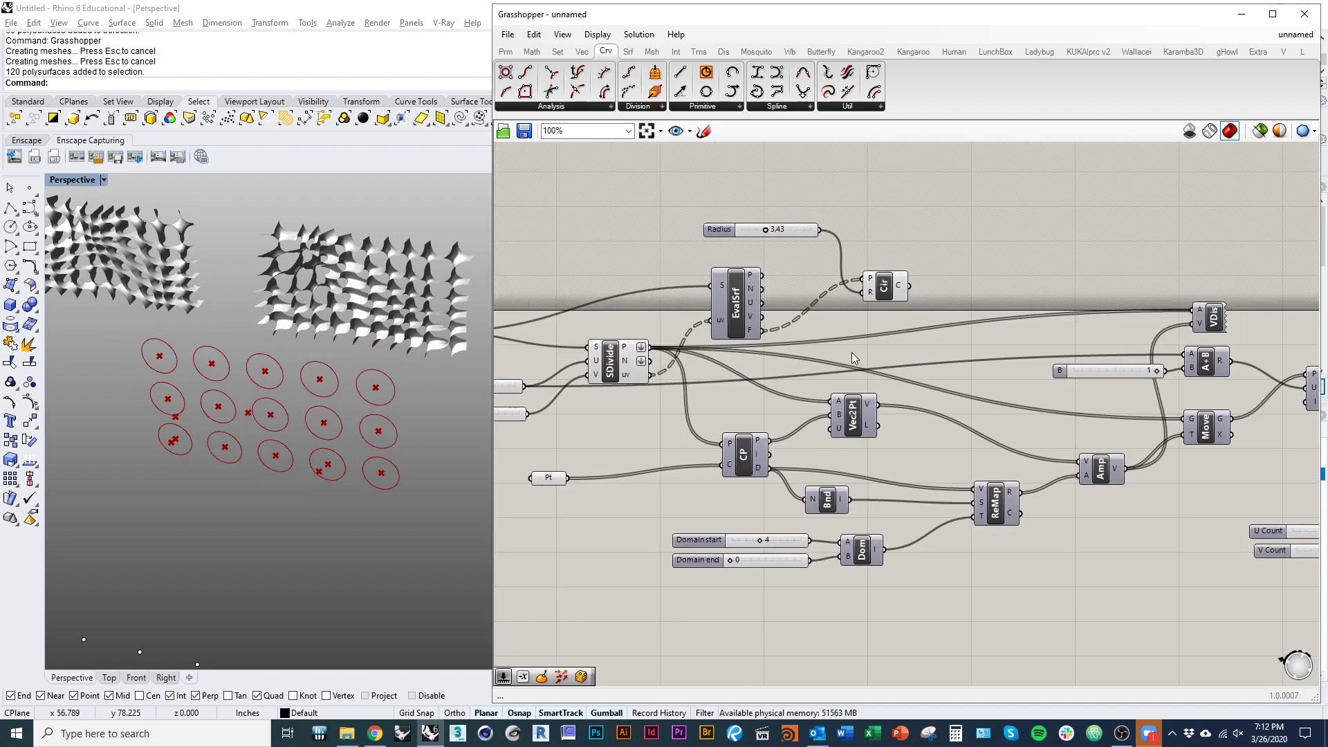
pyautogui.moveTo(813, 438); pyautogui.dragTo(707, 434, button='right')
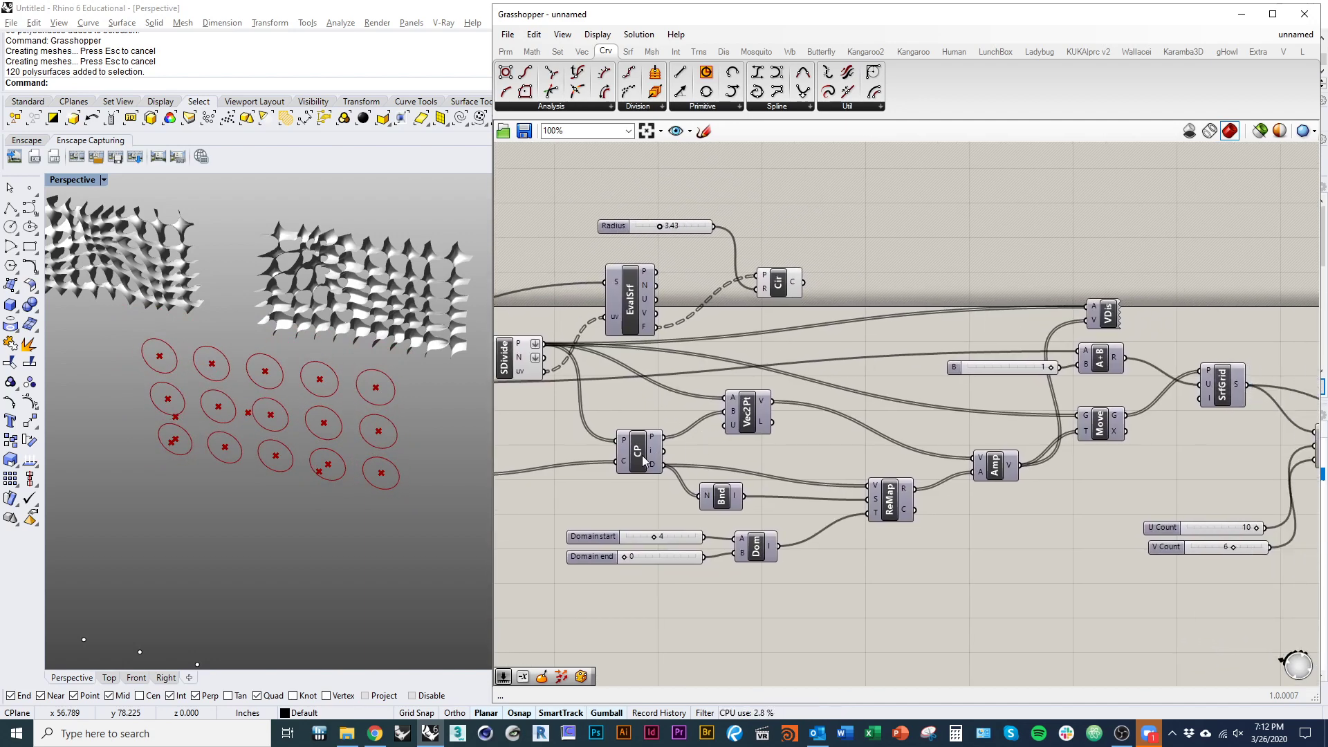
pyautogui.moveTo(642, 455); pyautogui.dragTo(638, 439)
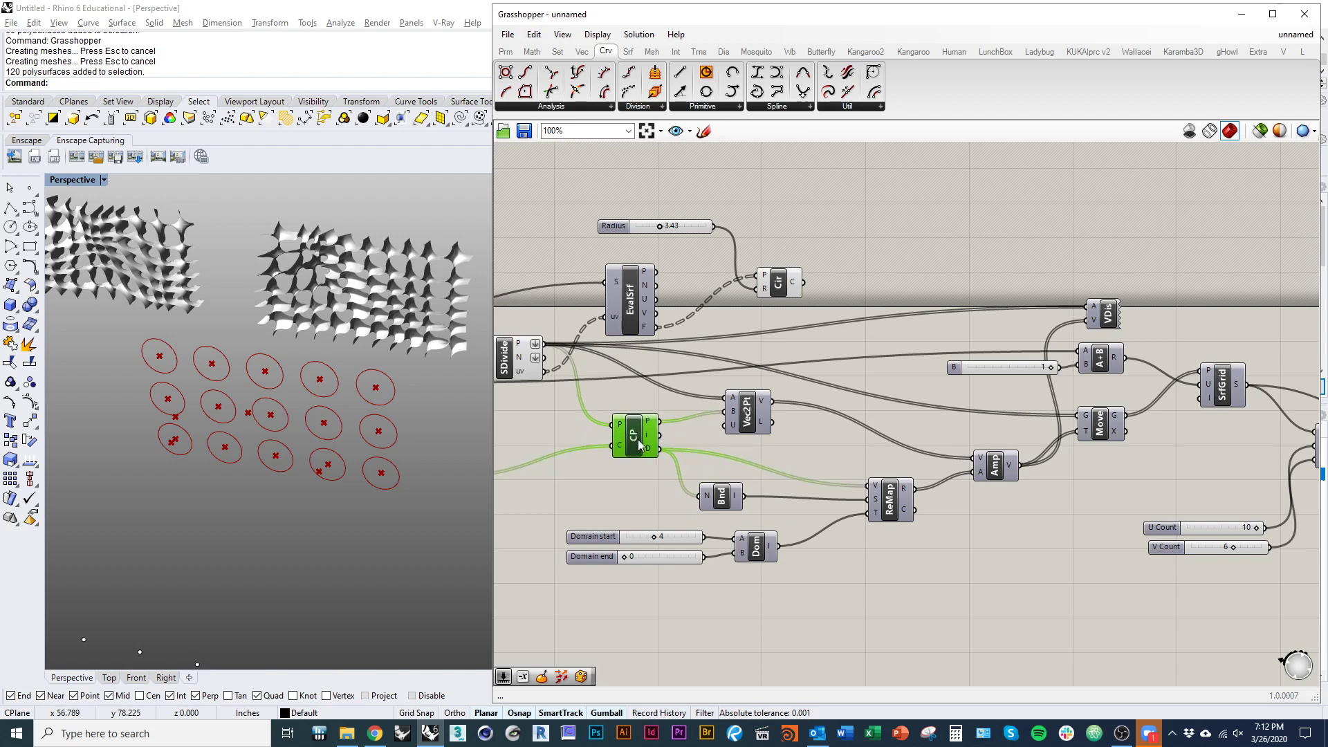
pyautogui.moveTo(610, 465); pyautogui.dragTo(853, 479, button='right')
pyautogui.click(690, 496)
pyautogui.moveTo(346, 446); pyautogui.dragTo(378, 430, button='right')
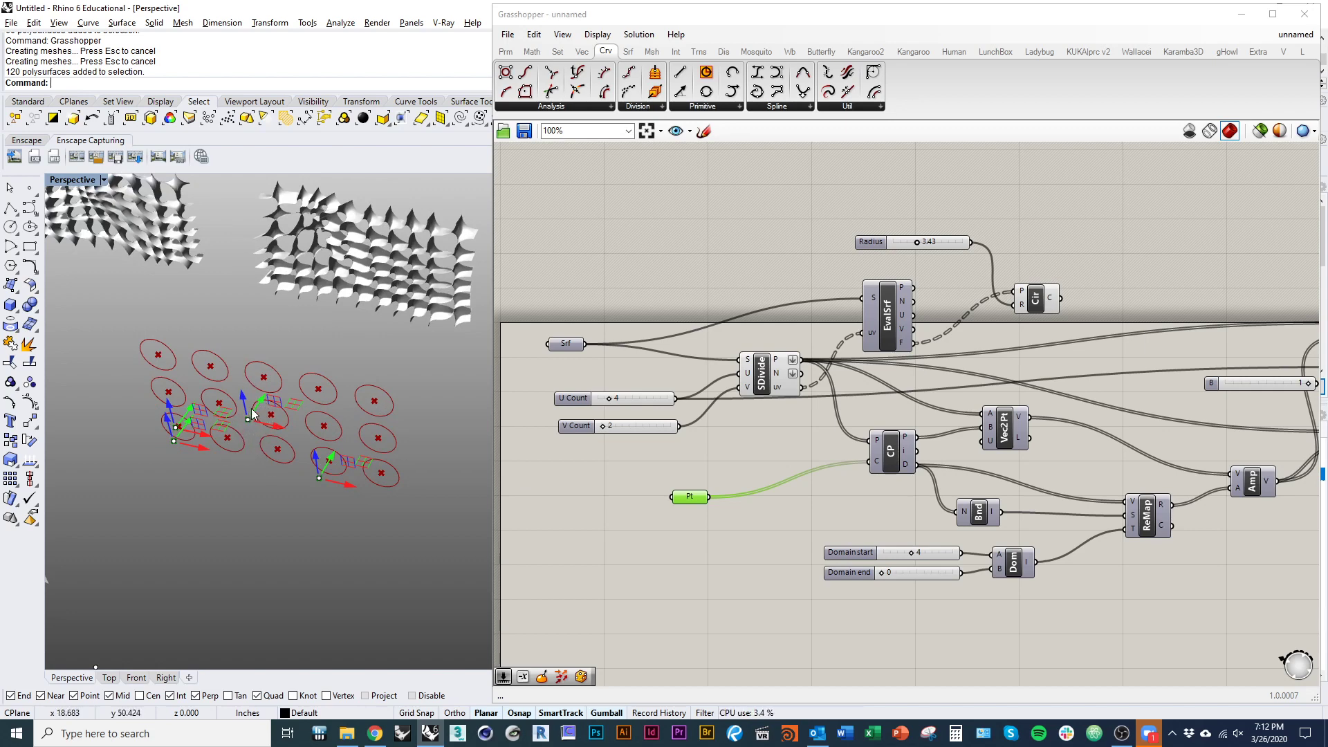
pyautogui.click(591, 499)
# - Move the Circle component next to ReMap and shift ReMap down to line up with it
pyautogui.moveTo(990, 518); pyautogui.dragTo(690, 505, button='right')
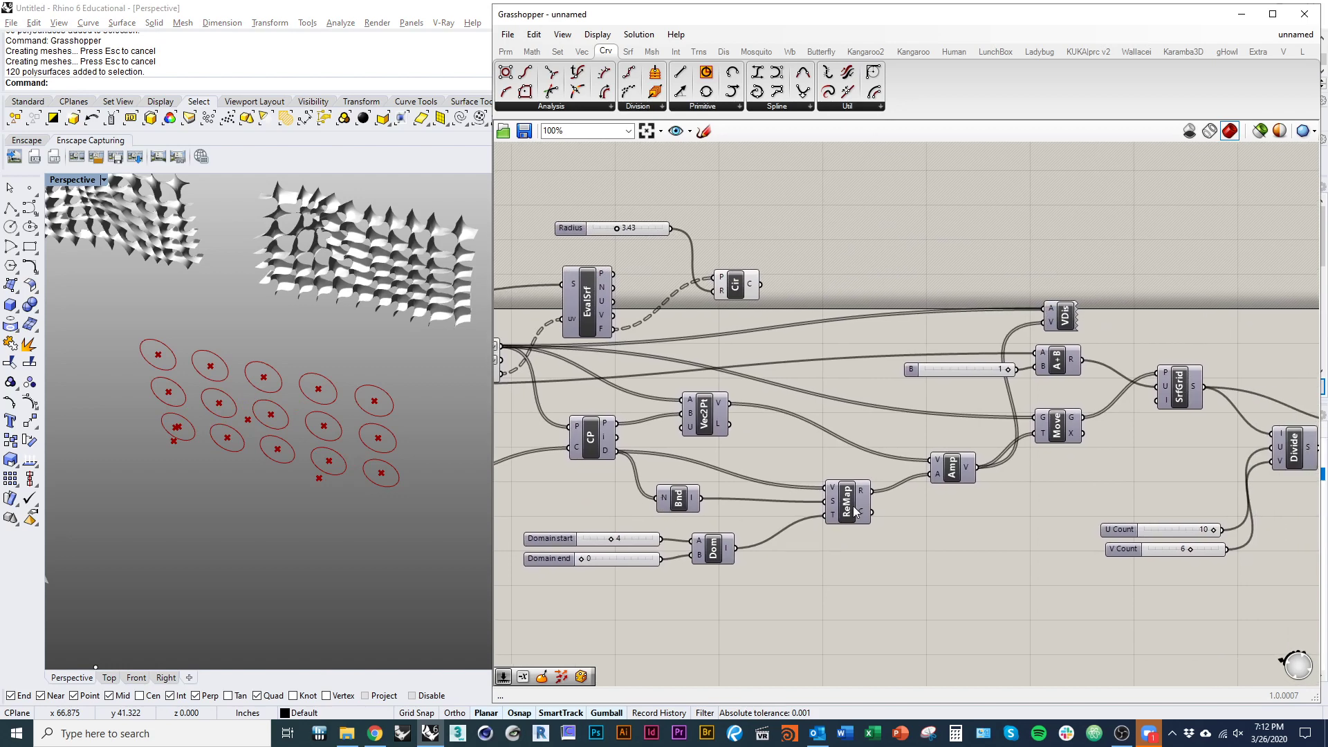
pyautogui.moveTo(741, 285); pyautogui.dragTo(965, 527)
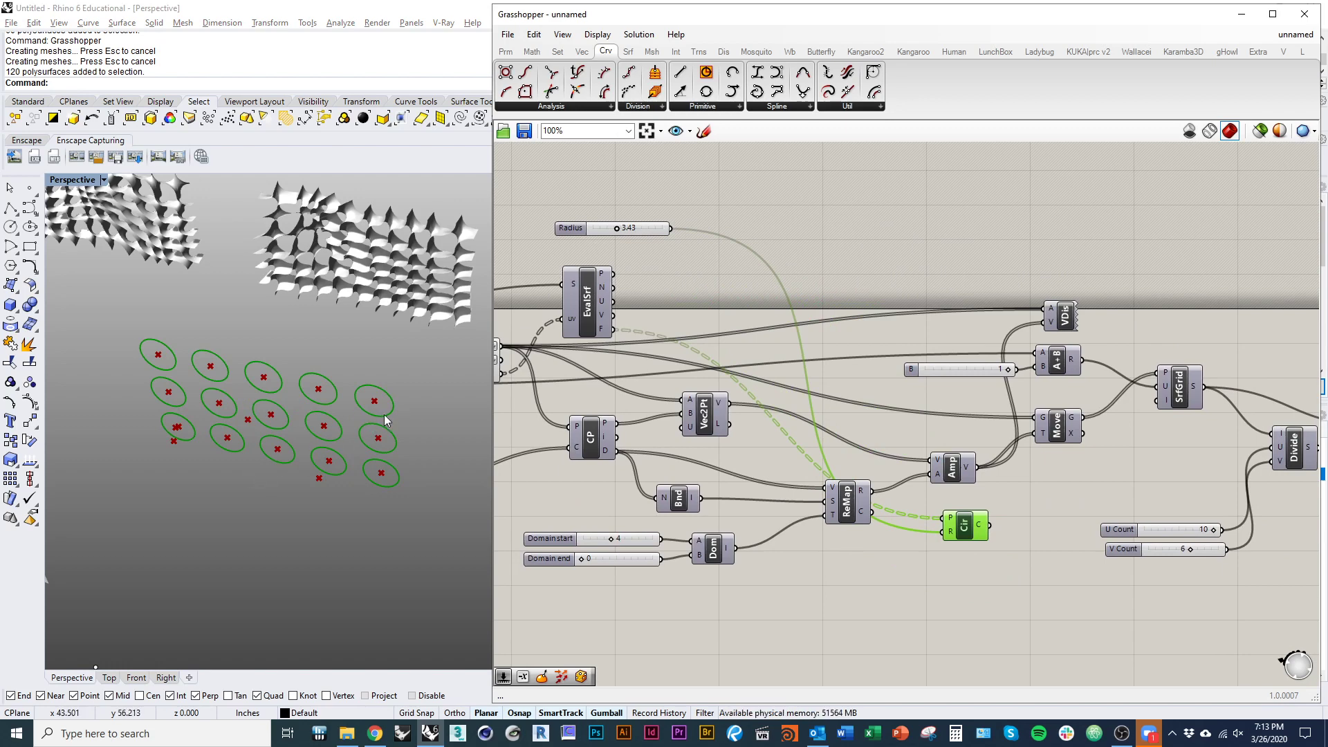
pyautogui.moveTo(848, 508); pyautogui.dragTo(827, 539)
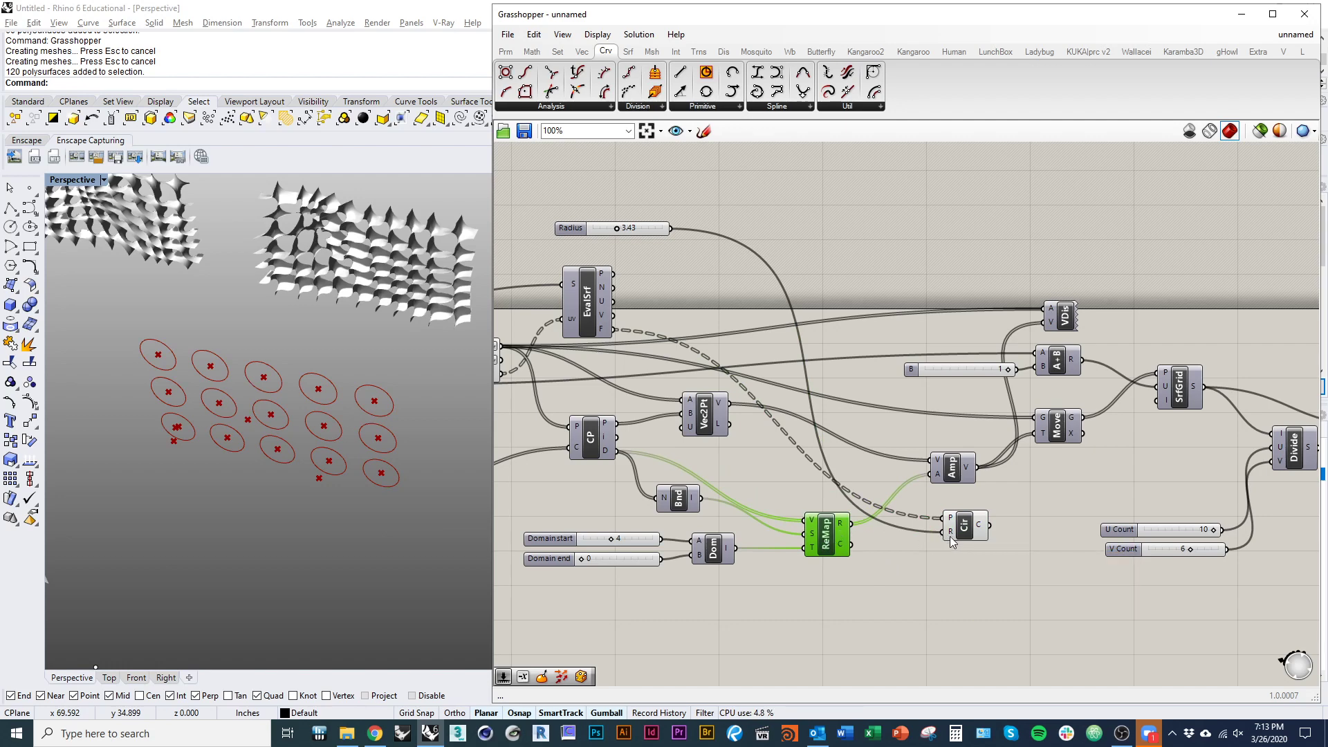
# - Flatten the uv output of SDivide and return to the ReMap component
pyautogui.moveTo(814, 484); pyautogui.dragTo(905, 535, button='right')
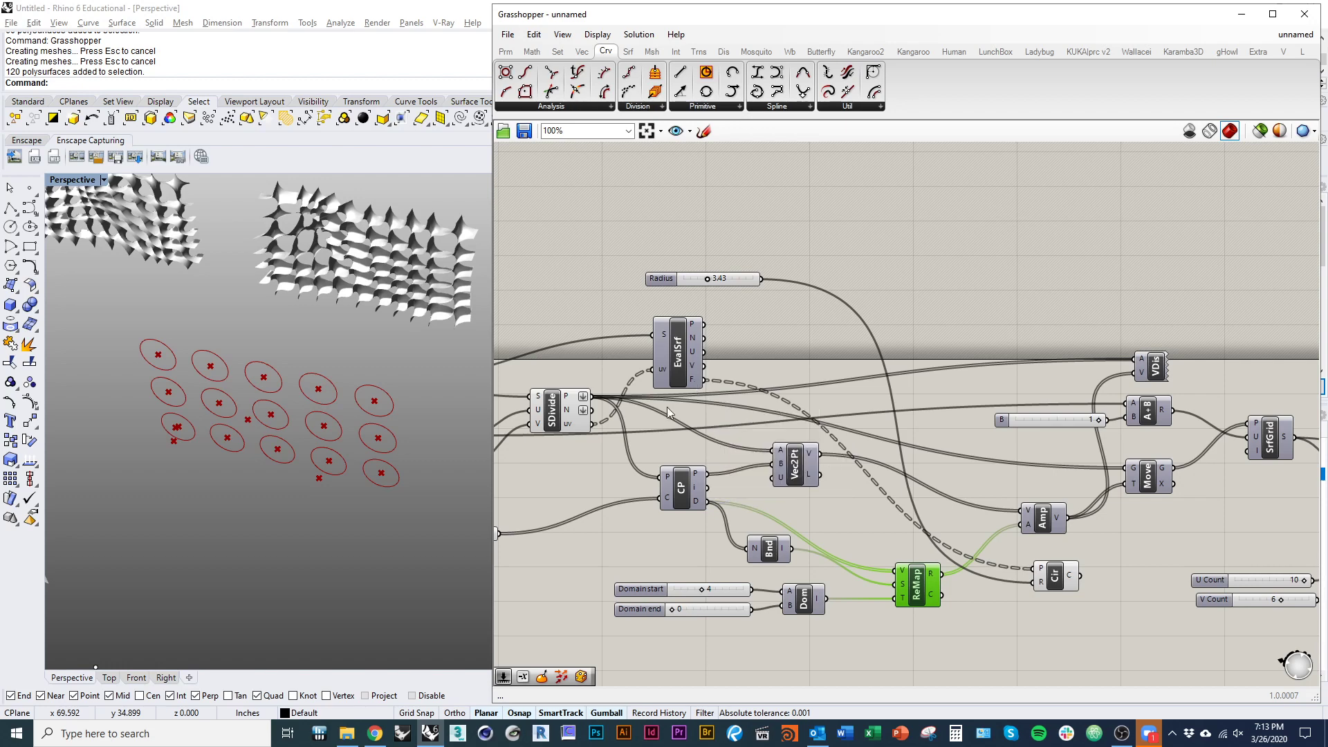
pyautogui.scroll(5, 574, 428)
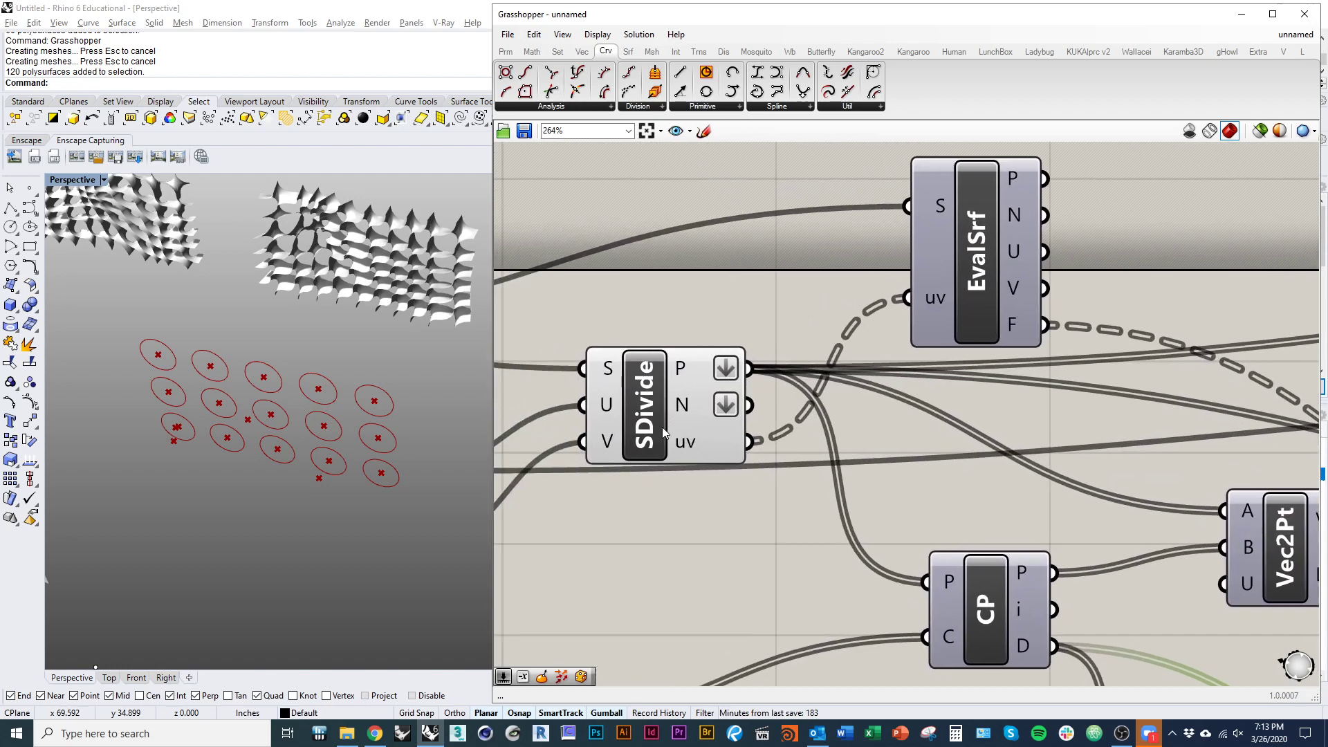
pyautogui.rightClick(694, 443)
pyautogui.click(732, 517)
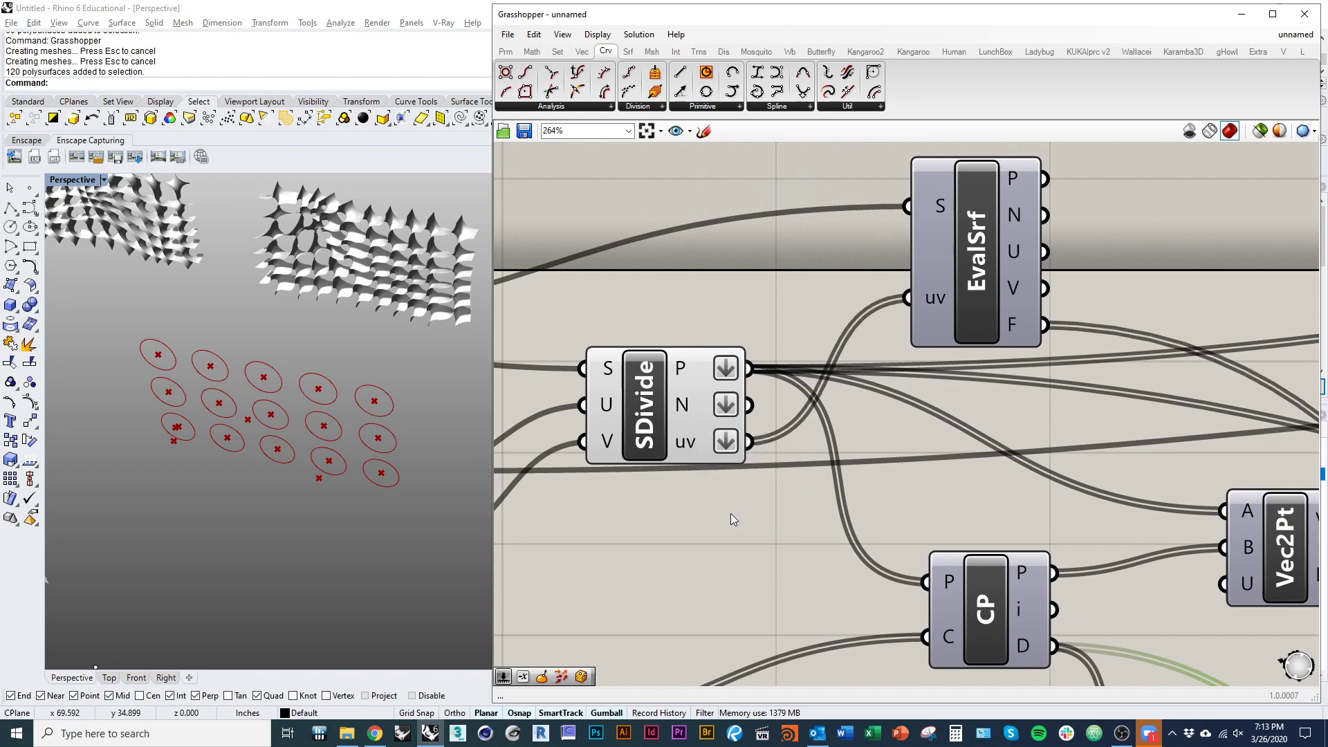
pyautogui.scroll(-8, 730, 513)
pyautogui.scroll(5, 797, 426)
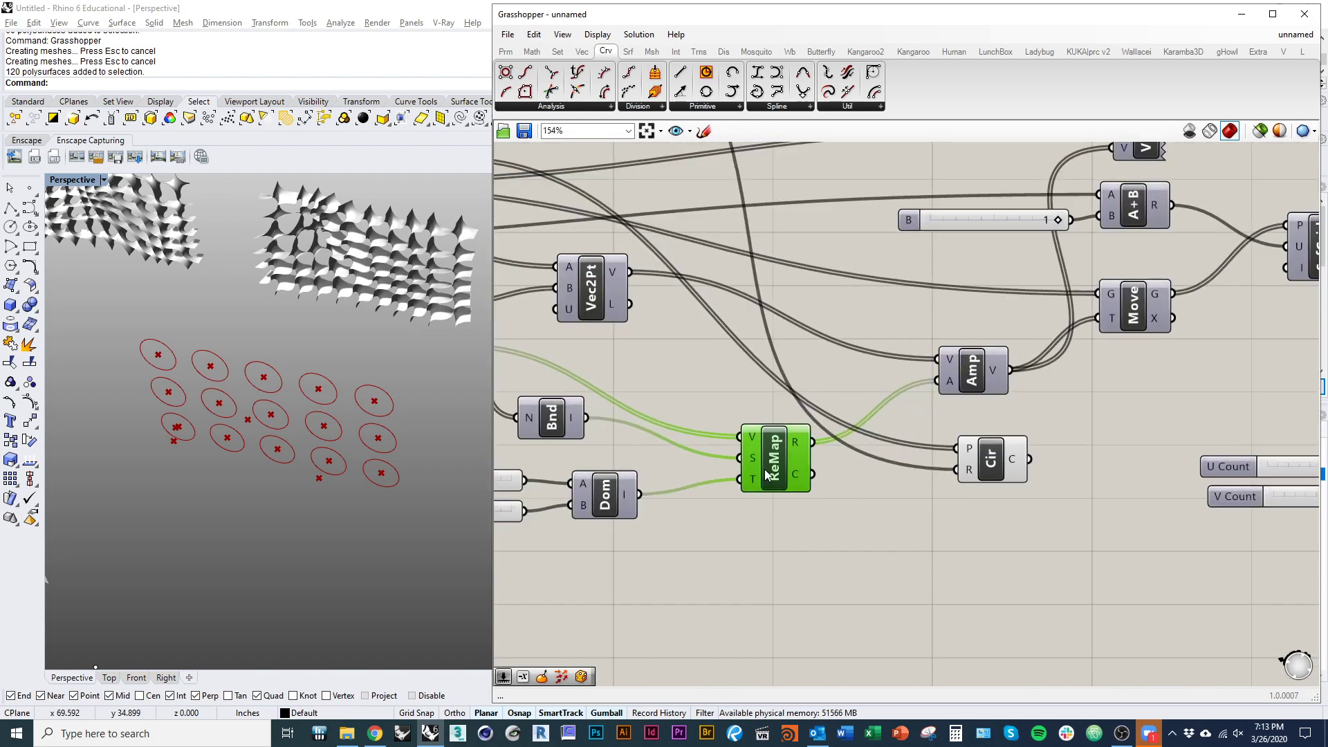
pyautogui.moveTo(765, 470); pyautogui.dragTo(764, 468)
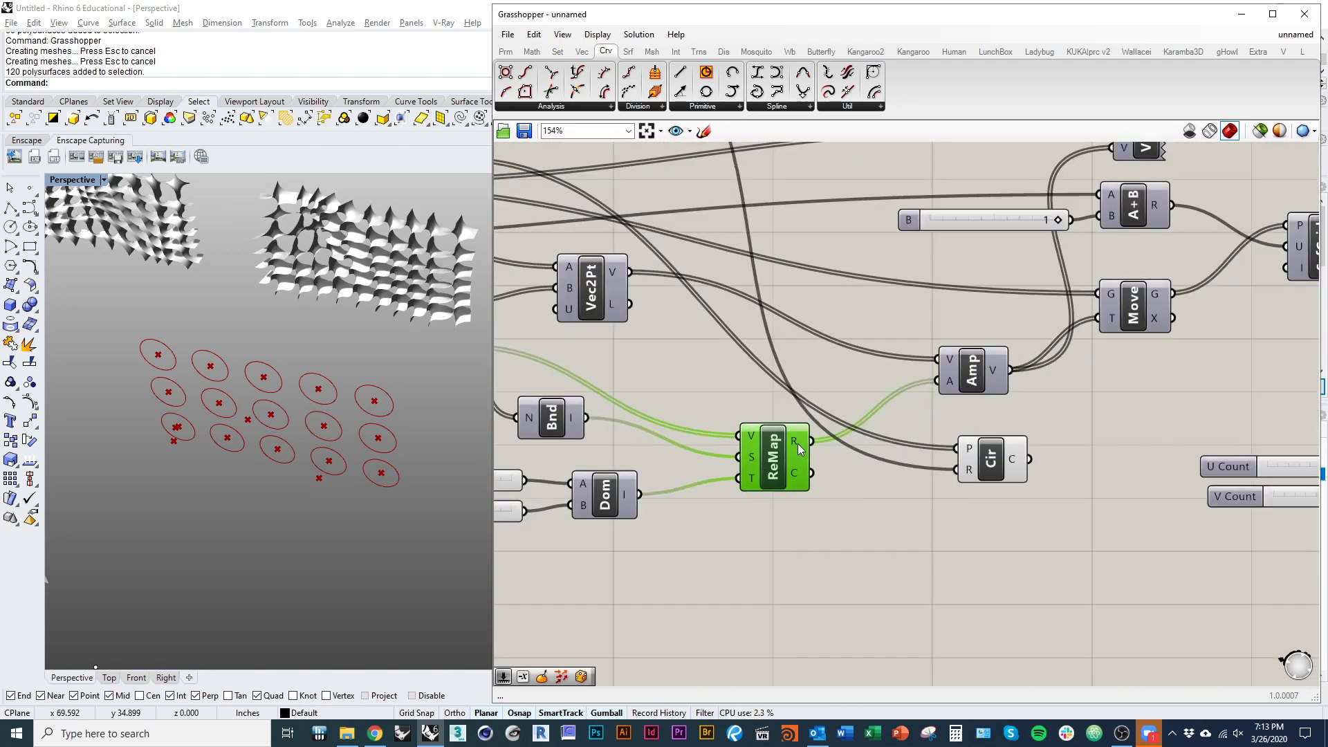
# - Turn off the flattening on the uv output of SDivide
pyautogui.moveTo(881, 494); pyautogui.dragTo(1055, 556, button='right')
pyautogui.scroll(-2, 1055, 555)
pyautogui.moveTo(782, 469); pyautogui.dragTo(1030, 545, button='right')
pyautogui.scroll(3, 794, 451)
pyautogui.rightClick(977, 463)
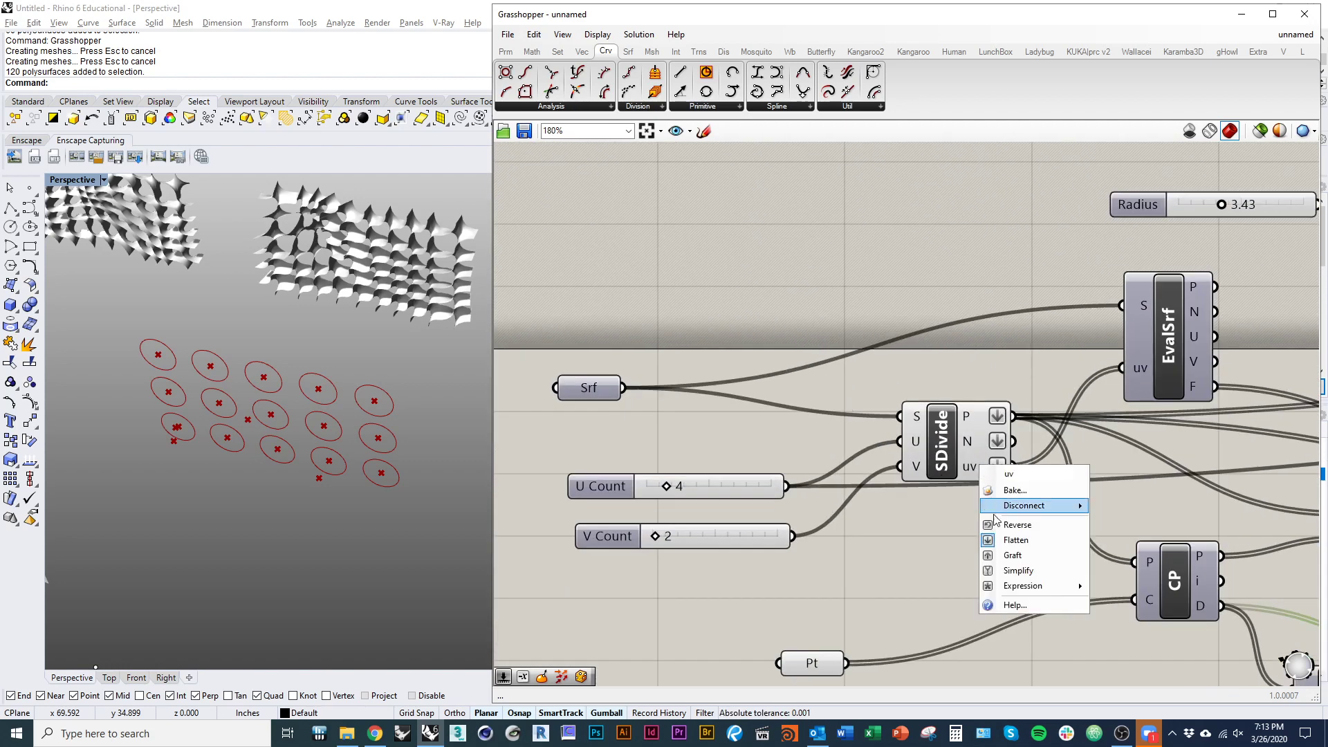
pyautogui.click(1019, 541)
# - Connect the R output of ReMap to the R input of the Circle component and inspect the resulting circles up close
pyautogui.moveTo(1150, 501); pyautogui.dragTo(707, 360, button='right')
pyautogui.scroll(-2, 761, 415)
pyautogui.moveTo(1010, 485); pyautogui.dragTo(936, 451, button='right')
pyautogui.scroll(3, 936, 451)
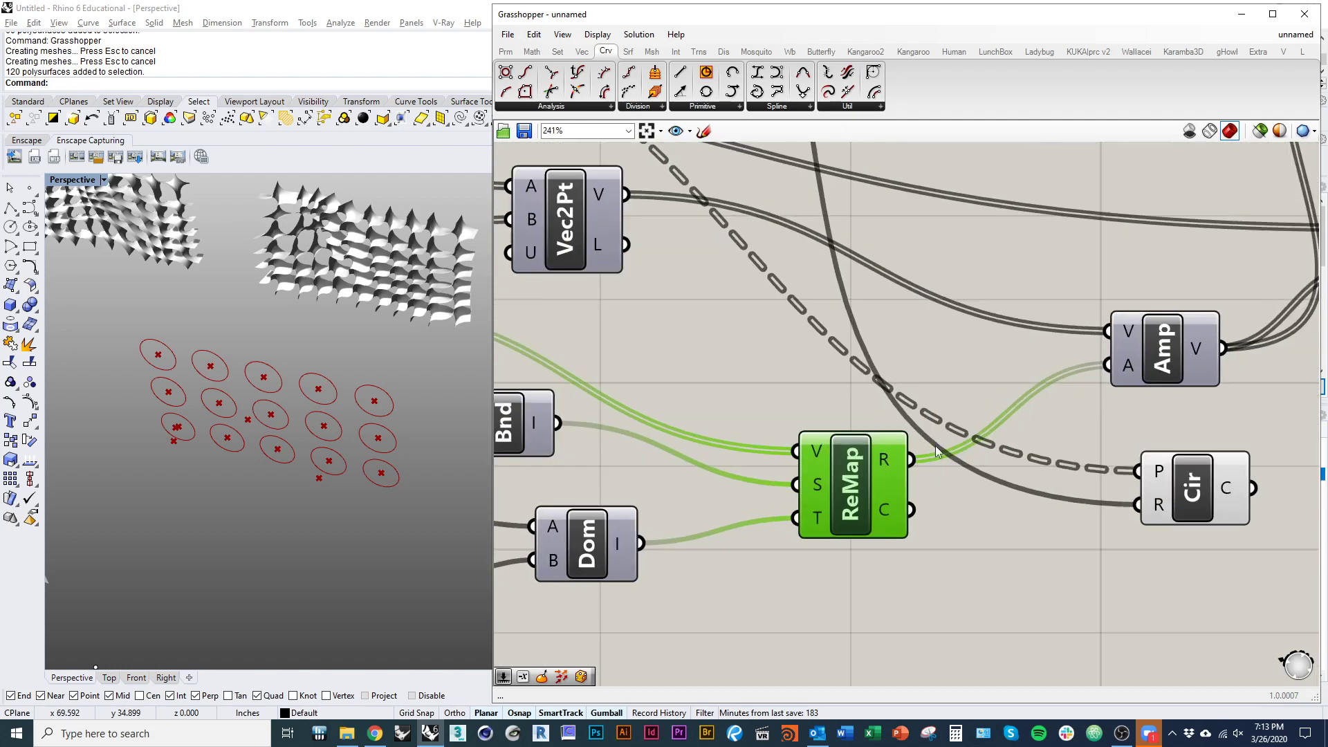
pyautogui.moveTo(945, 516); pyautogui.dragTo(823, 526, button='right')
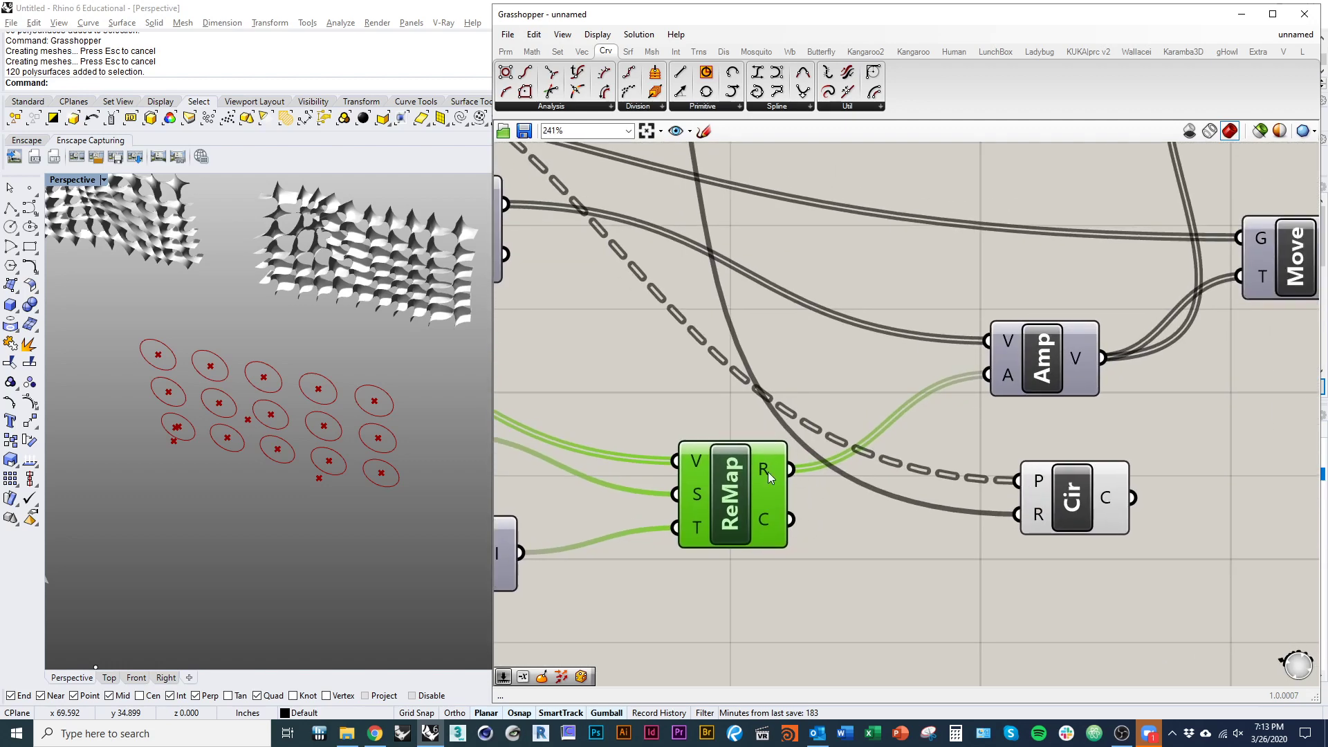
pyautogui.moveTo(768, 472); pyautogui.dragTo(799, 497, button='right')
pyautogui.moveTo(811, 505); pyautogui.dragTo(1049, 551)
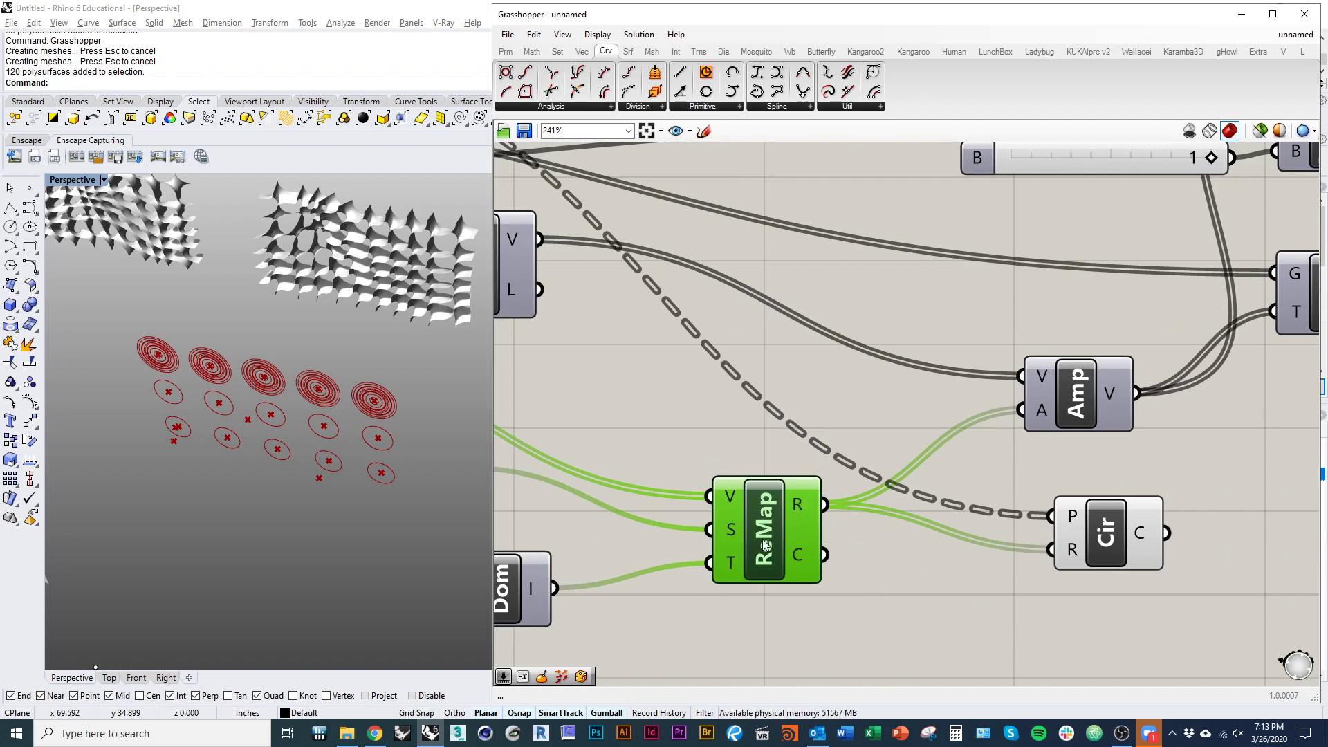
pyautogui.moveTo(766, 547); pyautogui.dragTo(762, 533)
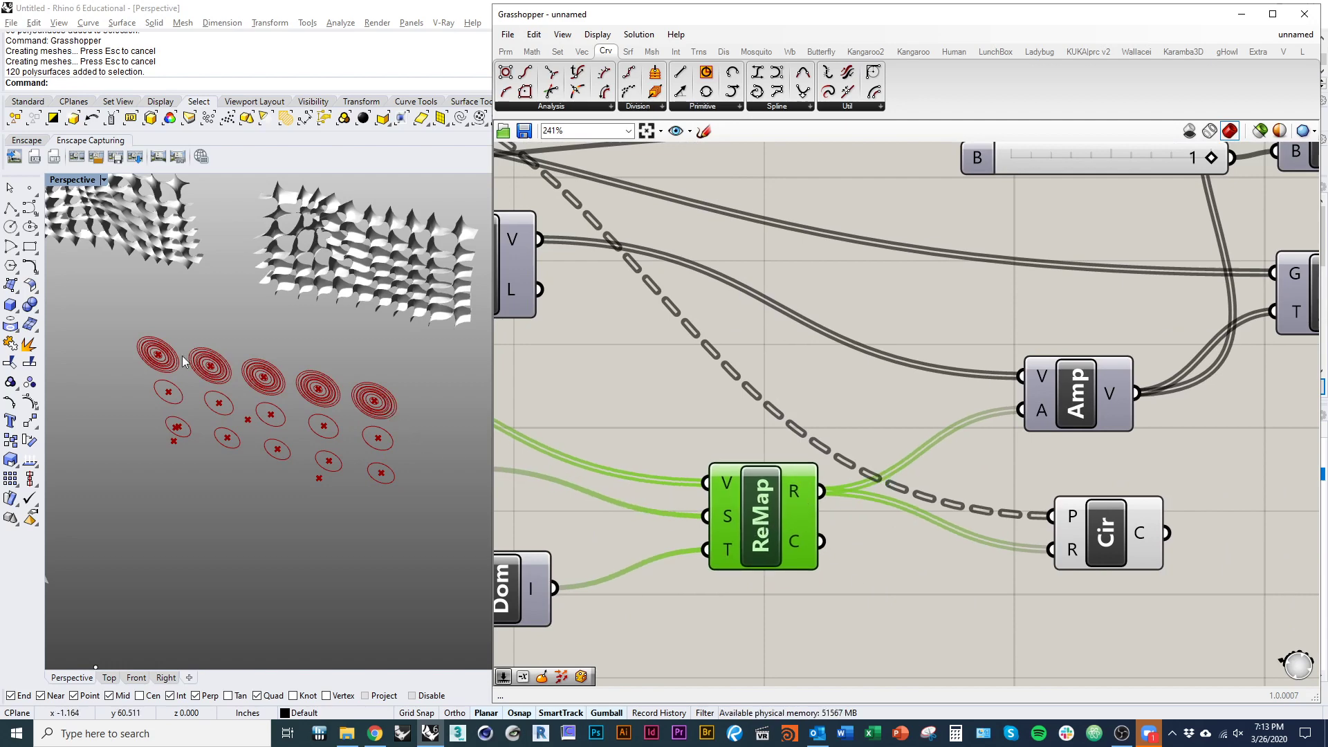
pyautogui.scroll(8, 388, 374)
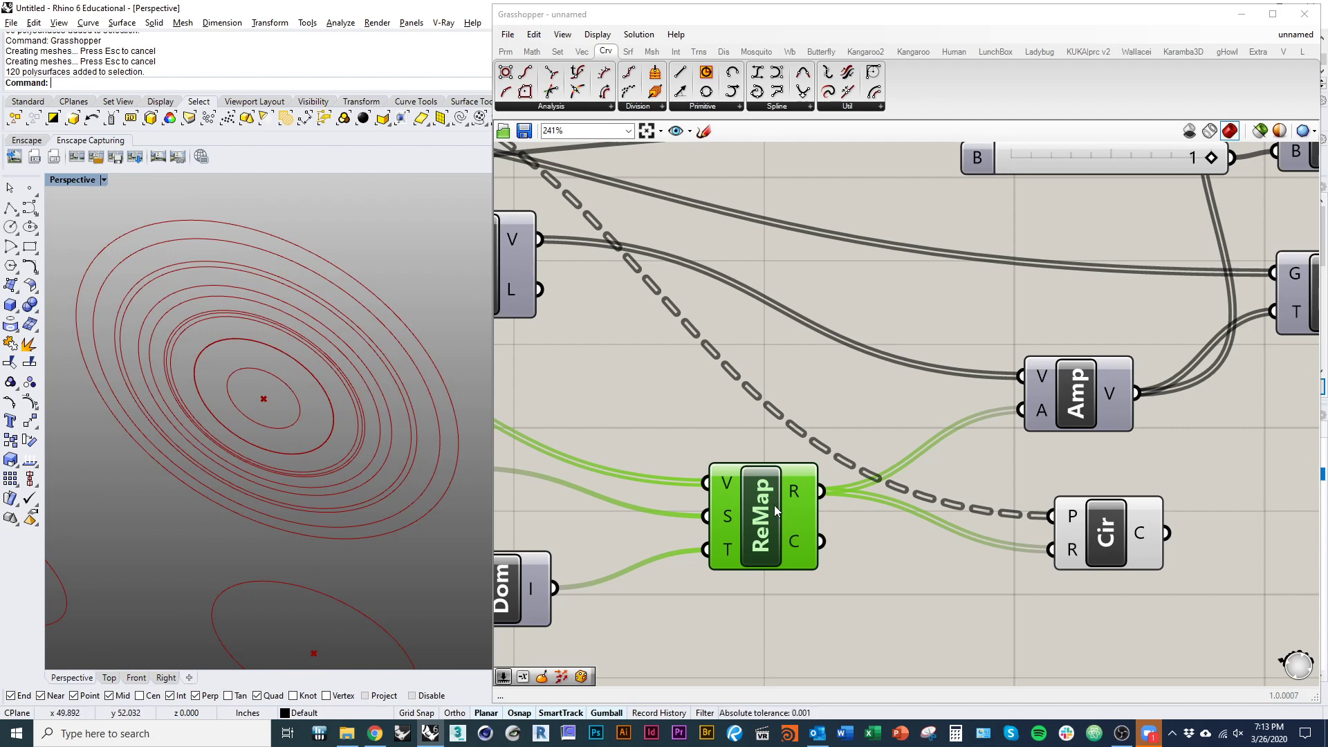
# - Flatten the uv output of SDivide and orbit the model to inspect the circles
pyautogui.scroll(-5, 776, 511)
pyautogui.scroll(-3, 380, 506)
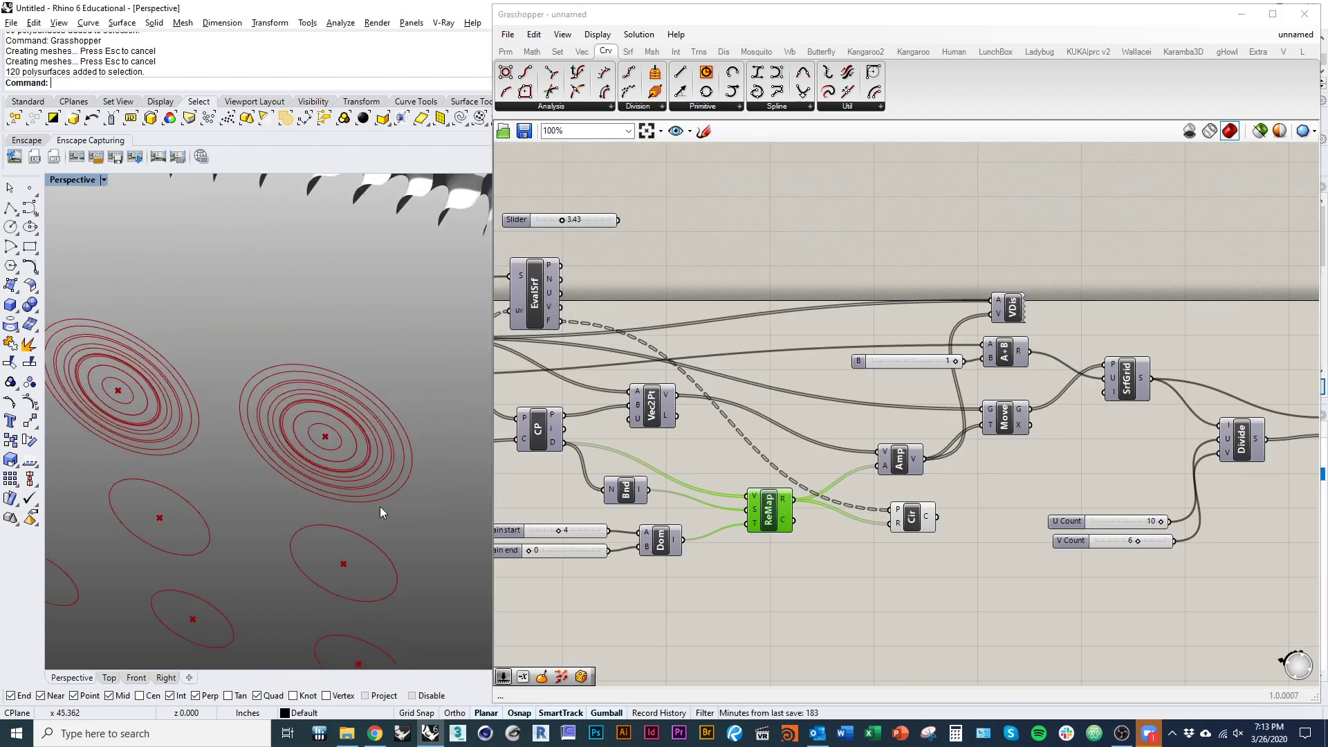
pyautogui.click(811, 555)
pyautogui.scroll(2, 812, 554)
pyautogui.moveTo(725, 432); pyautogui.dragTo(1203, 605, button='right')
pyautogui.scroll(3, 708, 437)
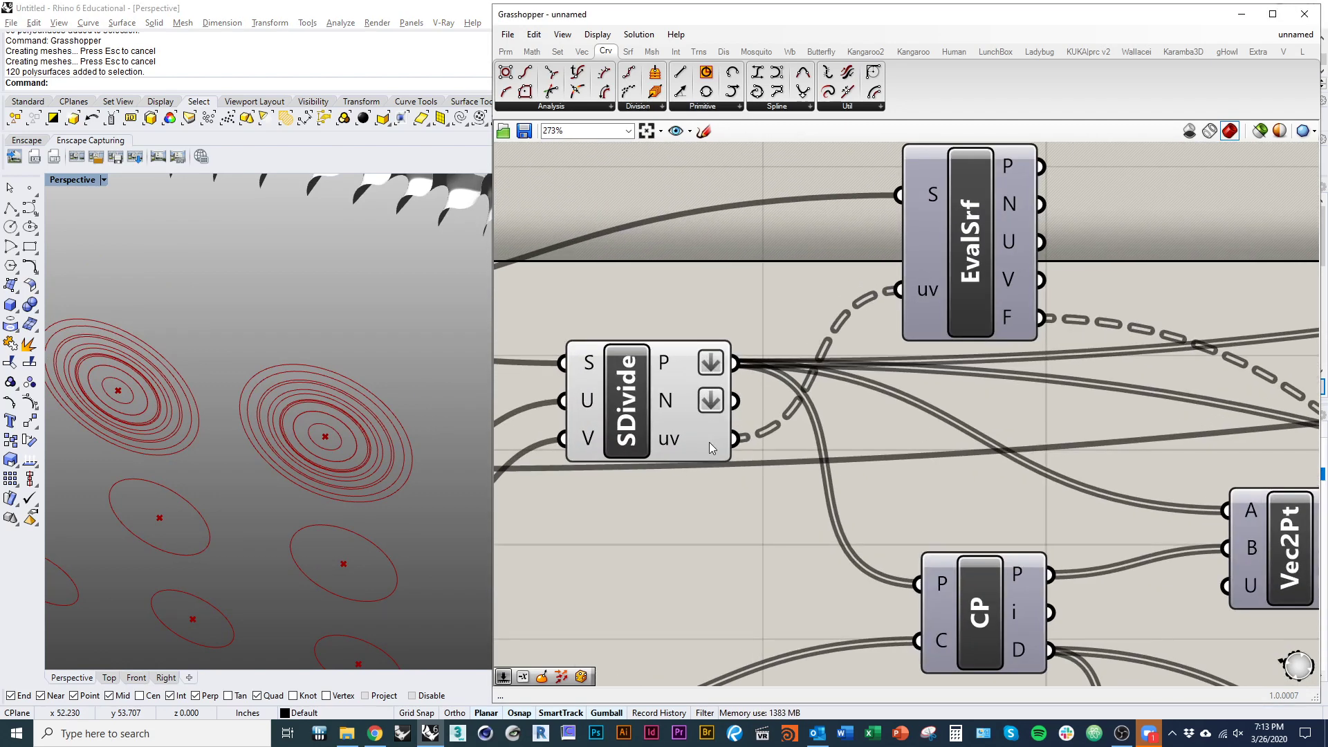
pyautogui.moveTo(924, 436); pyautogui.dragTo(918, 474, button='right')
pyautogui.rightClick(676, 478)
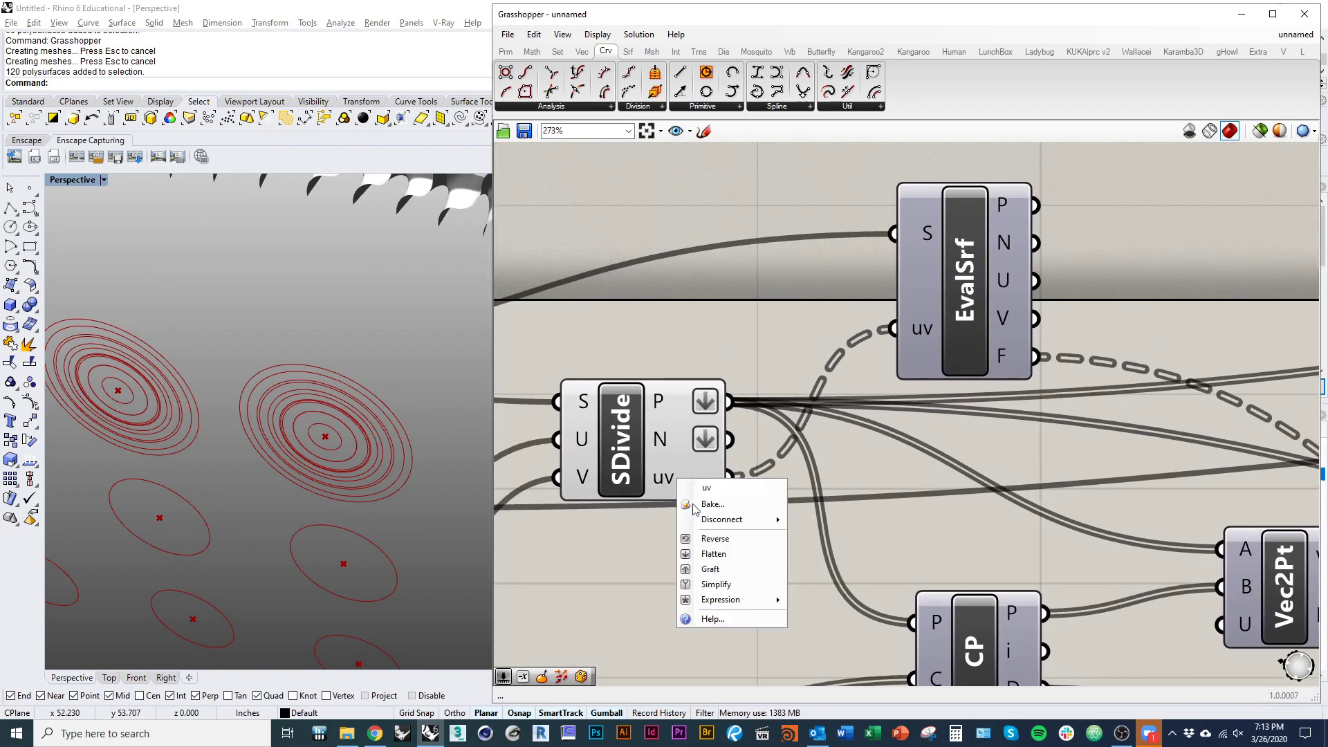
pyautogui.click(697, 560)
pyautogui.moveTo(313, 464)
pyautogui.mouseDown(button='right')
pyautogui.moveTo(303, 454)
pyautogui.moveTo(291, 477)
pyautogui.moveTo(247, 394)
pyautogui.moveTo(370, 421)
pyautogui.moveTo(325, 456)
pyautogui.mouseUp(button='right')
# - Nudge ReMap up slightly and move the Bounds component just above Dom, in line with ReMap's S input
pyautogui.scroll(-5, 873, 575)
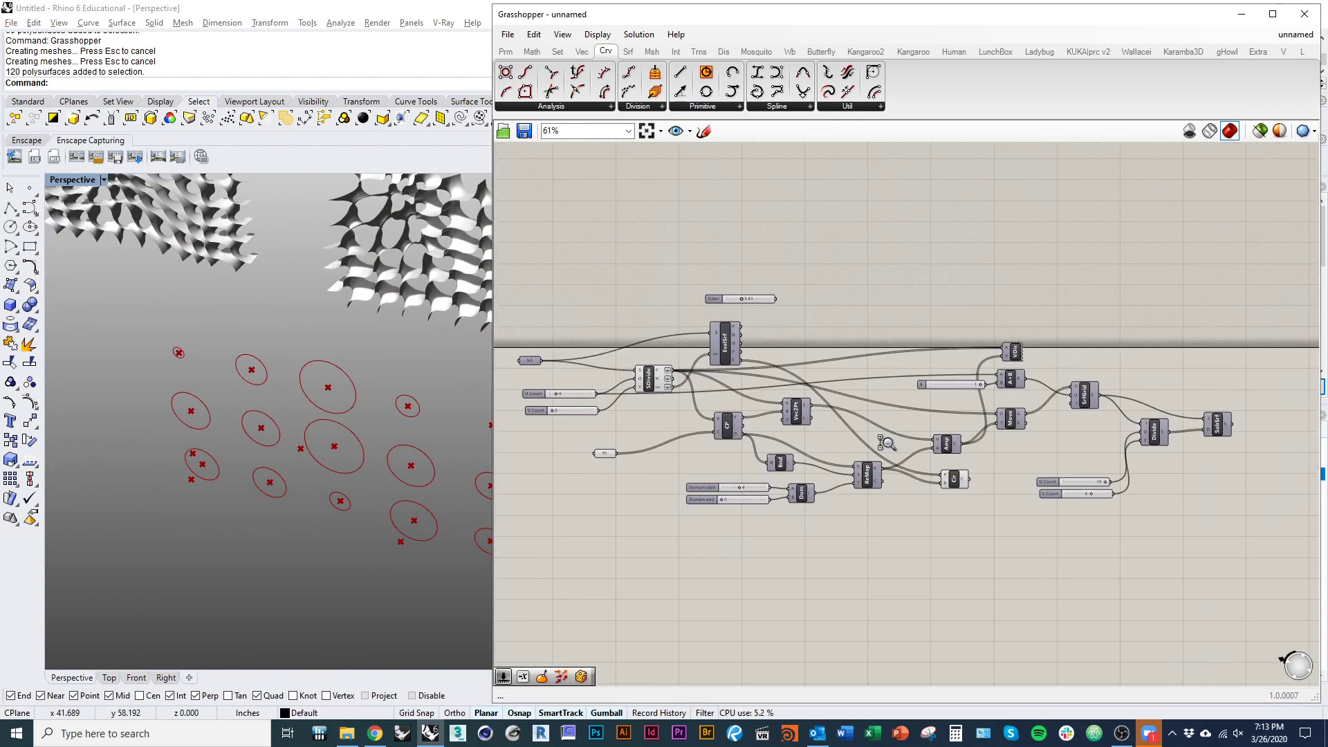
pyautogui.scroll(3, 868, 581)
pyautogui.scroll(2, 778, 564)
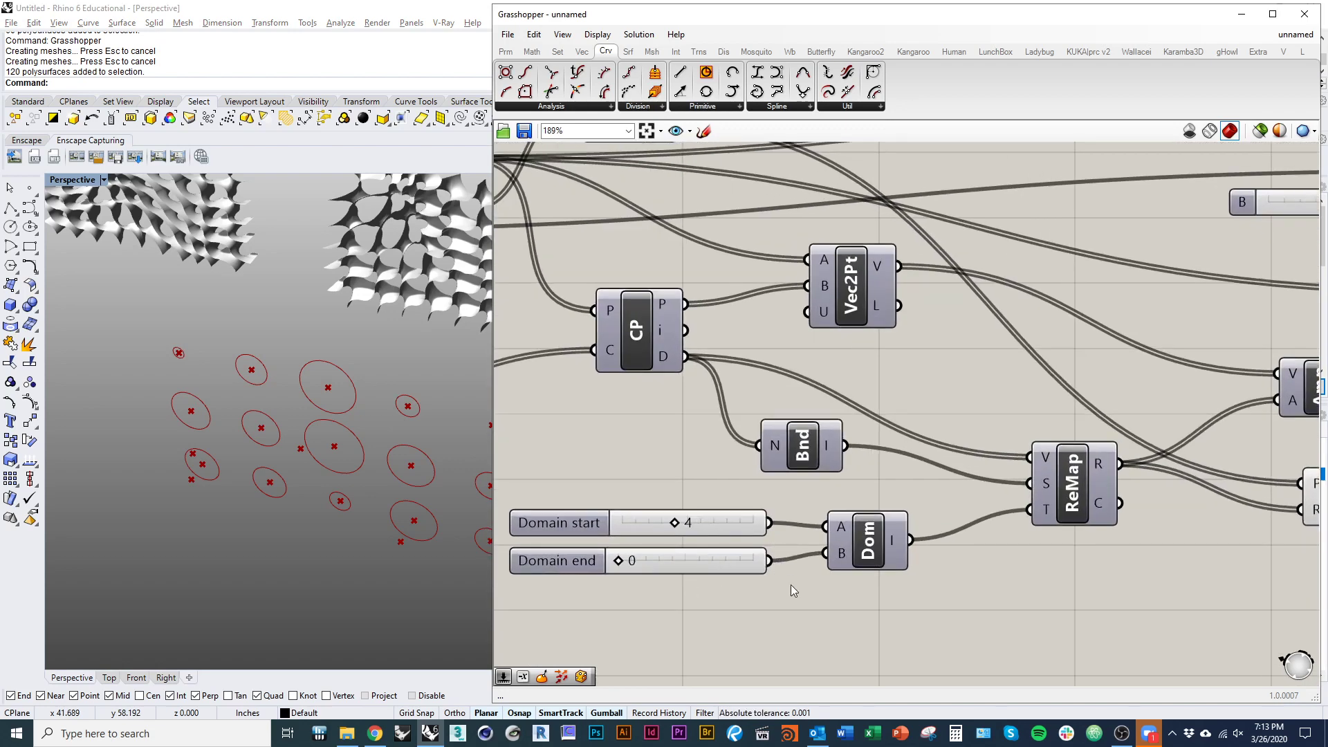
pyautogui.moveTo(1074, 491); pyautogui.dragTo(1072, 483)
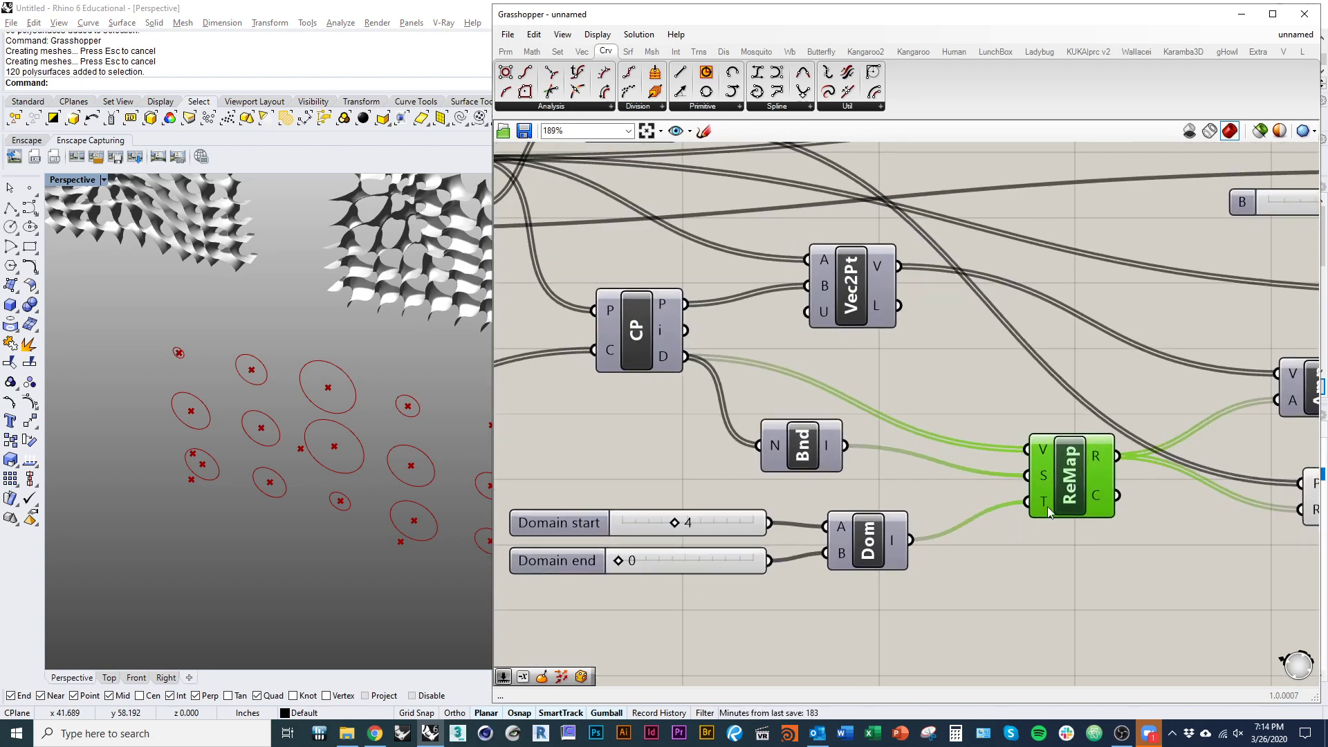
pyautogui.moveTo(829, 465); pyautogui.dragTo(883, 494)
# - Set the Domain end slider to 2 and Domain start to 4, and inspect the circles from different angles
pyautogui.scroll(3, 608, 566)
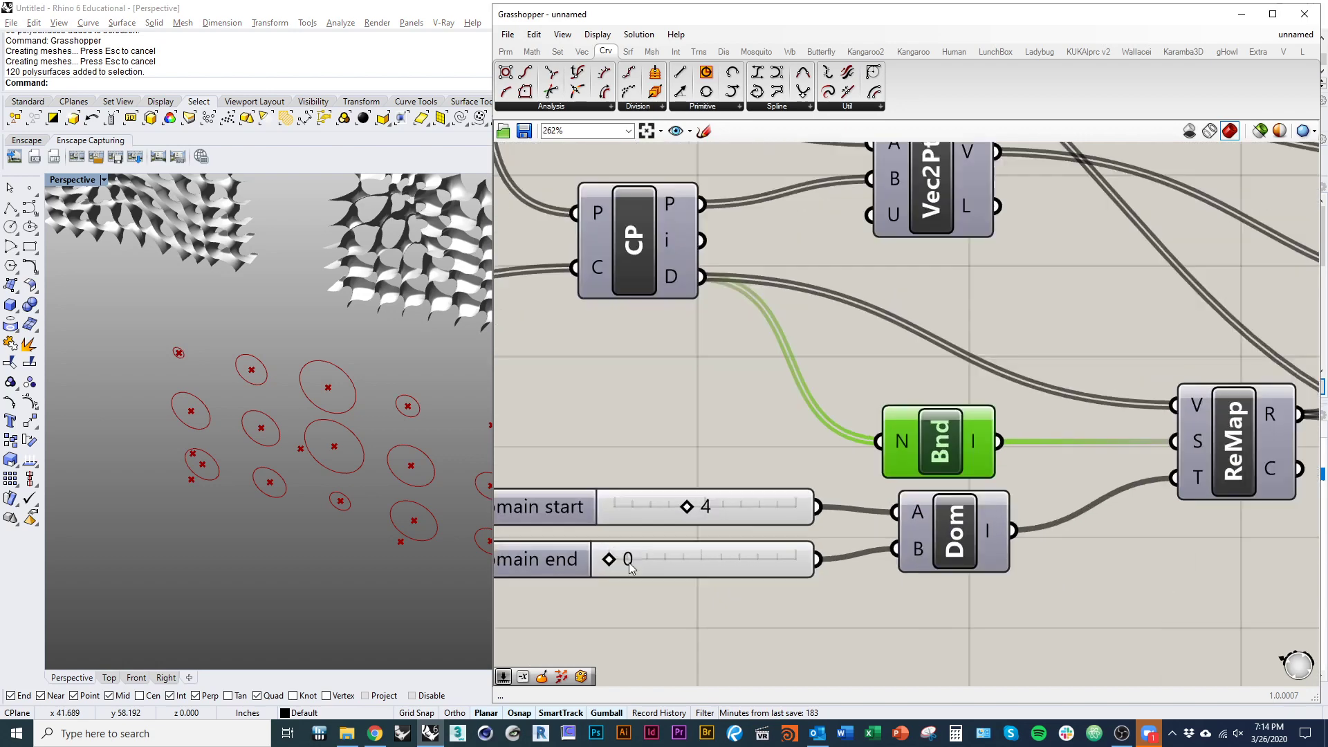
pyautogui.moveTo(608, 564)
pyautogui.mouseDown()
pyautogui.moveTo(626, 564)
pyautogui.moveTo(611, 570)
pyautogui.mouseUp()
pyautogui.moveTo(415, 512); pyautogui.dragTo(384, 547, button='right')
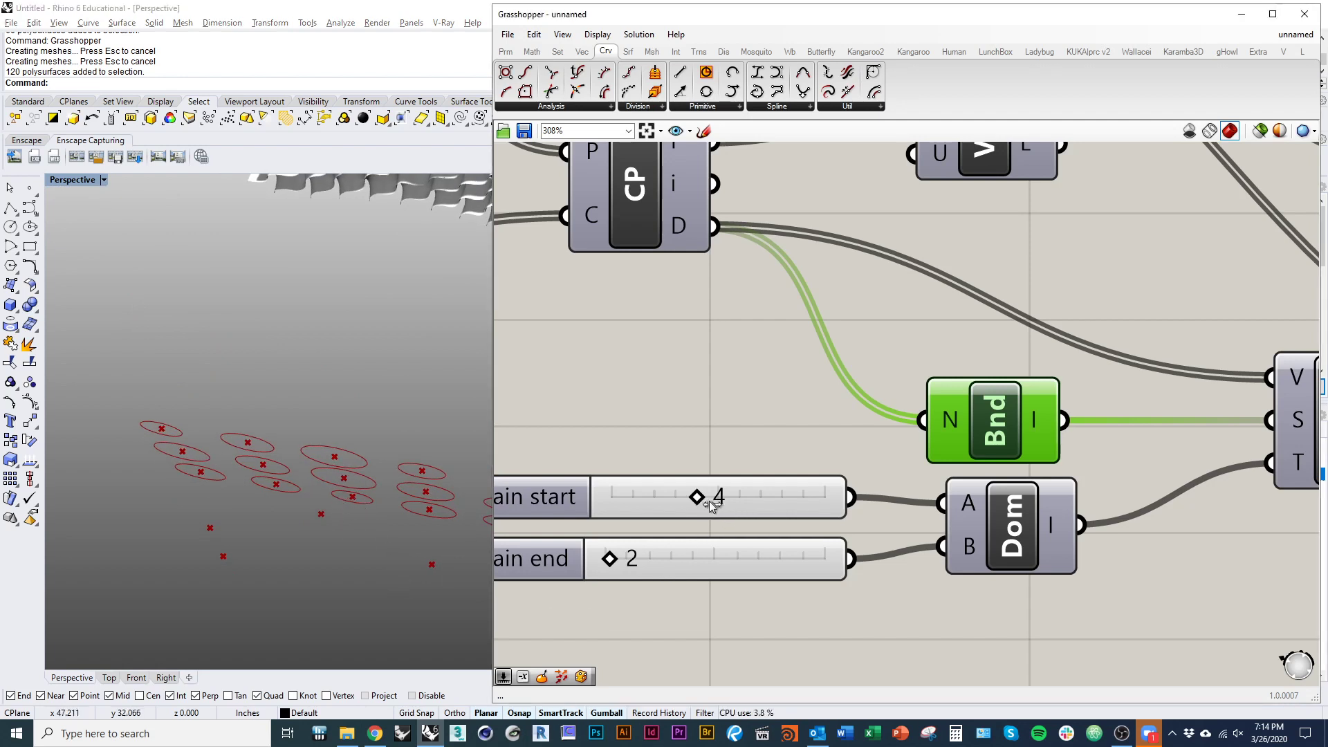
pyautogui.moveTo(712, 505)
pyautogui.mouseDown()
pyautogui.moveTo(681, 507)
pyautogui.moveTo(699, 508)
pyautogui.mouseUp()
pyautogui.moveTo(276, 346); pyautogui.dragTo(289, 416, button='right')
# - Disable the SrfGrid component
pyautogui.moveTo(726, 457); pyautogui.dragTo(658, 479, button='right')
pyautogui.scroll(-4, 664, 479)
pyautogui.moveTo(833, 479); pyautogui.dragTo(709, 529, button='right')
pyautogui.moveTo(1000, 469); pyautogui.dragTo(751, 460, button='right')
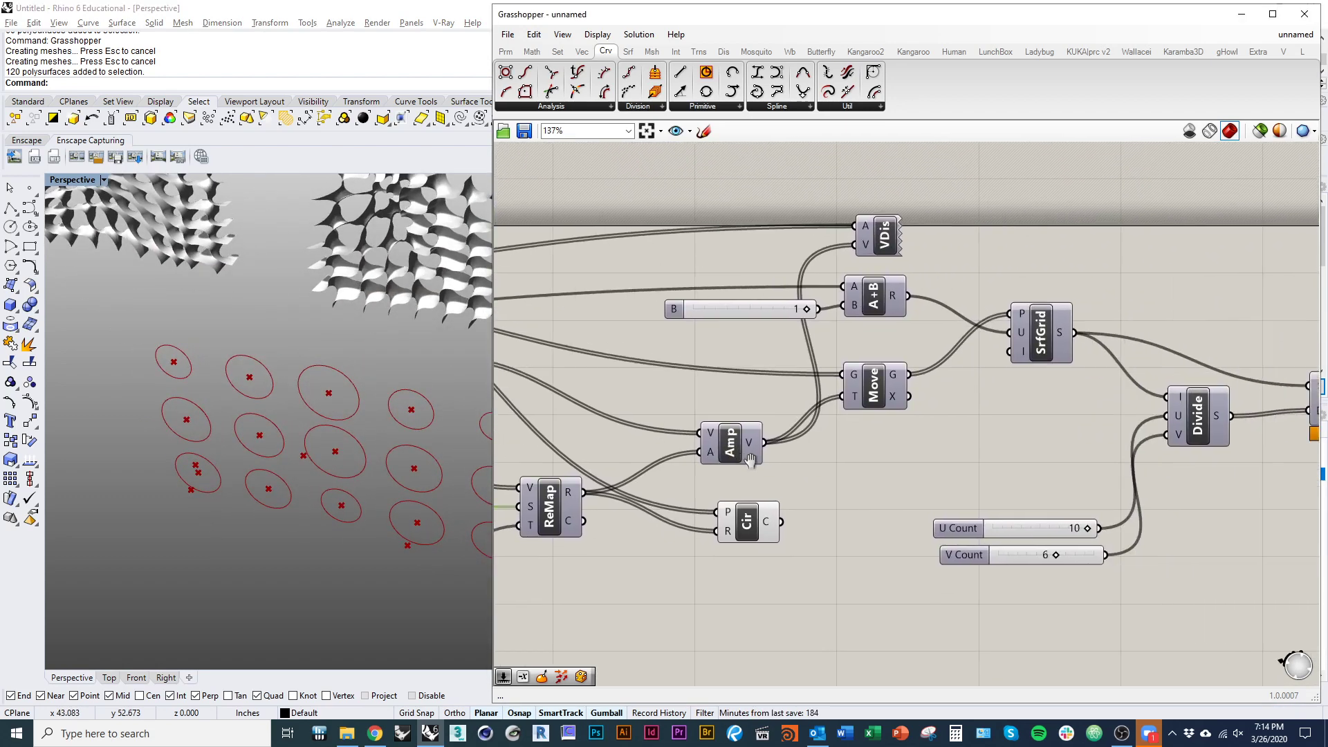
pyautogui.moveTo(1049, 400); pyautogui.dragTo(958, 371, button='right')
pyautogui.click(958, 371)
pyautogui.rightClick(942, 435)
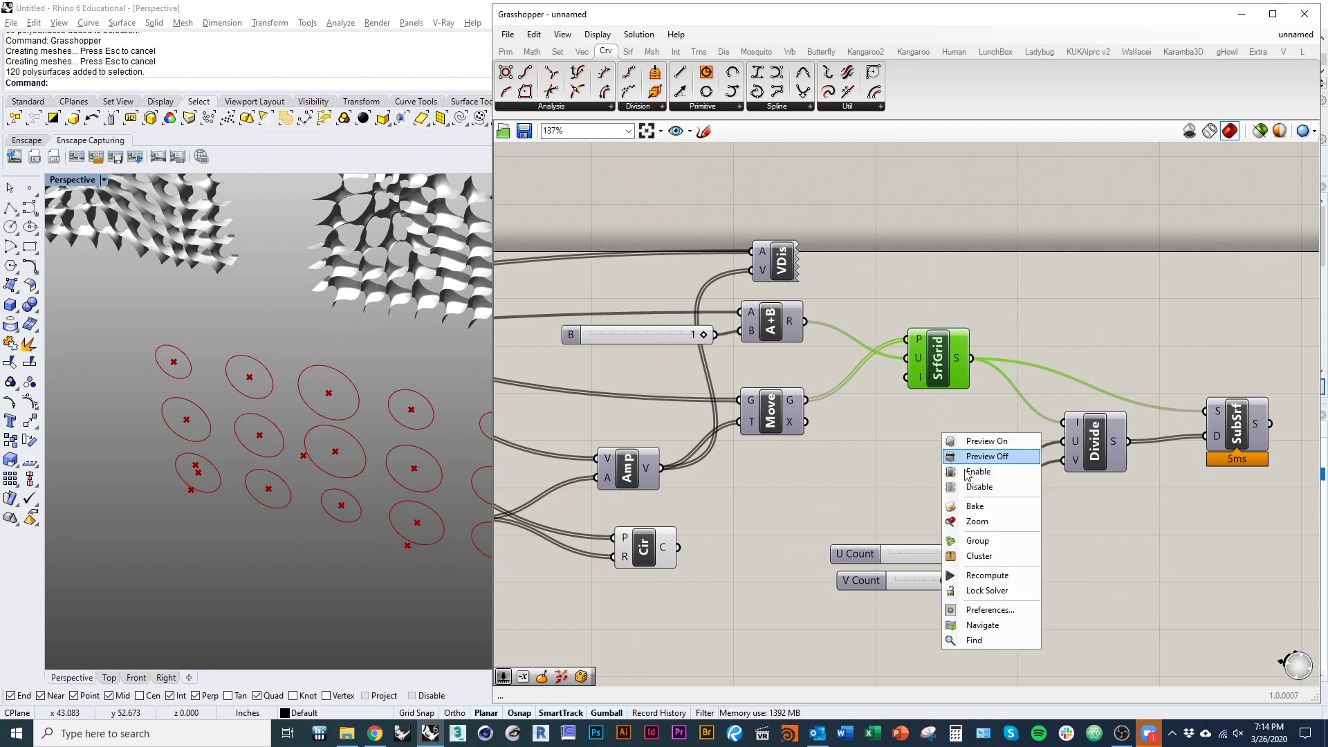
pyautogui.click(989, 487)
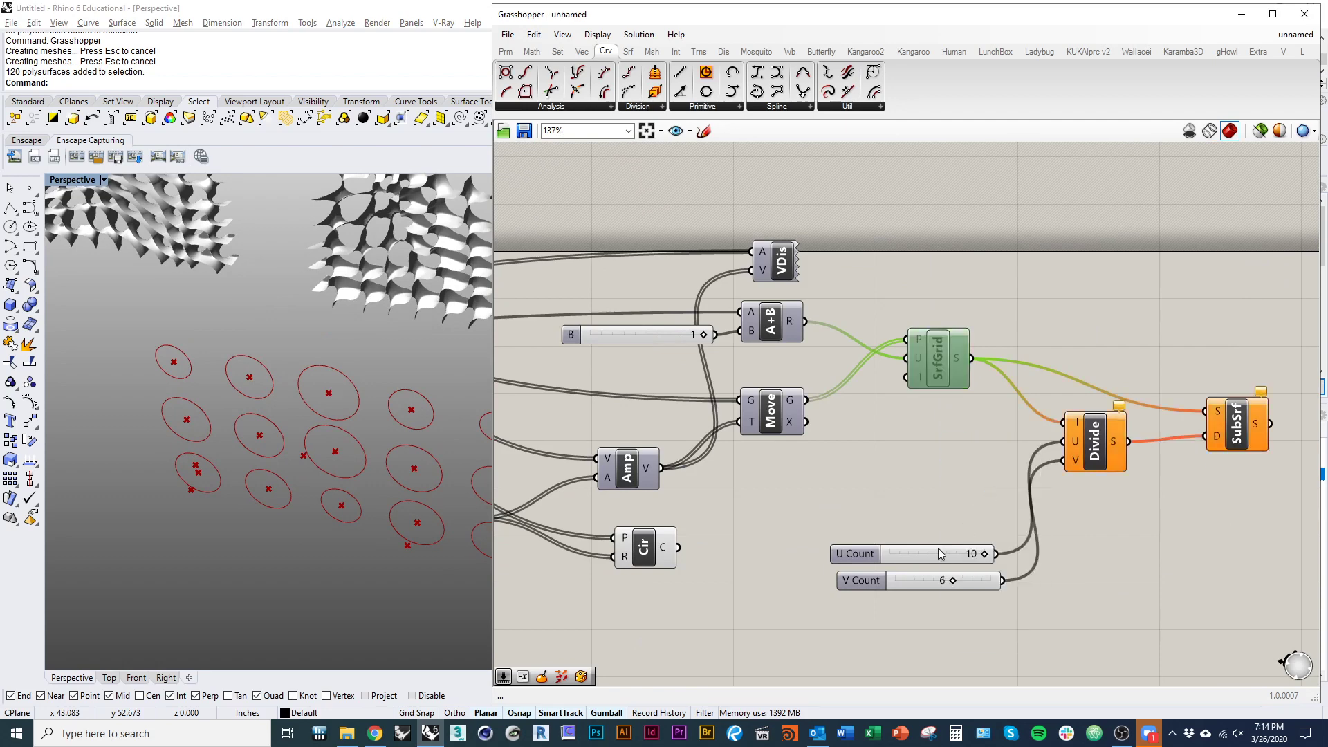
# - Set the SDivide sliders to a U Count of 11 and a V Count of 10
pyautogui.moveTo(883, 478); pyautogui.dragTo(1148, 477, button='right')
pyautogui.scroll(-2, 1148, 477)
pyautogui.moveTo(961, 498); pyautogui.dragTo(1301, 536, button='right')
pyautogui.scroll(5, 714, 435)
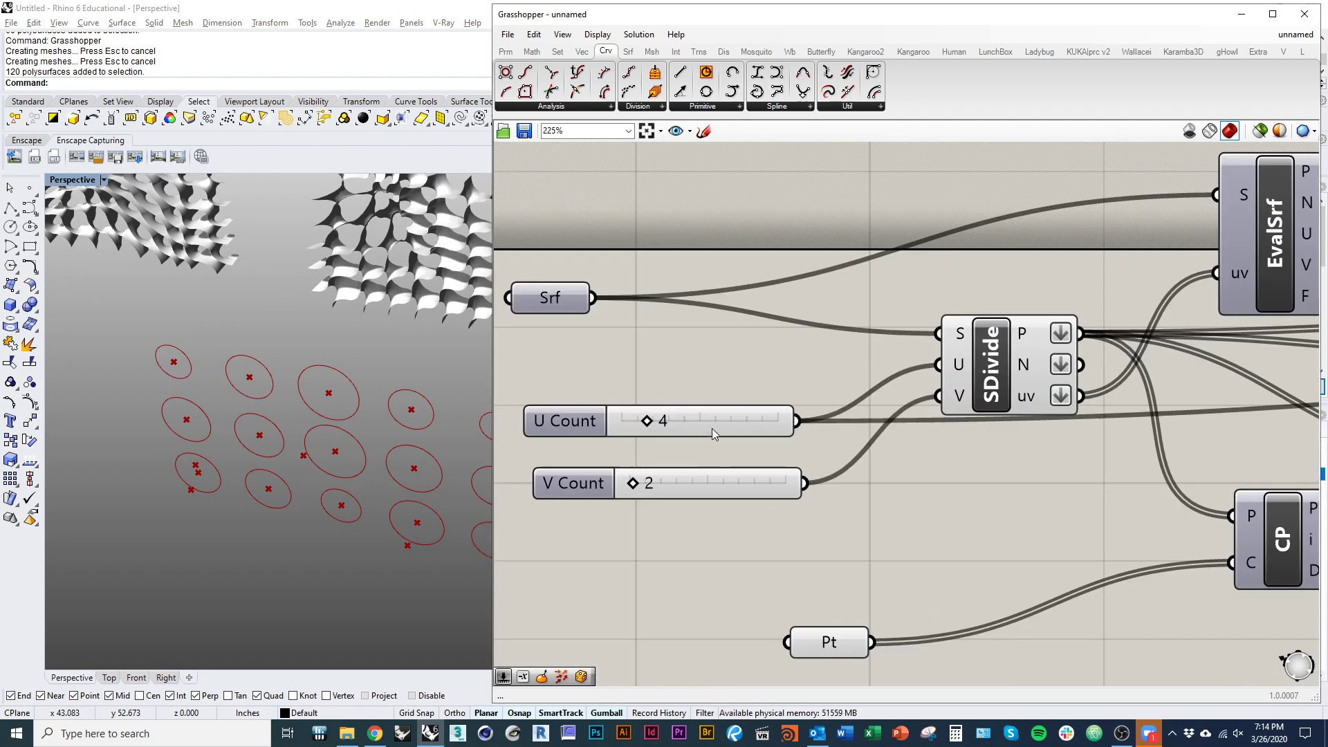
pyautogui.moveTo(647, 422); pyautogui.dragTo(689, 422)
pyautogui.moveTo(636, 483); pyautogui.dragTo(649, 484)
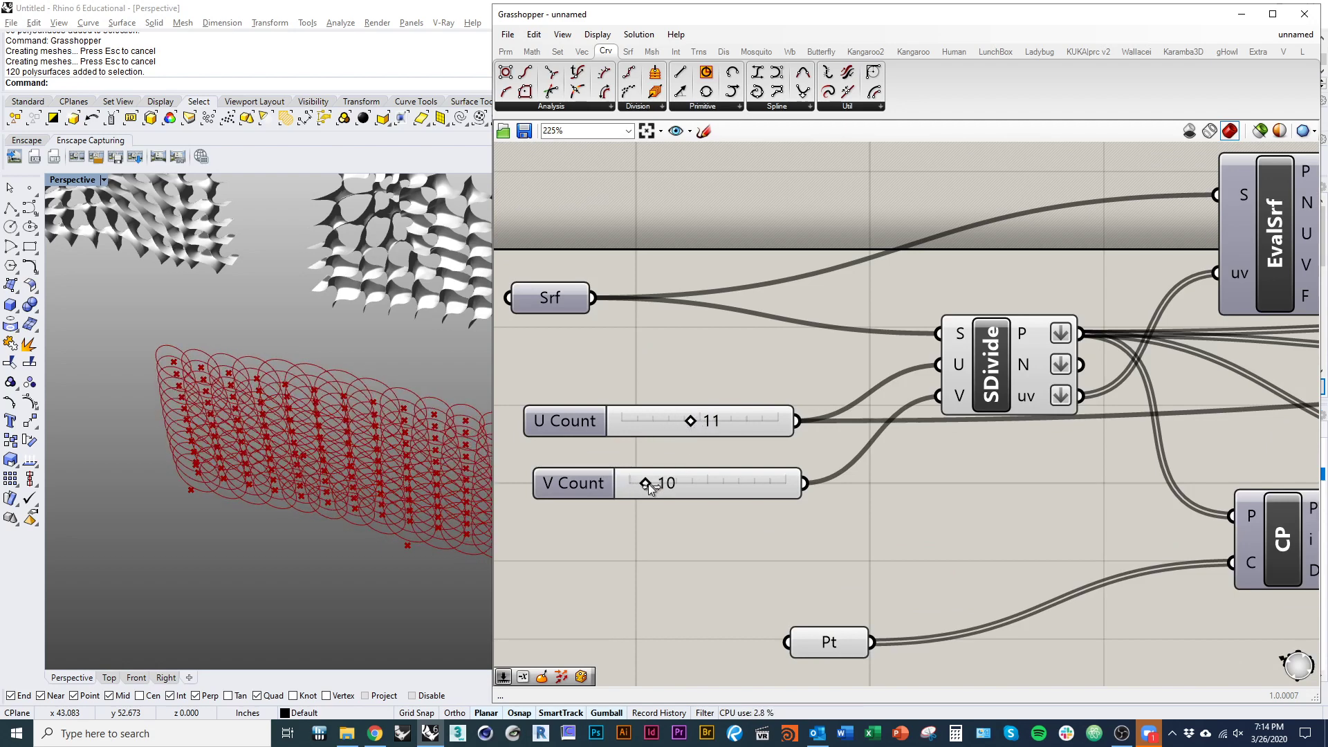
# - Set the Domain start slider to 2 and the Domain end slider to 0.942
pyautogui.moveTo(938, 503); pyautogui.dragTo(830, 392, button='right')
pyautogui.scroll(3, 776, 462)
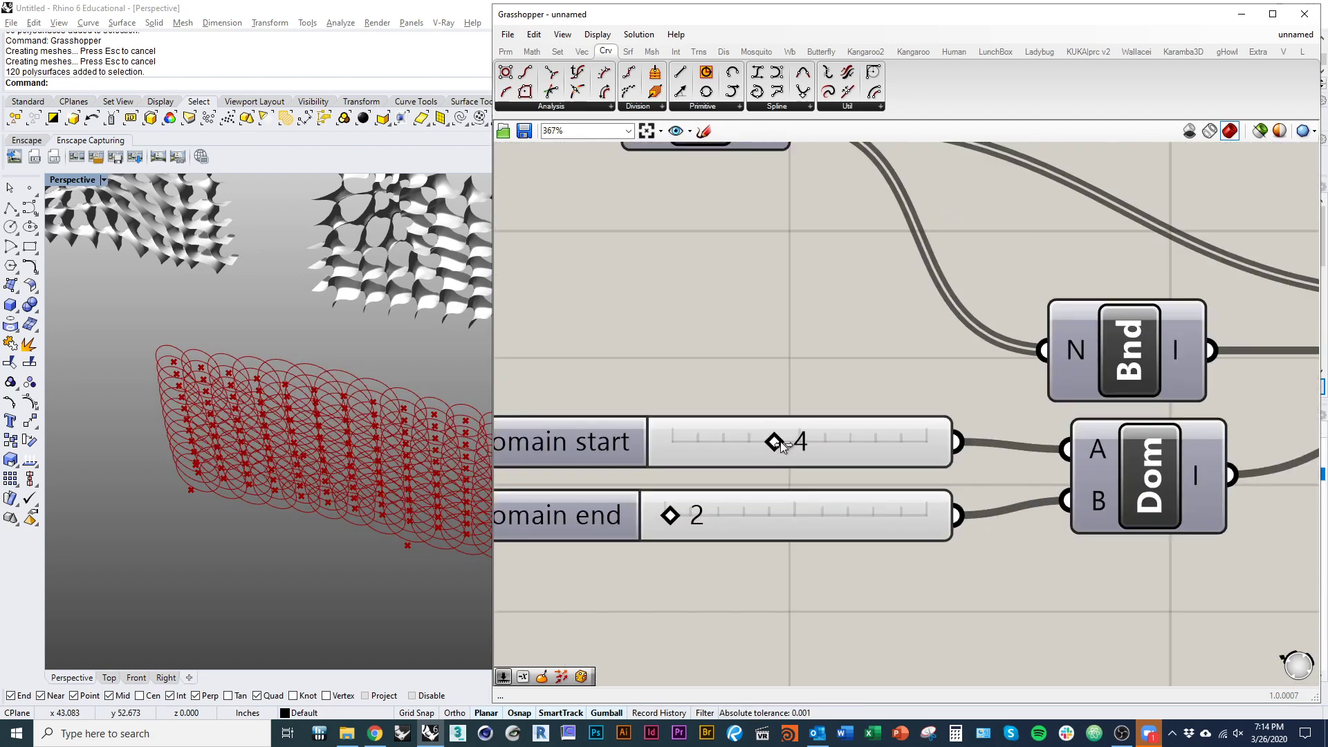
pyautogui.moveTo(782, 447); pyautogui.dragTo(727, 454)
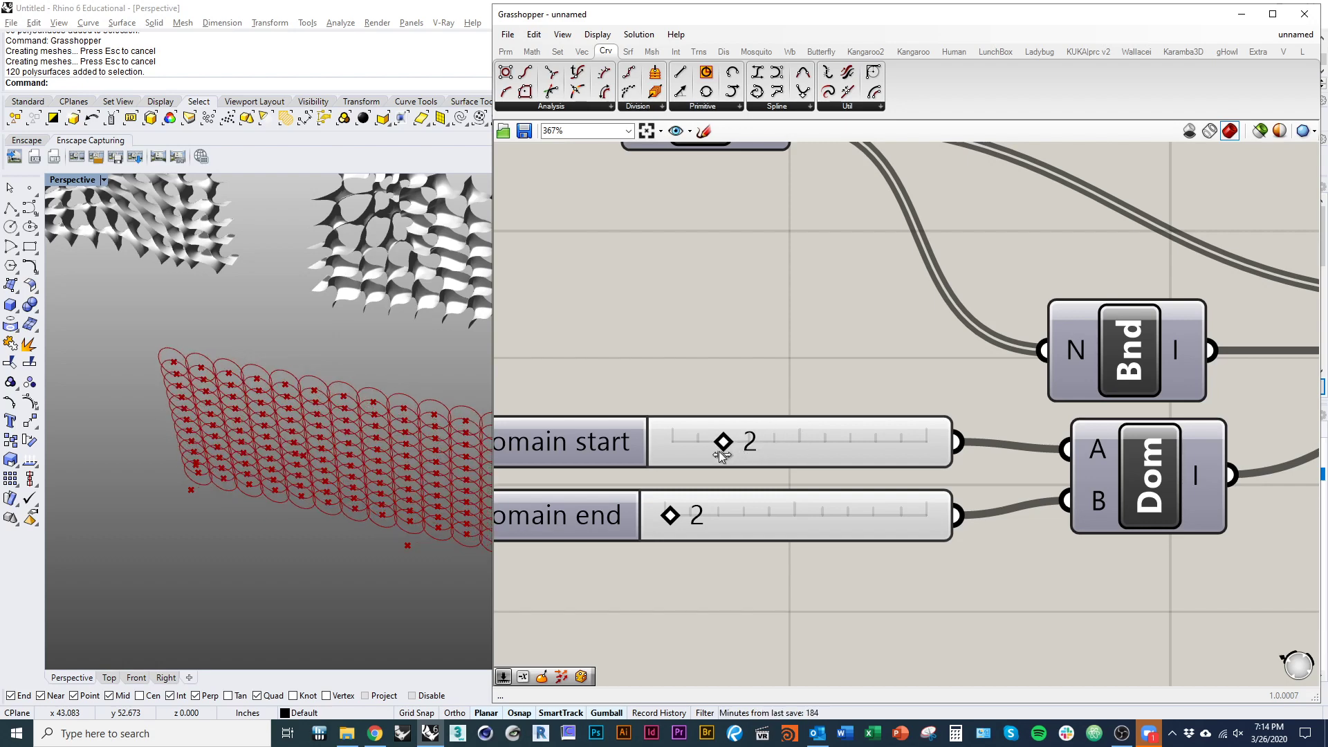
pyautogui.doubleClick(584, 521)
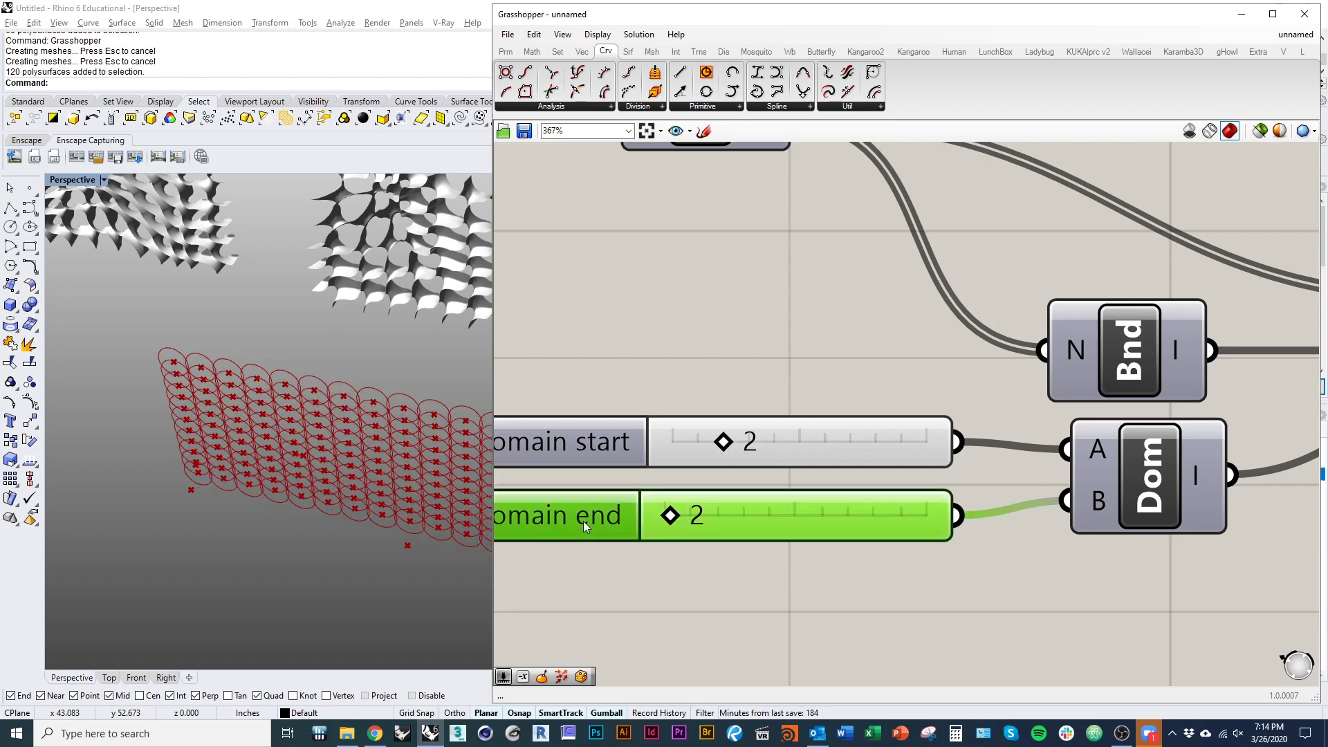
pyautogui.click(599, 482)
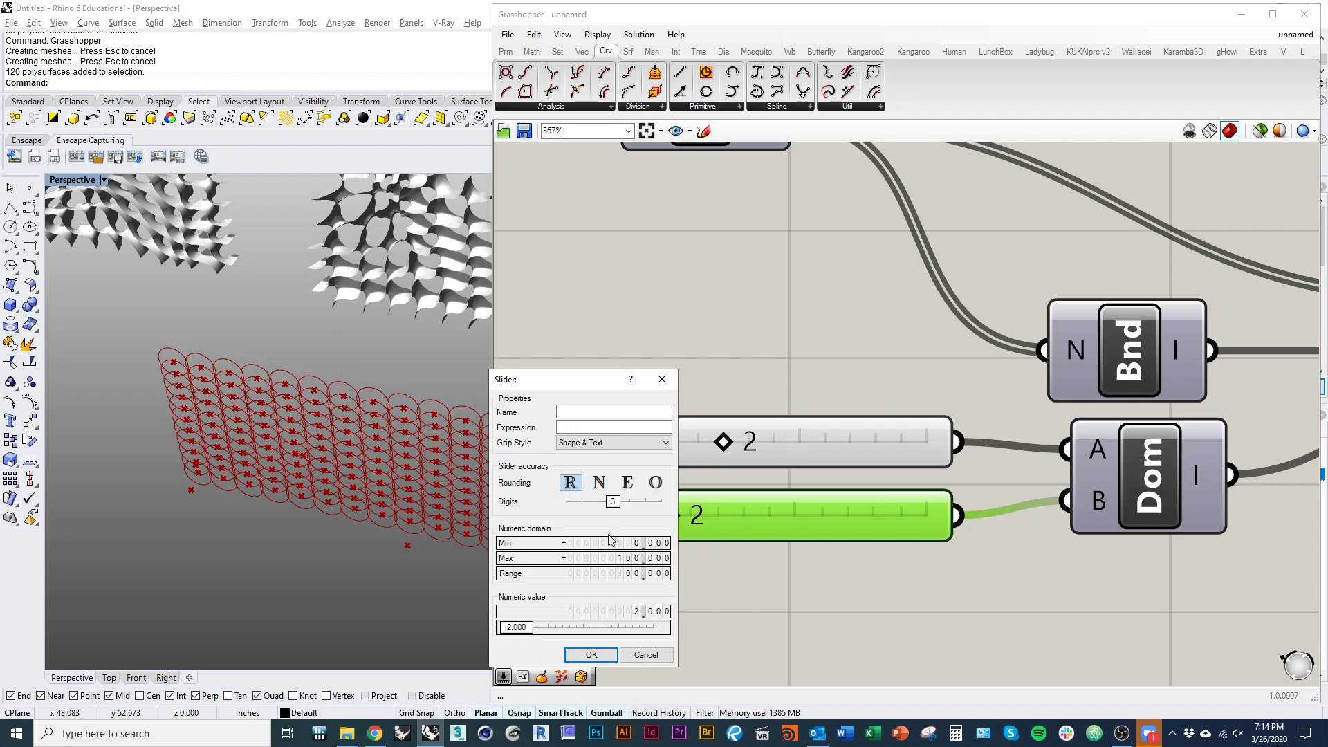
pyautogui.click(593, 654)
pyautogui.moveTo(673, 522); pyautogui.dragTo(661, 524)
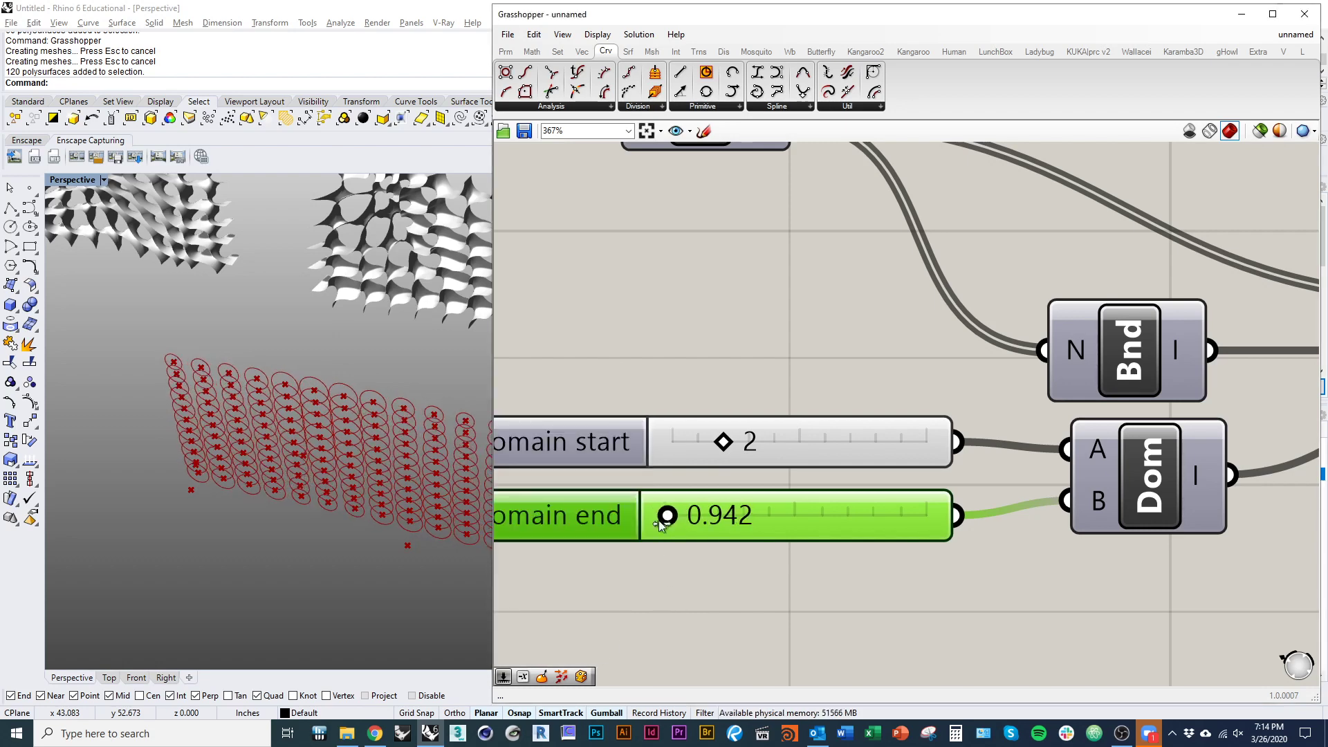
# - Lower the maximum of the Domain end slider to 10 and set its value to 0.201
pyautogui.doubleClick(586, 520)
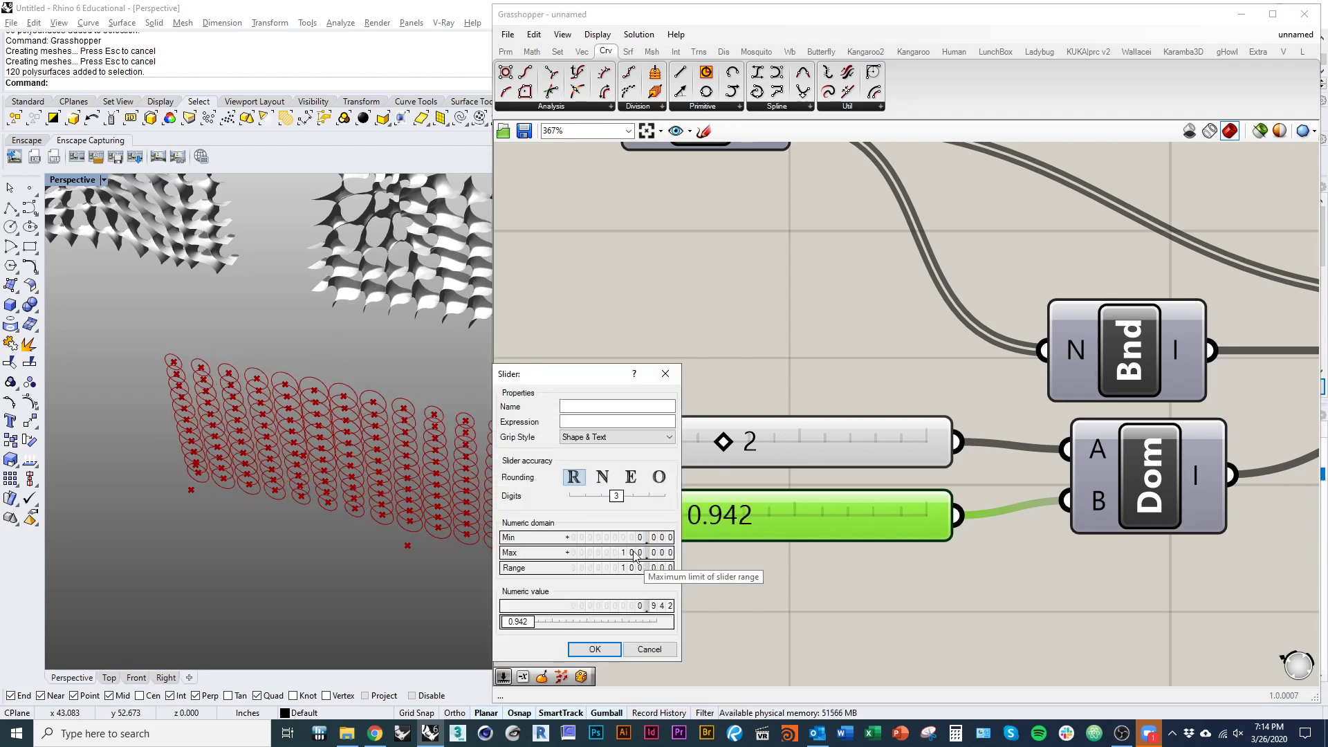
pyautogui.scroll(1, 633, 552)
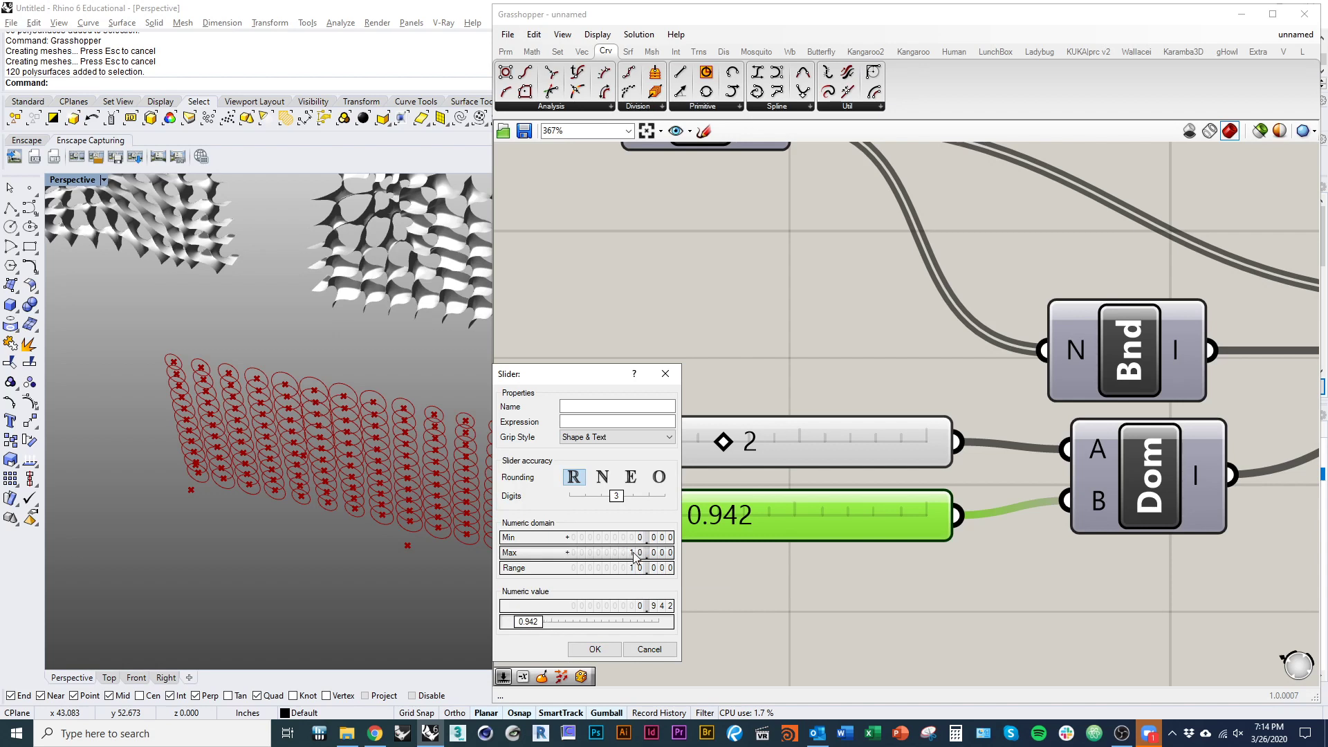
pyautogui.click(593, 649)
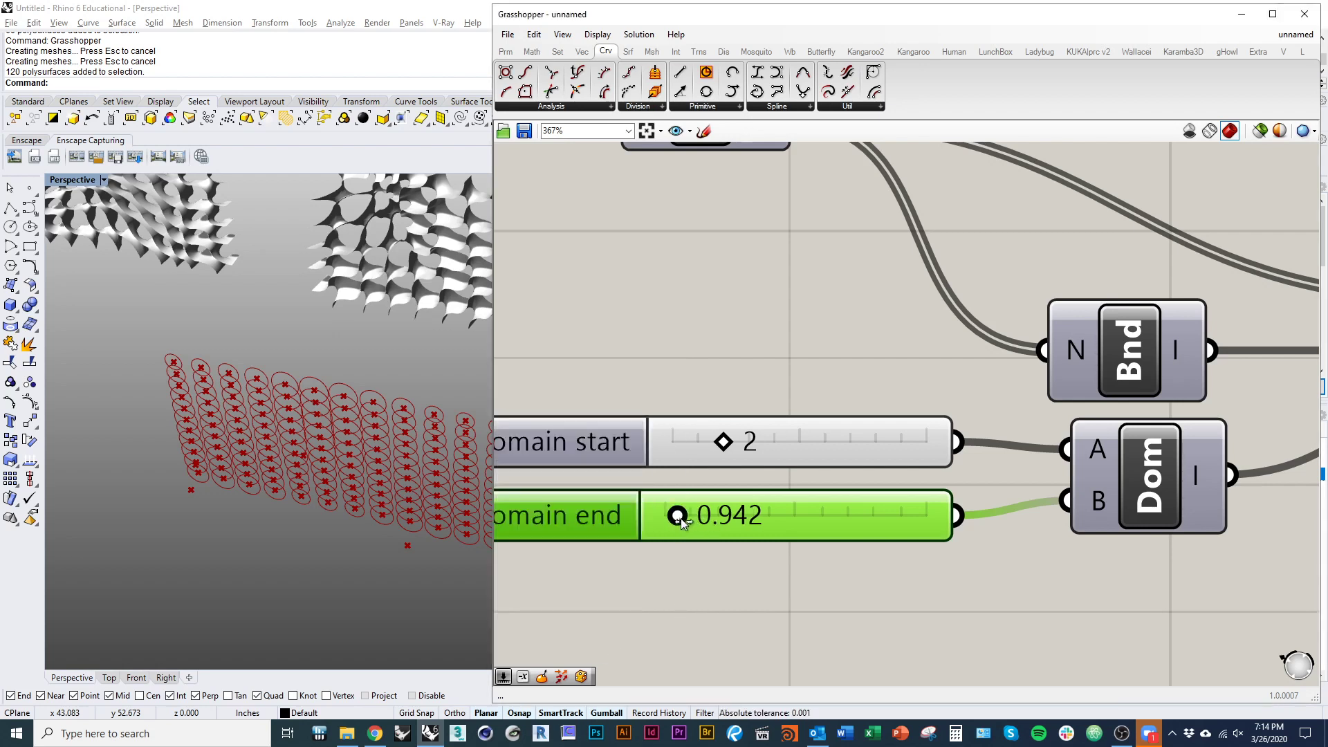
pyautogui.moveTo(681, 521); pyautogui.dragTo(671, 517)
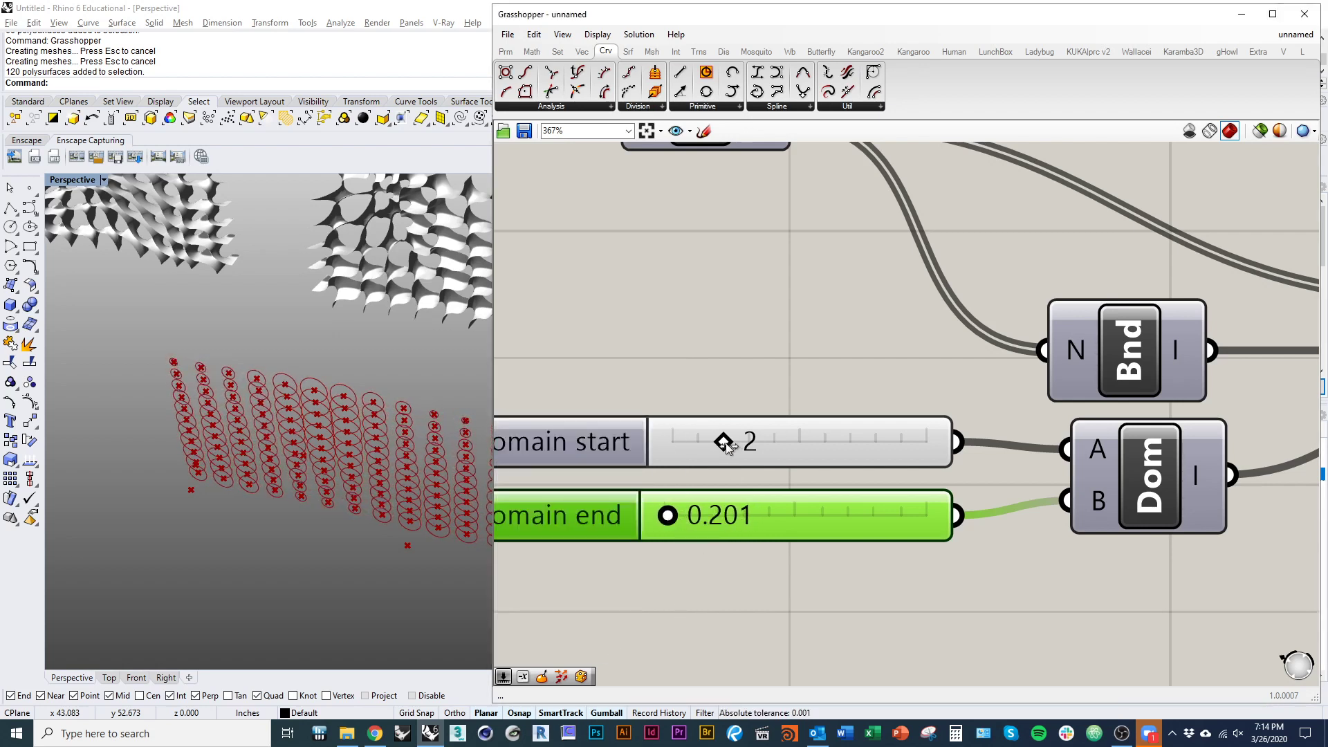
# - Reduce the Domain start slider's accuracy to two digits and set its value to 1.65
pyautogui.moveTo(726, 446)
pyautogui.mouseDown()
pyautogui.moveTo(743, 447)
pyautogui.moveTo(725, 449)
pyautogui.mouseUp()
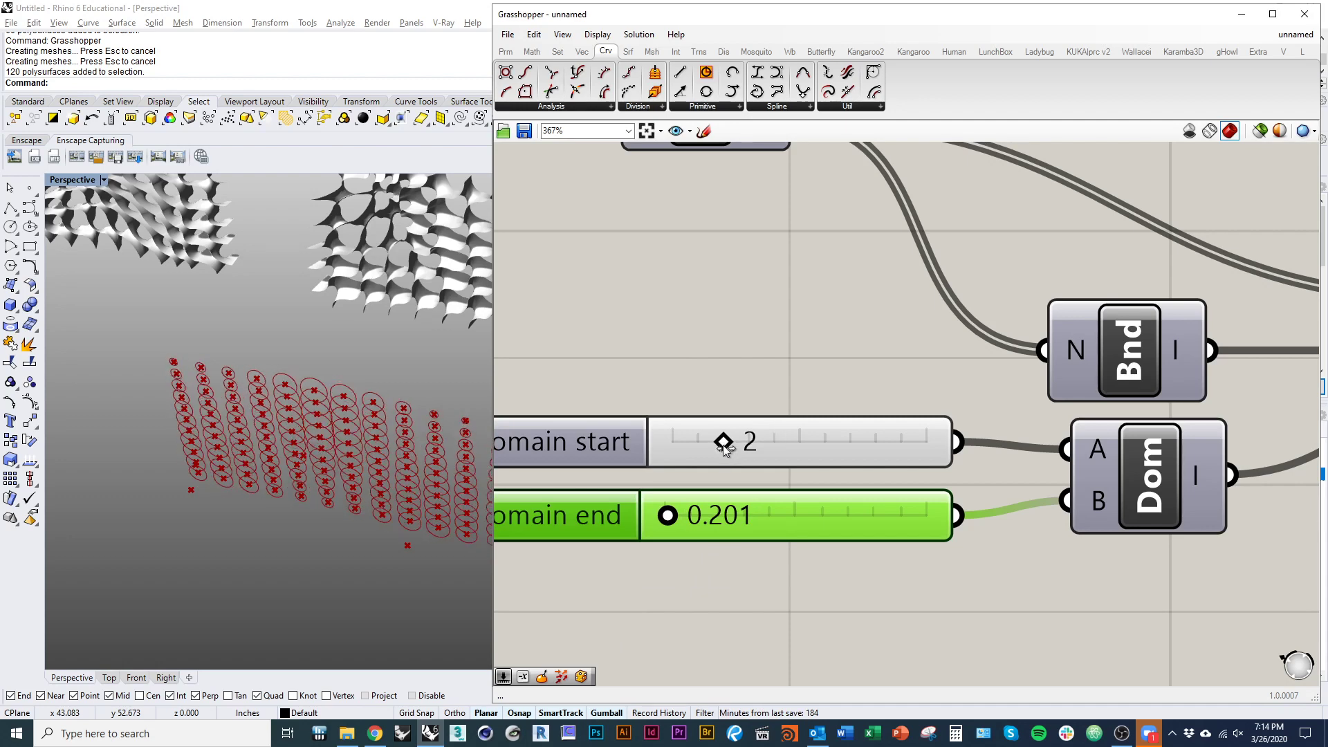
pyautogui.doubleClick(616, 445)
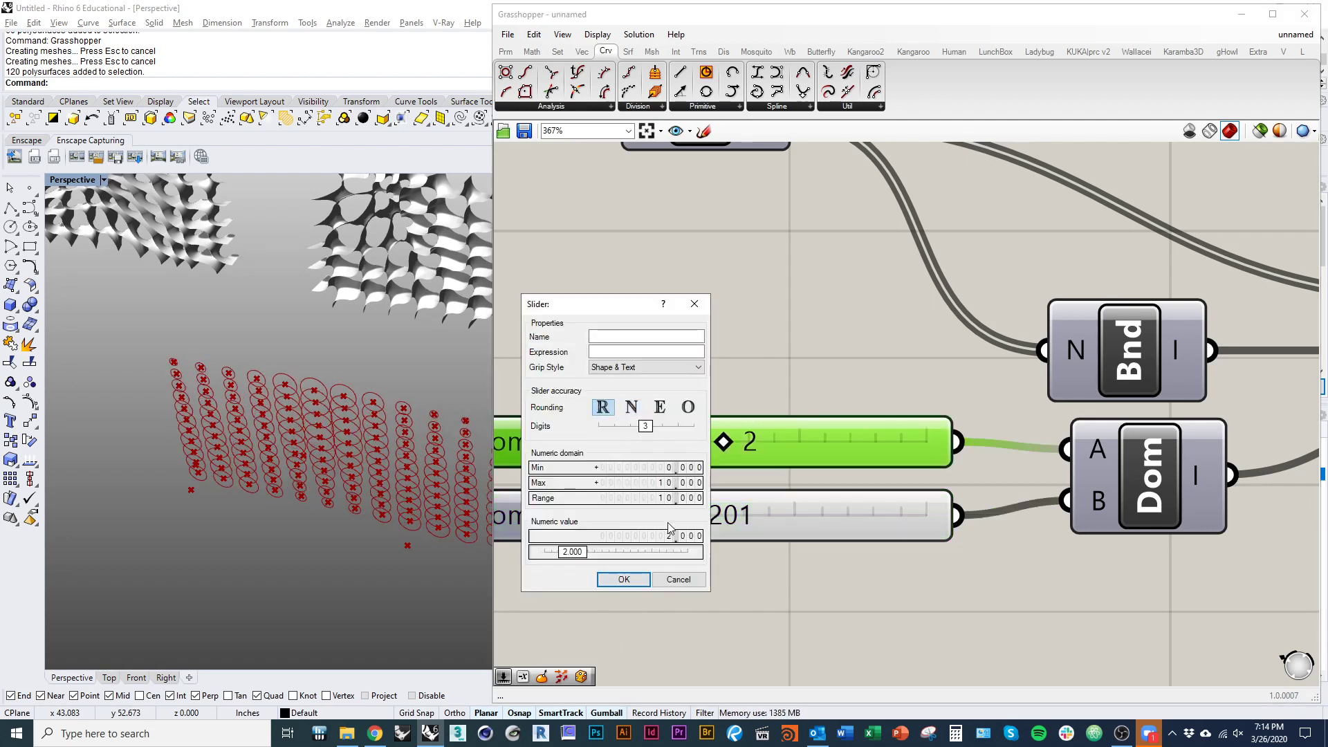
pyautogui.moveTo(646, 425); pyautogui.dragTo(630, 427)
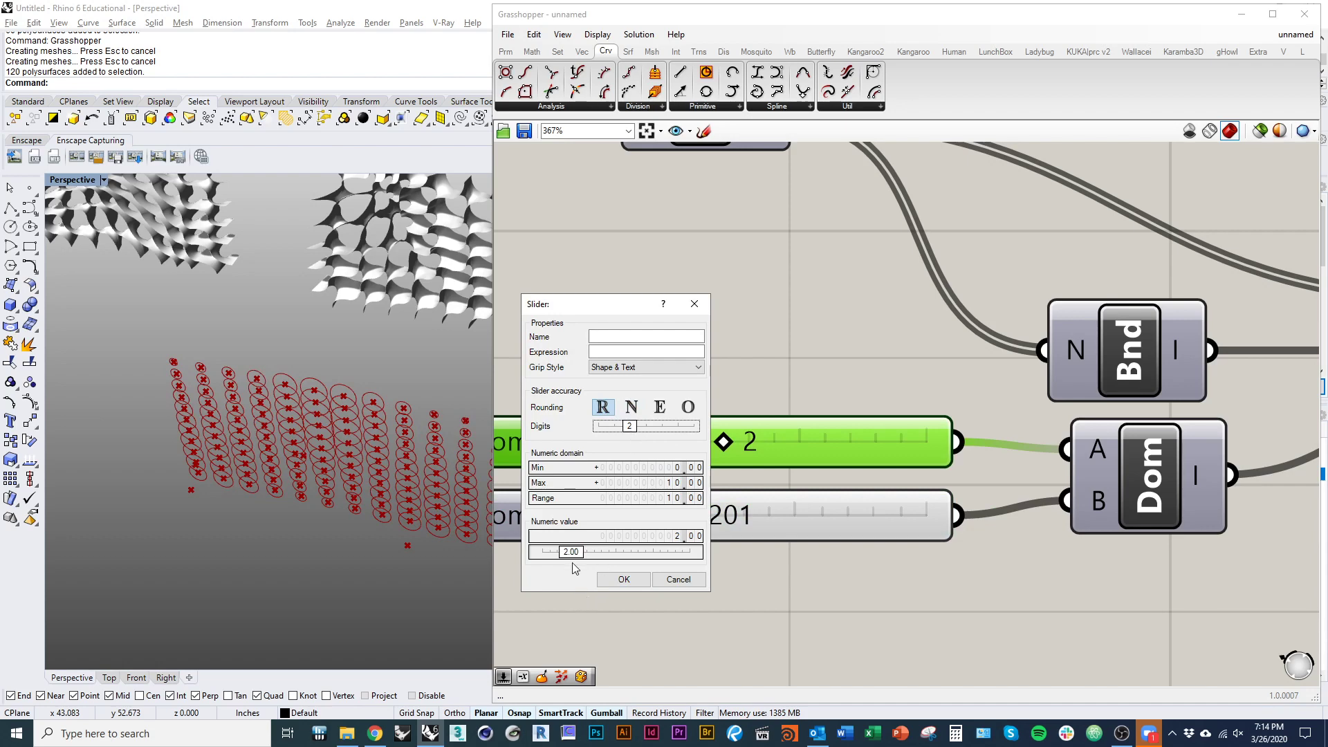
pyautogui.click(636, 578)
pyautogui.moveTo(725, 442); pyautogui.dragTo(719, 441)
# - Set the SDivide sliders to a V Count of 13 and a U Count of 16
pyautogui.scroll(-3, 726, 415)
pyautogui.moveTo(715, 457); pyautogui.dragTo(1013, 544, button='right')
pyautogui.moveTo(456, 509); pyautogui.dragTo(374, 484, button='right')
pyautogui.moveTo(753, 406); pyautogui.dragTo(867, 460, button='right')
pyautogui.scroll(3, 733, 422)
pyautogui.moveTo(712, 459)
pyautogui.mouseDown()
pyautogui.moveTo(734, 459)
pyautogui.moveTo(699, 458)
pyautogui.moveTo(725, 462)
pyautogui.mouseUp()
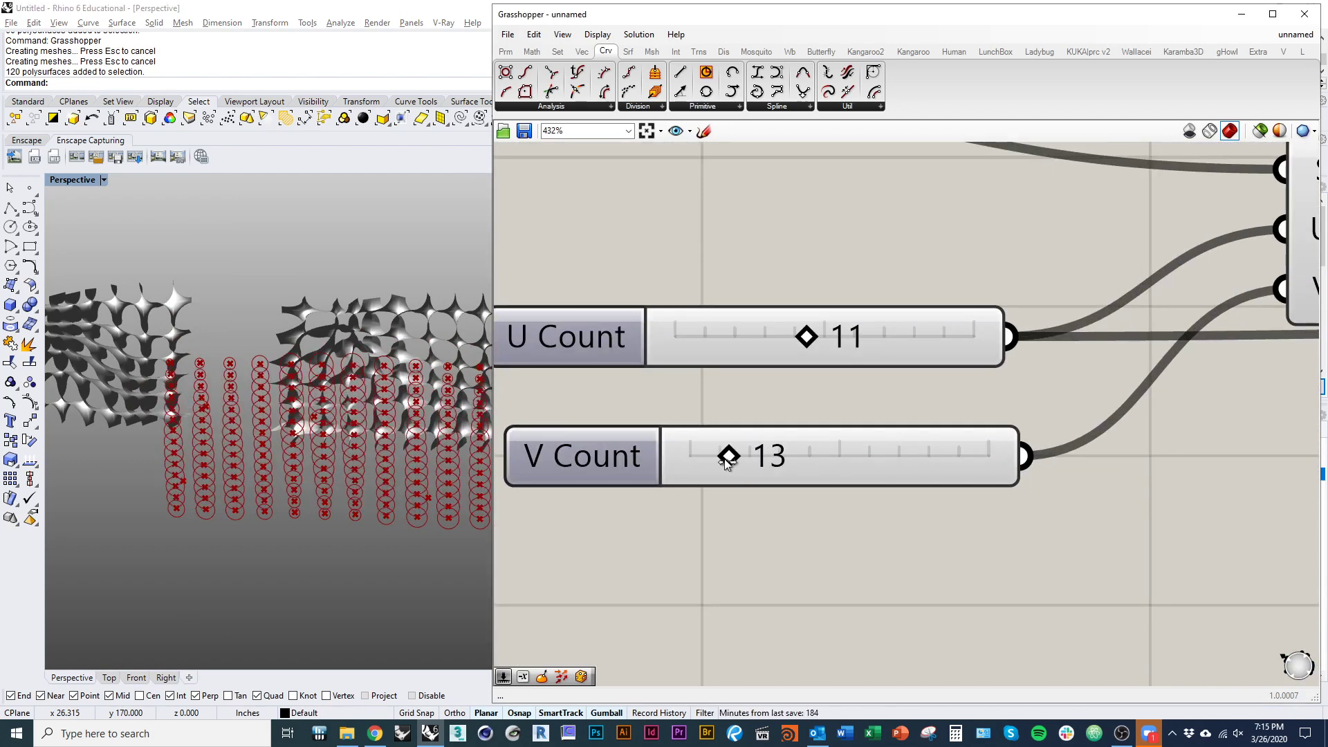
pyautogui.moveTo(807, 336); pyautogui.dragTo(865, 343)
# - Set the Domain start slider to 1.30
pyautogui.scroll(-5, 866, 340)
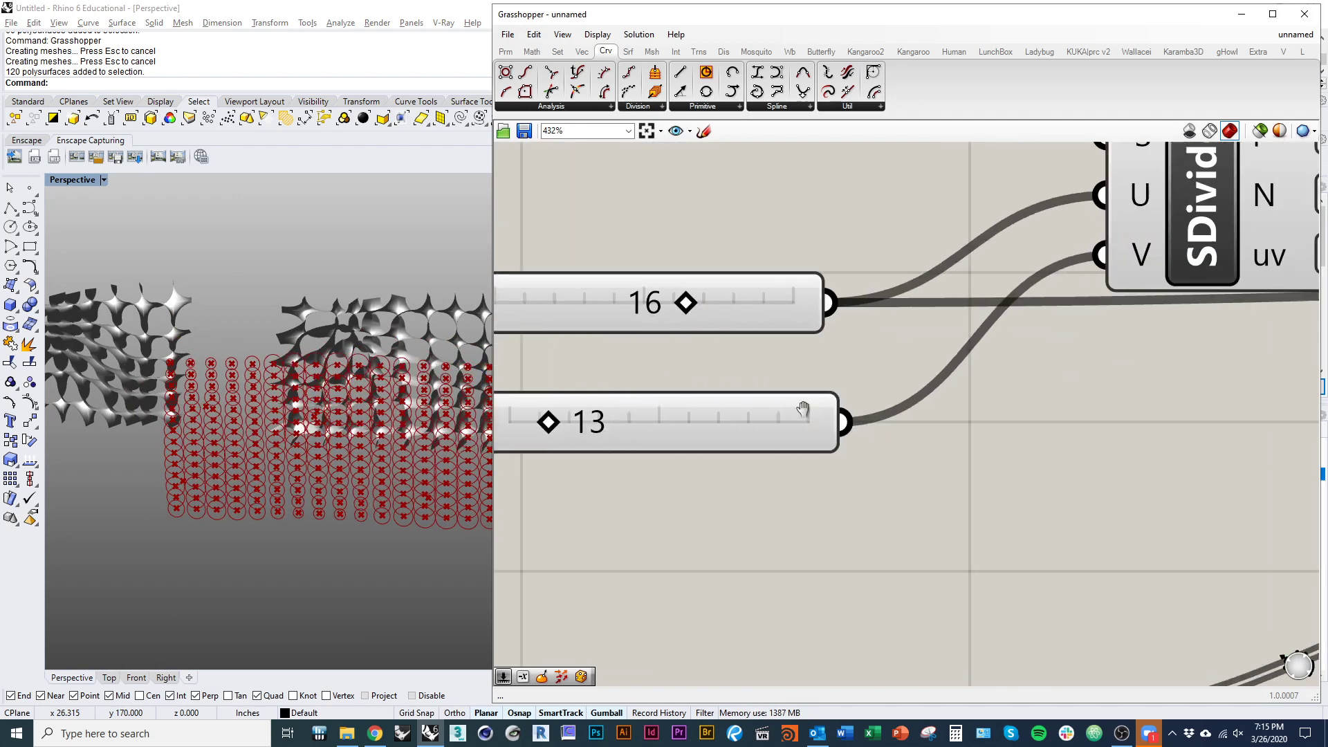
pyautogui.moveTo(1029, 533); pyautogui.dragTo(785, 450, button='right')
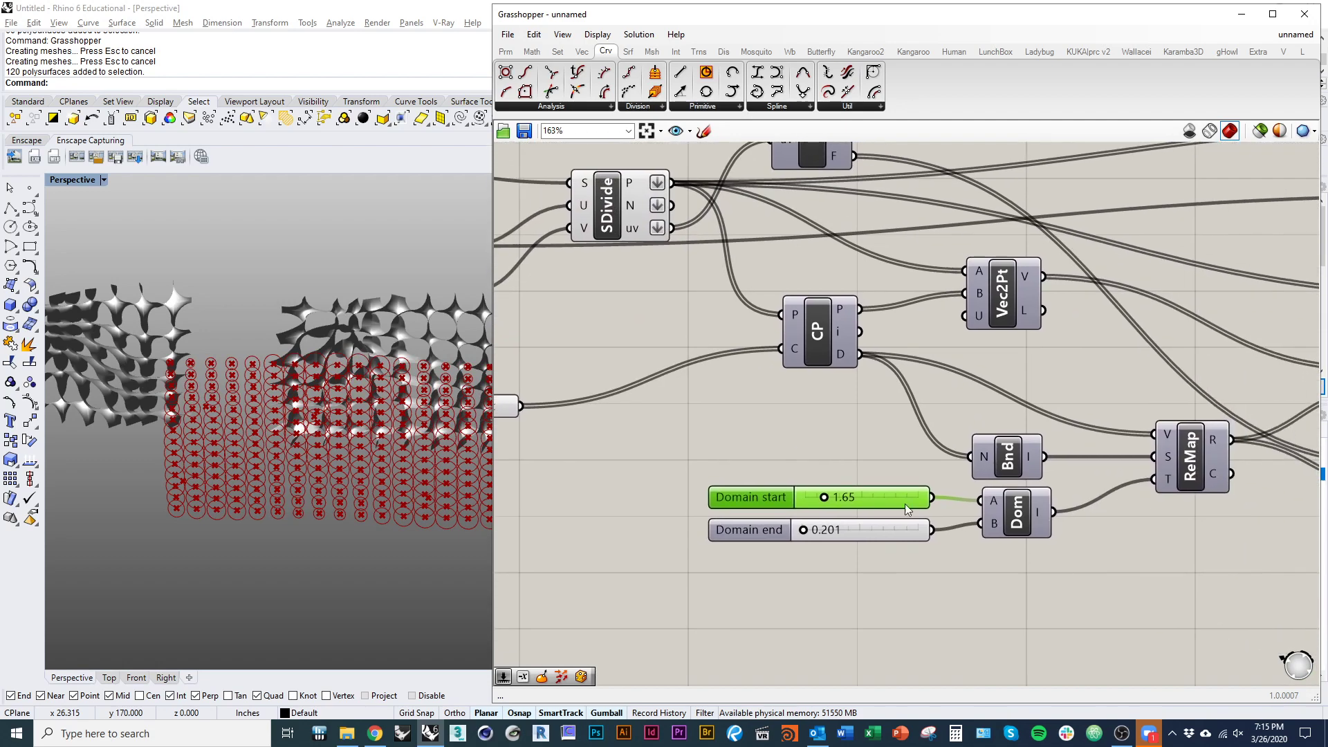
pyautogui.scroll(3, 726, 488)
pyautogui.moveTo(742, 485); pyautogui.dragTo(735, 485)
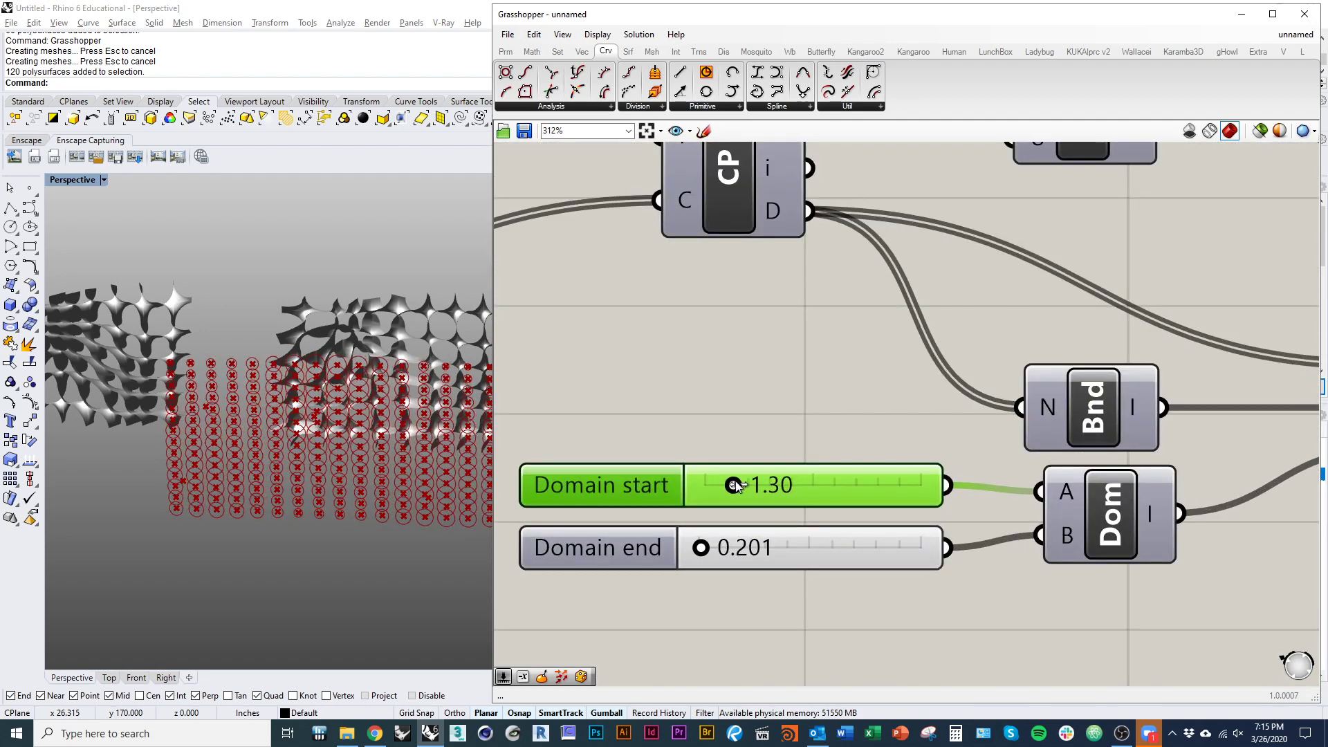
# - Set the V Count slider of SDivide to 8 and orbit the model to check the circle grid
pyautogui.moveTo(690, 376); pyautogui.dragTo(876, 510, button='right')
pyautogui.scroll(-4, 876, 510)
pyautogui.moveTo(757, 471); pyautogui.dragTo(887, 536, button='right')
pyautogui.scroll(3, 887, 536)
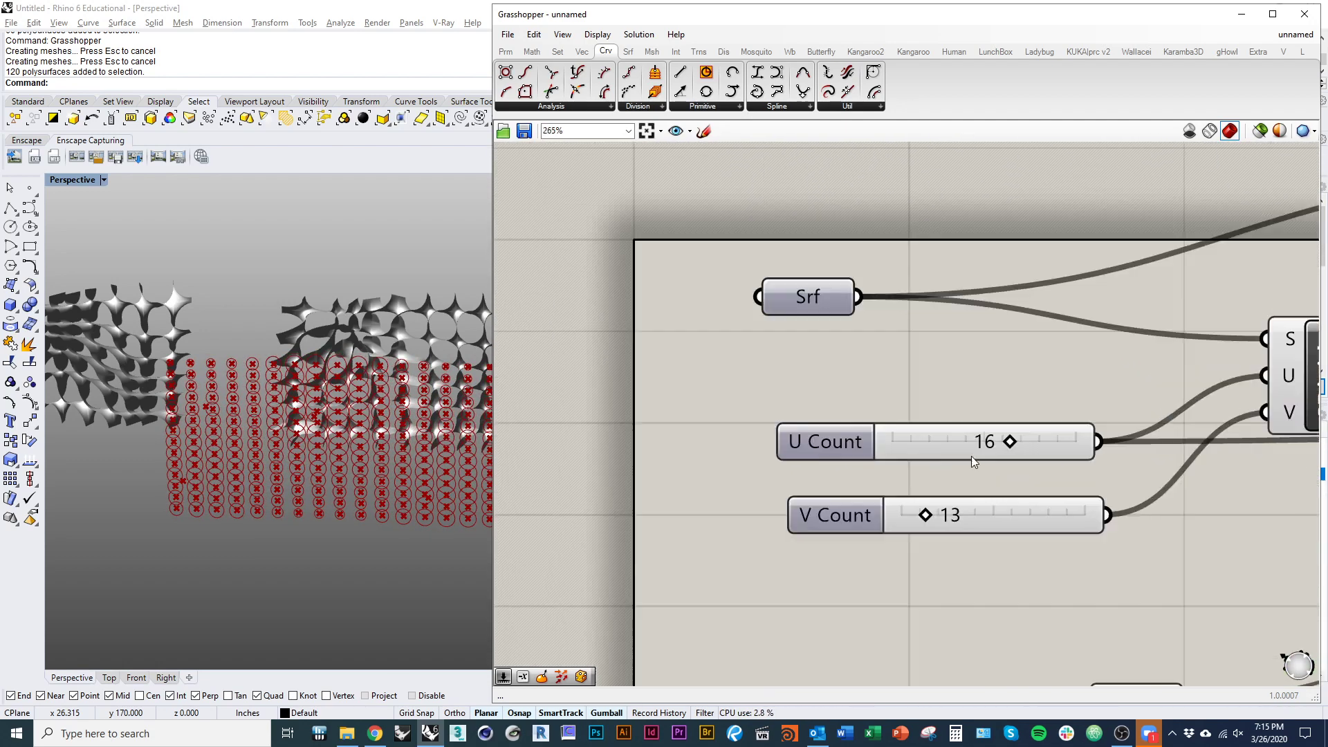
pyautogui.scroll(1, 972, 455)
pyautogui.moveTo(920, 529); pyautogui.dragTo(904, 529)
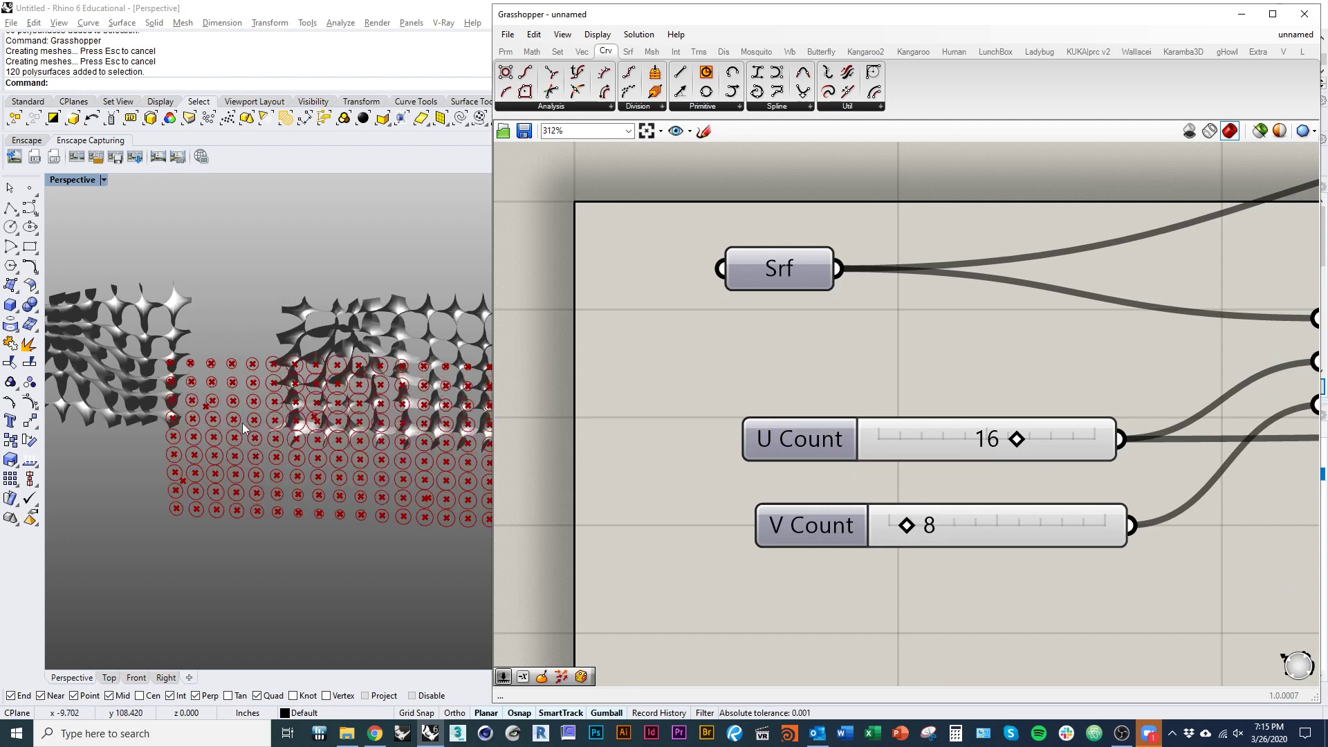
pyautogui.moveTo(242, 422); pyautogui.dragTo(285, 479, button='right')
# - Set the Domain start slider to 1.04 and the Domain end slider to 0.035
pyautogui.moveTo(945, 542); pyautogui.dragTo(738, 347, button='right')
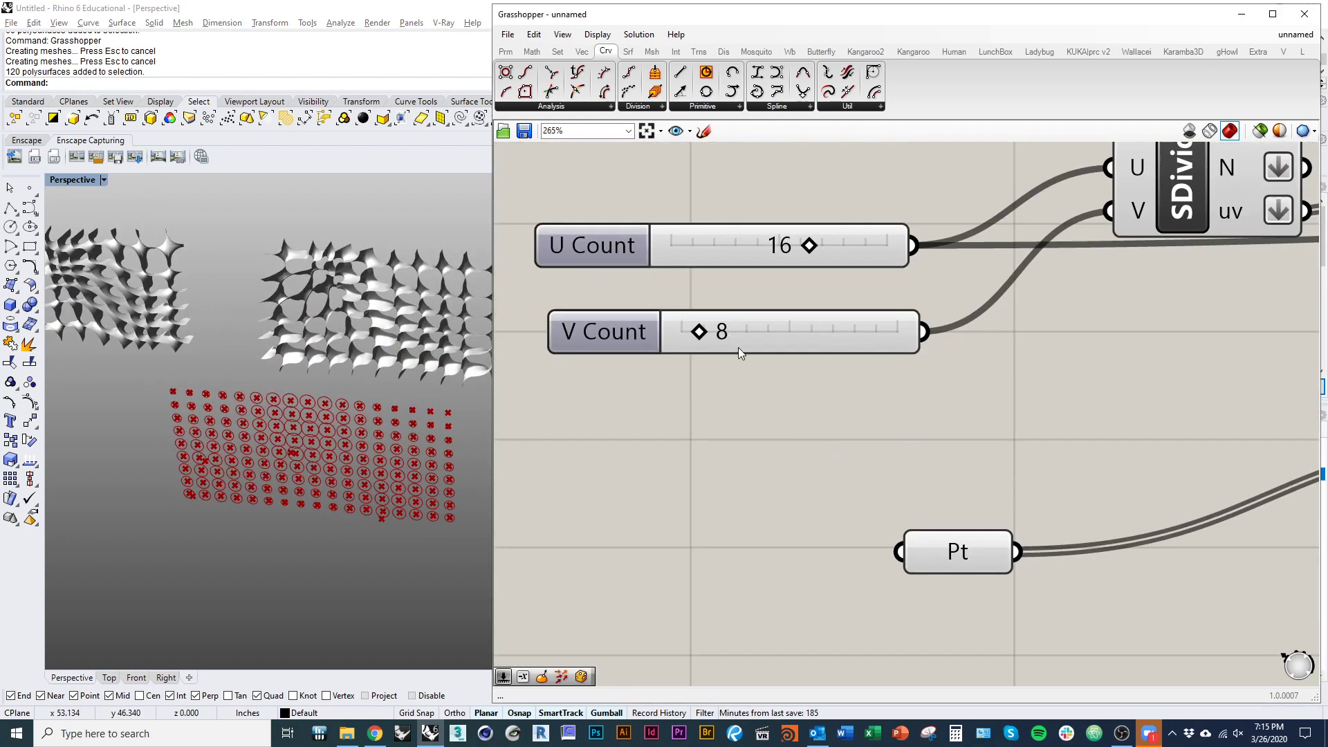
pyautogui.scroll(-4, 738, 348)
pyautogui.moveTo(1131, 555); pyautogui.dragTo(845, 469, button='right')
pyautogui.scroll(6, 902, 492)
pyautogui.scroll(3, 906, 412)
pyautogui.moveTo(879, 414); pyautogui.dragTo(870, 420)
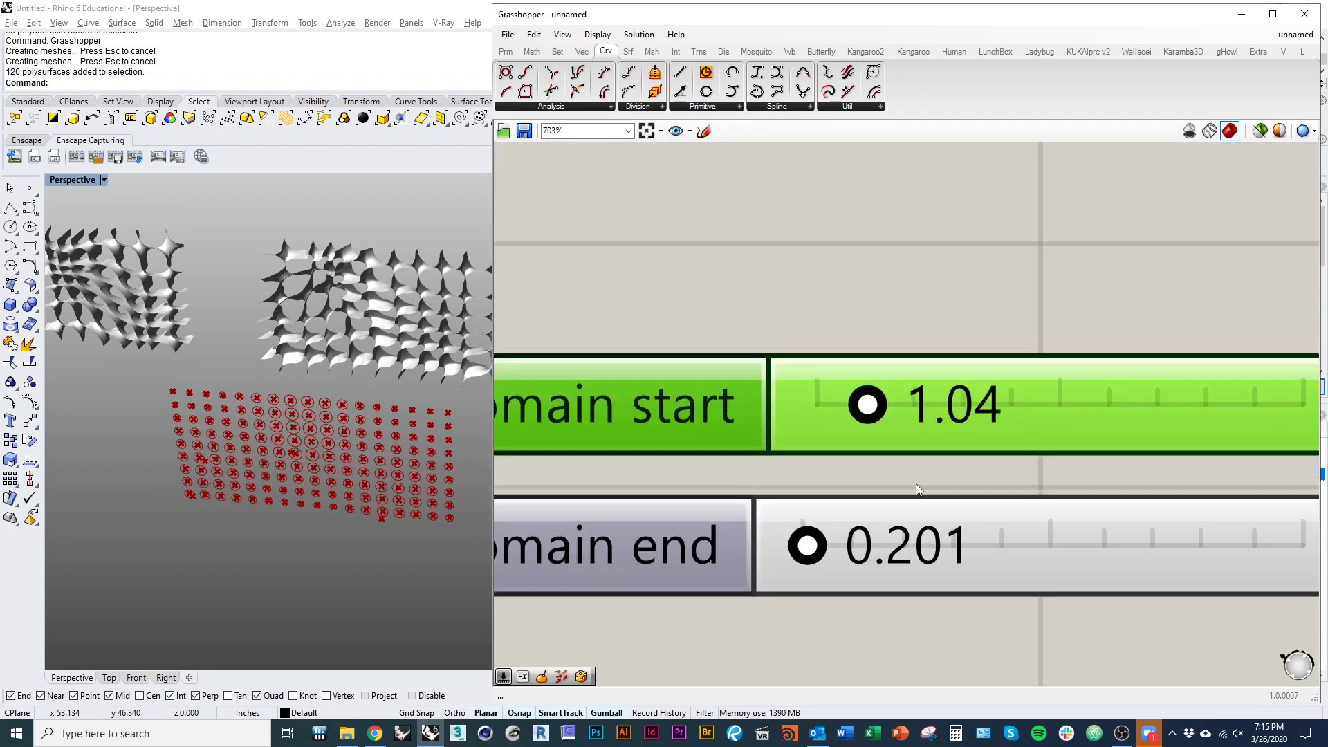
pyautogui.moveTo(808, 546); pyautogui.dragTo(800, 546)
pyautogui.scroll(-6, 616, 433)
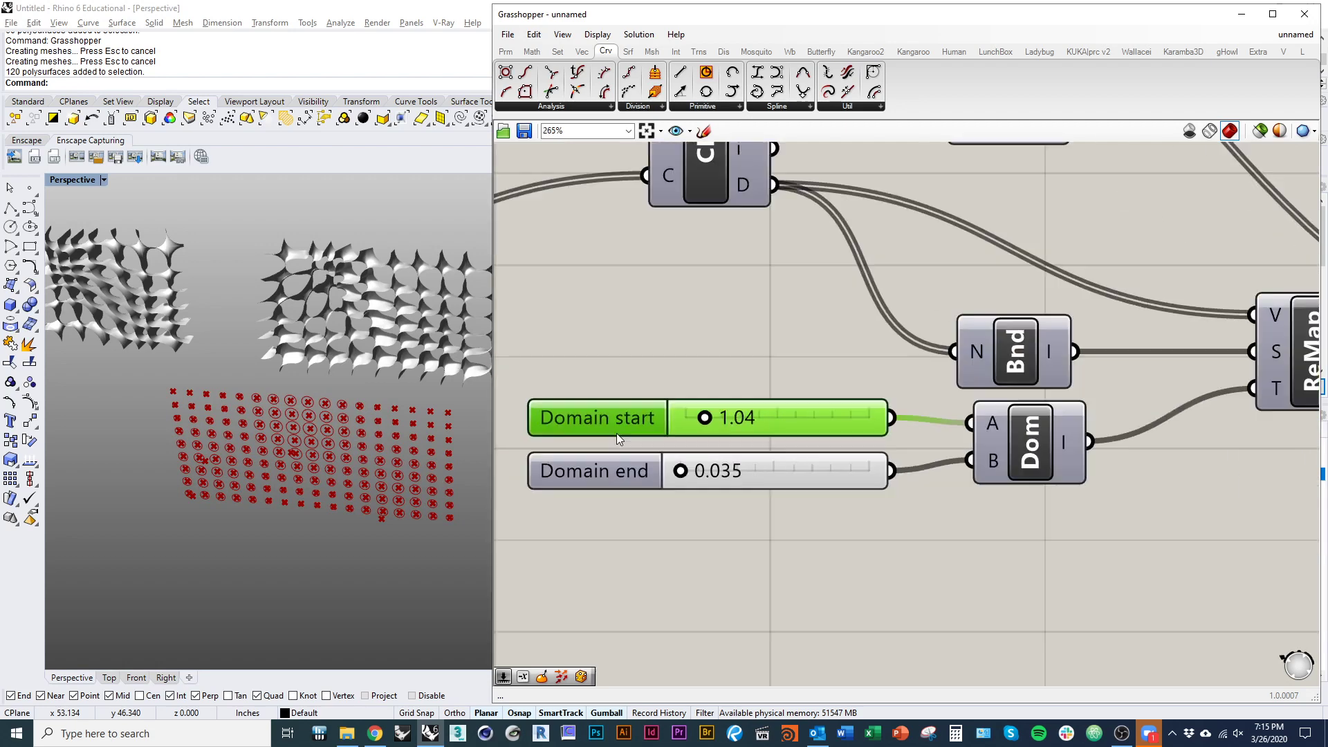
pyautogui.scroll(-9, 623, 441)
pyautogui.moveTo(896, 441); pyautogui.dragTo(881, 458, button='right')
pyautogui.moveTo(753, 423); pyautogui.dragTo(1036, 517, button='right')
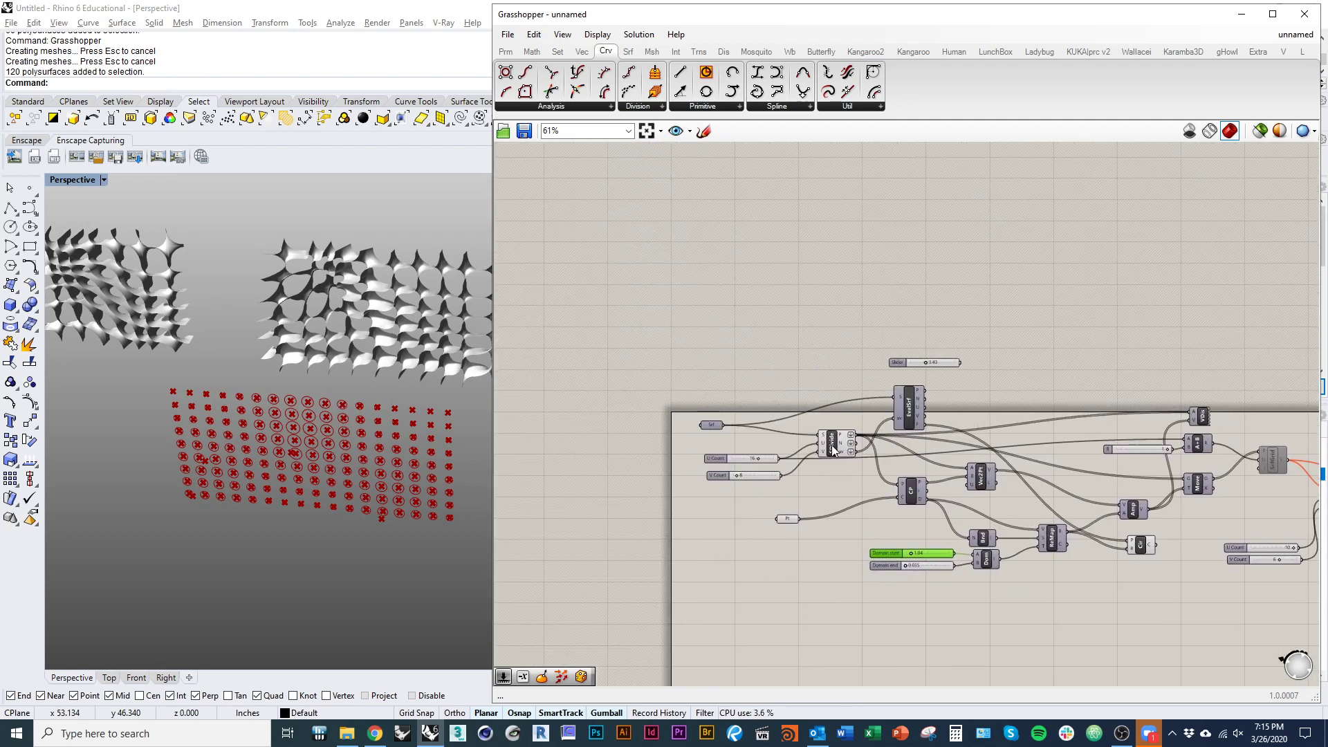
# - Hide the preview of the SDivide grid points so only the circles are drawn
pyautogui.click(832, 450)
pyautogui.rightClick(769, 352)
pyautogui.click(791, 375)
pyautogui.moveTo(345, 500)
pyautogui.mouseDown(button='right')
pyautogui.moveTo(358, 450)
pyautogui.moveTo(334, 443)
pyautogui.moveTo(338, 554)
pyautogui.moveTo(296, 527)
pyautogui.moveTo(341, 572)
pyautogui.moveTo(347, 632)
pyautogui.mouseUp(button='right')
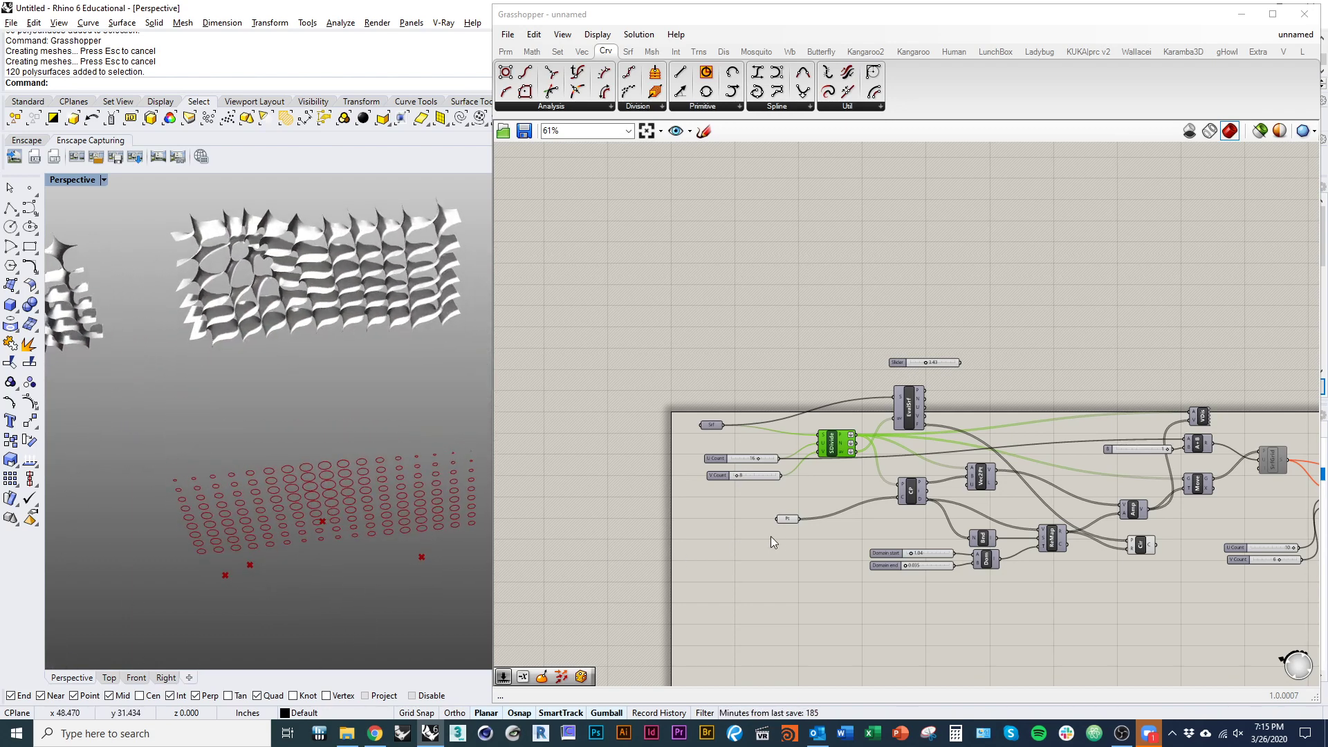
# - Reposition the attractor points of the Pt parameter around the circle grid in the Perspective viewport
pyautogui.click(788, 520)
pyautogui.moveTo(239, 542); pyautogui.dragTo(306, 441, button='right')
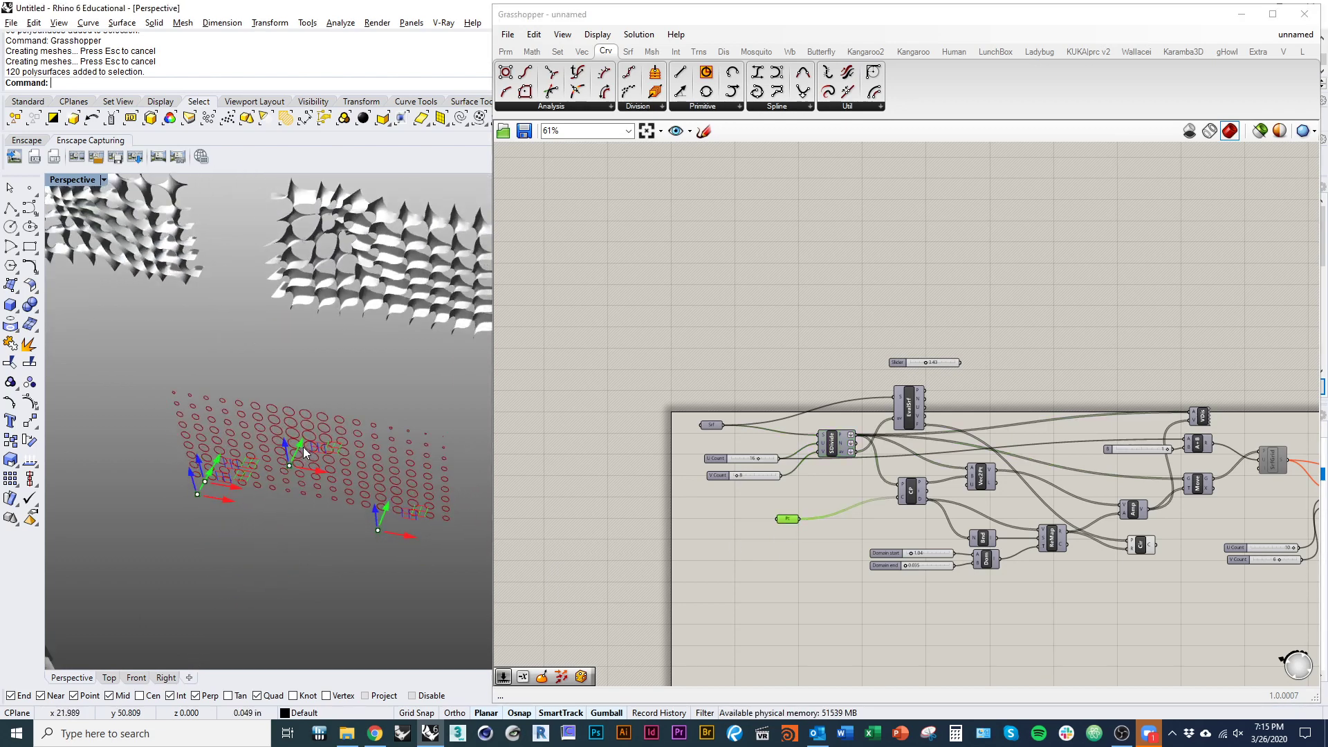
pyautogui.moveTo(221, 461); pyautogui.dragTo(208, 483)
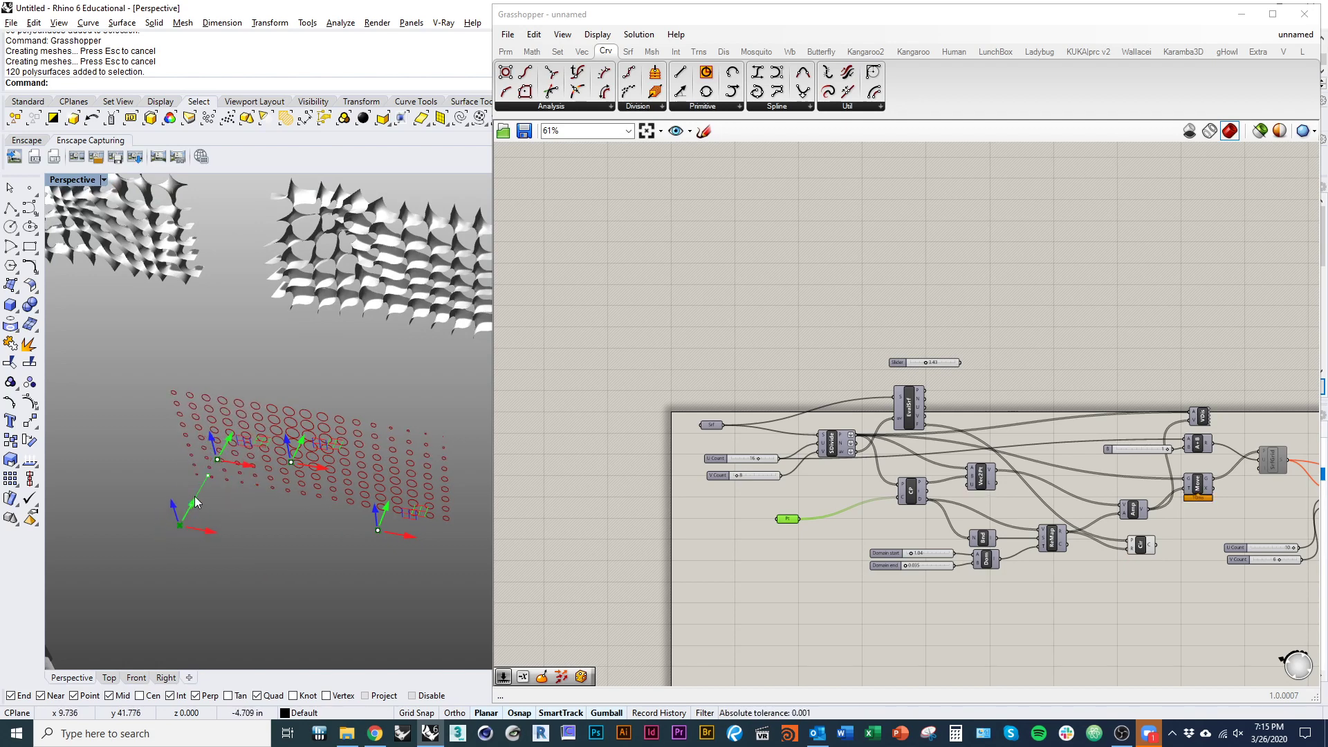
pyautogui.moveTo(354, 513); pyautogui.dragTo(355, 543, button='right')
pyautogui.moveTo(386, 524)
pyautogui.mouseDown()
pyautogui.moveTo(377, 548)
pyautogui.moveTo(394, 506)
pyautogui.mouseUp()
pyautogui.moveTo(305, 449); pyautogui.dragTo(307, 471)
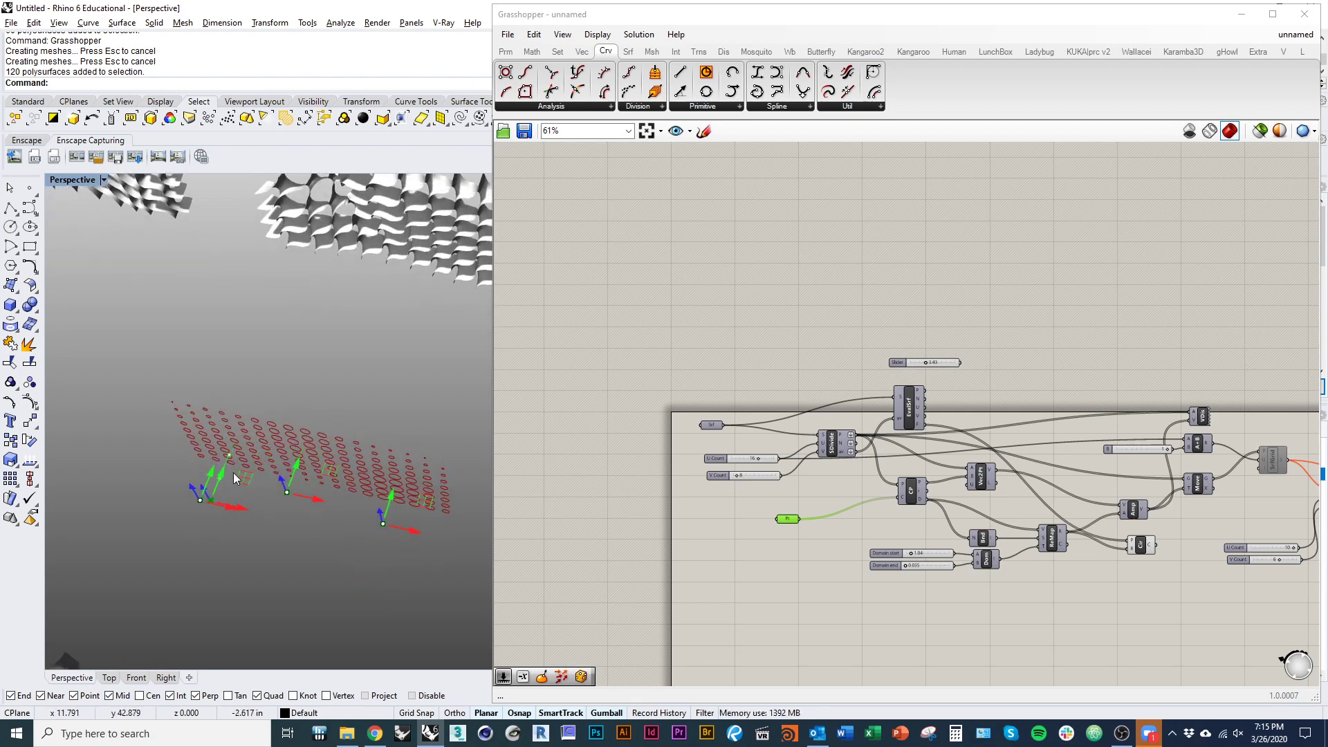
pyautogui.moveTo(319, 570); pyautogui.dragTo(410, 417, button='right')
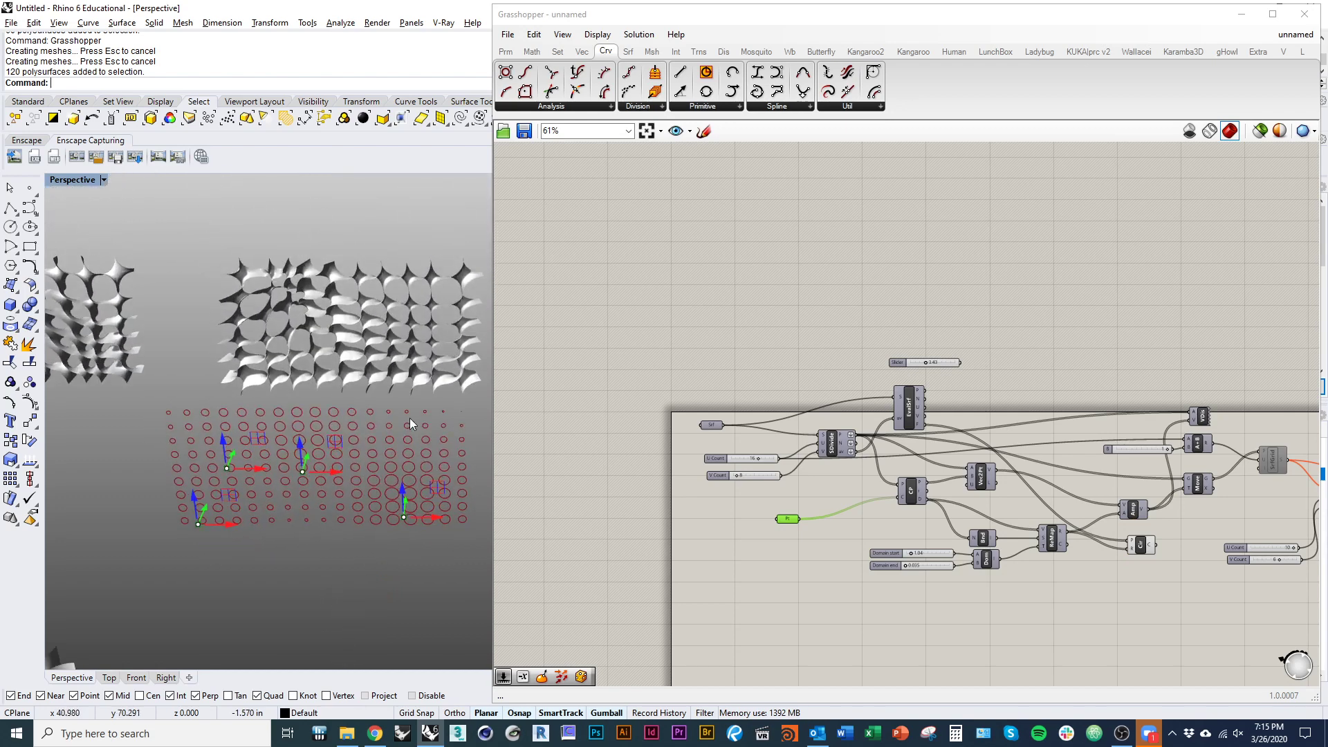
pyautogui.click(629, 621)
pyautogui.moveTo(324, 418); pyautogui.dragTo(298, 466, button='right')
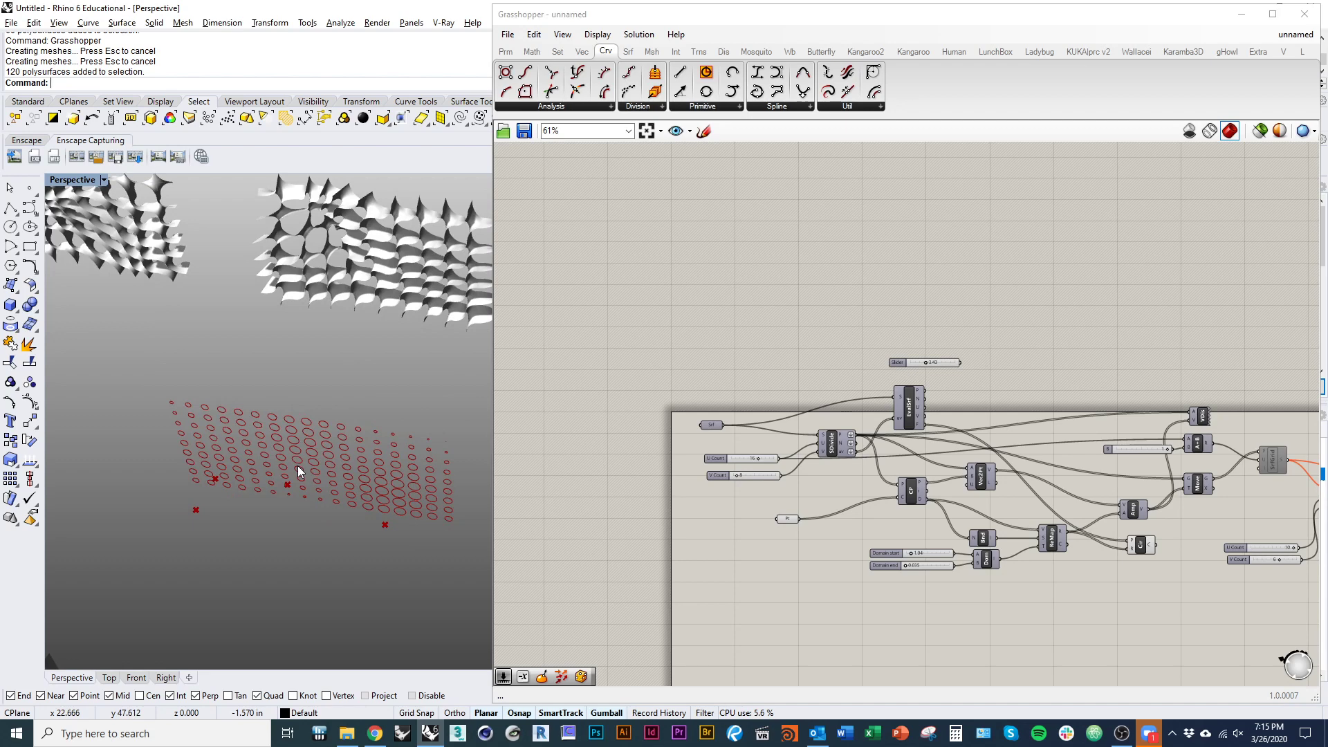
pyautogui.scroll(-3, 303, 298)
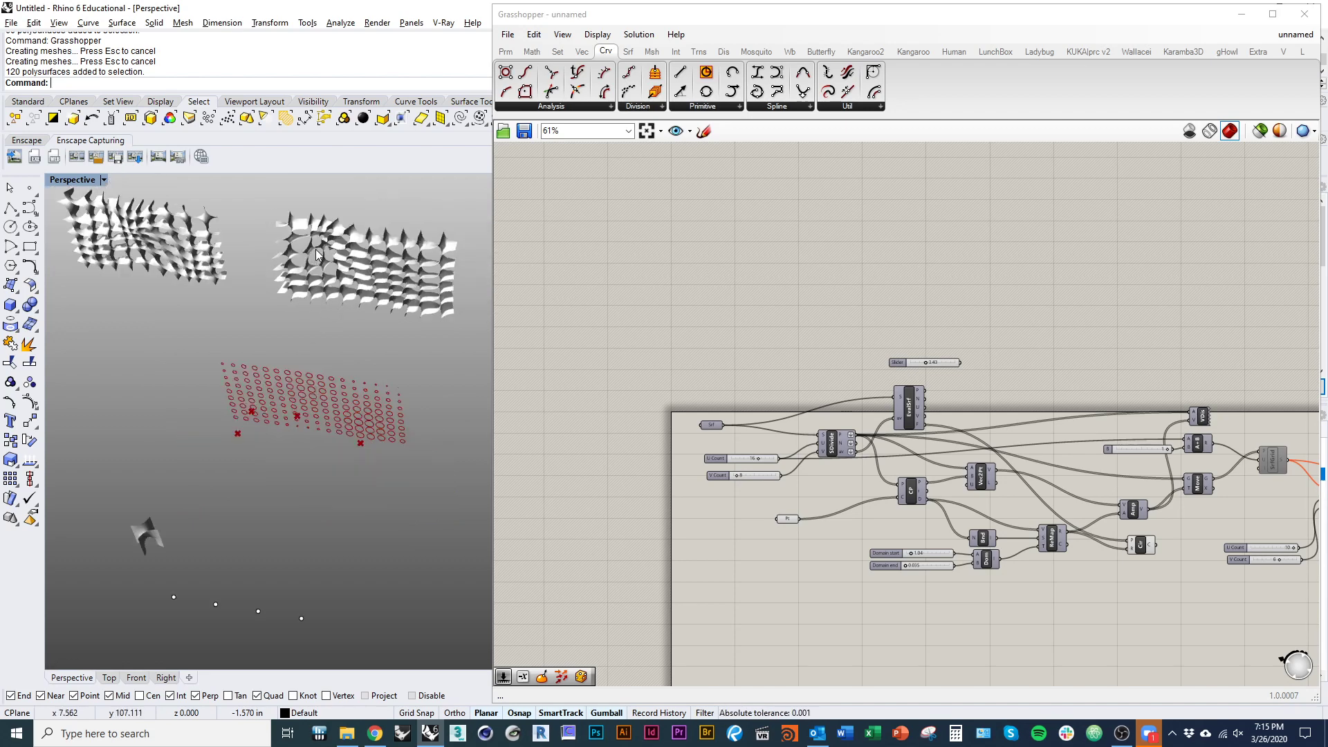
pyautogui.click(1122, 733)
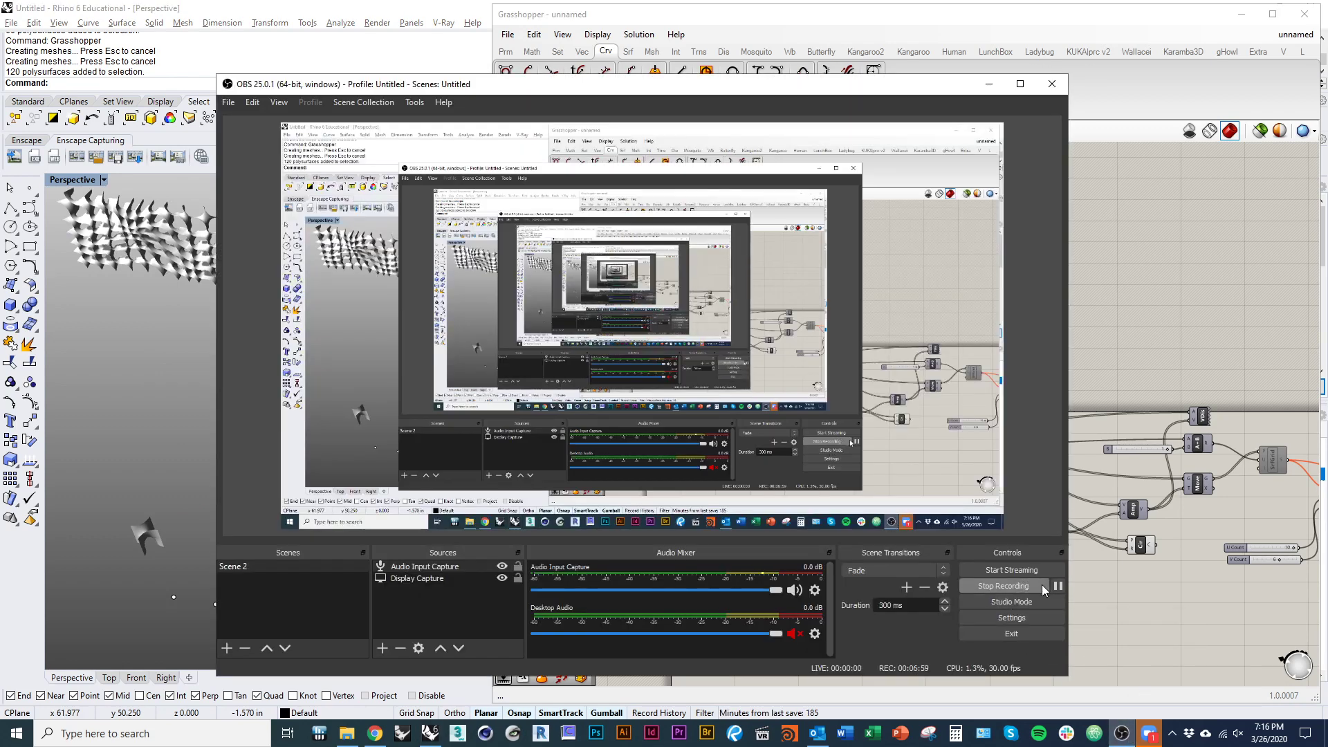
pyautogui.click(1111, 632)
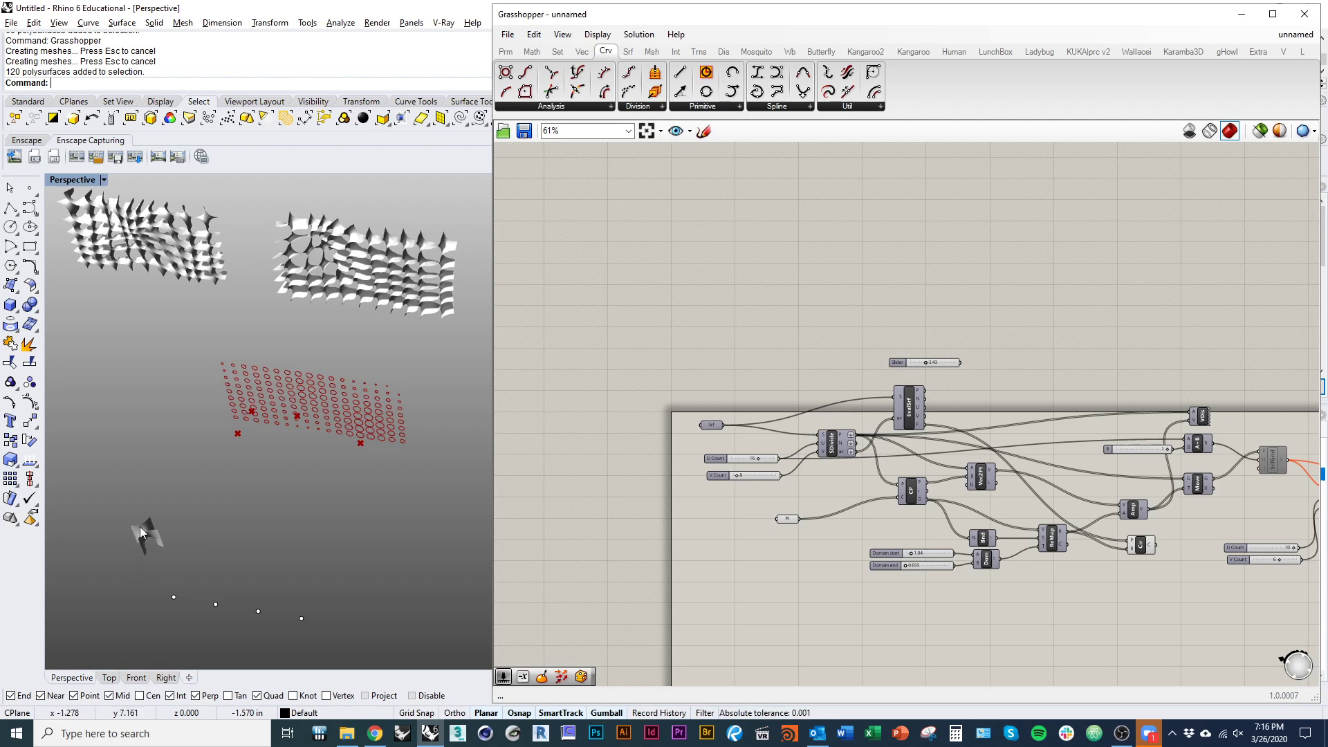
pyautogui.scroll(5, 134, 524)
pyautogui.scroll(-5, 135, 530)
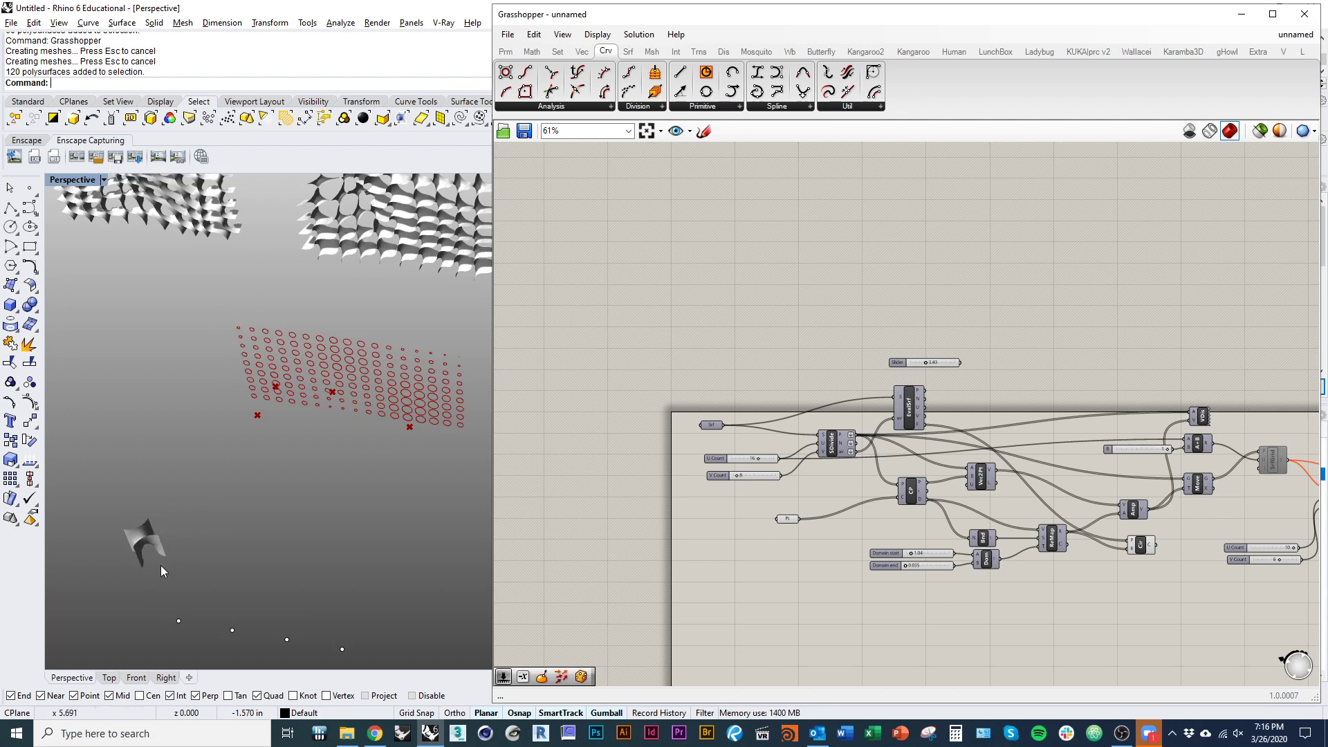
pyautogui.scroll(2, 303, 368)
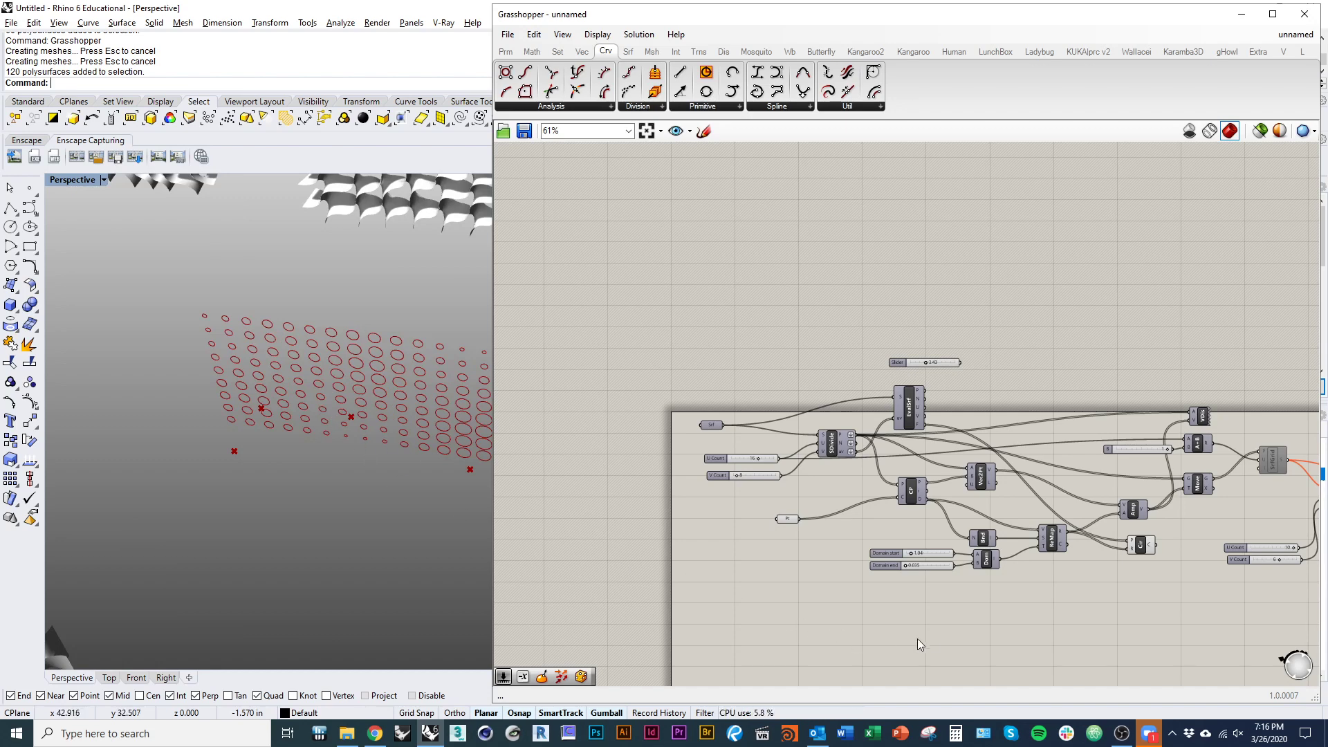
# - Enable the SrfGrid component and turn on its surface preview
pyautogui.moveTo(937, 641); pyautogui.dragTo(732, 563, button='right')
pyautogui.moveTo(952, 556); pyautogui.dragTo(1099, 599, button='right')
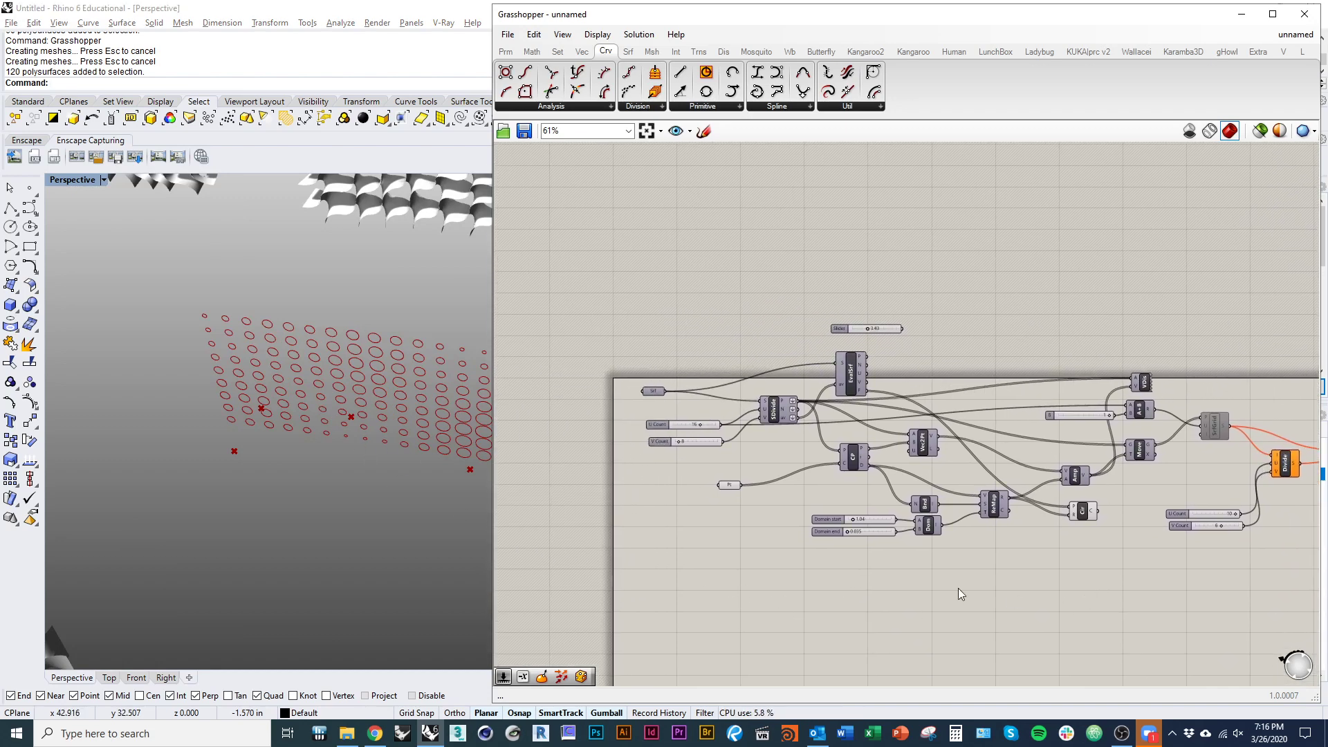
pyautogui.moveTo(907, 572); pyautogui.dragTo(747, 558, button='right')
pyautogui.moveTo(1023, 528); pyautogui.dragTo(757, 510, button='right')
pyautogui.scroll(3, 911, 444)
pyautogui.click(869, 439)
pyautogui.rightClick(809, 348)
pyautogui.click(847, 388)
pyautogui.rightClick(761, 363)
pyautogui.click(791, 379)
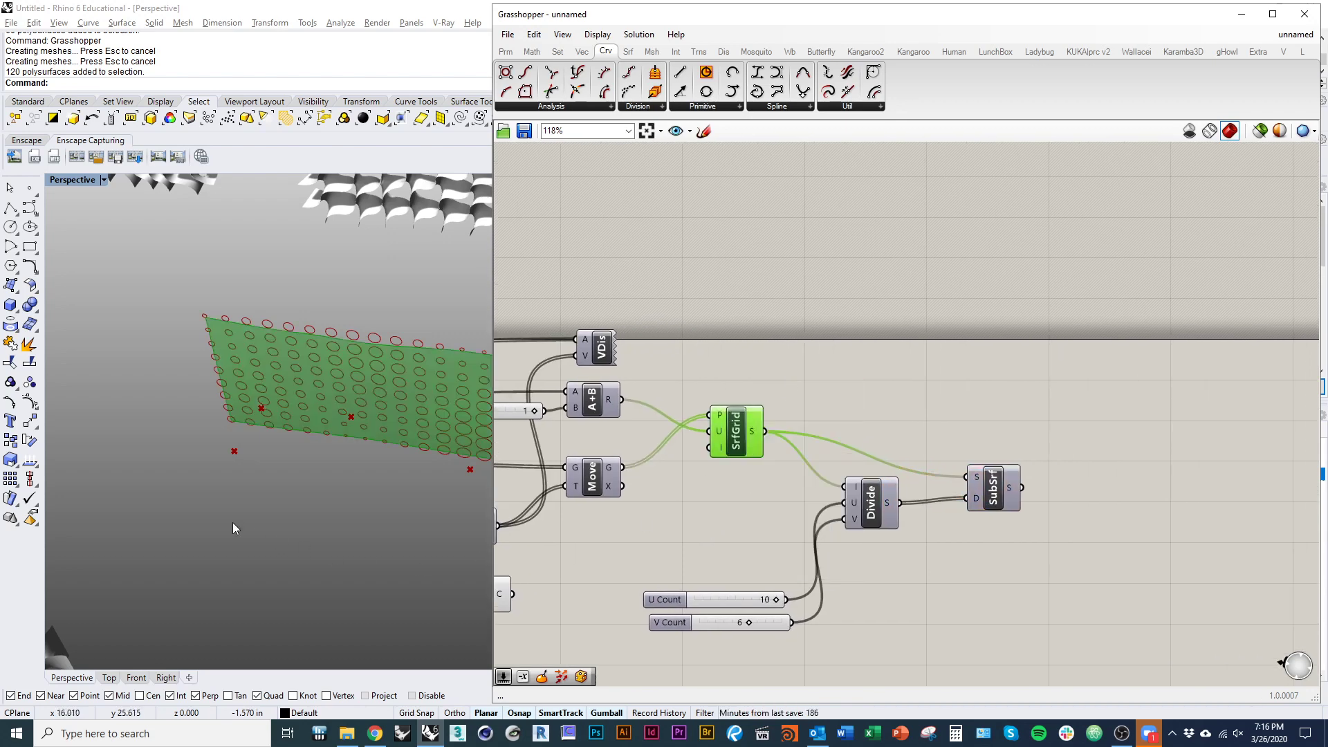
pyautogui.moveTo(233, 528)
pyautogui.mouseDown(button='right')
pyautogui.moveTo(207, 608)
pyautogui.moveTo(215, 525)
pyautogui.mouseUp(button='right')
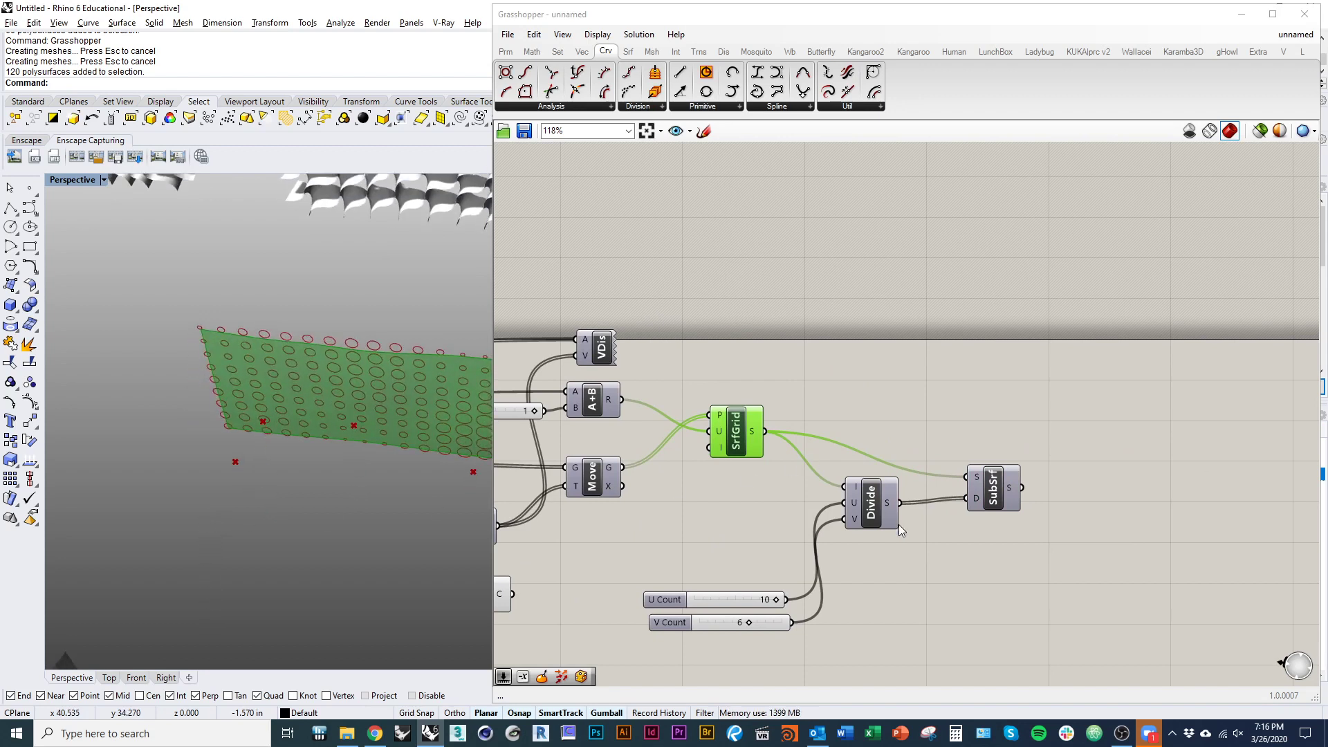
# - Delete the Divide and SubSrf components that follow SrfGrid, keeping the two count sliders
pyautogui.click(870, 505)
pyautogui.moveTo(1008, 643); pyautogui.dragTo(934, 621, button='right')
pyautogui.moveTo(1029, 558); pyautogui.dragTo(775, 427)
pyautogui.press('Delete')
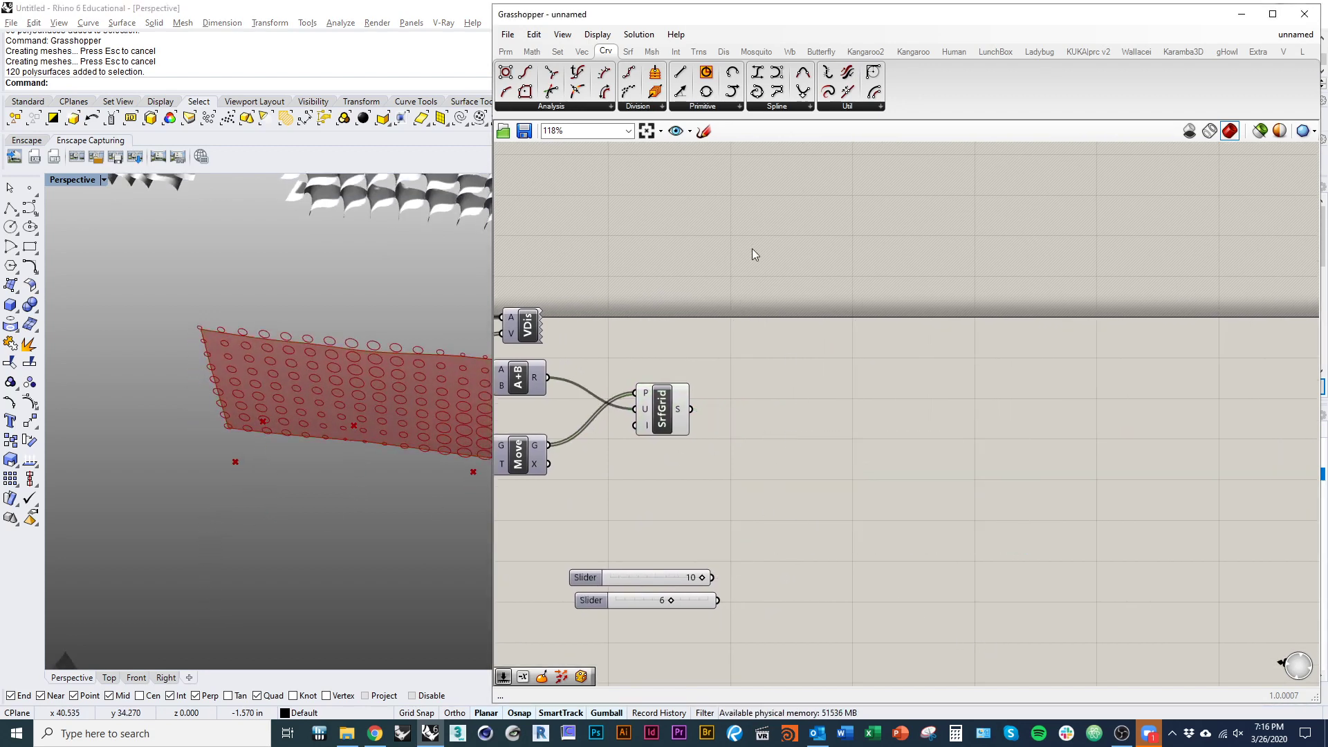
# - Delete the Circle component, the Evaluate Surface component and the slider above it from the definition
pyautogui.click(531, 52)
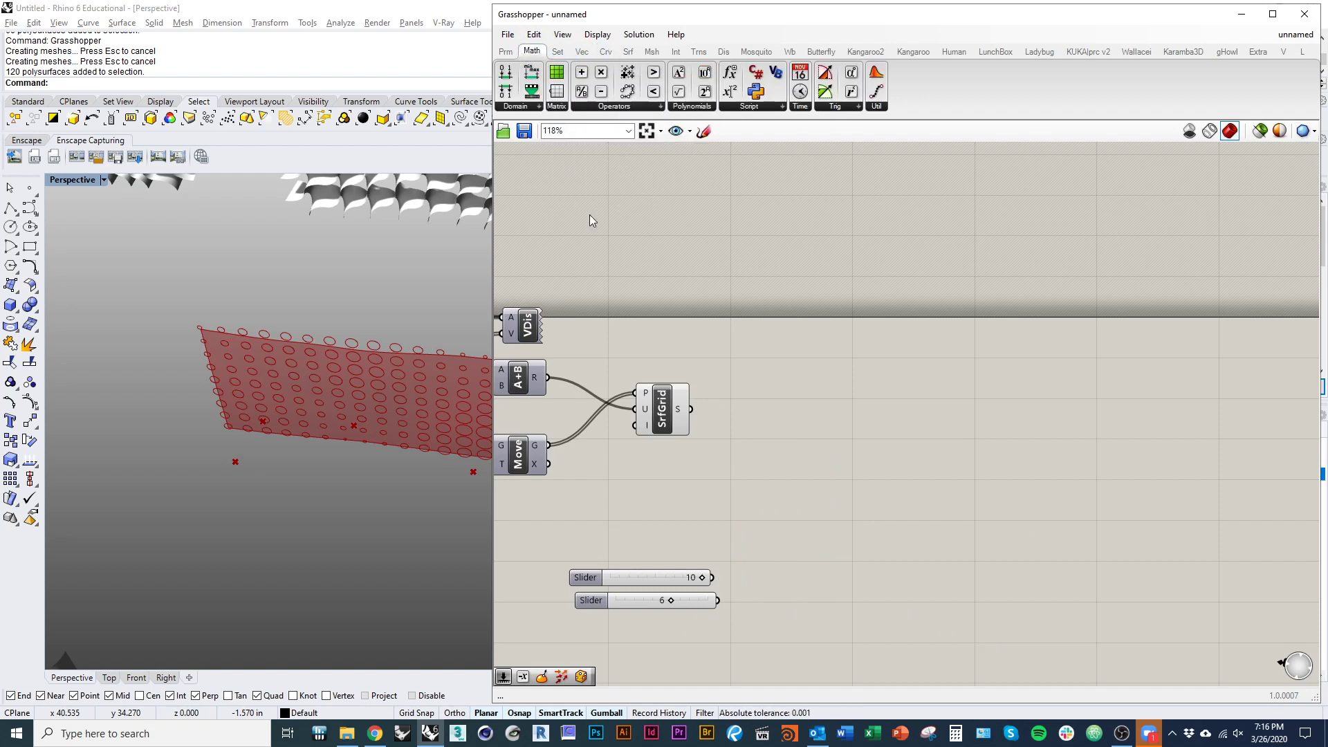
pyautogui.moveTo(440, 335); pyautogui.dragTo(441, 381, button='right')
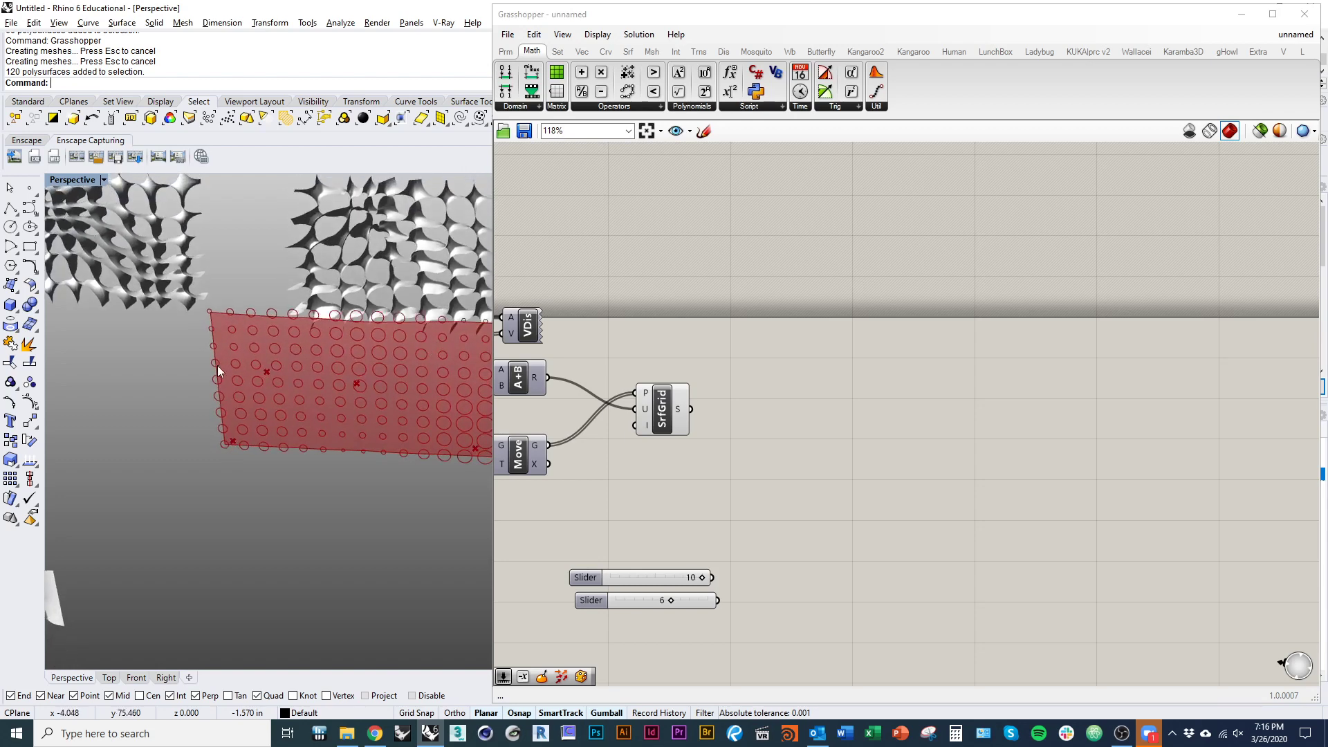
pyautogui.moveTo(729, 334); pyautogui.dragTo(1099, 390, button='right')
pyautogui.scroll(-3, 802, 397)
pyautogui.moveTo(802, 397); pyautogui.dragTo(852, 399, button='right')
pyautogui.scroll(4, 1048, 500)
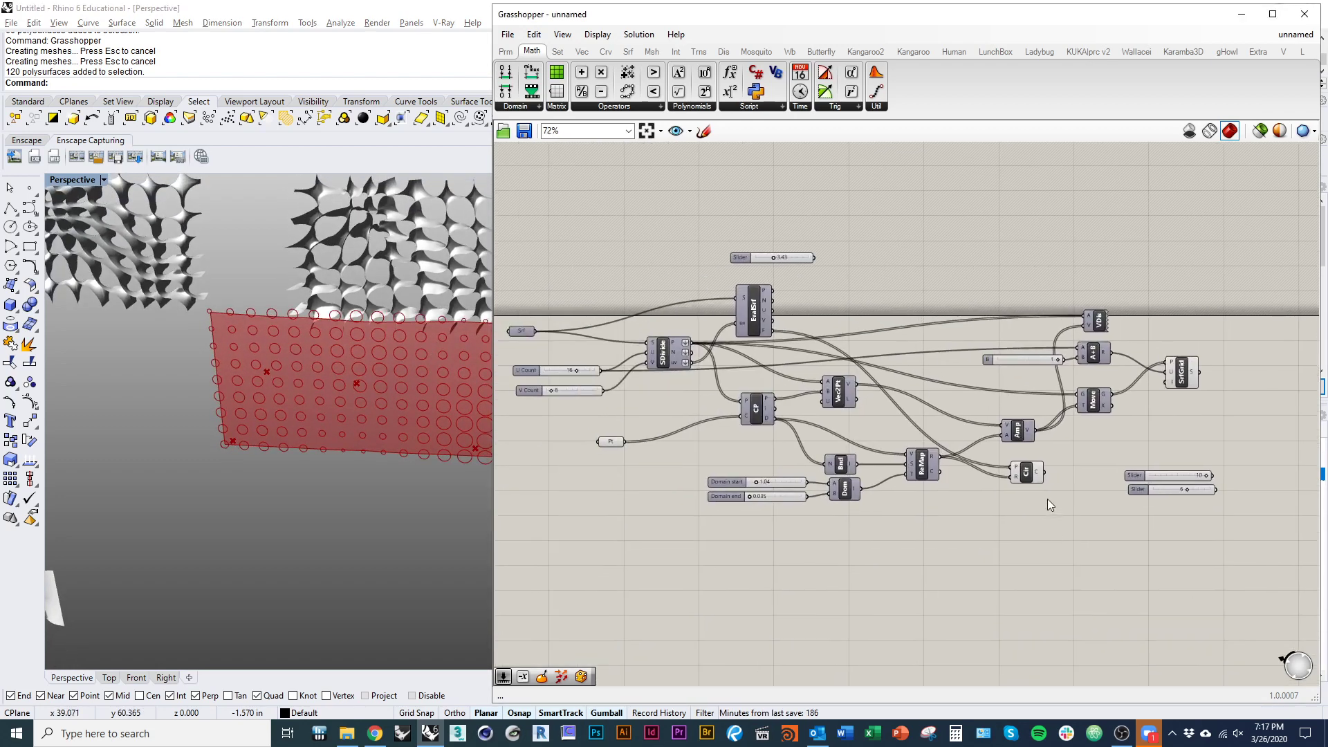
pyautogui.click(1018, 459)
pyautogui.press('Delete')
pyautogui.moveTo(732, 268); pyautogui.dragTo(749, 490, button='right')
pyautogui.click(600, 407)
pyautogui.press('Delete')
pyautogui.moveTo(709, 348); pyautogui.dragTo(656, 316)
pyautogui.press('Delete')
pyautogui.moveTo(978, 403); pyautogui.dragTo(697, 316, button='right')
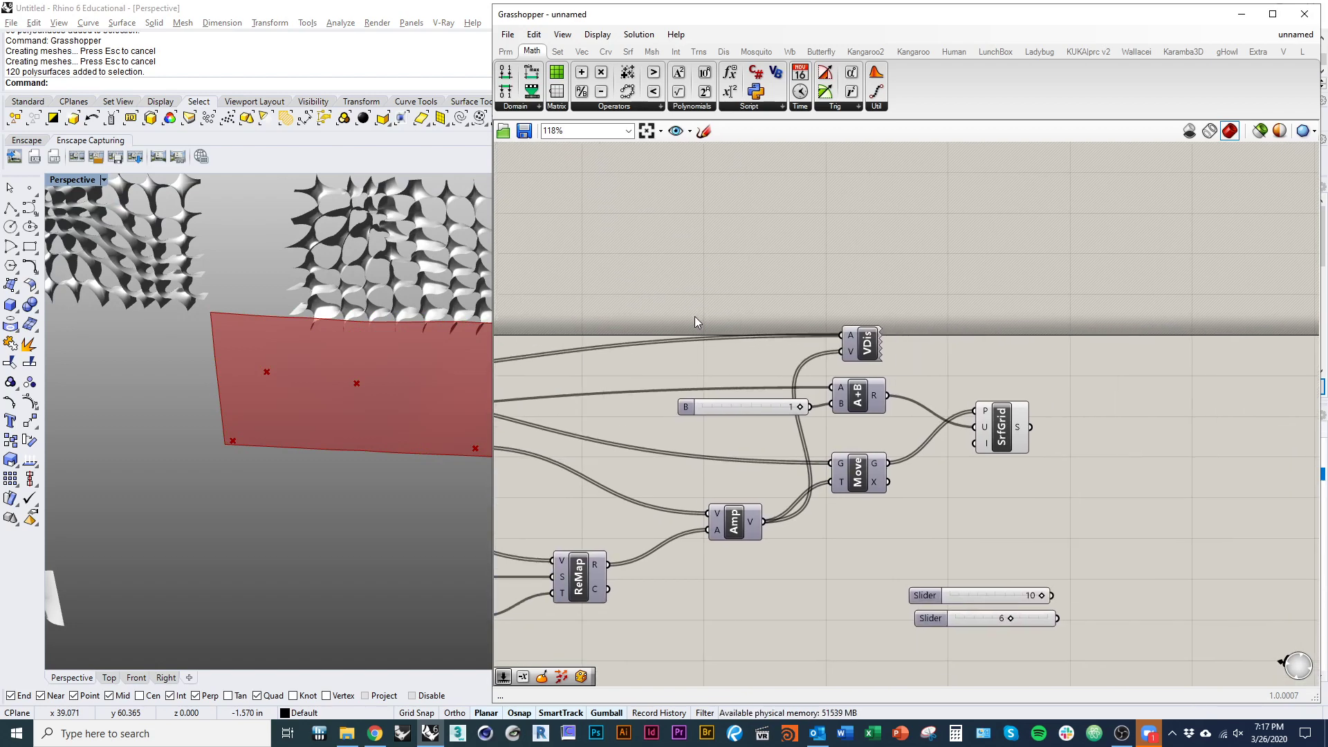
# - Add an Isotrim component after SrfGrid and connect the SrfGrid surface output to its surface input
pyautogui.moveTo(949, 359); pyautogui.dragTo(986, 331, button='right')
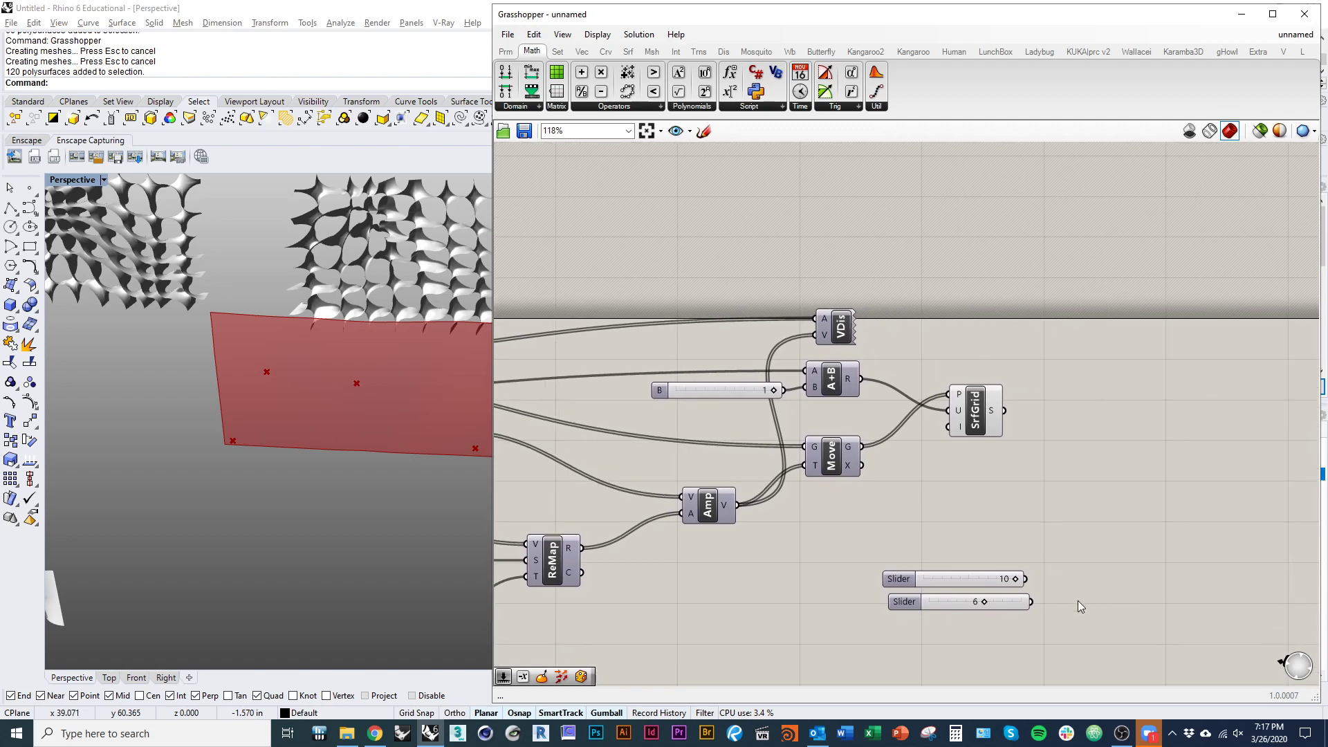
pyautogui.click(978, 425)
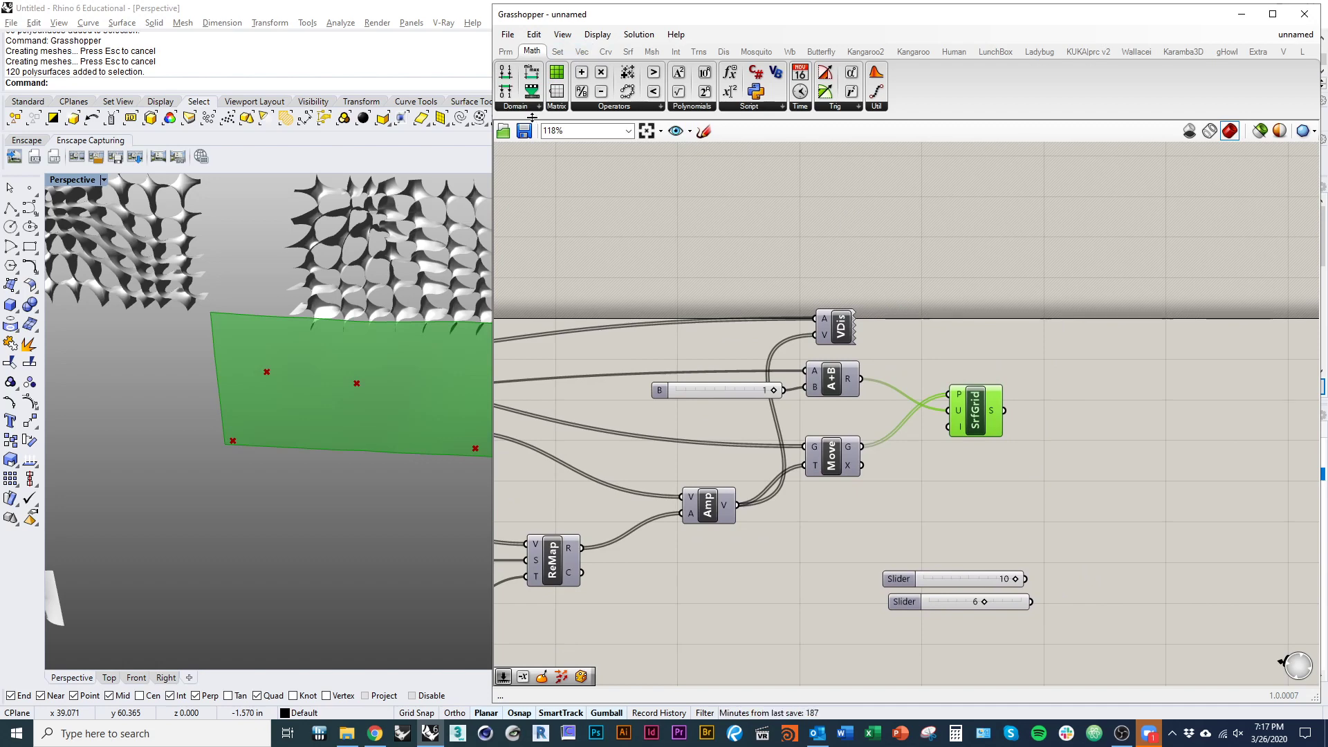
pyautogui.click(627, 52)
pyautogui.click(562, 109)
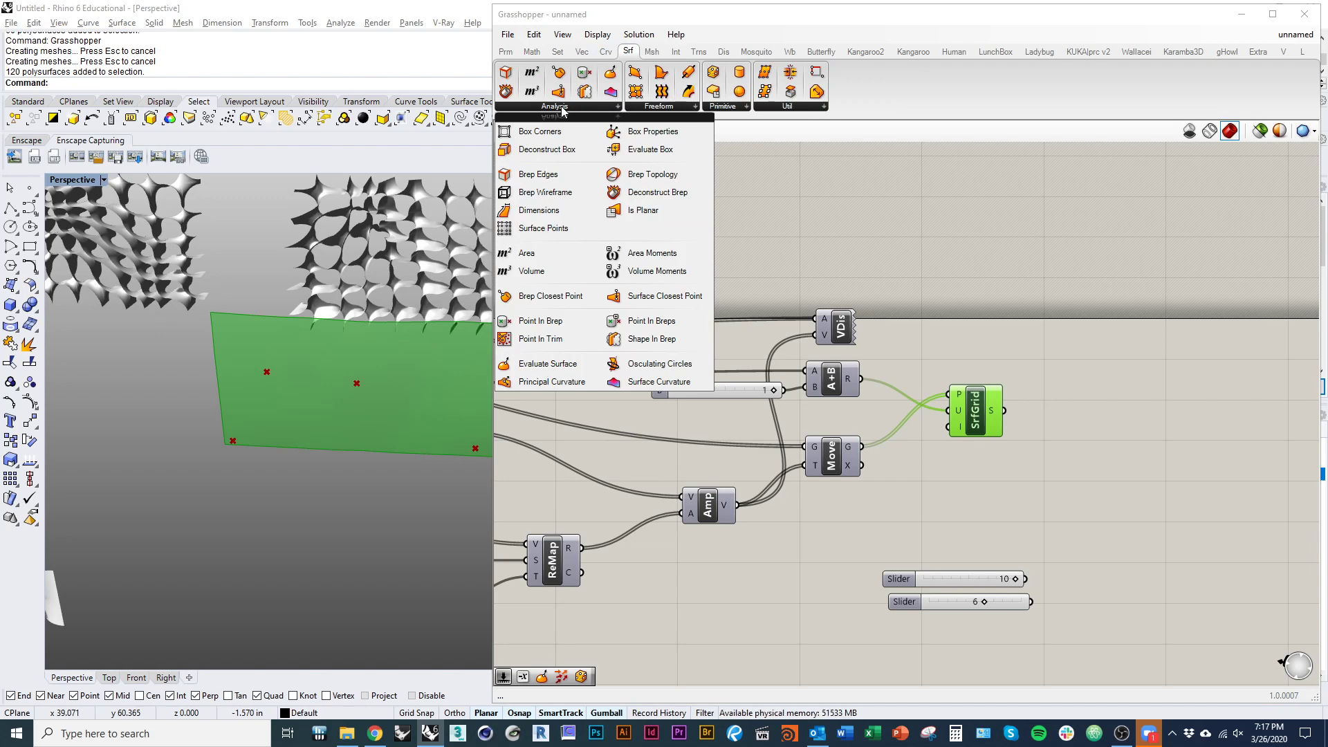
pyautogui.click(780, 107)
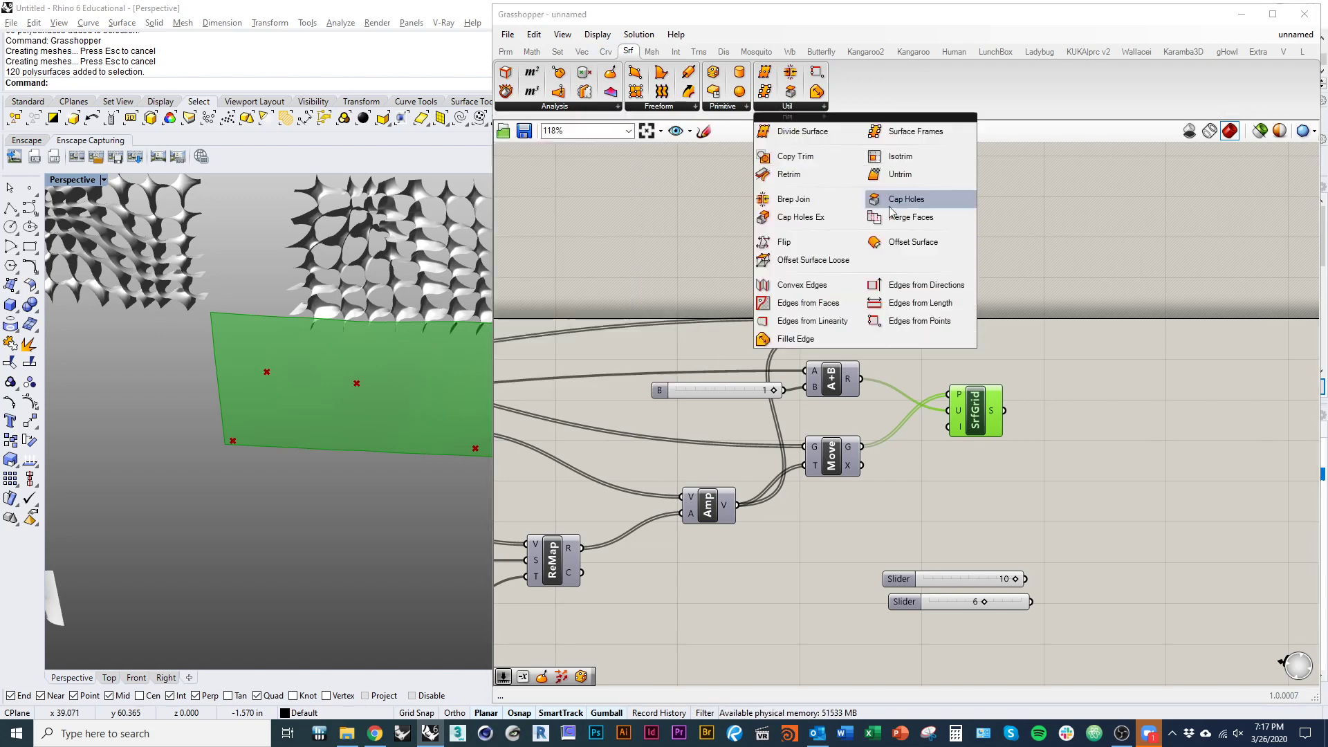
pyautogui.moveTo(892, 154); pyautogui.dragTo(1001, 433)
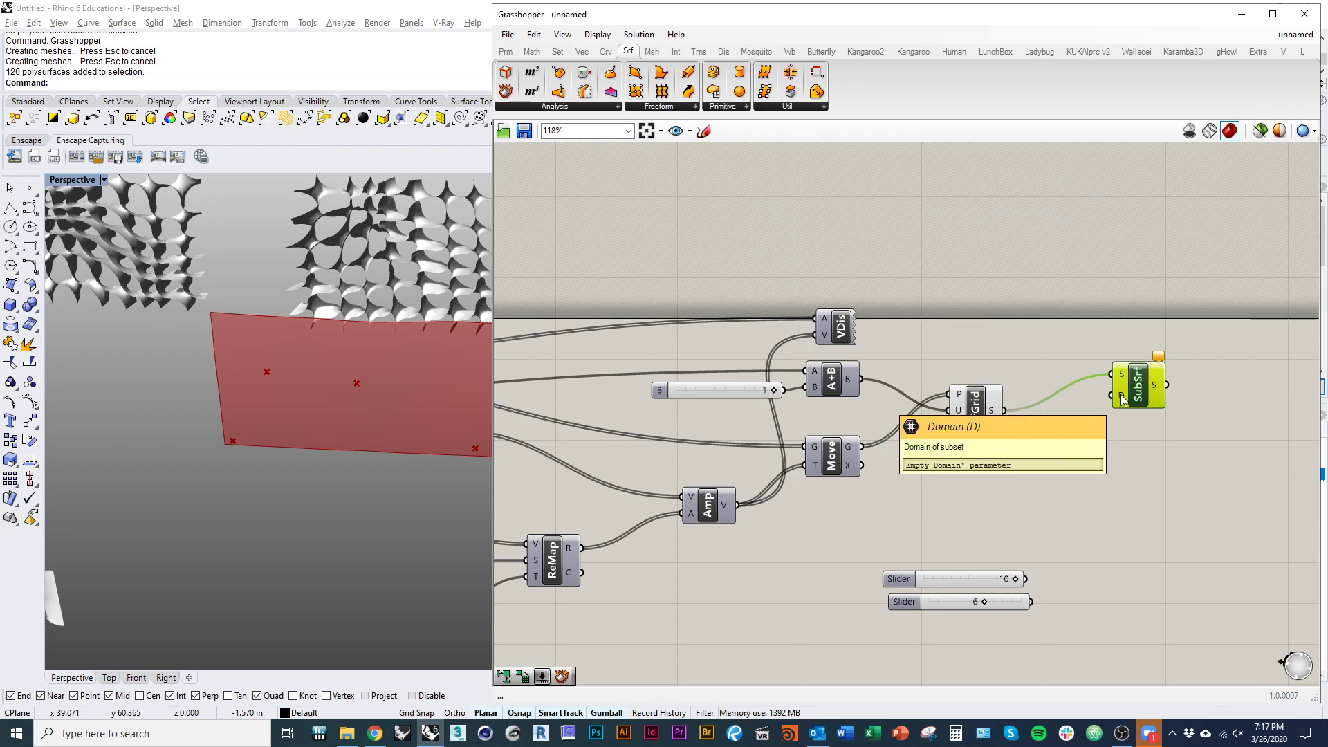
pyautogui.moveTo(1123, 399); pyautogui.dragTo(920, 385, button='right')
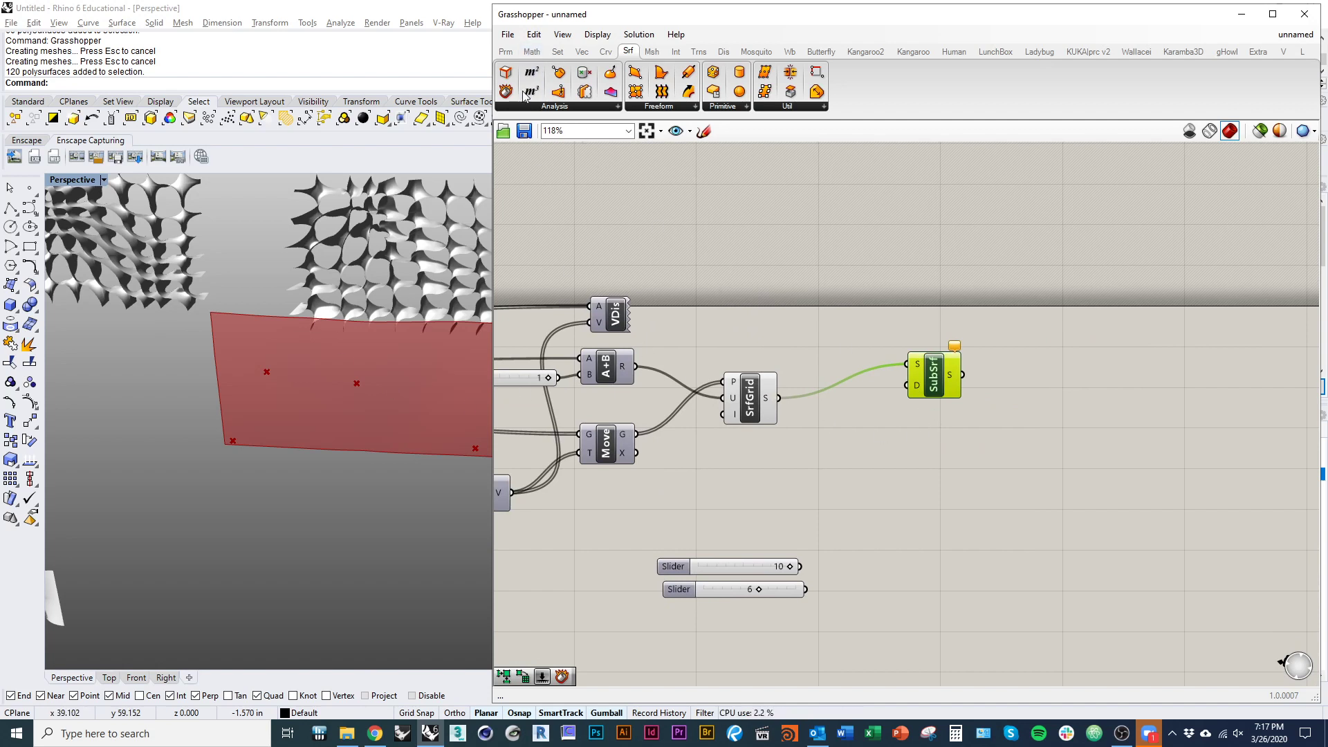
# - Add a Divide Domain² component and connect the SrfGrid surface output to its base domain input
pyautogui.click(532, 51)
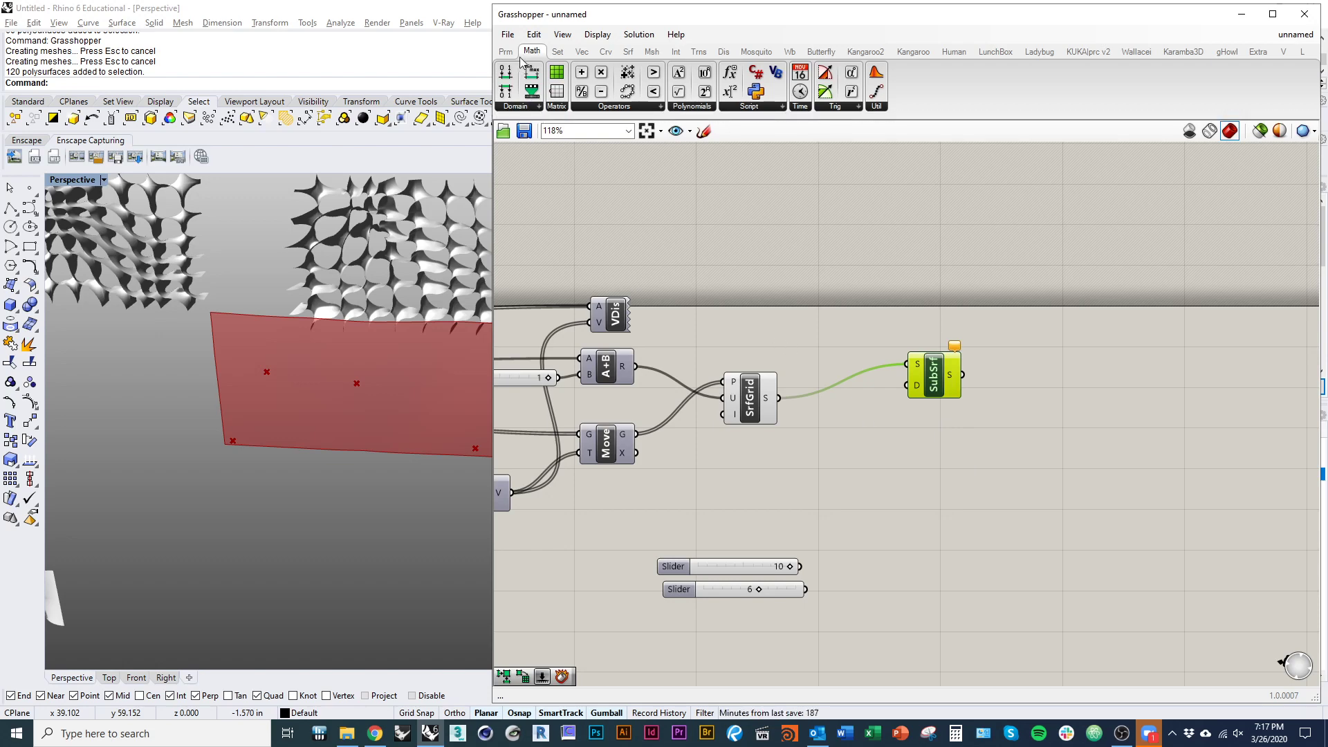
pyautogui.click(539, 107)
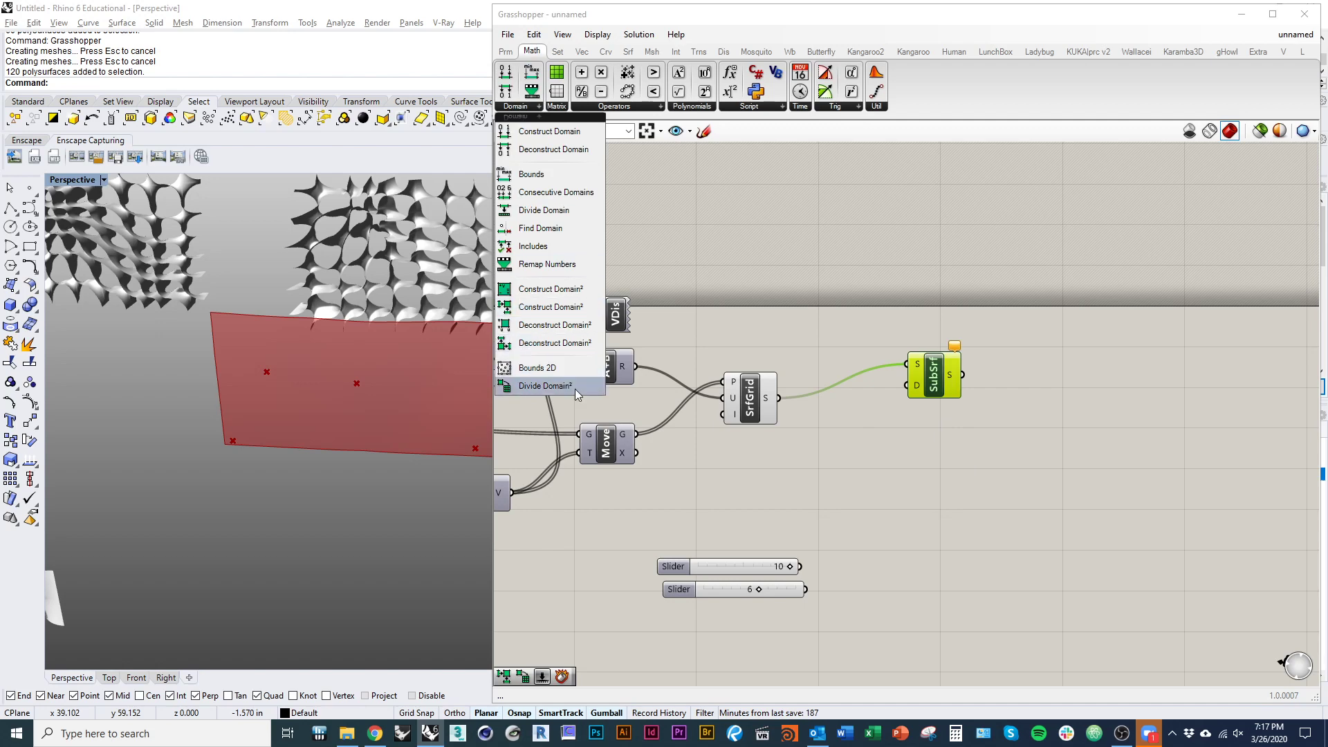
pyautogui.moveTo(575, 386); pyautogui.dragTo(823, 477)
pyautogui.click(824, 480)
pyautogui.scroll(2, 831, 436)
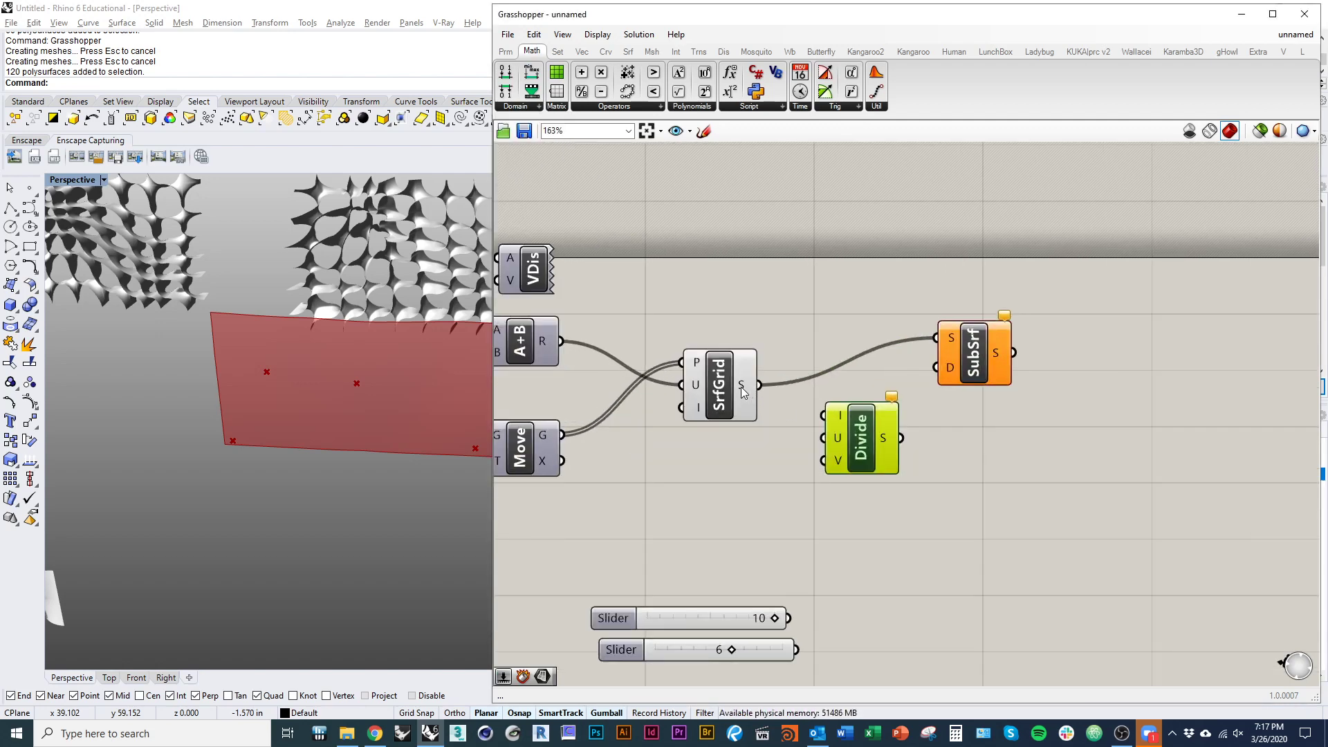
pyautogui.moveTo(760, 391); pyautogui.dragTo(836, 426)
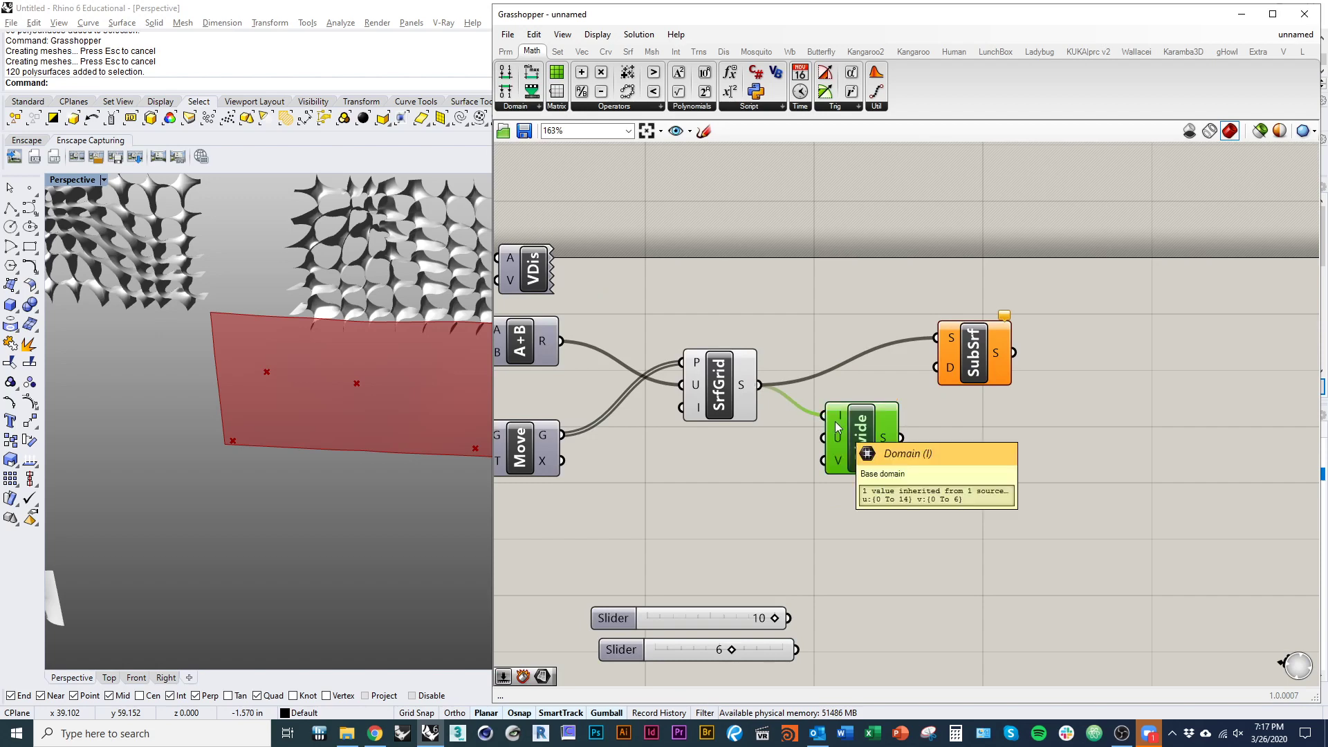
pyautogui.scroll(-1, 777, 387)
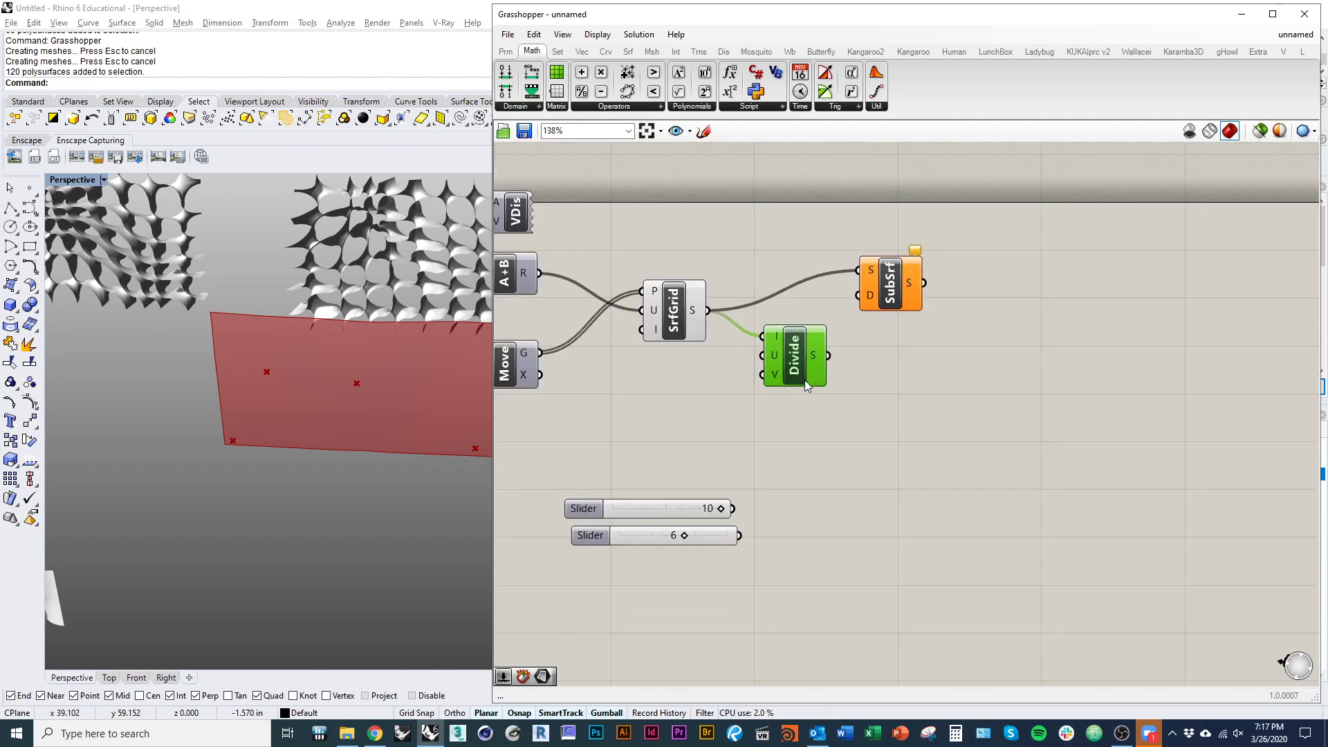
# - Connect the 10 and 6 sliders to Divide's U and V inputs, and its segments output to SubSrf's domain input
pyautogui.moveTo(740, 568); pyautogui.dragTo(624, 397)
pyautogui.click(732, 413)
pyautogui.moveTo(710, 399); pyautogui.dragTo(769, 367)
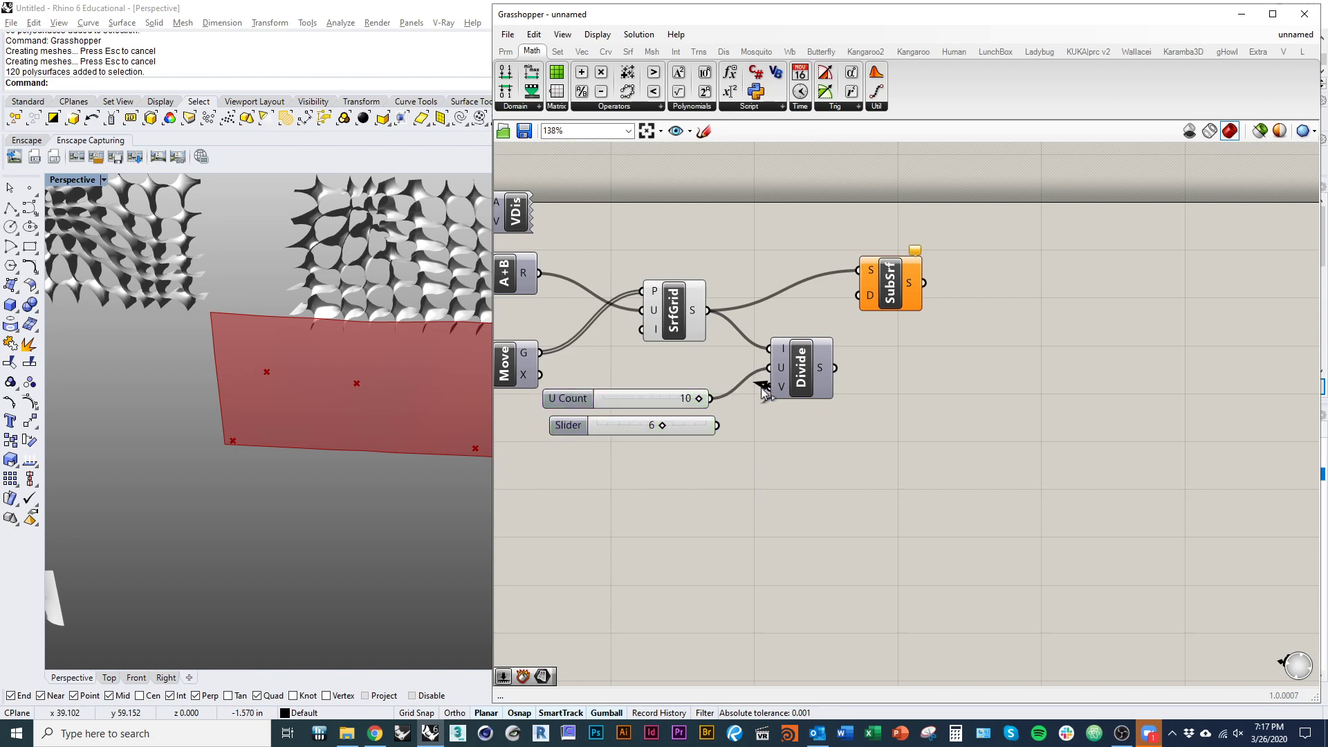
pyautogui.moveTo(716, 425); pyautogui.dragTo(770, 387)
pyautogui.moveTo(823, 373)
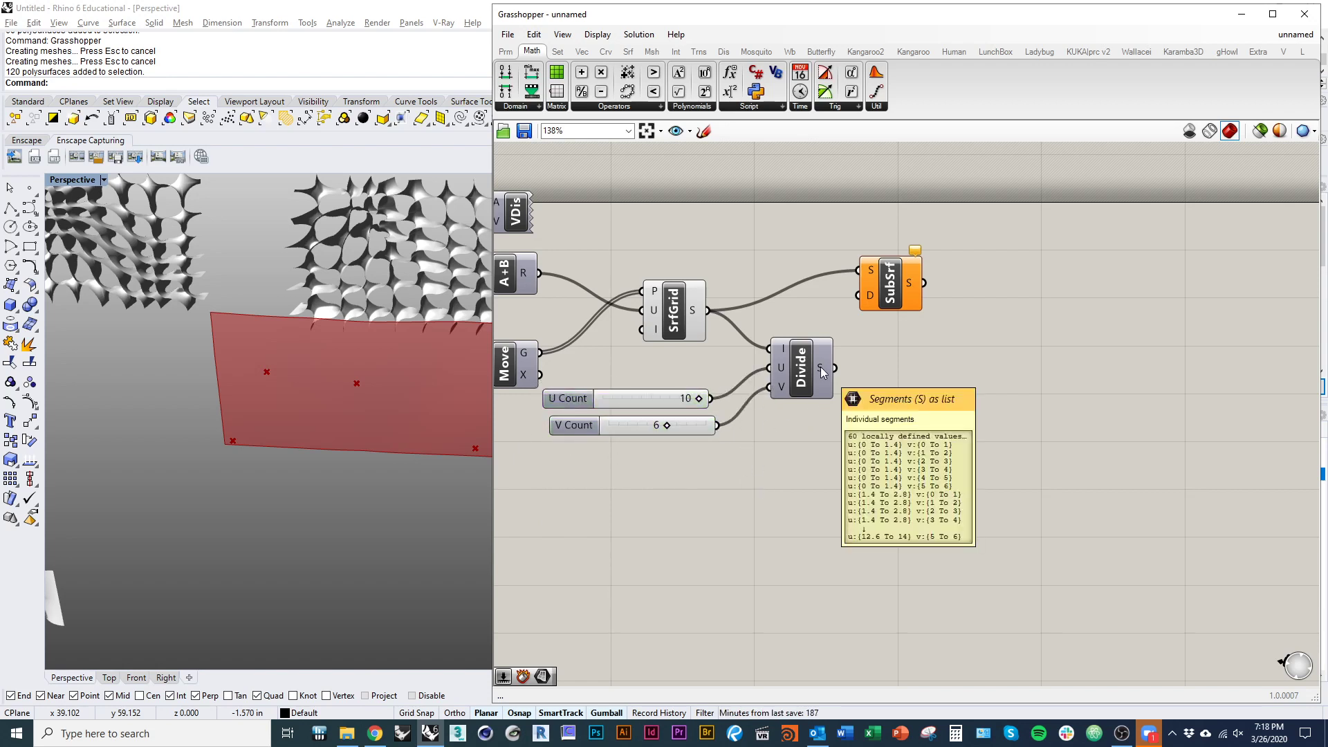
pyautogui.moveTo(891, 284); pyautogui.dragTo(833, 368)
pyautogui.moveTo(759, 335); pyautogui.dragTo(814, 355, button='right')
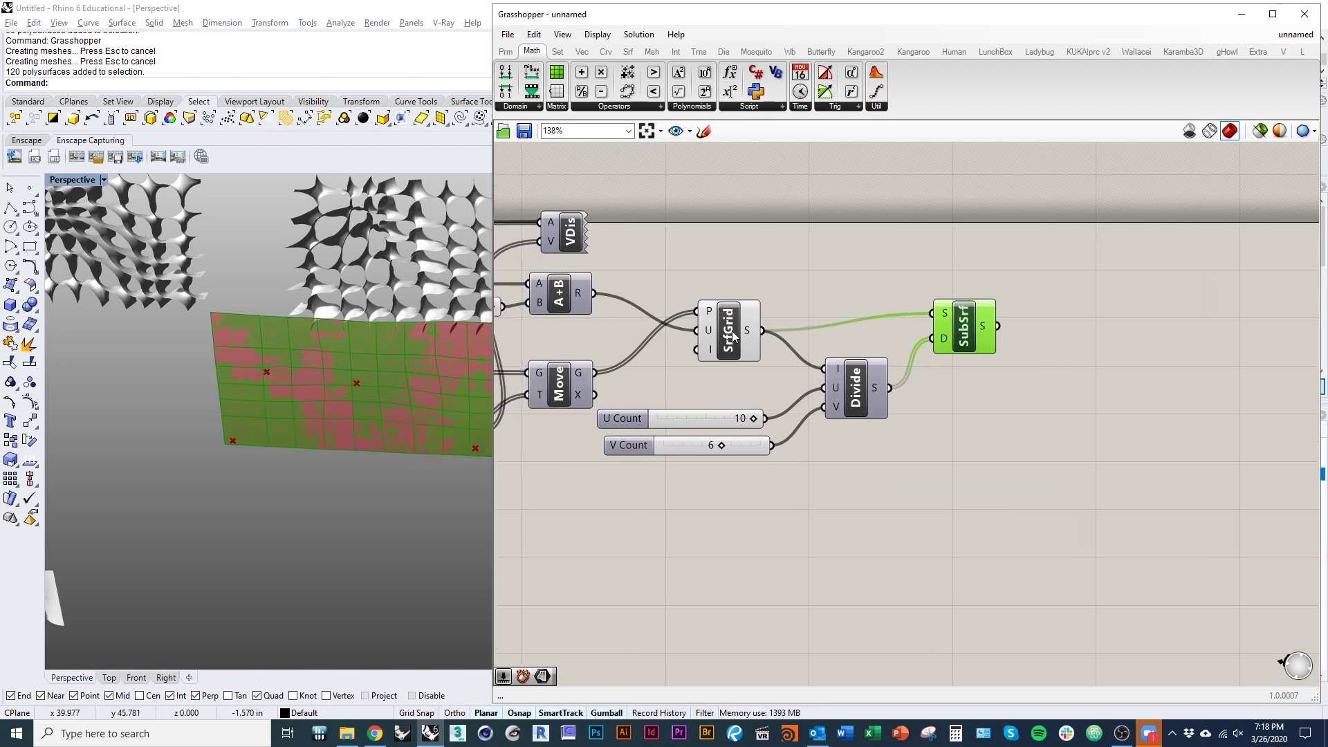
# - Hide the preview of the SrfGrid component so only the subdivided surface panels are drawn
pyautogui.click(731, 331)
pyautogui.middleClick(747, 253)
pyautogui.click(764, 274)
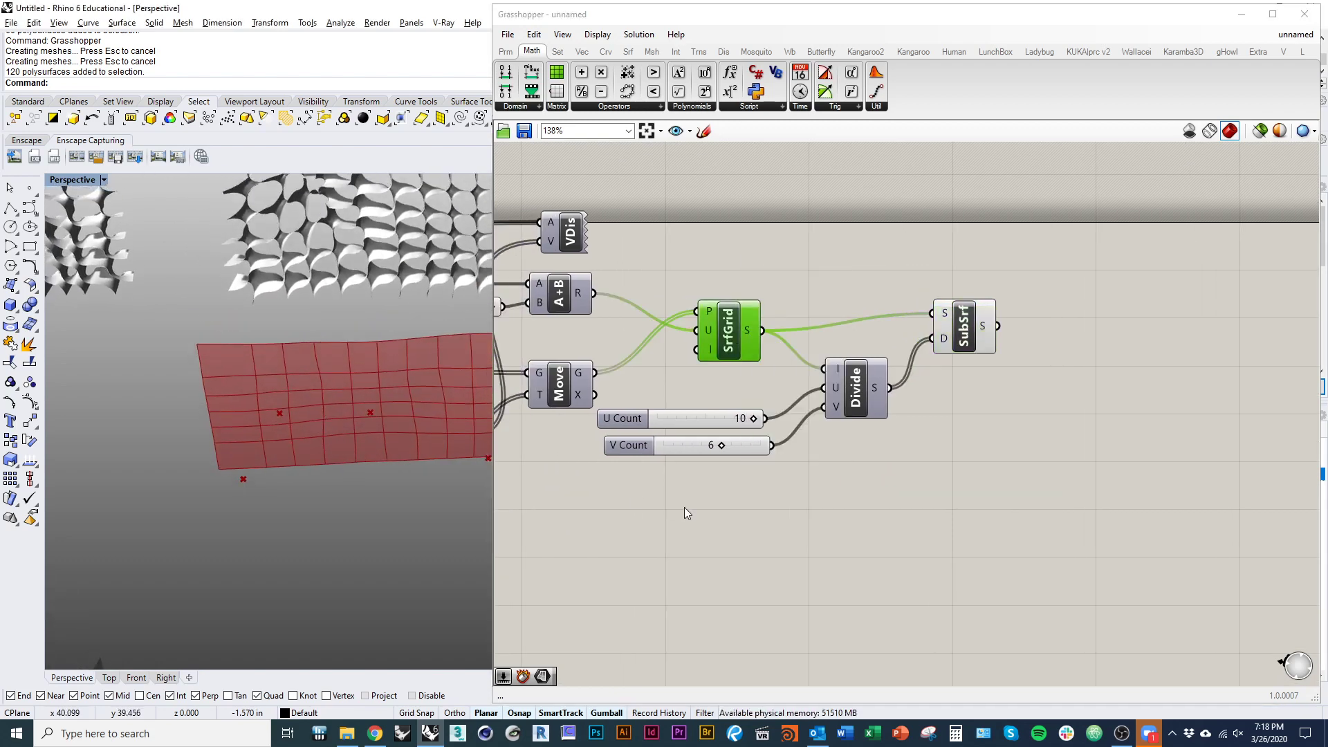
pyautogui.scroll(2, 762, 437)
pyautogui.scroll(2, 795, 443)
pyautogui.scroll(-2, 816, 453)
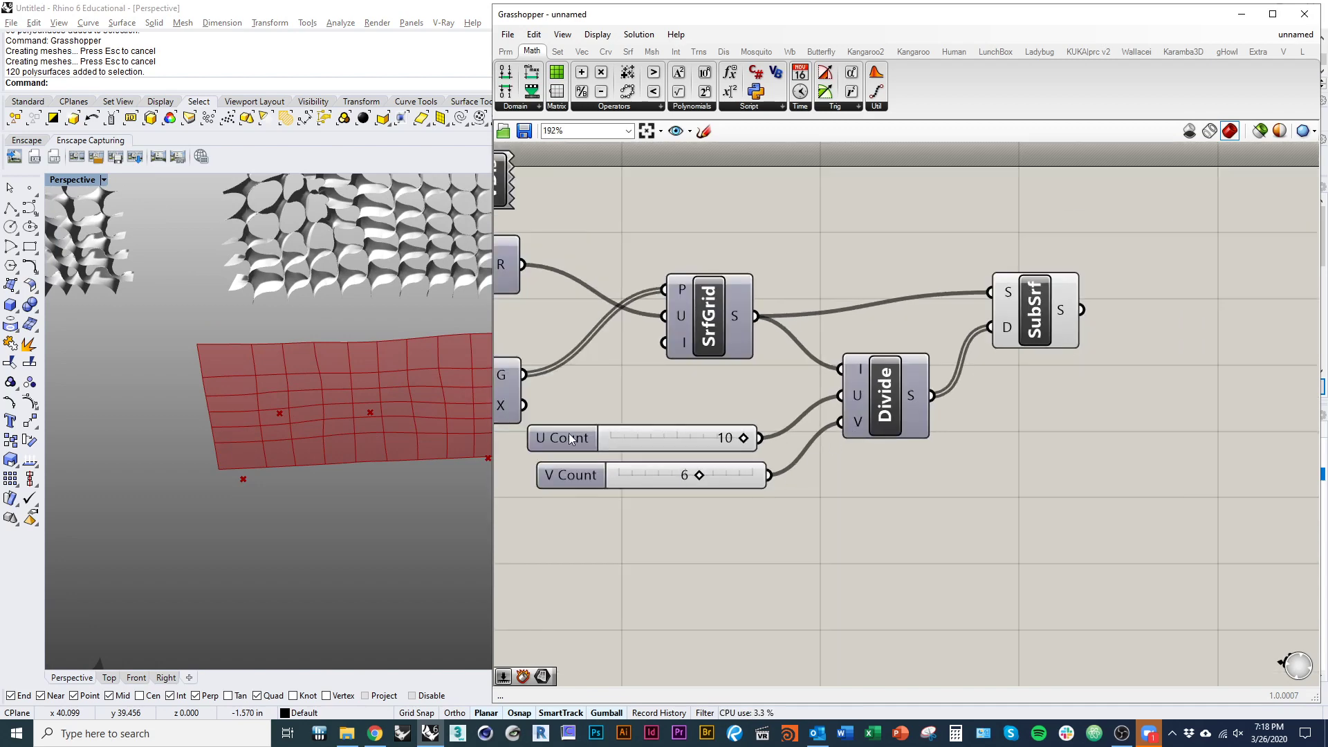
# - Set the V Count slider feeding the Divide component to 5
pyautogui.moveTo(594, 445); pyautogui.dragTo(702, 471, button='right')
pyautogui.moveTo(849, 463); pyautogui.dragTo(773, 511)
pyautogui.moveTo(387, 436); pyautogui.dragTo(225, 463, button='right')
pyautogui.scroll(-7, 132, 396)
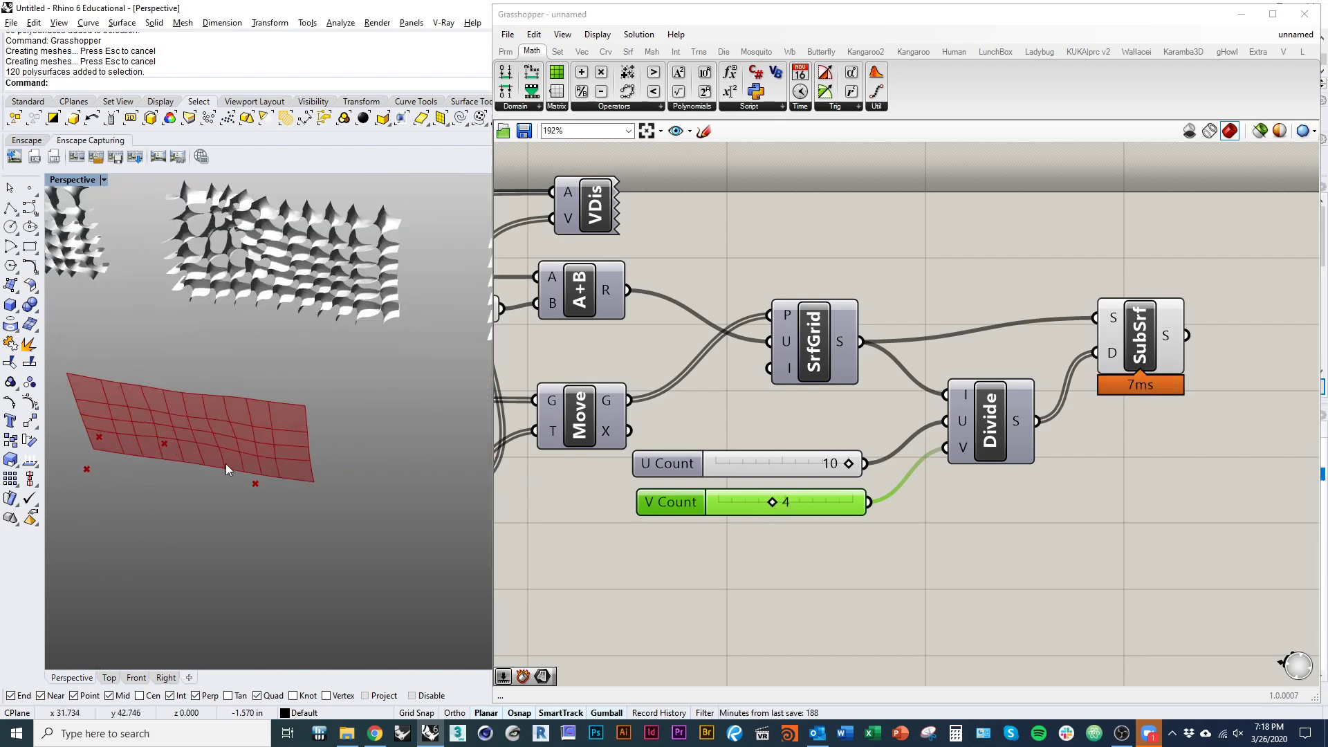
pyautogui.moveTo(761, 480); pyautogui.dragTo(974, 500, button='right')
pyautogui.moveTo(985, 526); pyautogui.dragTo(996, 522)
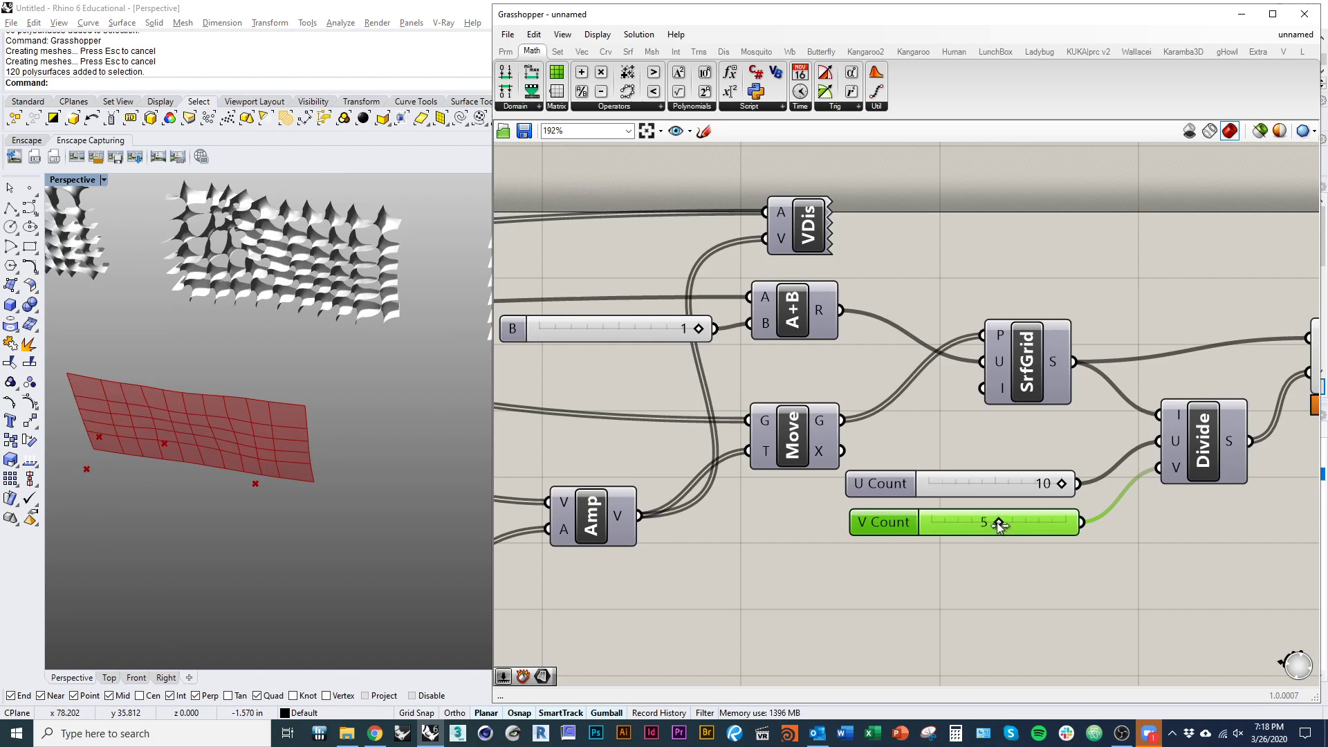
pyautogui.moveTo(848, 463); pyautogui.dragTo(677, 461, button='right')
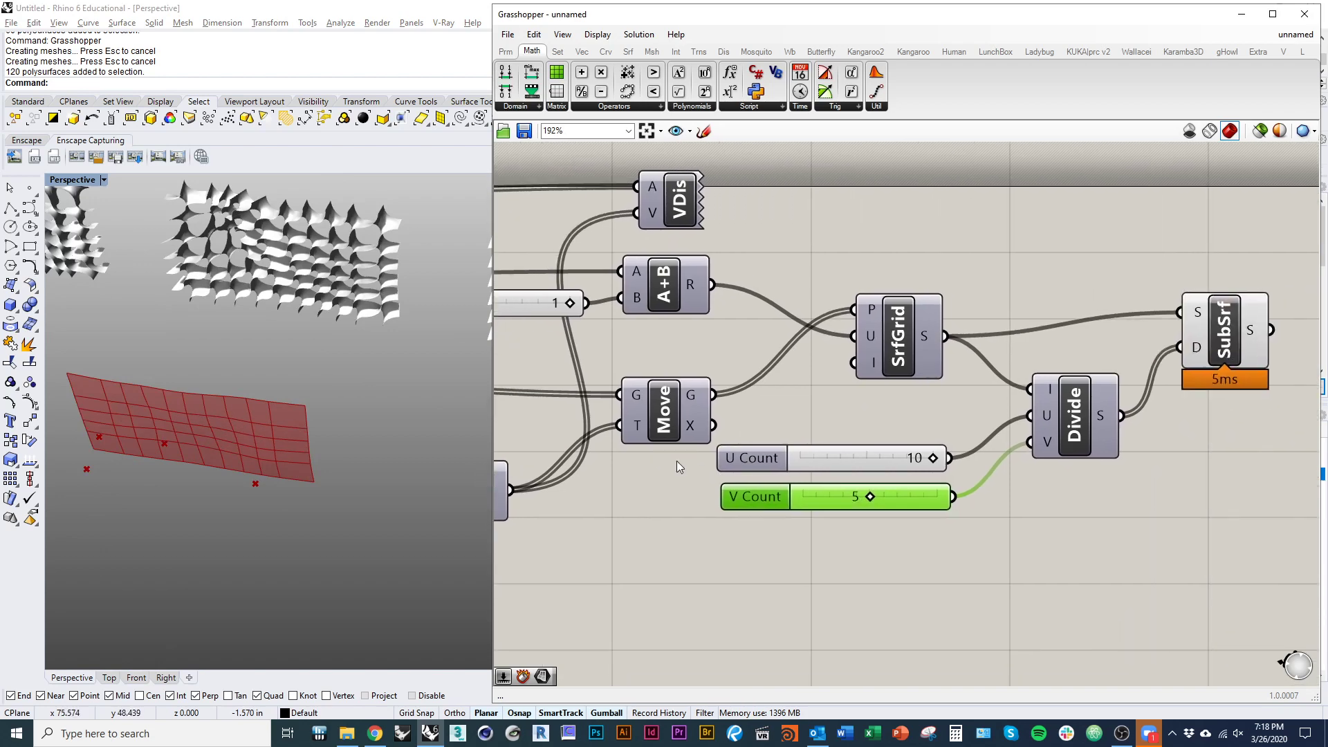
# - Reposition the Divide component slightly between SrfGrid and SubSrf
pyautogui.scroll(-2, 677, 461)
pyautogui.moveTo(940, 491); pyautogui.dragTo(844, 484, button='right')
pyautogui.click(855, 415)
pyautogui.moveTo(861, 445); pyautogui.dragTo(854, 434)
# - Add a Deconstruct Brep component after SubSrf
pyautogui.moveTo(956, 490); pyautogui.dragTo(808, 485, button='right')
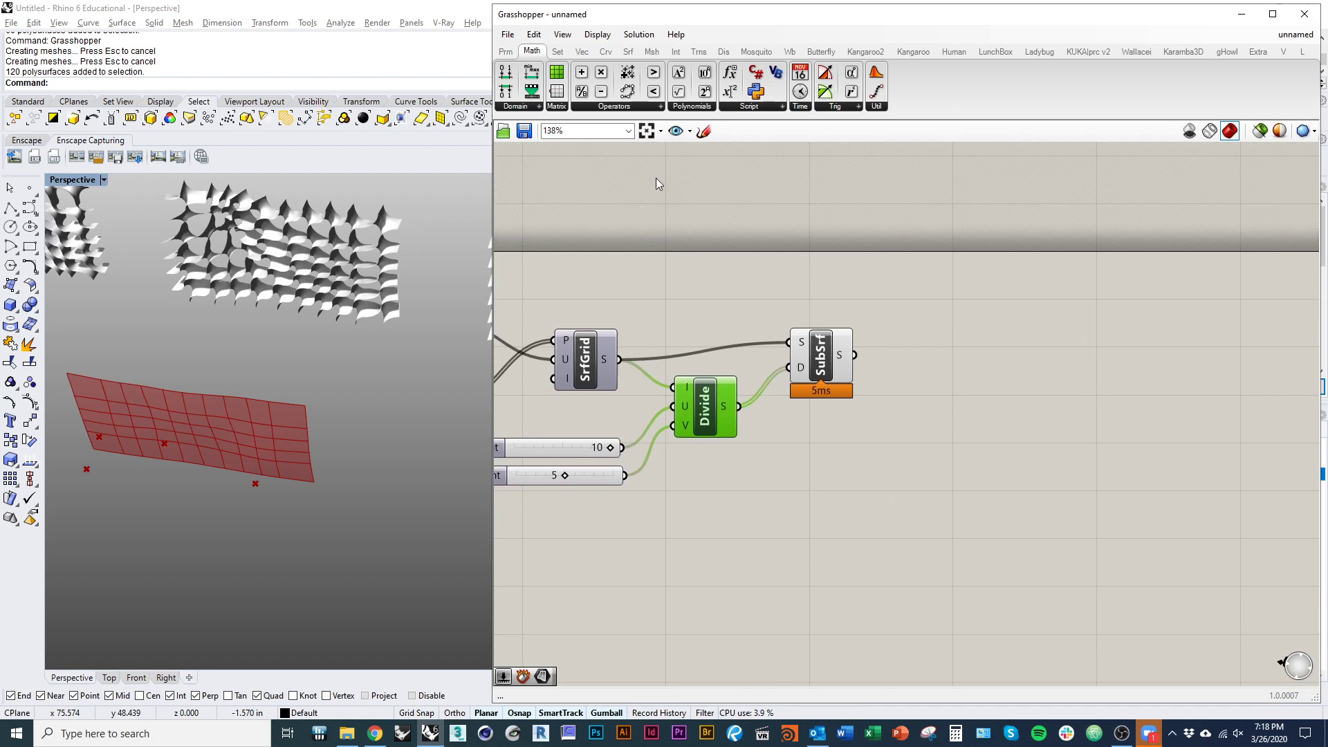
pyautogui.click(627, 52)
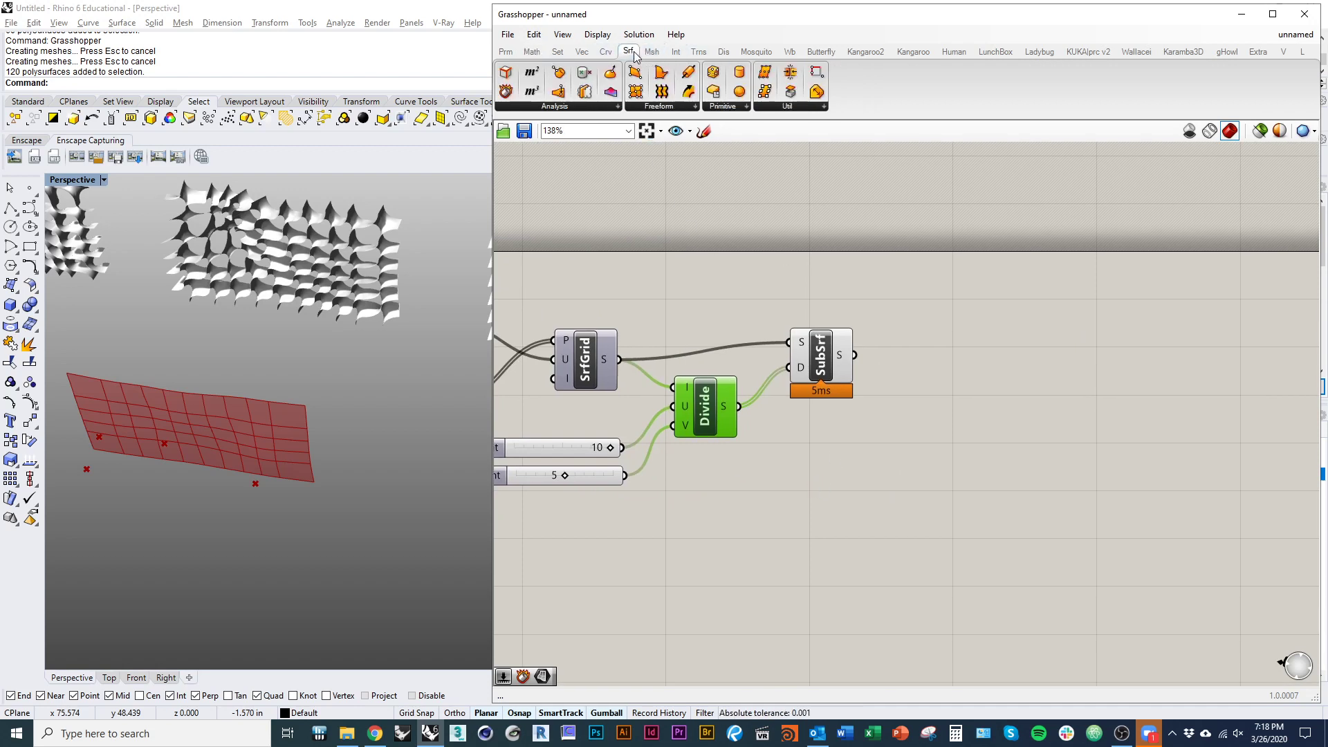
pyautogui.click(564, 108)
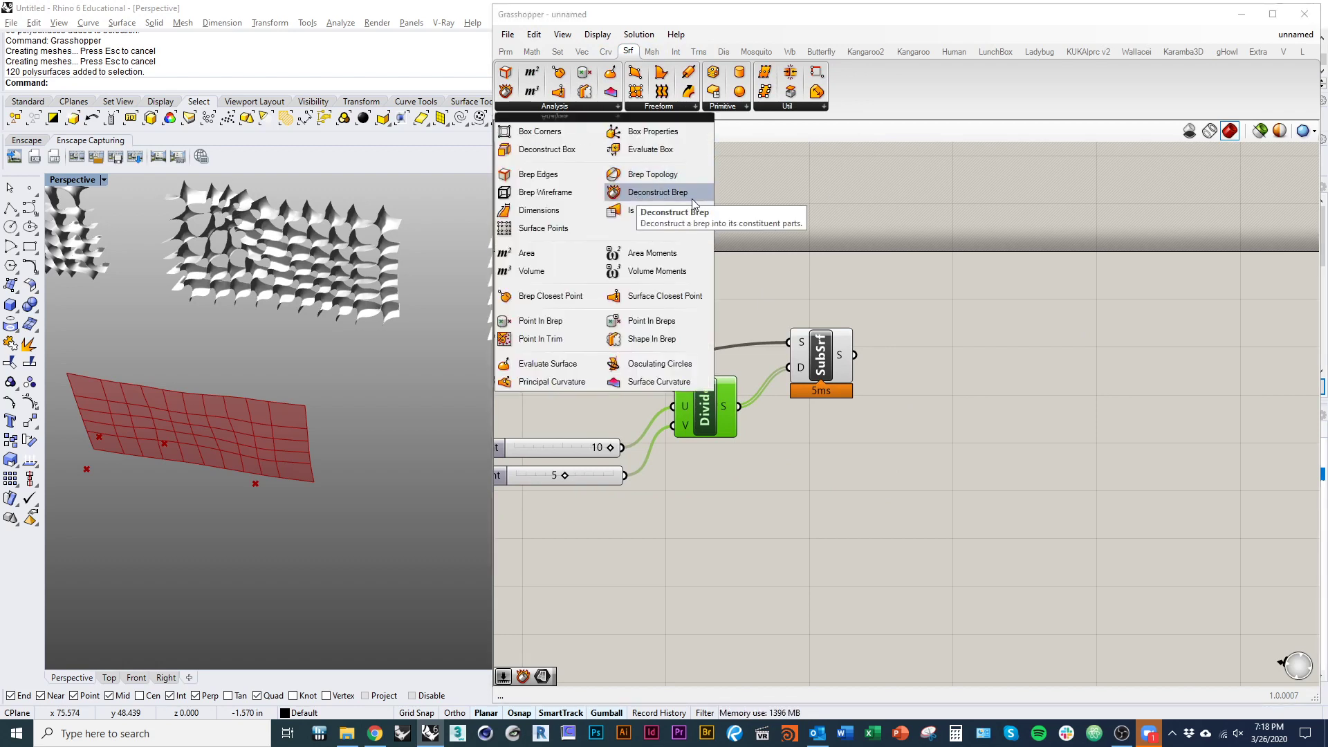
pyautogui.click(632, 199)
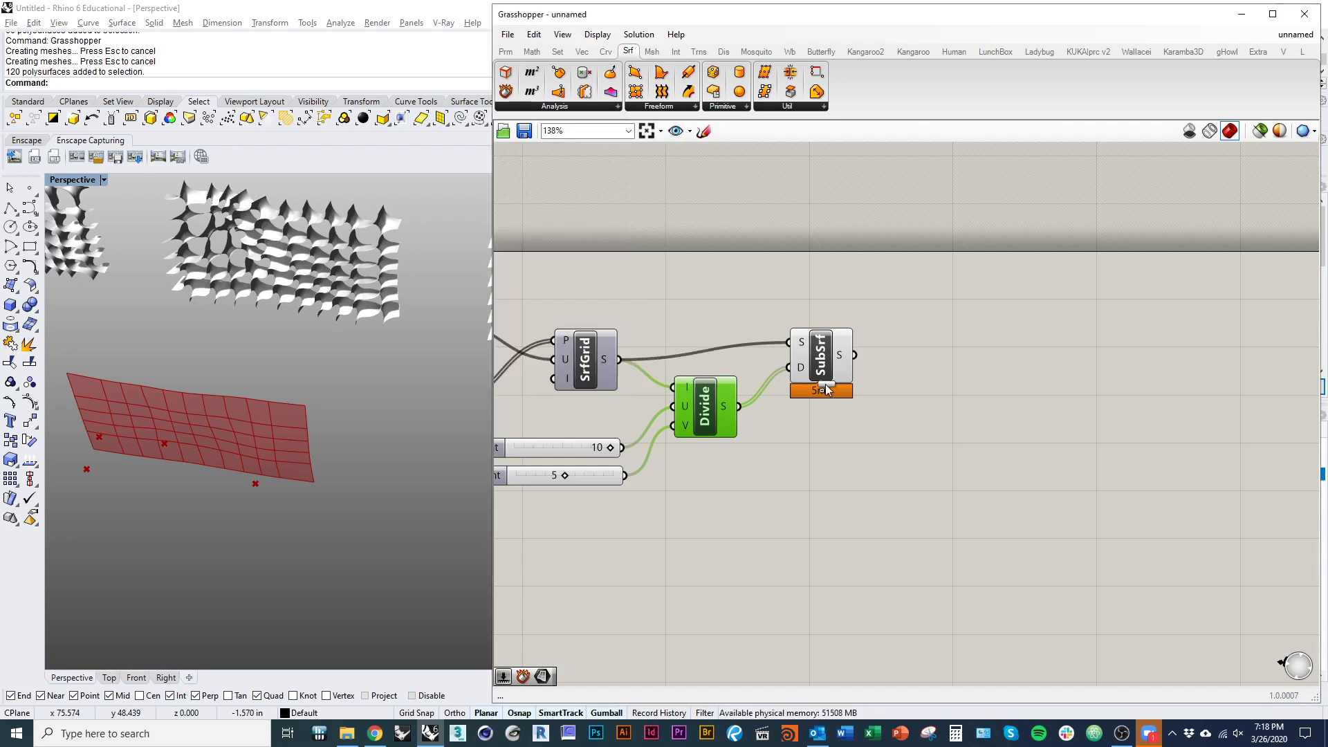
pyautogui.click(960, 361)
pyautogui.click(964, 378)
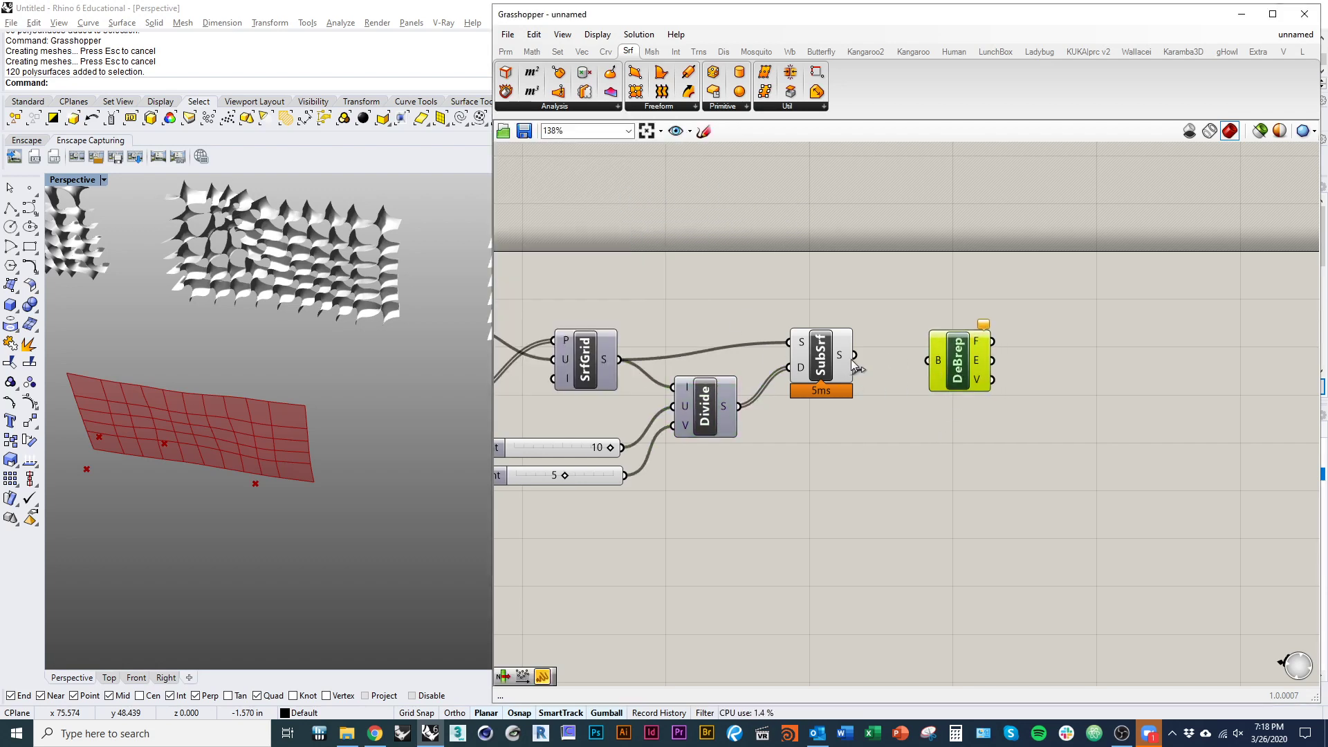
# - Connect the SubSrf surface output to DeBrep's brep input
pyautogui.moveTo(855, 362); pyautogui.dragTo(788, 344, button='right')
pyautogui.moveTo(774, 339)
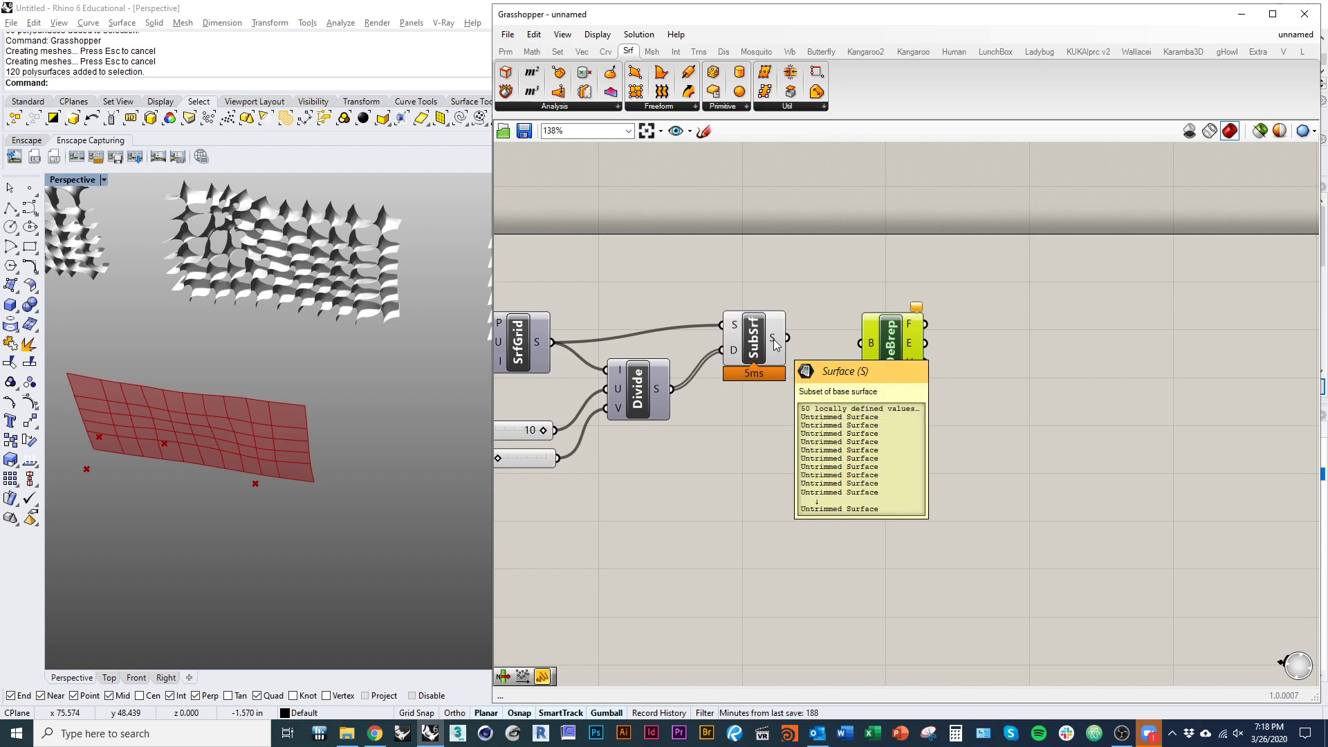
pyautogui.scroll(3, 271, 407)
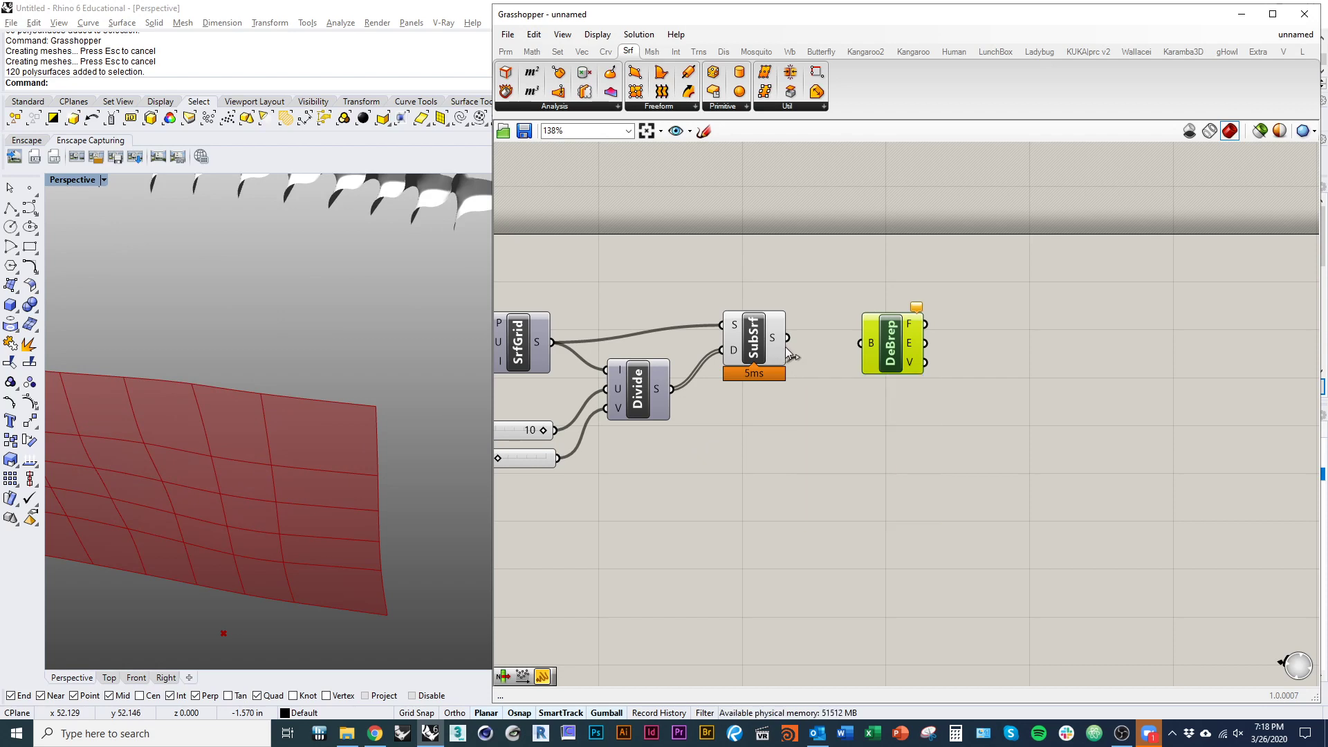
pyautogui.moveTo(787, 341); pyautogui.dragTo(861, 342)
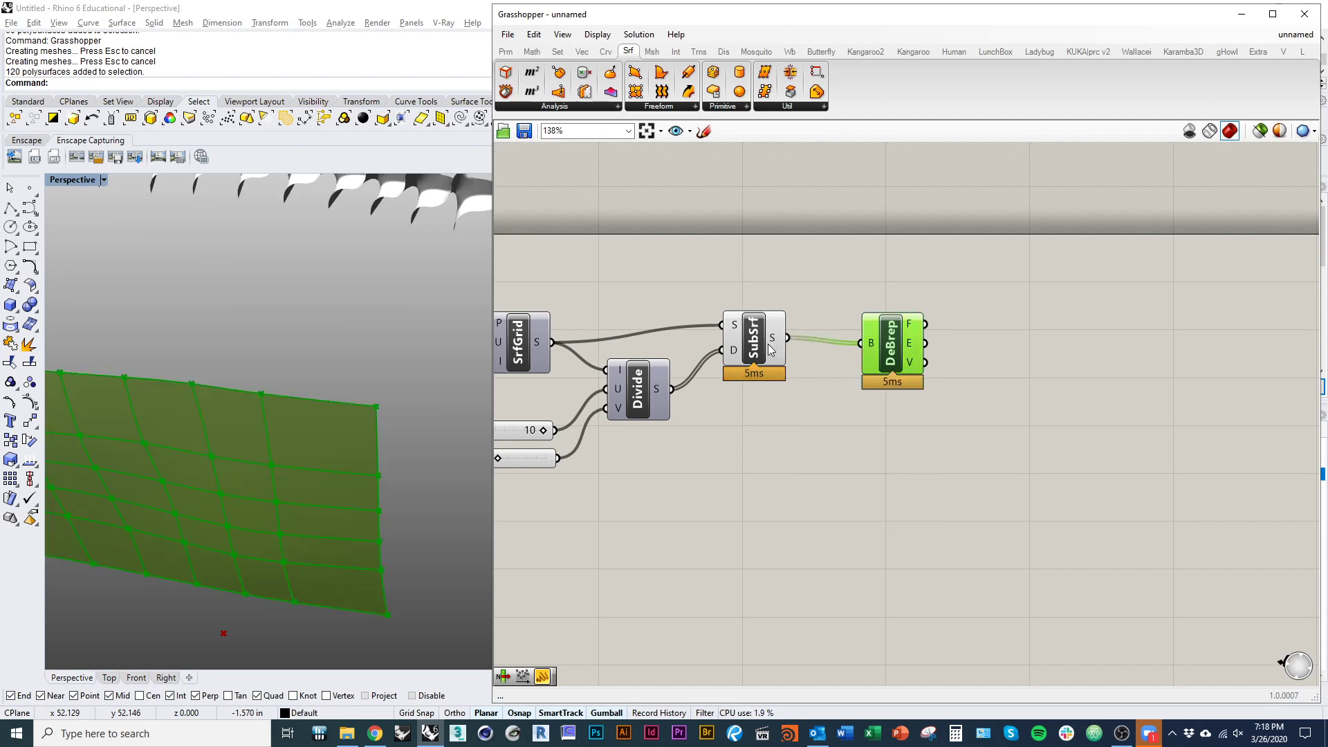
pyautogui.moveTo(899, 409); pyautogui.dragTo(880, 438, button='right')
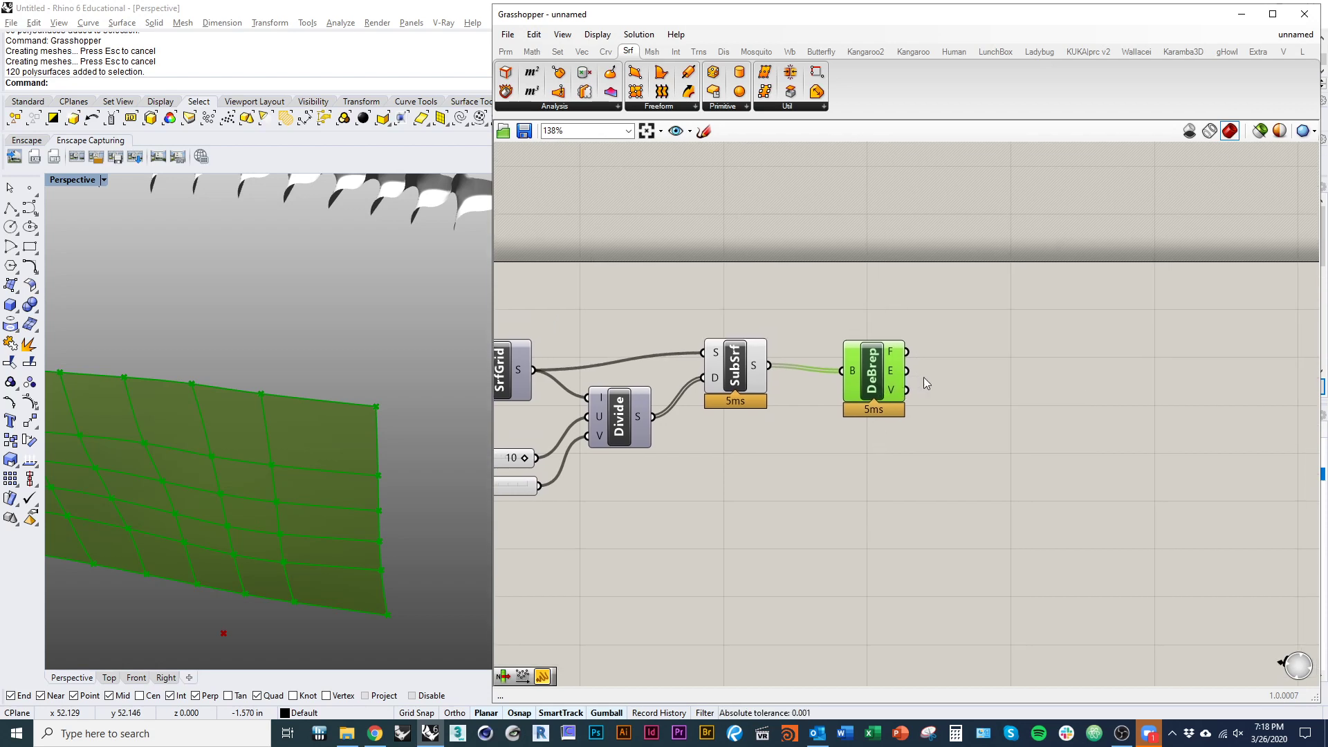
pyautogui.moveTo(892, 366); pyautogui.dragTo(856, 368, button='right')
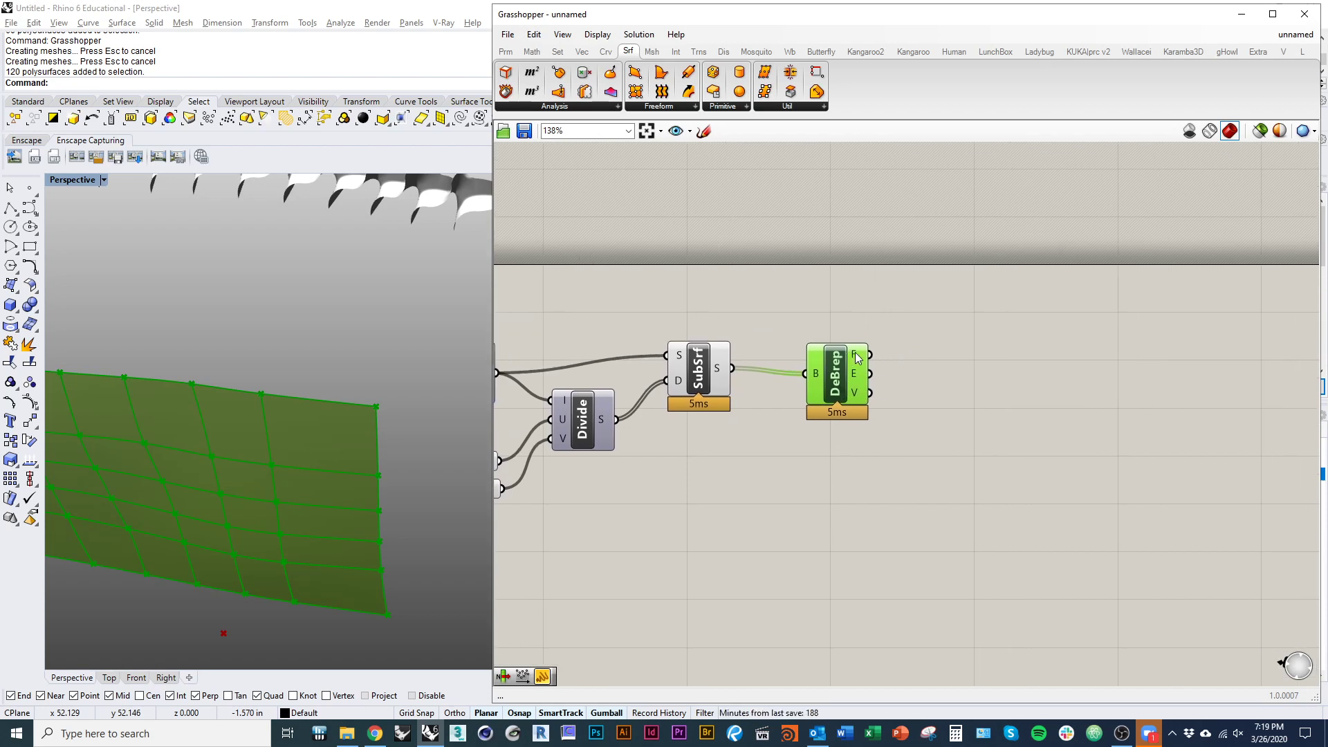
pyautogui.moveTo(855, 355)
# - Hide the preview of the SubSrf component
pyautogui.moveTo(704, 422); pyautogui.dragTo(779, 467, button='right')
pyautogui.click(783, 417)
pyautogui.middleClick(776, 345)
pyautogui.click(789, 356)
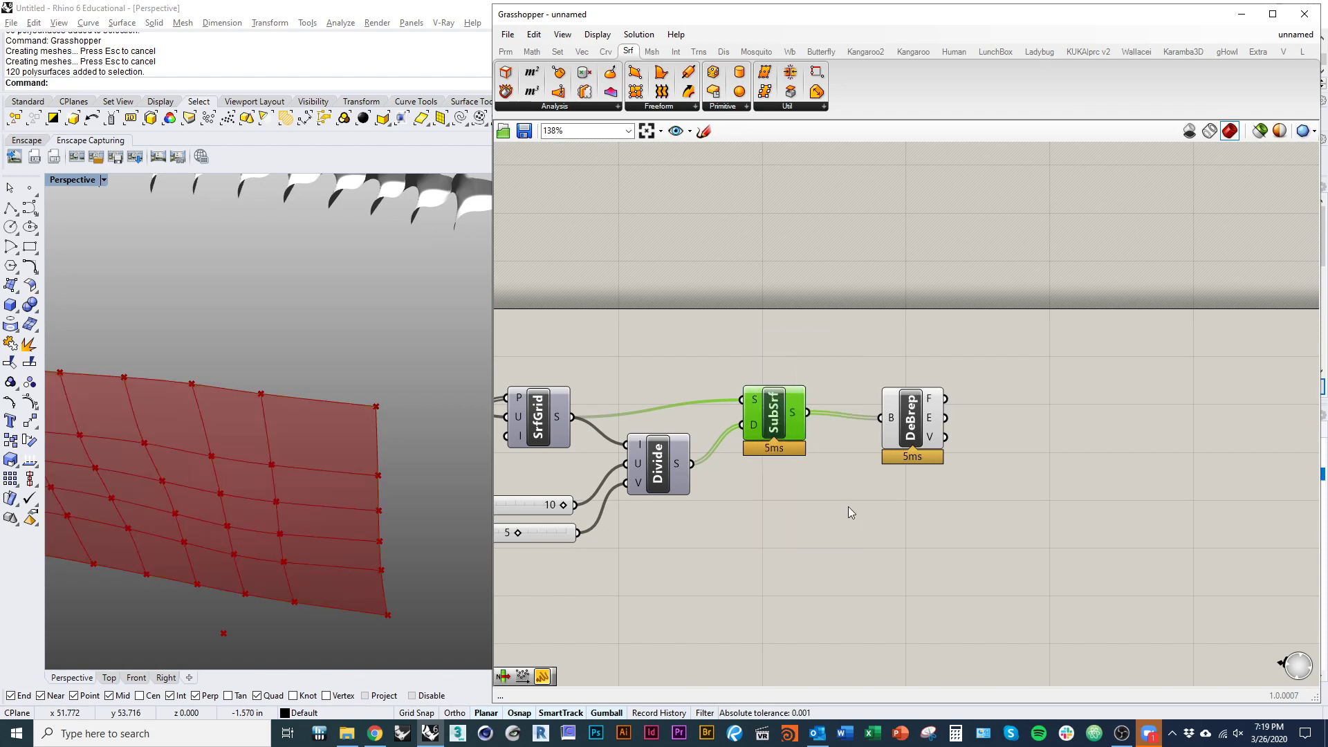
pyautogui.click(849, 511)
pyautogui.moveTo(757, 519); pyautogui.dragTo(823, 484, button='right')
pyautogui.click(852, 388)
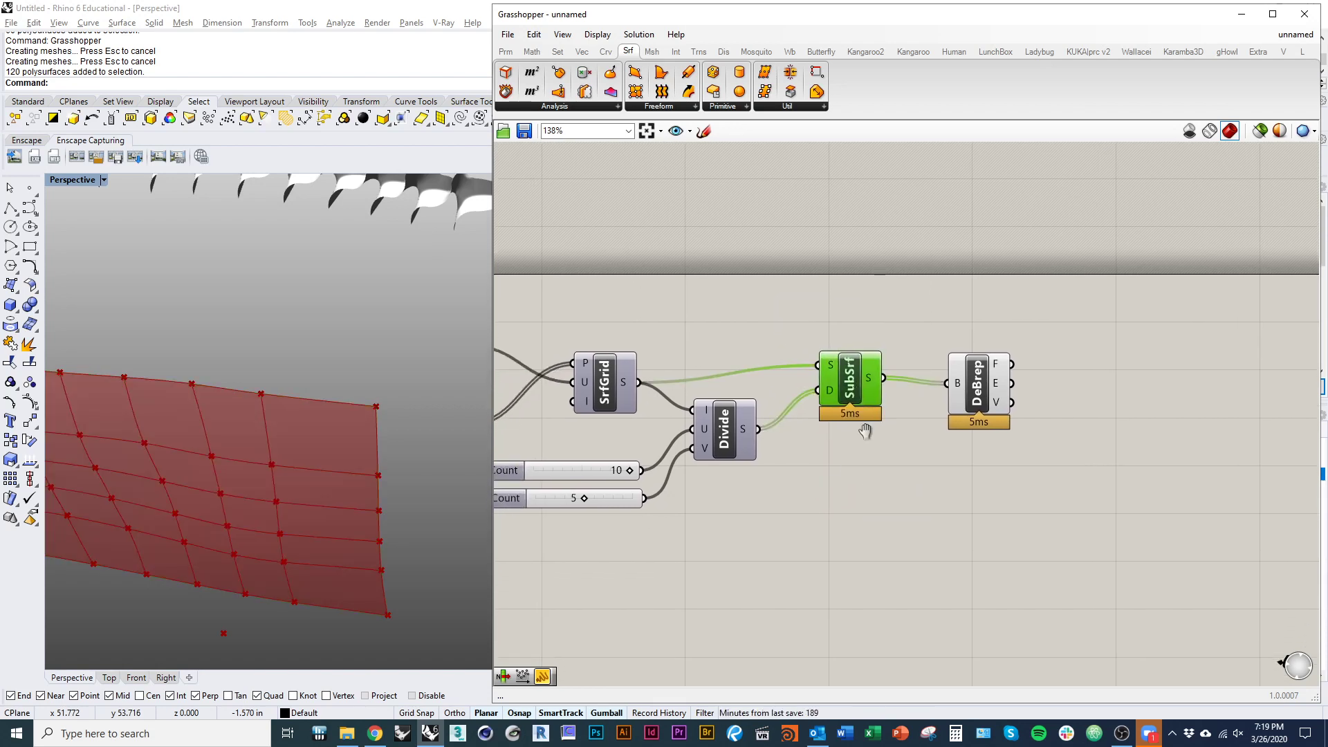
pyautogui.moveTo(854, 383); pyautogui.dragTo(716, 416, button='right')
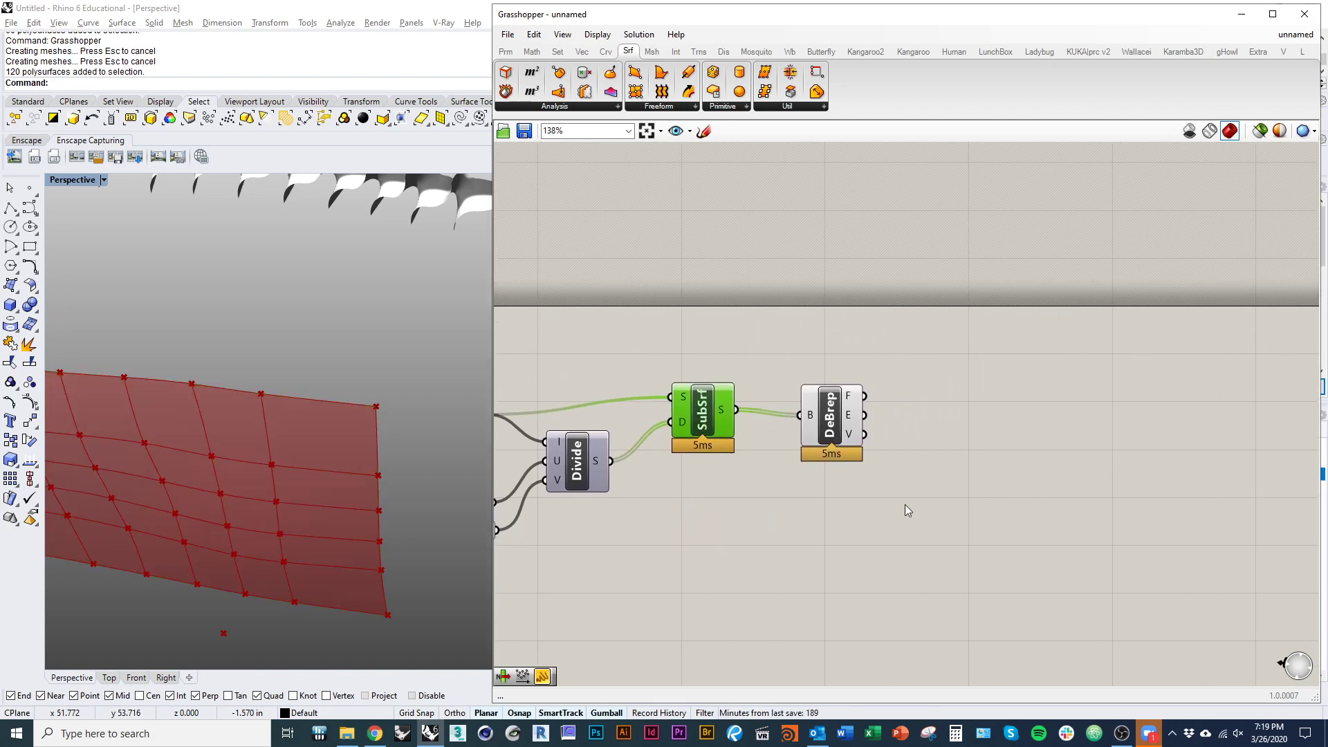
# - Add an Evaluate Surface component after DeBrep
pyautogui.scroll(-3, 909, 510)
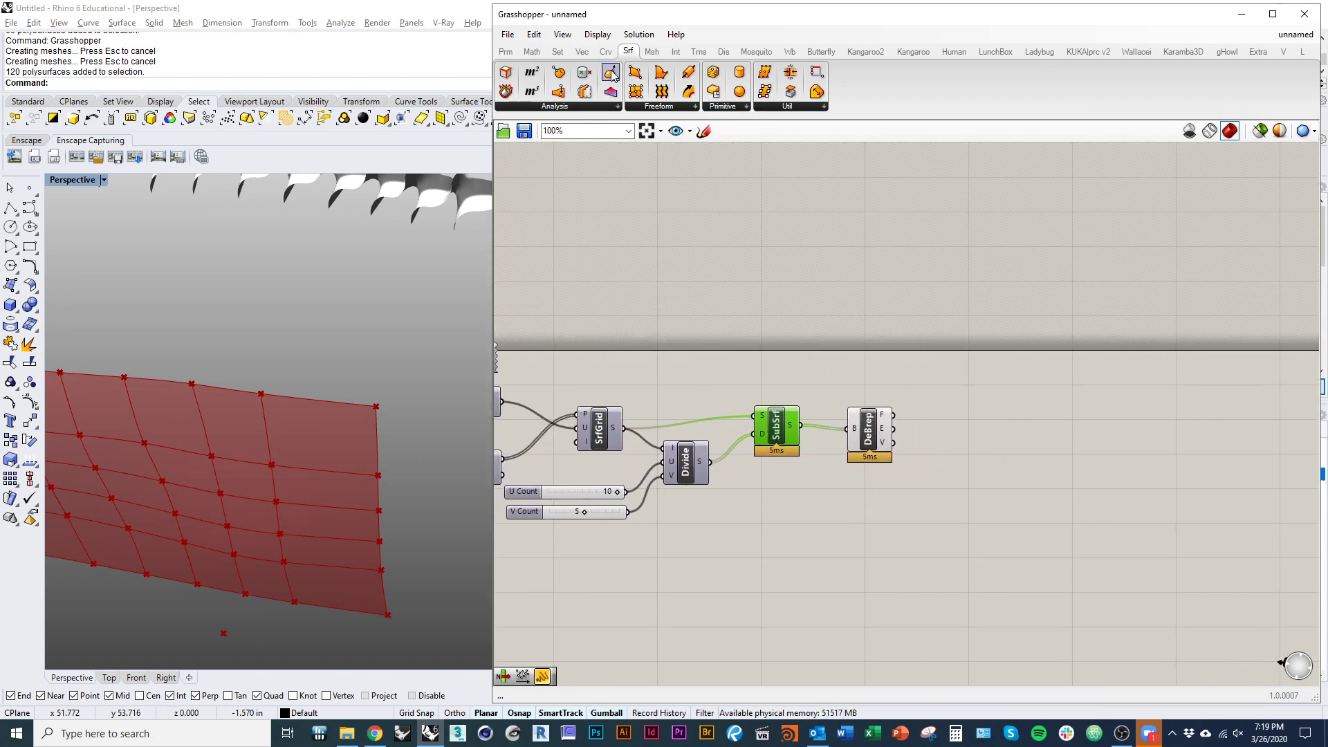
pyautogui.click(612, 107)
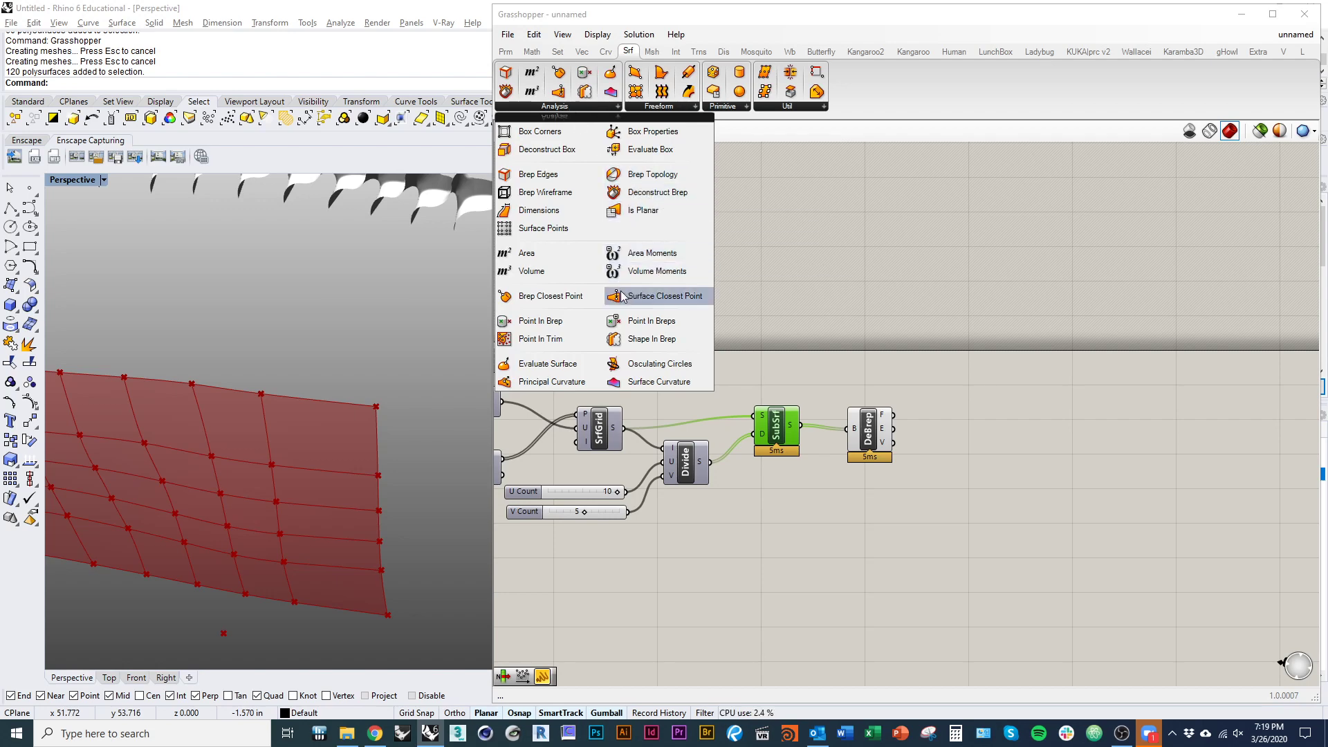
pyautogui.click(573, 365)
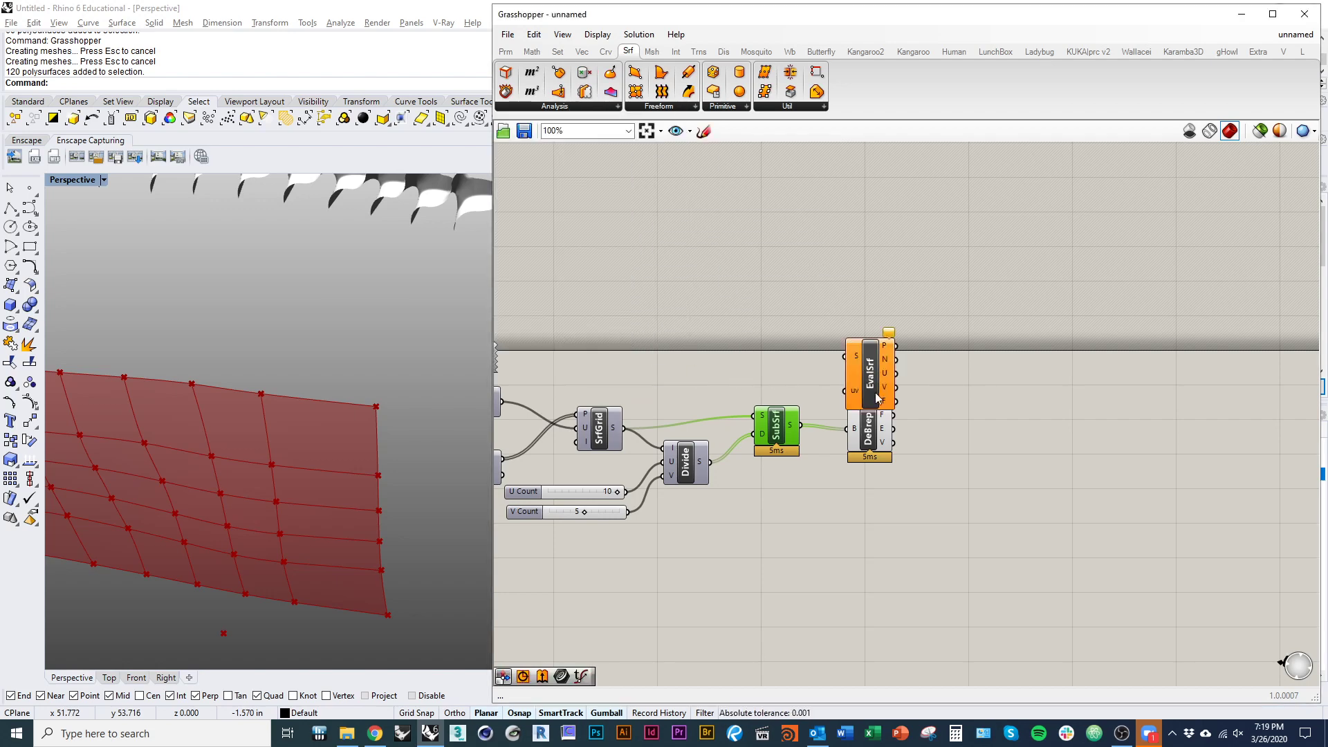
pyautogui.click(969, 394)
pyautogui.scroll(3, 1017, 438)
pyautogui.moveTo(806, 419); pyautogui.dragTo(727, 421, button='right')
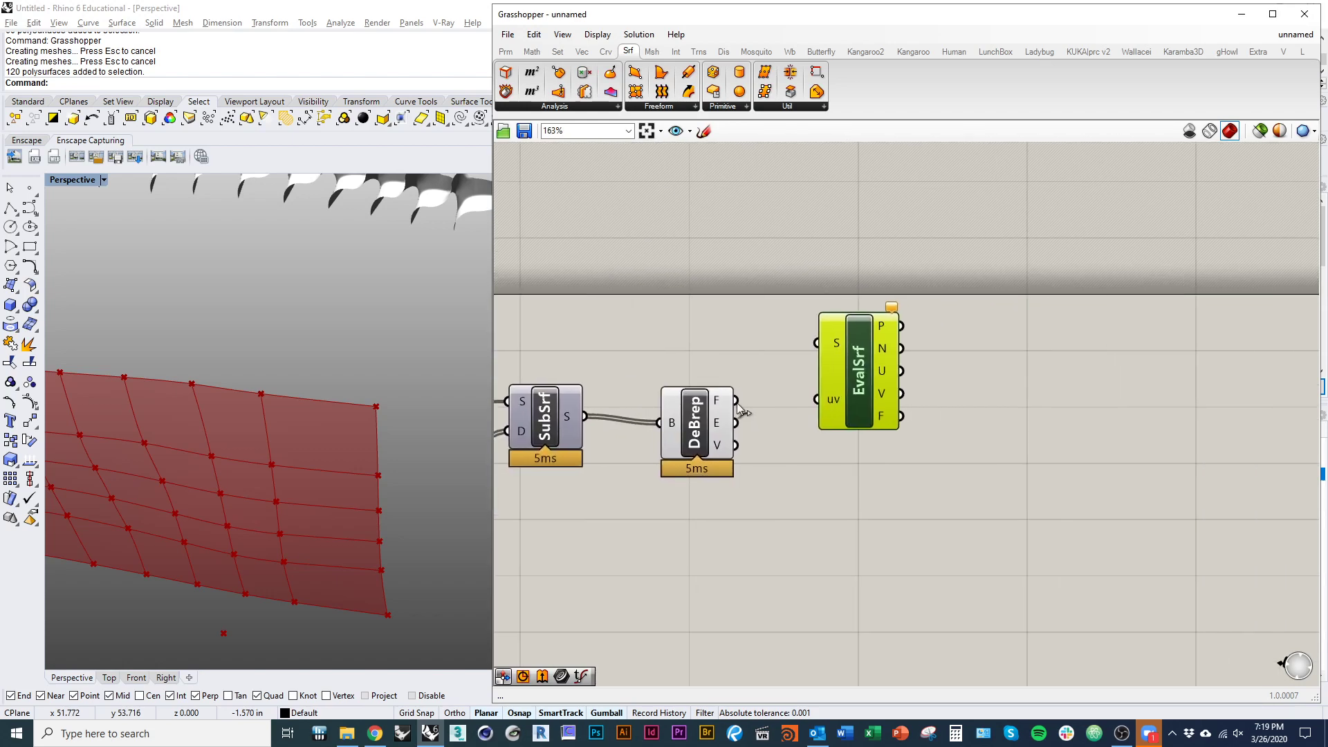
# - Connect DeBrep's faces output to EvalSrf's surface input and reparameterize that input, spacing EvalSrf further from DeBrep
pyautogui.moveTo(735, 399); pyautogui.dragTo(773, 335)
pyautogui.moveTo(813, 346); pyautogui.dragTo(815, 344)
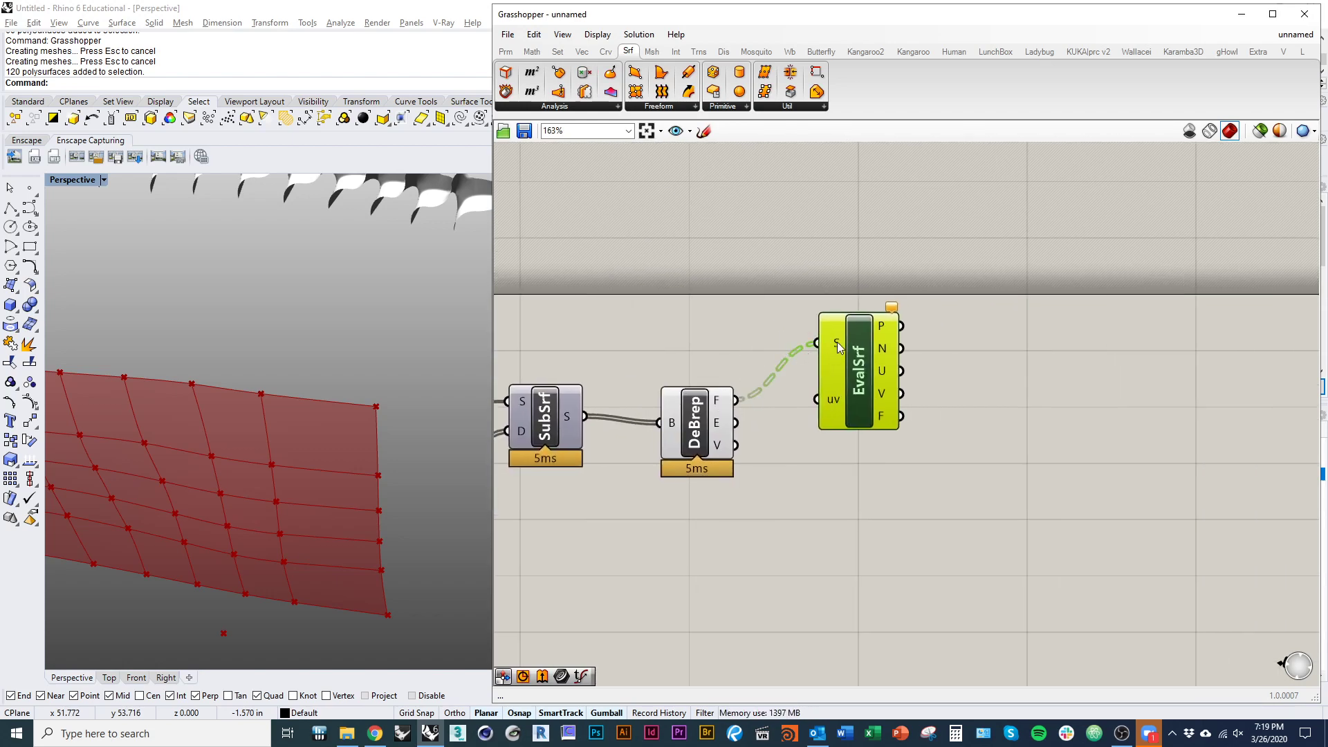
pyautogui.moveTo(865, 393); pyautogui.dragTo(952, 412)
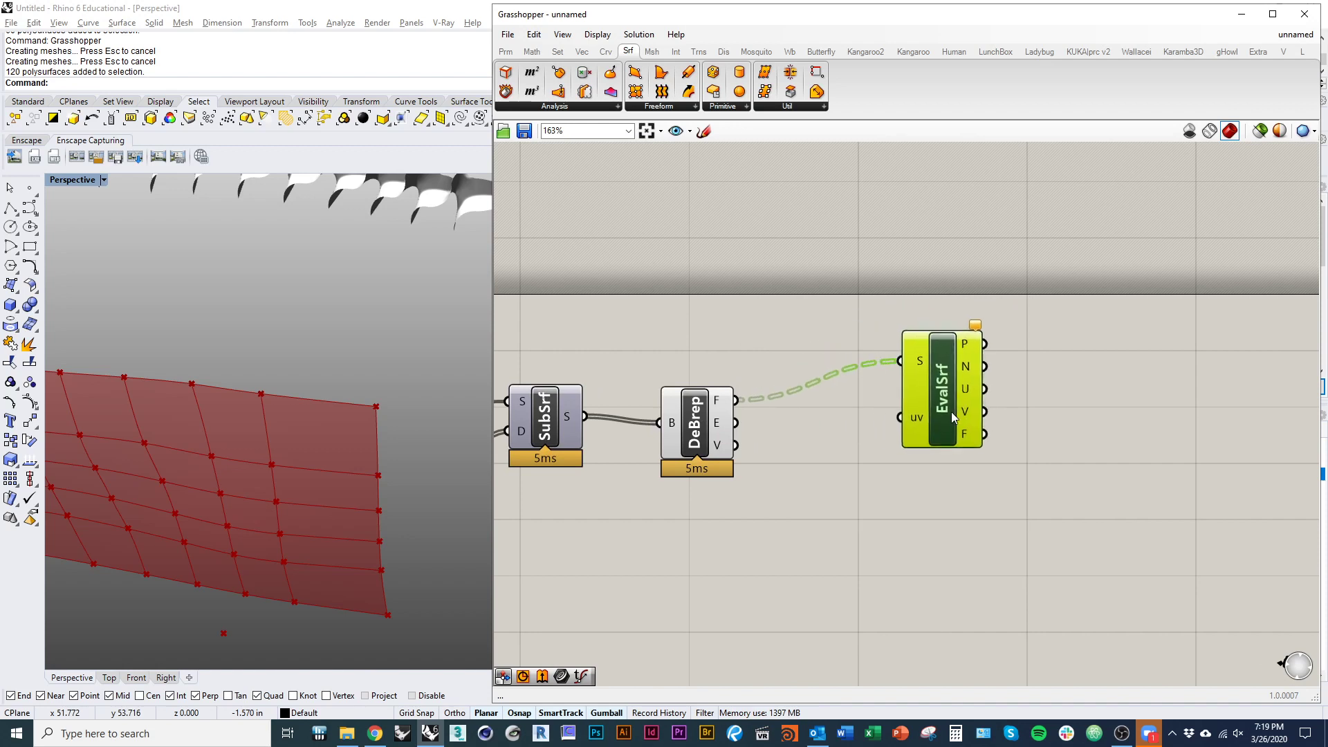
pyautogui.rightClick(920, 365)
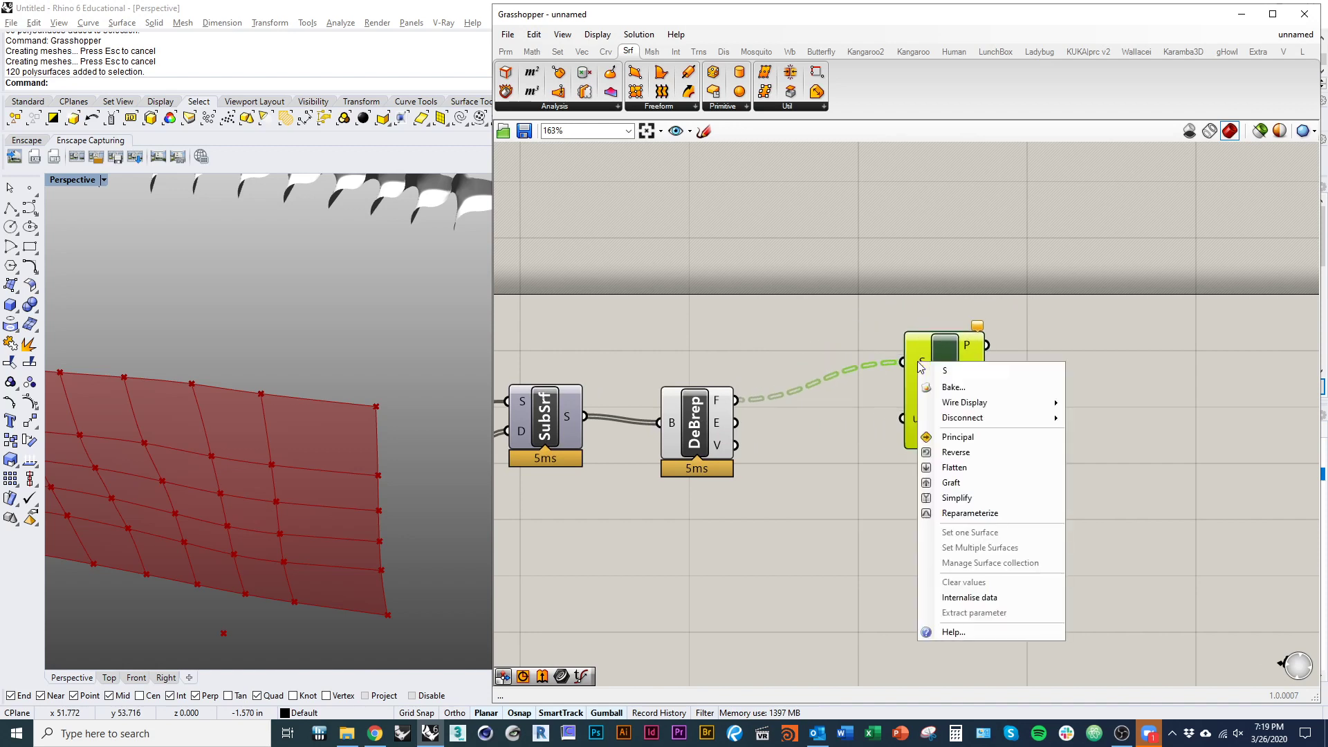
pyautogui.click(970, 514)
pyautogui.moveTo(743, 258); pyautogui.dragTo(753, 287, button='right')
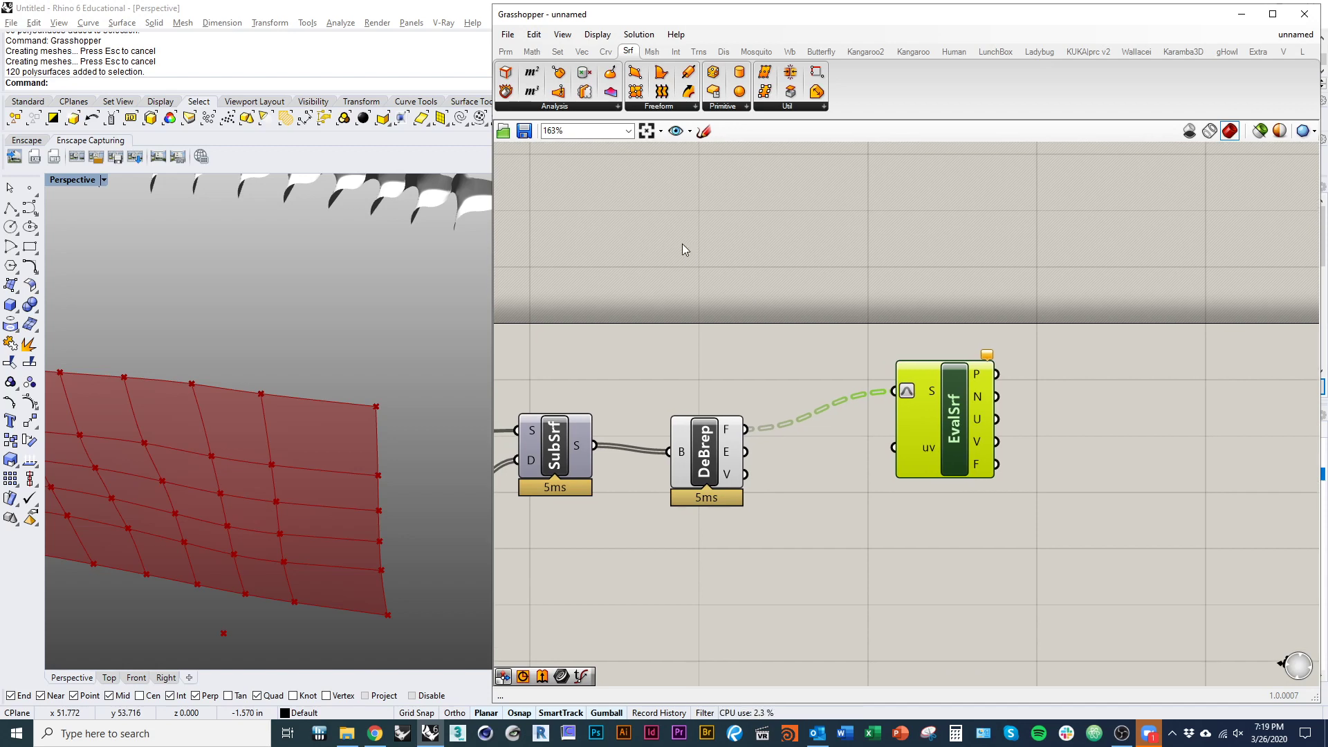
# - Add an MD Slider above DeBrep, shrink it, and connect its 0.5 ; 0.5 output to EvalSrf's uv input
pyautogui.click(507, 52)
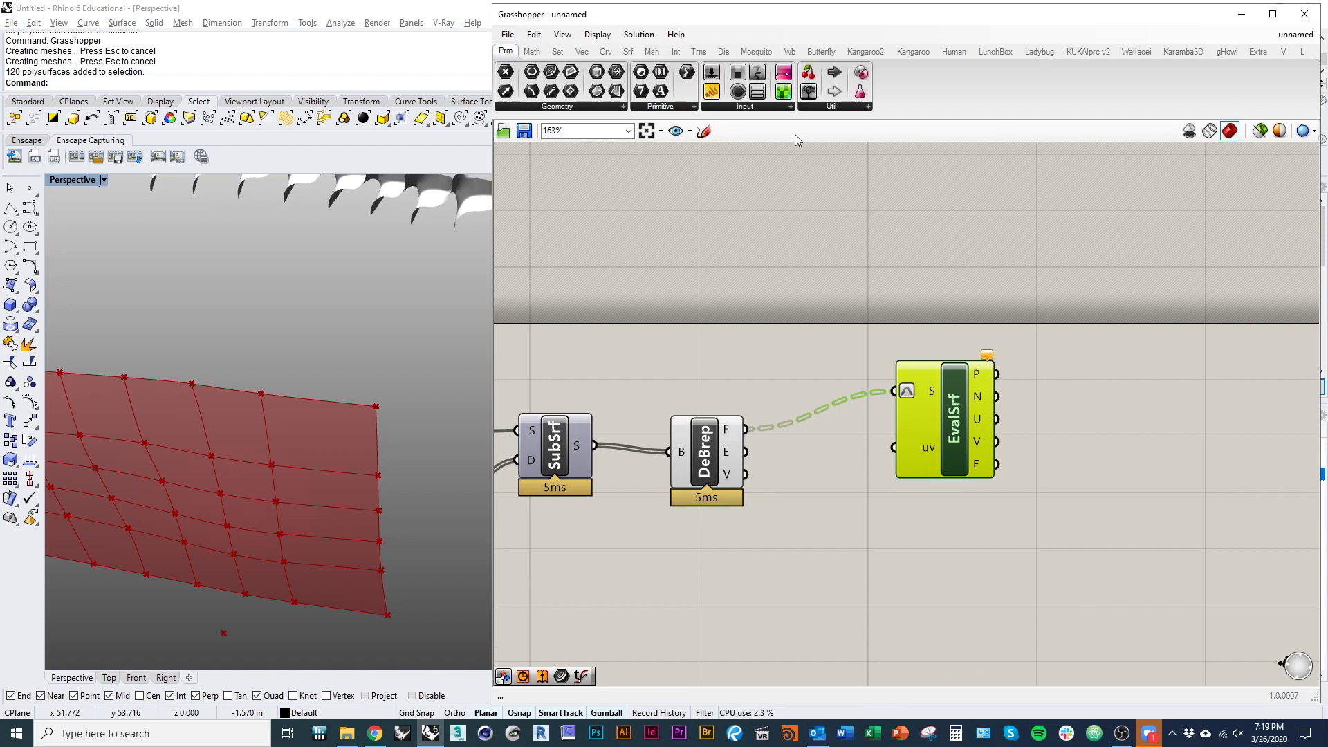
pyautogui.click(747, 107)
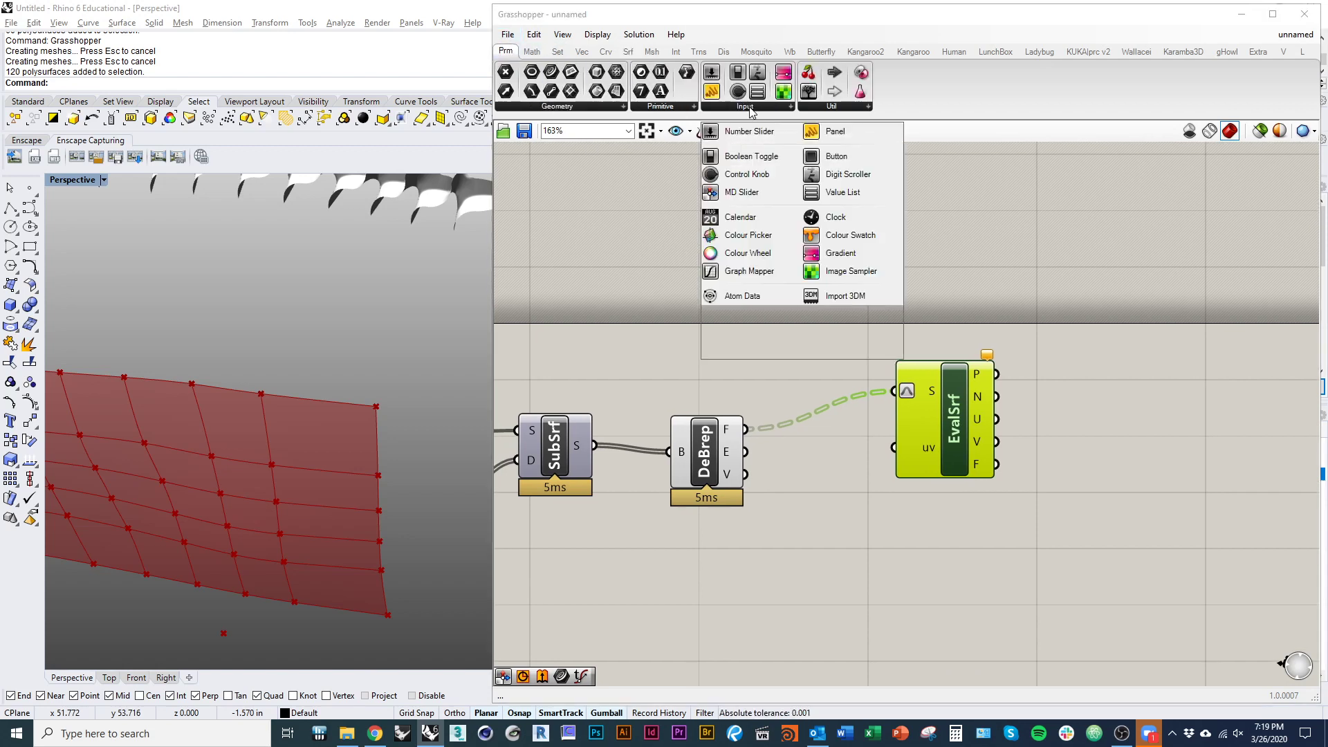
pyautogui.click(751, 192)
pyautogui.click(787, 321)
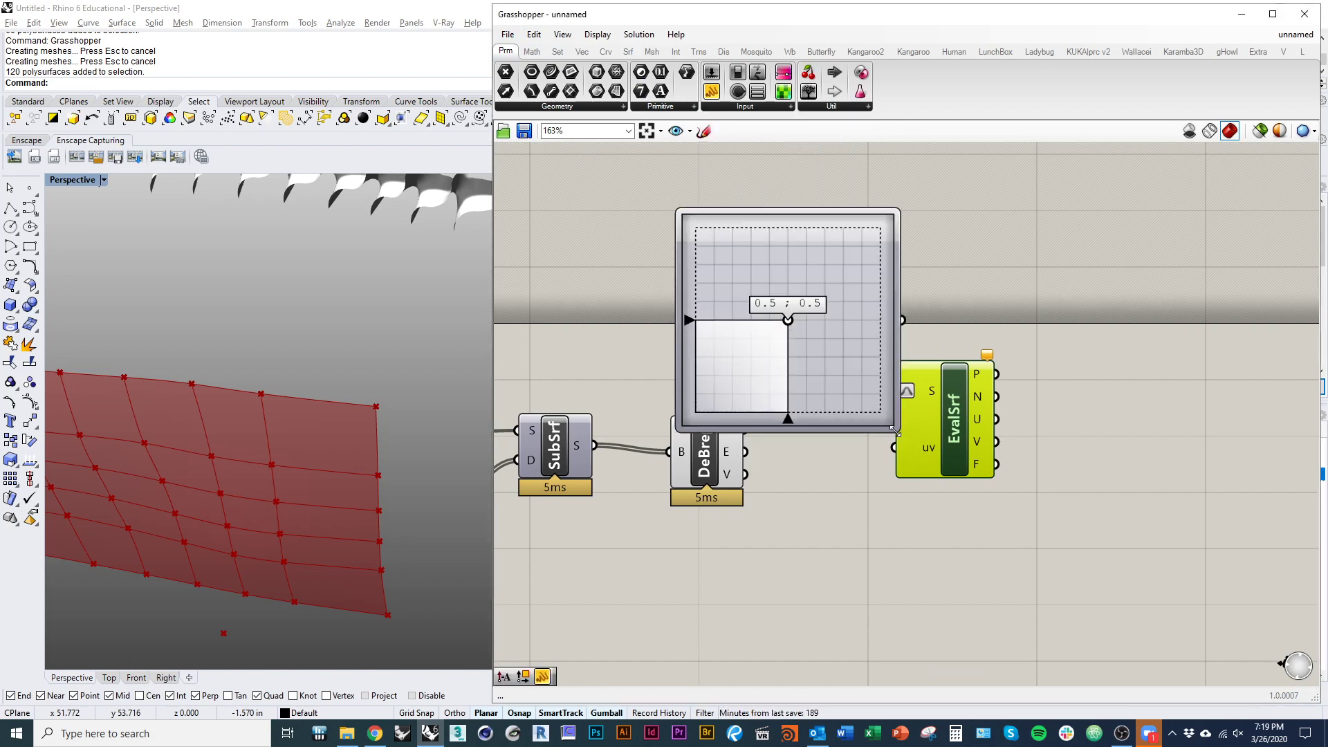
pyautogui.moveTo(895, 432); pyautogui.dragTo(764, 386)
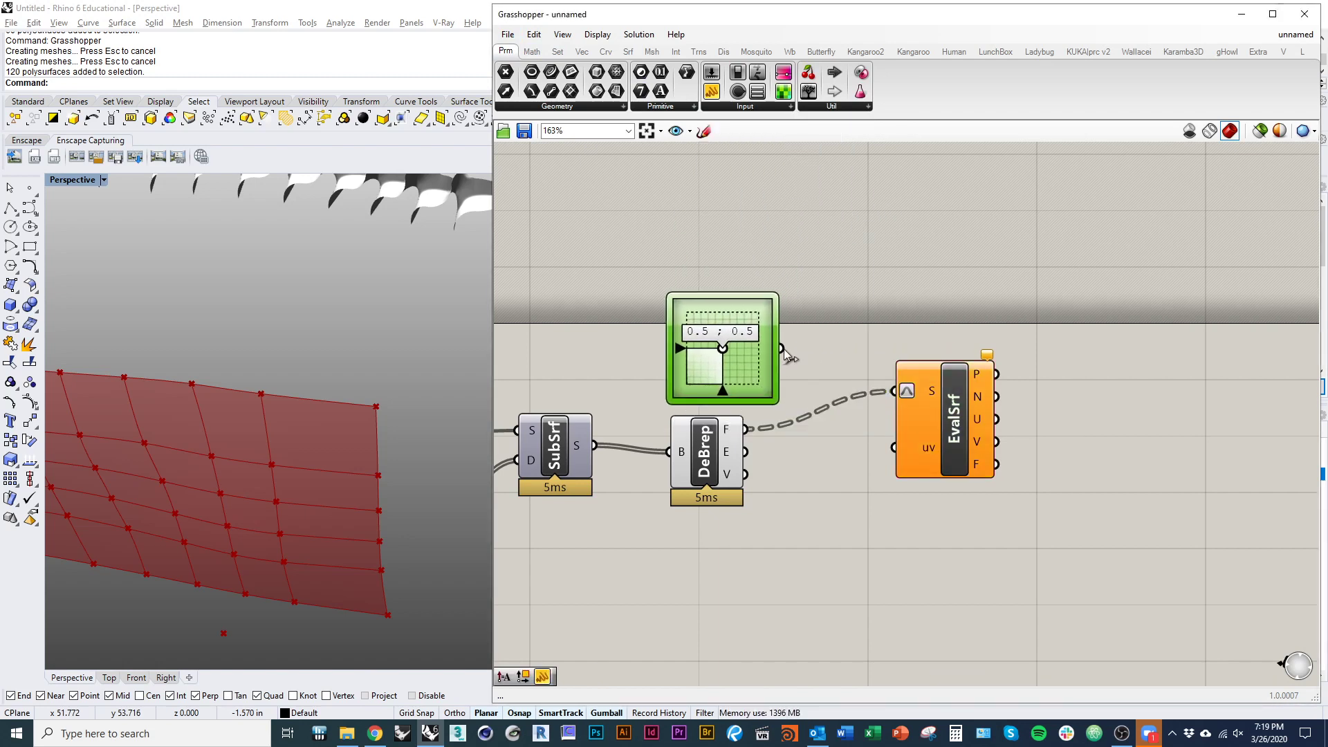
pyautogui.moveTo(880, 455); pyautogui.dragTo(881, 454)
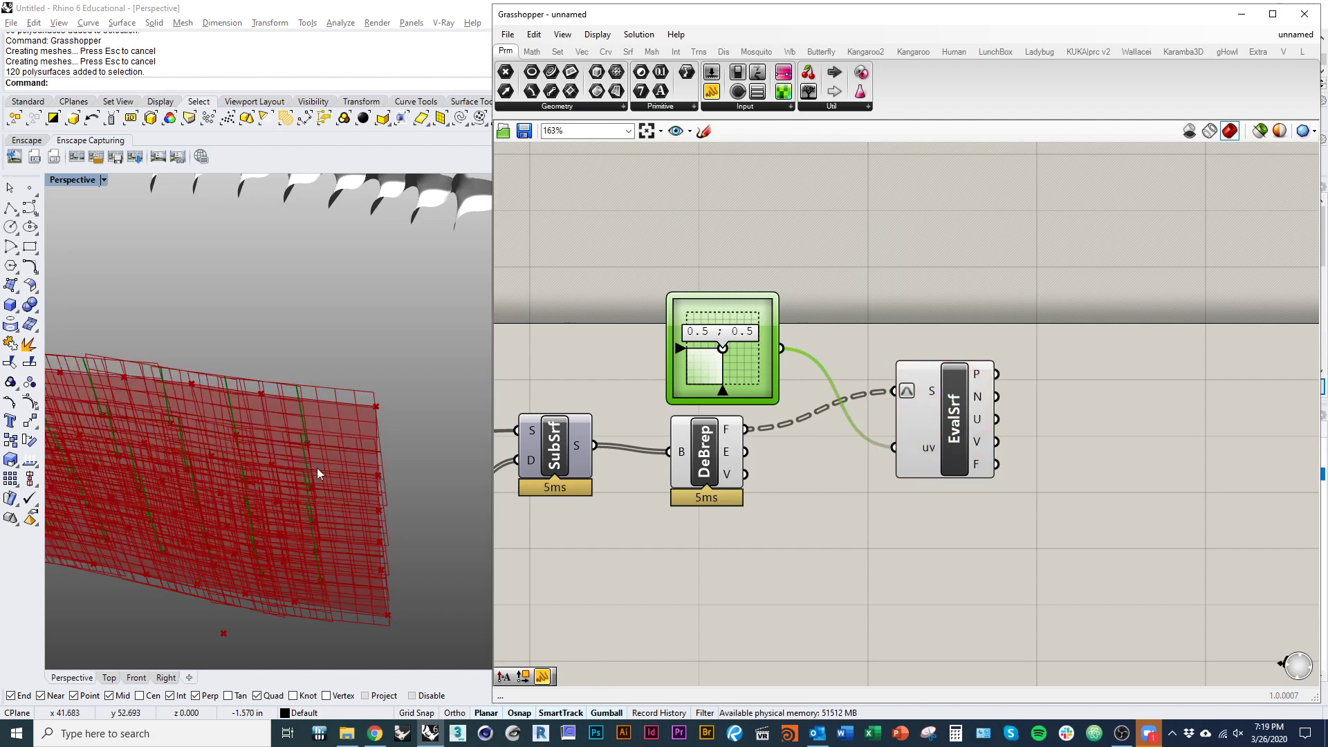
# - Hide the preview of the DeBrep component
pyautogui.moveTo(316, 468); pyautogui.dragTo(361, 379, button='right')
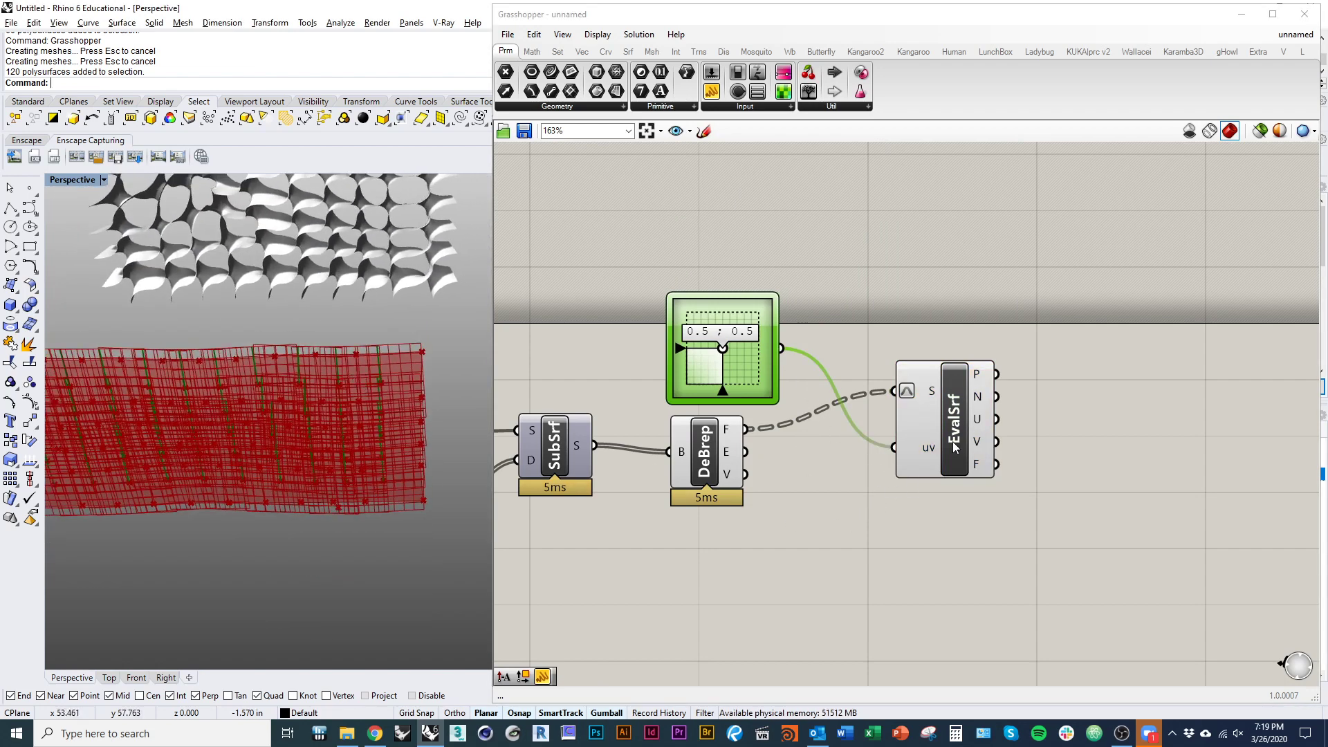
pyautogui.click(711, 465)
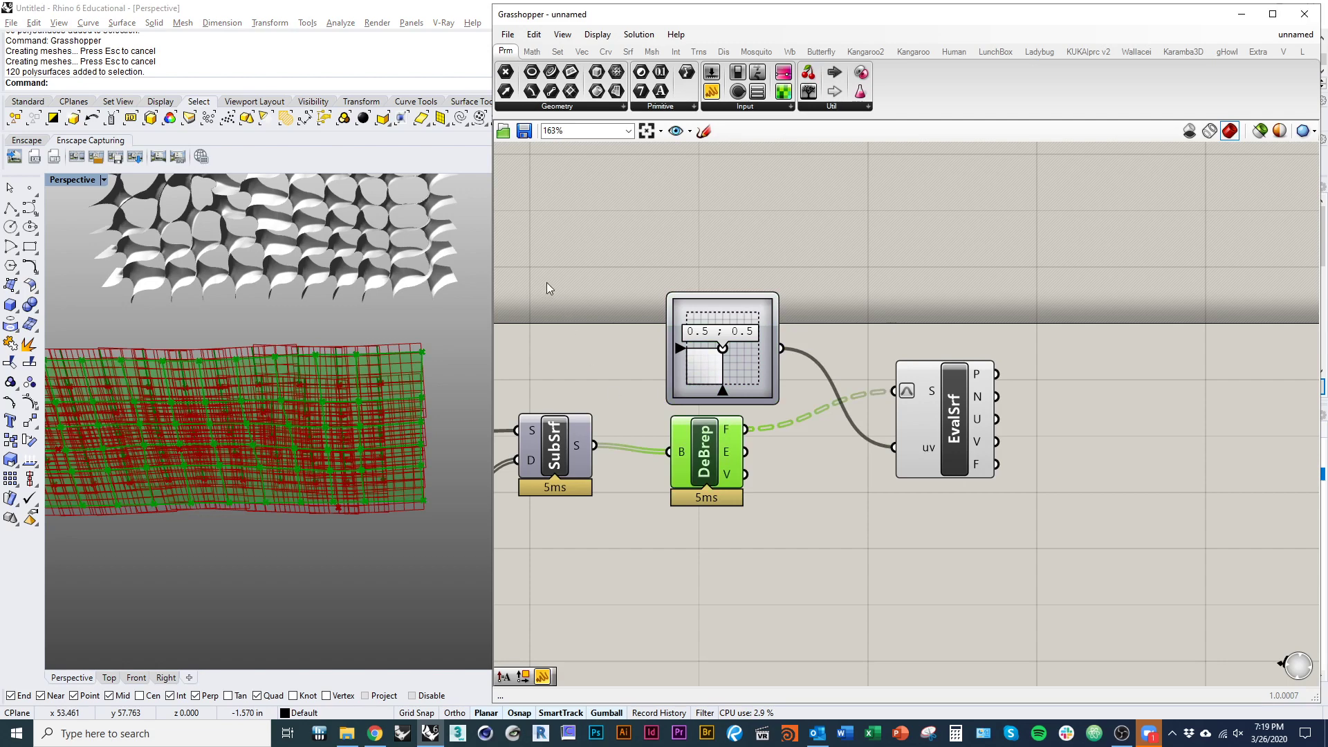
pyautogui.click(555, 306)
pyautogui.moveTo(355, 400); pyautogui.dragTo(400, 385, button='right')
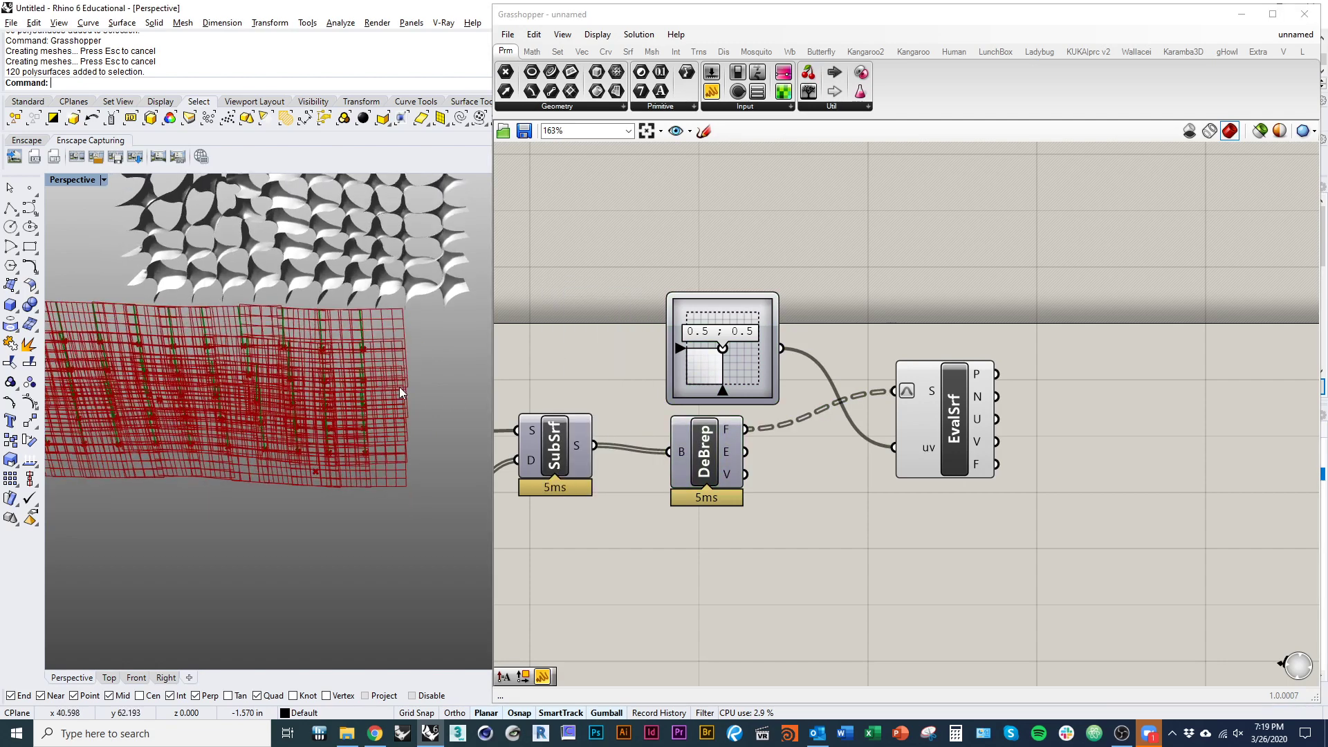
# - Add a Vector Display component and place it beside EvalSrf's outputs
pyautogui.doubleClick(967, 490)
pyautogui.write('vd')
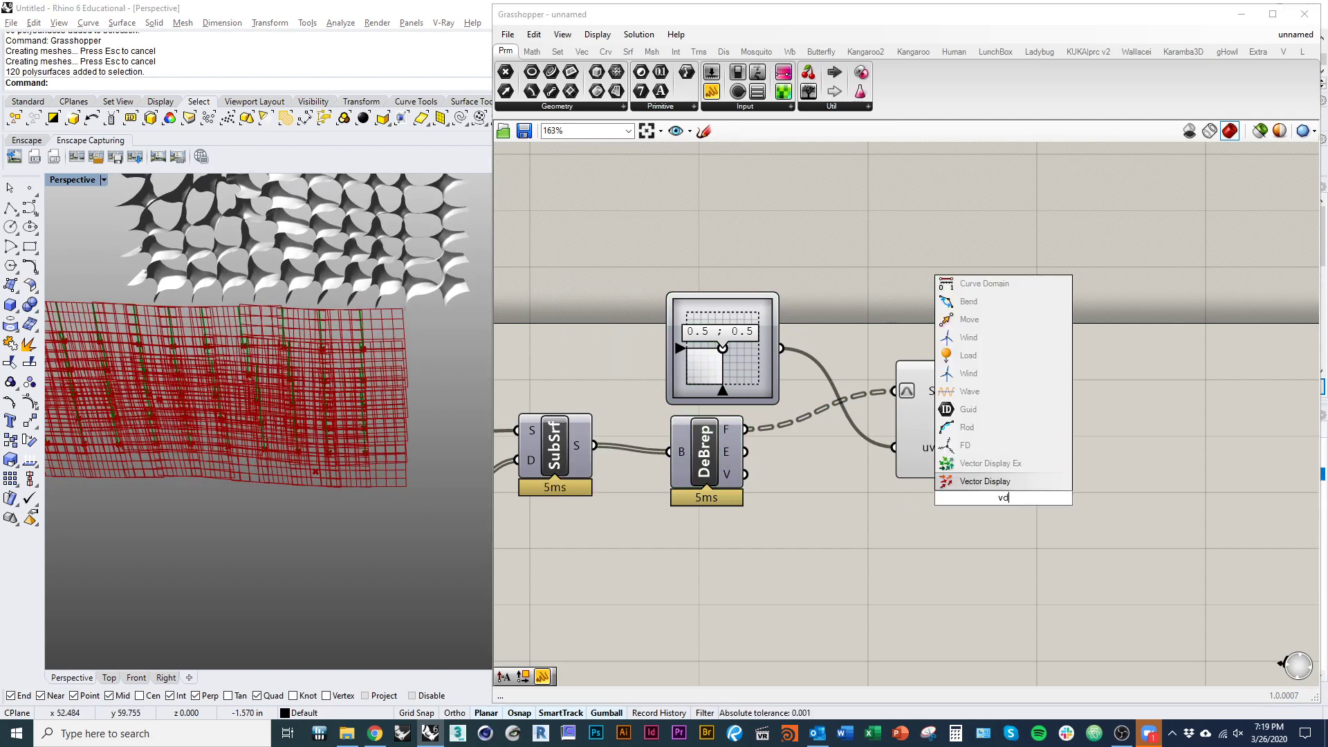
pyautogui.click(1004, 487)
pyautogui.moveTo(1008, 476); pyautogui.dragTo(1106, 404)
pyautogui.scroll(2, 1110, 405)
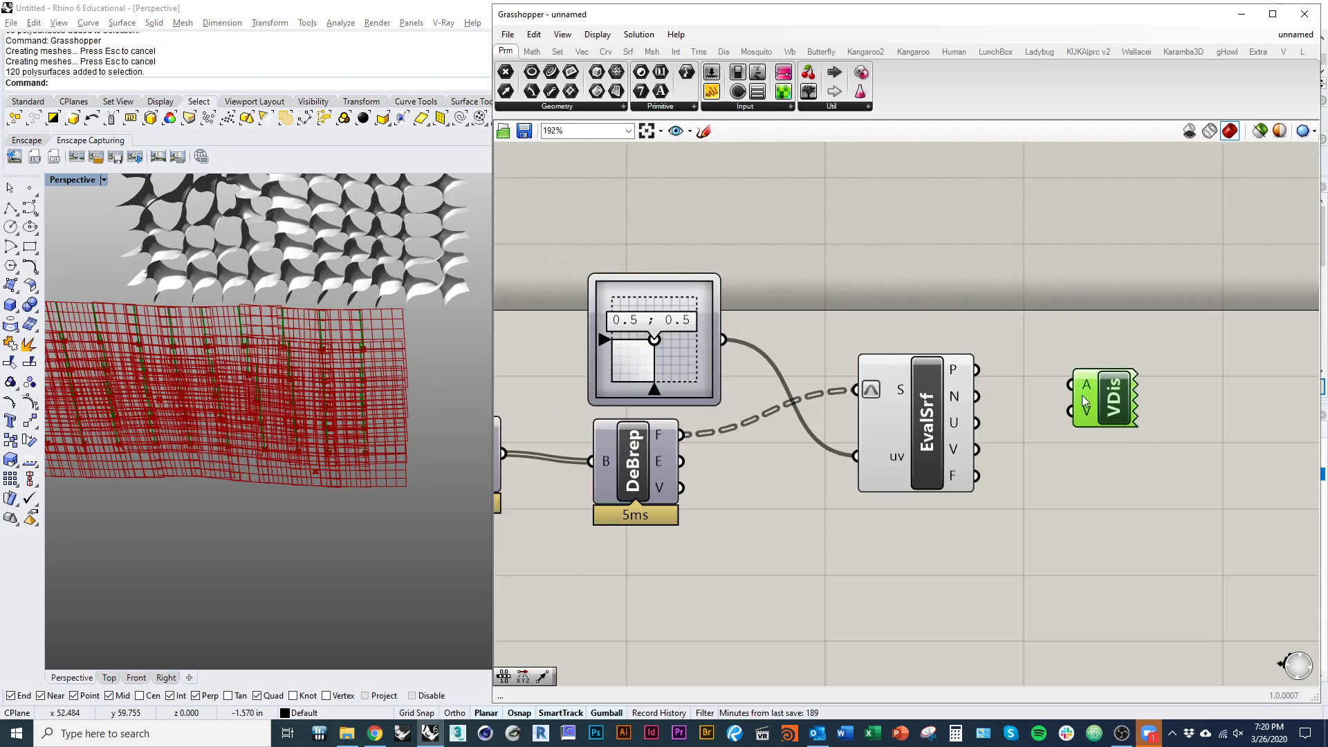
pyautogui.doubleClick(1073, 496)
pyautogui.write('v')
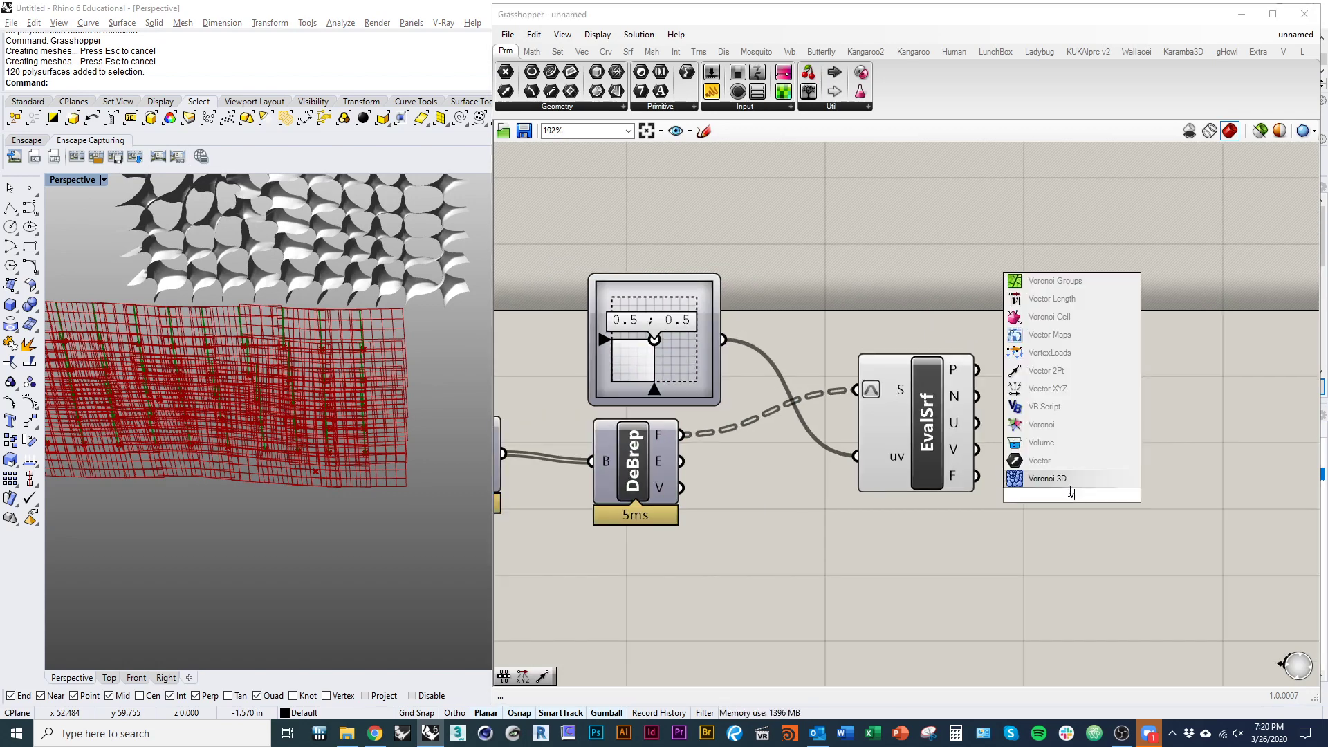
pyautogui.write('ectordisplay')
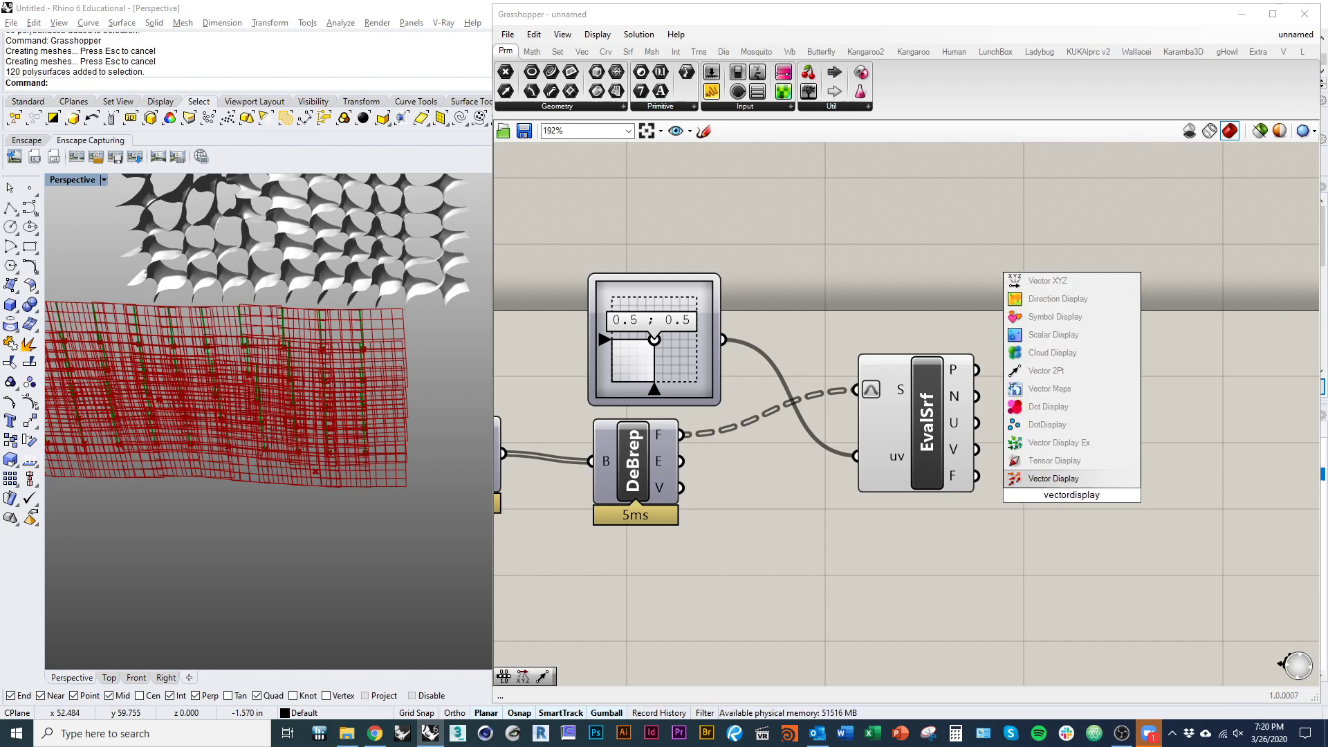
pyautogui.click(1086, 478)
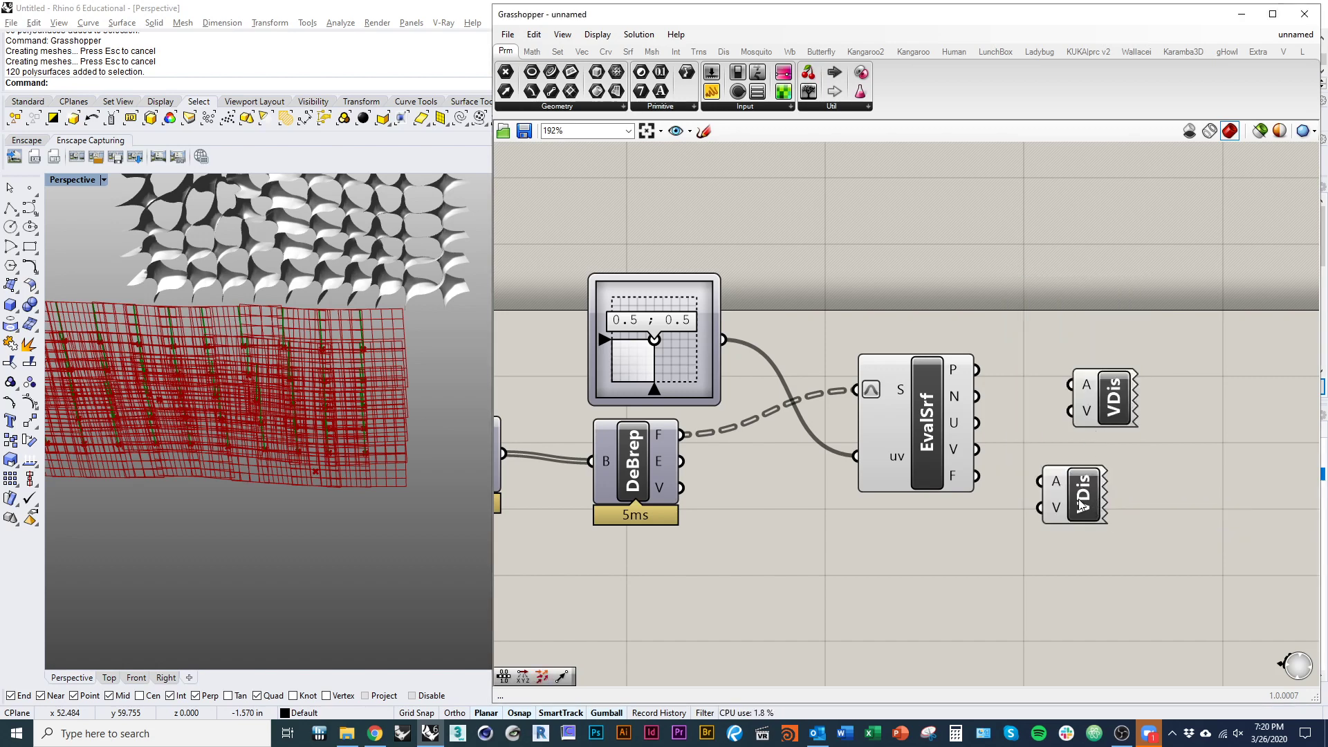
pyautogui.click(1083, 500)
pyautogui.press('Delete')
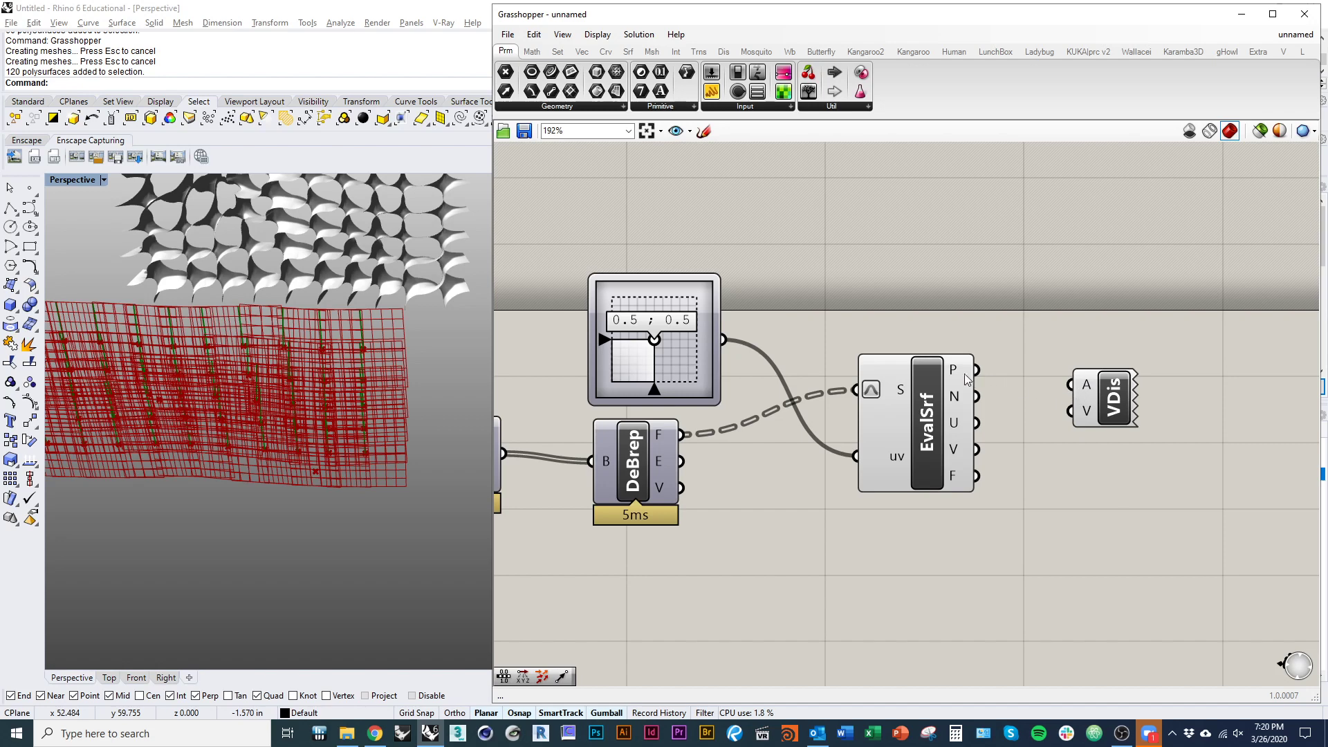
# - Connect EvalSrf's P and N outputs to the Vector Display component's A and V inputs
pyautogui.moveTo(993, 376); pyautogui.dragTo(1062, 393)
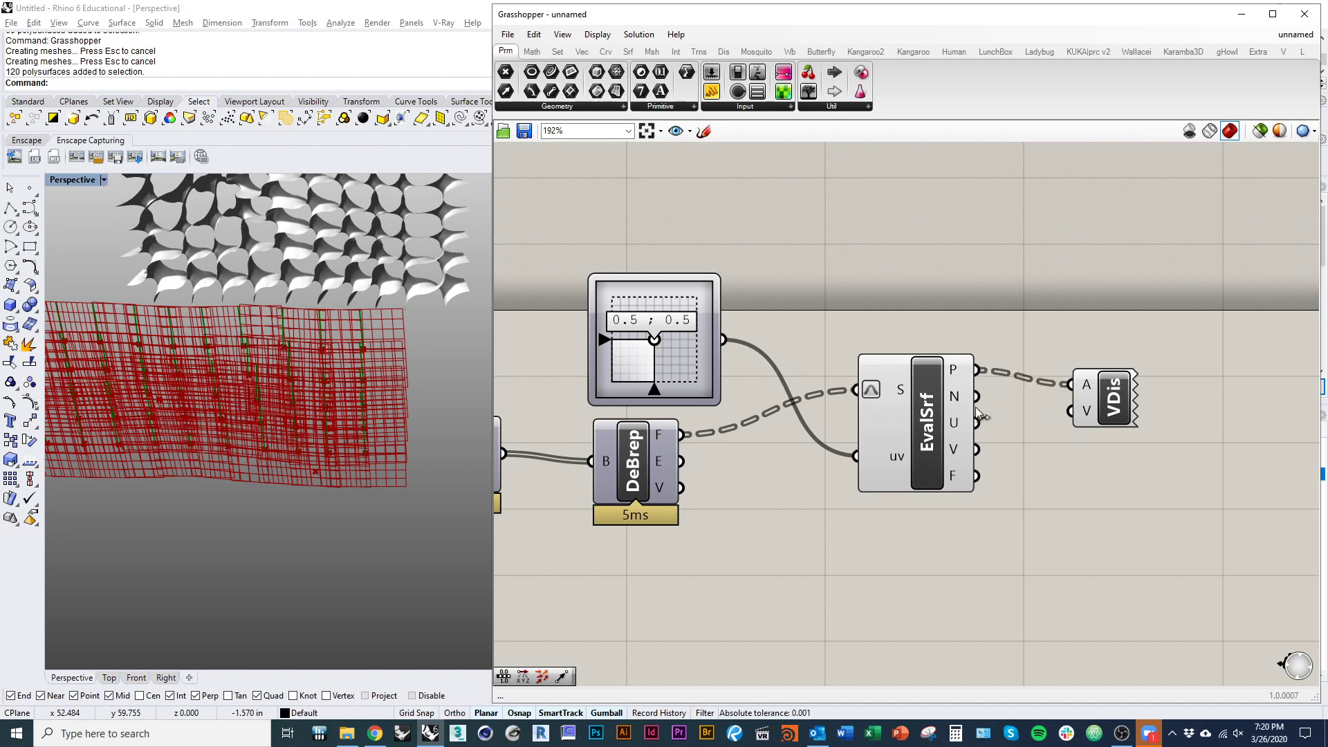
pyautogui.moveTo(976, 396); pyautogui.dragTo(1071, 411)
pyautogui.moveTo(925, 547); pyautogui.dragTo(1074, 563, button='right')
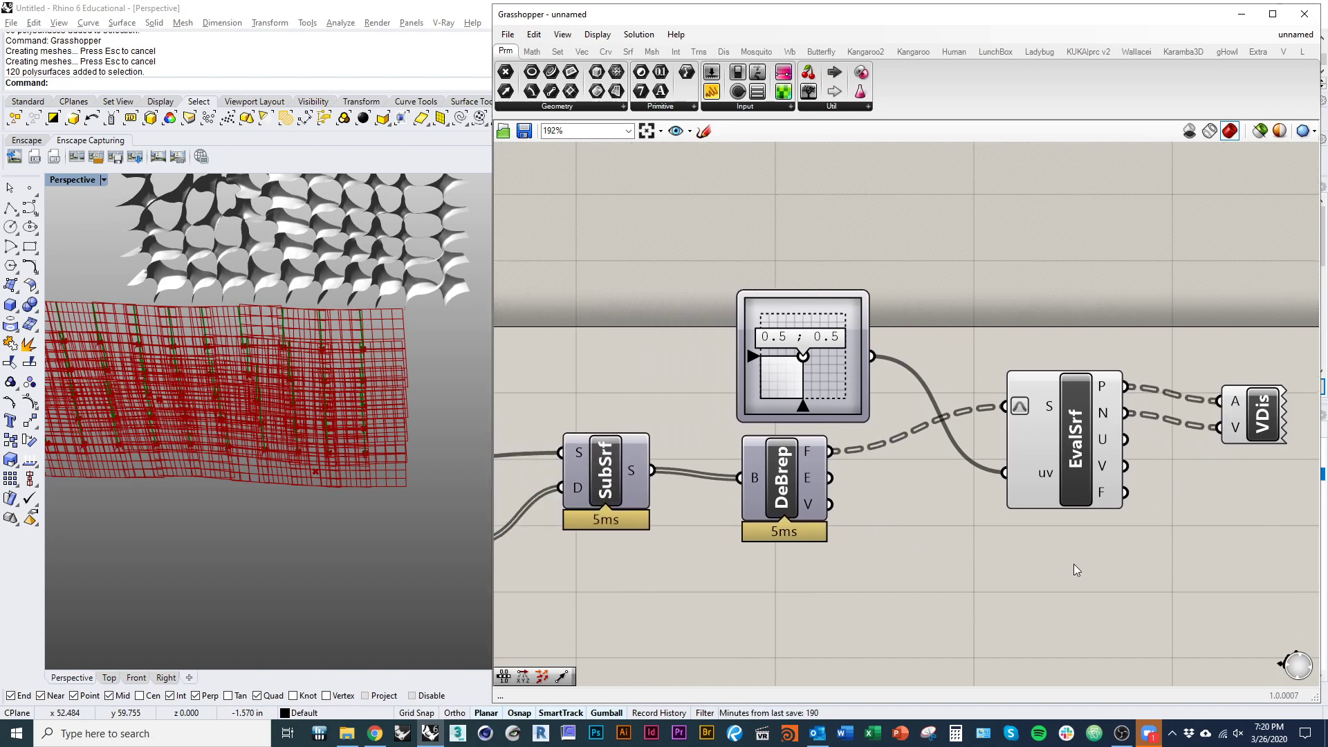
# - Hide the preview of the EvalSrf component and inspect the panel normal vectors in the perspective view
pyautogui.moveTo(1074, 564); pyautogui.dragTo(972, 308)
pyautogui.rightClick(970, 283)
pyautogui.click(999, 315)
pyautogui.moveTo(268, 350); pyautogui.dragTo(274, 489, button='right')
pyautogui.moveTo(319, 451); pyautogui.dragTo(125, 419, button='right')
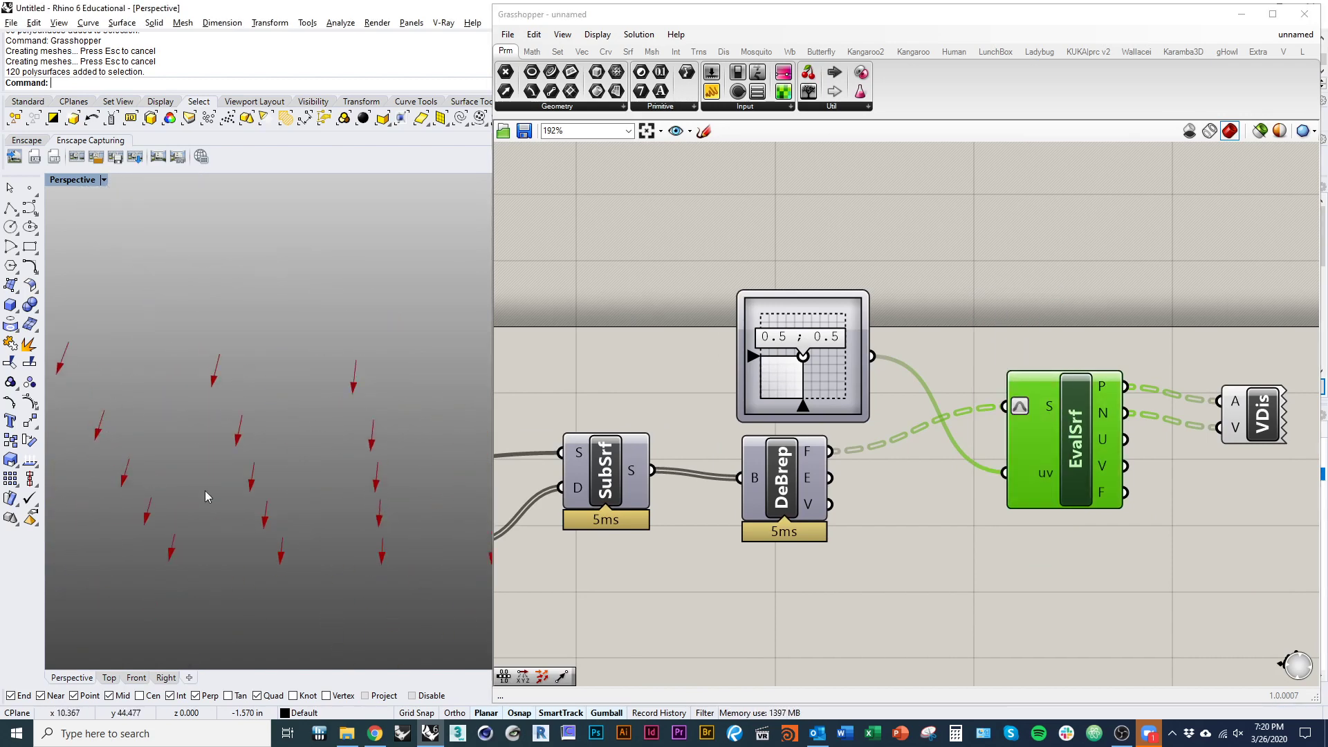
# - Set the Domain start slider feeding the ReMap target domain to 5.08 while observing the normal vectors
pyautogui.scroll(-6, 128, 418)
pyautogui.moveTo(736, 519); pyautogui.dragTo(904, 505, button='right')
pyautogui.scroll(-4, 904, 505)
pyautogui.moveTo(664, 562); pyautogui.dragTo(996, 521, button='right')
pyautogui.moveTo(749, 561); pyautogui.dragTo(990, 512, button='right')
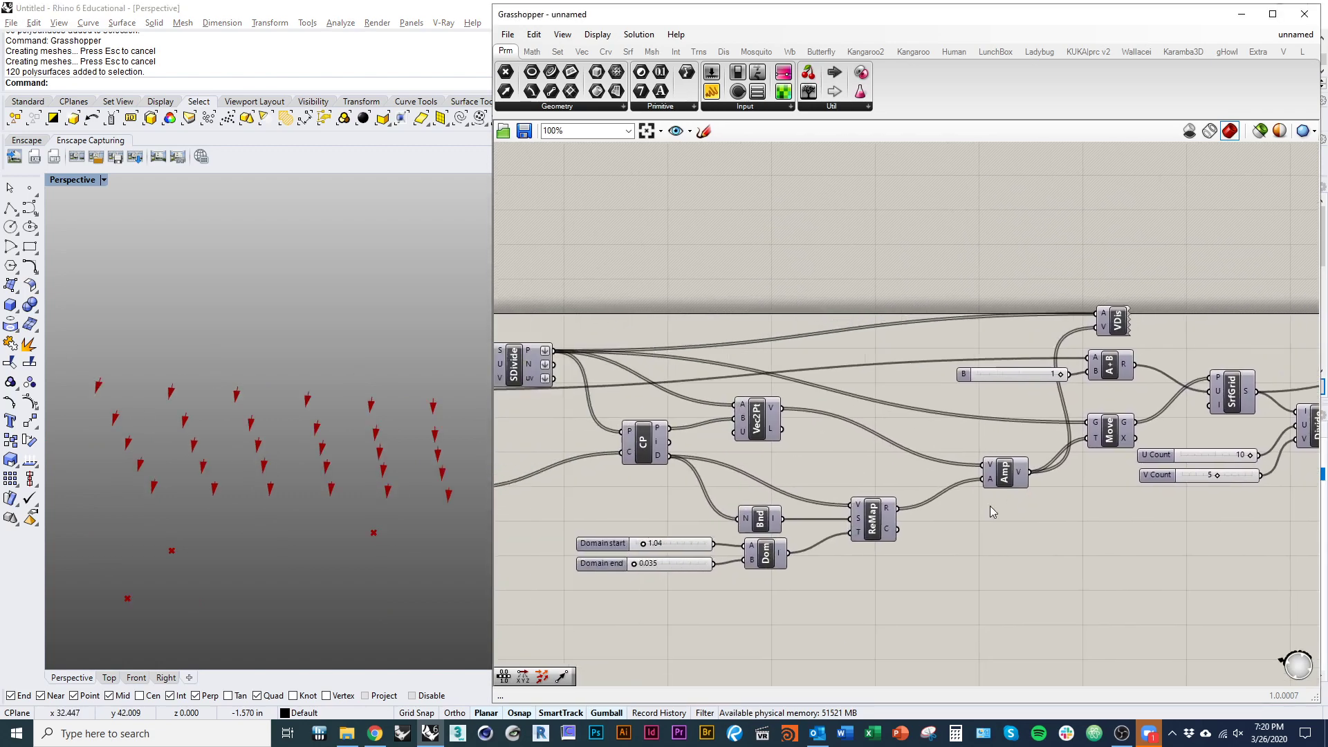
pyautogui.scroll(4, 682, 554)
pyautogui.moveTo(581, 533); pyautogui.dragTo(640, 539)
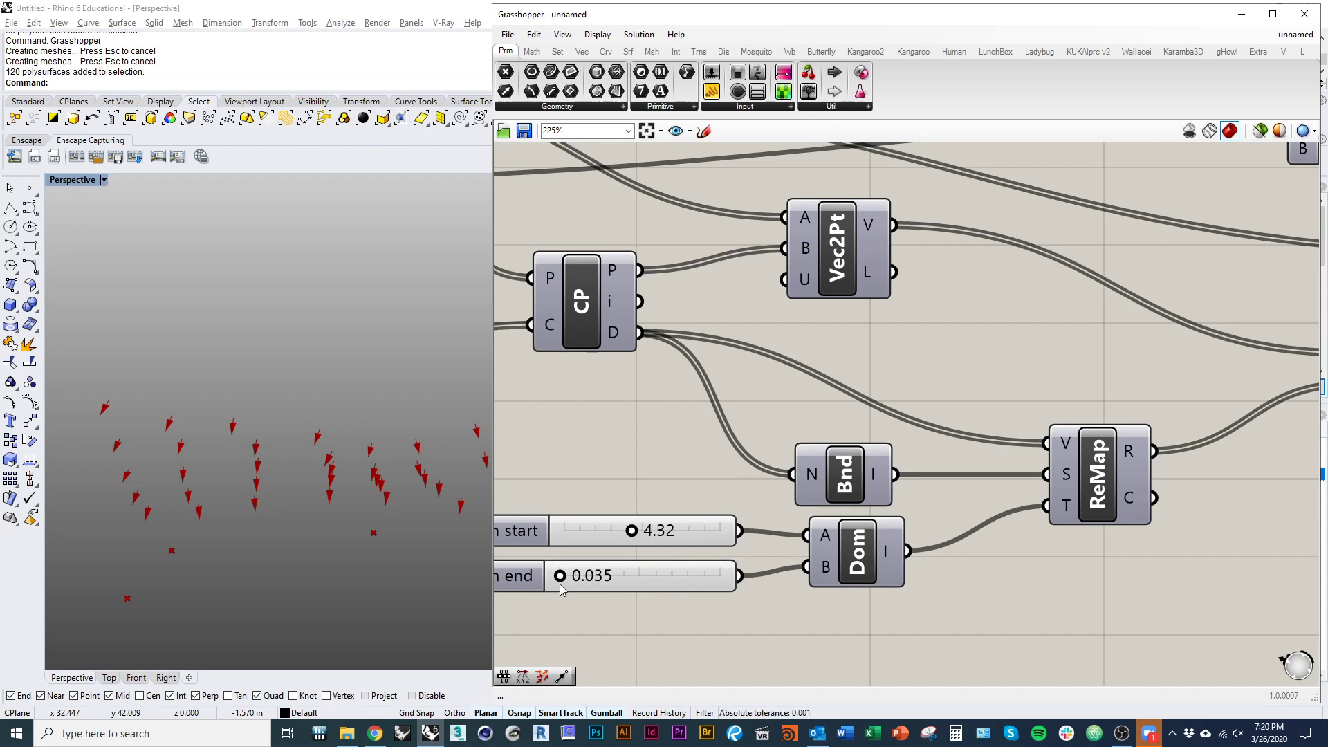
pyautogui.moveTo(310, 546)
pyautogui.mouseDown(button='right')
pyautogui.moveTo(312, 572)
pyautogui.moveTo(285, 545)
pyautogui.mouseUp(button='right')
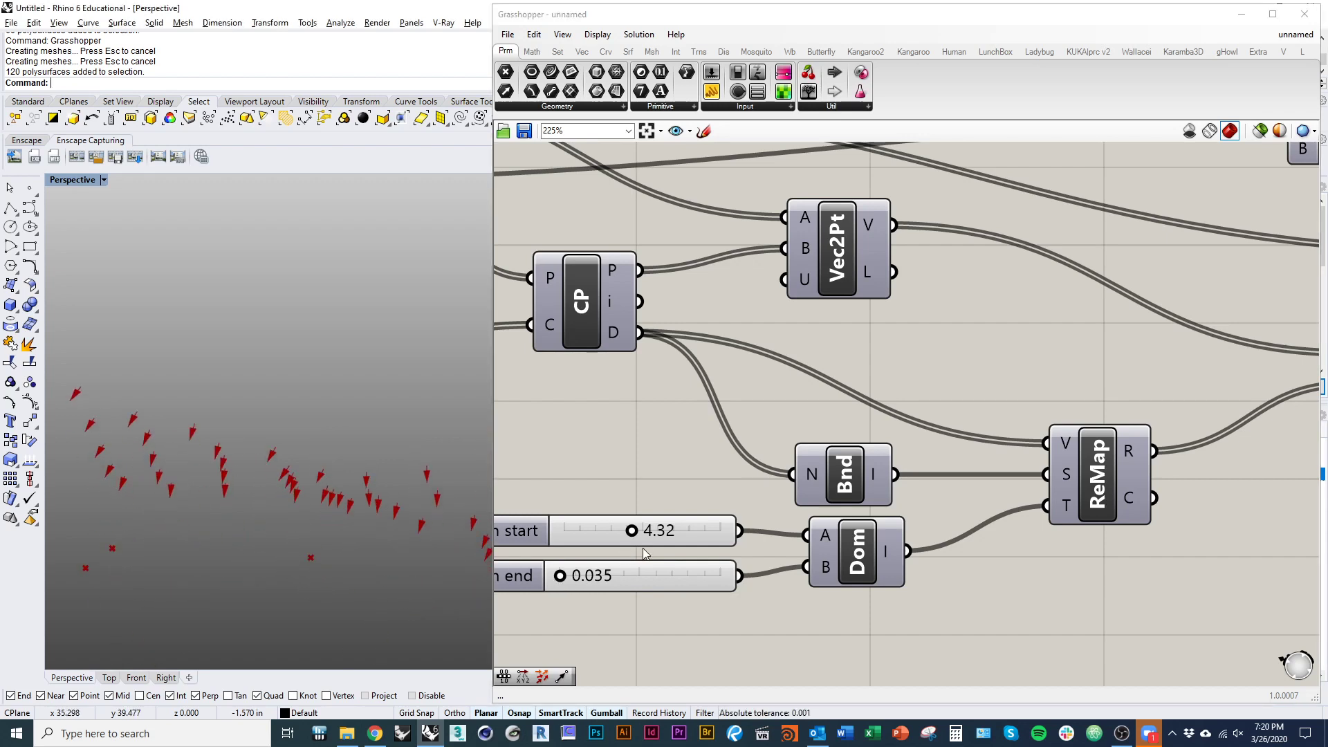
pyautogui.moveTo(634, 534)
pyautogui.mouseDown()
pyautogui.moveTo(588, 532)
pyautogui.moveTo(658, 531)
pyautogui.moveTo(646, 531)
pyautogui.mouseUp()
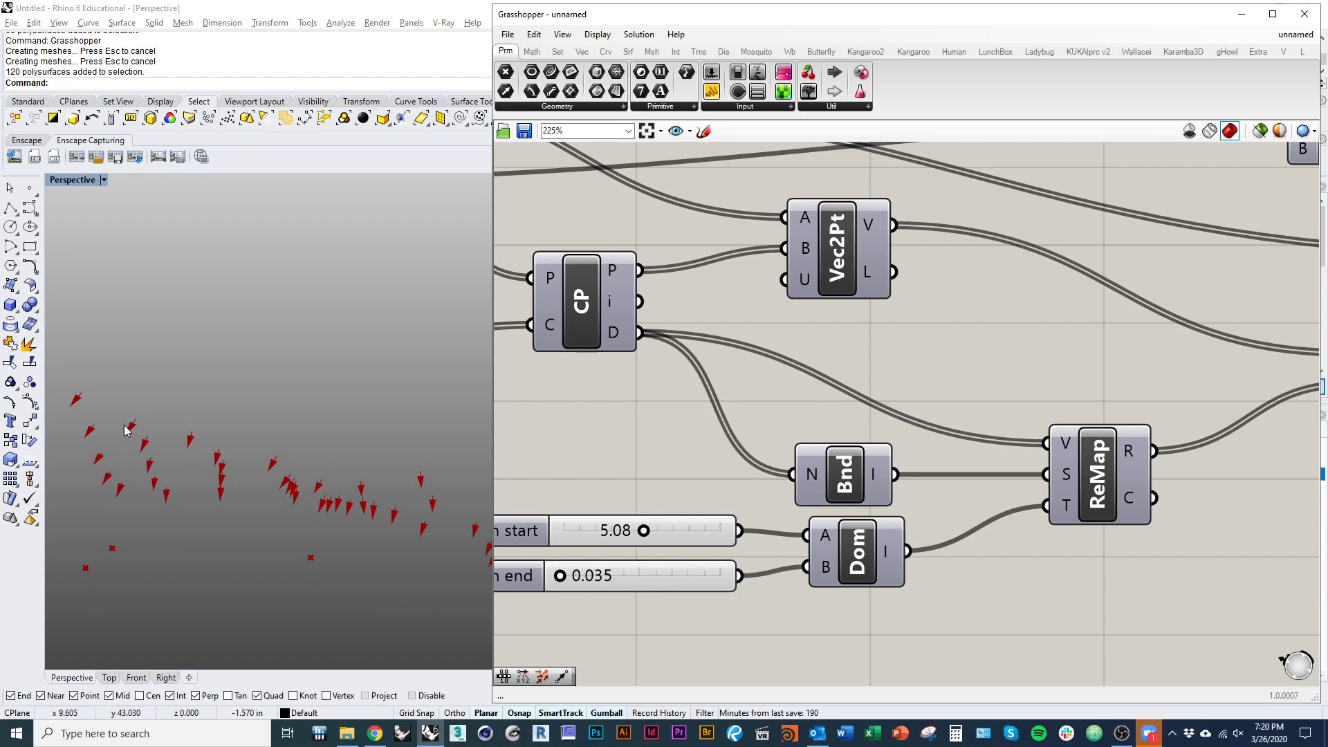
# - Delete the Vector Display component connected to EvalSrf's outputs
pyautogui.scroll(-4, 704, 443)
pyautogui.moveTo(704, 443); pyautogui.dragTo(628, 425, button='right')
pyautogui.moveTo(1077, 448); pyautogui.dragTo(553, 492, button='right')
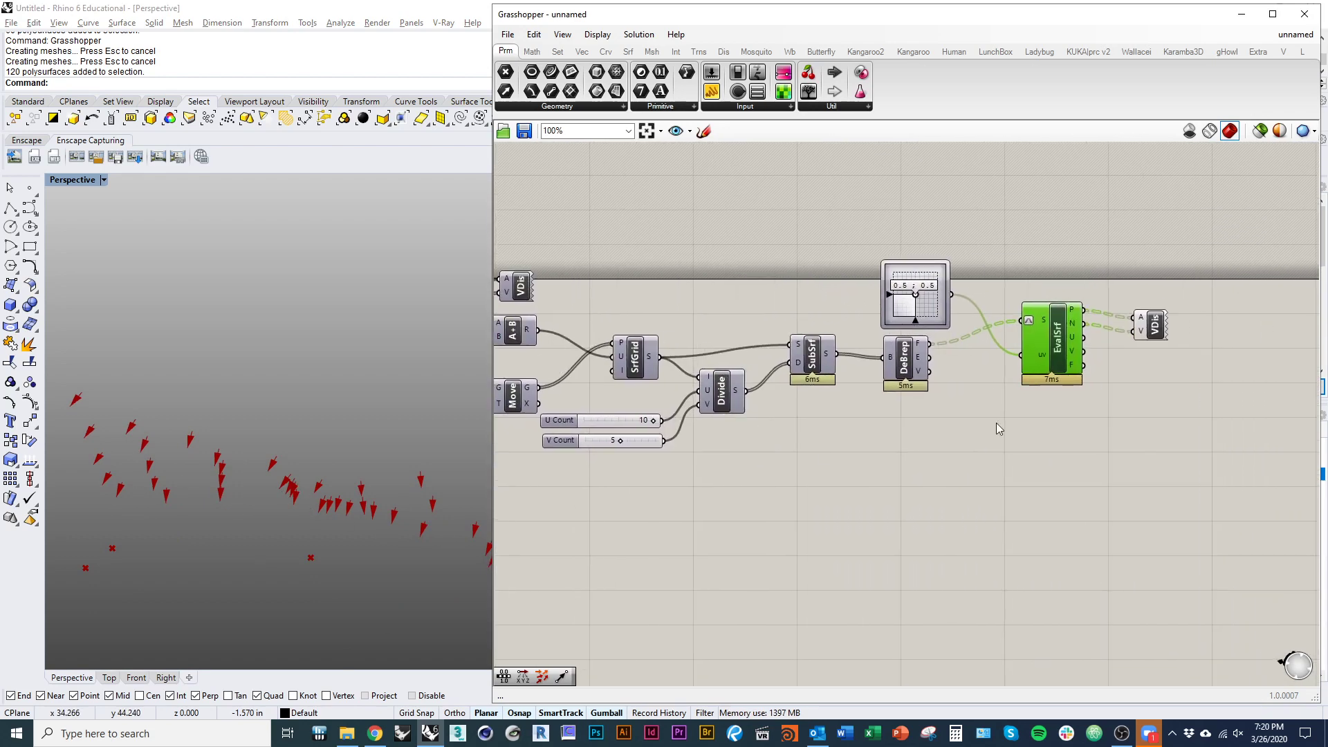
pyautogui.scroll(3, 976, 437)
pyautogui.click(1010, 377)
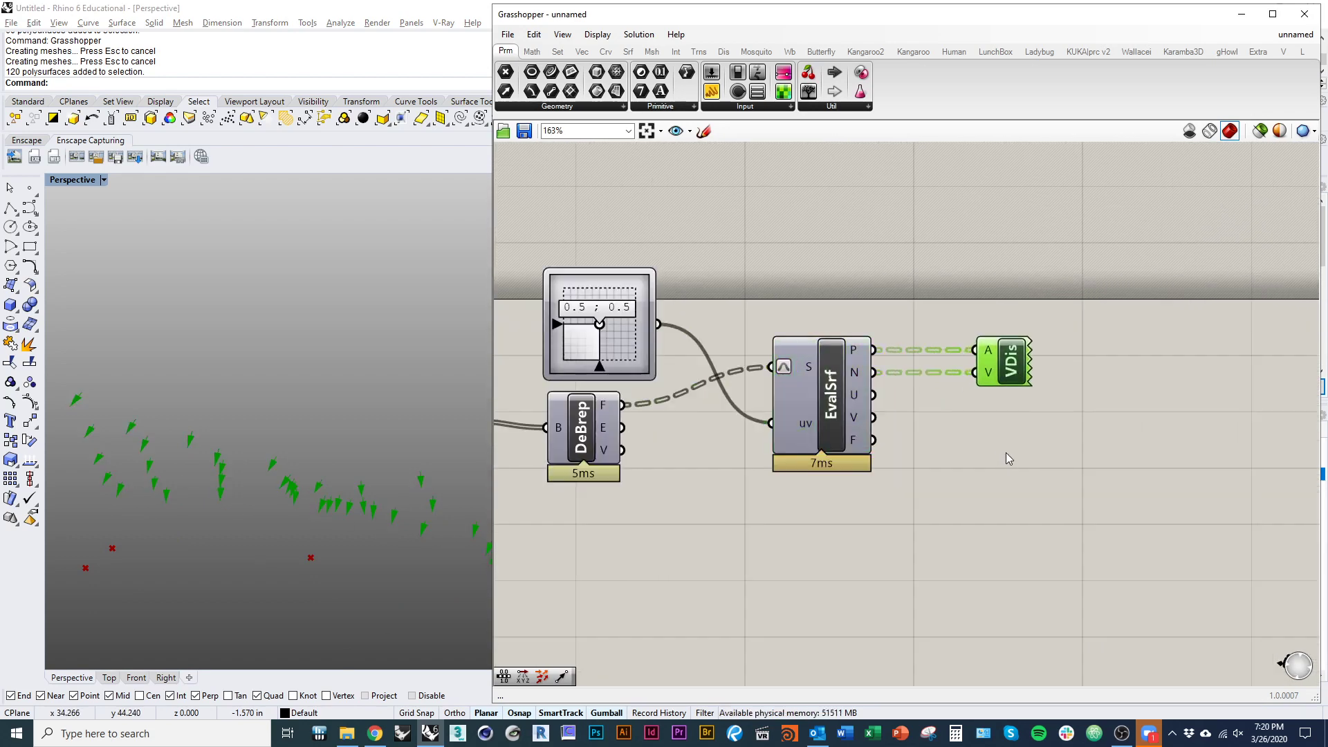
pyautogui.press('Delete')
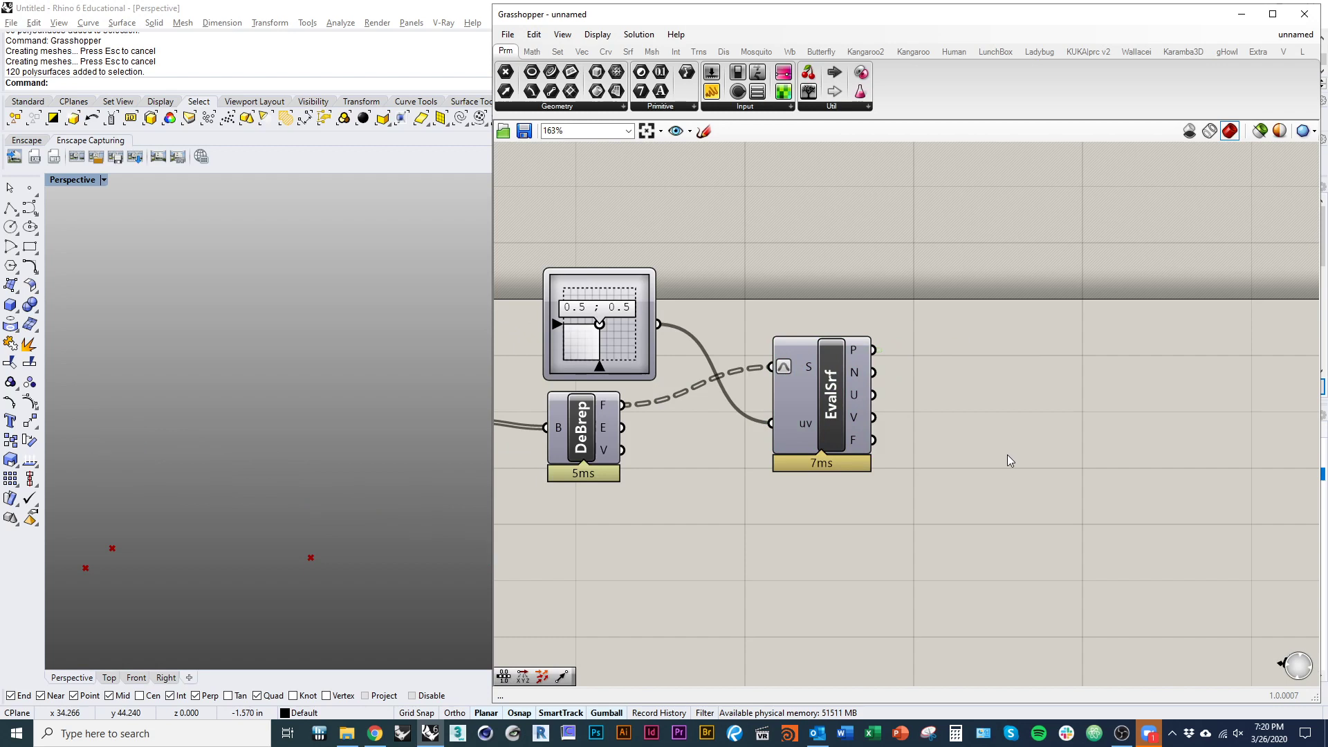
# - Turn the preview of the EvalSrf component back on and inspect the panel frames in the perspective view
pyautogui.doubleClick(945, 438)
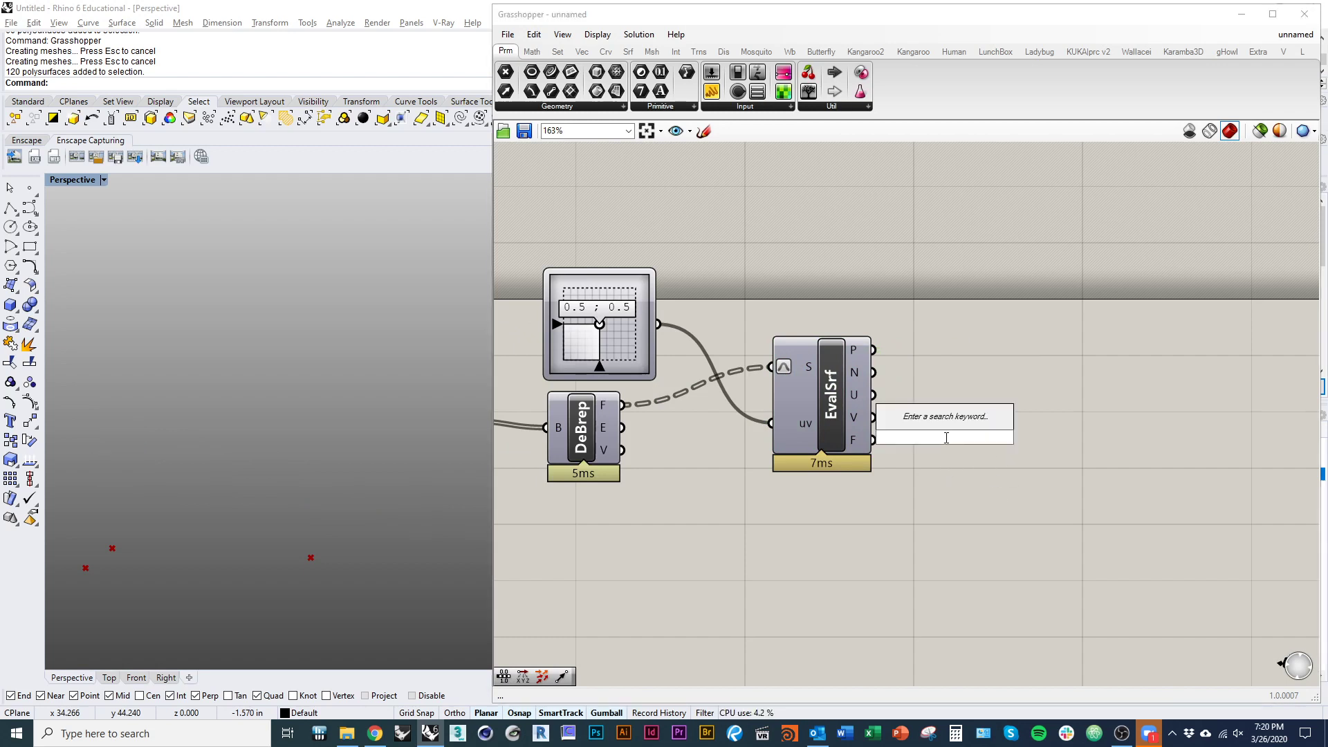
pyautogui.click(934, 397)
pyautogui.moveTo(909, 422); pyautogui.dragTo(958, 423, button='right')
pyautogui.click(899, 448)
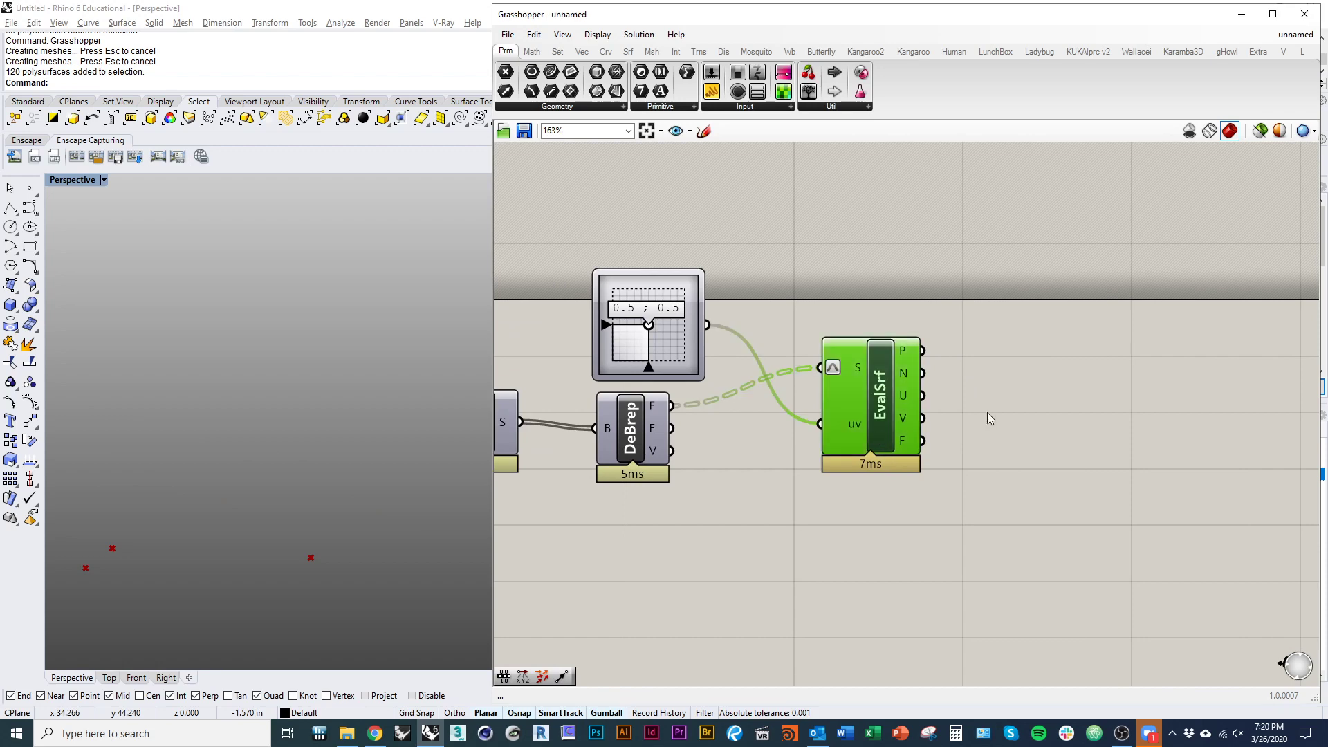
pyautogui.rightClick(998, 405)
pyautogui.click(1041, 413)
pyautogui.moveTo(325, 542); pyautogui.dragTo(337, 313, button='right')
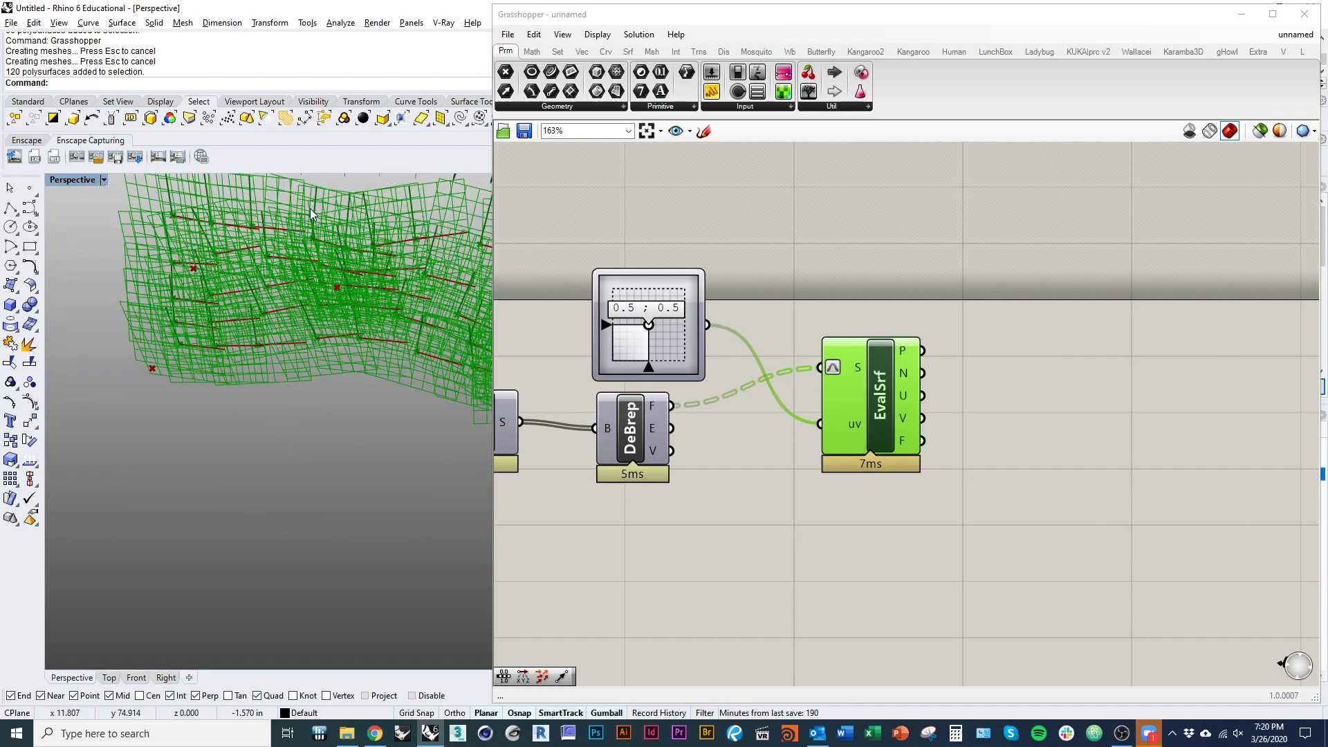
pyautogui.click(898, 285)
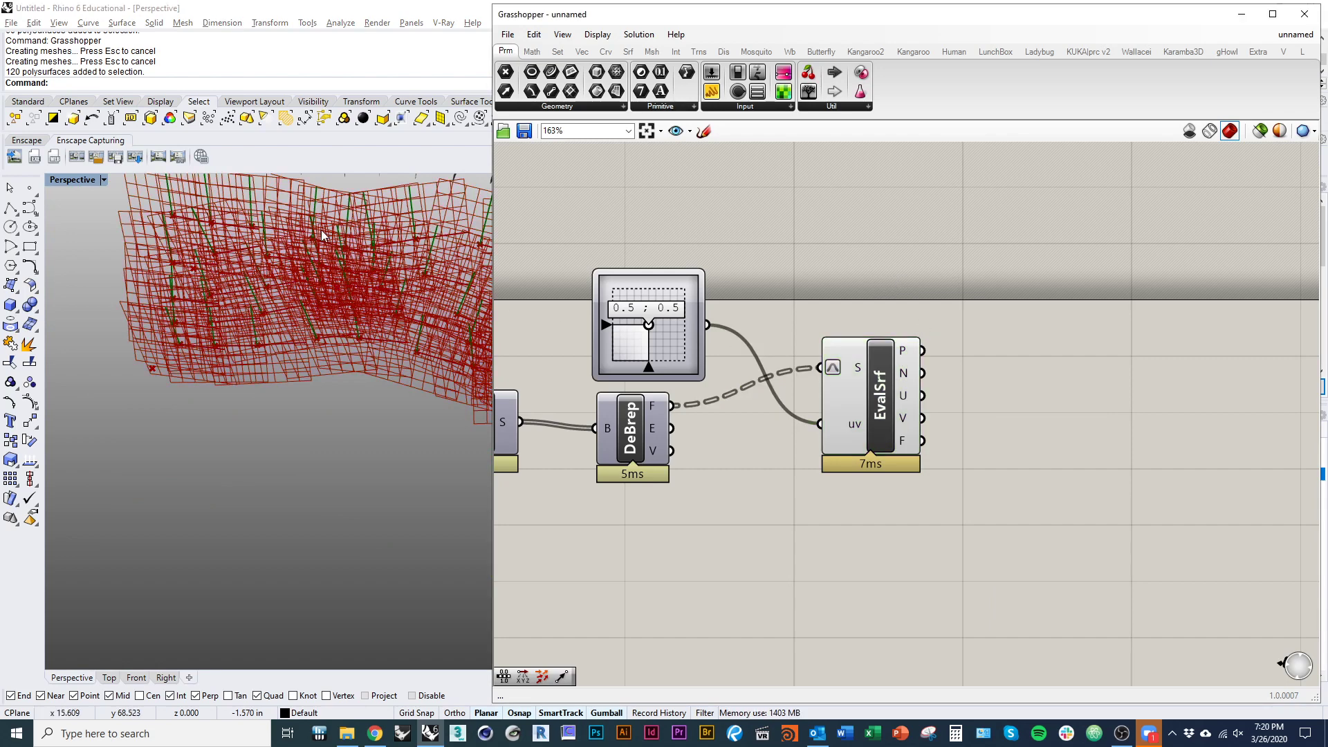
# - Add a Circle component beyond EvalSrf and connect EvalSrf's F output to its P input
pyautogui.moveTo(779, 220); pyautogui.dragTo(786, 298, button='right')
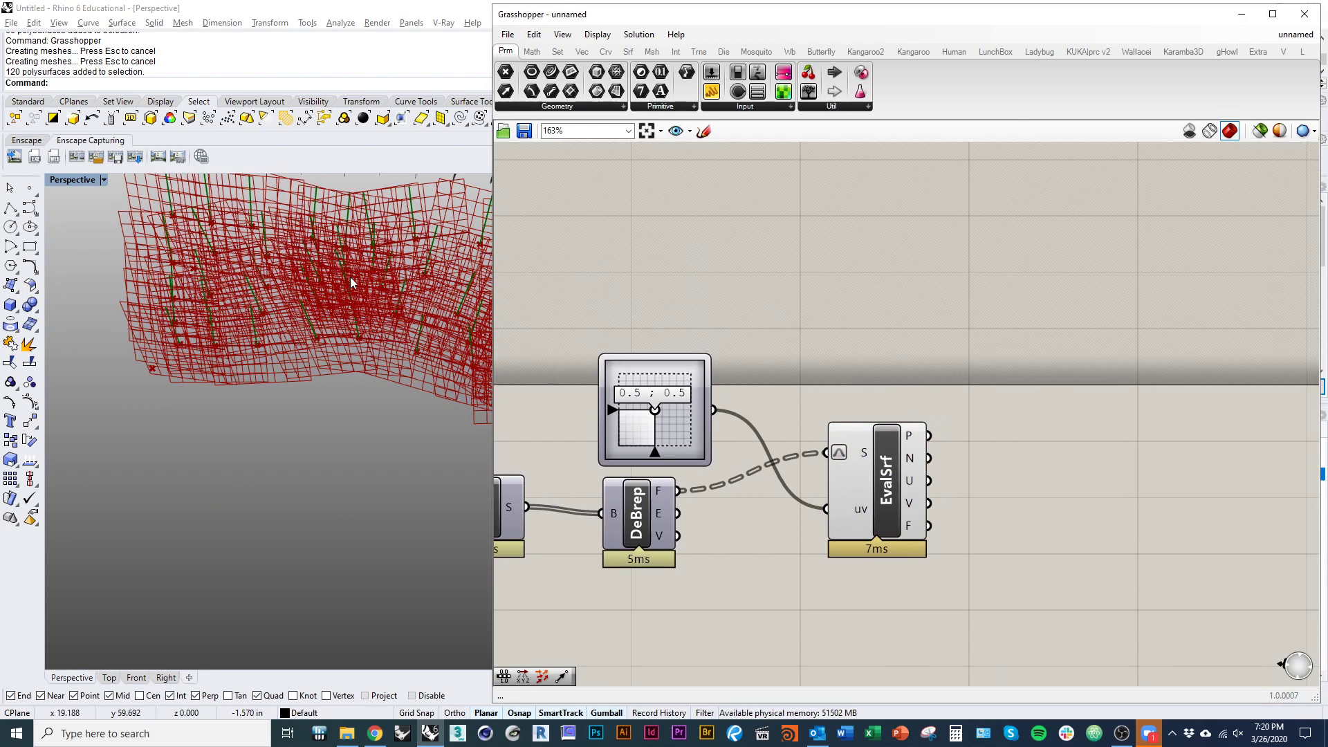
pyautogui.moveTo(692, 221); pyautogui.dragTo(698, 264, button='right')
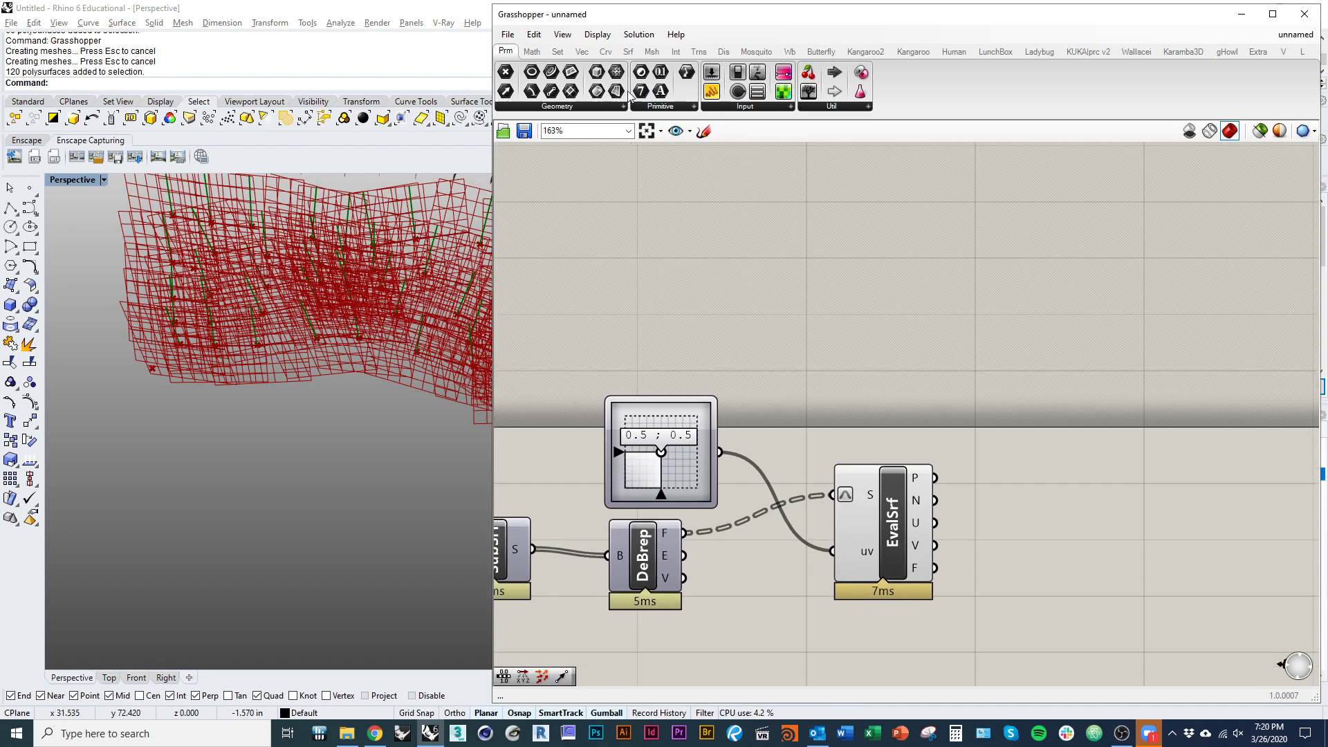
pyautogui.click(606, 52)
pyautogui.click(701, 107)
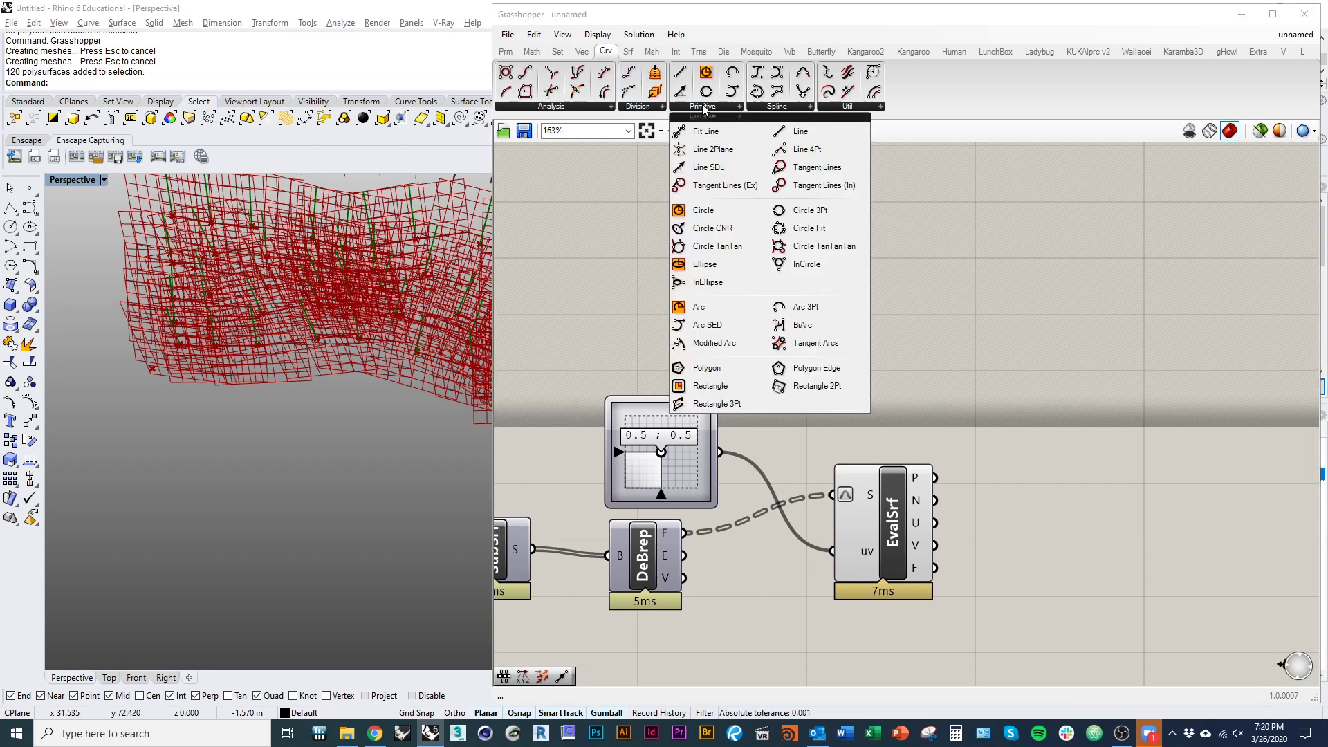
pyautogui.click(711, 222)
pyautogui.click(1025, 446)
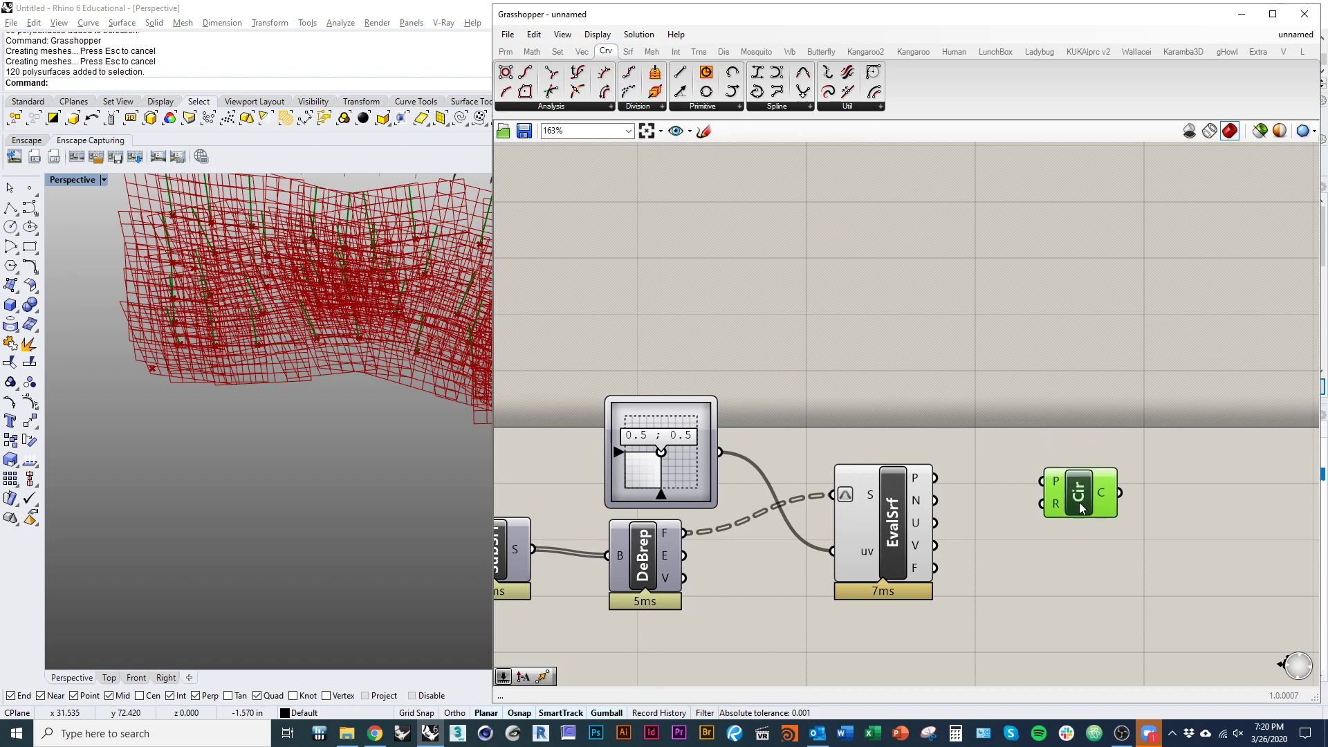
pyautogui.moveTo(1079, 502); pyautogui.dragTo(996, 444, button='right')
pyautogui.moveTo(852, 510); pyautogui.dragTo(959, 422)
# - Duplicate the Domain start and end sliders with the Bnd, Dom and ReMap components, placing the copy below the originals
pyautogui.doubleClick(911, 561)
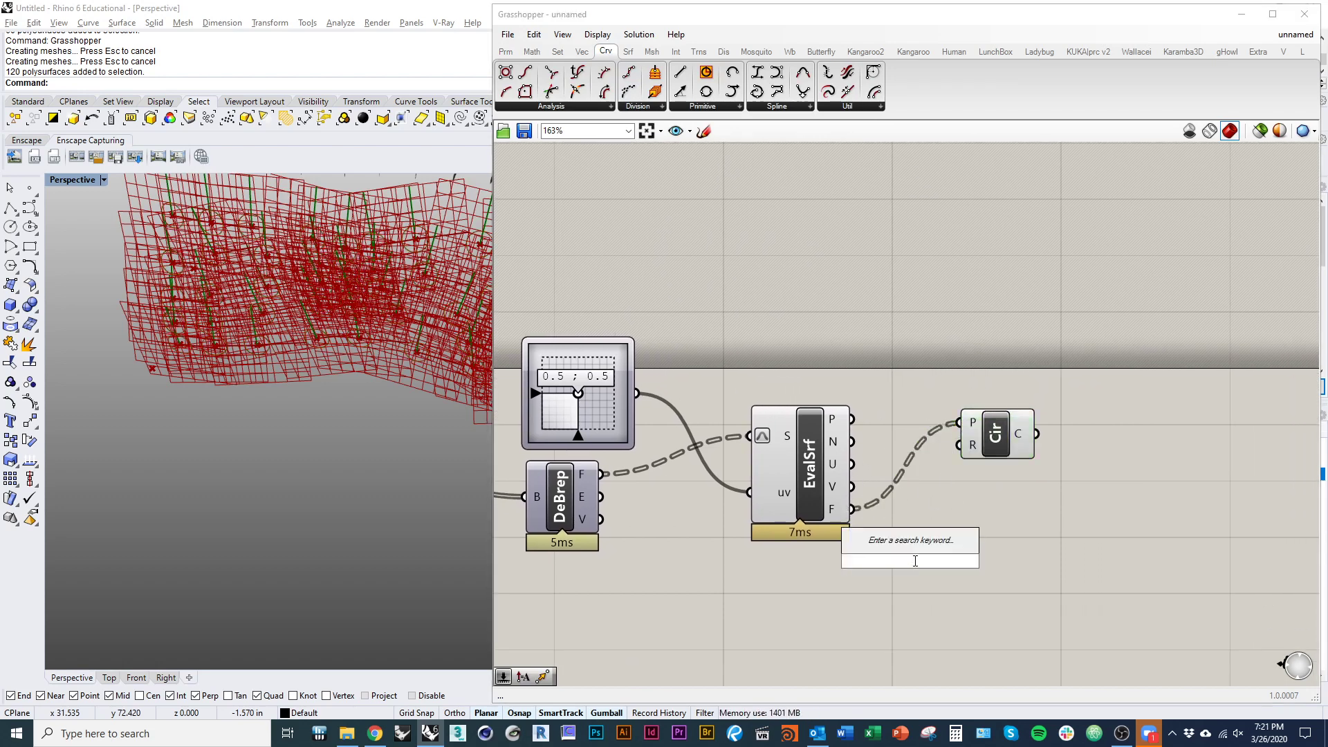
pyautogui.moveTo(710, 556); pyautogui.dragTo(881, 397, button='right')
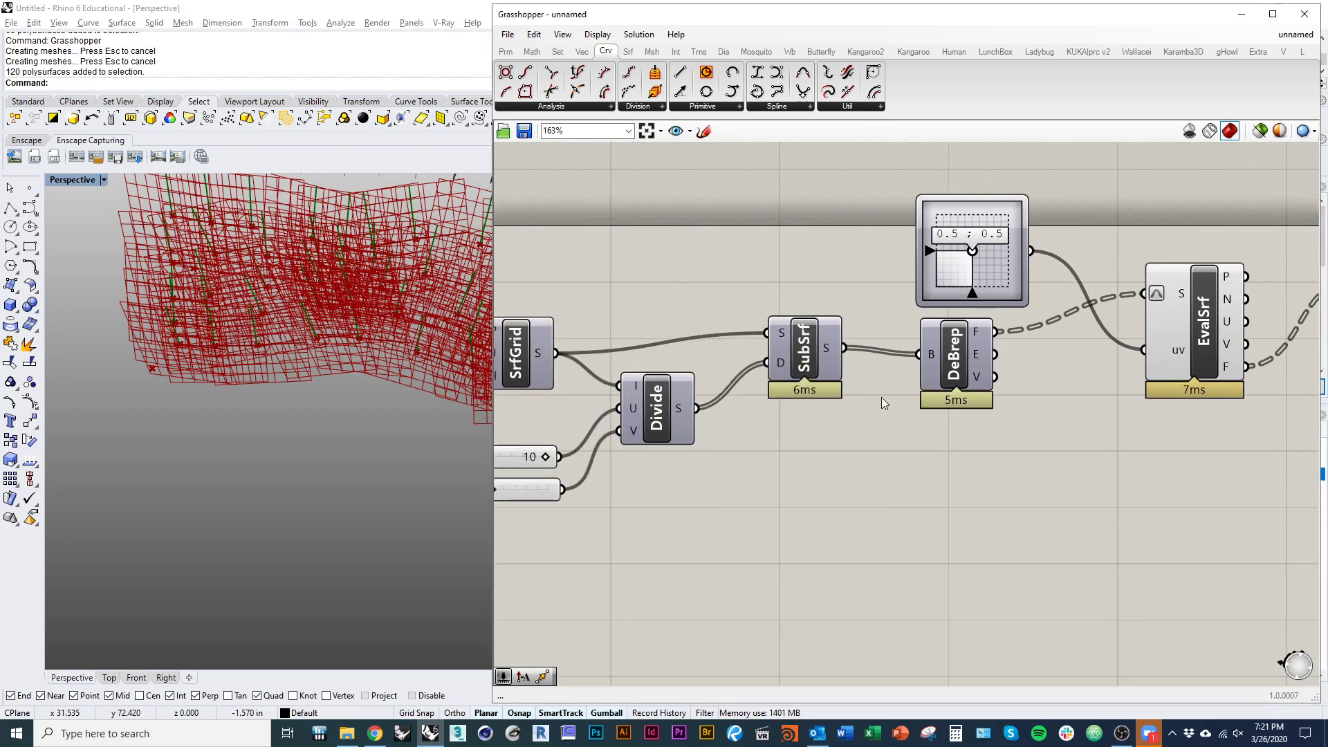
pyautogui.scroll(-3, 881, 397)
pyautogui.moveTo(743, 421); pyautogui.dragTo(893, 523, button='right')
pyautogui.moveTo(892, 523); pyautogui.dragTo(680, 431)
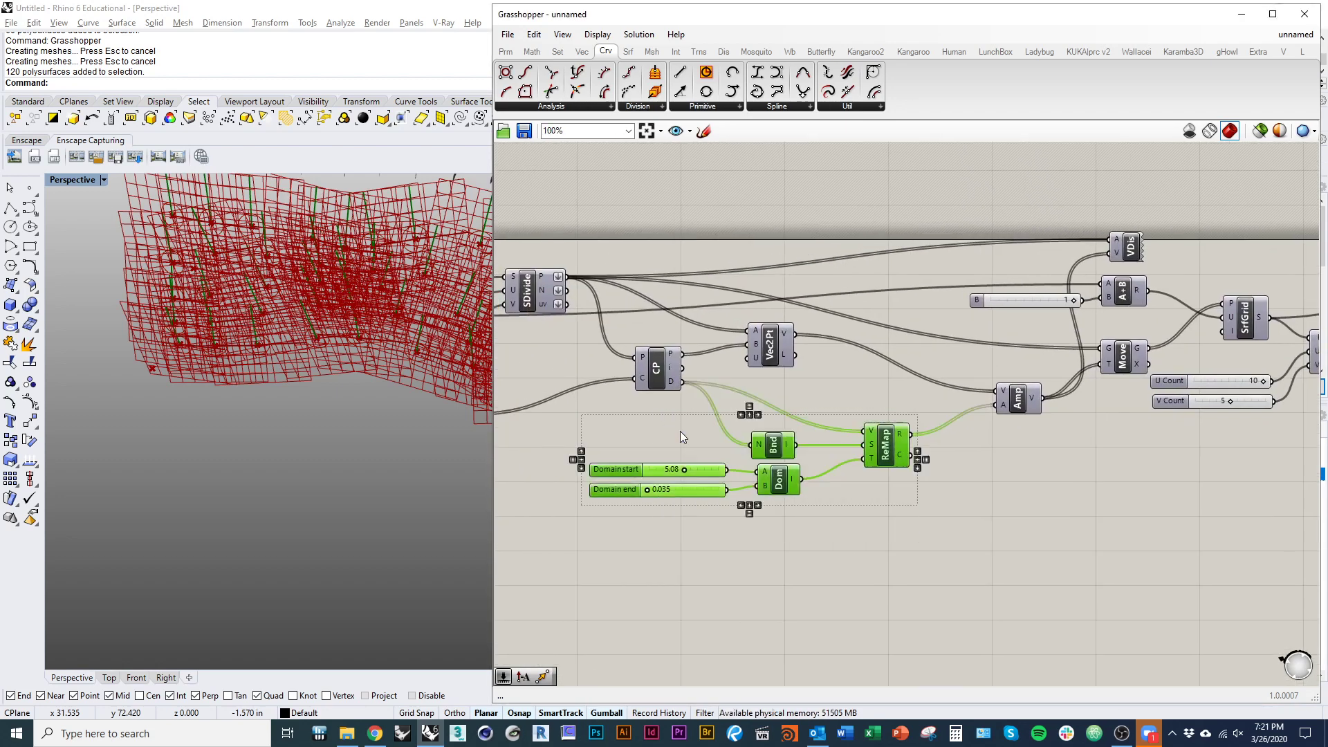
pyautogui.moveTo(680, 430); pyautogui.dragTo(721, 427, button='right')
pyautogui.keyDown('alt'); pyautogui.moveTo(726, 445); pyautogui.dragTo(728, 539); pyautogui.keyUp('alt')
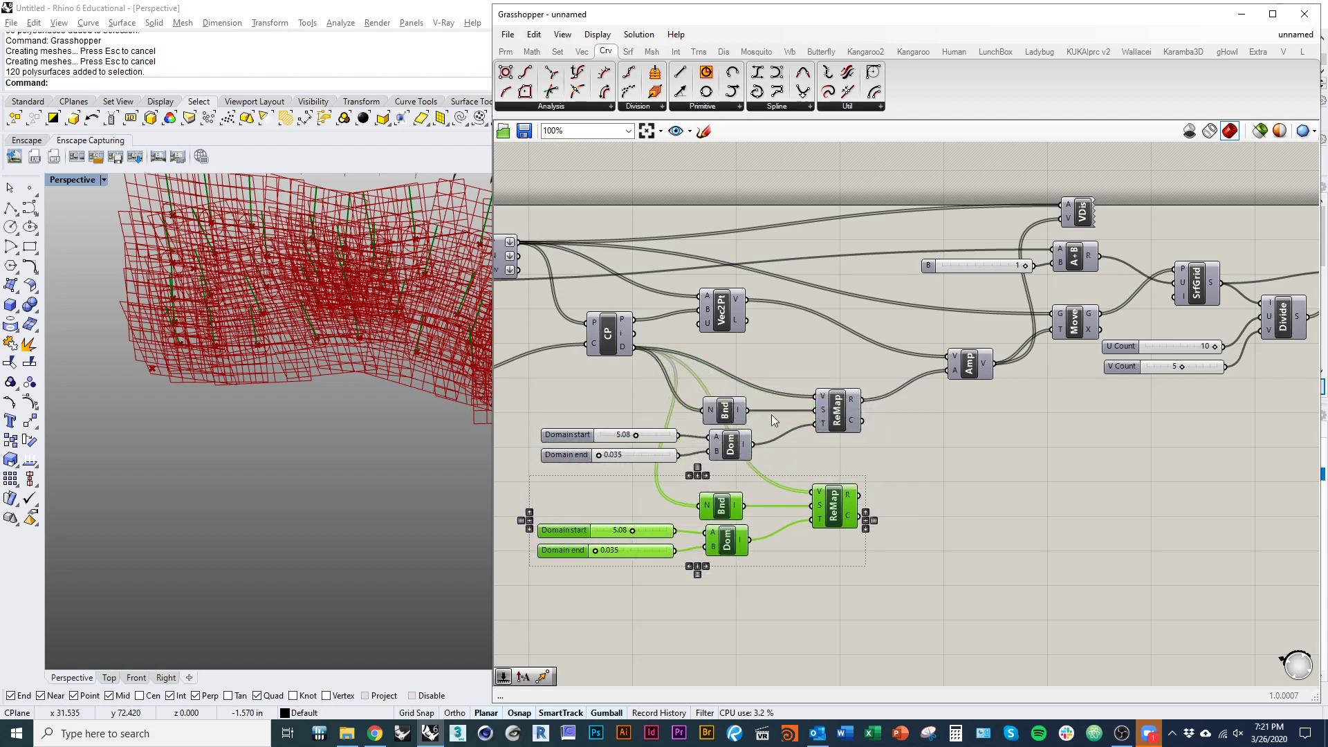
pyautogui.click(839, 425)
pyautogui.click(725, 410)
pyautogui.click(735, 448)
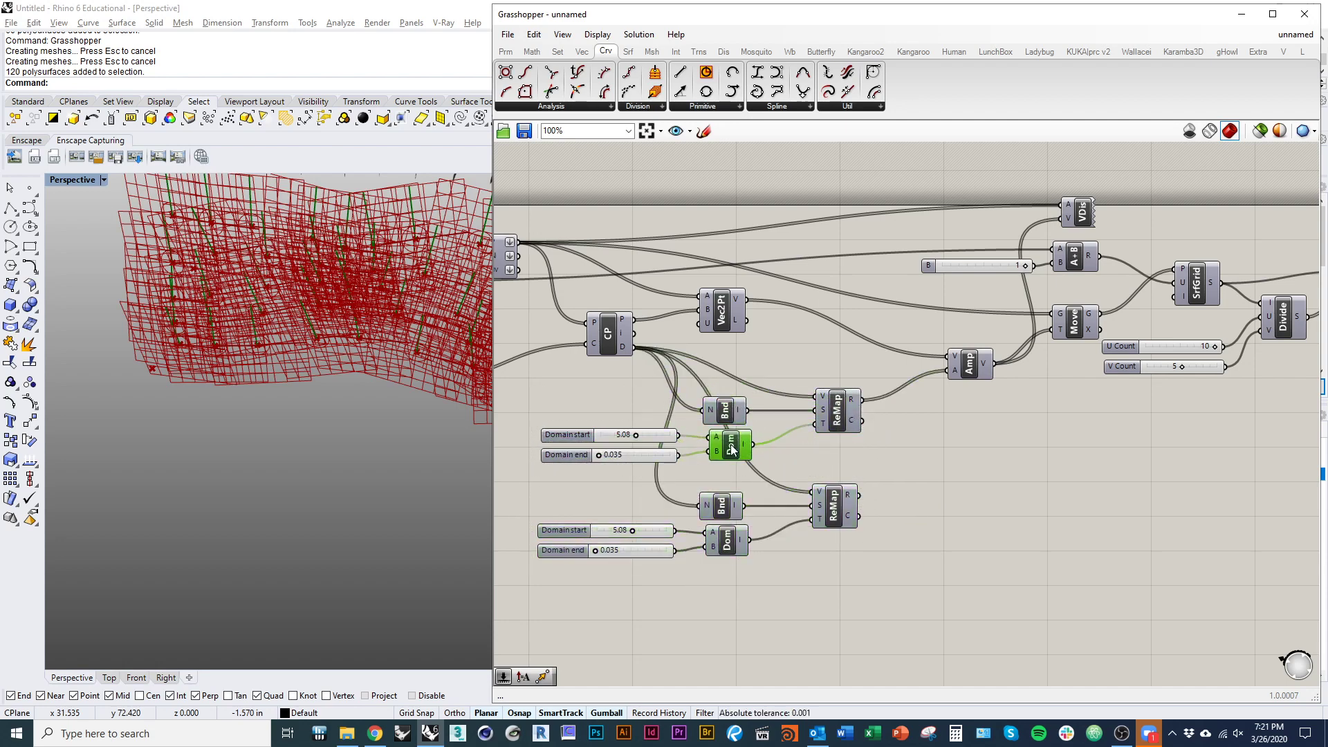
# - Connect the duplicated ReMap's R output to the Circle component's R input and move Circle lower beside EvalSrf
pyautogui.moveTo(855, 502); pyautogui.dragTo(647, 470, button='right')
pyautogui.scroll(-6, 665, 465)
pyautogui.moveTo(649, 466); pyautogui.dragTo(980, 288)
pyautogui.scroll(7, 969, 406)
pyautogui.moveTo(1002, 283); pyautogui.dragTo(1016, 398)
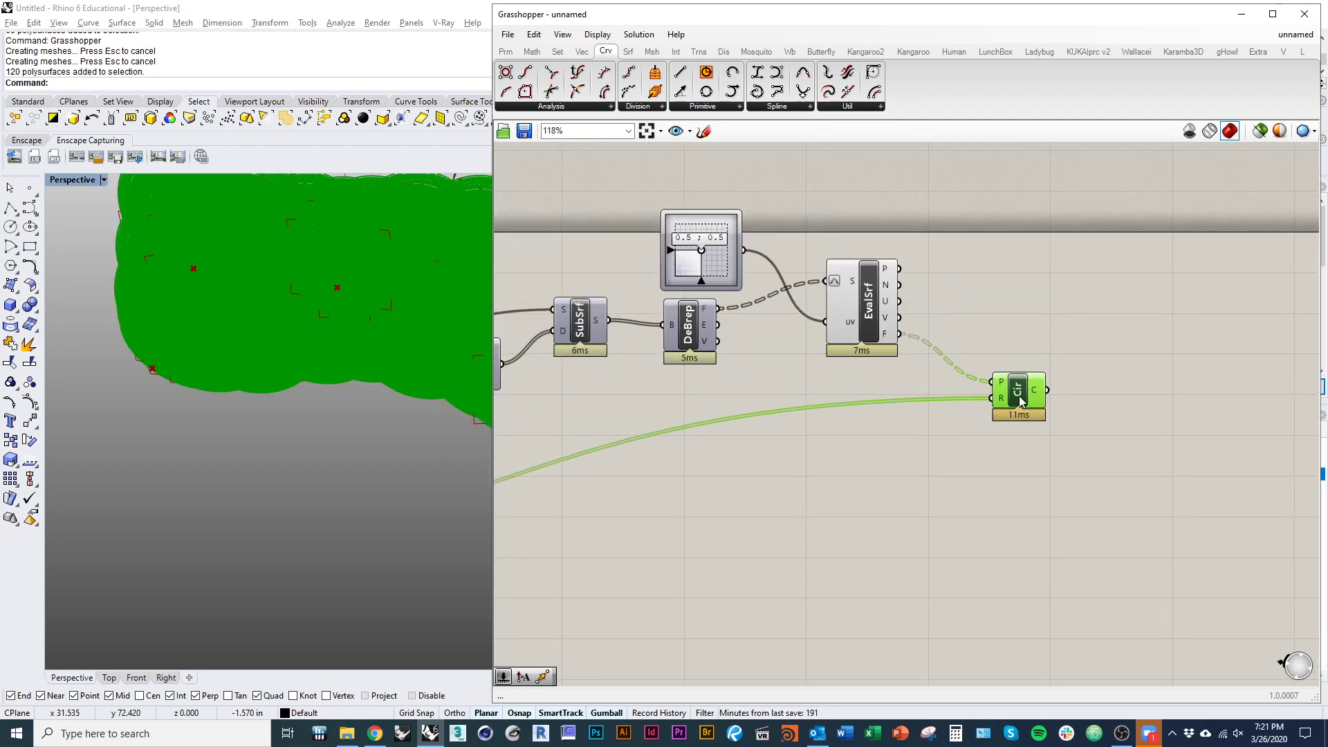
# - Flatten the Circle component's P input
pyautogui.scroll(-3, 958, 409)
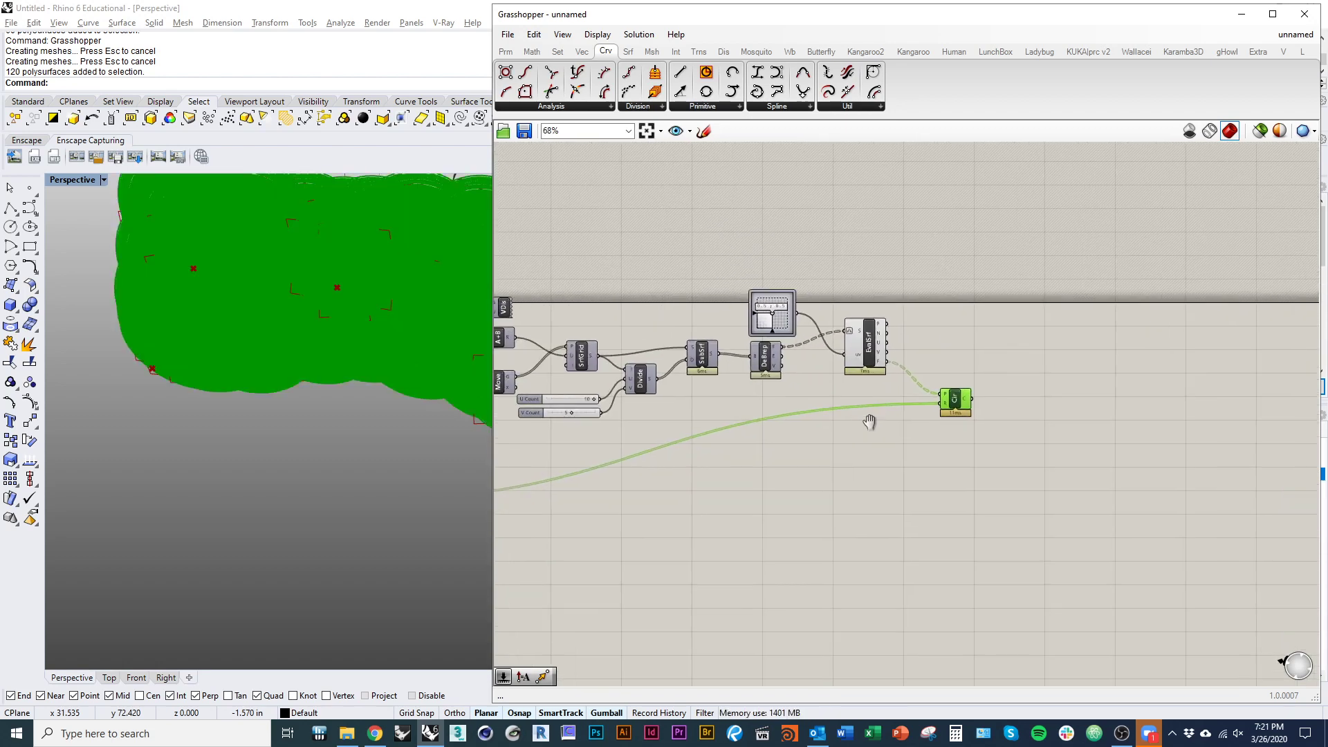
pyautogui.scroll(6, 892, 309)
pyautogui.rightClick(880, 379)
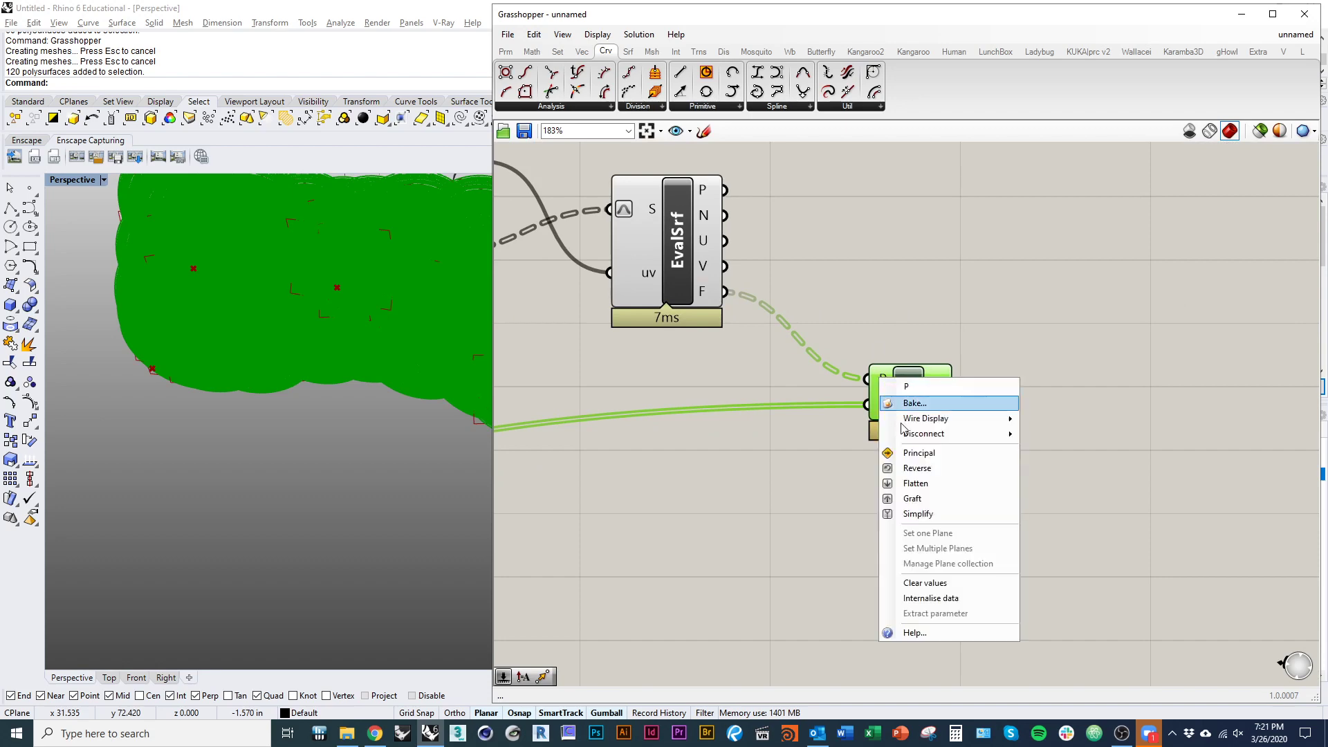
pyautogui.click(936, 492)
pyautogui.scroll(-6, 982, 460)
pyautogui.moveTo(942, 554); pyautogui.dragTo(1211, 436, button='right')
pyautogui.scroll(-2, 1210, 436)
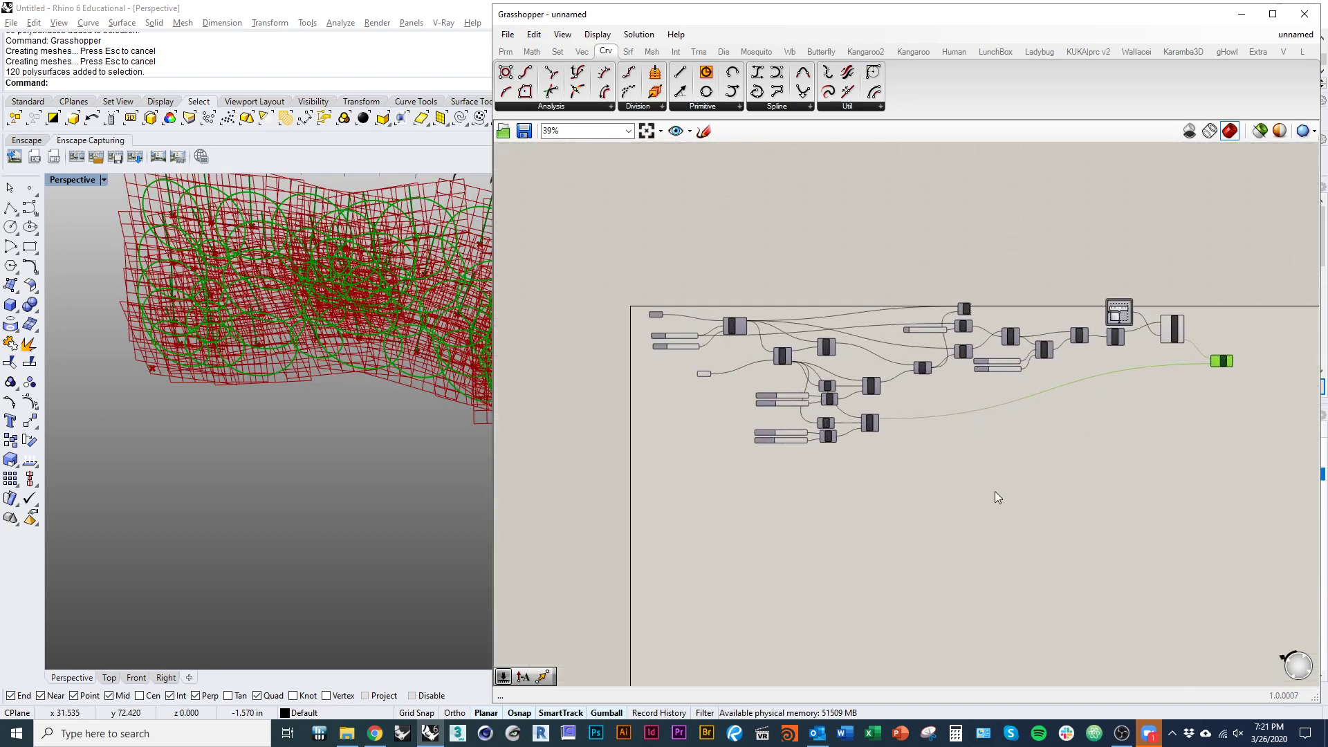
pyautogui.scroll(3, 850, 401)
pyautogui.moveTo(959, 382); pyautogui.dragTo(879, 425, button='right')
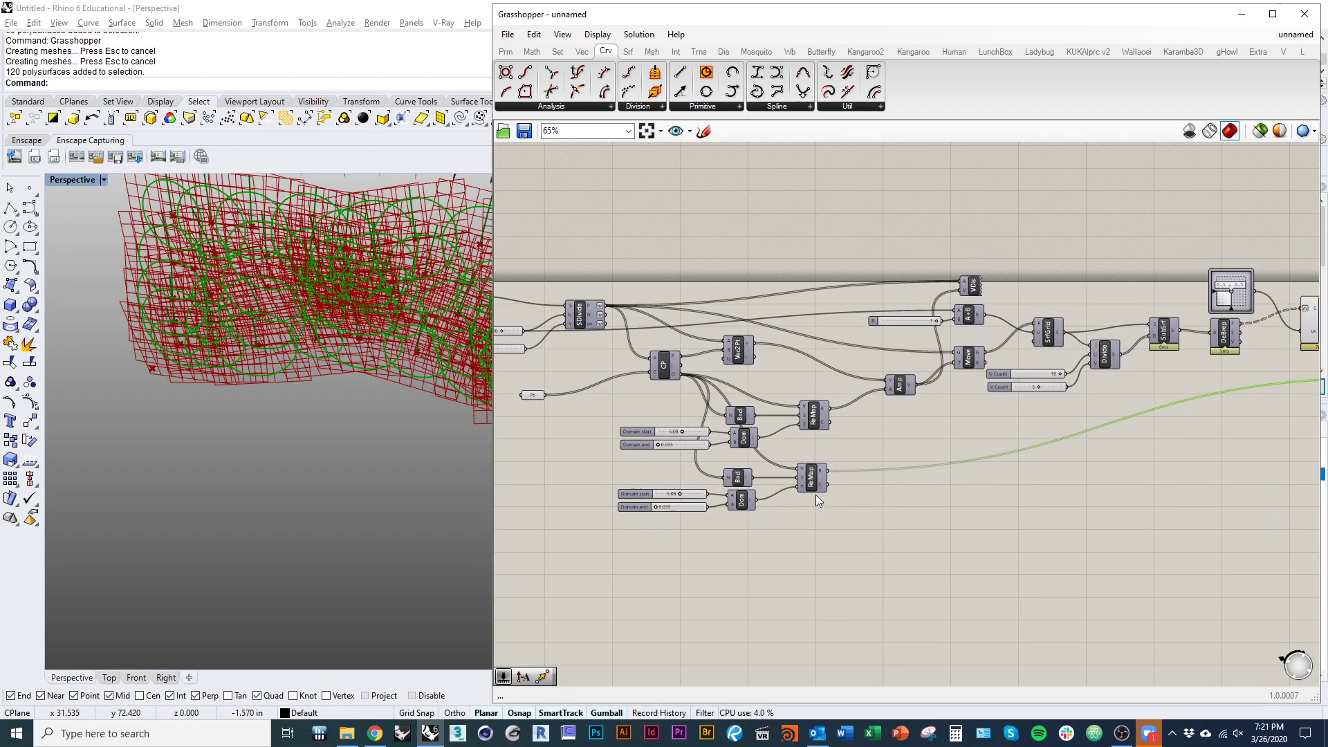
pyautogui.scroll(1, 817, 492)
pyautogui.moveTo(821, 486); pyautogui.dragTo(808, 517, button='right')
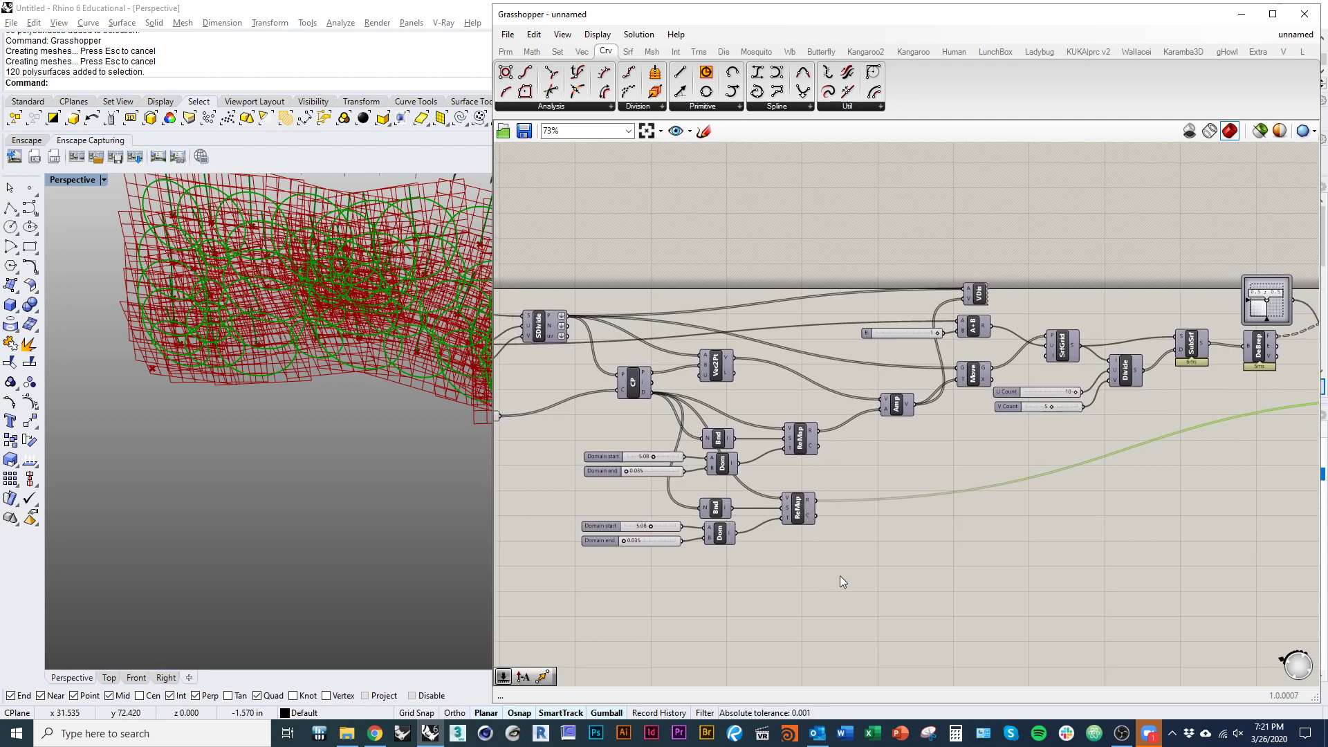
pyautogui.moveTo(922, 552); pyautogui.dragTo(996, 572, button='right')
pyautogui.moveTo(972, 618); pyautogui.dragTo(687, 525)
pyautogui.keyDown('shift'); pyautogui.click(712, 411); pyautogui.keyUp('shift')
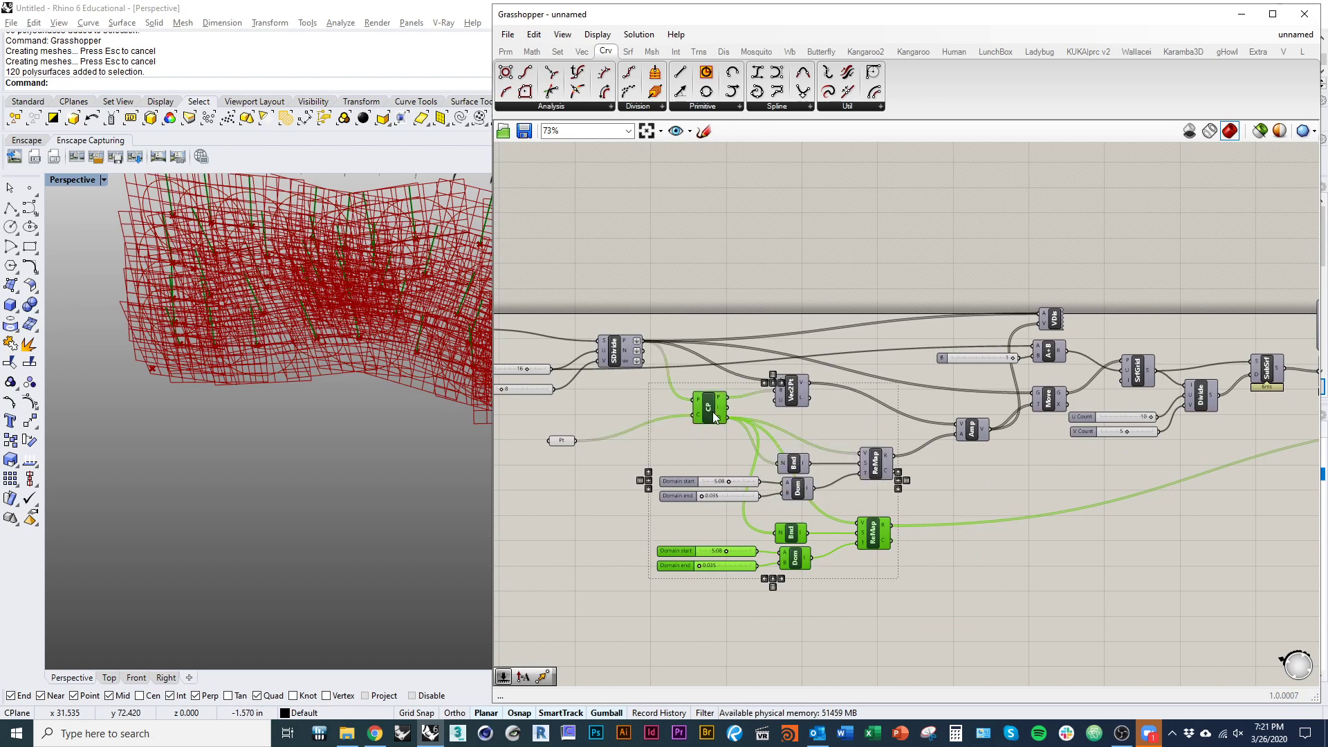
pyautogui.keyDown('shift'); pyautogui.click(563, 441); pyautogui.keyUp('shift')
pyautogui.moveTo(665, 437); pyautogui.dragTo(616, 418, button='right')
pyautogui.scroll(-1, 625, 421)
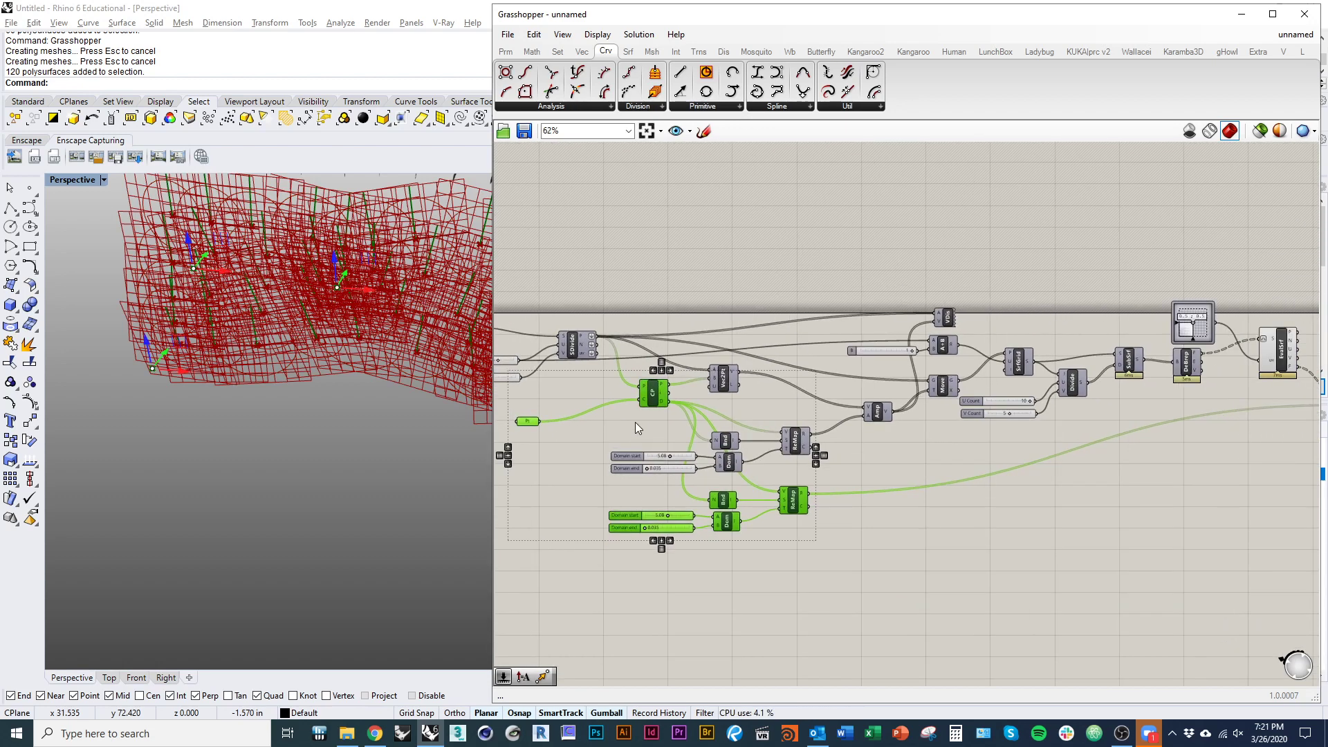
pyautogui.click(636, 424)
pyautogui.click(652, 403)
pyautogui.keyDown('shift'); pyautogui.click(532, 421); pyautogui.keyUp('shift')
# - Delete the lower duplicate of the Bnd, Dom and ReMap components together with its Domain start and end sliders
pyautogui.moveTo(825, 576); pyautogui.dragTo(668, 495)
pyautogui.press('Delete')
pyautogui.scroll(2, 739, 510)
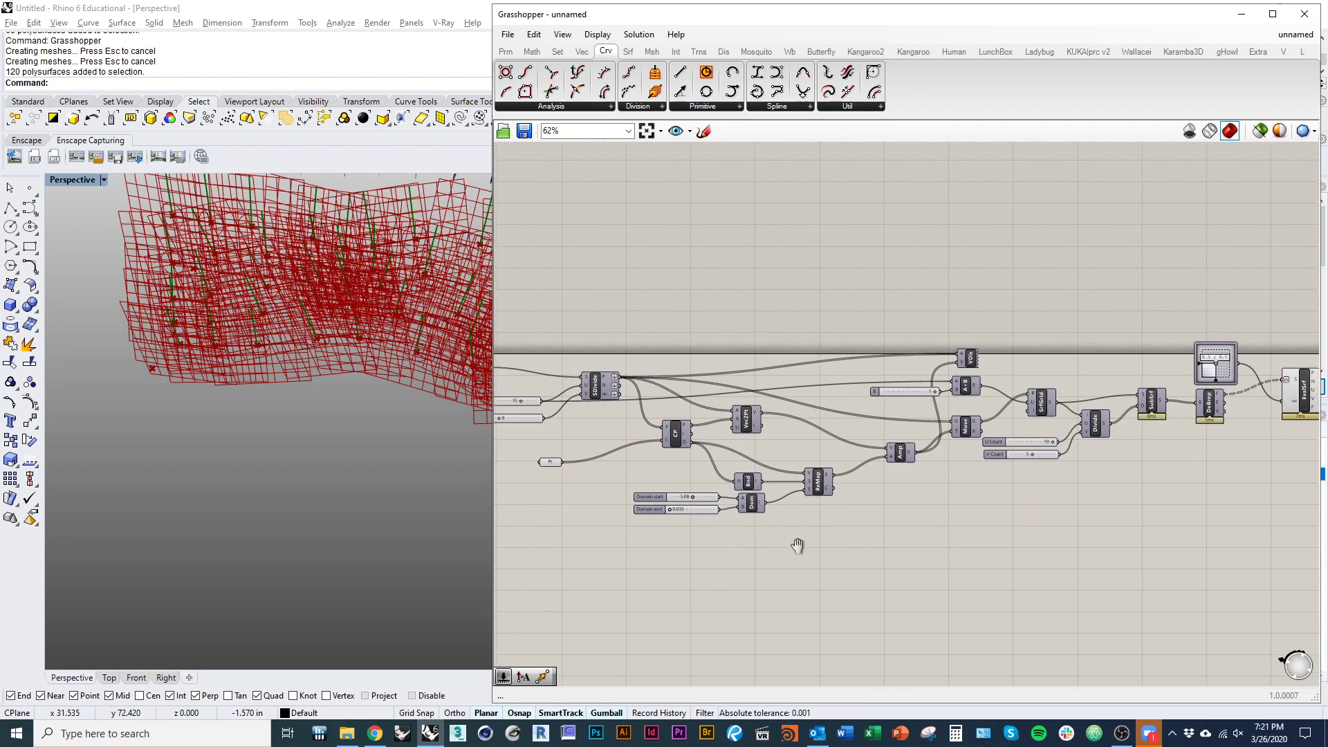
# - Duplicate CP, Bnd, Dom, ReMap and both Domain sliders, placing the copy below EvalSrf, and move Circle beyond EvalSrf
pyautogui.moveTo(880, 549); pyautogui.dragTo(626, 433)
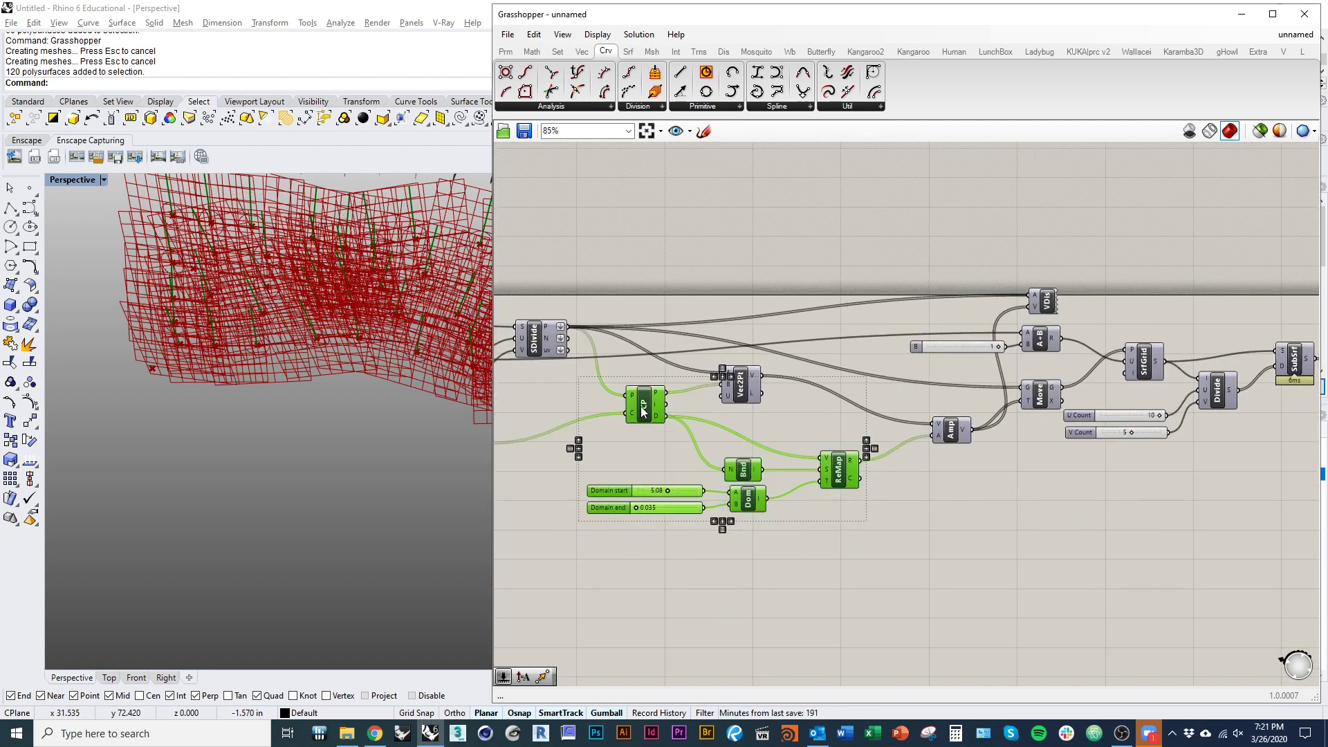
pyautogui.moveTo(514, 443); pyautogui.dragTo(700, 466, button='right')
pyautogui.keyDown('shift'); pyautogui.click(655, 465); pyautogui.keyUp('shift')
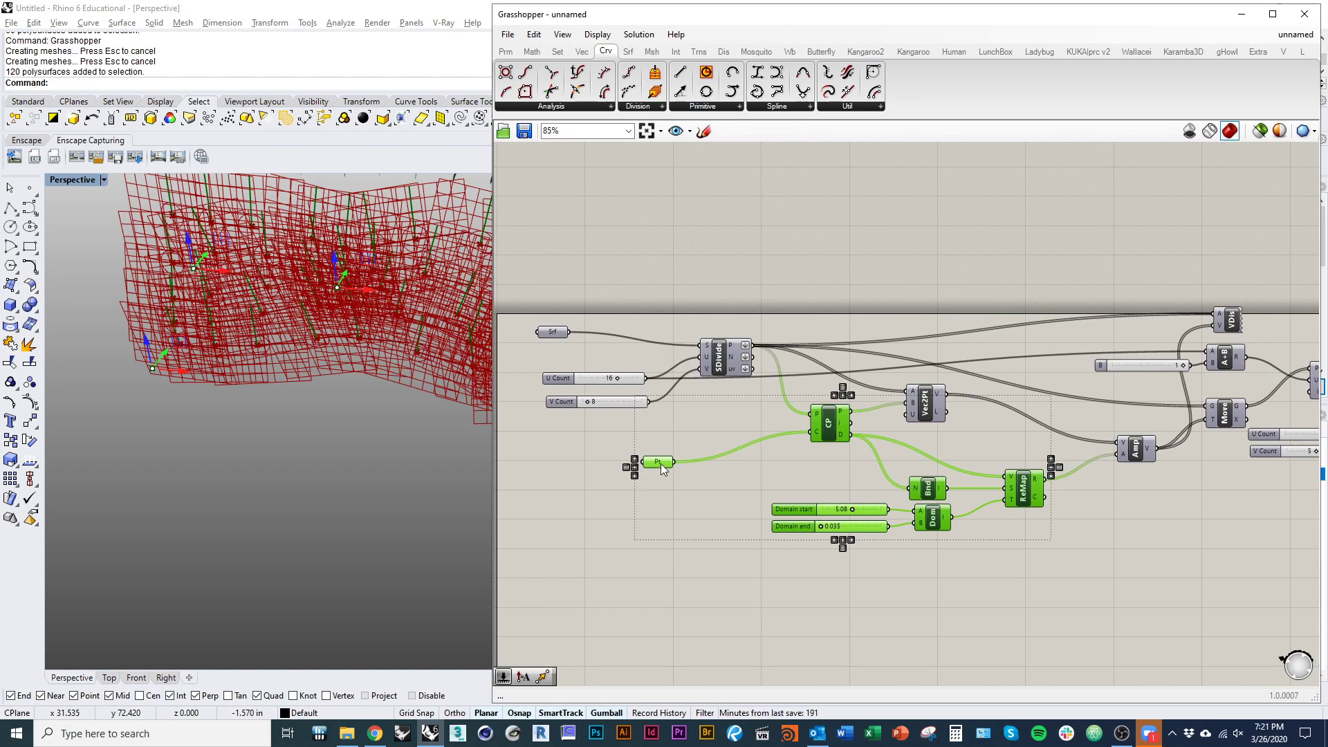
pyautogui.keyDown('ctrl'); pyautogui.click(662, 464); pyautogui.keyUp('ctrl')
pyautogui.moveTo(830, 484); pyautogui.dragTo(629, 446, button='right')
pyautogui.scroll(-2, 628, 445)
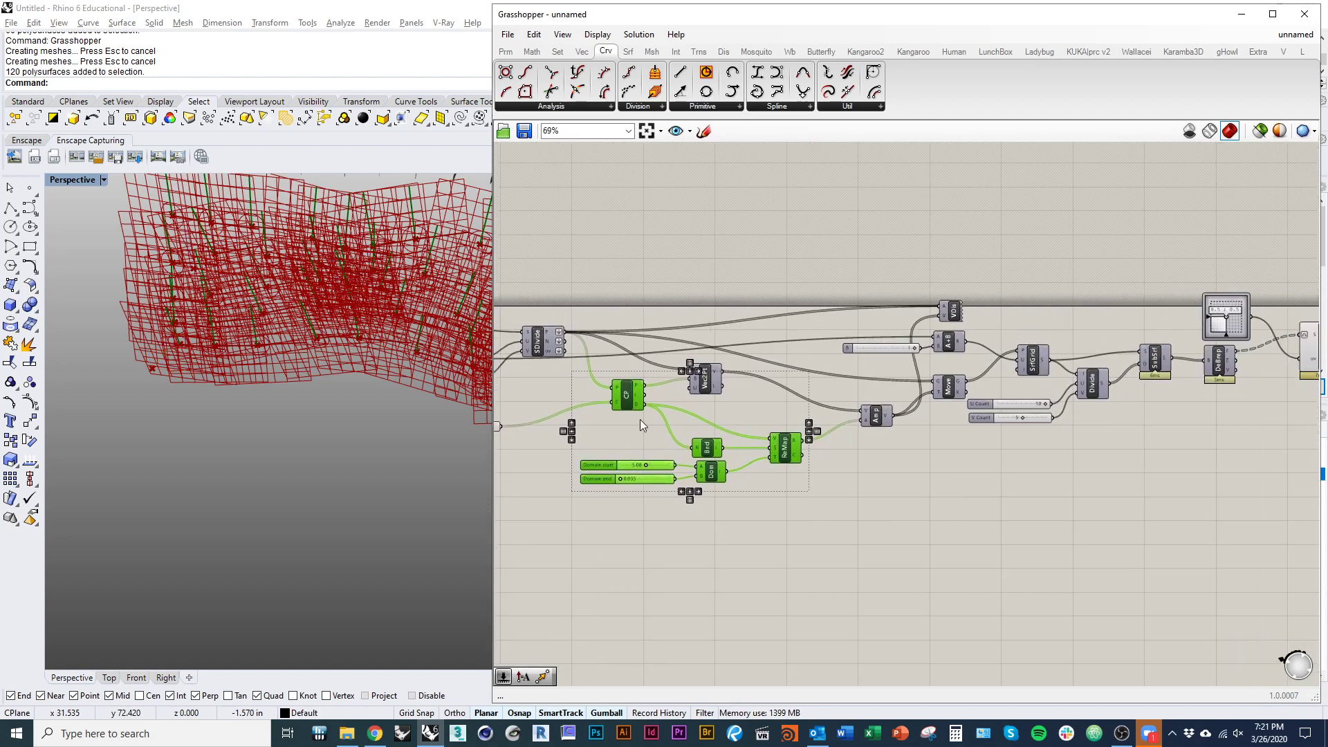
pyautogui.moveTo(628, 401); pyautogui.dragTo(640, 490, button='right')
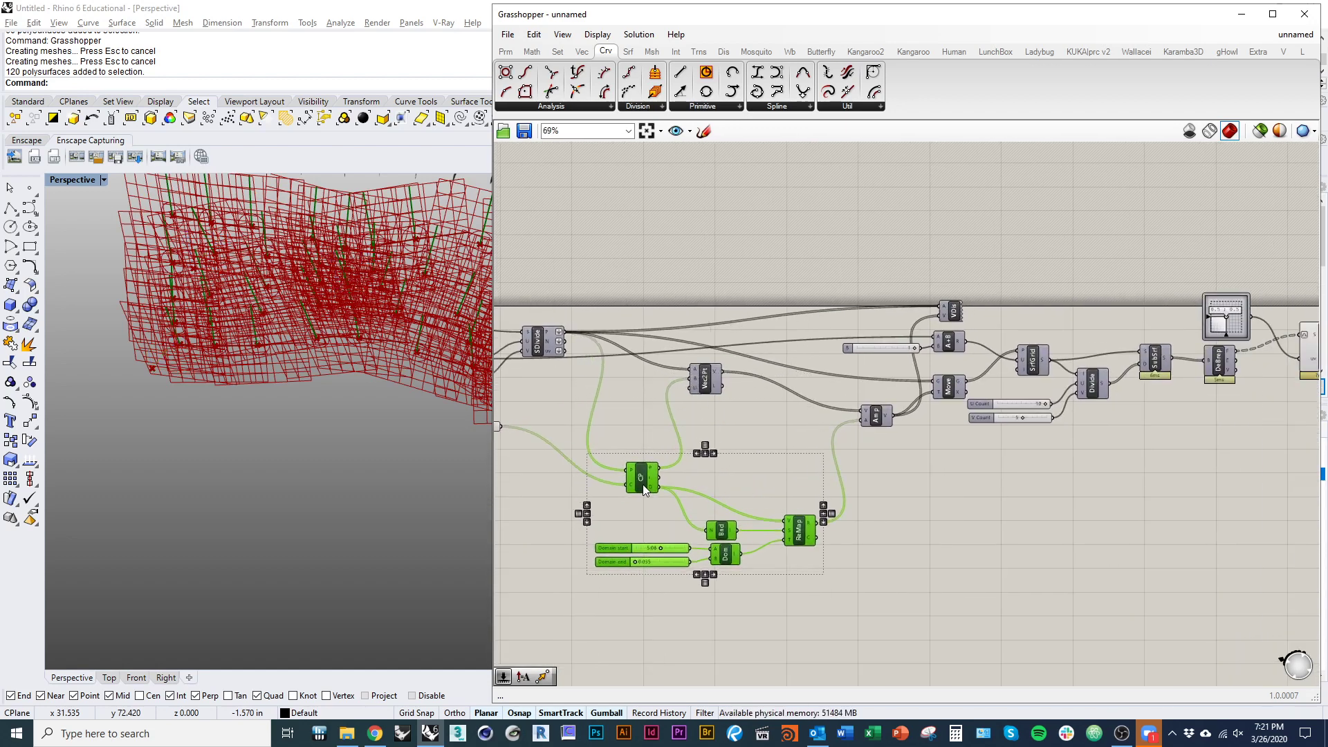
pyautogui.scroll(-5, 642, 495)
pyautogui.scroll(6, 917, 466)
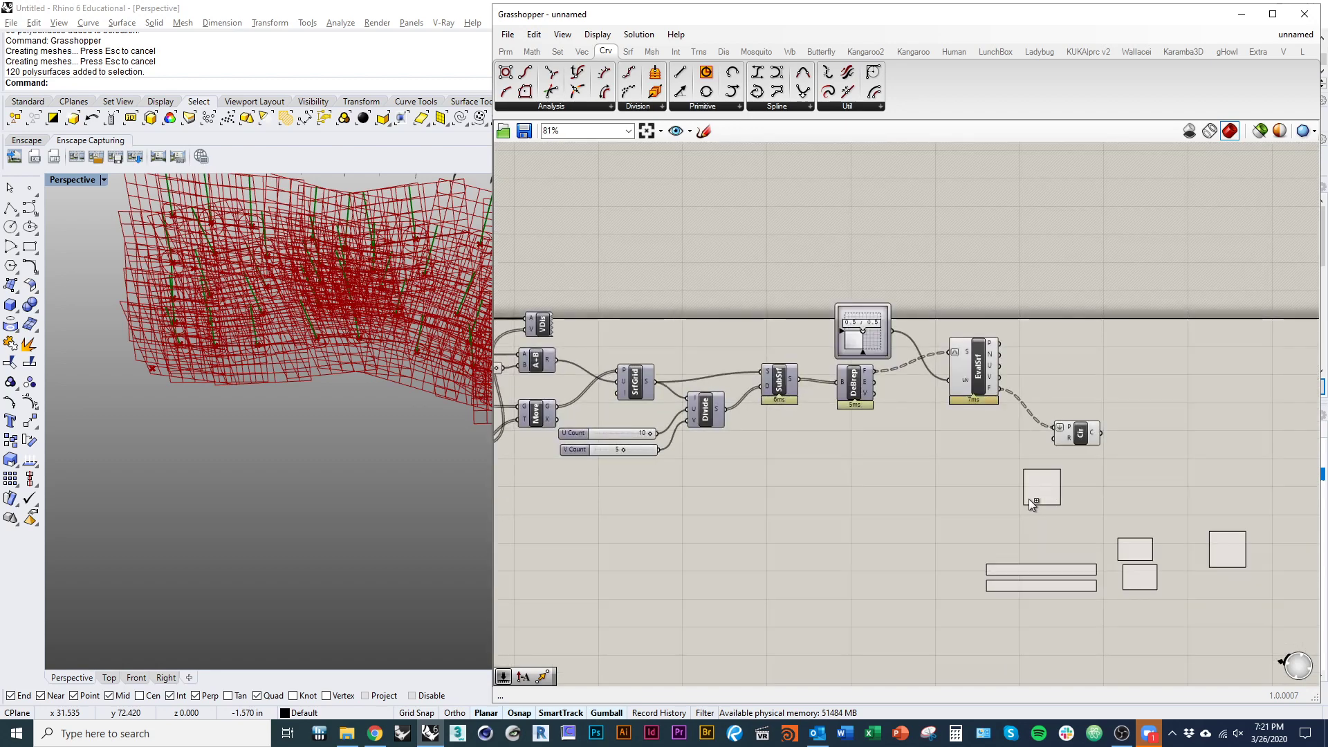
pyautogui.keyDown('alt'); pyautogui.moveTo(937, 453); pyautogui.dragTo(937, 454); pyautogui.keyUp('alt')
pyautogui.moveTo(998, 453); pyautogui.dragTo(760, 445, button='right')
pyautogui.moveTo(703, 444); pyautogui.dragTo(899, 415)
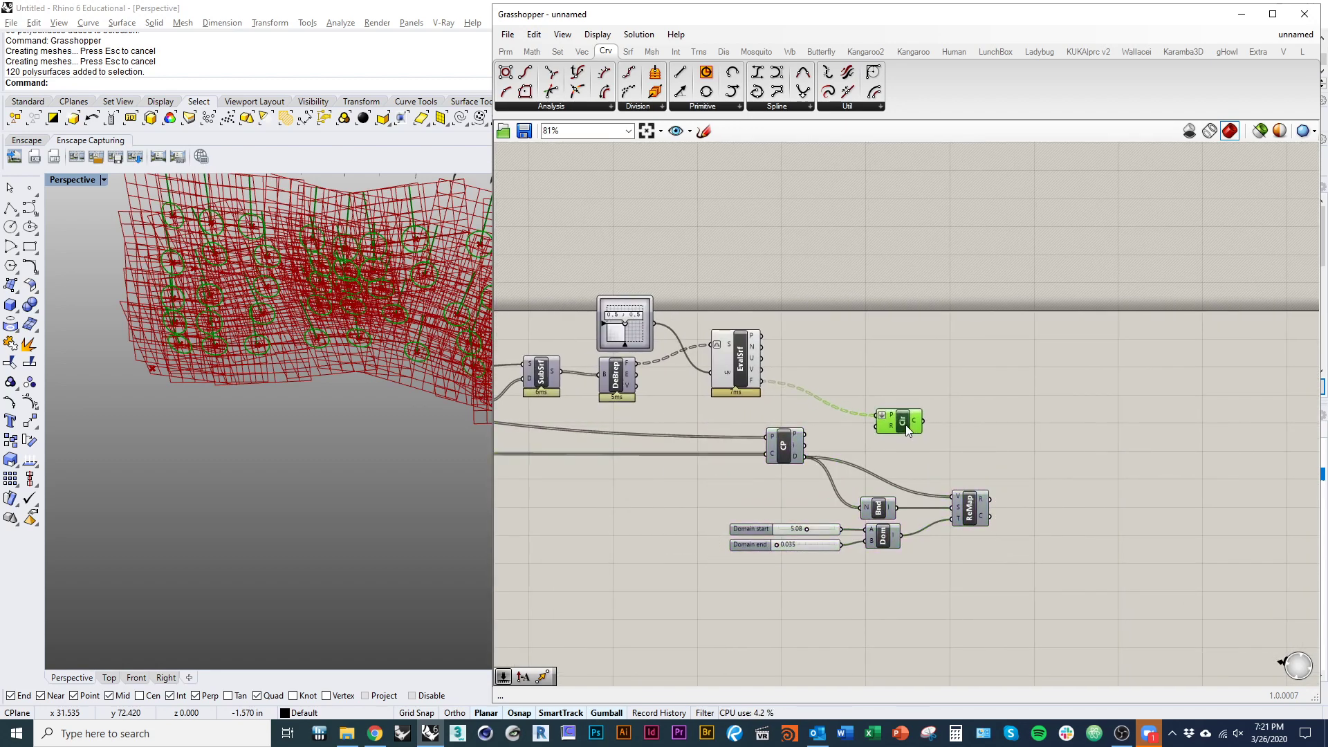
# - Turn on the viewport preview of the SrfGrid component
pyautogui.scroll(3, 825, 393)
pyautogui.click(825, 393)
pyautogui.moveTo(824, 393); pyautogui.dragTo(926, 418, button='right')
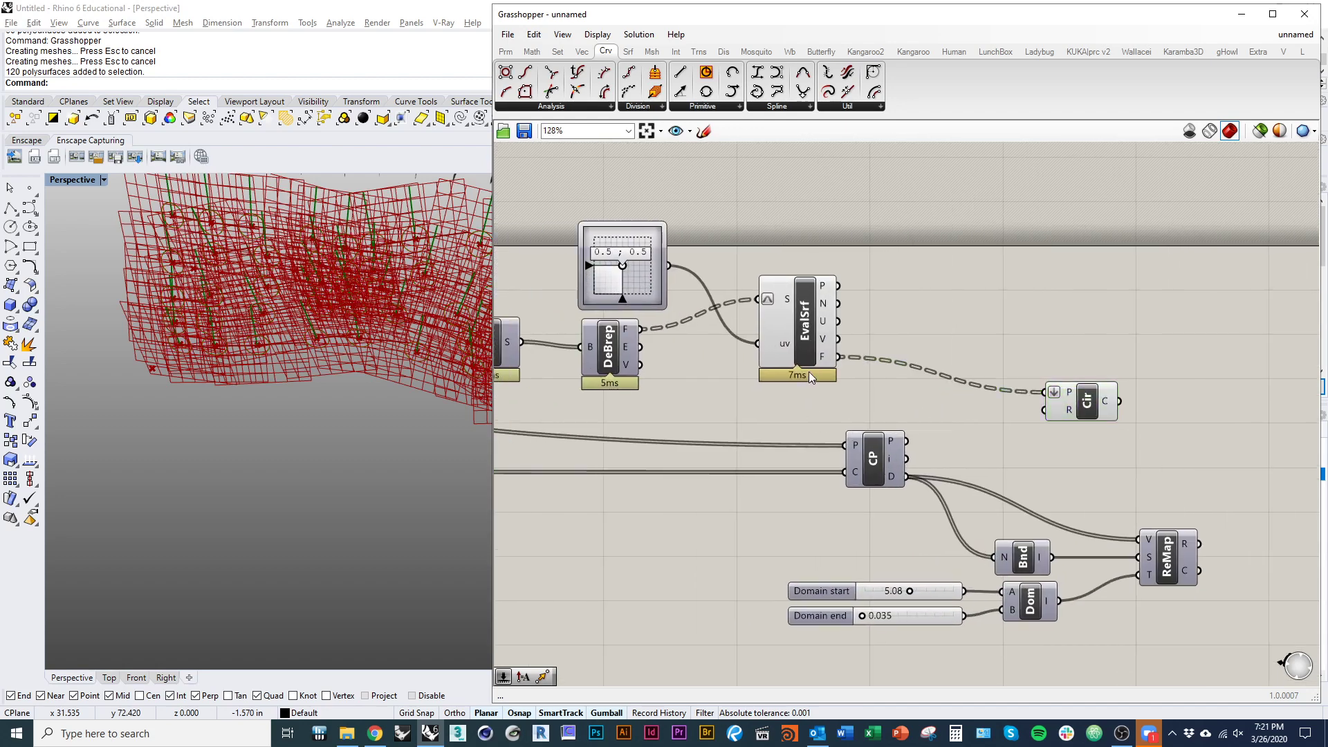
pyautogui.moveTo(784, 410); pyautogui.dragTo(1148, 435, button='right')
pyautogui.moveTo(808, 412); pyautogui.dragTo(903, 415, button='right')
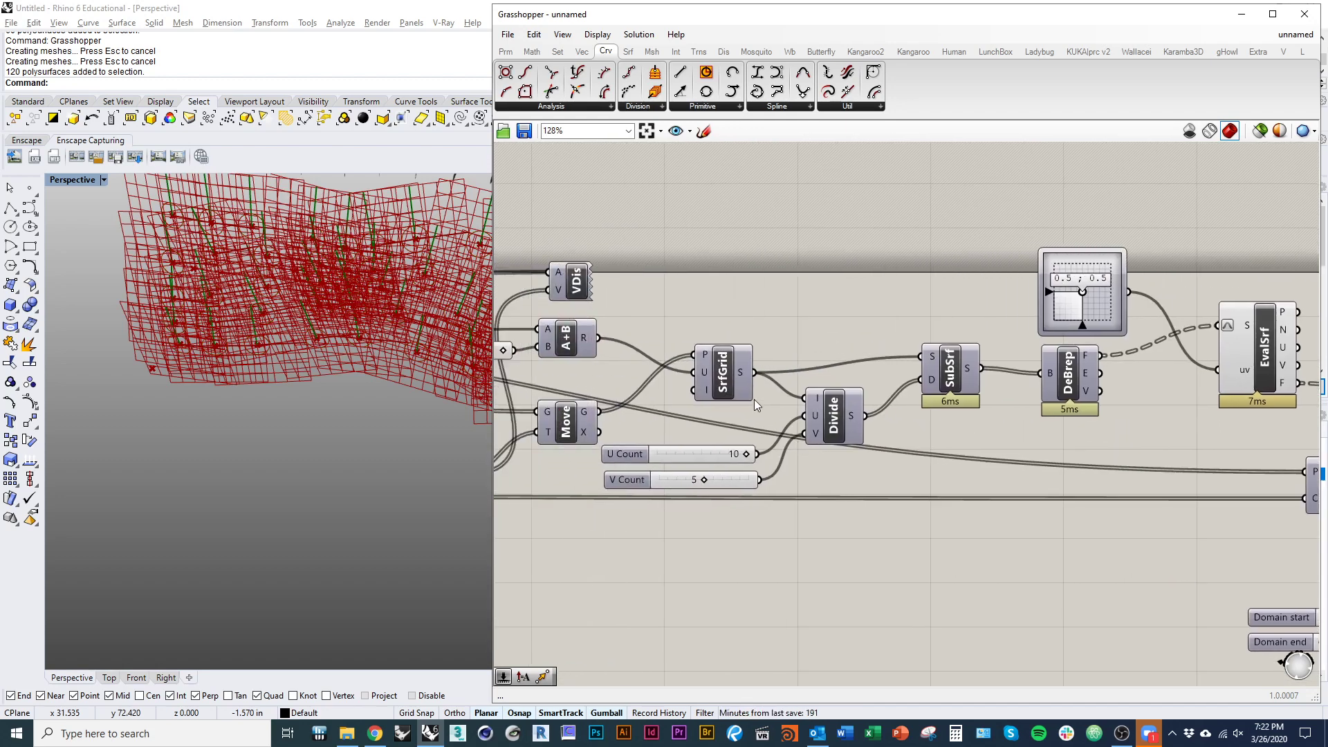
pyautogui.click(725, 378)
pyautogui.rightClick(757, 305)
pyautogui.click(775, 313)
# - Examine the Divide and SubSrf results on the surface and trace the definition from the first U and V counts to EvalSrf
pyautogui.click(831, 426)
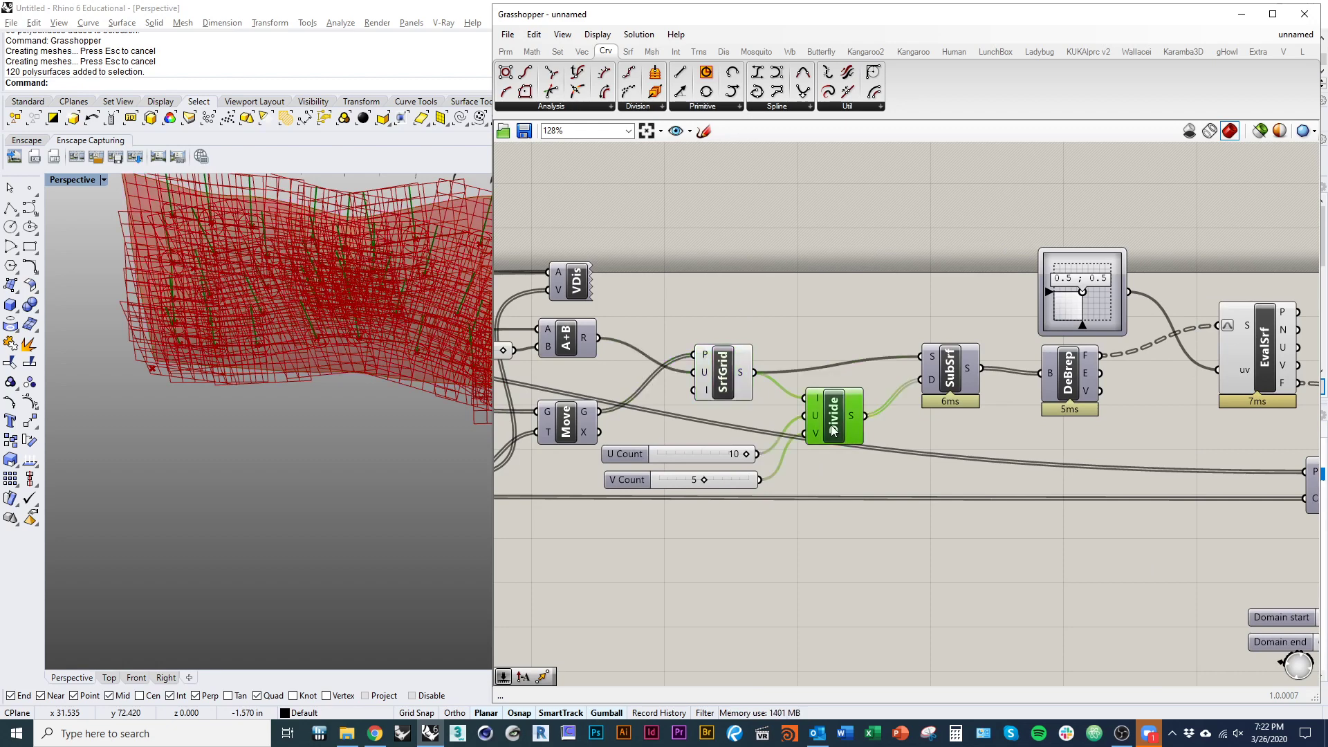
pyautogui.click(960, 389)
pyautogui.keyDown('shift'); pyautogui.moveTo(325, 291); pyautogui.dragTo(366, 371, button='right'); pyautogui.keyUp('shift')
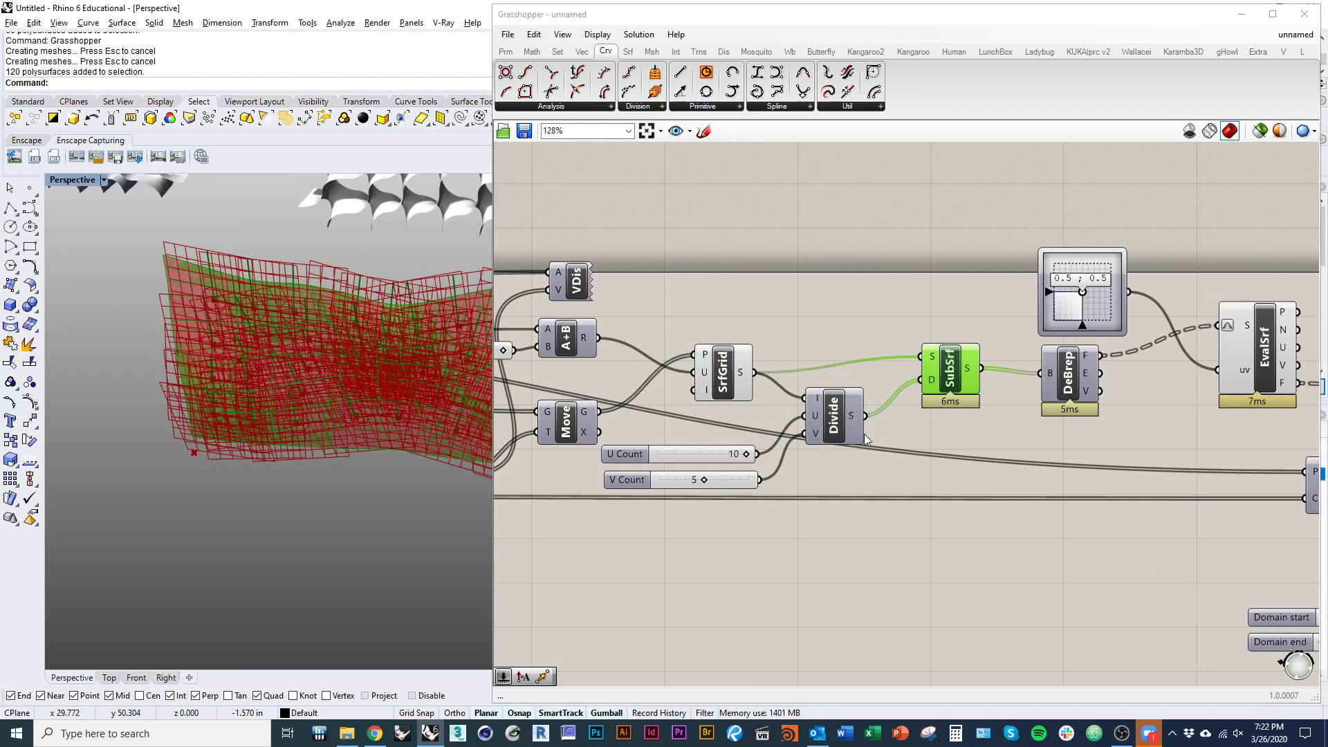
pyautogui.scroll(-5, 900, 409)
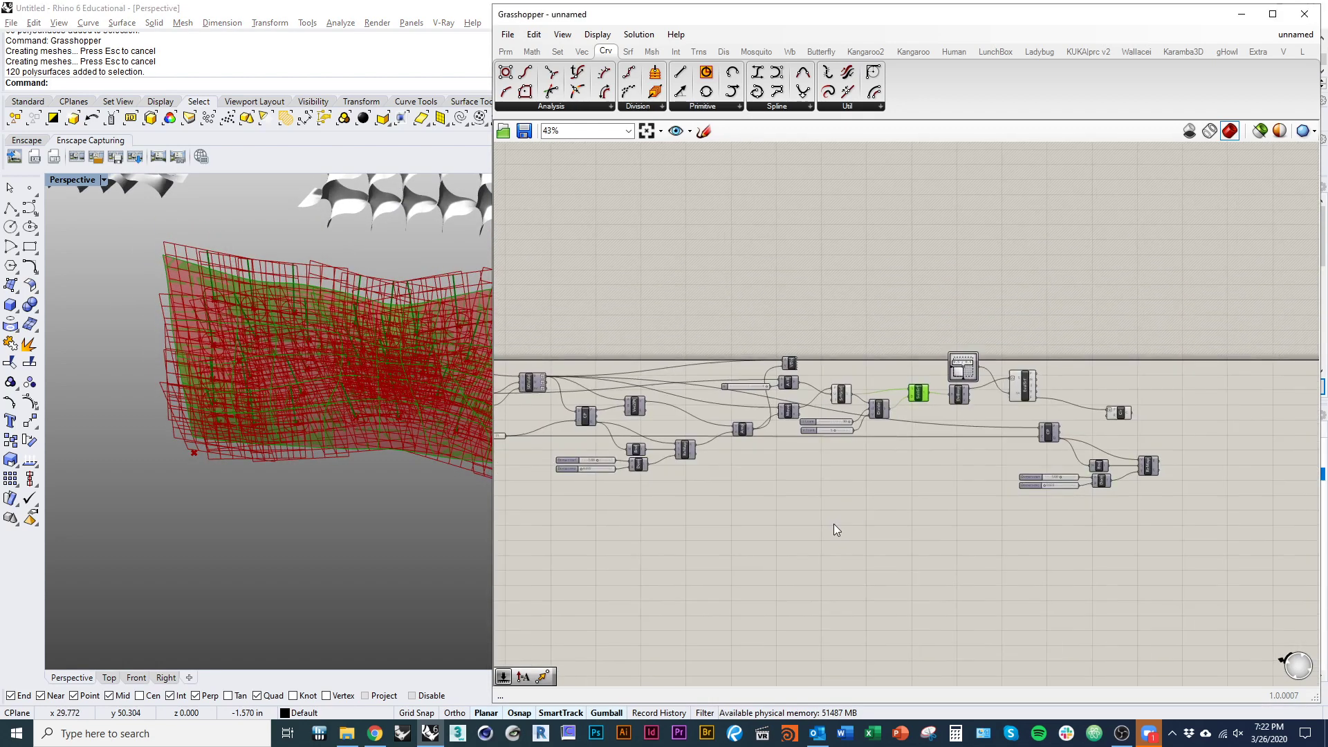
pyautogui.moveTo(833, 524); pyautogui.dragTo(1058, 514, button='right')
pyautogui.scroll(5, 699, 408)
pyautogui.scroll(-5, 735, 398)
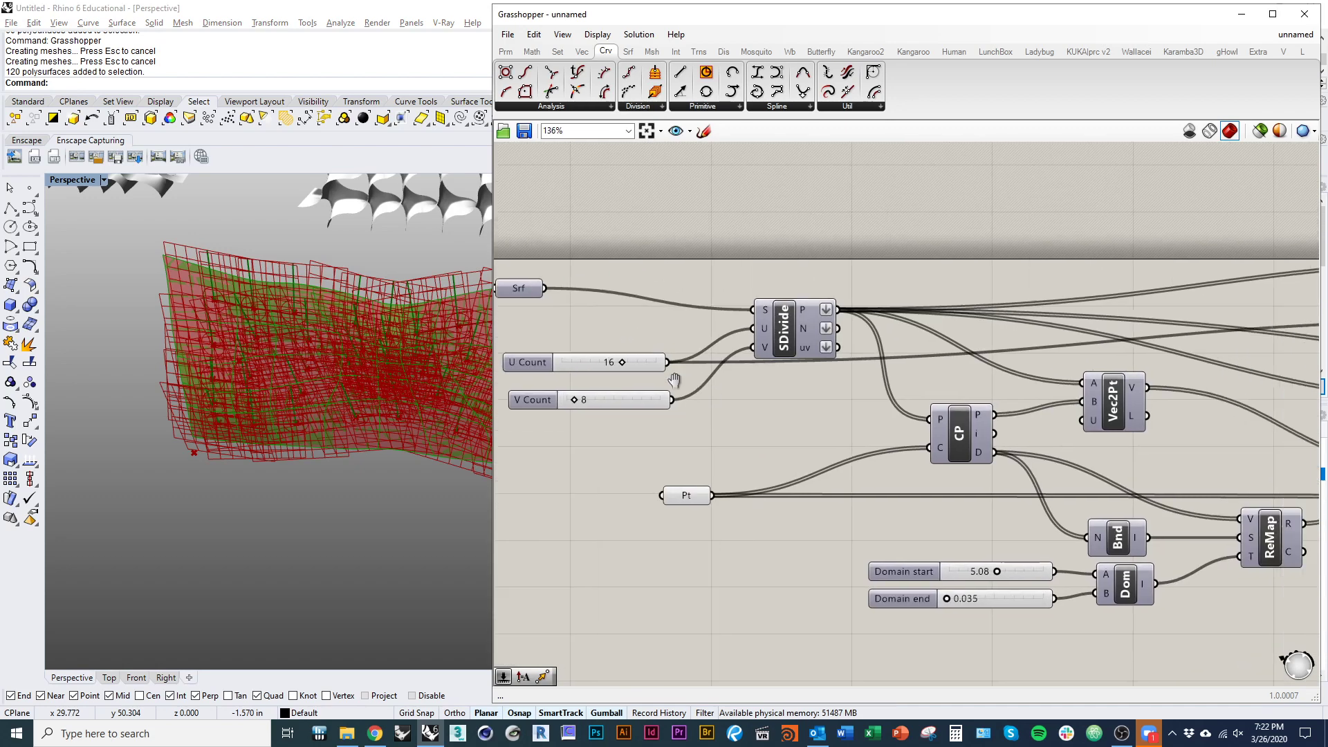
pyautogui.scroll(4, 754, 426)
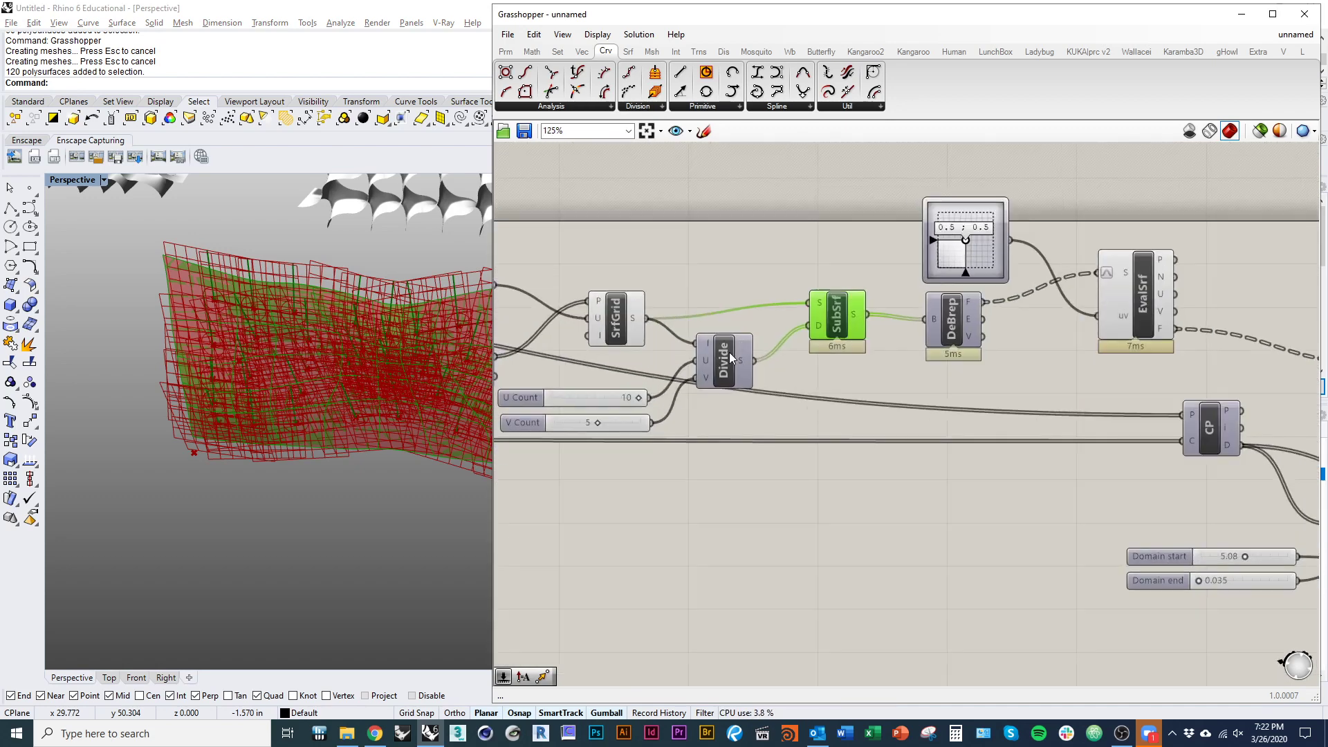
pyautogui.moveTo(890, 443); pyautogui.dragTo(693, 442, button='right')
pyautogui.scroll(-1, 695, 442)
pyautogui.moveTo(806, 483); pyautogui.dragTo(825, 496, button='right')
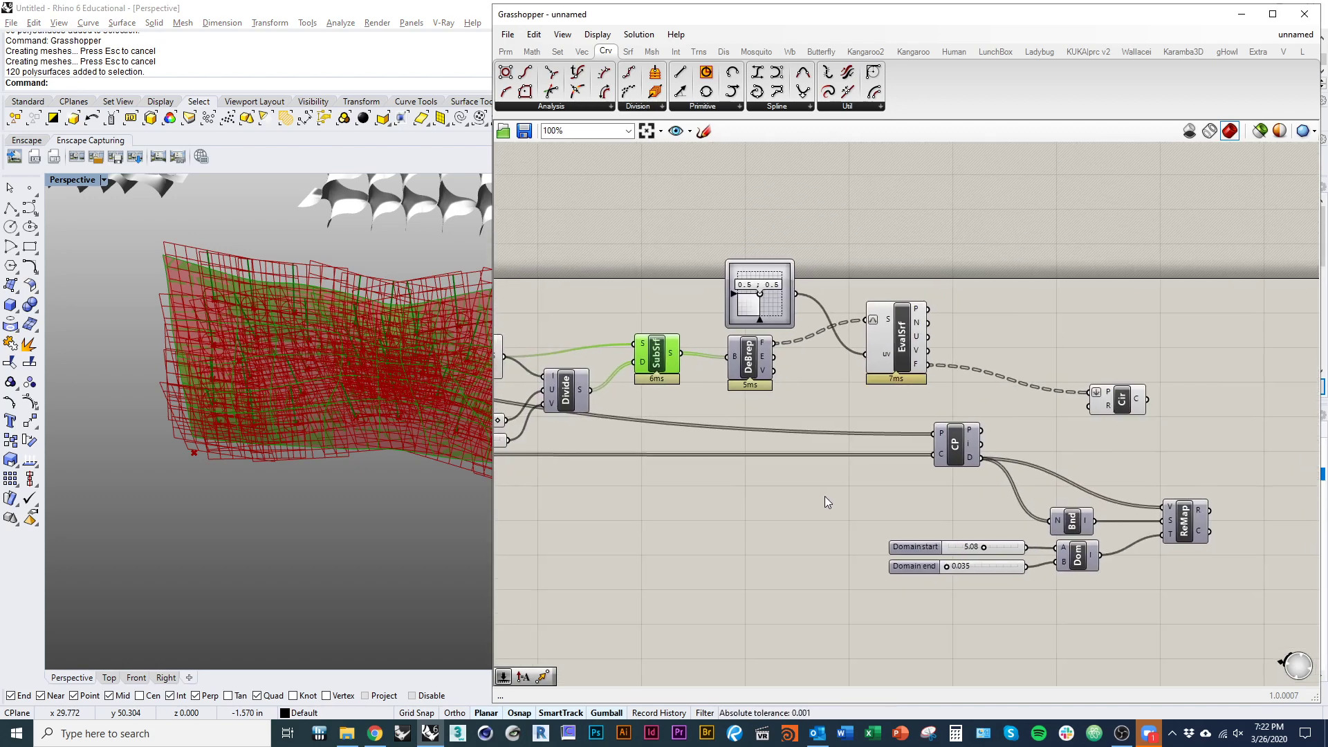
# - Adjust the placement of Circle and EvalSrf, and replace the duplicated CP's P input with EvalSrf's P output
pyautogui.click(1133, 434)
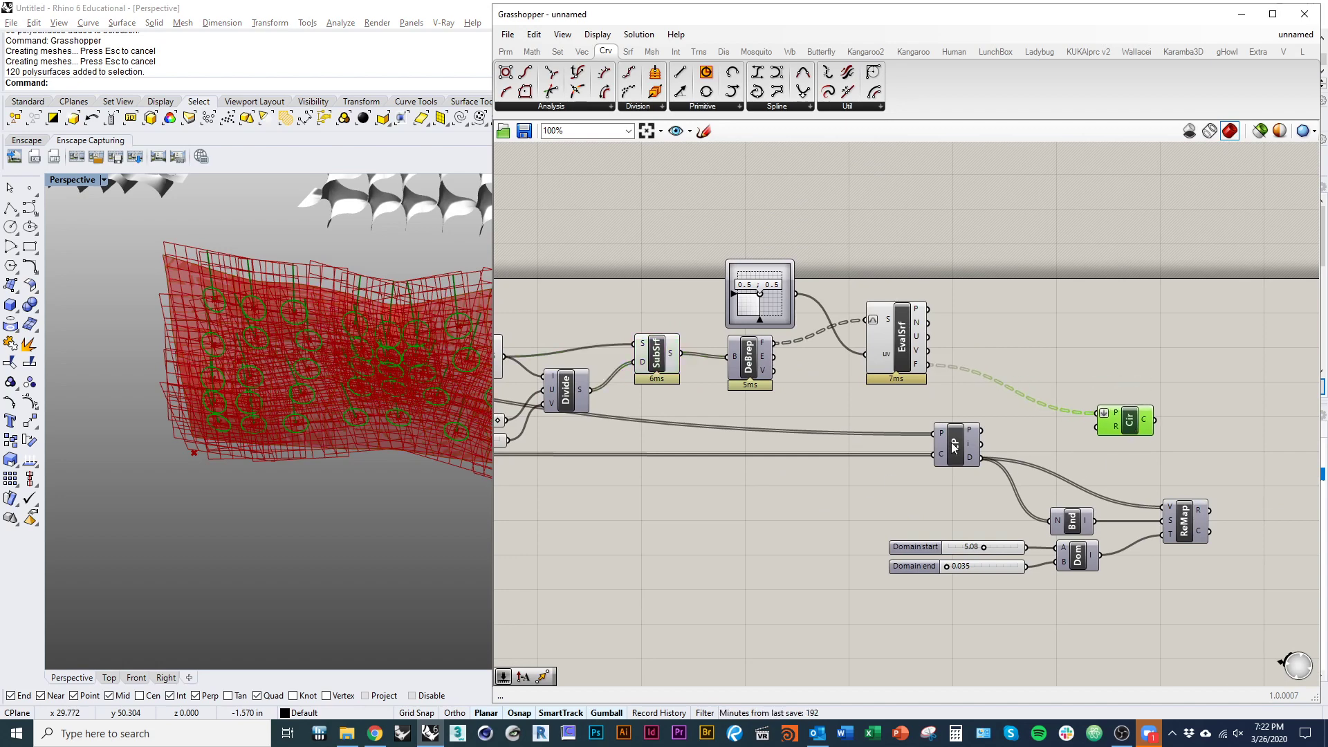
pyautogui.moveTo(698, 456); pyautogui.dragTo(806, 467, button='right')
pyautogui.moveTo(963, 389); pyautogui.dragTo(762, 377, button='right')
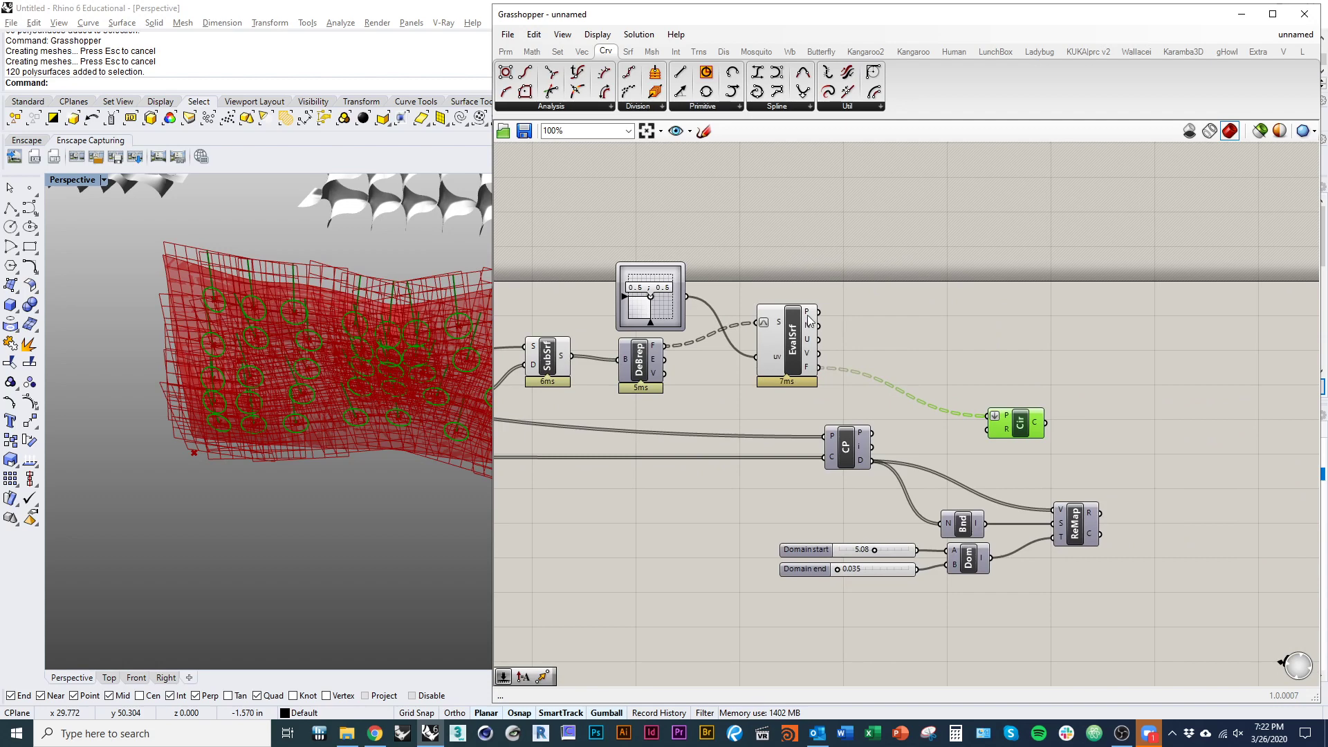
pyautogui.moveTo(808, 315); pyautogui.dragTo(786, 318)
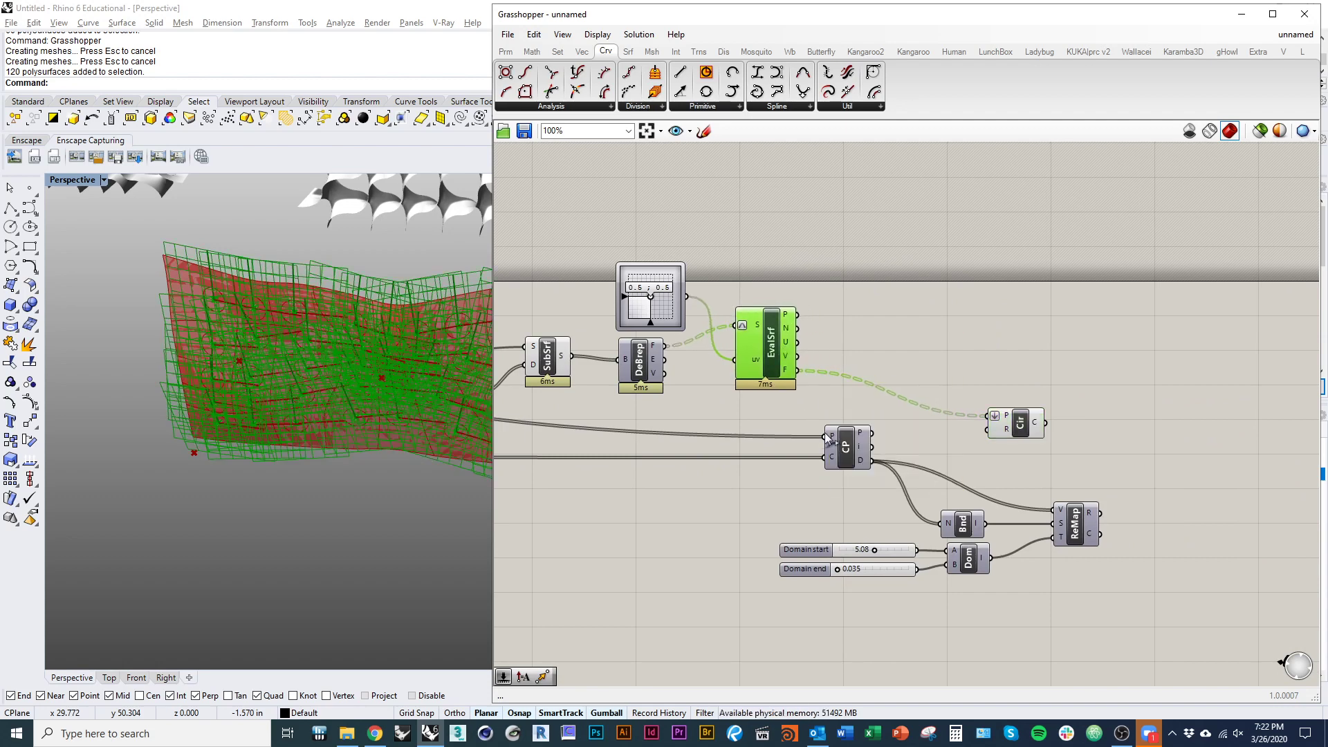
pyautogui.moveTo(829, 437); pyautogui.dragTo(797, 315)
pyautogui.moveTo(676, 516); pyautogui.dragTo(845, 517, button='right')
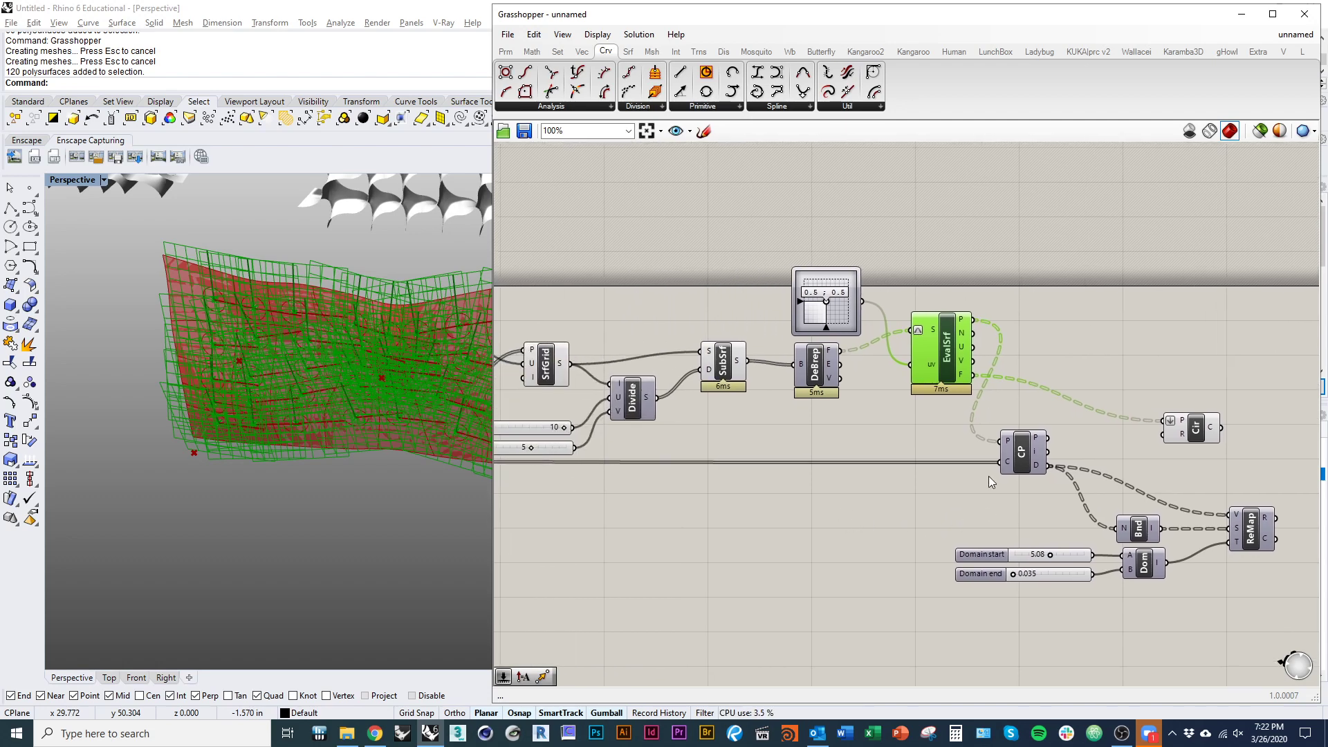
pyautogui.moveTo(1129, 518); pyautogui.dragTo(846, 487, button='right')
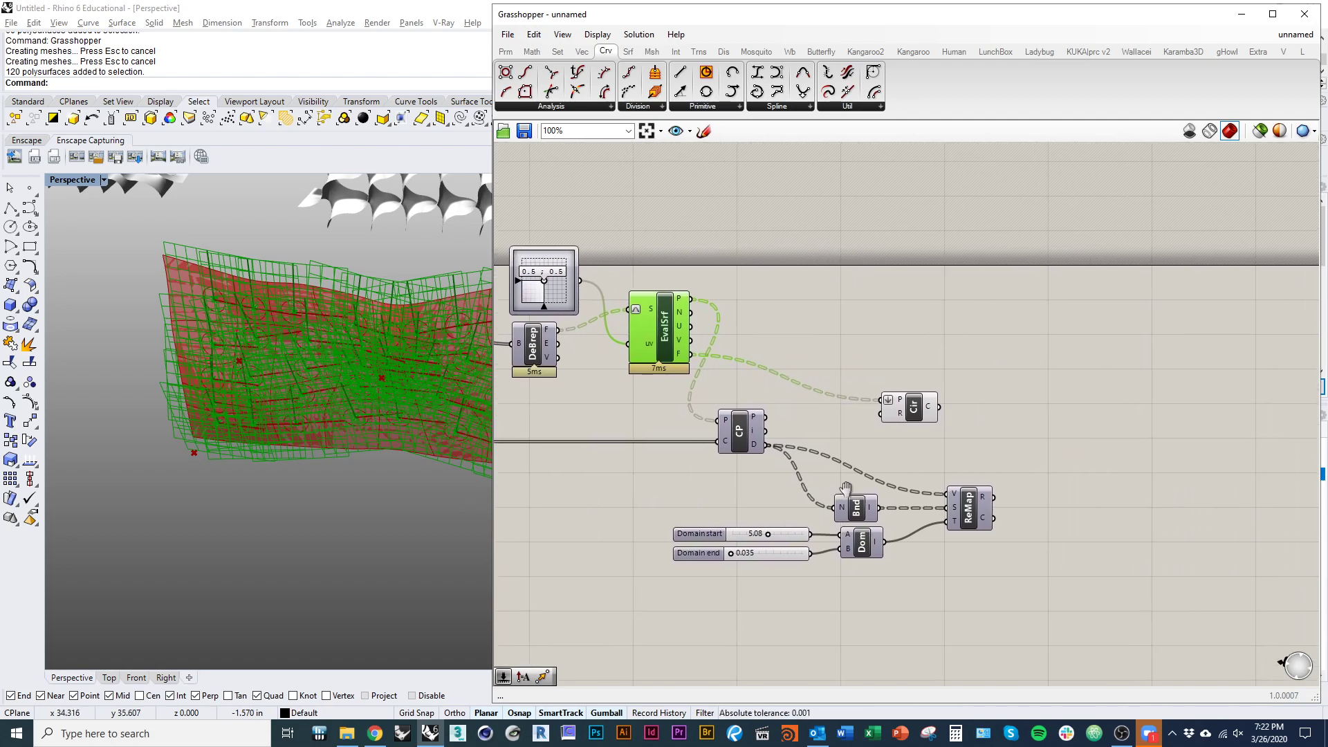
# - Space Circle and the duplicated Bnd further from their neighbours, and flatten Bnd's N input
pyautogui.moveTo(903, 412); pyautogui.dragTo(1087, 408)
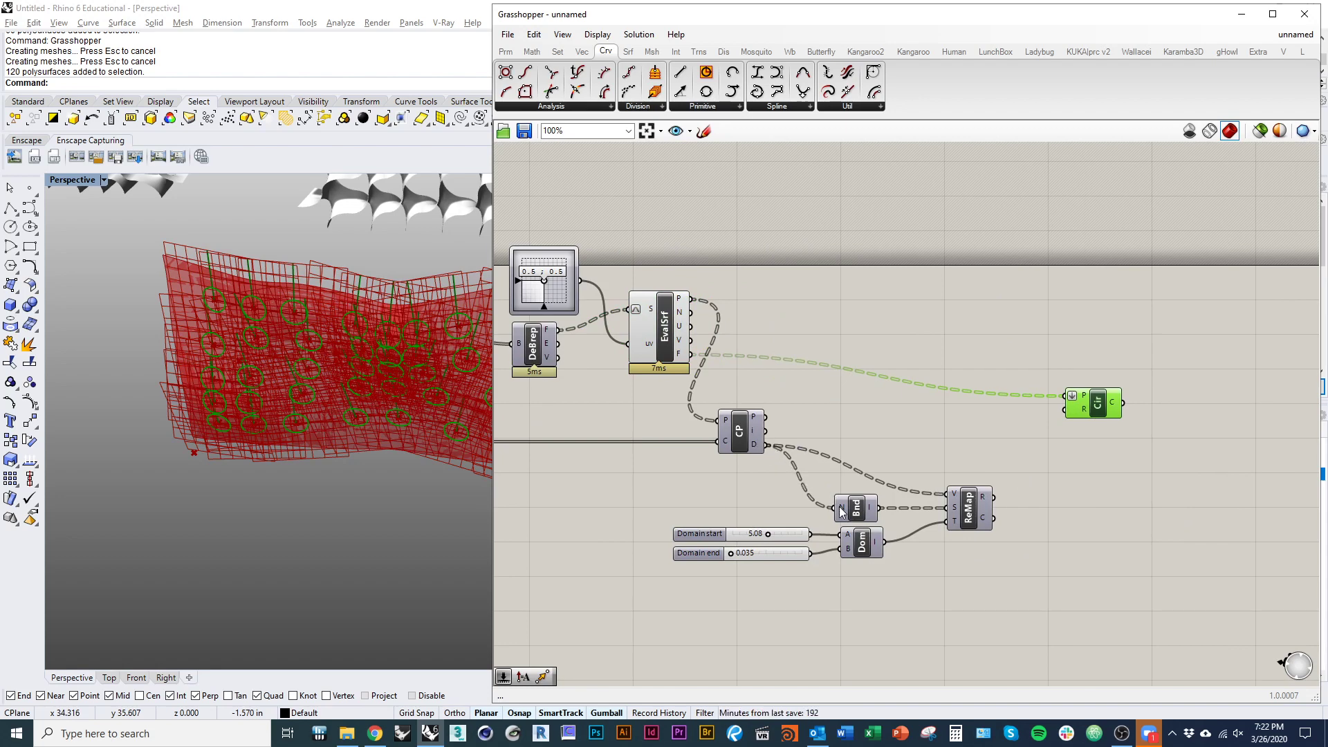
pyautogui.moveTo(856, 518); pyautogui.dragTo(858, 507)
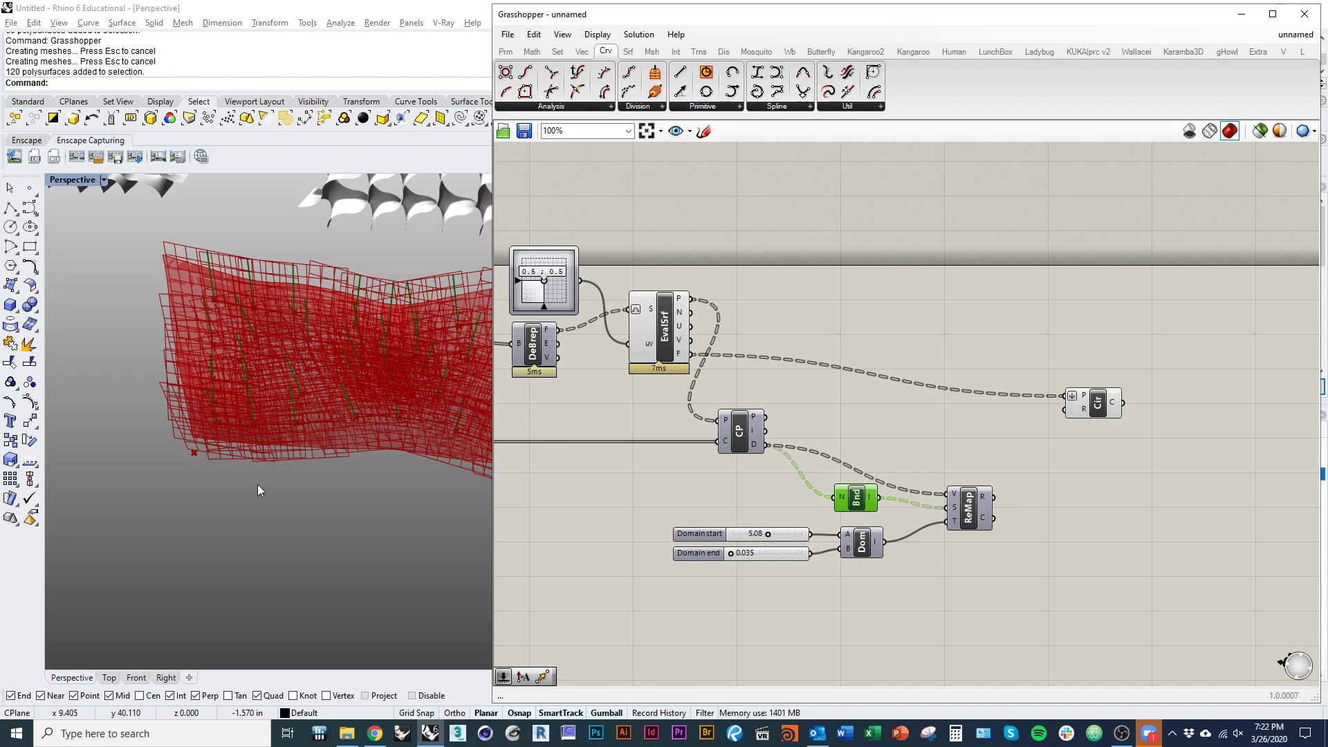
pyautogui.scroll(3, 840, 493)
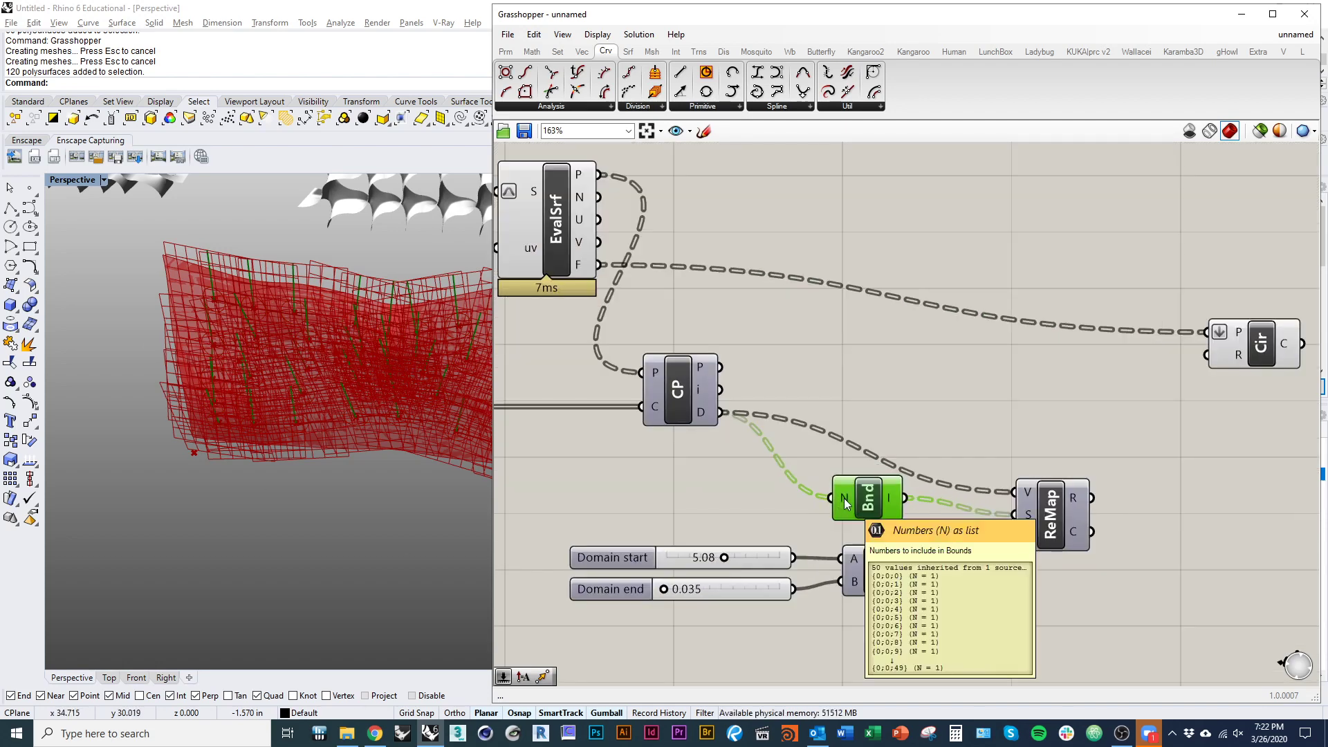
pyautogui.rightClick(844, 498)
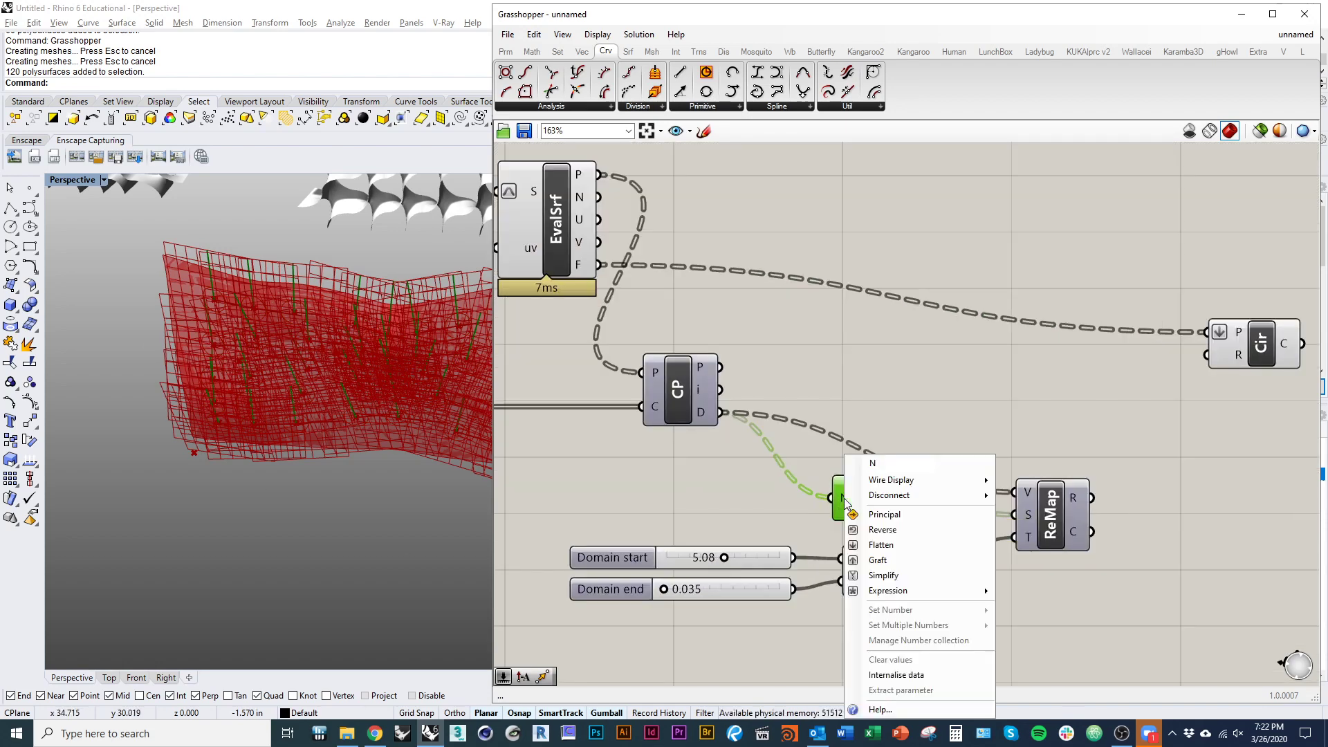
pyautogui.click(881, 546)
# - Connect the duplicated ReMap's R output to Circle's R input
pyautogui.moveTo(1053, 559); pyautogui.dragTo(799, 571, button='right')
pyautogui.moveTo(837, 511); pyautogui.dragTo(1035, 390)
pyautogui.moveTo(820, 513)
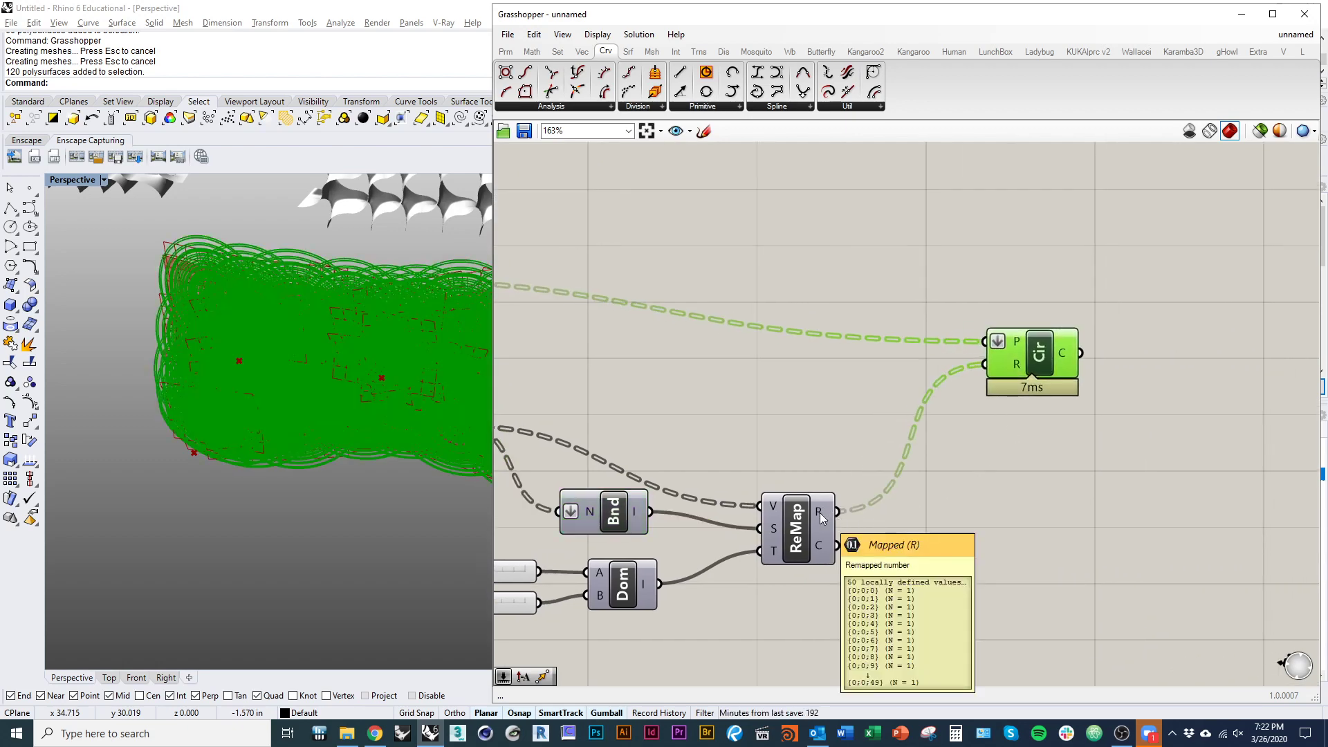
# - Remove the flatten setting from Circle's P input so its planes keep the same tree structure as the radii
pyautogui.moveTo(660, 478); pyautogui.dragTo(848, 547, button='right')
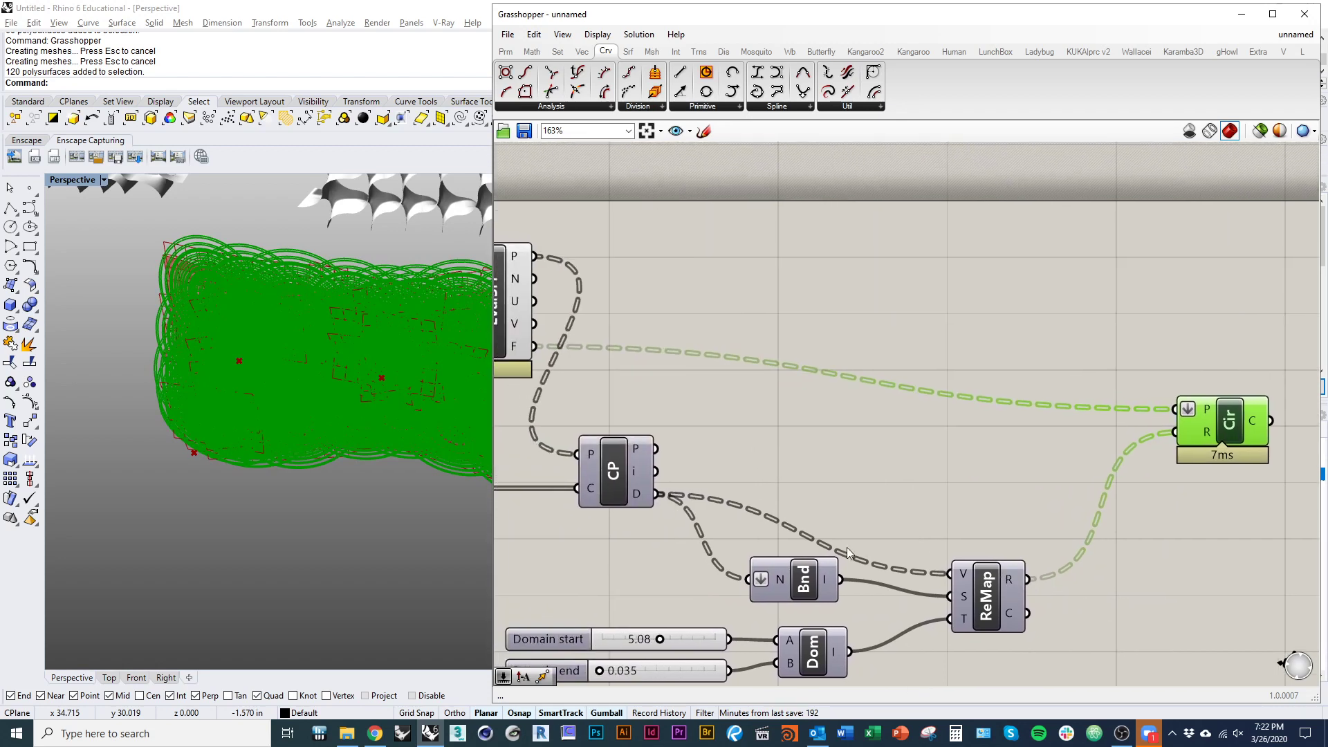
pyautogui.moveTo(749, 485); pyautogui.dragTo(783, 480, button='right')
pyautogui.moveTo(970, 480); pyautogui.dragTo(807, 456, button='right')
pyautogui.moveTo(990, 443); pyautogui.dragTo(929, 430, button='right')
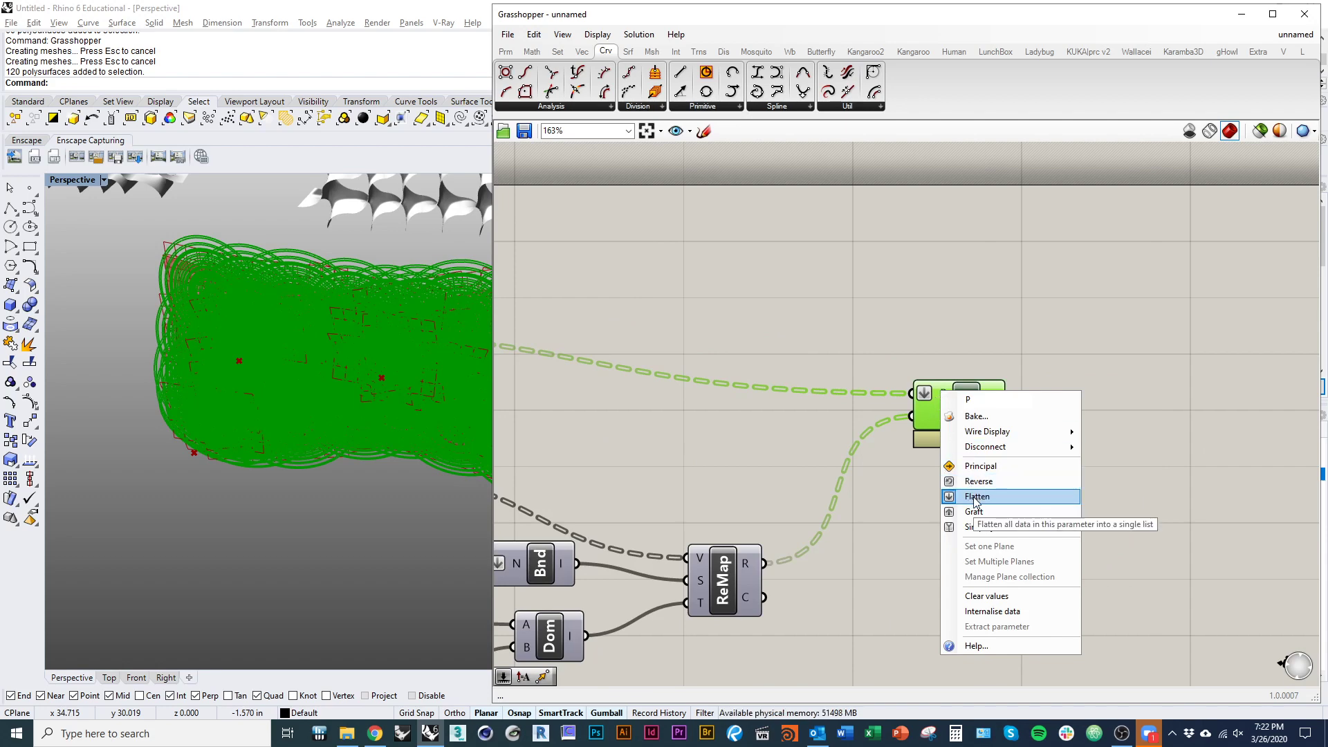
pyautogui.click(918, 364)
pyautogui.rightClick(932, 389)
pyautogui.click(978, 495)
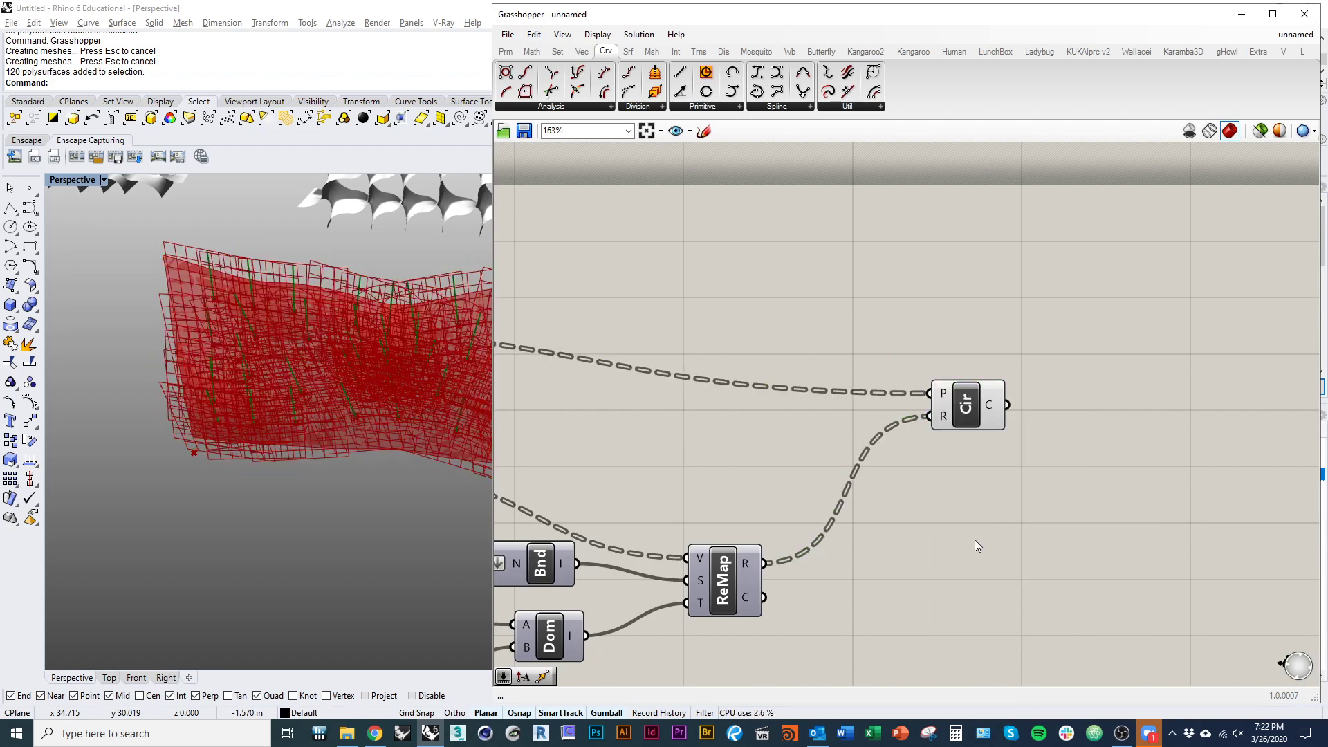
# - Turn off the viewport preview of the EvalSrf component
pyautogui.moveTo(769, 486); pyautogui.dragTo(1090, 523, button='right')
pyautogui.scroll(-1, 1090, 523)
pyautogui.click(632, 375)
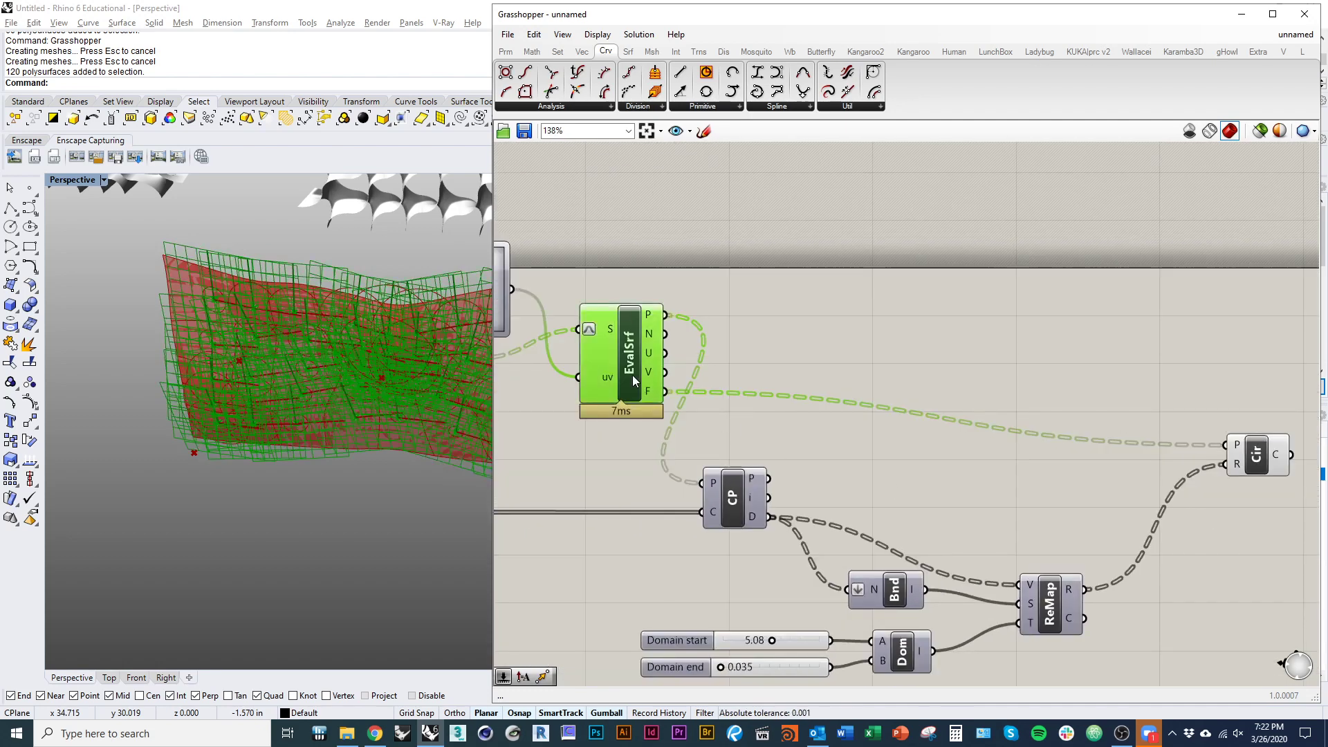
pyautogui.rightClick(766, 317)
pyautogui.click(796, 343)
pyautogui.scroll(-2, 642, 441)
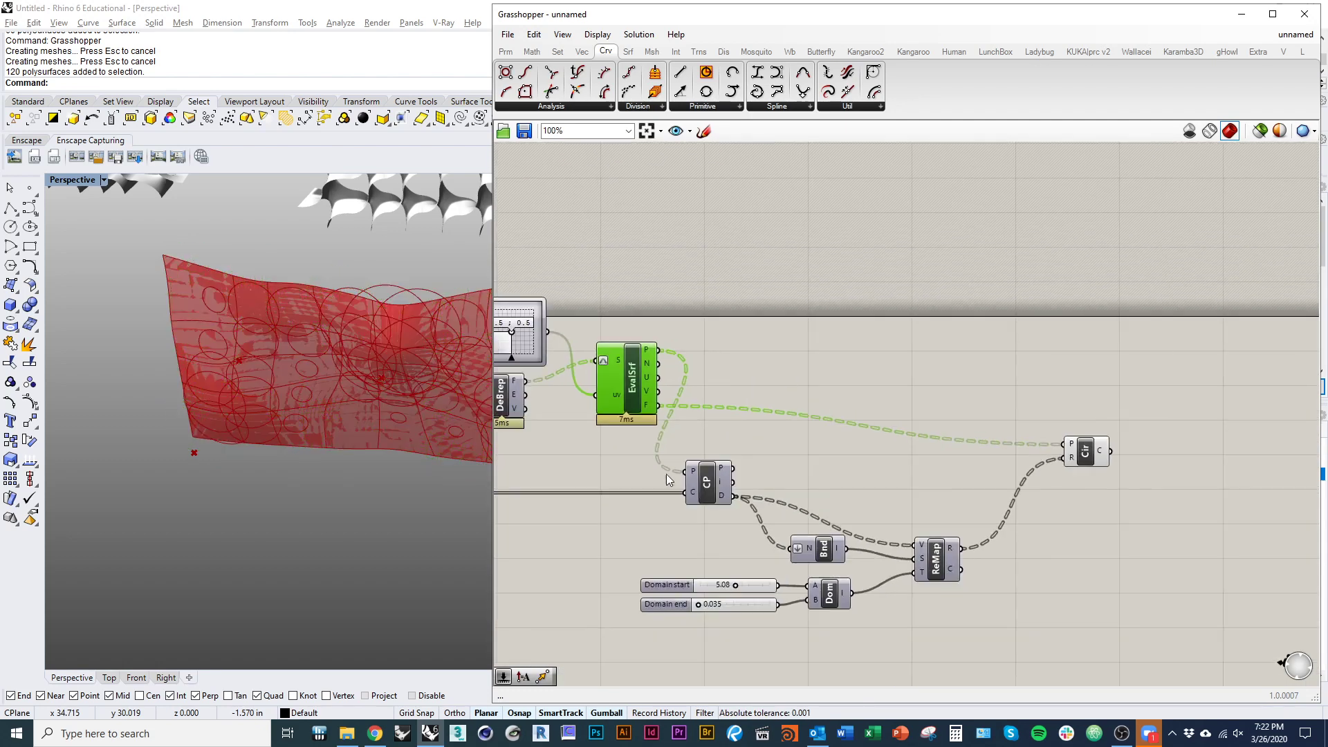
# - Set the circle-radius remapping domain to start at 1.31 and end at 0.207
pyautogui.scroll(5, 802, 564)
pyautogui.moveTo(803, 545); pyautogui.dragTo(721, 582)
pyautogui.moveTo(700, 447); pyautogui.dragTo(701, 532, button='right')
pyautogui.moveTo(745, 625); pyautogui.dragTo(743, 625)
# - Set the Domain start slider of the original surface-distortion remapping to 2.70
pyautogui.scroll(-3, 678, 510)
pyautogui.moveTo(695, 516); pyautogui.dragTo(911, 558, button='right')
pyautogui.moveTo(552, 507); pyautogui.dragTo(1038, 559, button='right')
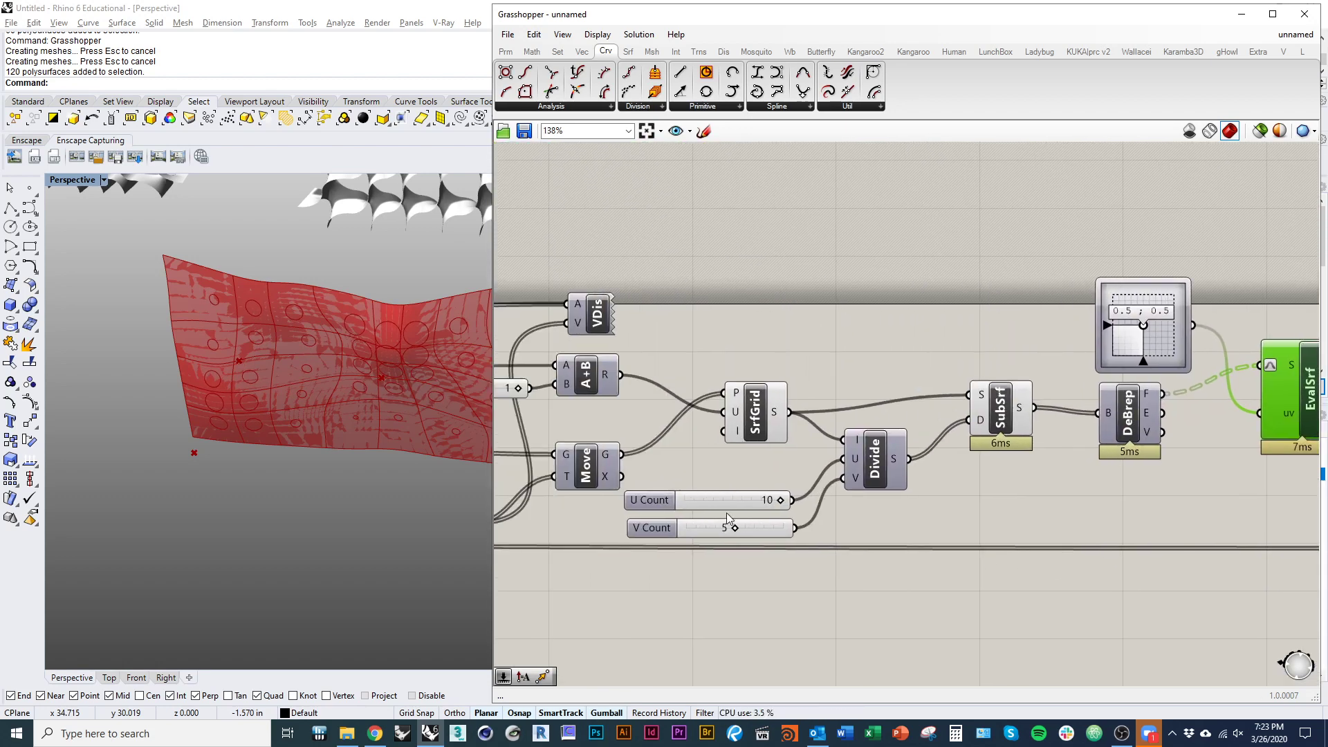
pyautogui.scroll(2, 726, 513)
pyautogui.moveTo(747, 531); pyautogui.dragTo(1036, 537, button='right')
pyautogui.scroll(-5, 1036, 537)
pyautogui.moveTo(772, 566); pyautogui.dragTo(864, 567, button='right')
pyautogui.scroll(4, 823, 542)
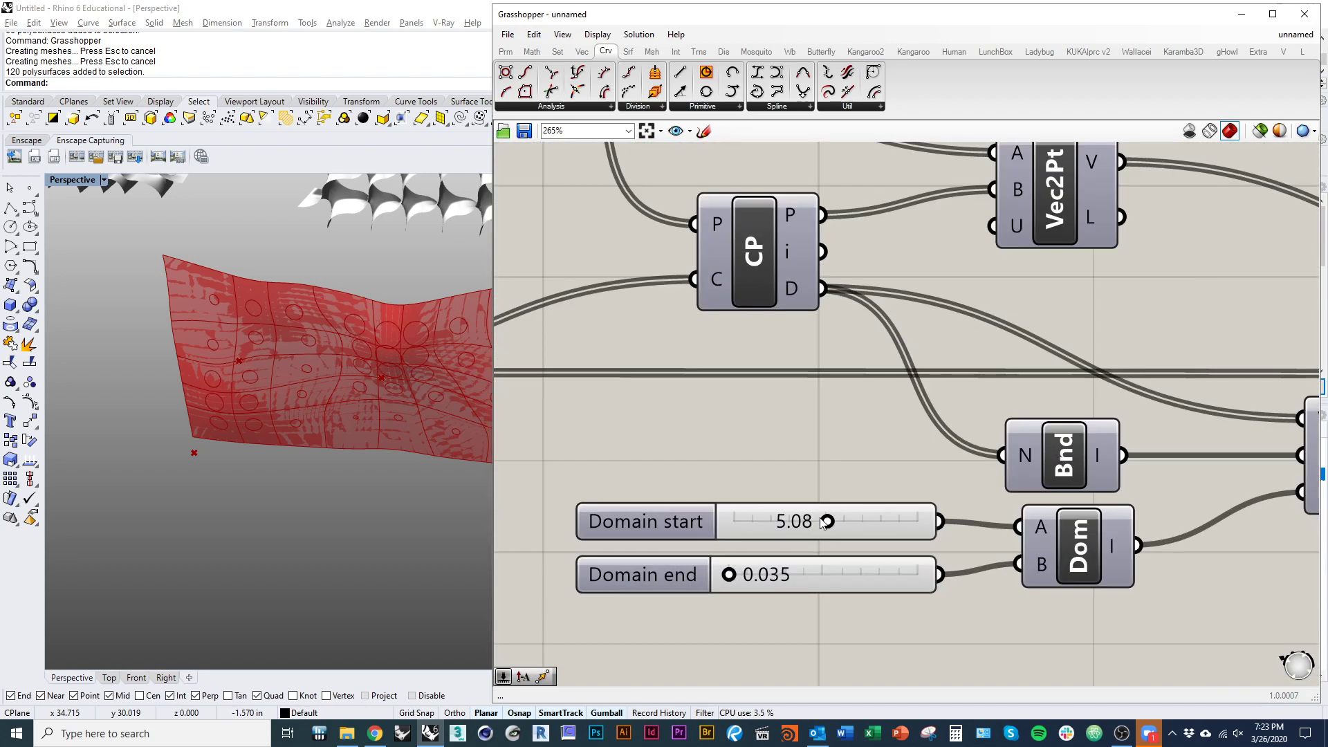
pyautogui.moveTo(826, 523); pyautogui.dragTo(786, 535)
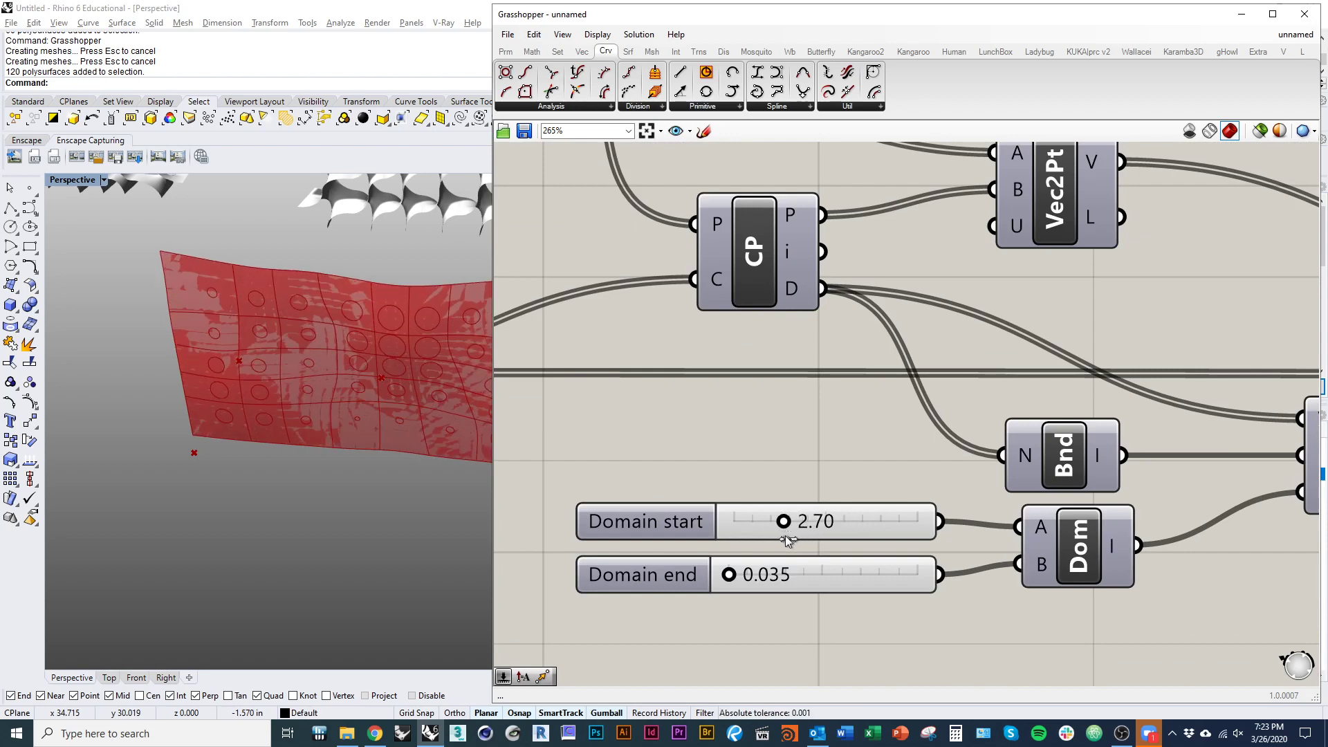
# - Move the Circle component closer to the ReMap that supplies its radii
pyautogui.scroll(-3, 671, 501)
pyautogui.moveTo(1197, 458); pyautogui.dragTo(552, 515, button='right')
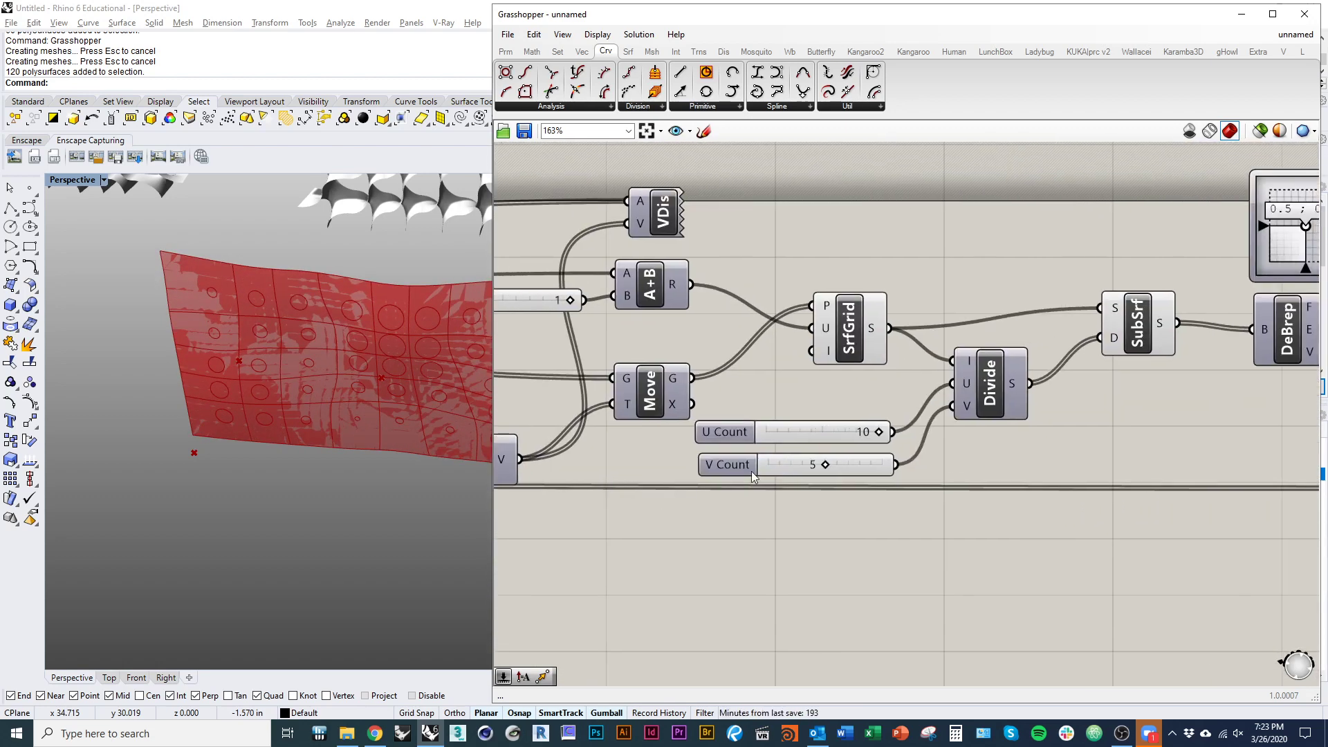
pyautogui.scroll(3, 892, 446)
pyautogui.moveTo(898, 487); pyautogui.dragTo(713, 512, button='right')
pyautogui.moveTo(351, 509); pyautogui.dragTo(328, 491, button='right')
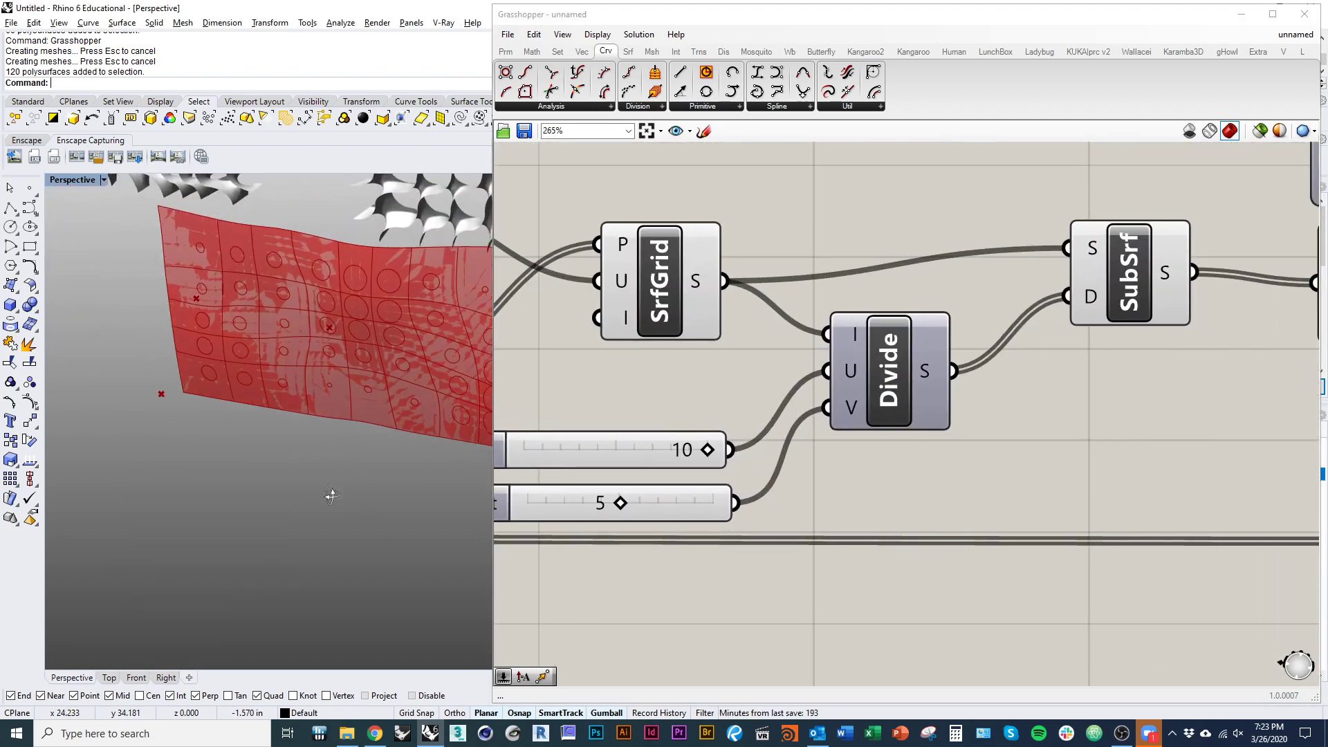
pyautogui.scroll(-3, 328, 492)
pyautogui.moveTo(999, 495); pyautogui.dragTo(668, 495, button='right')
pyautogui.scroll(-2, 669, 494)
pyautogui.scroll(-3, 669, 495)
pyautogui.moveTo(1072, 527); pyautogui.dragTo(771, 521, button='right')
pyautogui.moveTo(981, 560); pyautogui.dragTo(895, 579, button='right')
pyautogui.doubleClick(880, 523)
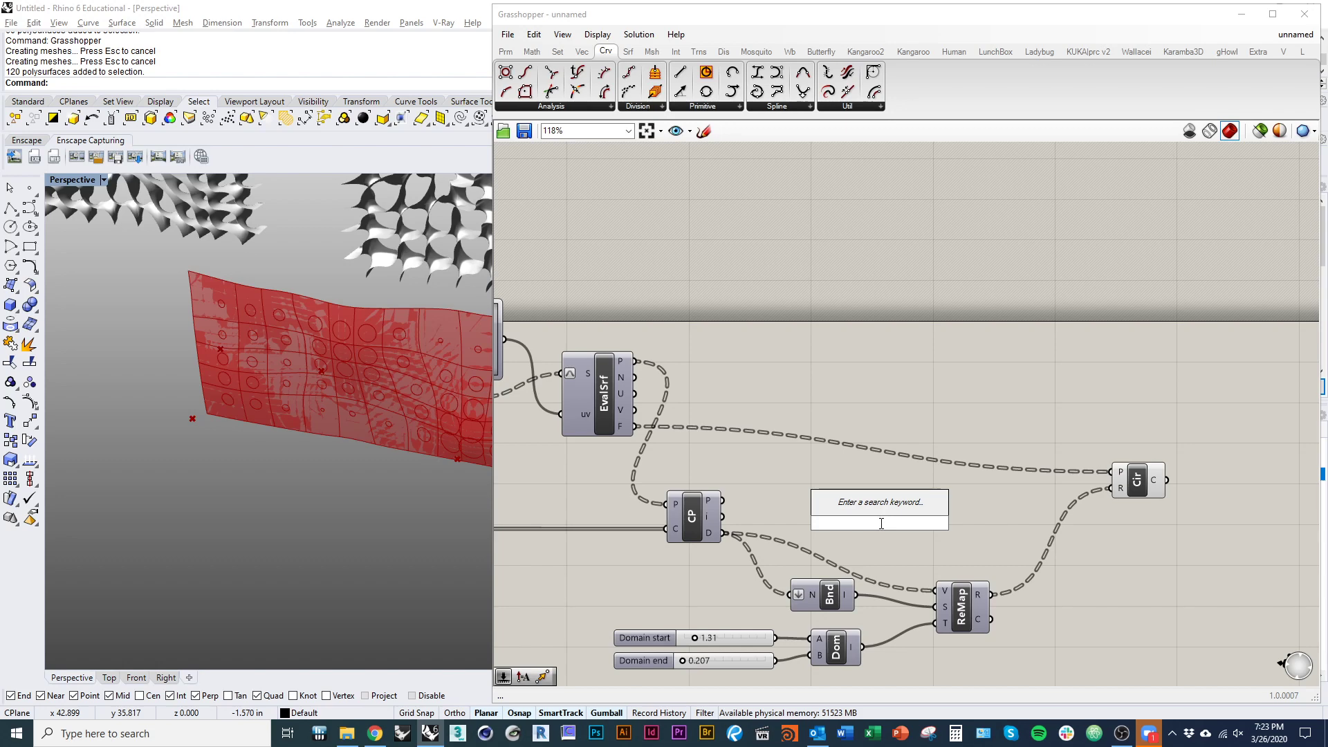
pyautogui.click(1135, 480)
pyautogui.click(1140, 483)
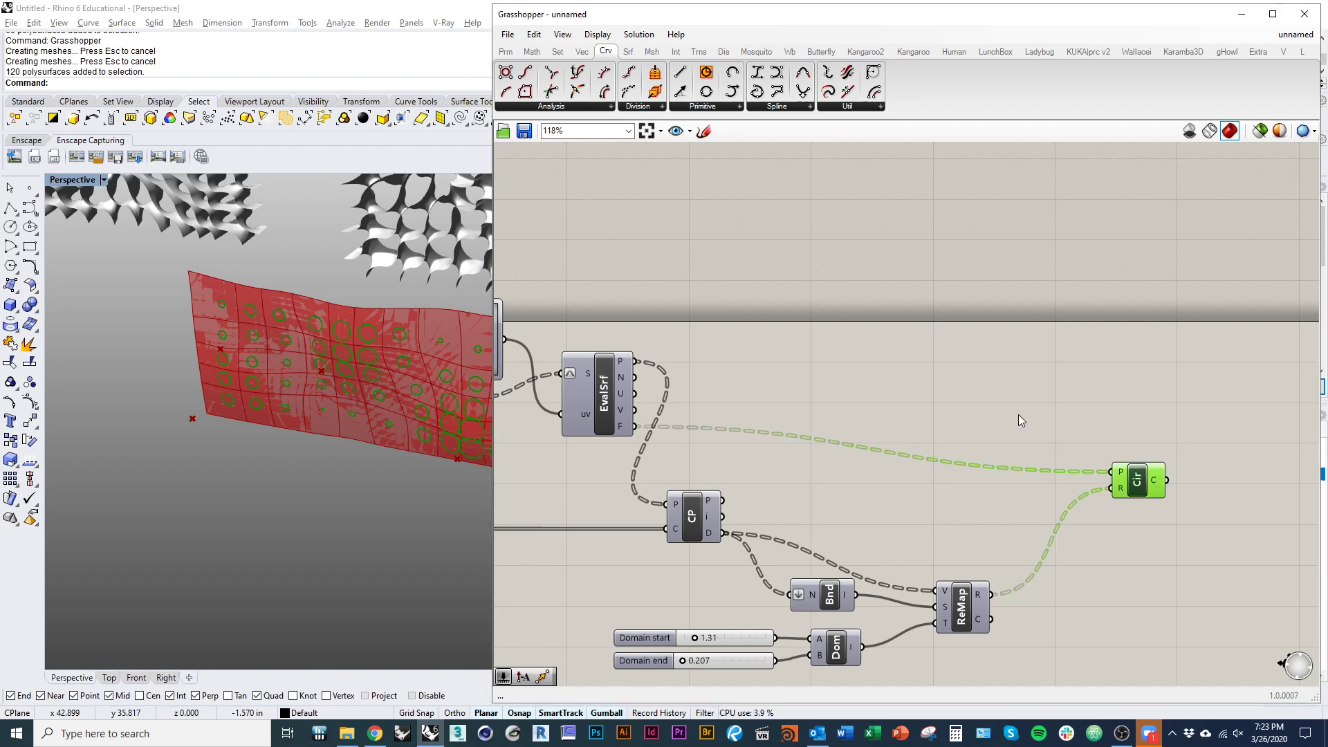
pyautogui.moveTo(1122, 475); pyautogui.dragTo(1049, 516)
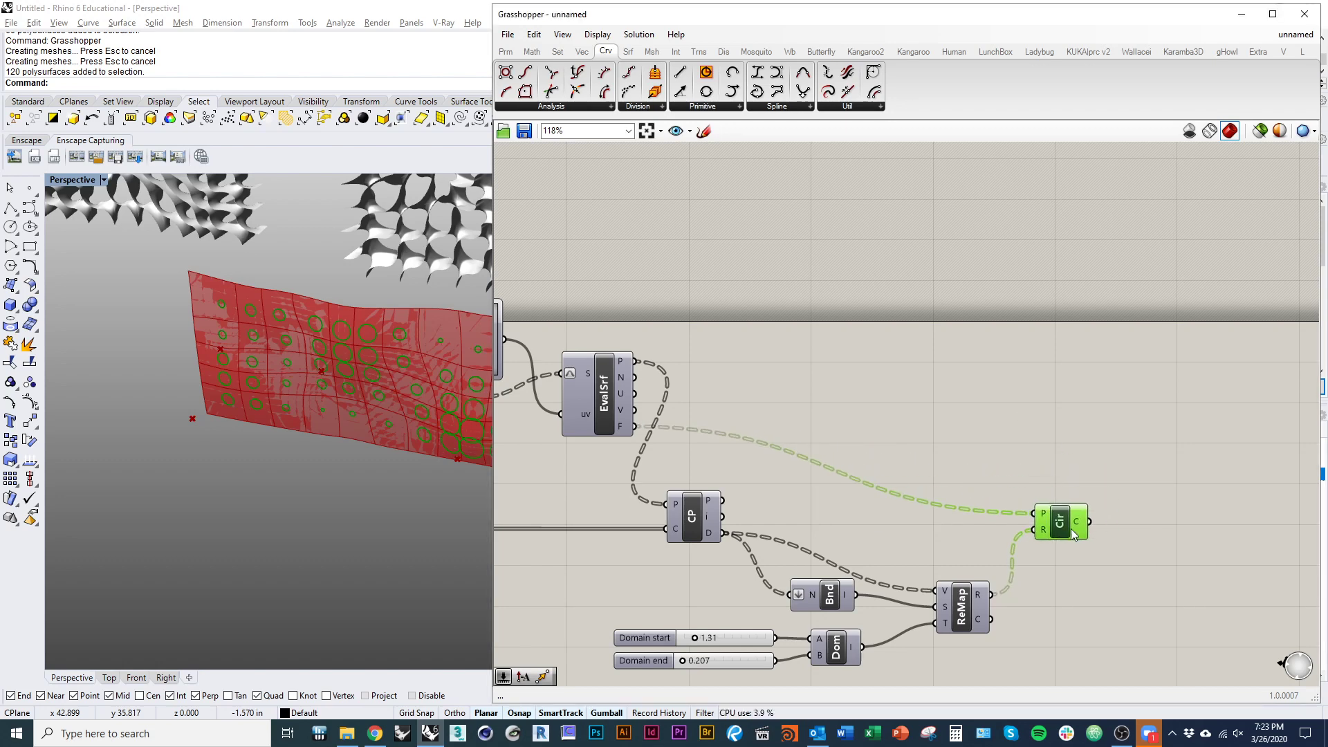
# - Add a Move component beyond Circle and connect Circle's C output to Move's G input
pyautogui.doubleClick(1052, 459)
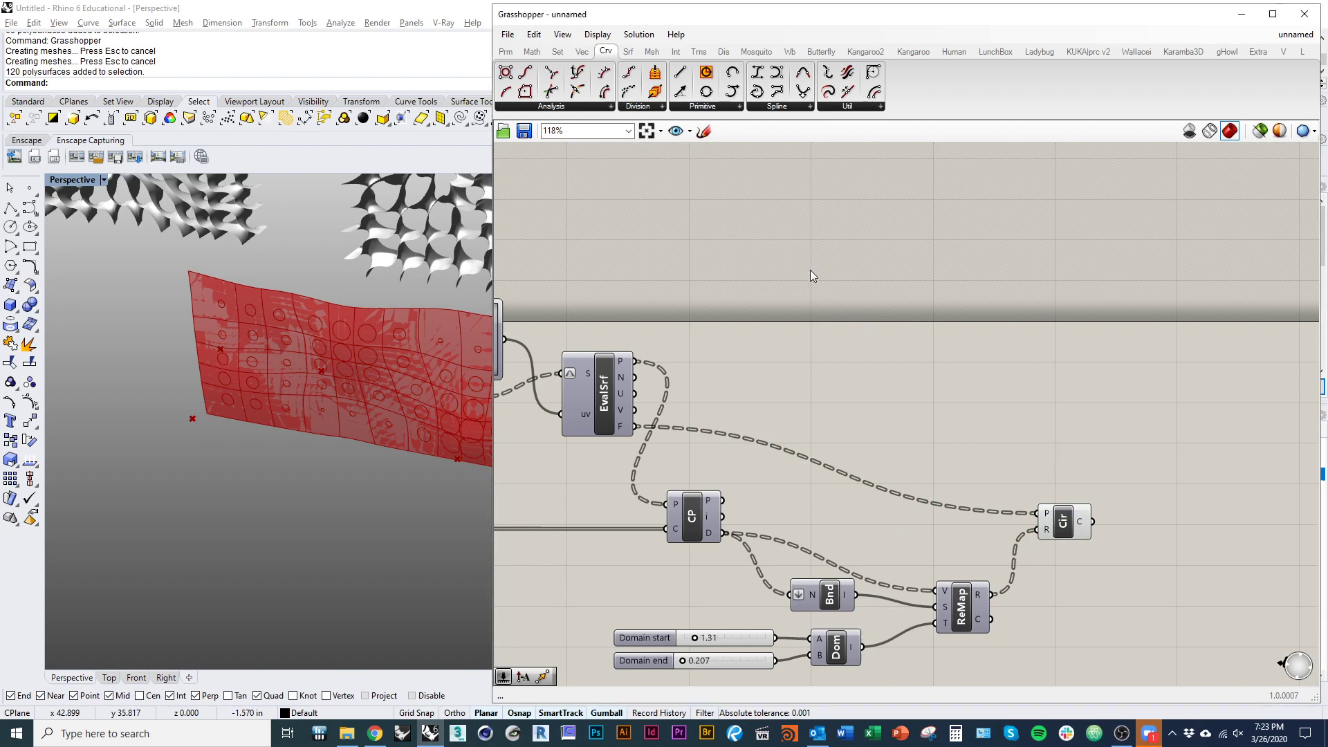
pyautogui.click(698, 52)
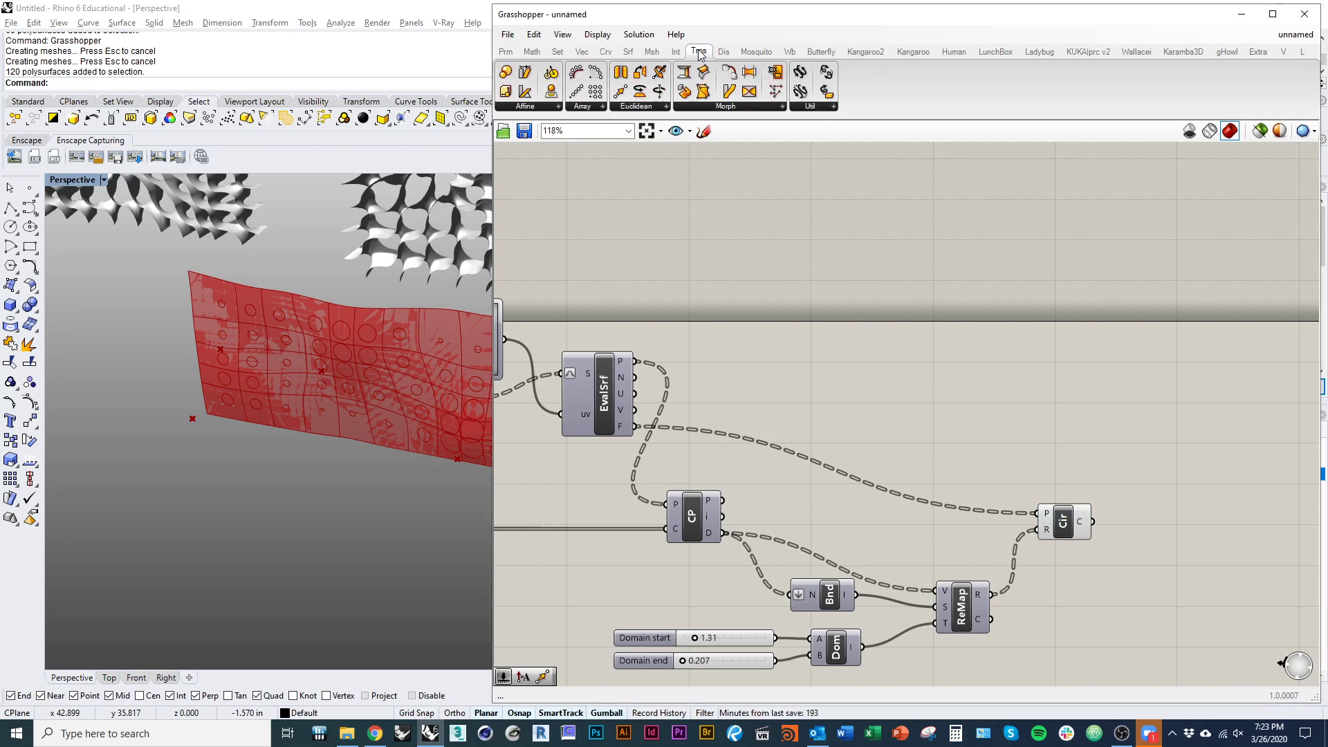
pyautogui.click(666, 107)
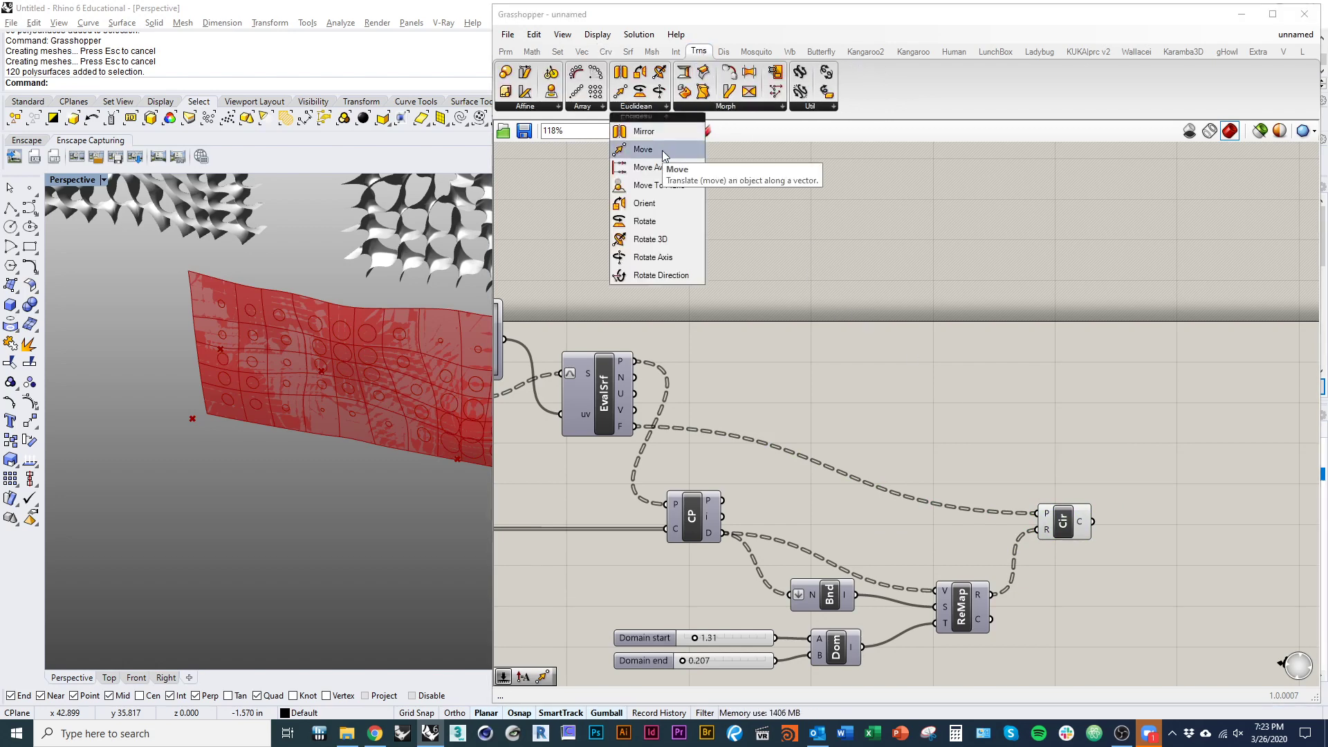
pyautogui.moveTo(662, 151); pyautogui.dragTo(1188, 478)
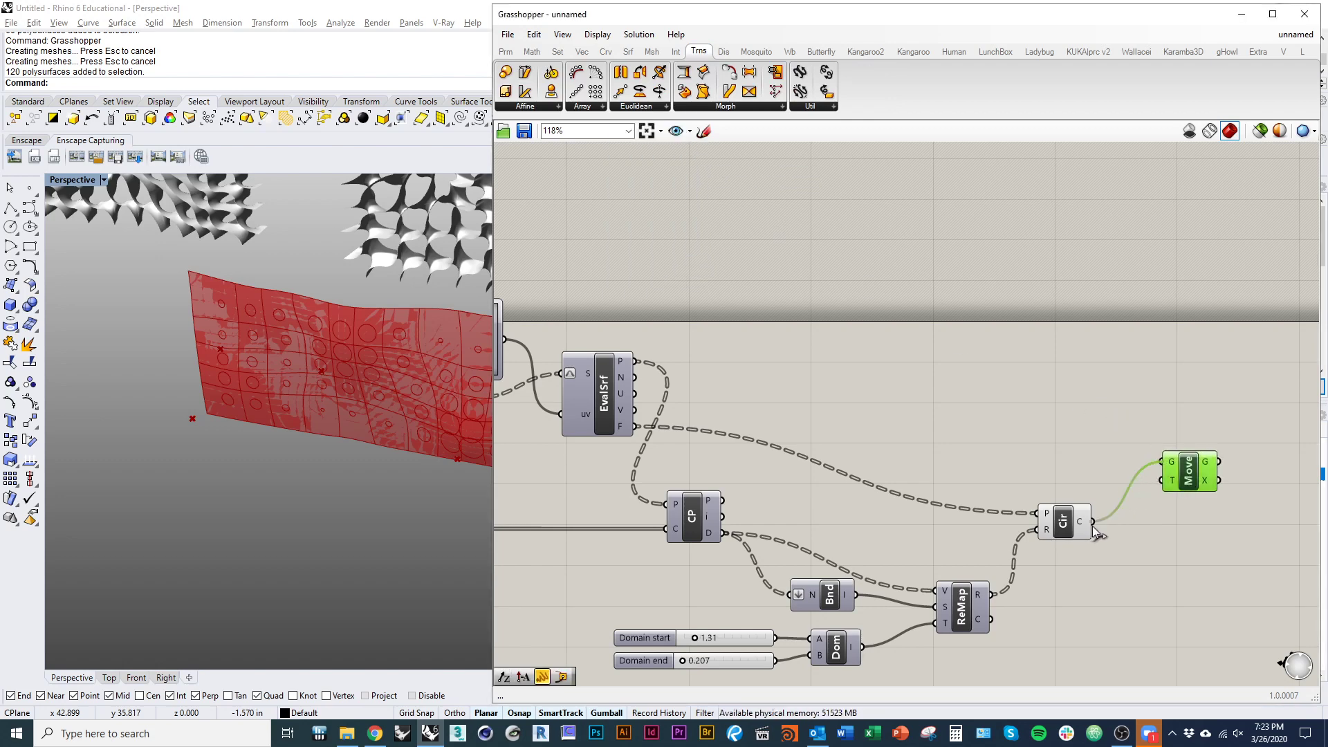
pyautogui.moveTo(1093, 525); pyautogui.dragTo(1093, 525)
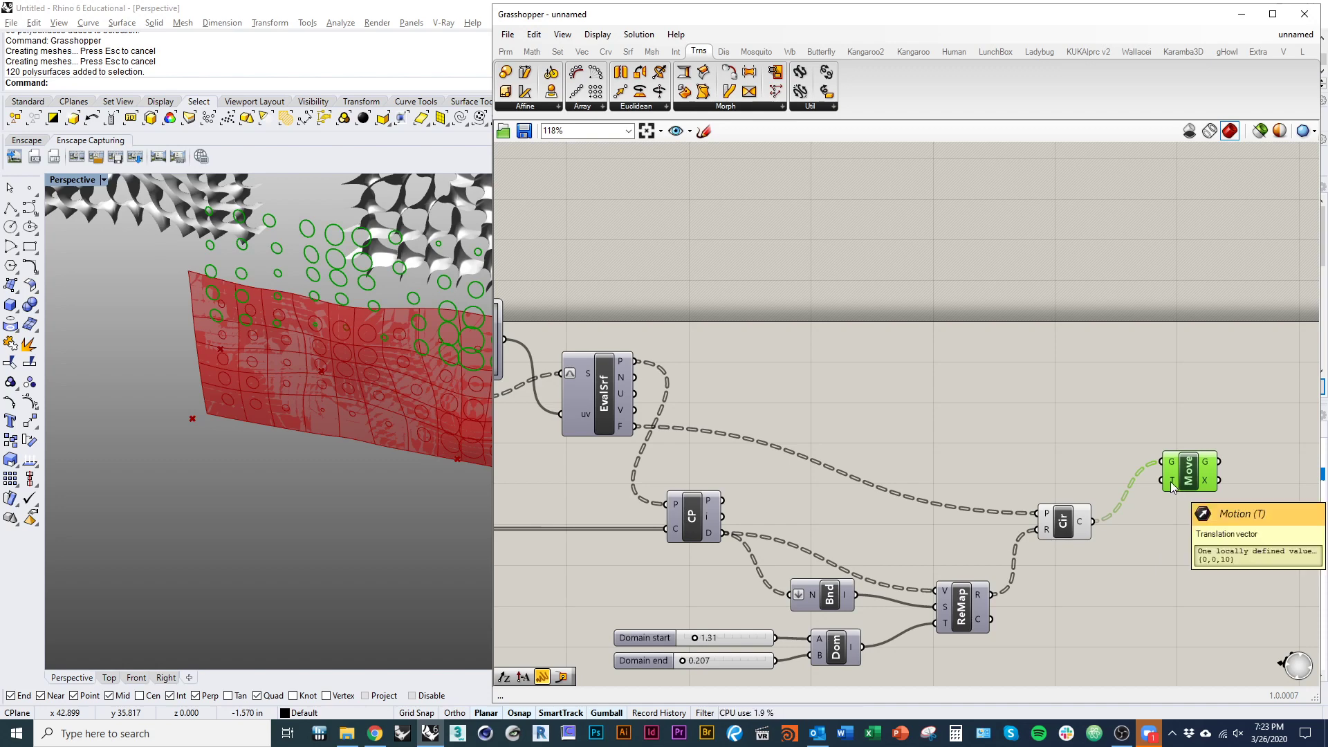
# - Add an Amplitude component and connect EvalSrf's N output to its V input
pyautogui.moveTo(641, 406); pyautogui.dragTo(697, 428, button='right')
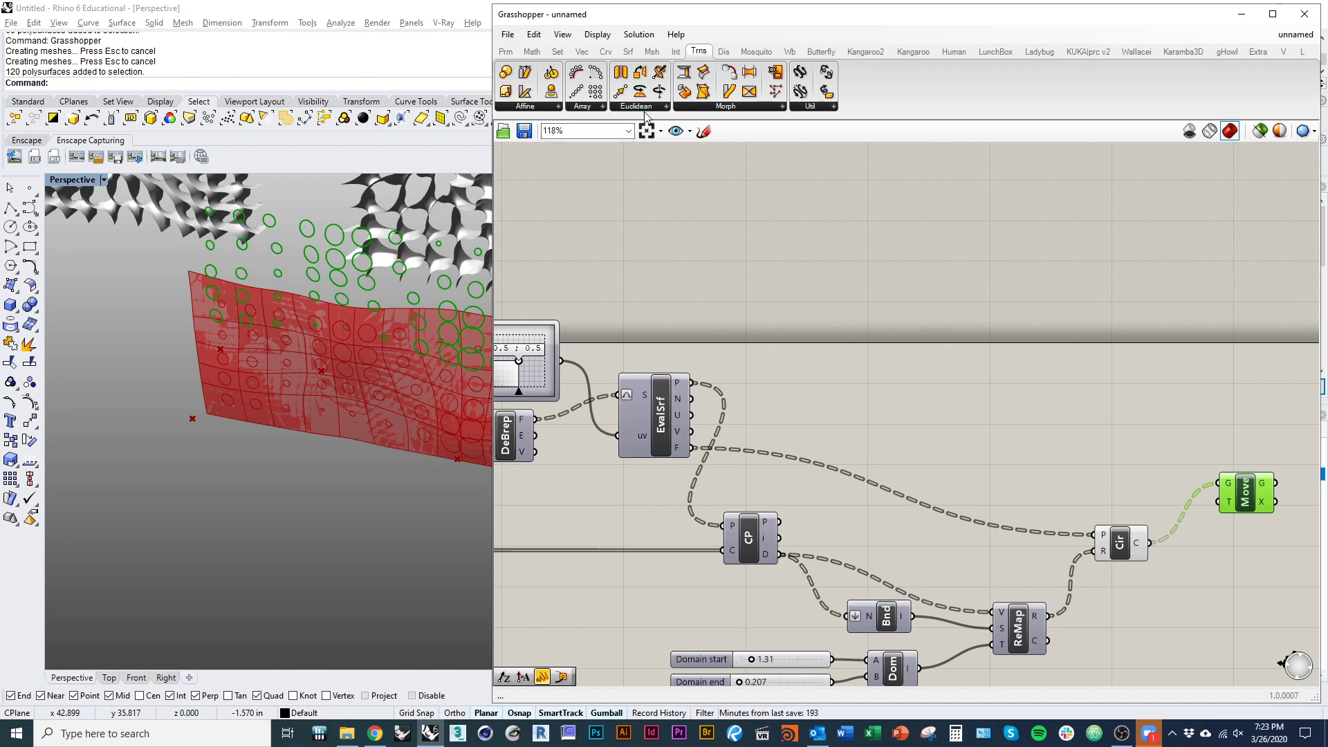
pyautogui.click(583, 54)
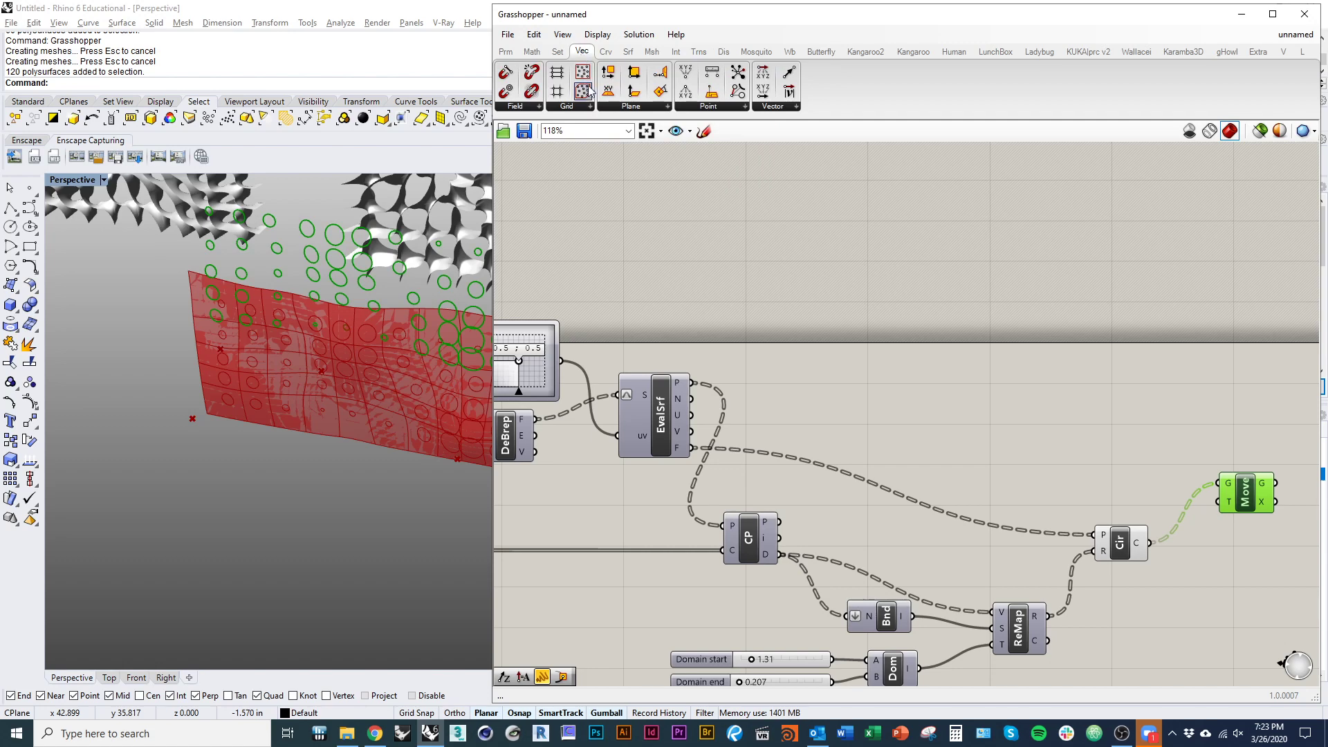
pyautogui.click(775, 112)
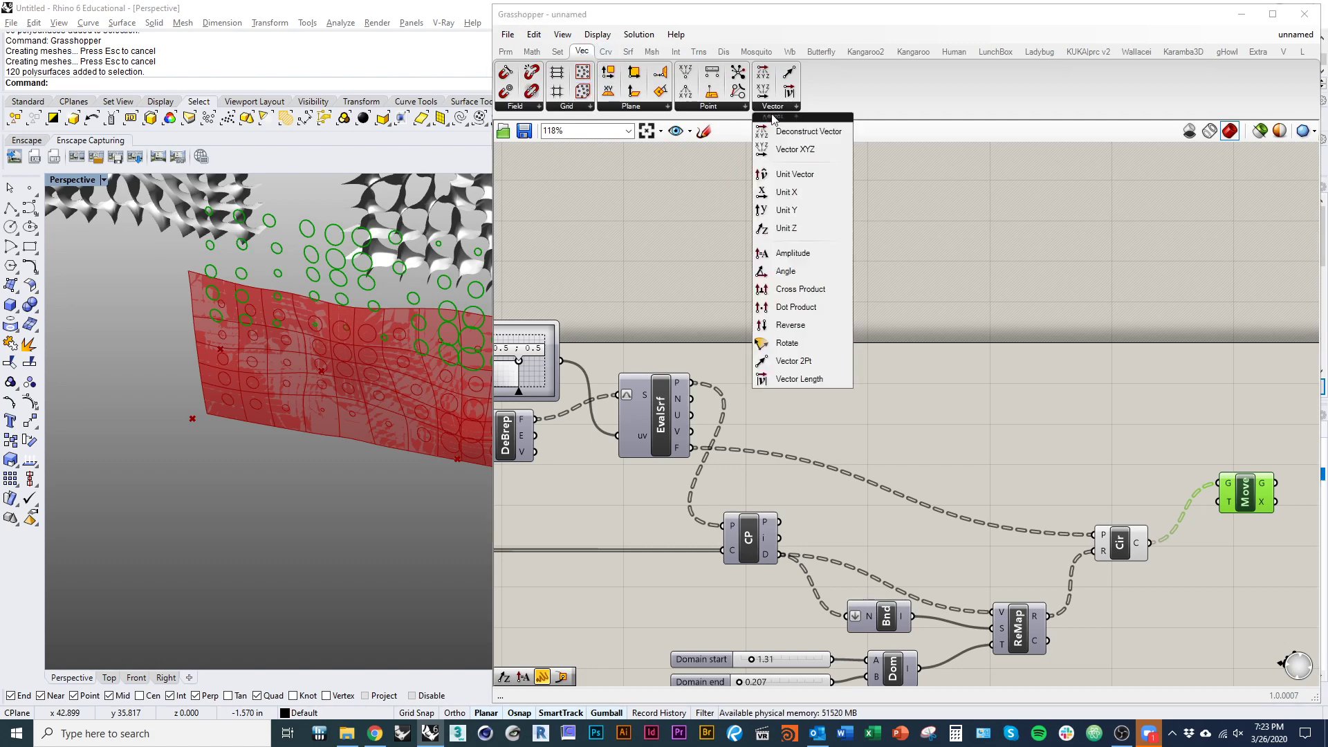
pyautogui.moveTo(793, 253); pyautogui.dragTo(845, 386)
pyautogui.scroll(2, 746, 425)
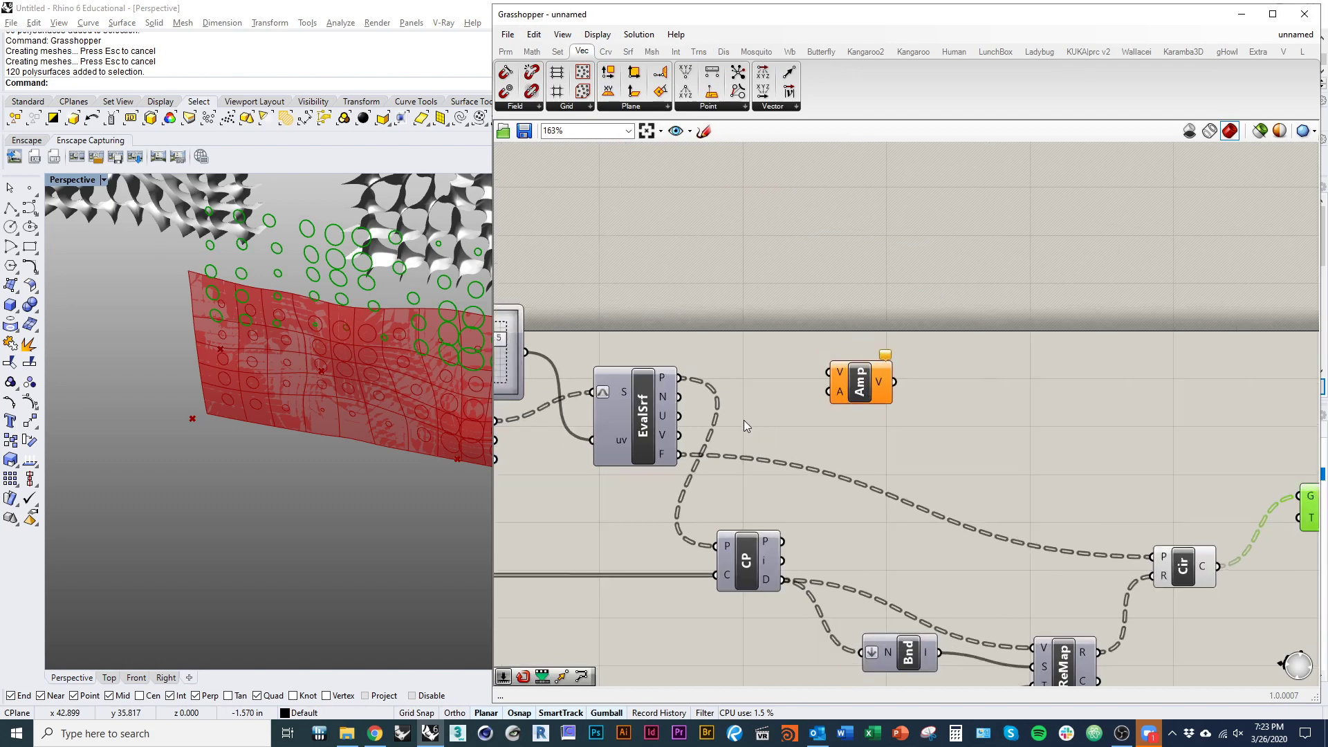
pyautogui.moveTo(668, 393); pyautogui.dragTo(844, 363)
pyautogui.moveTo(894, 446); pyautogui.dragTo(745, 351, button='right')
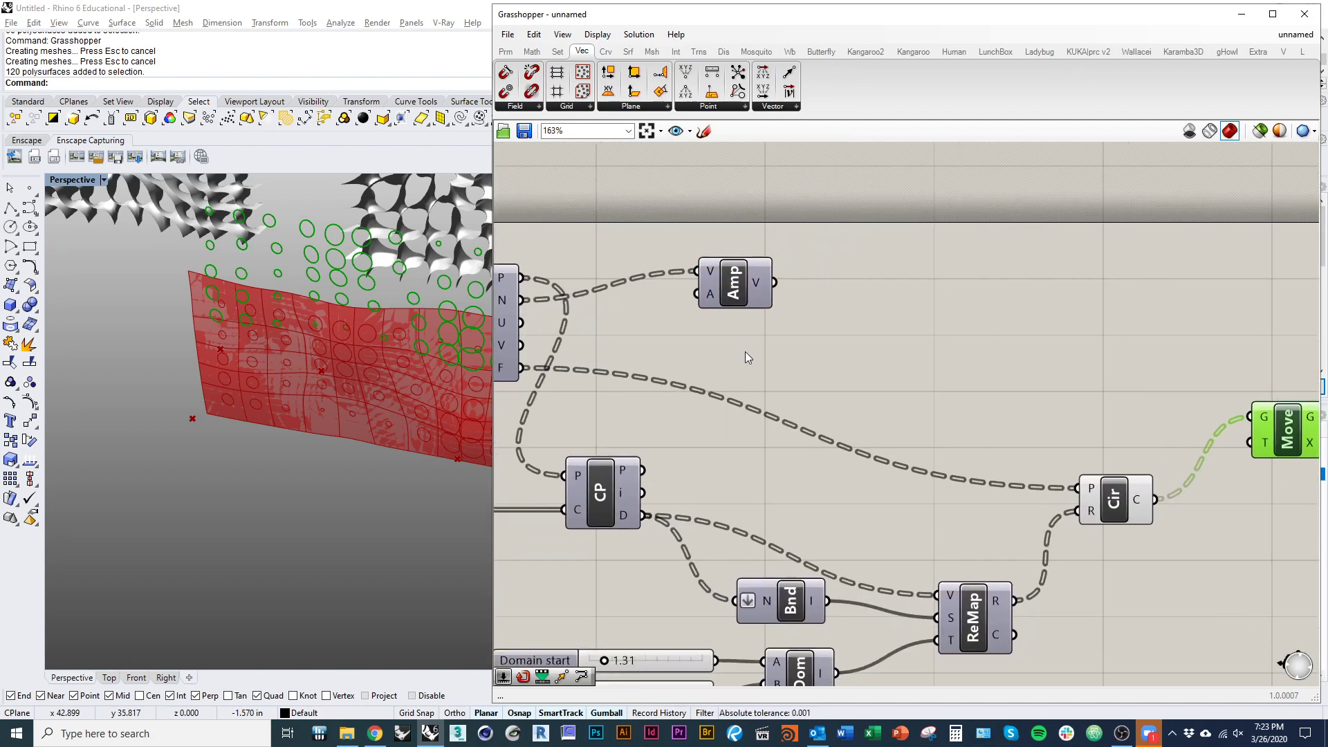
# - Place Amplitude nearer to Circle and Move, and shift the radius-remapping group of sliders, Dom, Bnd and ReMap further down
pyautogui.scroll(-1, 720, 326)
pyautogui.moveTo(716, 286); pyautogui.dragTo(872, 369)
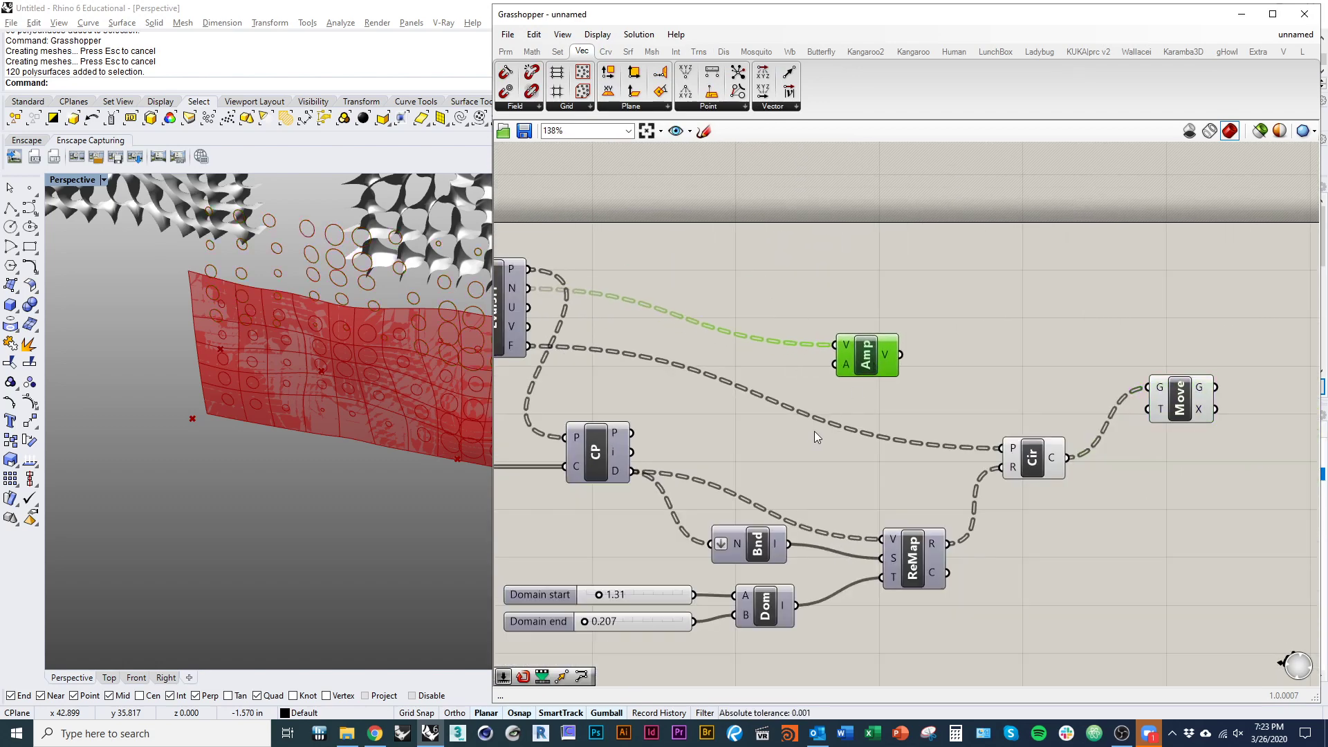
pyautogui.moveTo(815, 431); pyautogui.dragTo(960, 419, button='right')
pyautogui.scroll(-2, 893, 410)
pyautogui.moveTo(897, 488)
pyautogui.mouseDown(button='right')
pyautogui.moveTo(864, 490)
pyautogui.moveTo(839, 470)
pyautogui.mouseUp(button='right')
pyautogui.moveTo(1059, 607); pyautogui.dragTo(796, 439)
pyautogui.moveTo(904, 515)
pyautogui.mouseDown(button='right')
pyautogui.moveTo(860, 450)
pyautogui.moveTo(860, 410)
pyautogui.mouseUp(button='right')
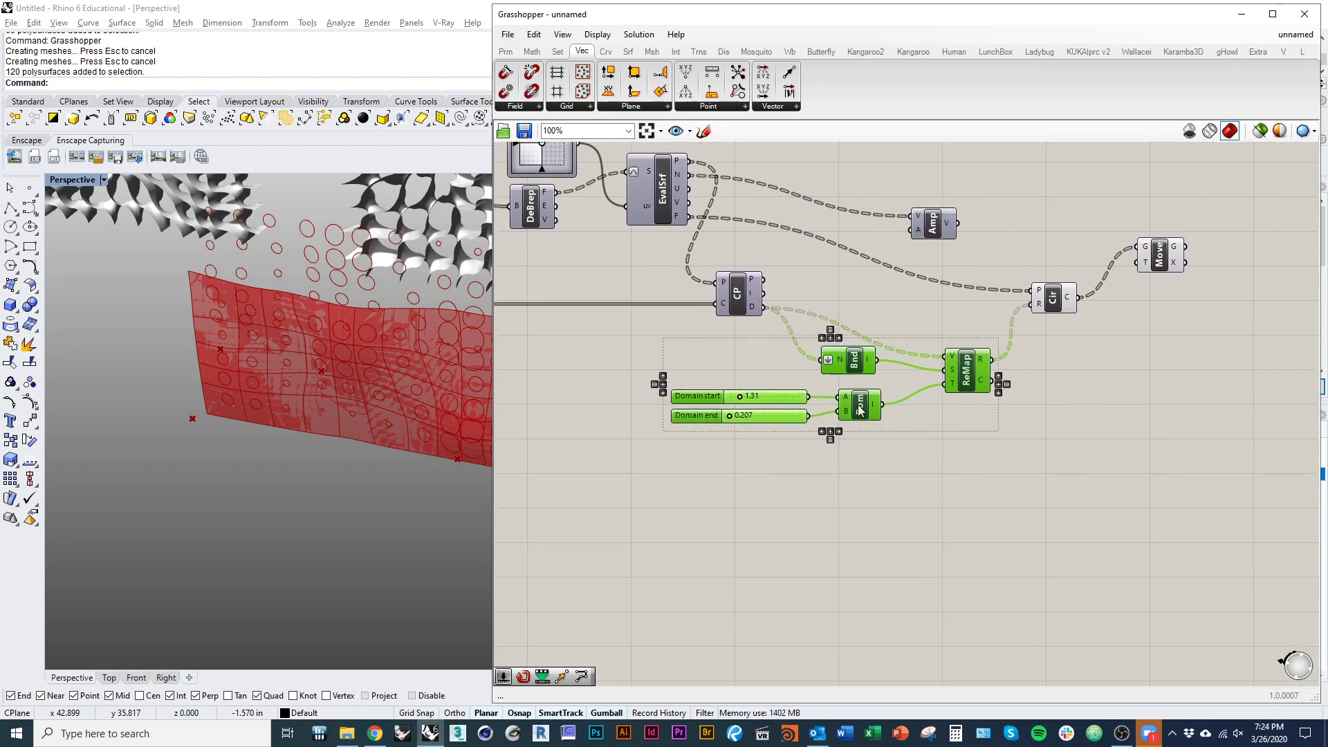
pyautogui.moveTo(860, 409); pyautogui.dragTo(860, 498)
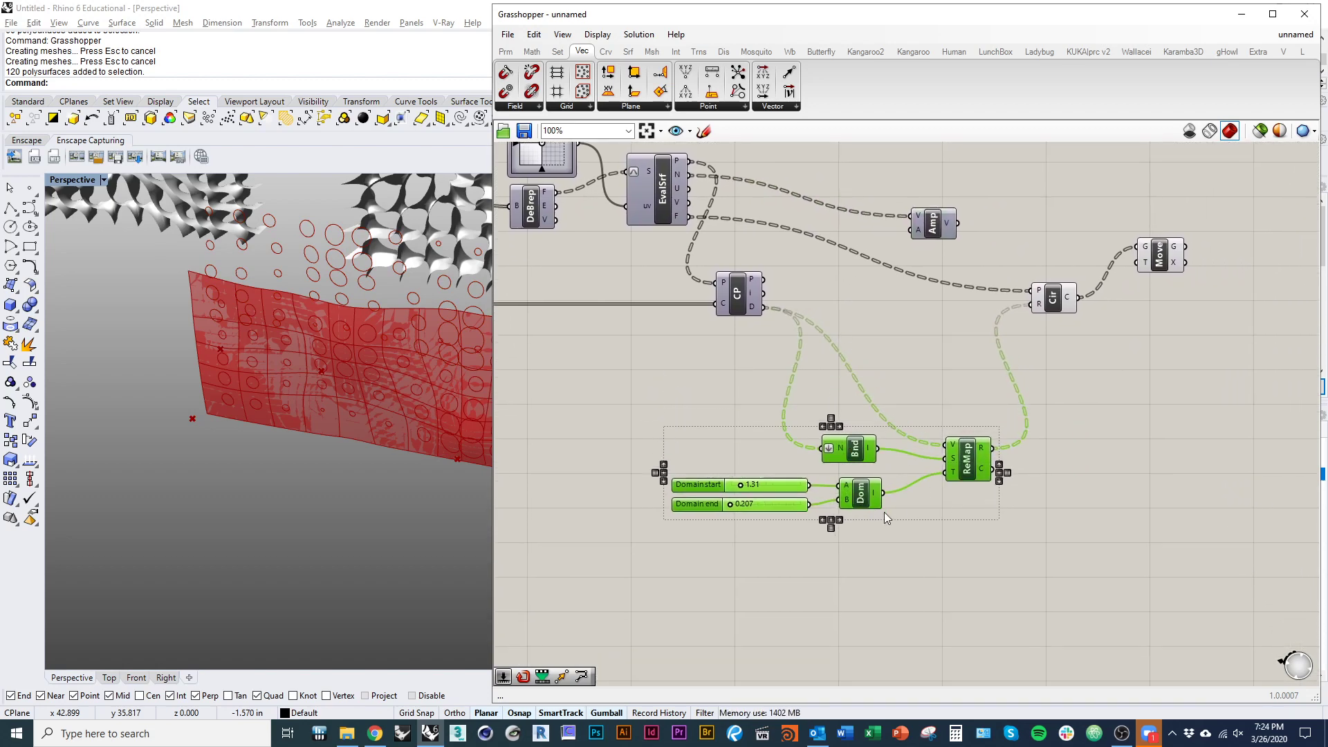
# - Duplicate the selected radius-remapping group into the free space above the original
pyautogui.moveTo(888, 519); pyautogui.dragTo(895, 573, button='right')
pyautogui.keyDown('alt'); pyautogui.moveTo(877, 557); pyautogui.dragTo(875, 463); pyautogui.keyUp('alt')
pyautogui.moveTo(965, 446); pyautogui.dragTo(876, 501, button='right')
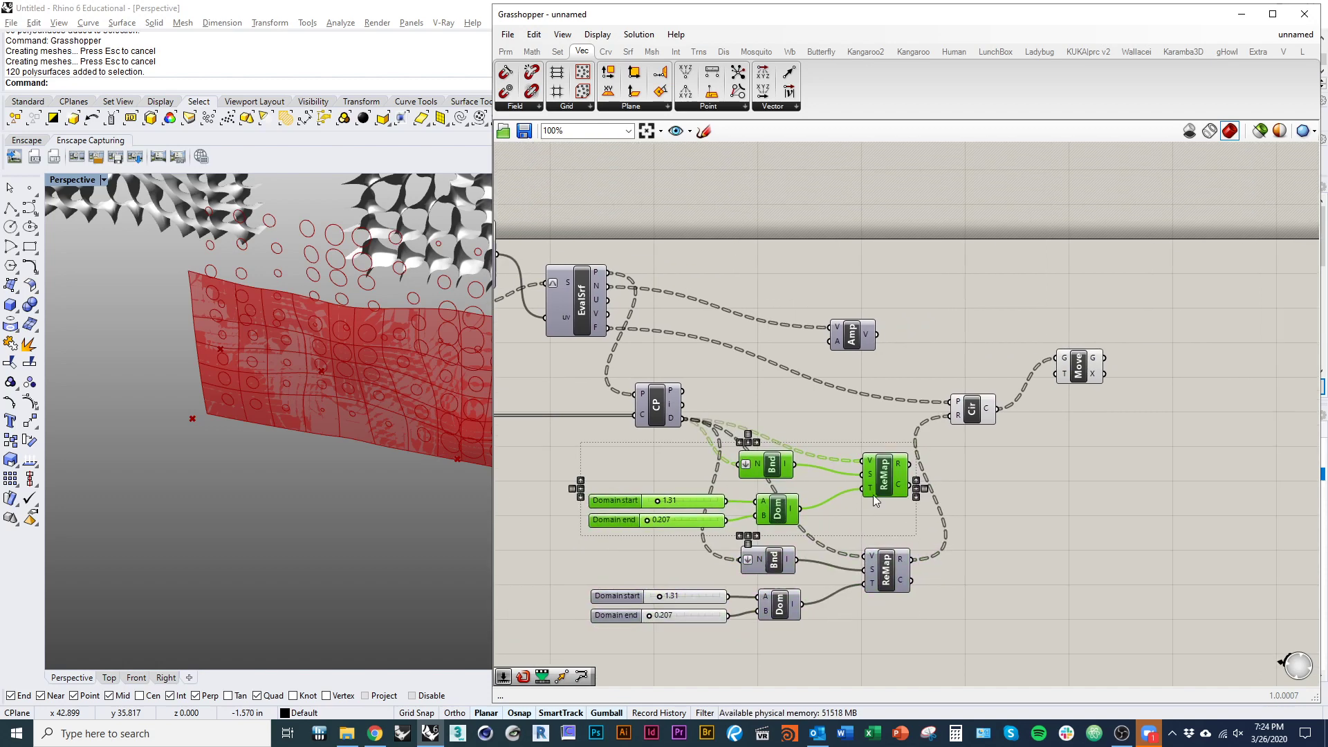
# - Connect the duplicated ReMap's R output to Amplitude's A input, and Amplitude's V output to Move's T input
pyautogui.scroll(2, 875, 502)
pyautogui.click(959, 337)
pyautogui.moveTo(921, 491); pyautogui.dragTo(933, 340)
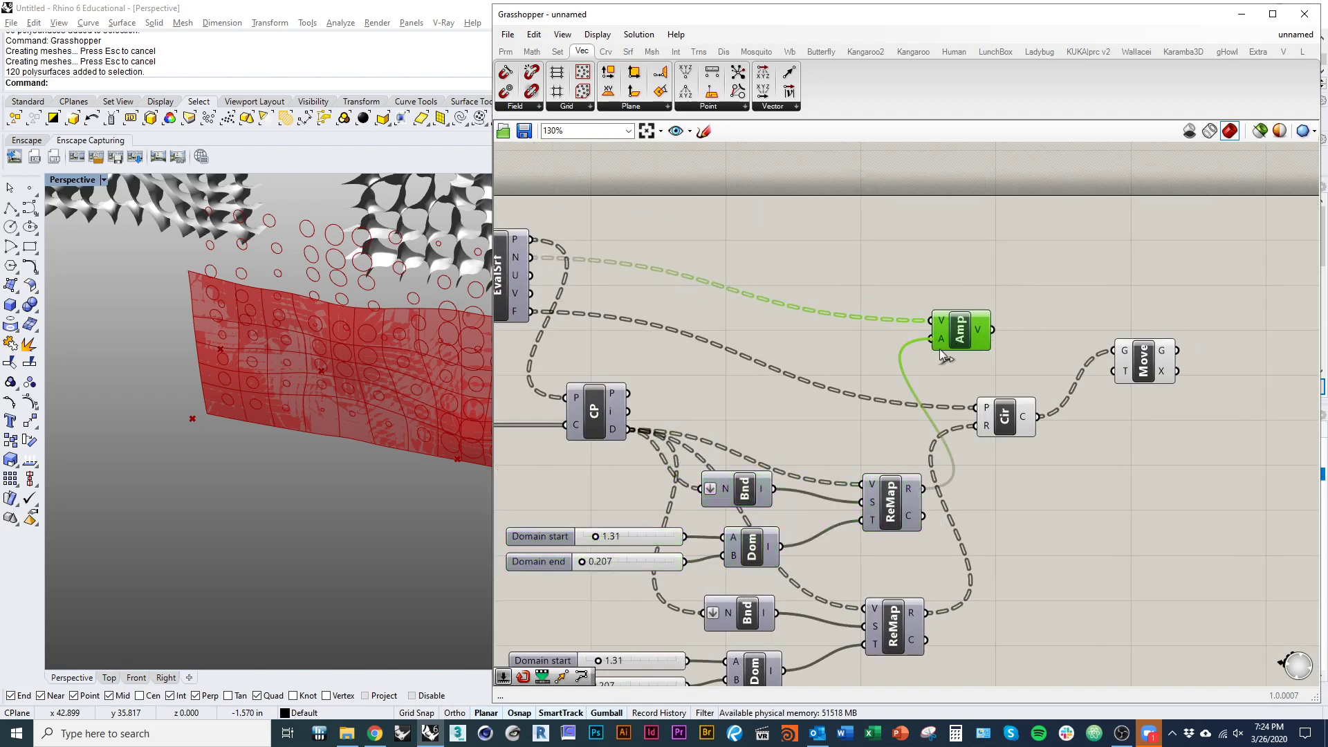
pyautogui.moveTo(1001, 340); pyautogui.dragTo(941, 359, button='right')
pyautogui.moveTo(934, 349); pyautogui.dragTo(1053, 392)
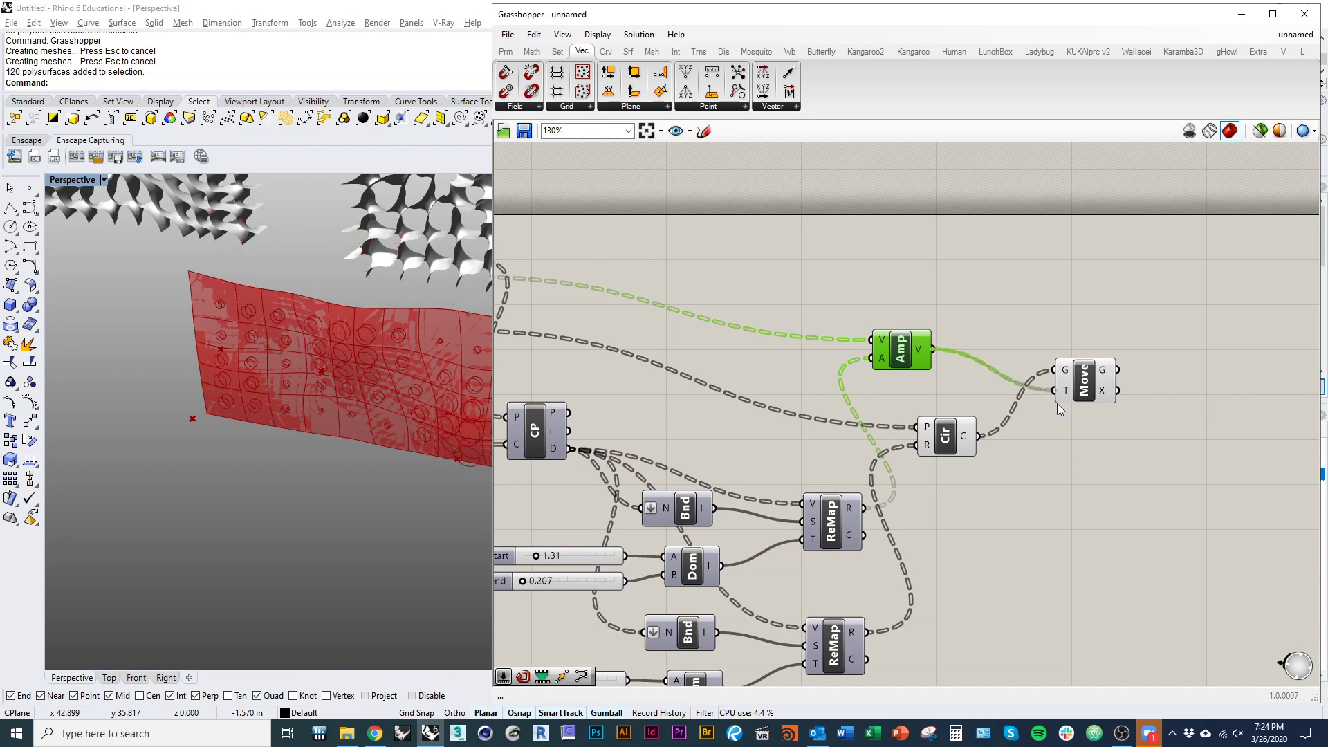
# - Set the duplicated remapping group's domain to start at 0.45 and end at 4.981
pyautogui.moveTo(551, 583); pyautogui.dragTo(730, 579, button='right')
pyautogui.scroll(4, 729, 579)
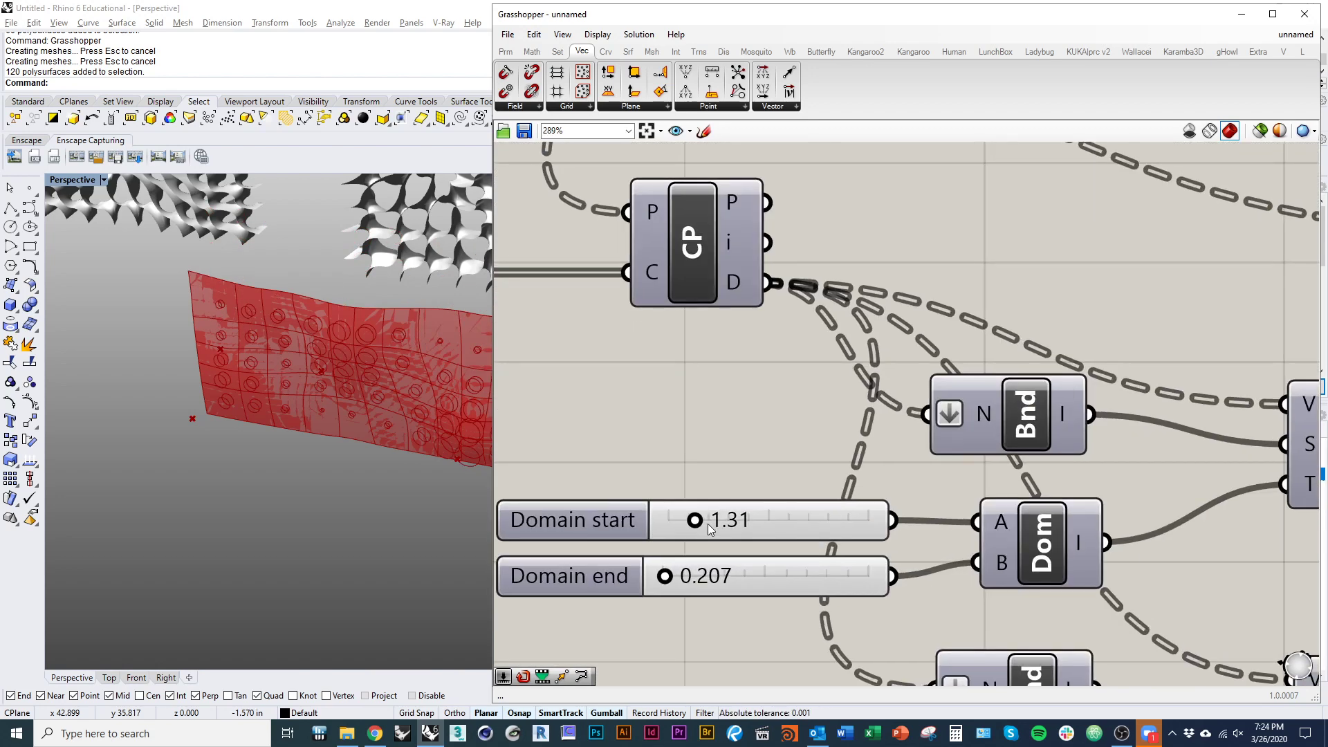
pyautogui.moveTo(692, 520); pyautogui.dragTo(733, 523)
pyautogui.moveTo(668, 583); pyautogui.dragTo(713, 587)
pyautogui.moveTo(733, 523); pyautogui.dragTo(665, 531)
pyautogui.scroll(-4, 643, 536)
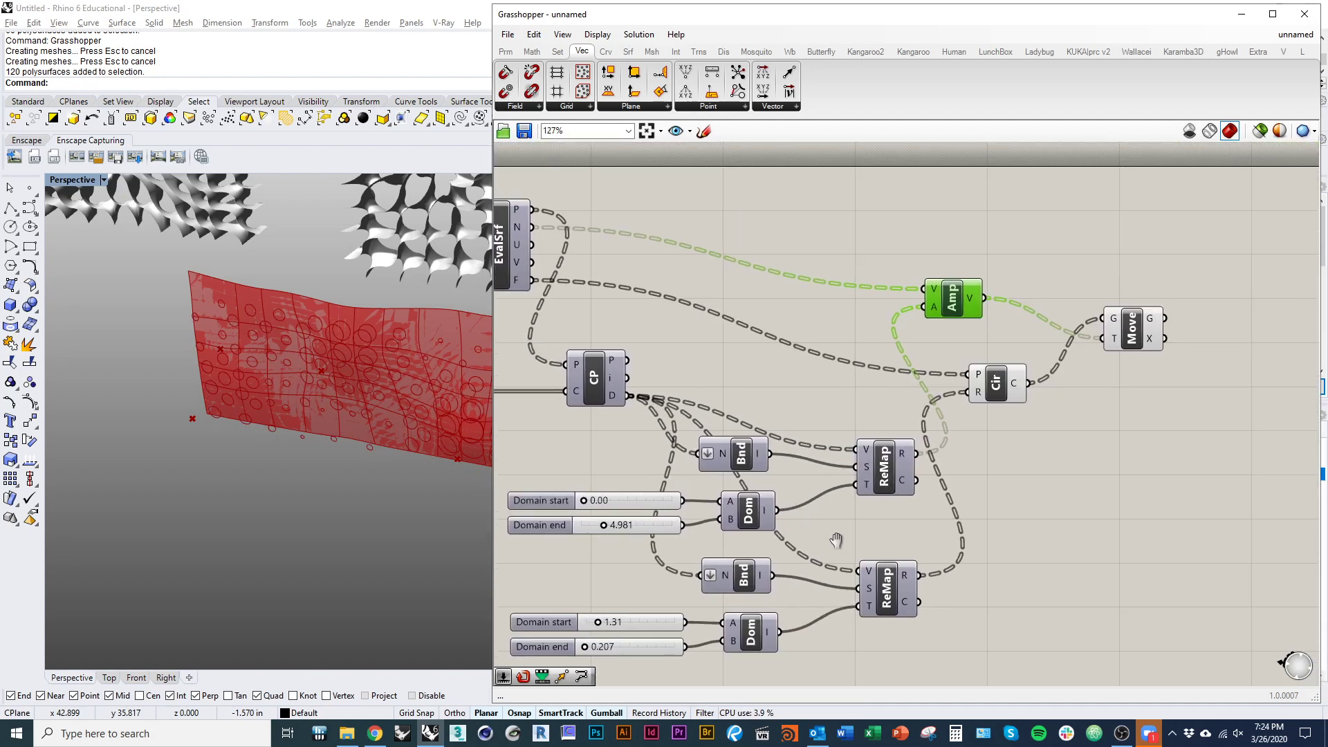
pyautogui.scroll(3, 613, 552)
pyautogui.moveTo(606, 476); pyautogui.dragTo(615, 476)
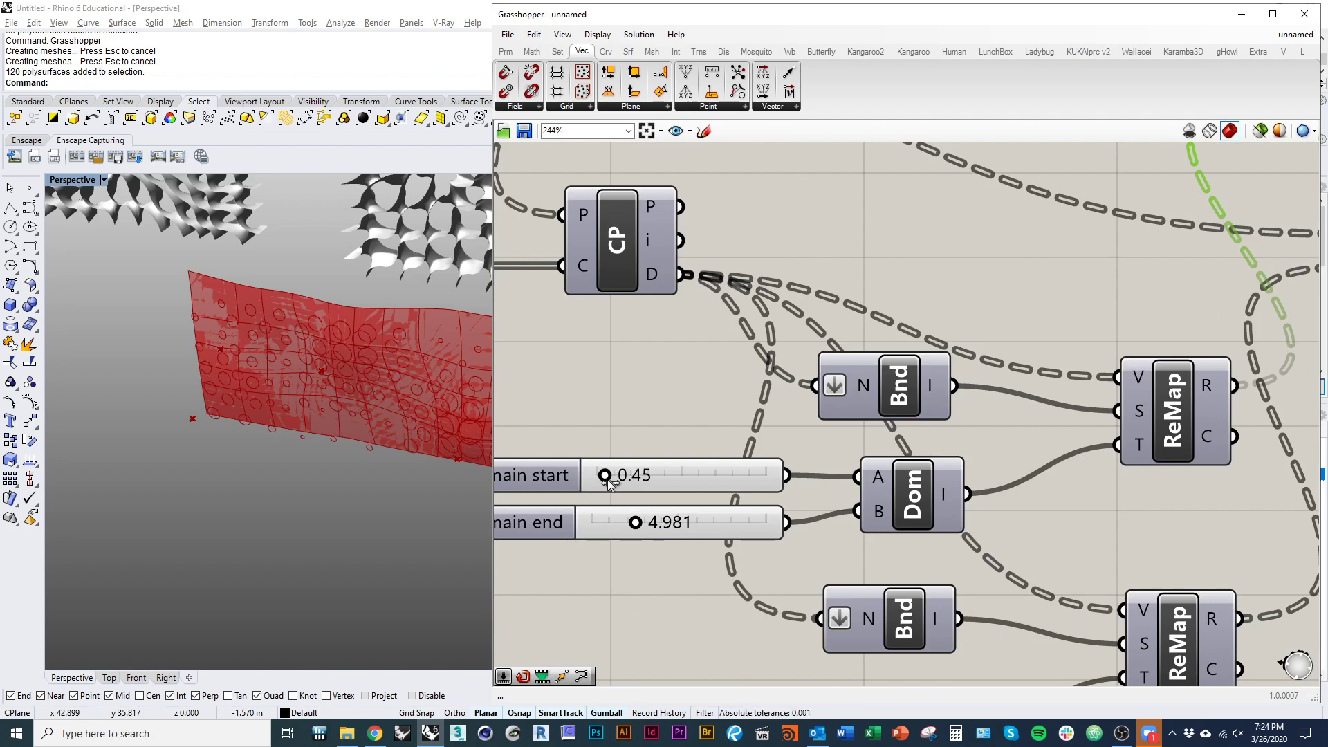
# - Examine how far the moved circles are offset from the distorted surface
pyautogui.scroll(-2, 553, 413)
pyautogui.scroll(-3, 599, 425)
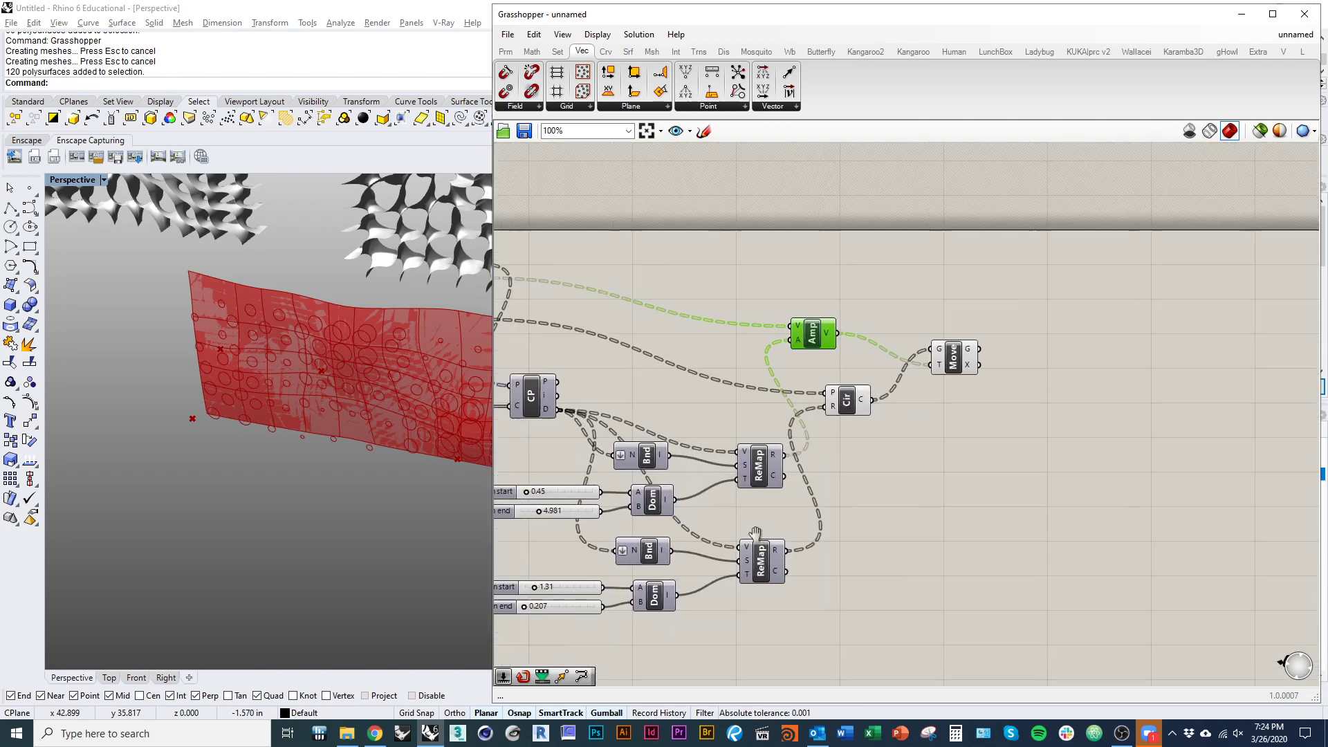
pyautogui.moveTo(863, 487); pyautogui.dragTo(763, 271)
pyautogui.click(779, 294)
pyautogui.moveTo(395, 412); pyautogui.dragTo(365, 437, button='right')
pyautogui.scroll(4, 886, 487)
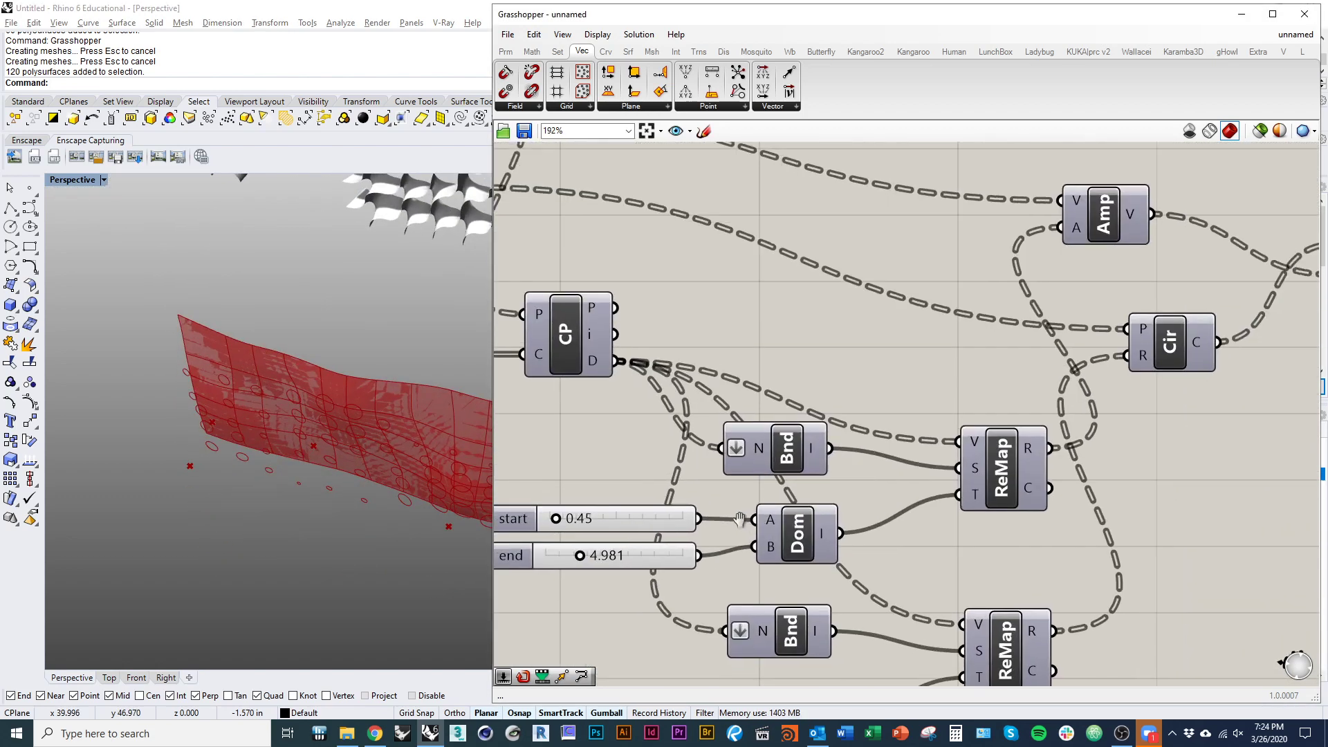
pyautogui.moveTo(887, 488); pyautogui.dragTo(896, 505, button='right')
pyautogui.moveTo(601, 578); pyautogui.dragTo(765, 561, button='right')
pyautogui.moveTo(358, 411)
pyautogui.mouseDown(button='right')
pyautogui.moveTo(367, 467)
pyautogui.moveTo(357, 389)
pyautogui.mouseUp(button='right')
pyautogui.scroll(-3, 646, 492)
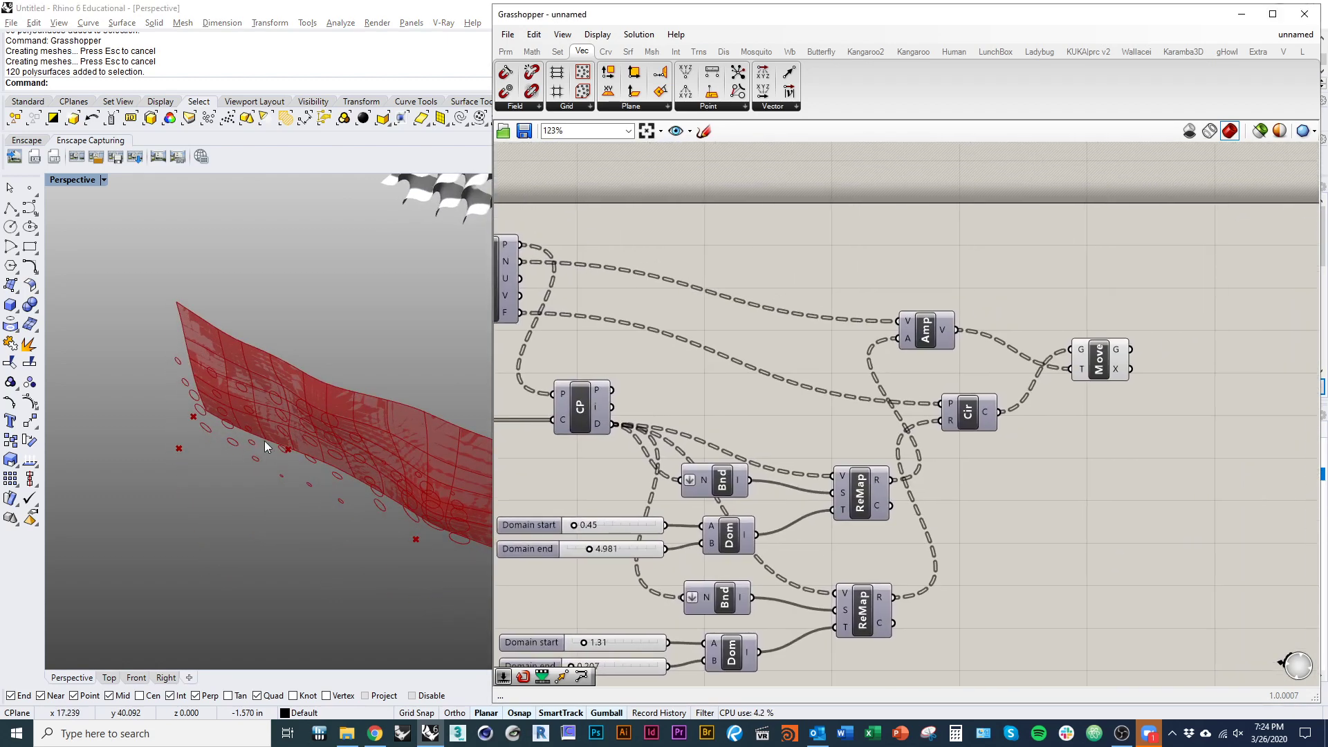
# - Turn off the viewport preview of the SrfGrid component
pyautogui.moveTo(590, 392); pyautogui.dragTo(1066, 474, button='right')
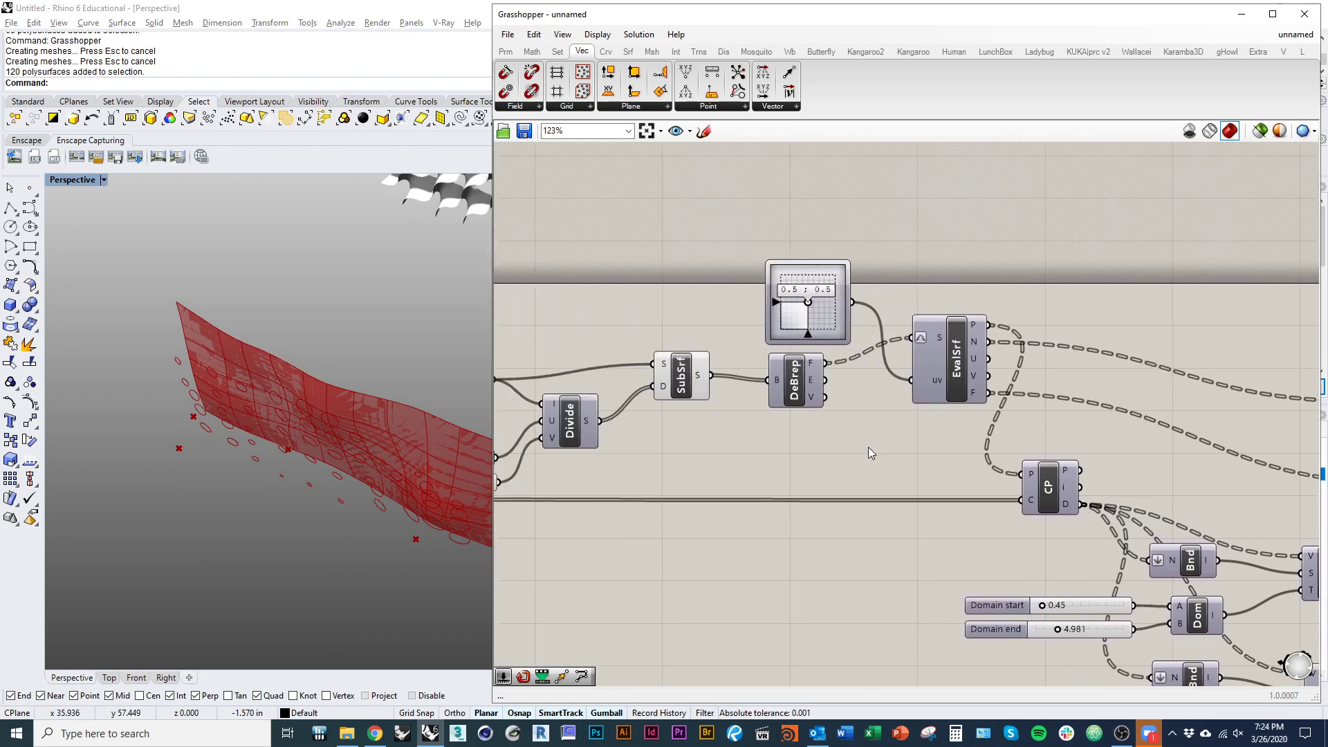
pyautogui.moveTo(718, 398); pyautogui.dragTo(795, 432, button='right')
pyautogui.click(538, 414)
pyautogui.middleClick(554, 327)
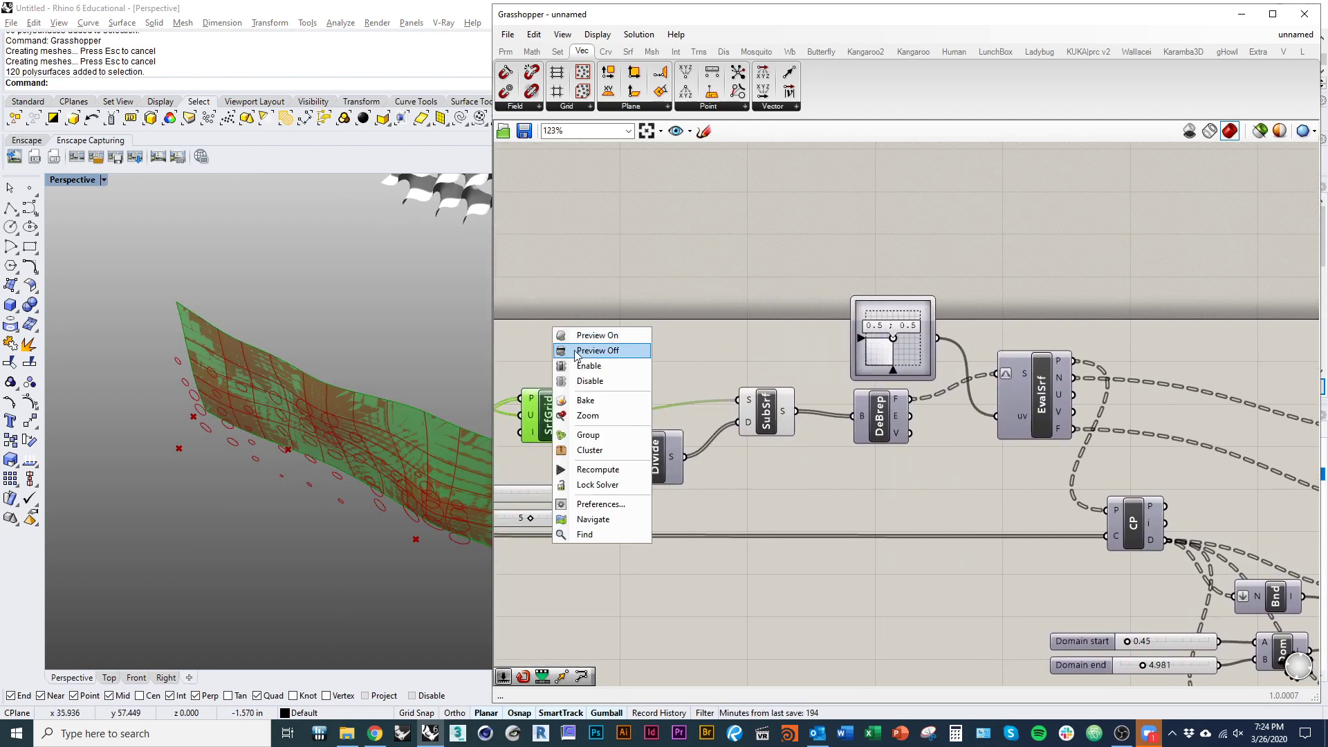
pyautogui.click(577, 351)
pyautogui.moveTo(738, 386); pyautogui.dragTo(631, 360, button='right')
pyautogui.moveTo(329, 448); pyautogui.dragTo(359, 422, button='right')
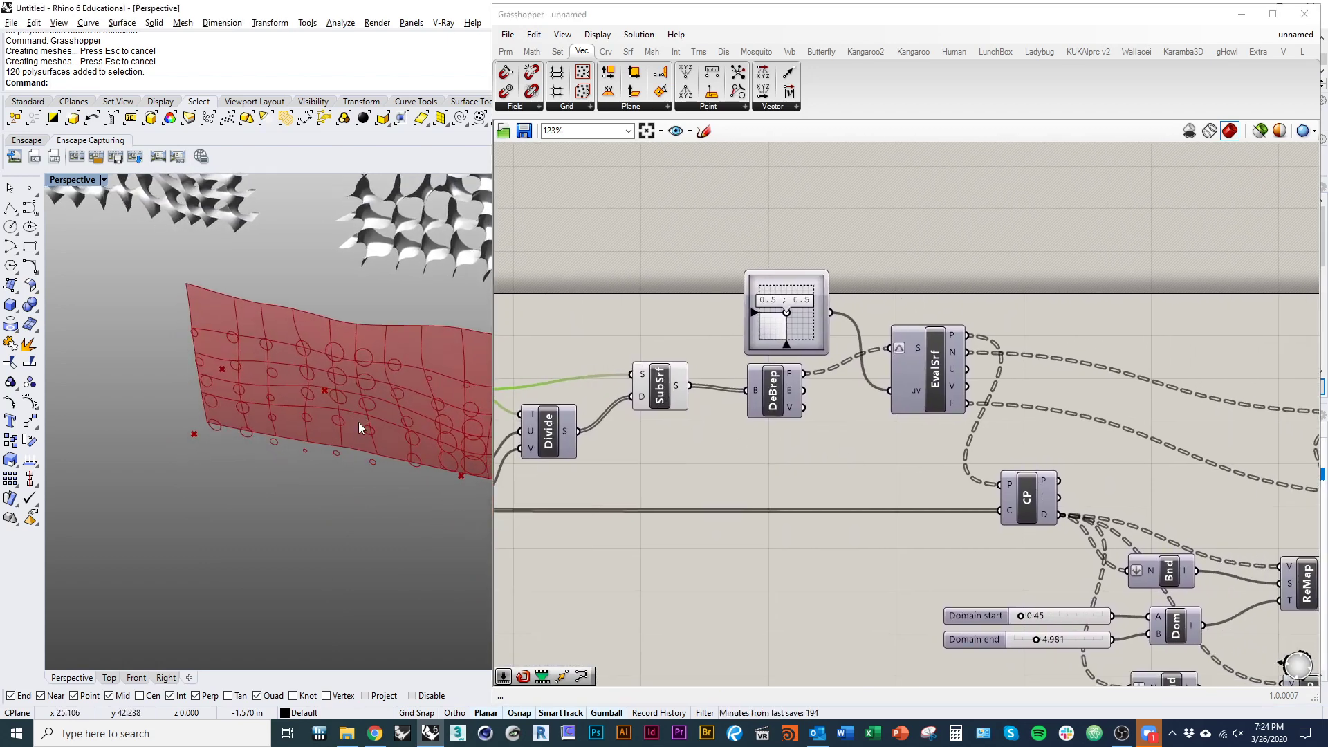
pyautogui.moveTo(841, 461); pyautogui.dragTo(725, 467, button='right')
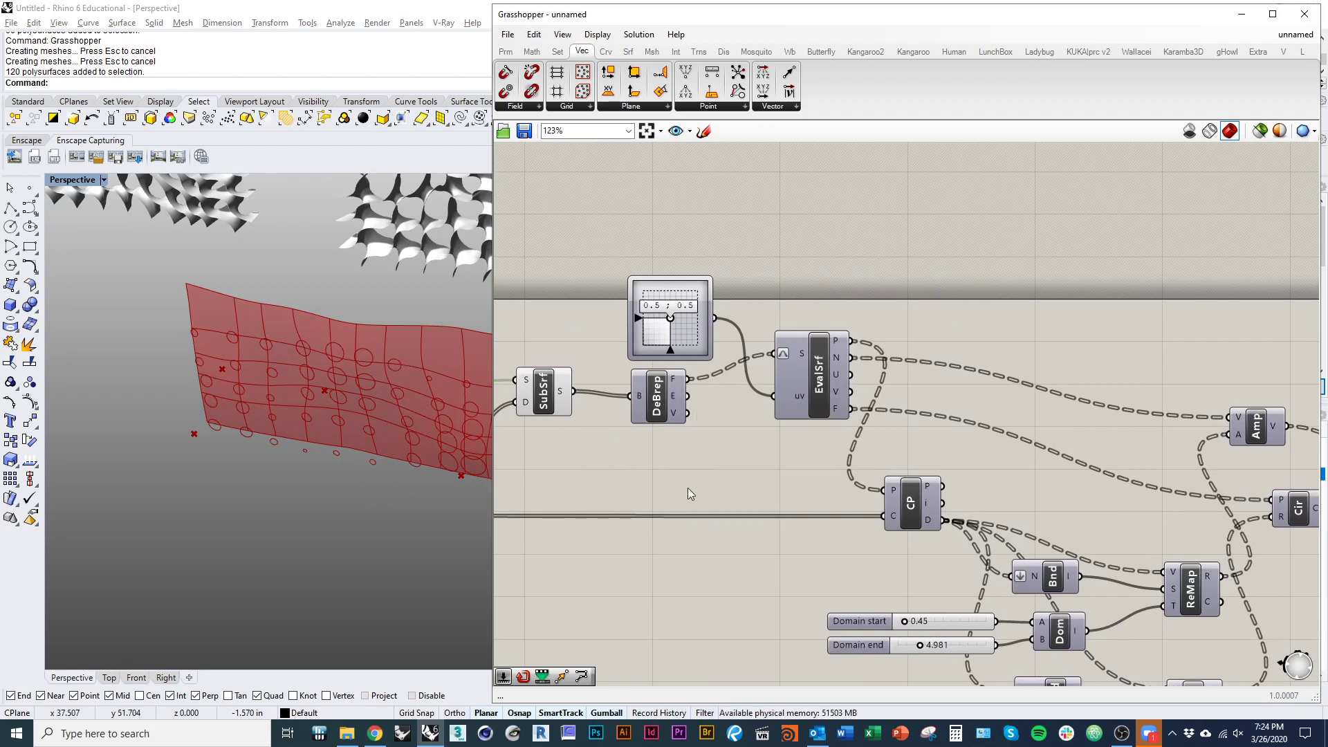
pyautogui.moveTo(688, 494); pyautogui.dragTo(502, 374, button='right')
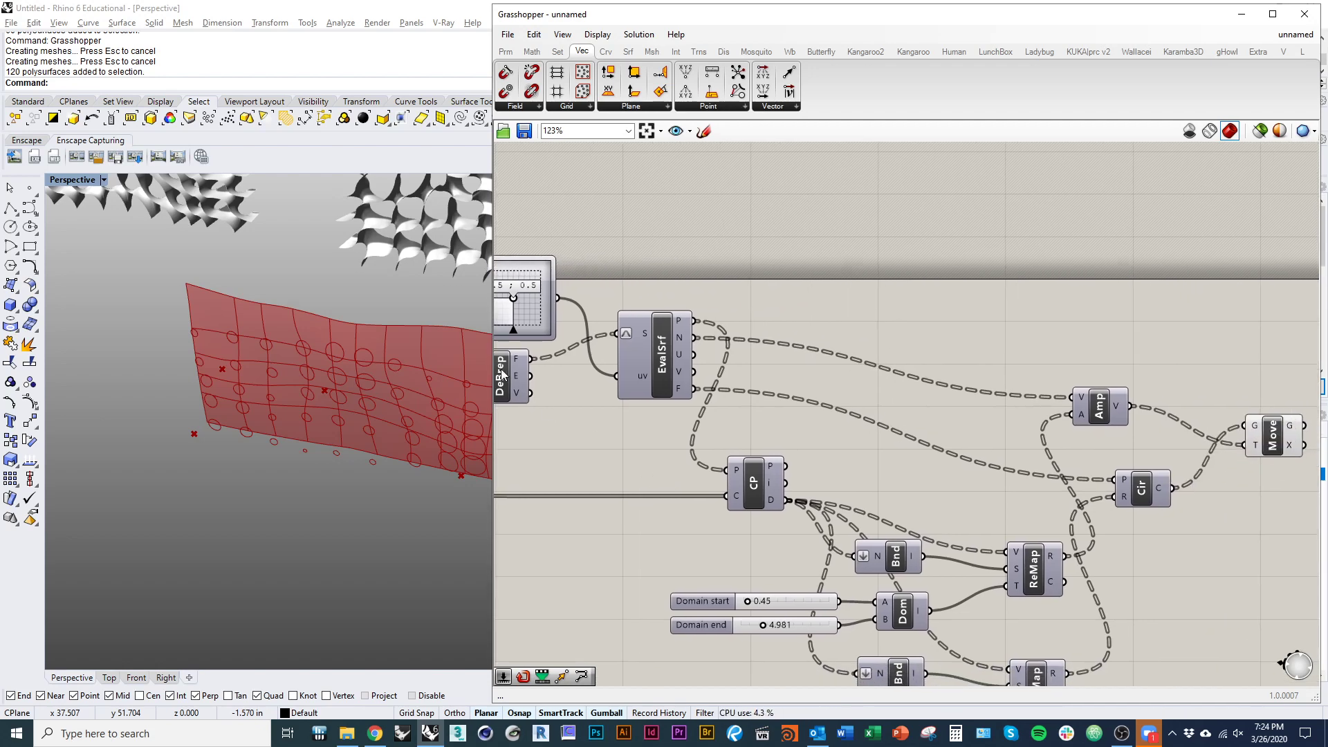
# - Add a Join Curves component below the DeBrep component
pyautogui.click(1272, 443)
pyautogui.moveTo(686, 464); pyautogui.dragTo(861, 480, button='right')
pyautogui.doubleClick(759, 468)
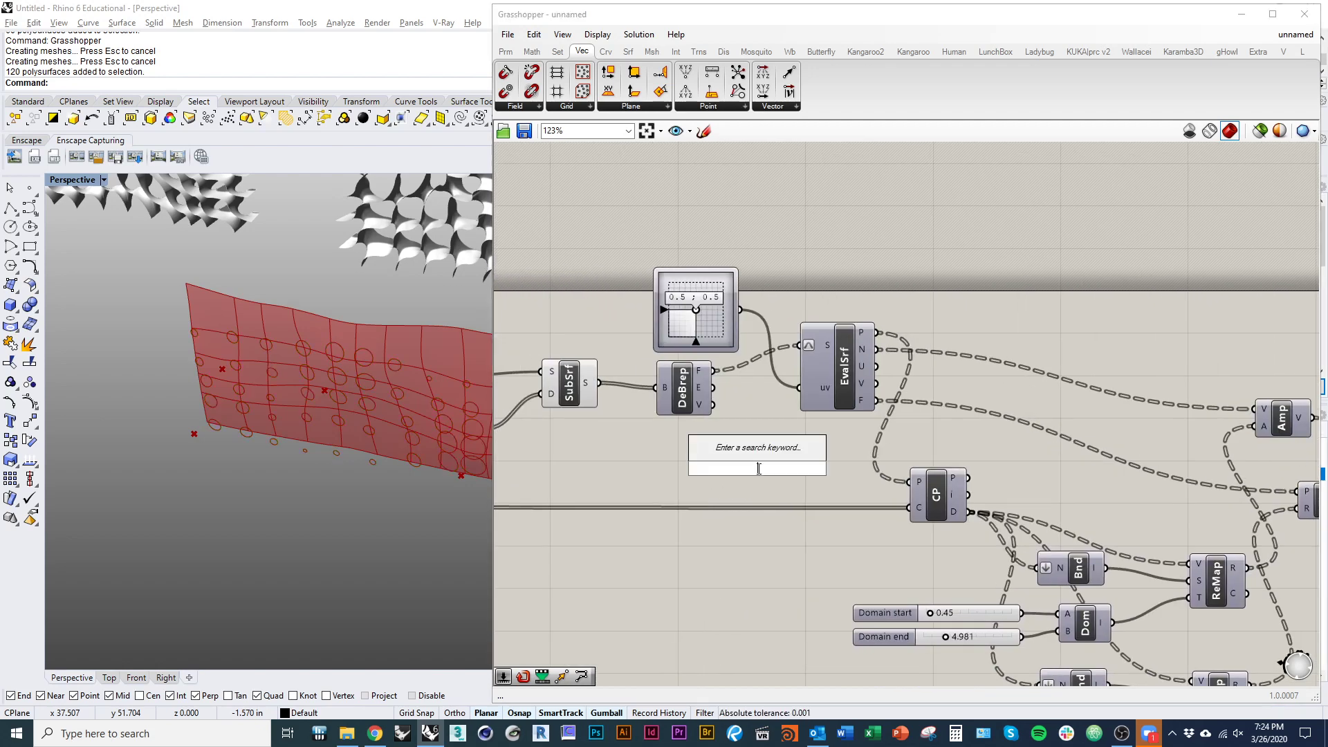
pyautogui.write('join')
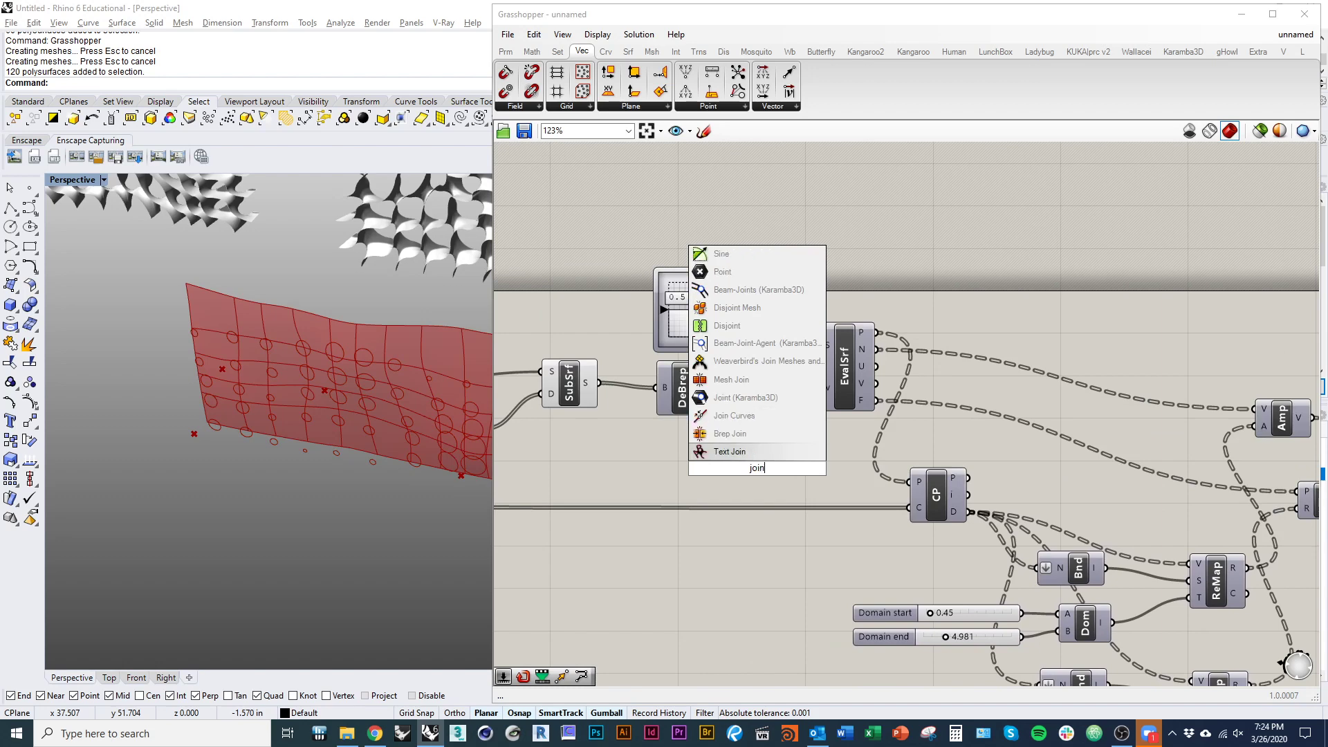
pyautogui.click(778, 424)
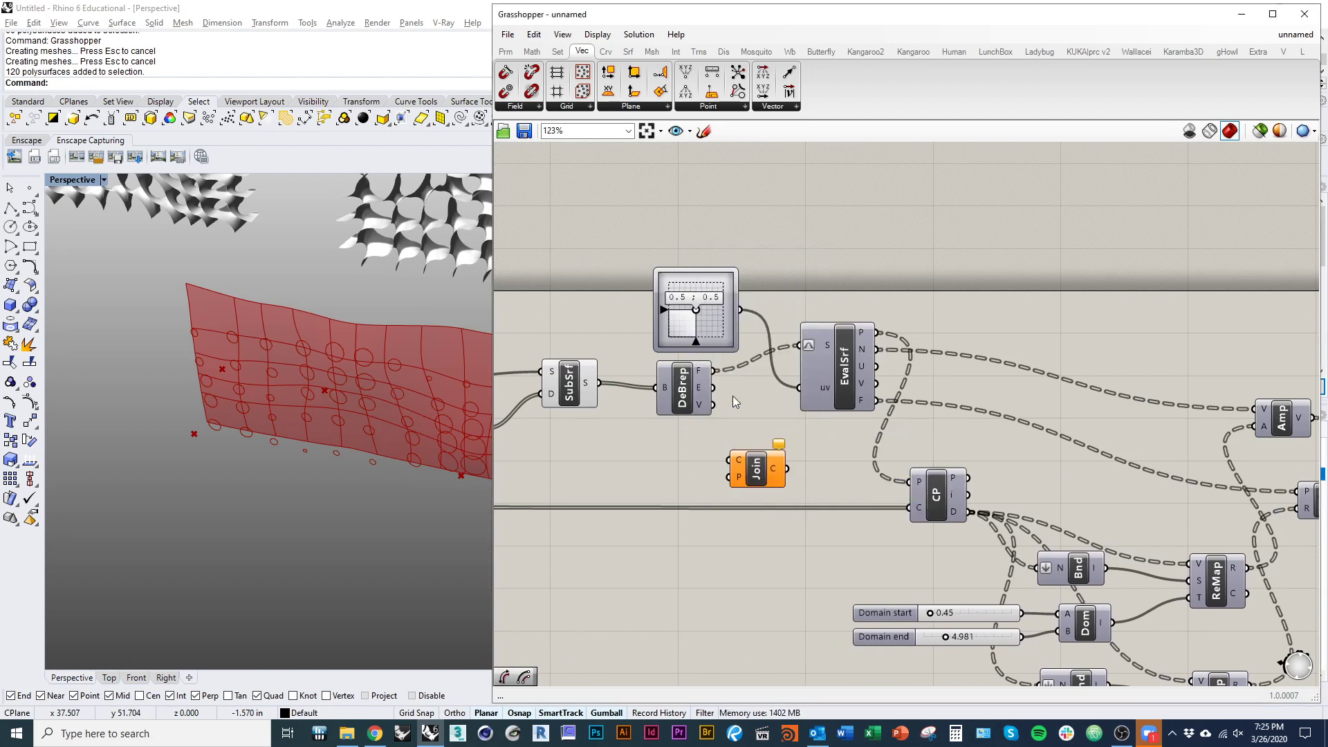
pyautogui.click(605, 51)
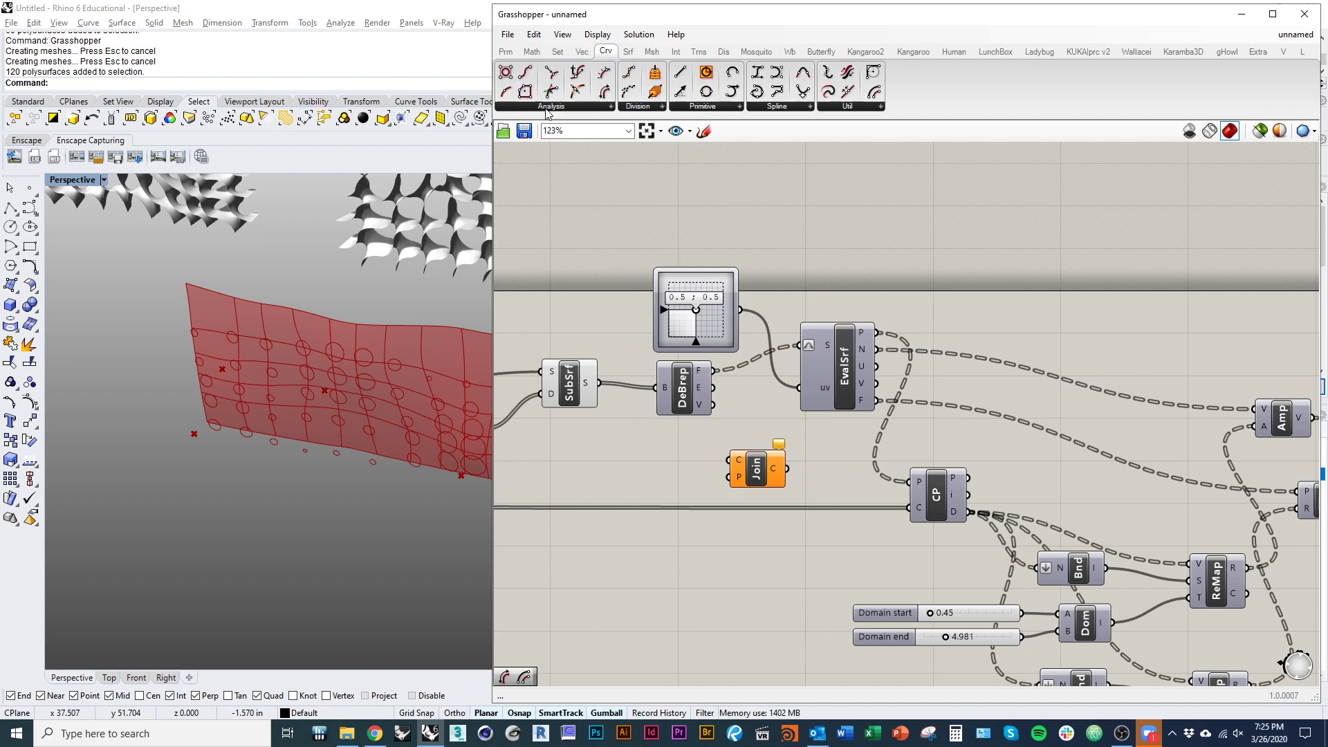
pyautogui.click(867, 109)
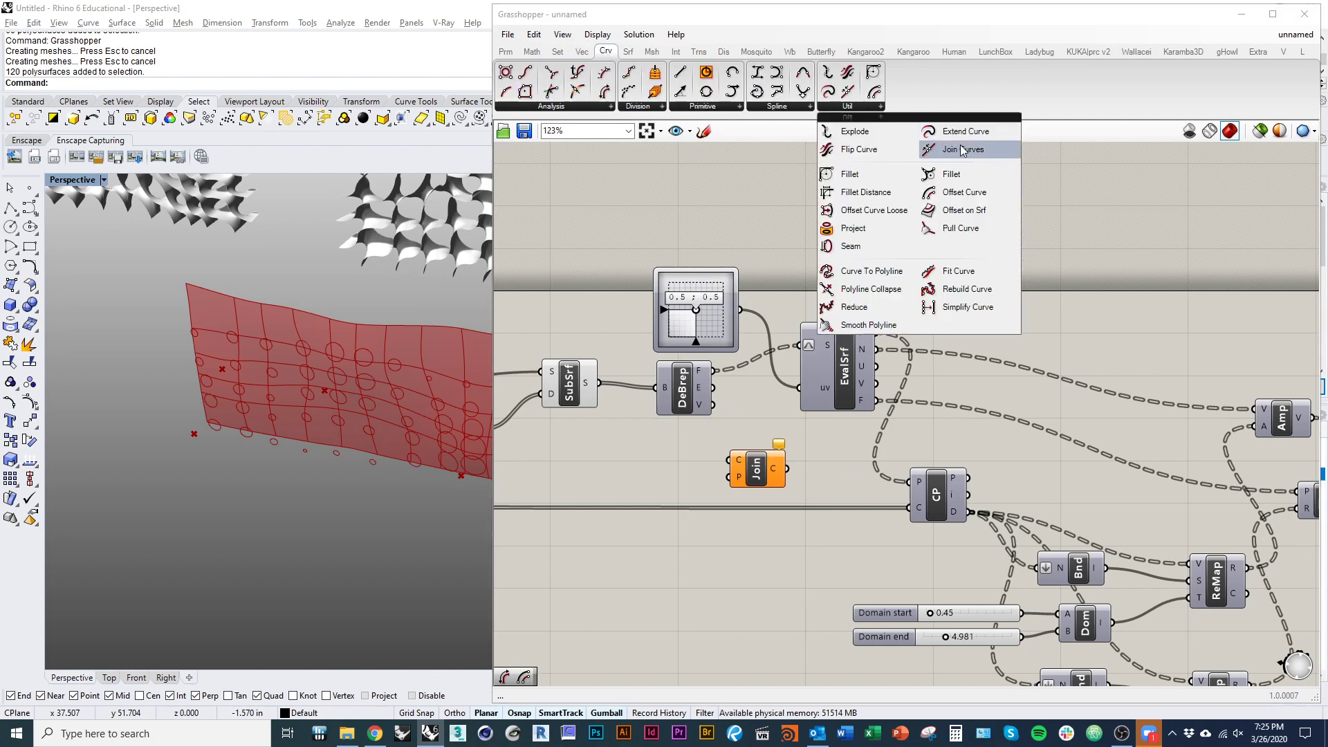
# - Connect DeBrep's E output to Join Curves' C input to join each panel's edges
pyautogui.moveTo(746, 467); pyautogui.dragTo(766, 463)
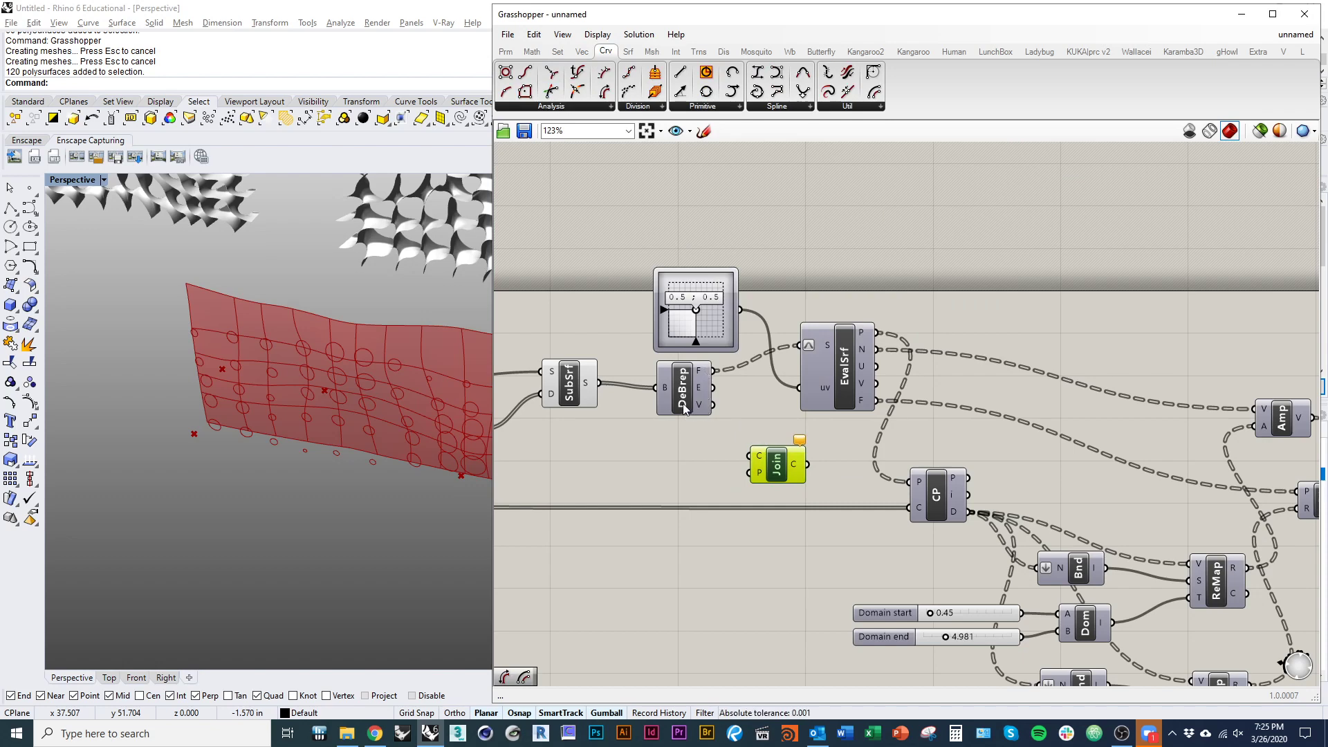
pyautogui.moveTo(707, 390); pyautogui.dragTo(750, 455)
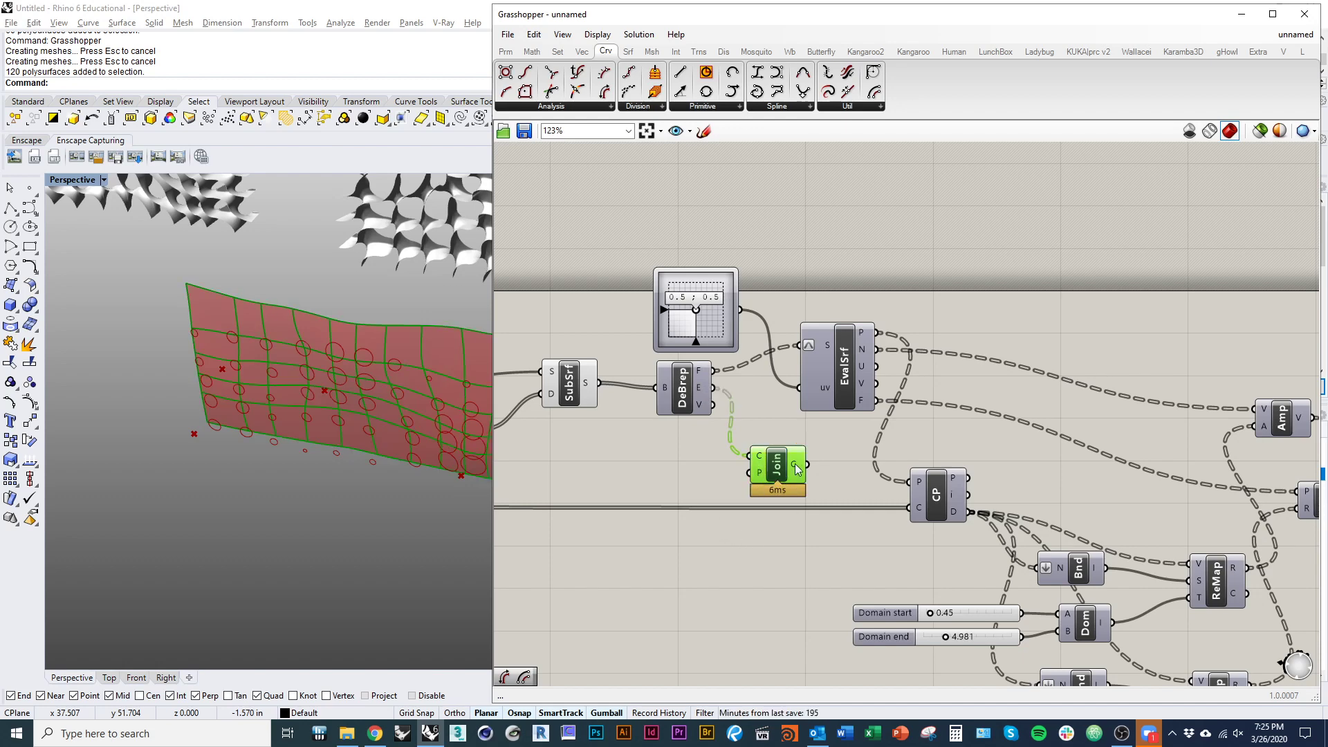
pyautogui.scroll(2, 421, 340)
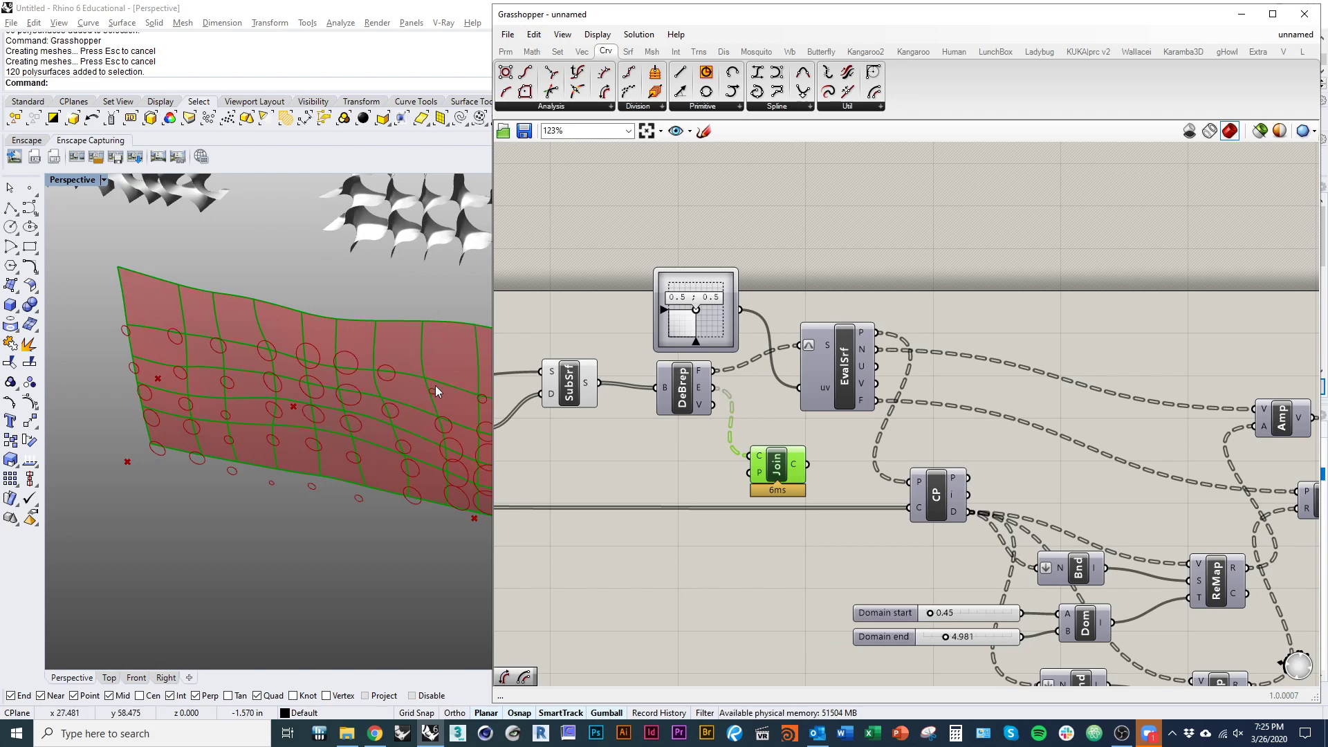
# - Reposition the Join Curves component just above Move and compare the data structures of their outputs
pyautogui.moveTo(763, 503); pyautogui.dragTo(567, 456, button='right')
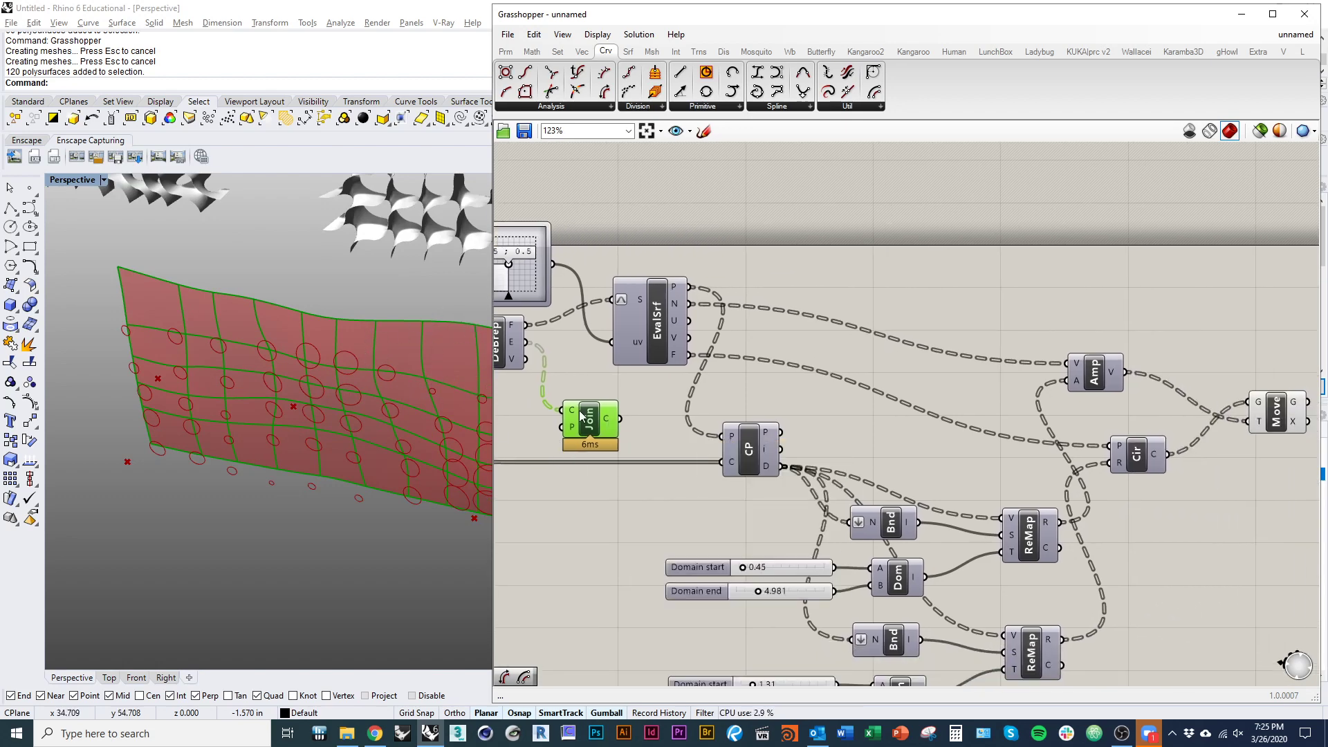
pyautogui.moveTo(581, 416); pyautogui.dragTo(1272, 329)
pyautogui.moveTo(1261, 386); pyautogui.dragTo(792, 394, button='right')
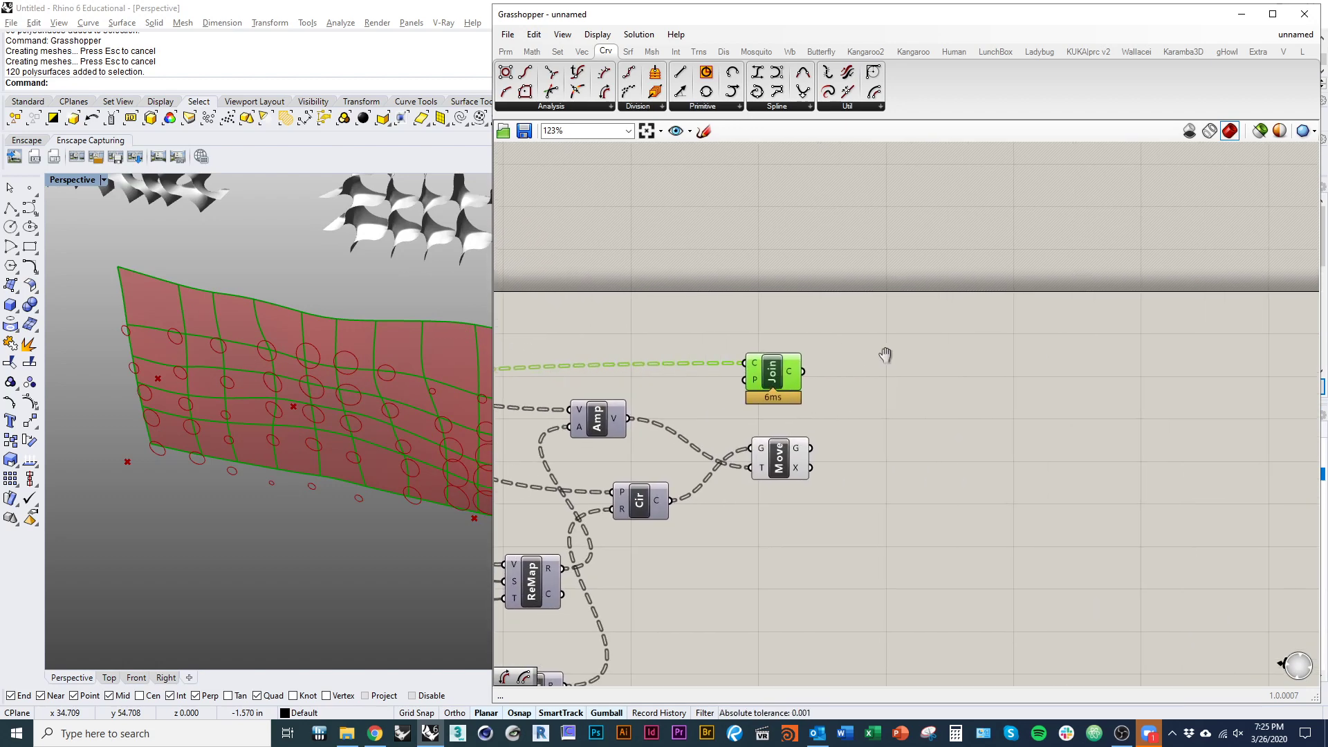
pyautogui.moveTo(795, 375)
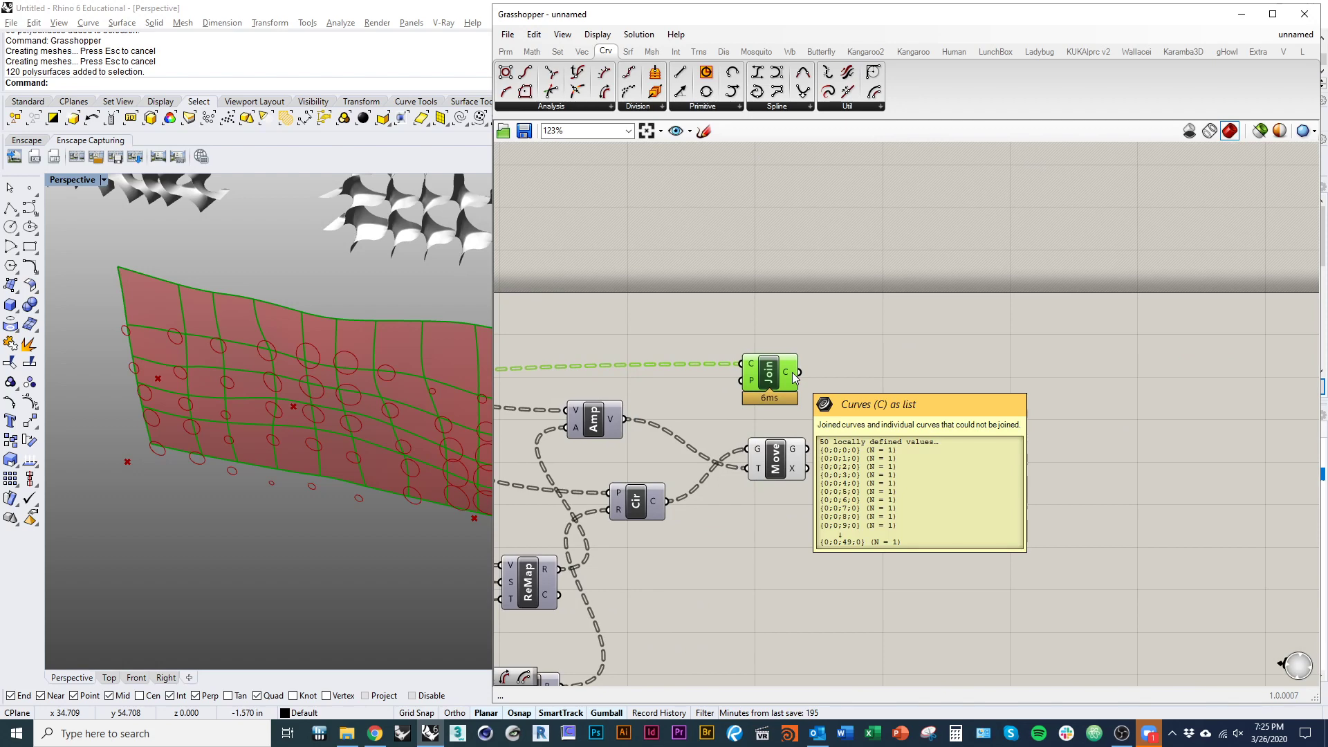
pyautogui.moveTo(792, 455)
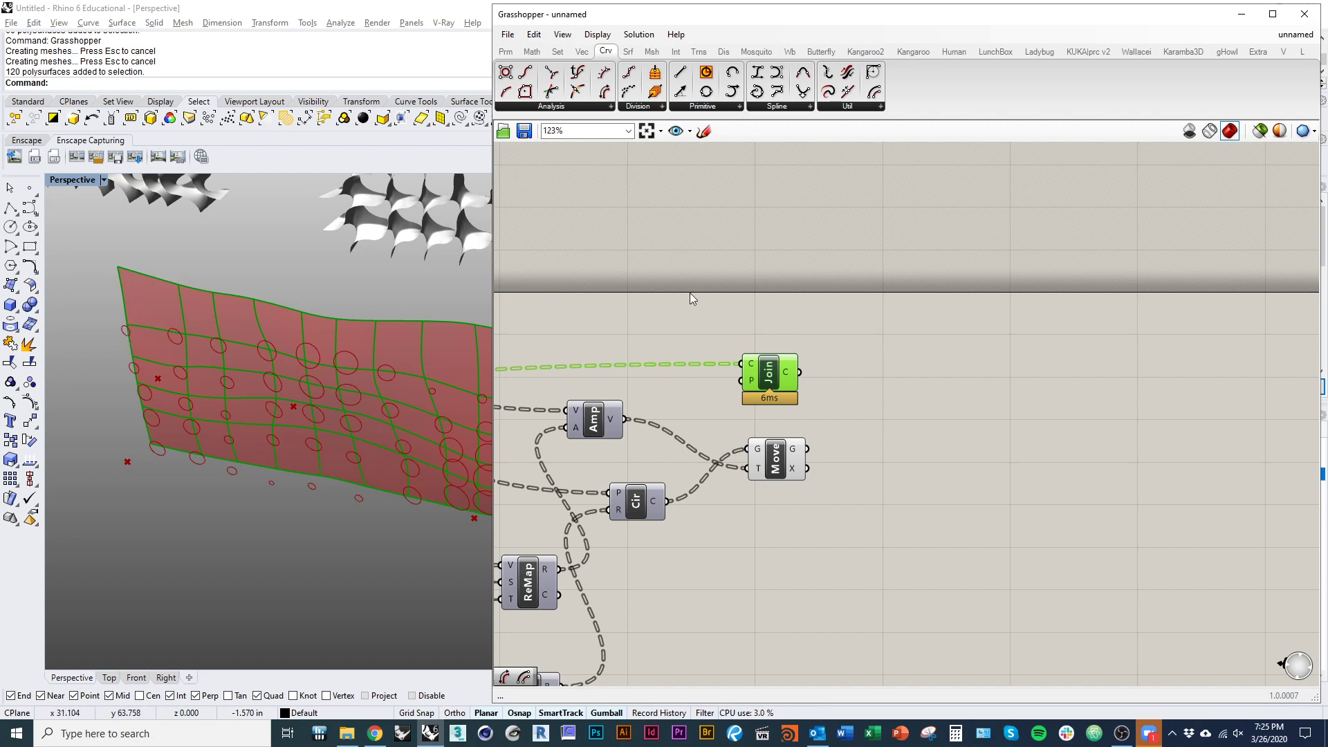
pyautogui.click(795, 554)
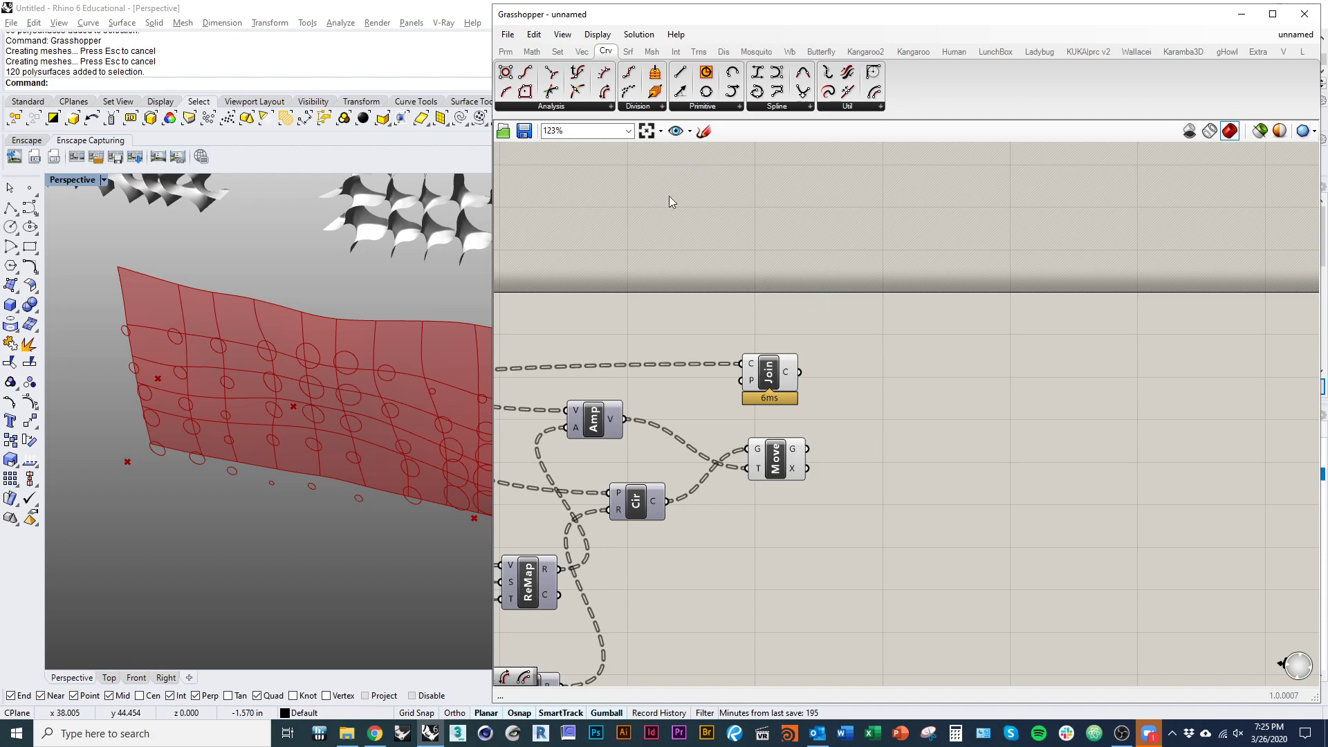
# - Add a Loft component to the right of Join Curves and Move
pyautogui.click(629, 51)
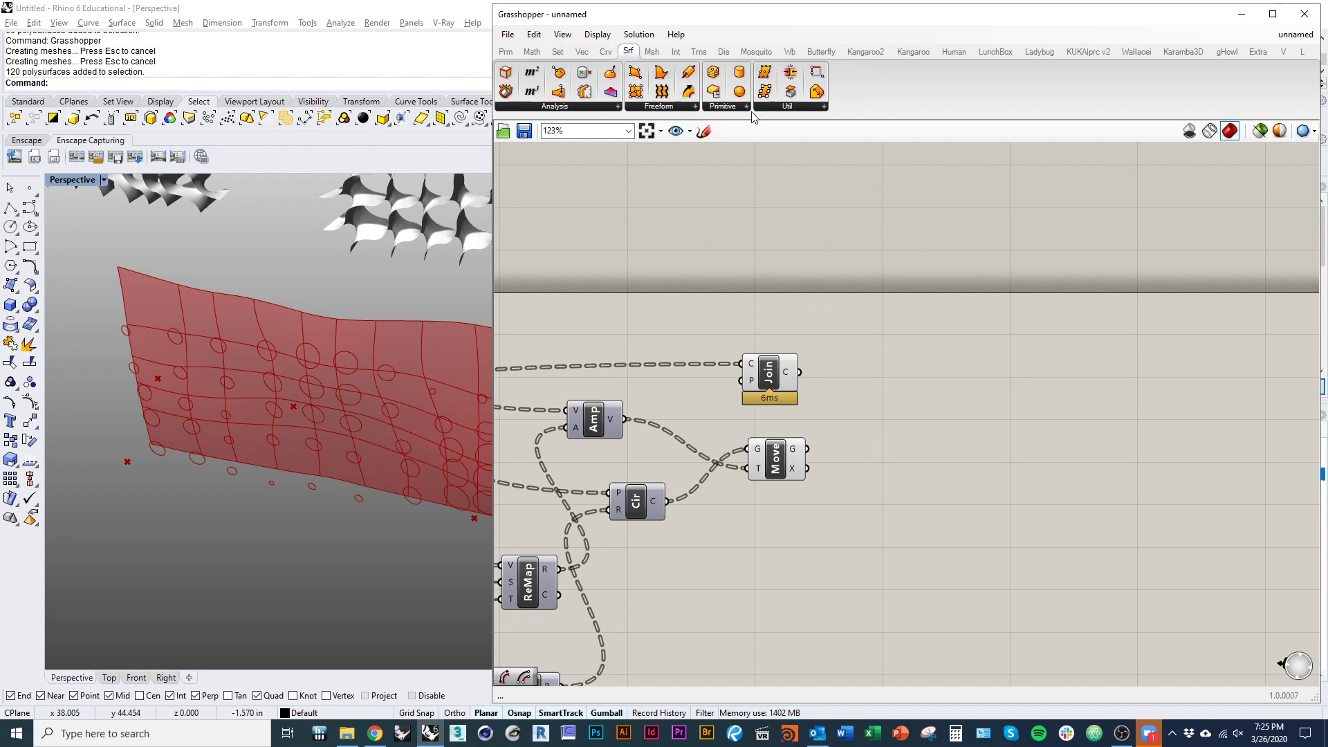
pyautogui.click(688, 107)
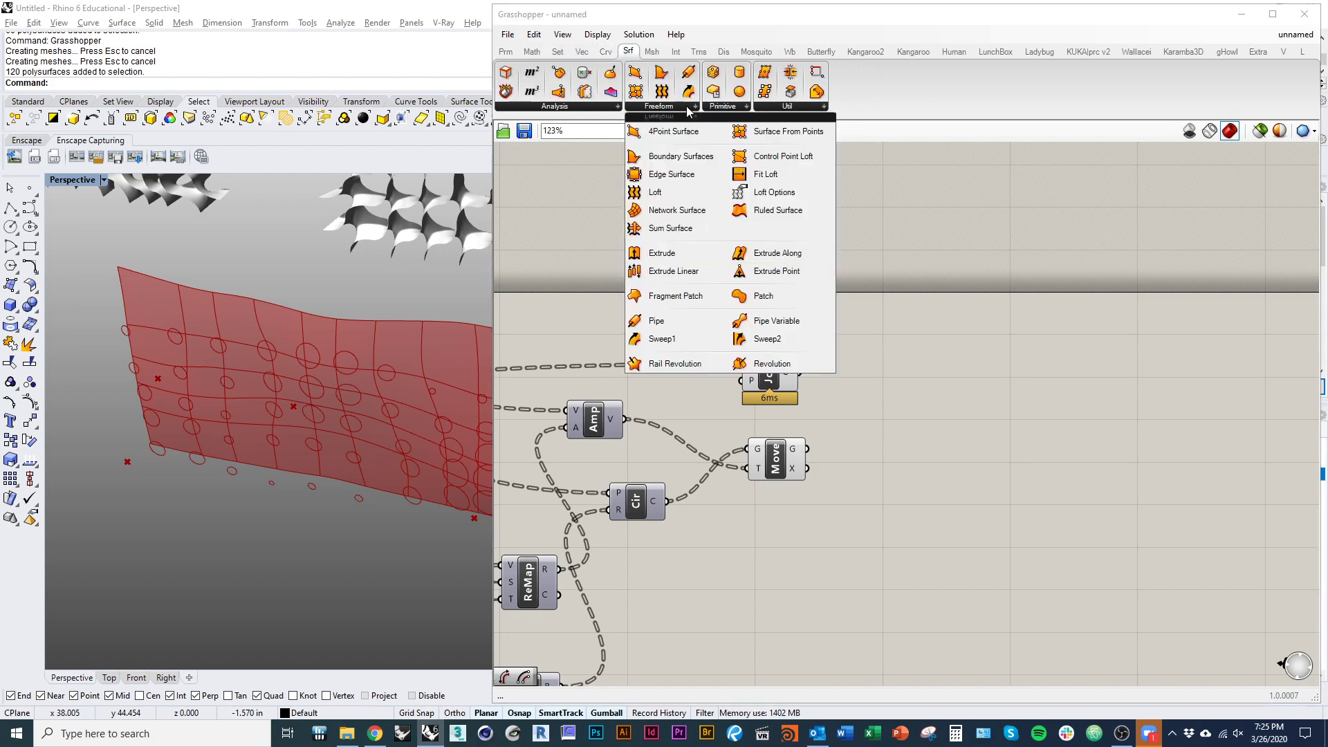
pyautogui.click(667, 193)
pyautogui.click(884, 419)
pyautogui.moveTo(884, 420); pyautogui.dragTo(921, 425)
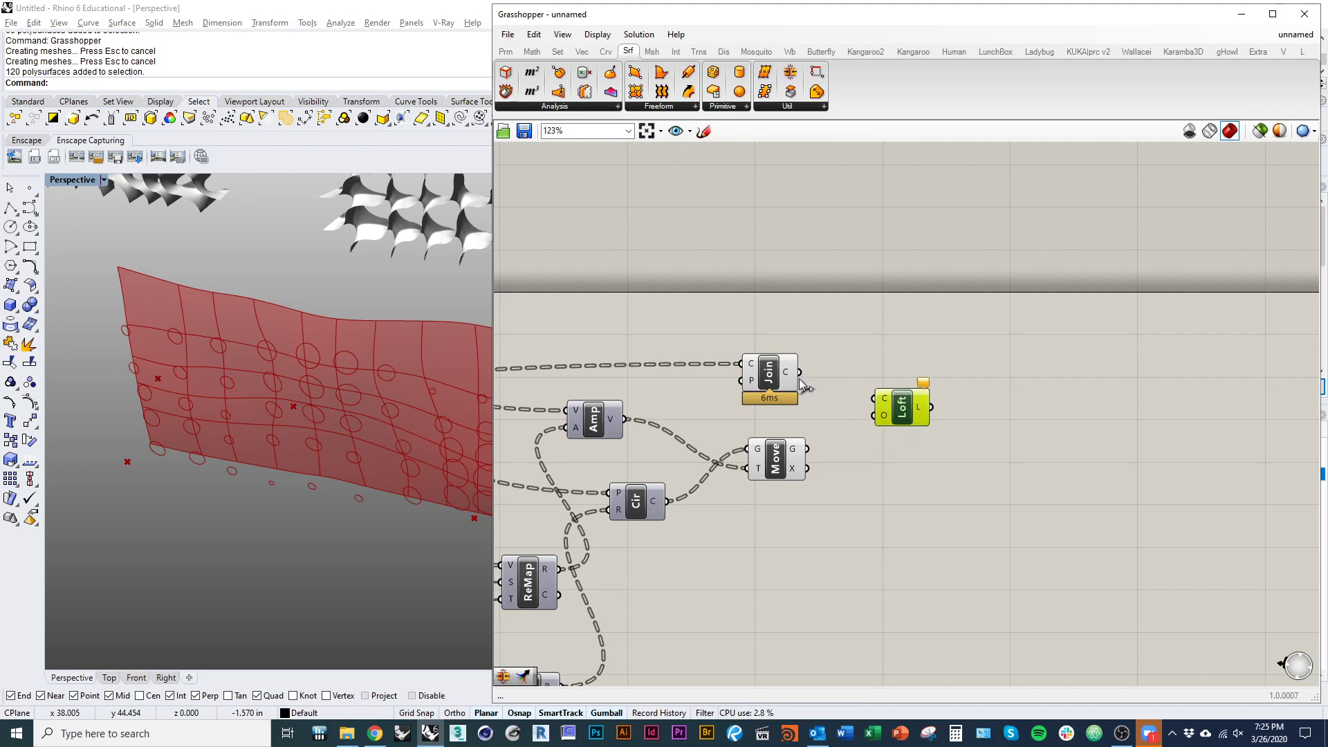
# - Connect both Join Curves' C output and Move's G output to Loft's C input
pyautogui.moveTo(800, 377); pyautogui.dragTo(875, 398)
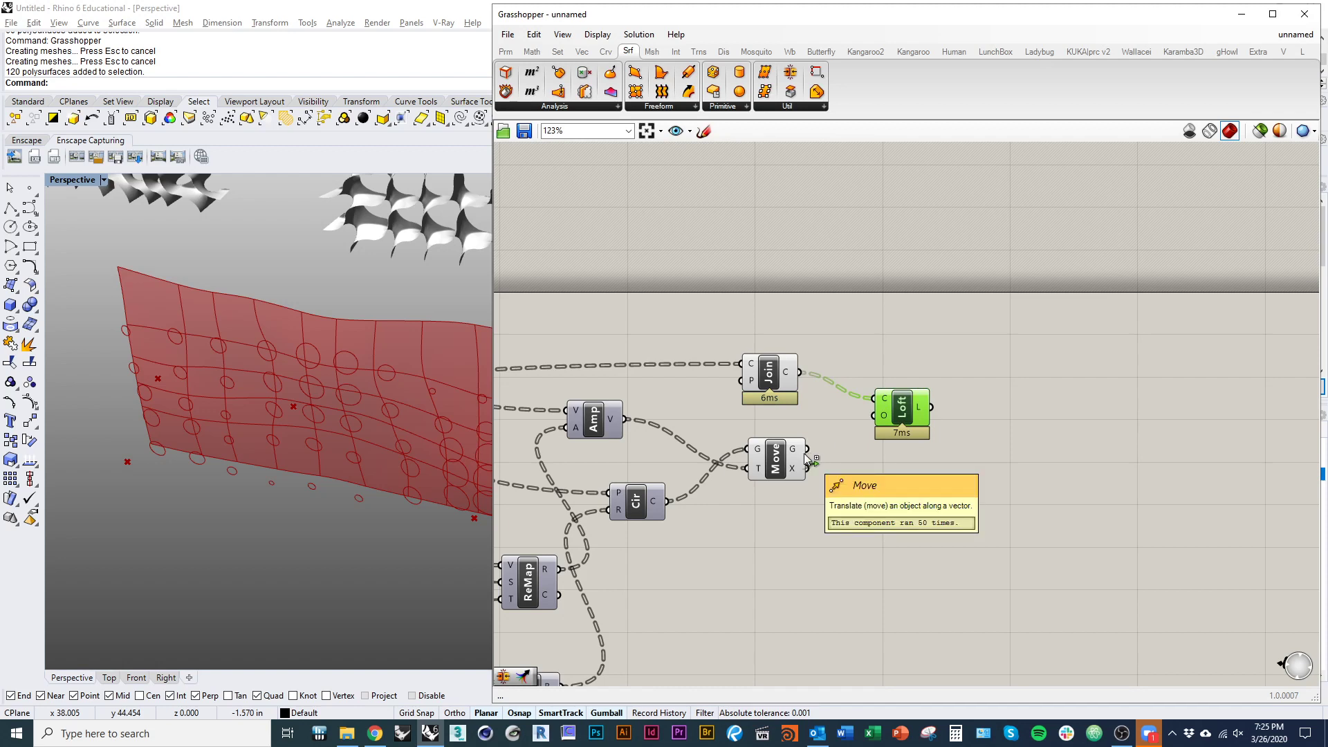
pyautogui.keyDown('shift'); pyautogui.moveTo(807, 449); pyautogui.dragTo(873, 399); pyautogui.keyUp('shift')
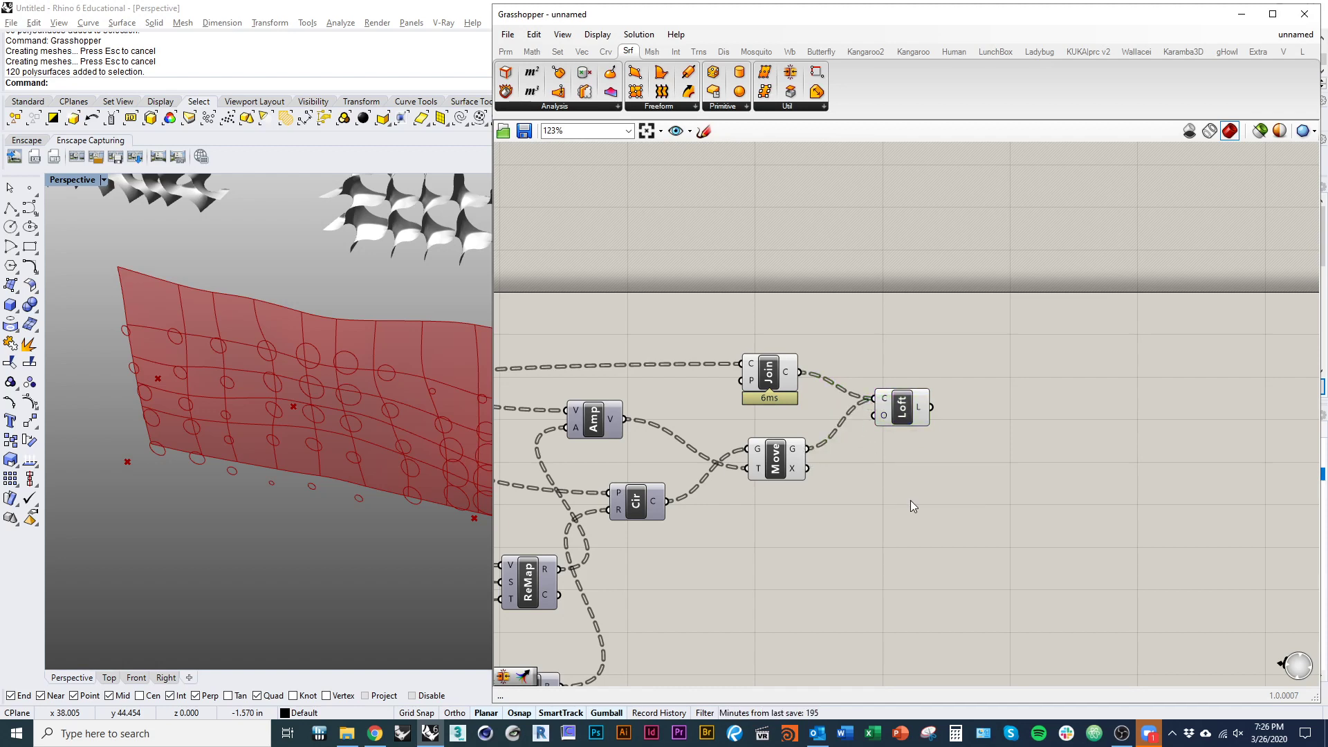
pyautogui.click(902, 414)
# - Add a text panel above Loft and connect Join Curves' C output to it
pyautogui.scroll(3, 893, 474)
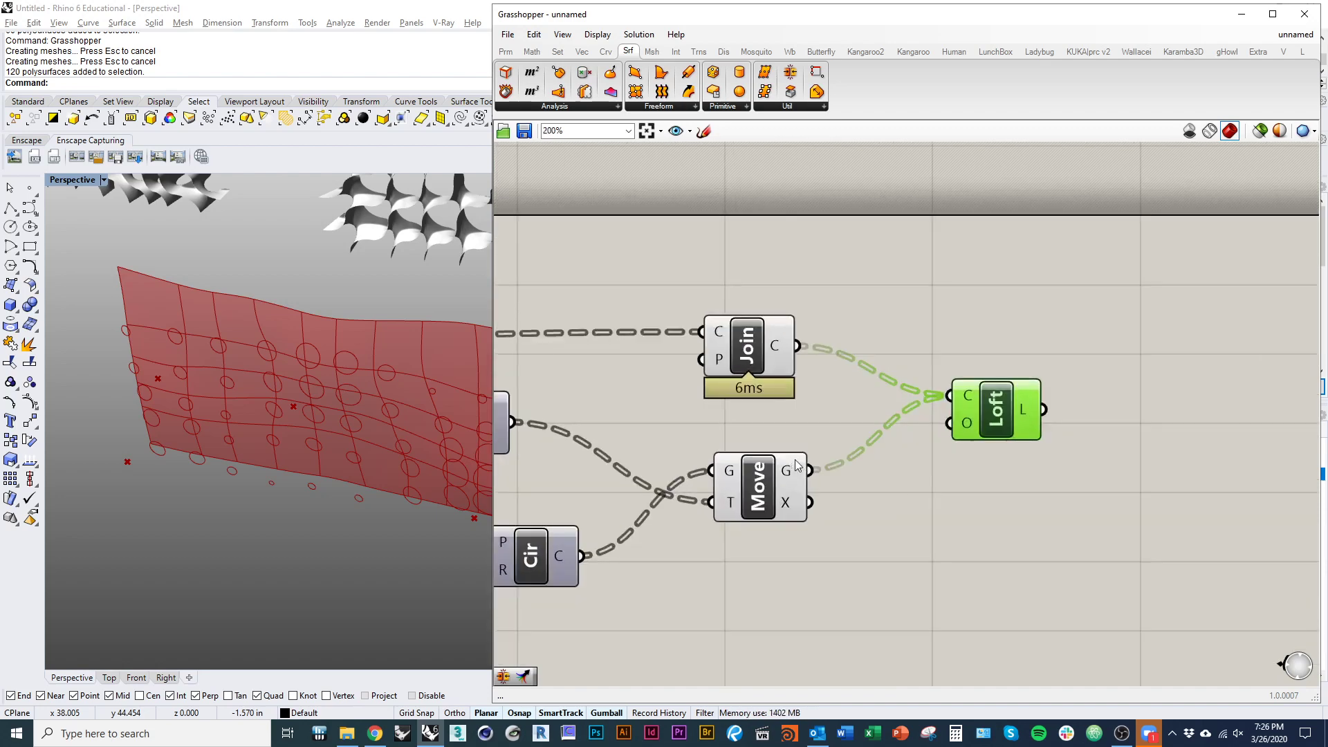
pyautogui.moveTo(795, 465); pyautogui.dragTo(752, 462, button='right')
pyautogui.click(506, 52)
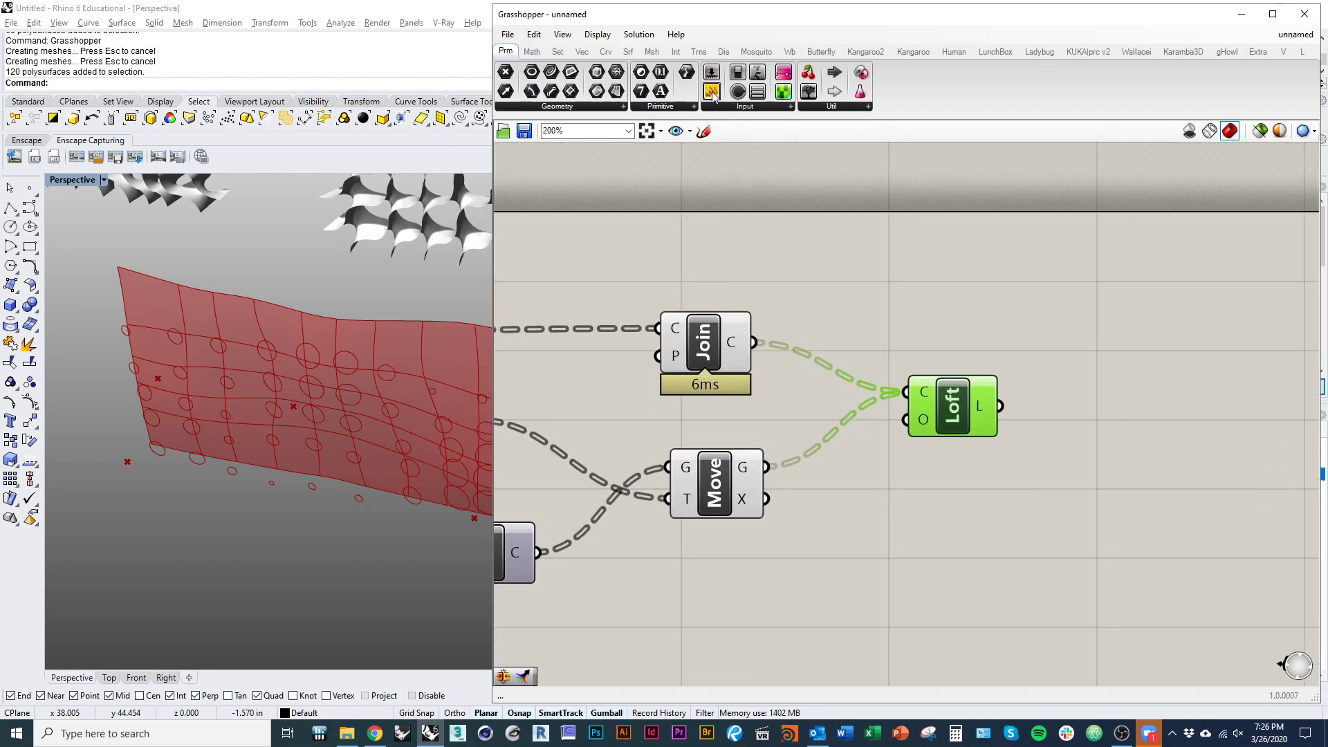
pyautogui.moveTo(713, 93); pyautogui.dragTo(947, 265)
pyautogui.moveTo(743, 351)
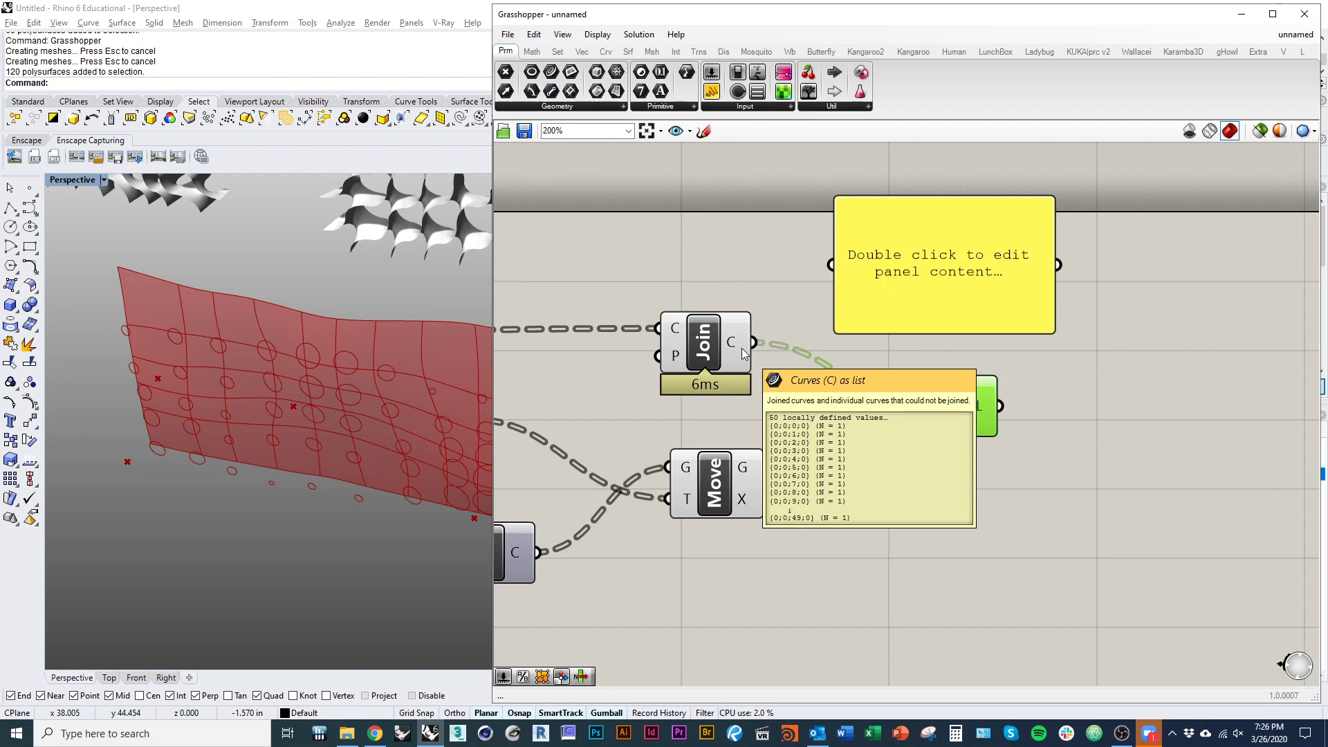
pyautogui.moveTo(752, 342); pyautogui.dragTo(838, 275)
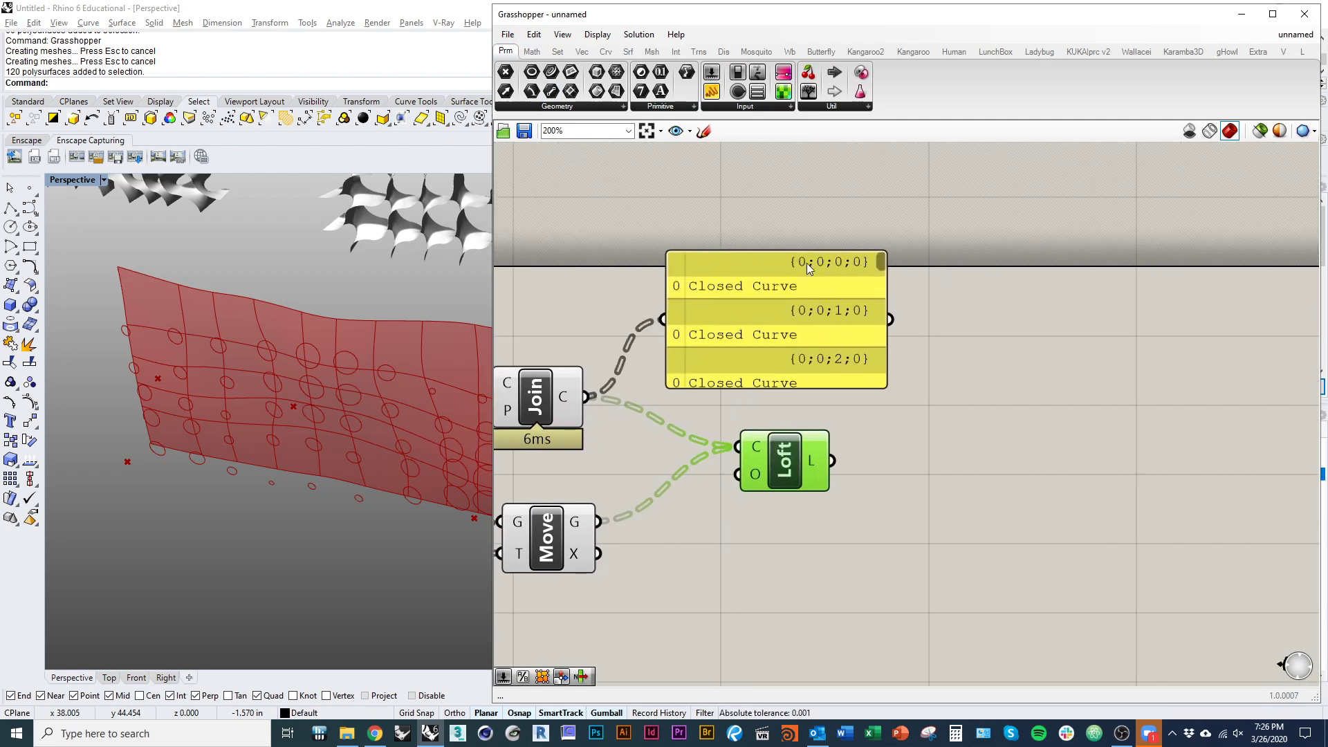
# - Duplicate the panel, place the copy below Loft and feed it from Move's G output instead
pyautogui.moveTo(813, 304); pyautogui.dragTo(858, 287, button='right')
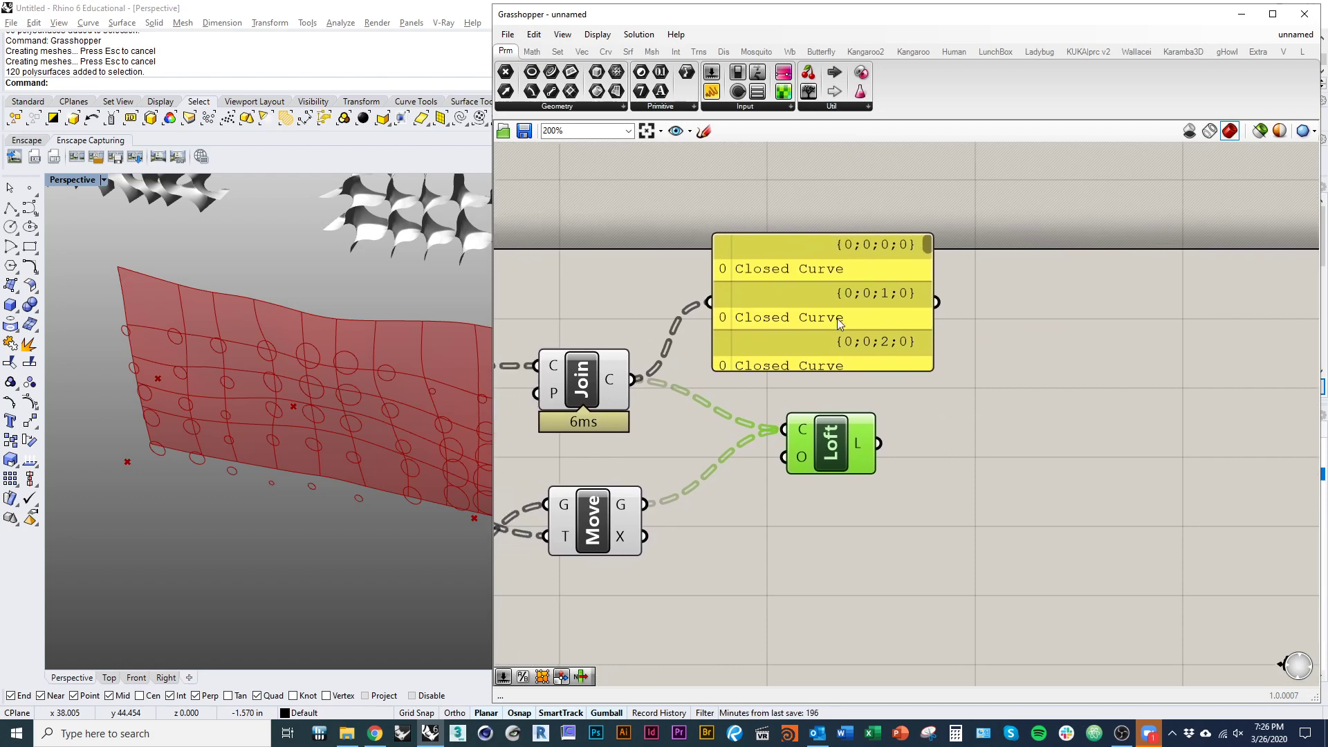
pyautogui.moveTo(836, 320); pyautogui.dragTo(863, 585)
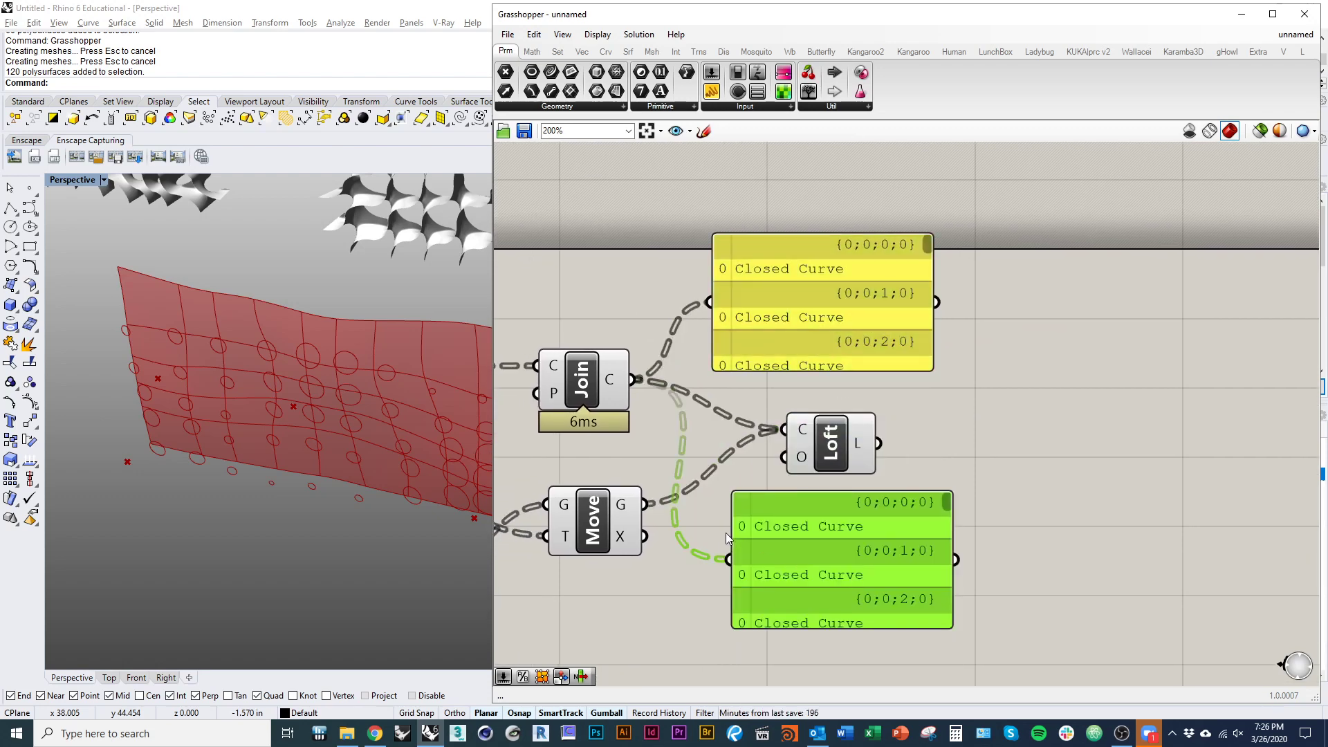
pyautogui.moveTo(730, 561); pyautogui.dragTo(647, 505)
pyautogui.moveTo(718, 511); pyautogui.dragTo(666, 503, button='right')
pyautogui.moveTo(769, 548); pyautogui.dragTo(750, 439)
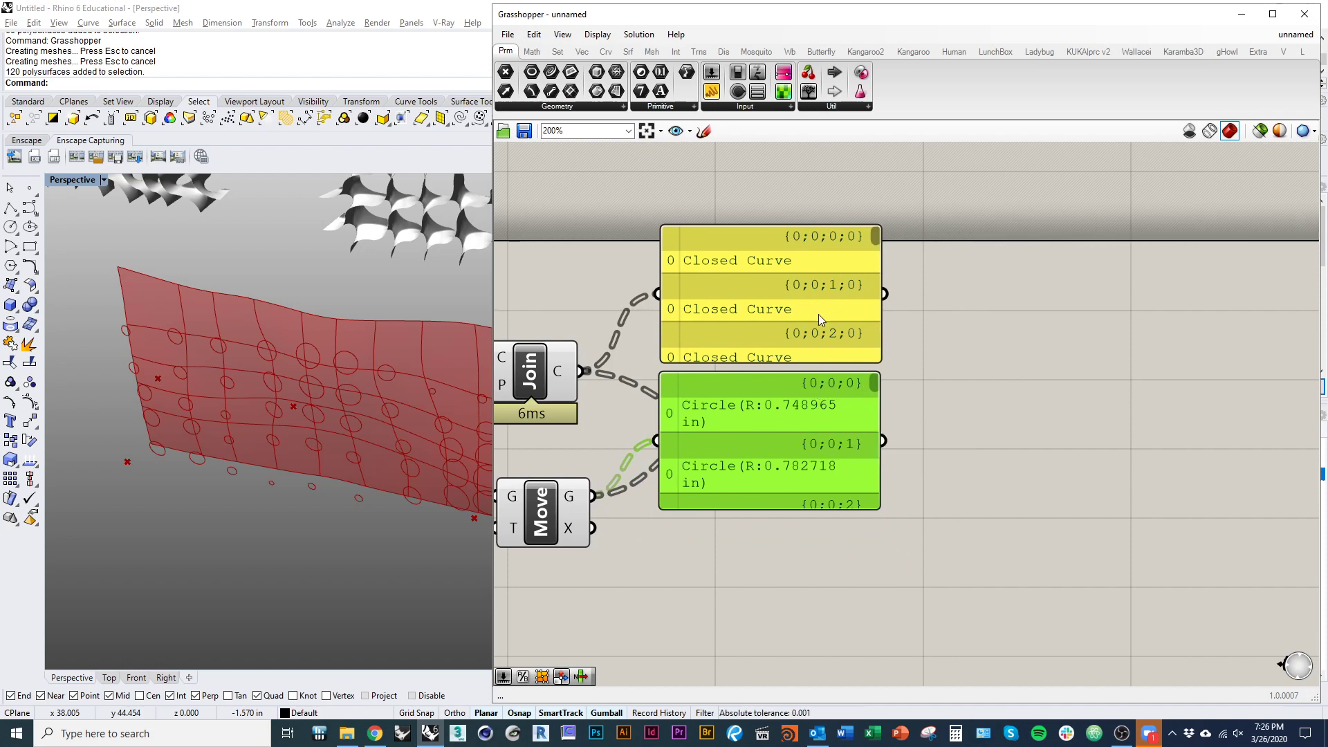
pyautogui.moveTo(724, 460); pyautogui.dragTo(734, 590)
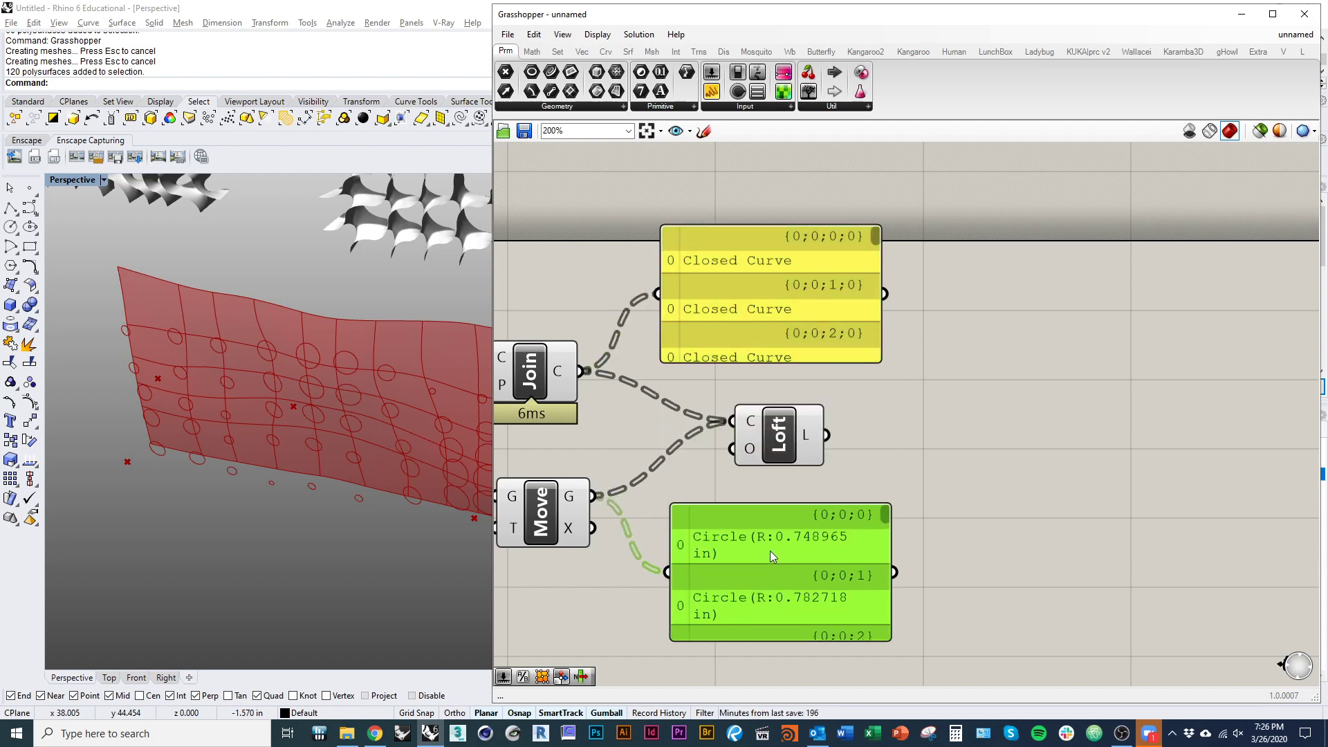
# - Simplify the data trees of Move's G output and Join Curves' C output
pyautogui.moveTo(656, 456); pyautogui.dragTo(738, 457, button='right')
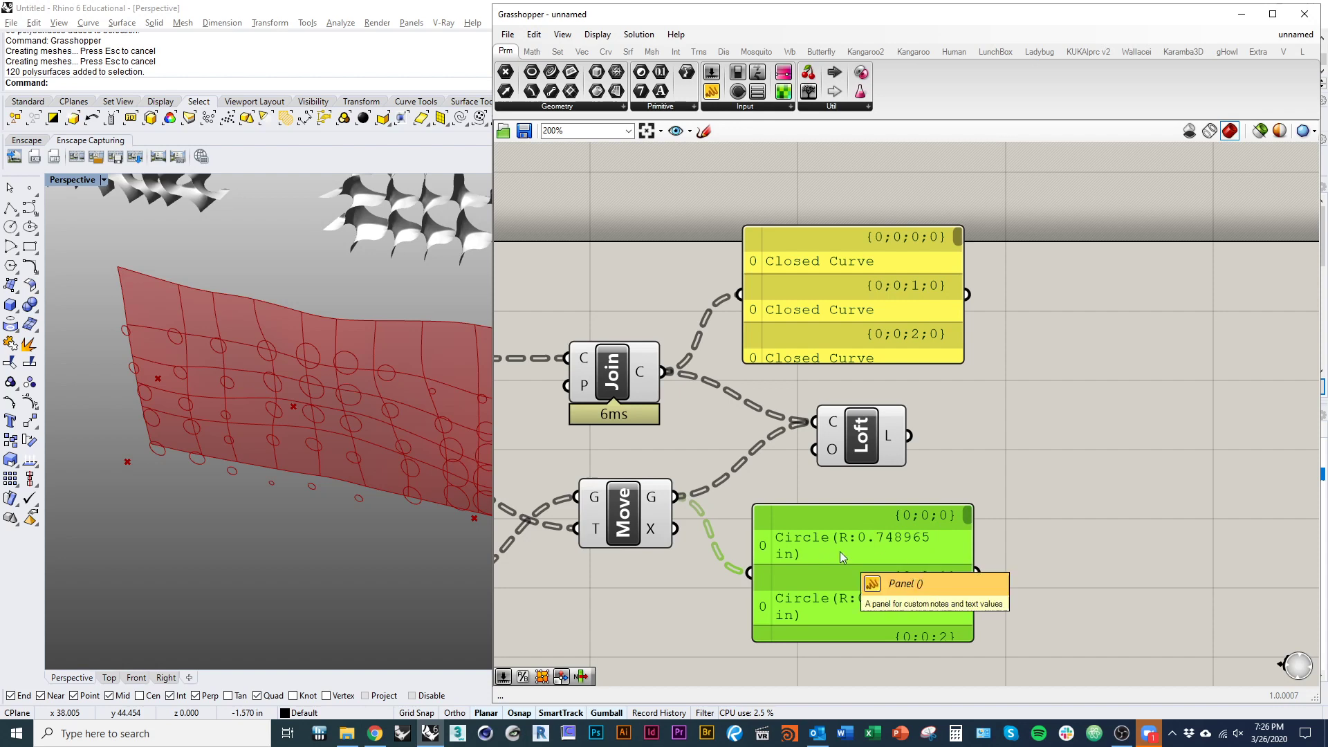
pyautogui.click(710, 441)
pyautogui.moveTo(710, 442); pyautogui.dragTo(791, 463, button='right')
pyautogui.click(719, 534)
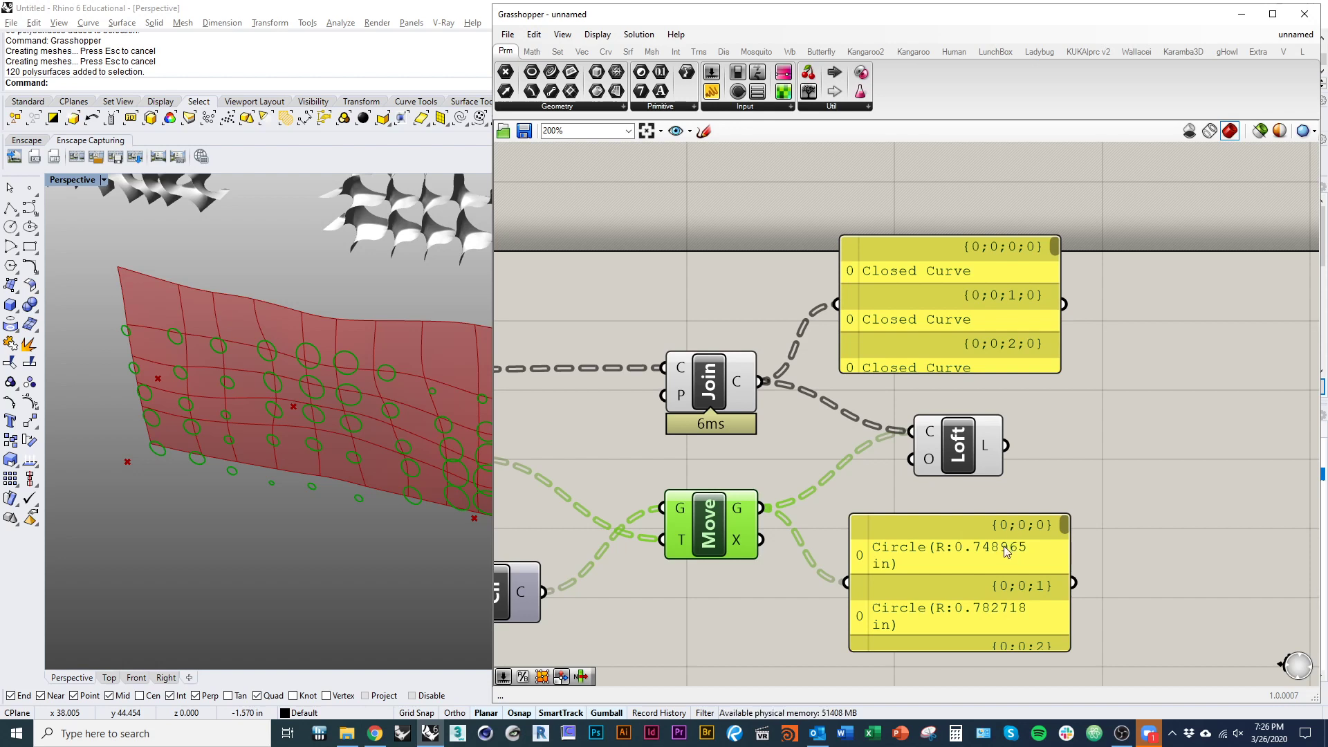
pyautogui.rightClick(739, 508)
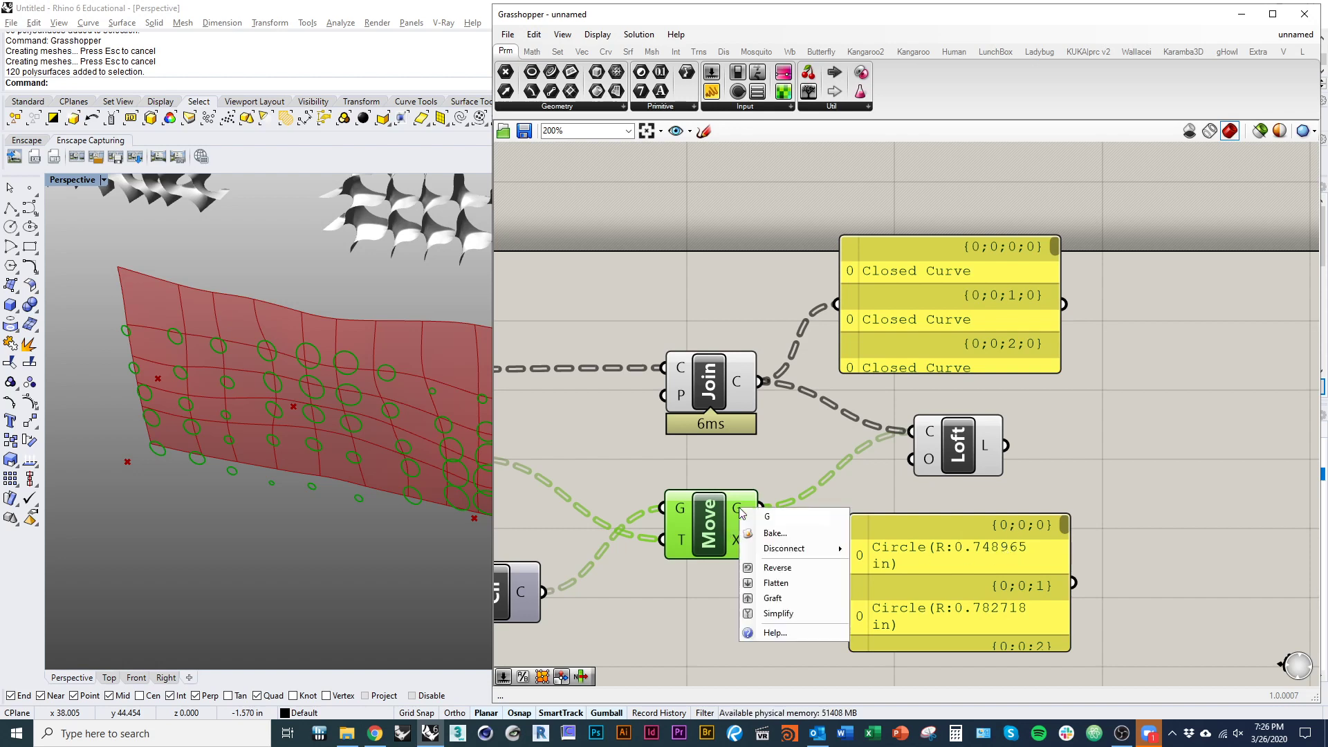
pyautogui.click(808, 622)
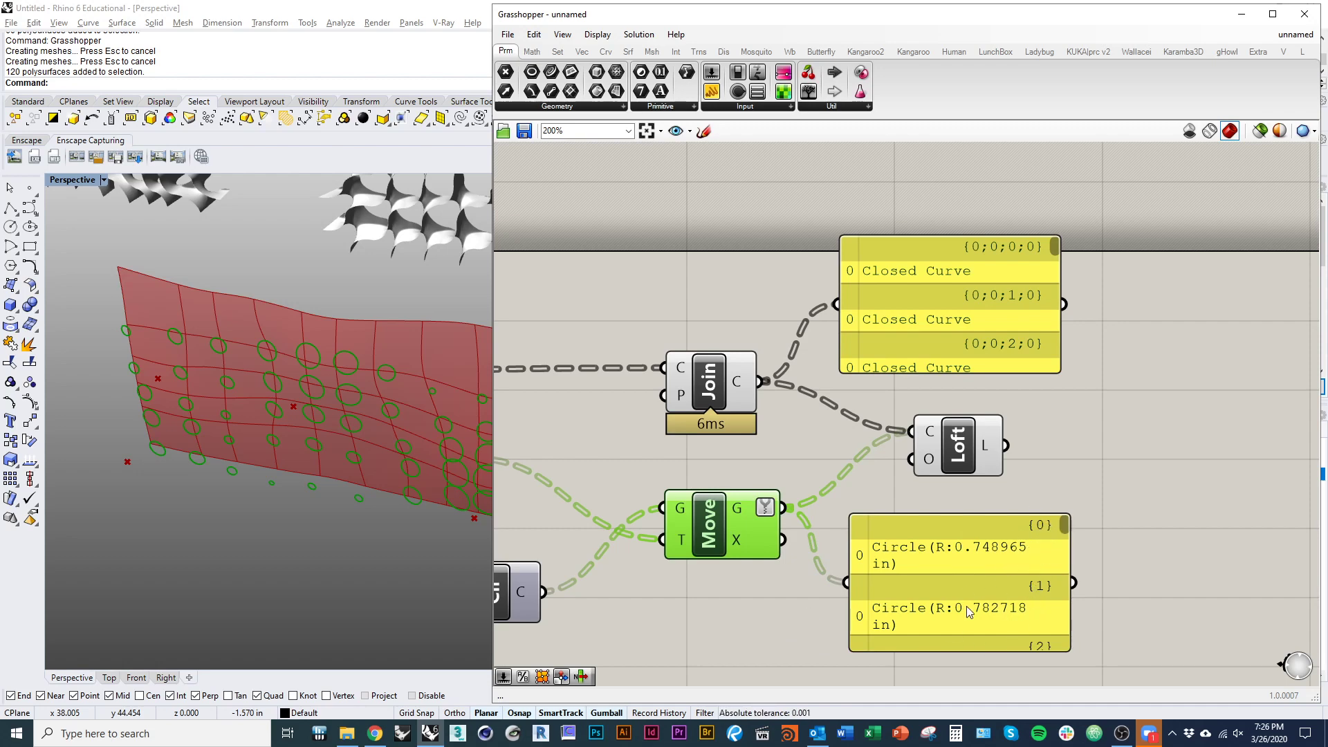
pyautogui.rightClick(738, 384)
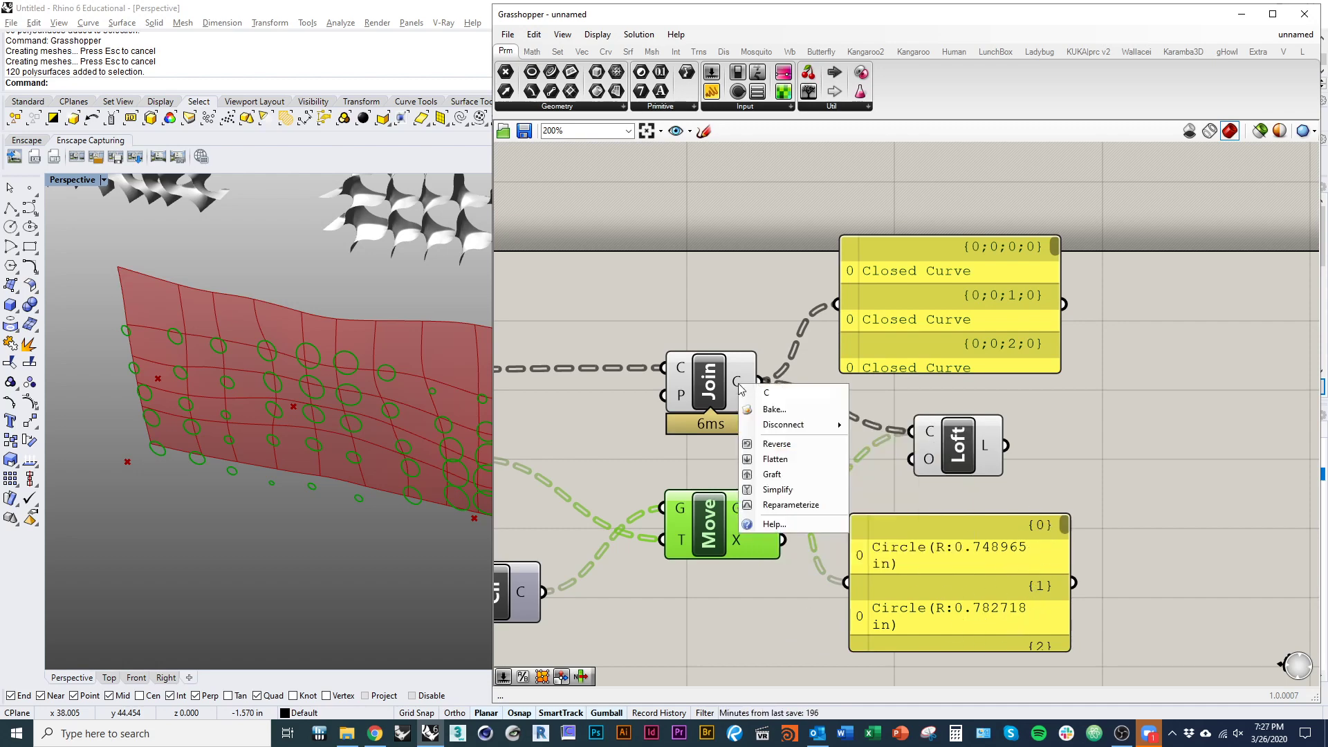
pyautogui.click(795, 488)
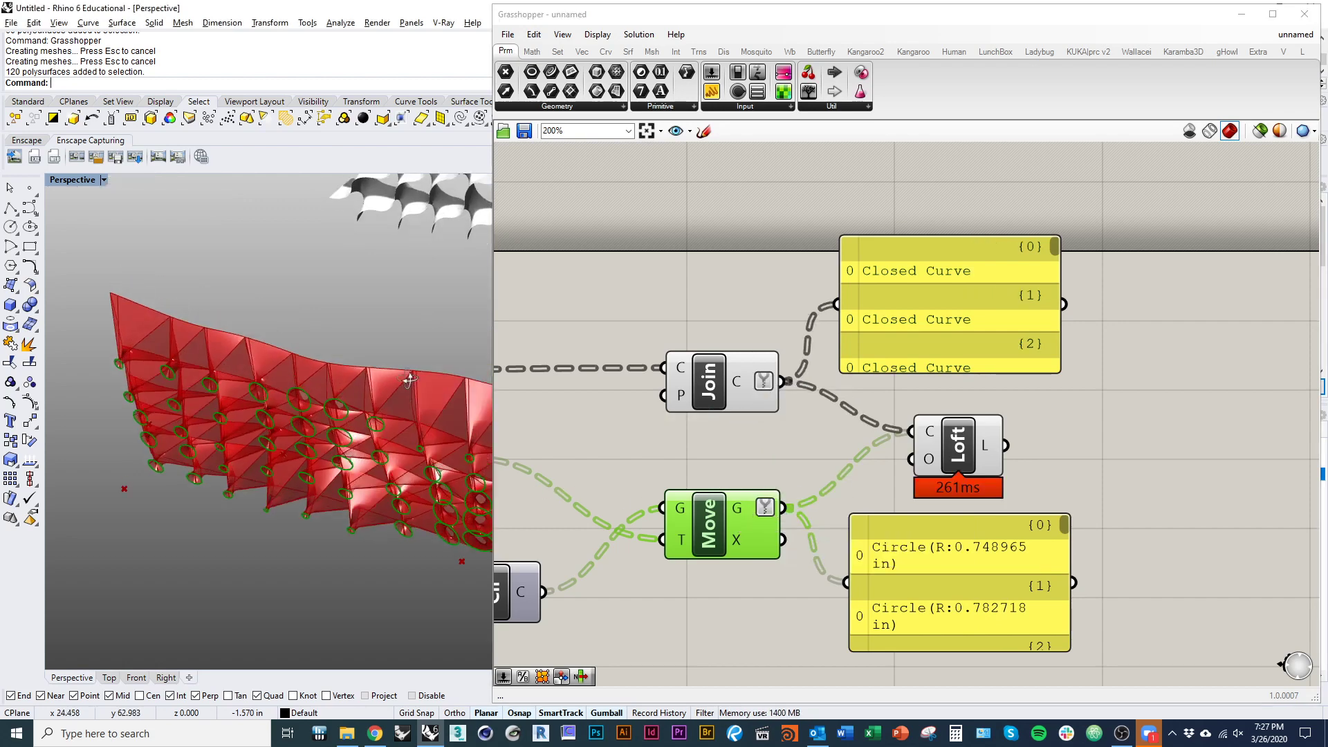
# - Examine the lofted surfaces between the panel edges and the offset circles
pyautogui.moveTo(429, 395); pyautogui.dragTo(449, 348, button='right')
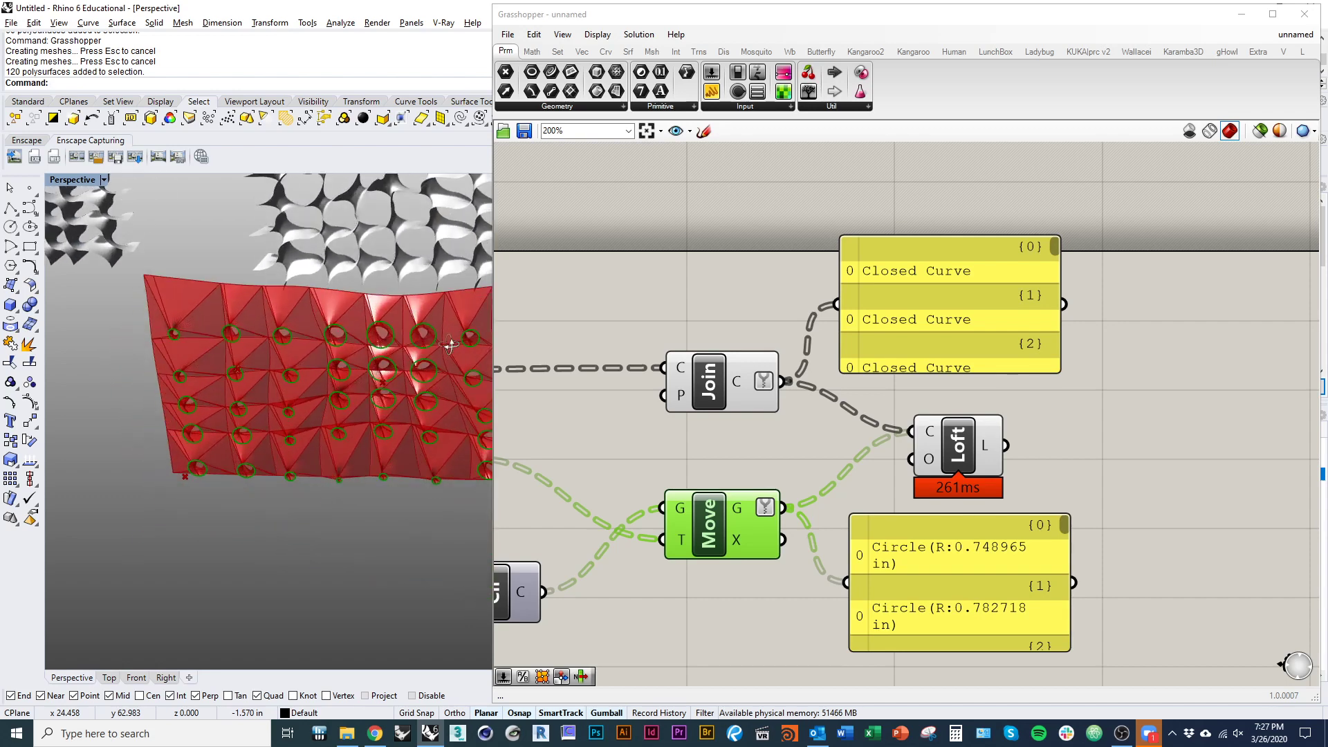
pyautogui.scroll(-5, 220, 366)
pyautogui.scroll(10, 327, 355)
pyautogui.scroll(5, 289, 377)
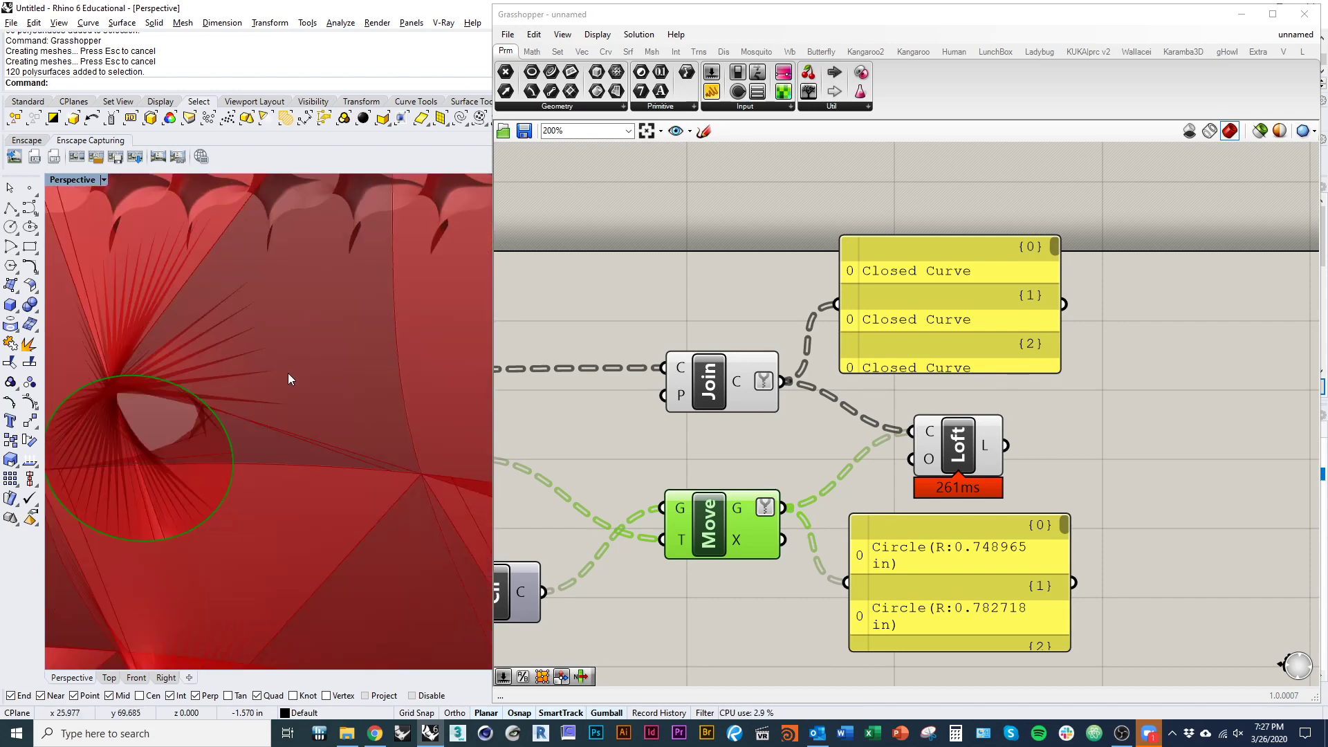
pyautogui.scroll(-8, 333, 377)
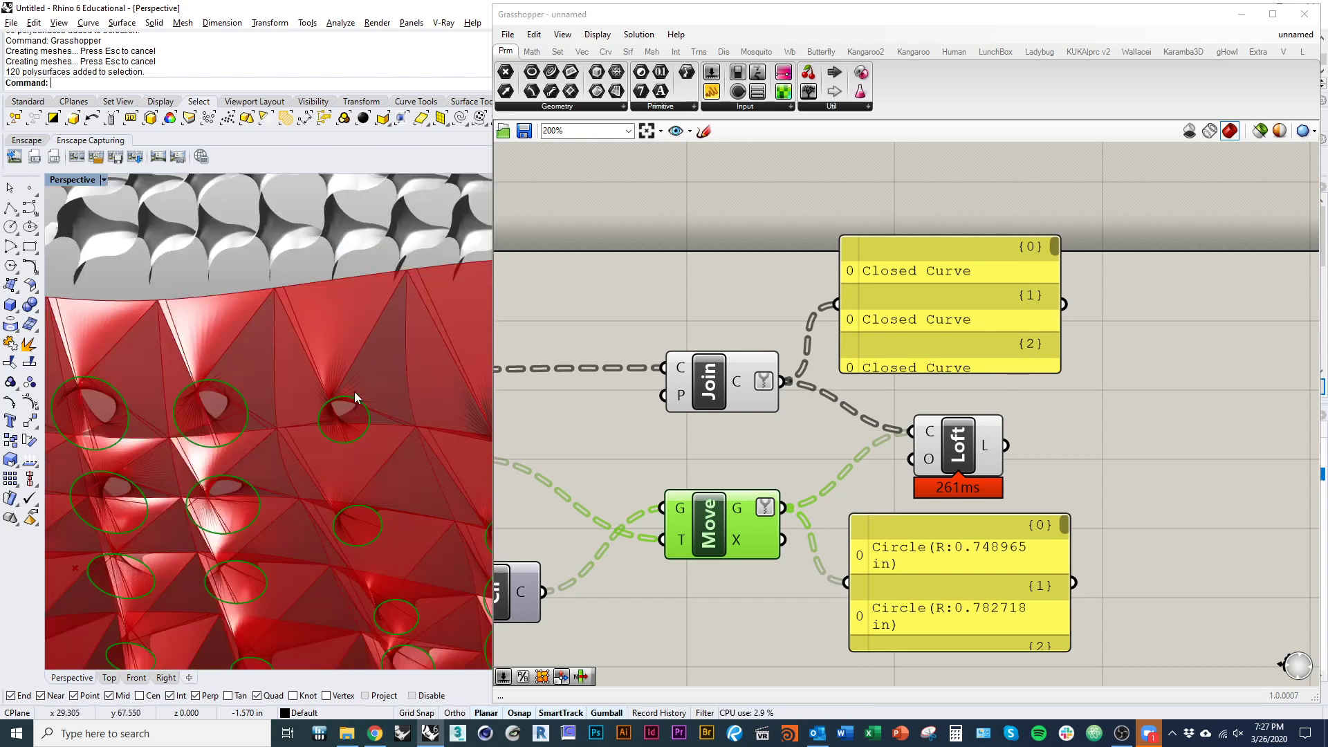
# - Inspect the lofted funnels close up, from the side and across the whole panelled surface
pyautogui.scroll(3, 196, 390)
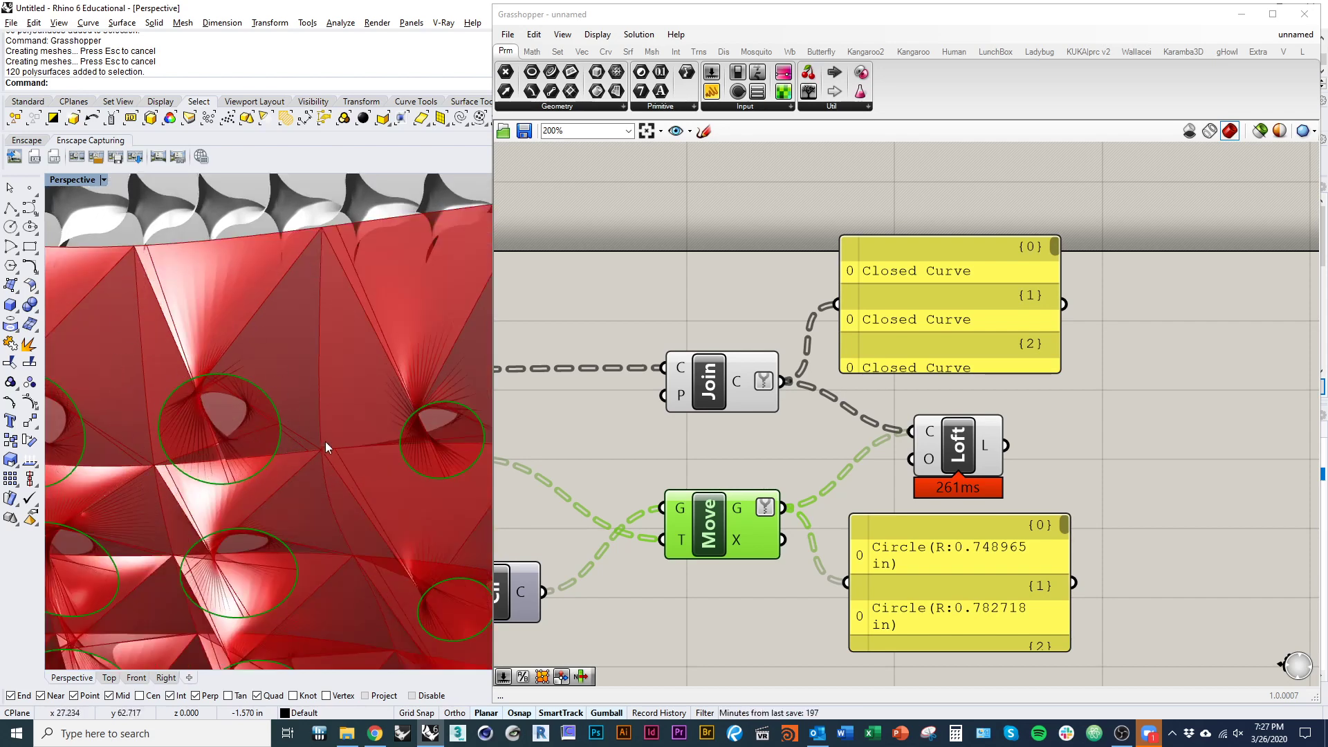
pyautogui.scroll(-10, 314, 421)
pyautogui.moveTo(288, 314); pyautogui.dragTo(397, 454, button='right')
pyautogui.scroll(6, 264, 515)
pyautogui.scroll(4, 326, 413)
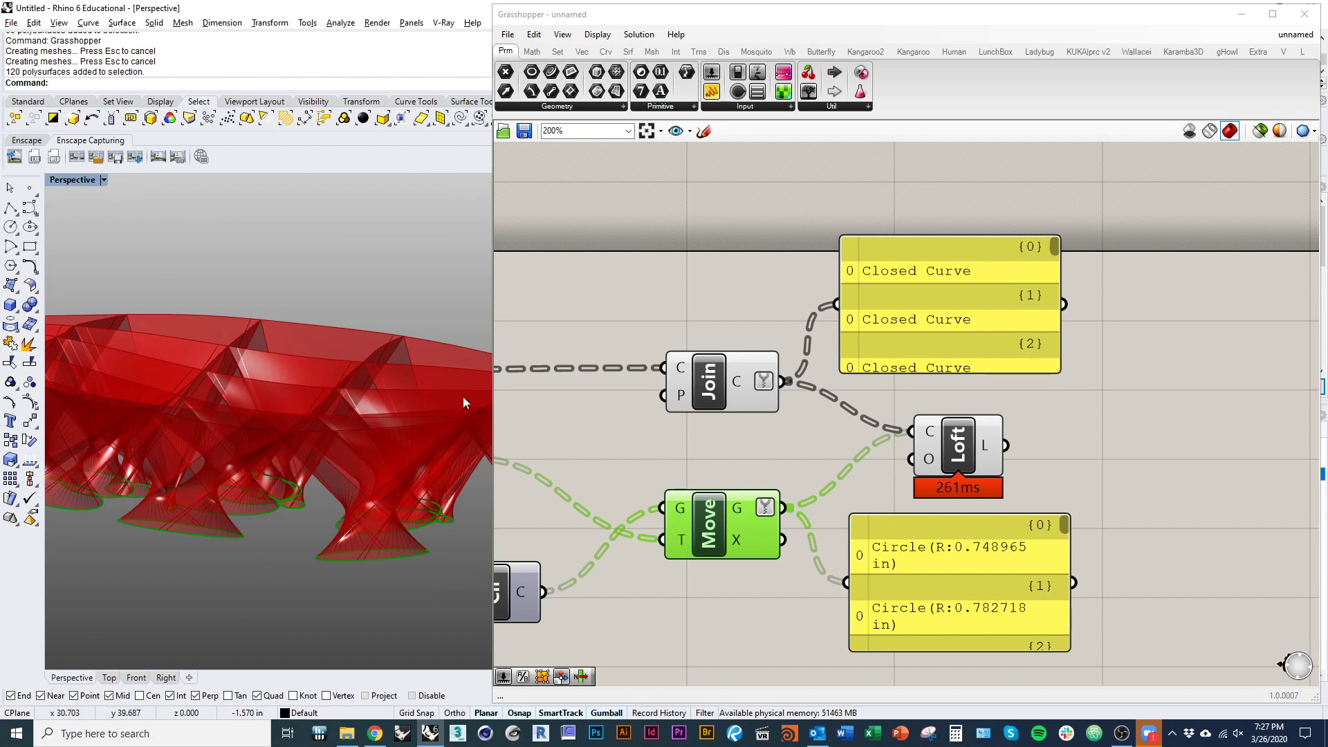
pyautogui.moveTo(423, 536); pyautogui.dragTo(388, 417, button='right')
pyautogui.scroll(-4, 371, 489)
pyautogui.scroll(-4, 388, 417)
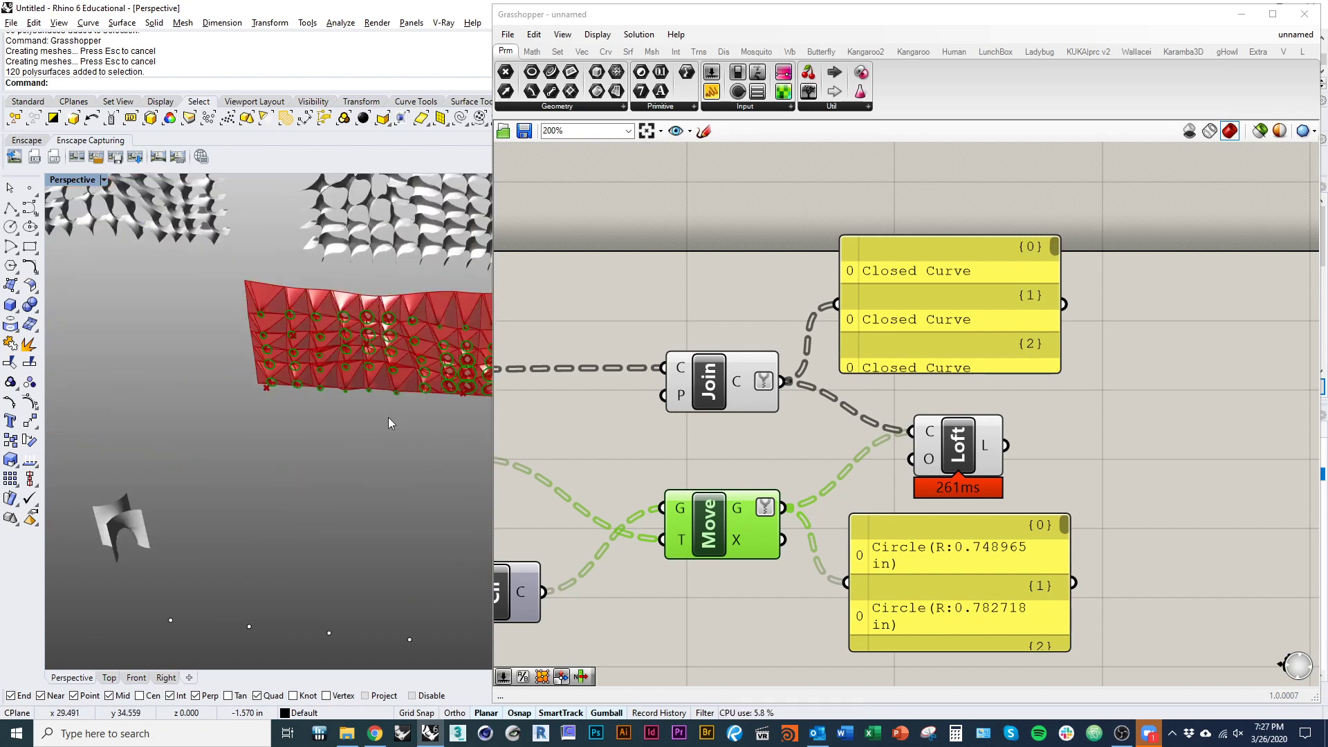
pyautogui.scroll(6, 392, 307)
pyautogui.scroll(-3, 869, 479)
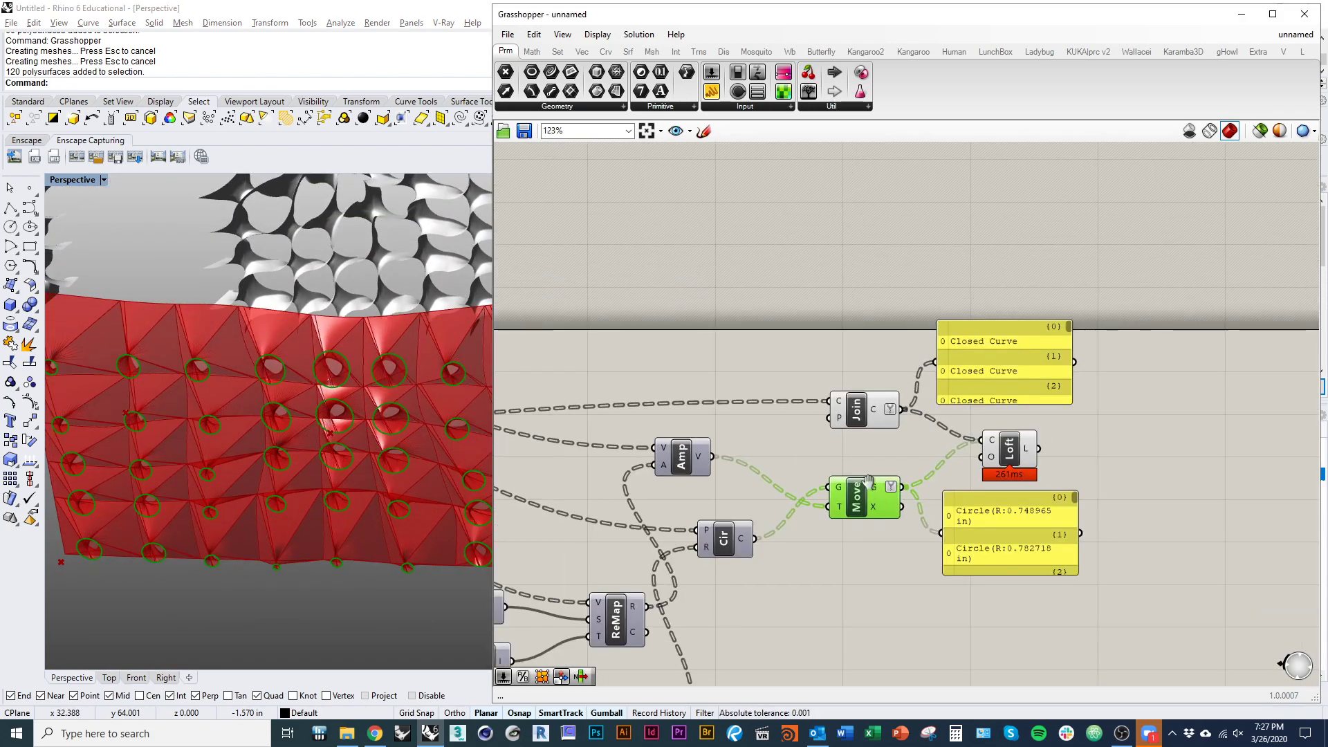
# - Delete the two text panels attached to the Move and Join Curves outputs
pyautogui.moveTo(868, 481); pyautogui.dragTo(841, 453, button='right')
pyautogui.click(966, 512)
pyautogui.press('Delete')
pyautogui.click(950, 366)
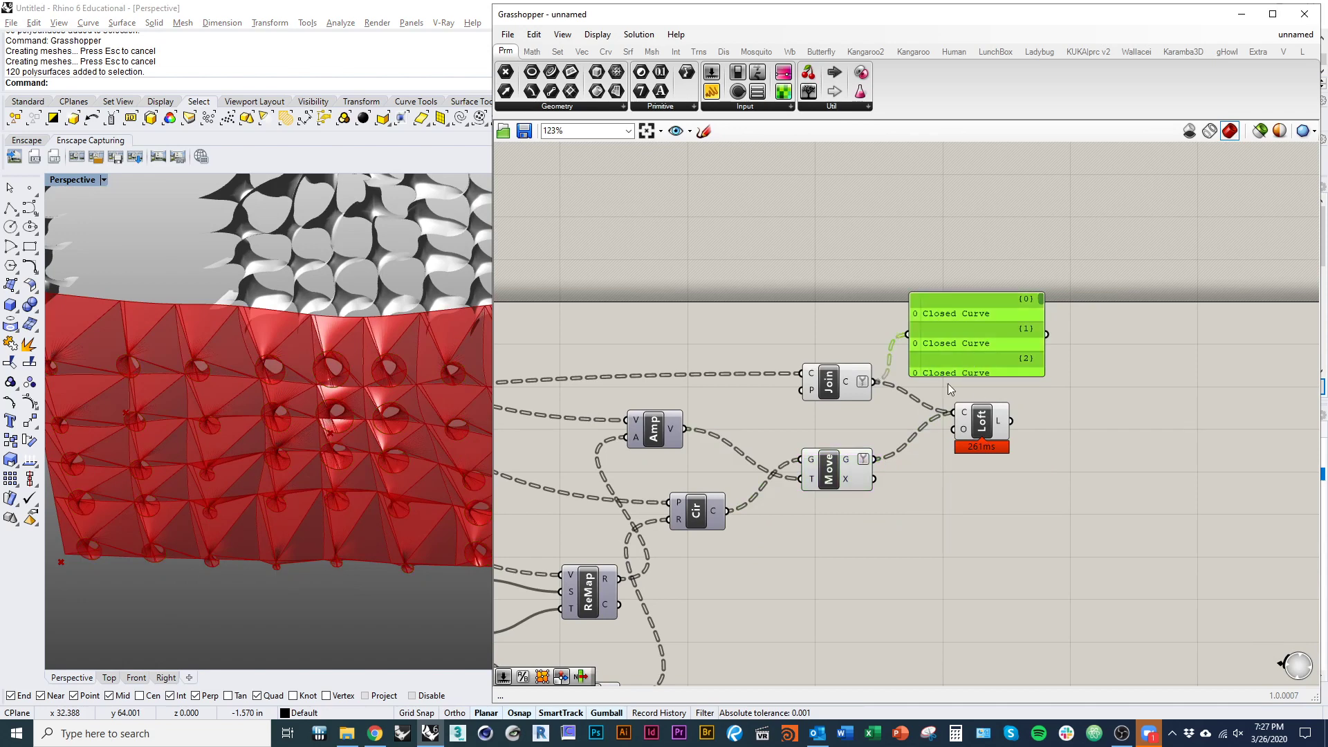
pyautogui.press('Delete')
# - Add a Rotate Plane component between Evaluate Surface and Circle
pyautogui.moveTo(621, 407); pyautogui.dragTo(1008, 444, button='right')
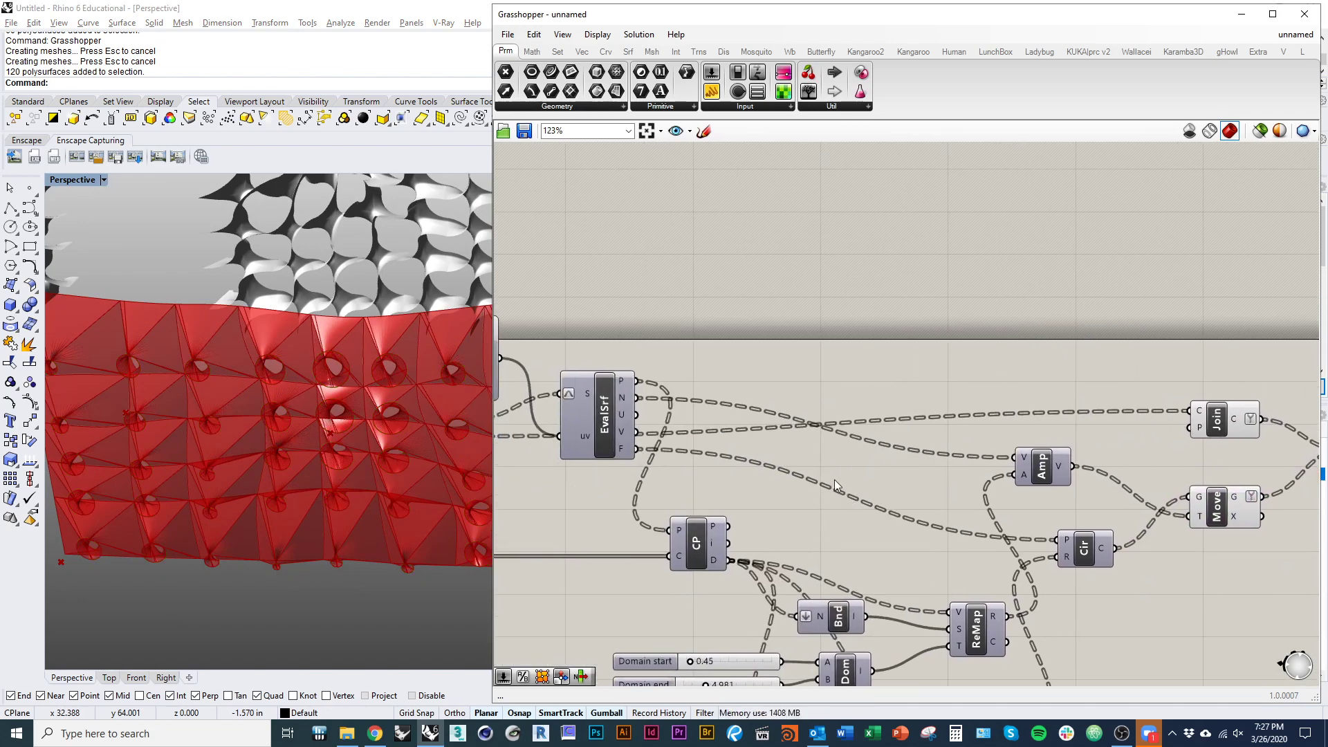
pyautogui.doubleClick(843, 525)
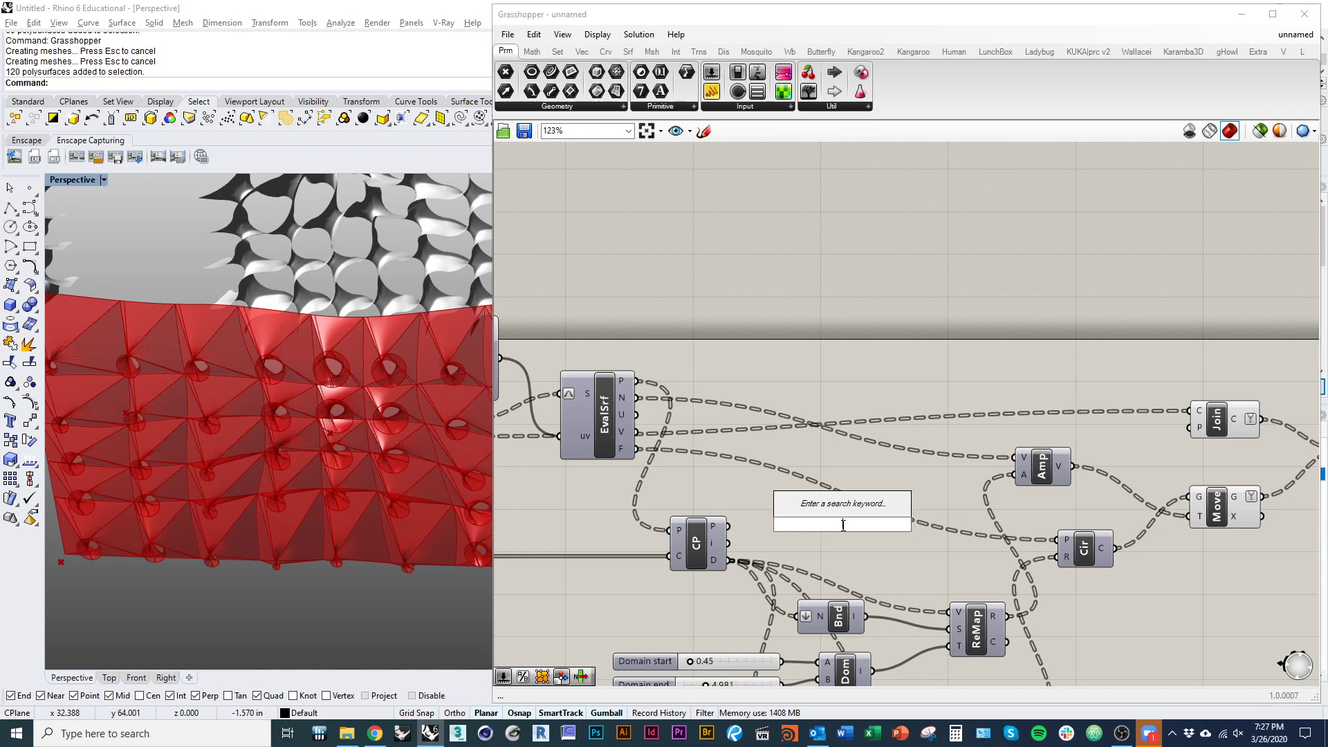
pyautogui.press('Escape')
pyautogui.doubleClick(842, 525)
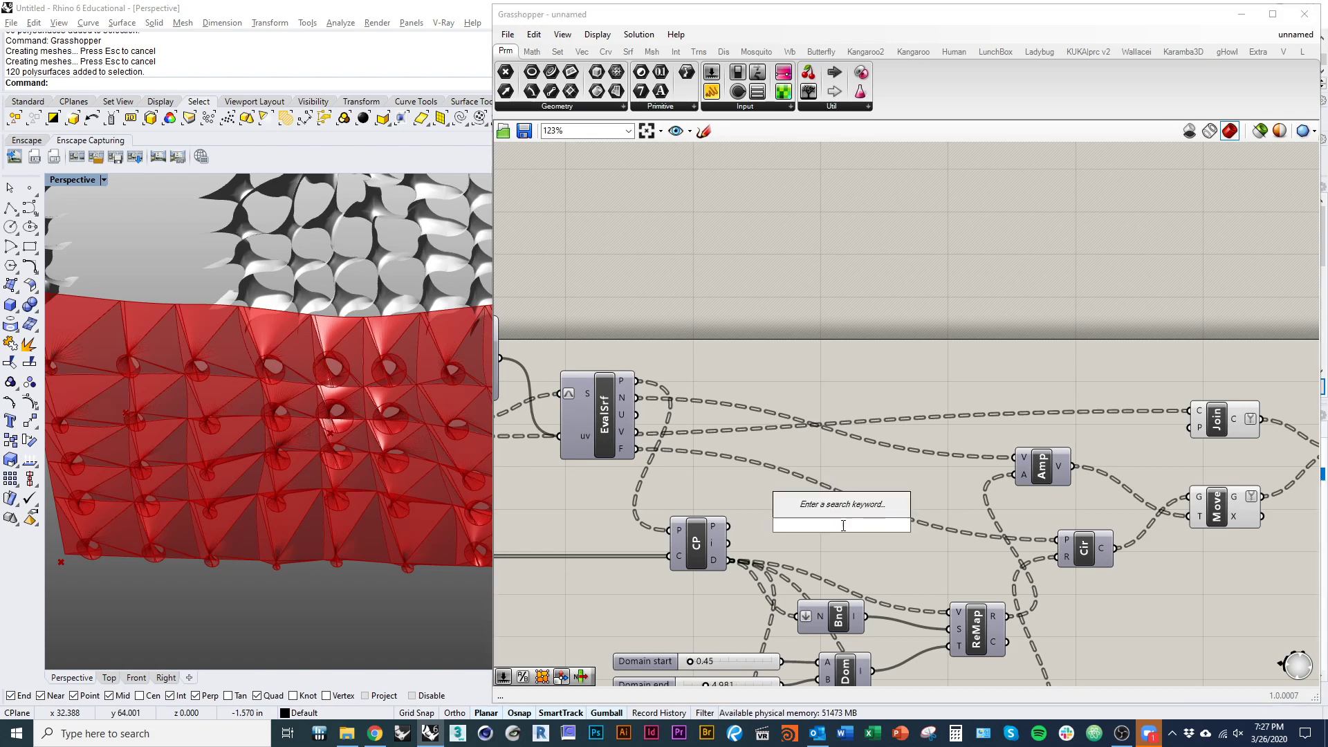
pyautogui.write('rotate')
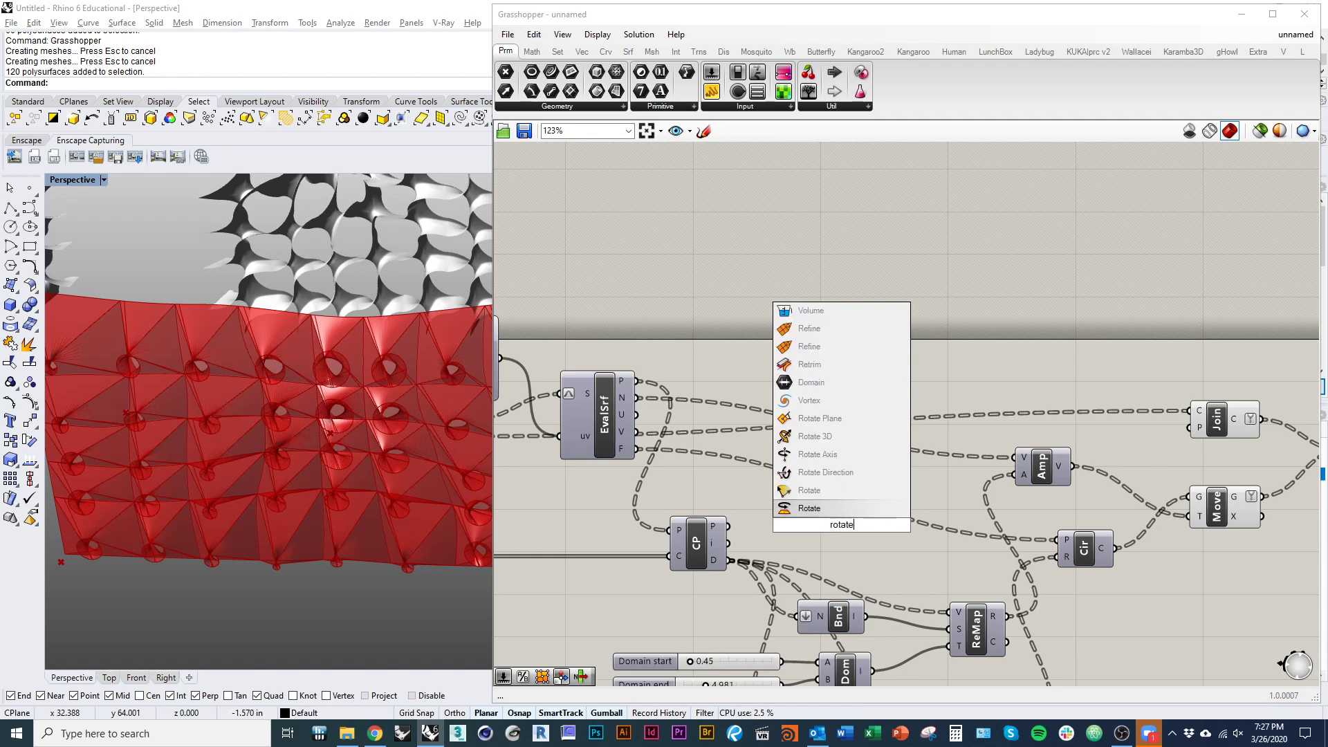
pyautogui.write('planed')
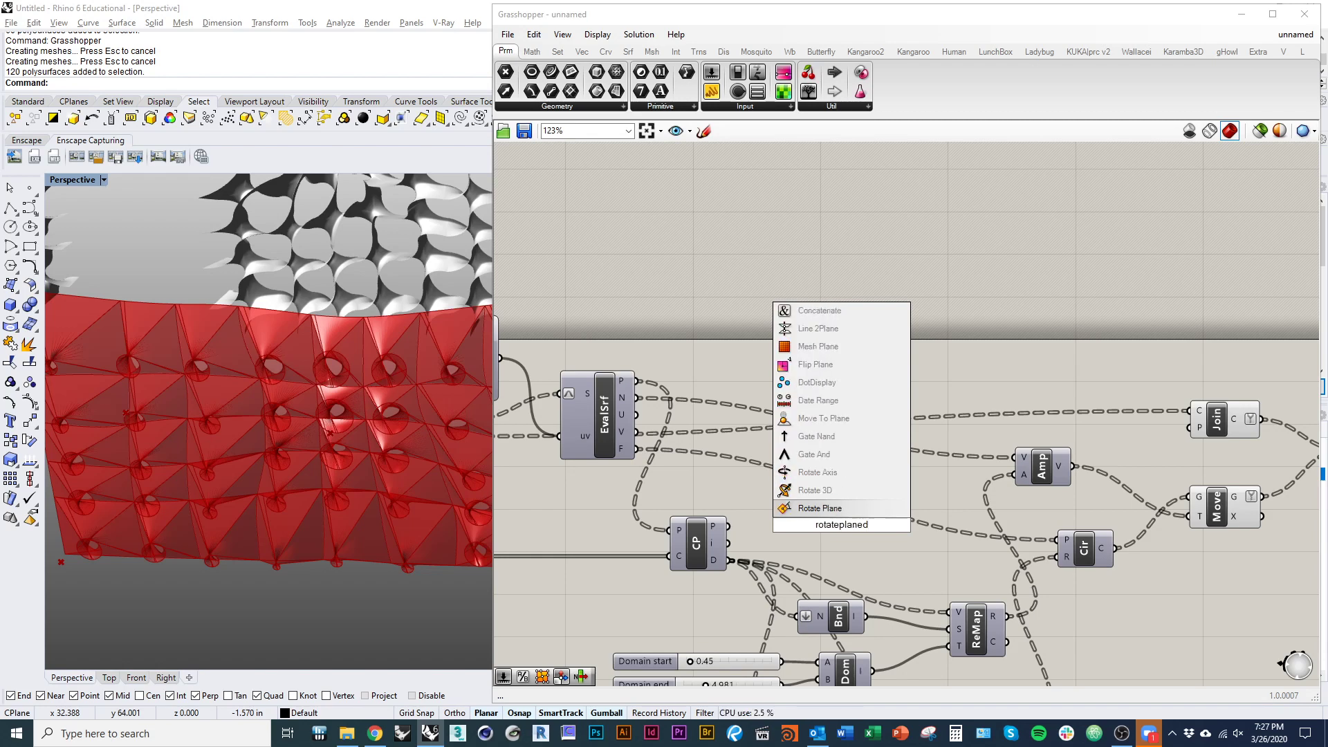
pyautogui.click(823, 515)
pyautogui.click(845, 535)
pyautogui.moveTo(845, 498); pyautogui.dragTo(844, 494)
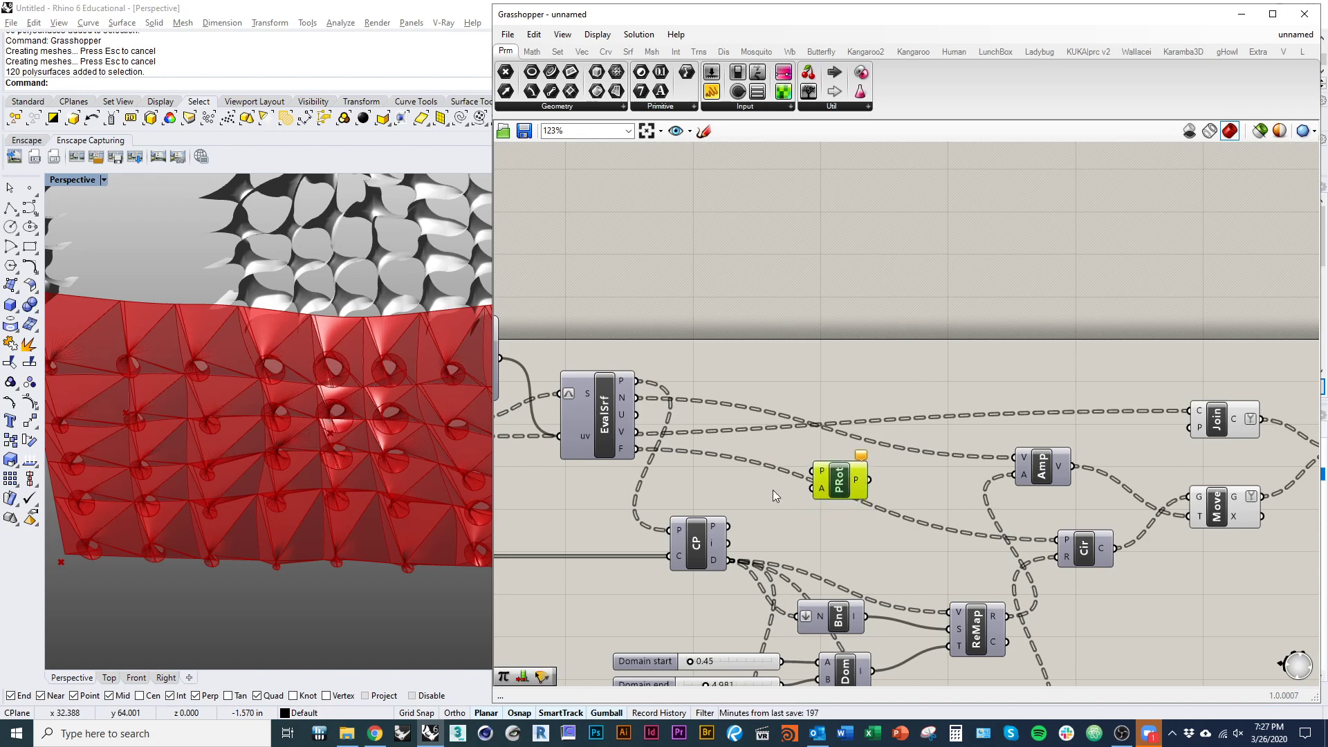
# - Connect Evaluate Surface's F output to Rotate Plane's P input and shift Closest Point down to make room
pyautogui.moveTo(632, 451); pyautogui.dragTo(860, 488)
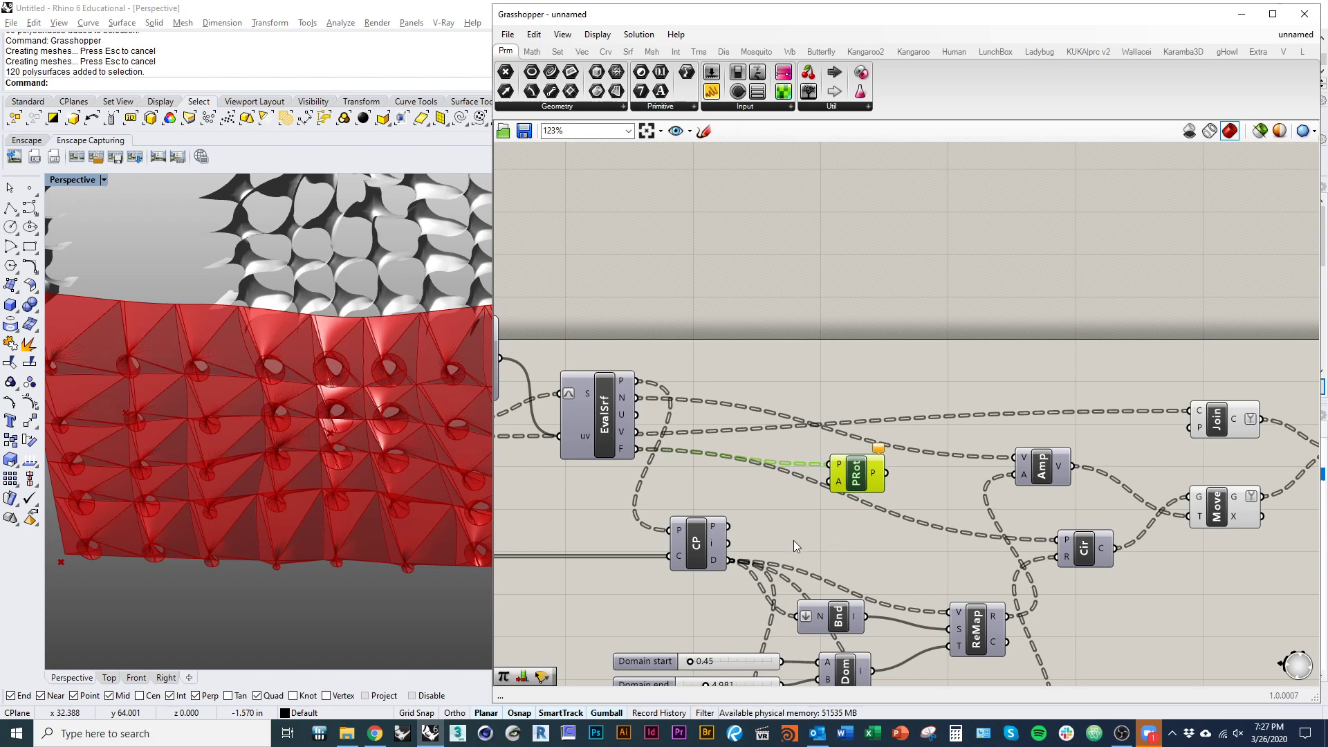
pyautogui.moveTo(854, 478); pyautogui.dragTo(857, 495)
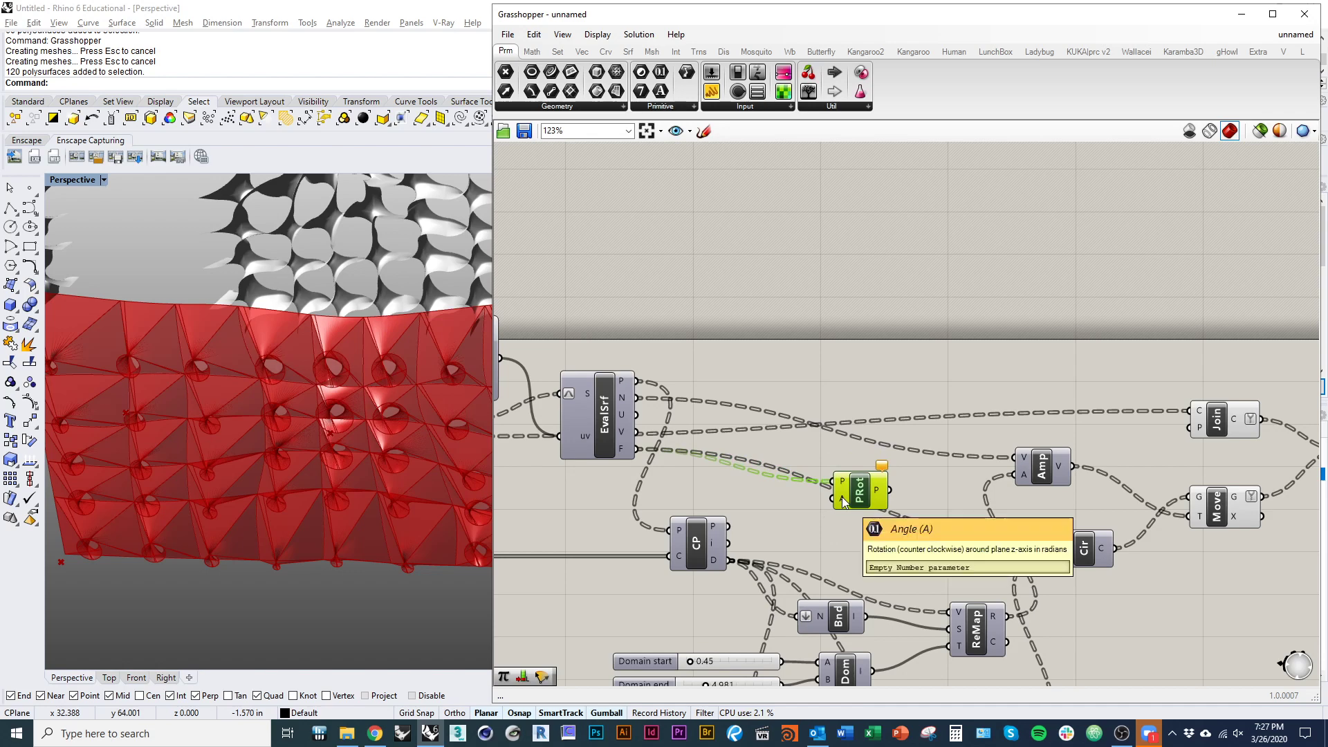
pyautogui.moveTo(697, 560); pyautogui.dragTo(696, 599)
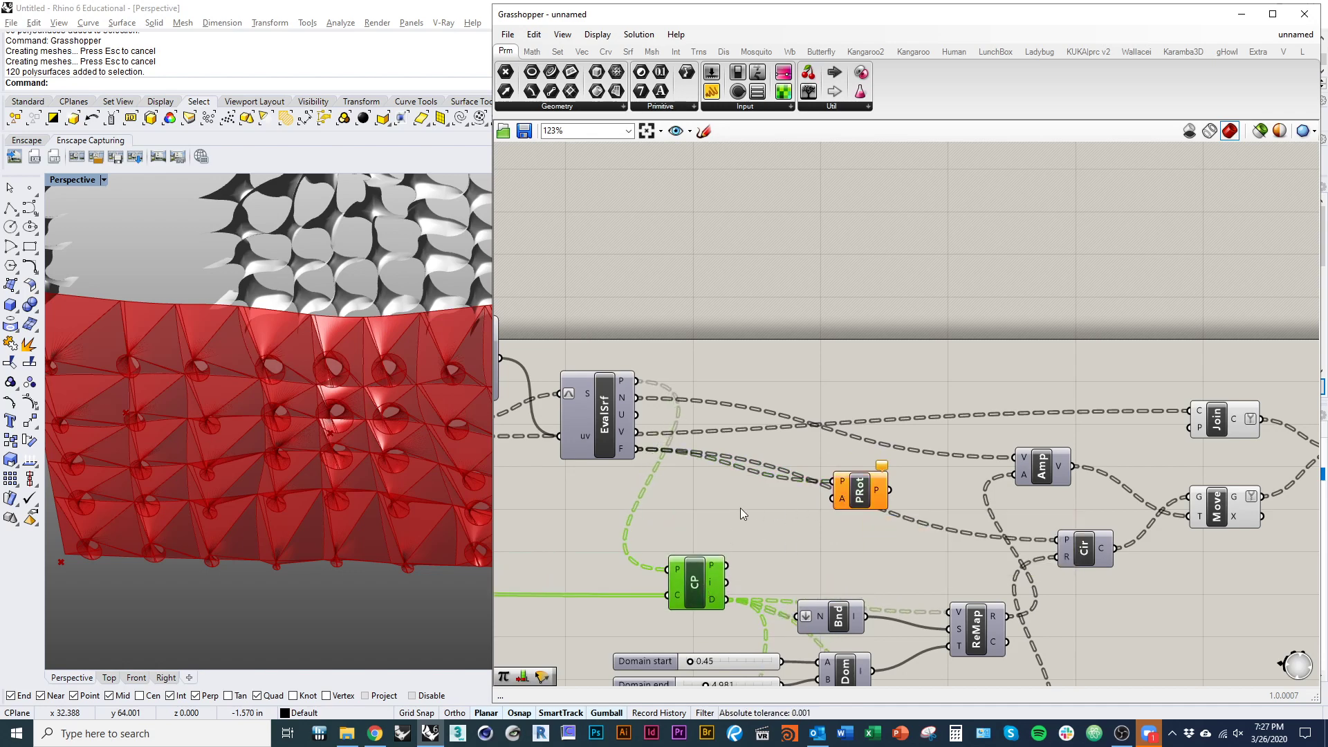
# - Feed Rotate Plane's A input from a new Radians component driven by a number slider of 180
pyautogui.doubleClick(740, 508)
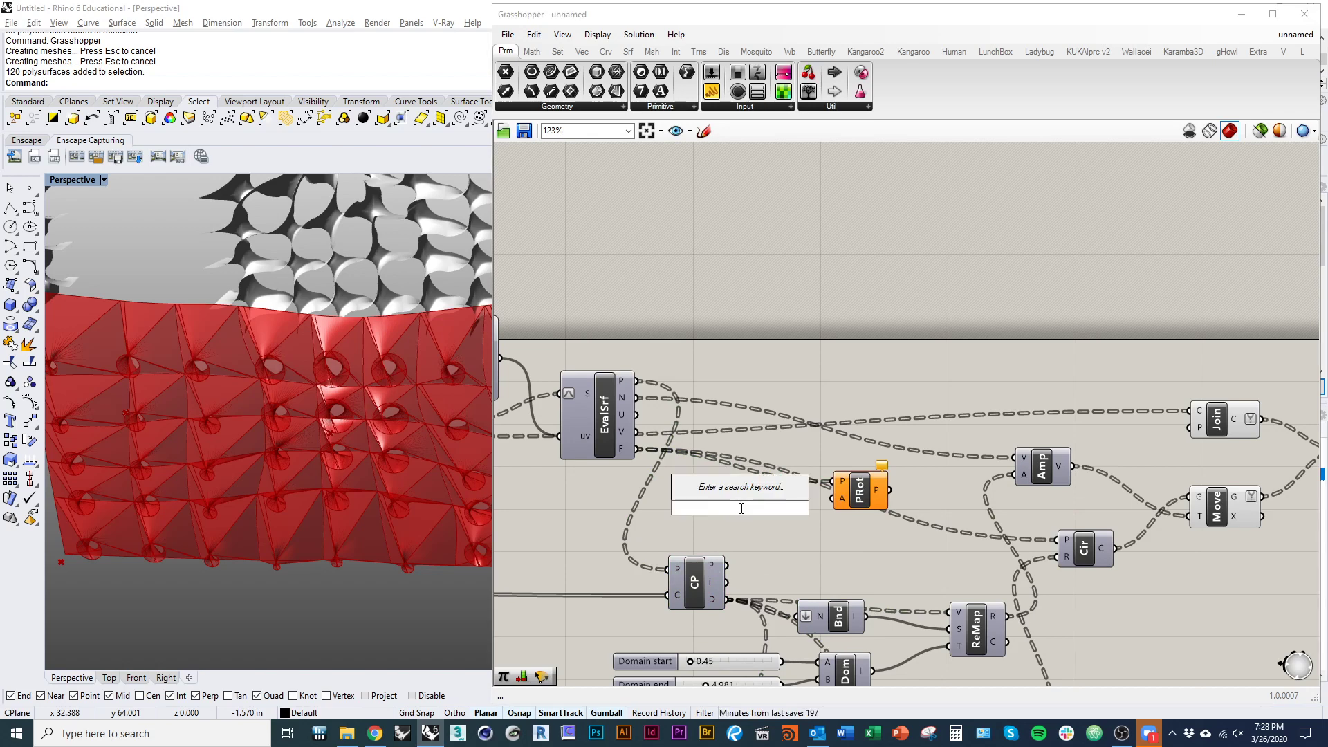
pyautogui.write('rad')
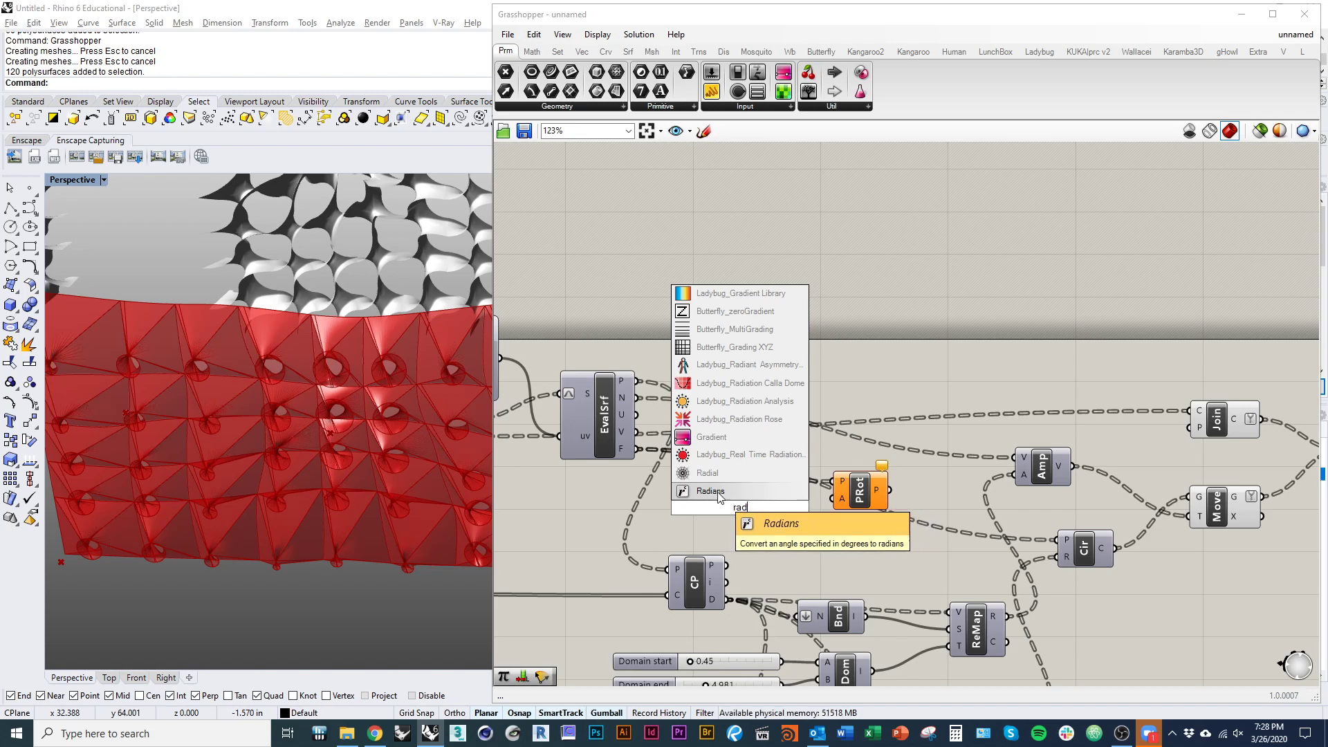
pyautogui.click(770, 491)
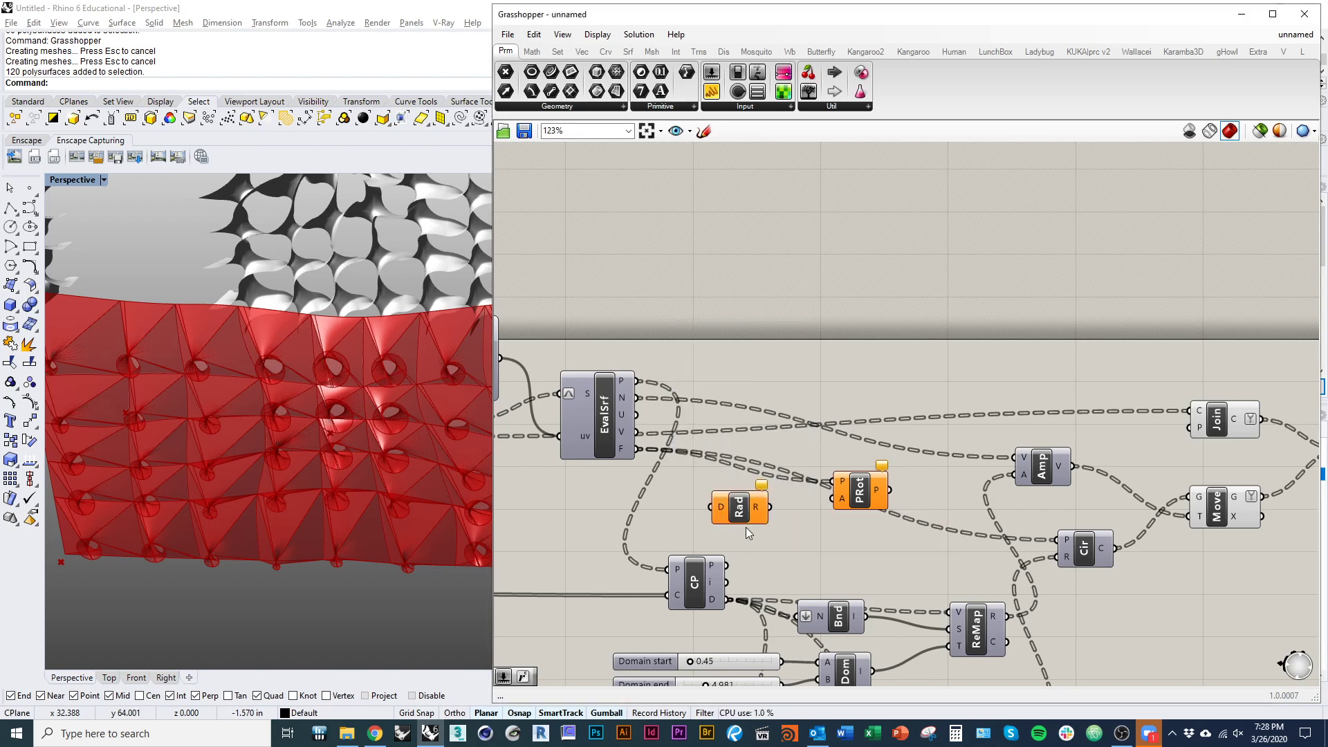
pyautogui.doubleClick(682, 514)
pyautogui.write('180')
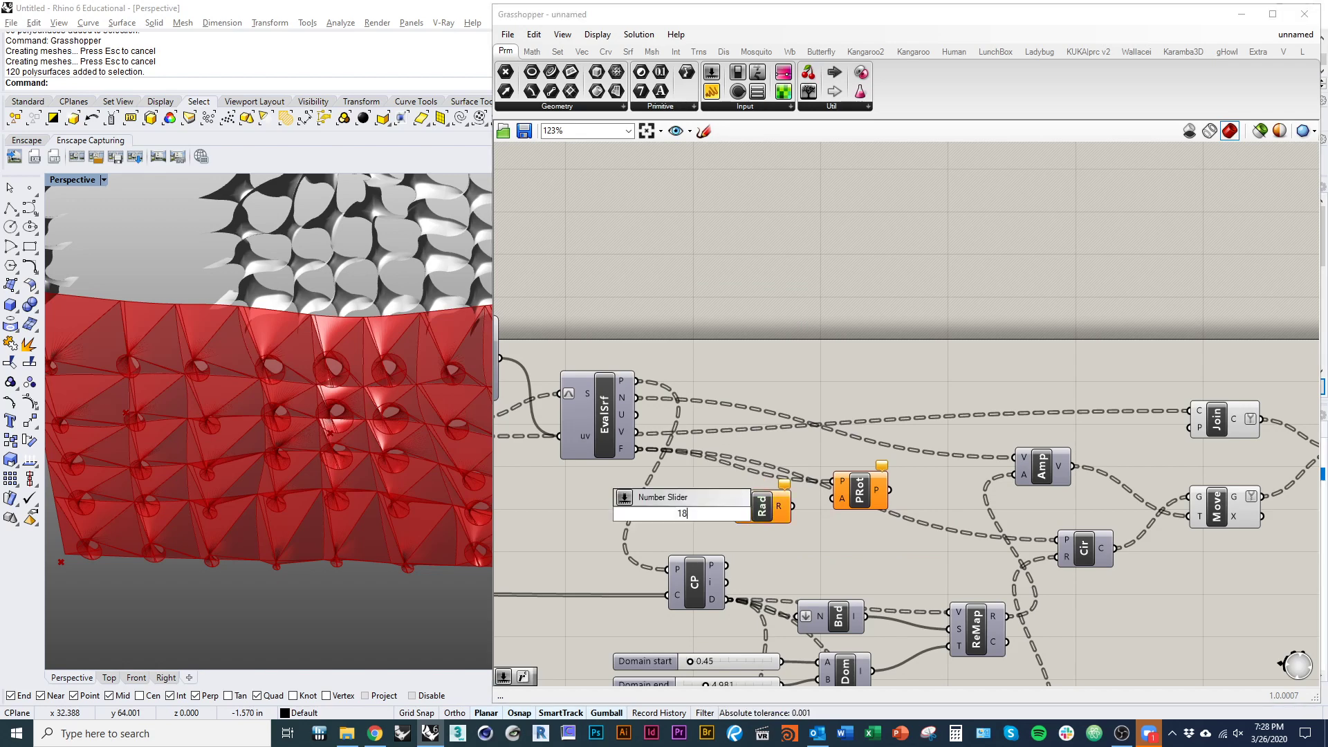
pyautogui.press('Return')
pyautogui.moveTo(721, 516)
pyautogui.mouseDown()
pyautogui.moveTo(663, 515)
pyautogui.moveTo(734, 505)
pyautogui.mouseUp()
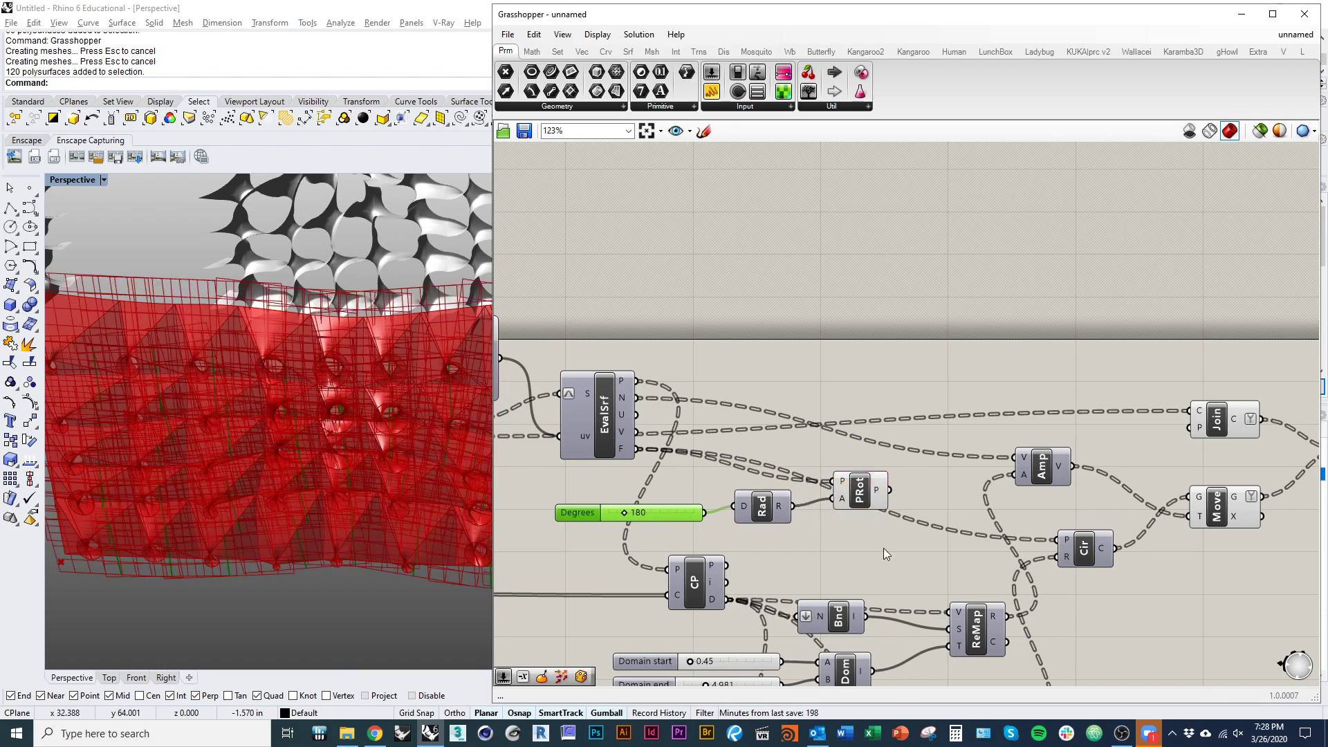
# - Set the Degrees slider to 0 and replace Circle's P input with Rotate Plane's P output
pyautogui.scroll(5, 883, 548)
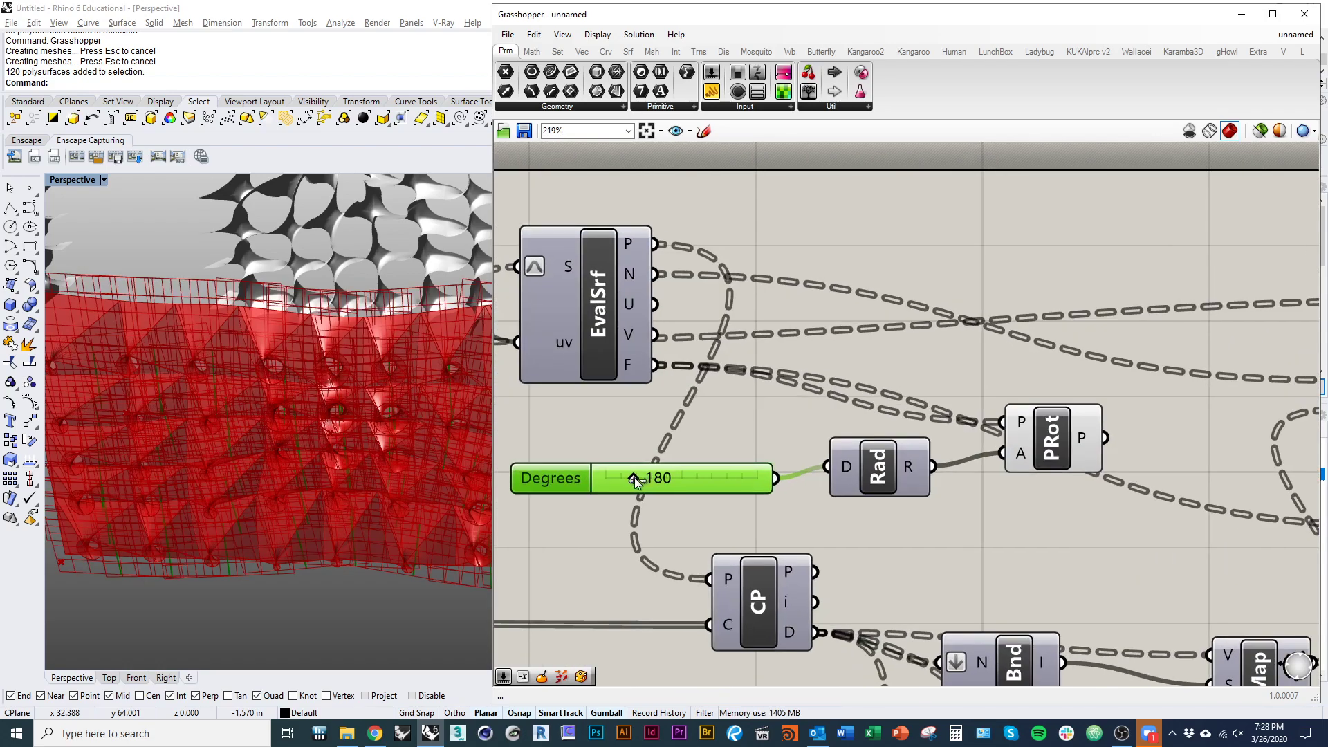
pyautogui.moveTo(635, 481); pyautogui.dragTo(603, 489)
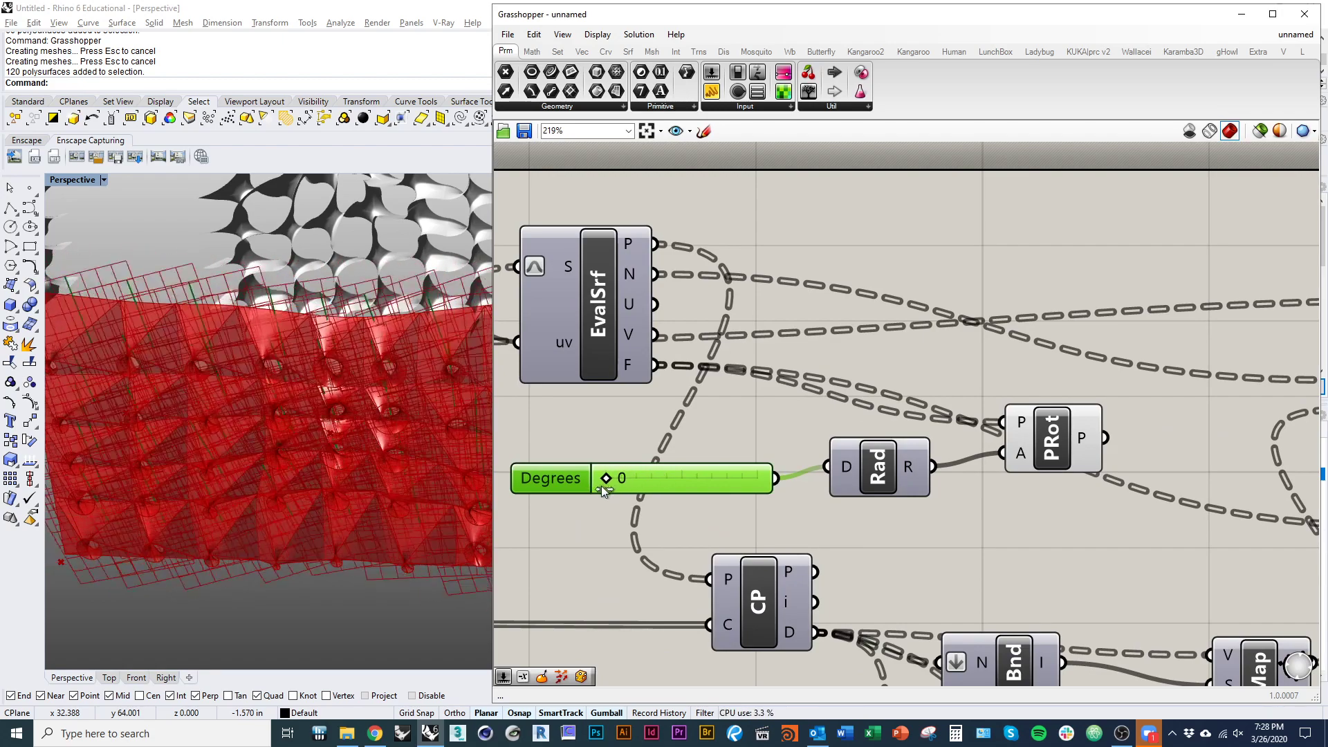
pyautogui.moveTo(1011, 512); pyautogui.dragTo(751, 474, button='right')
pyautogui.scroll(-2, 783, 431)
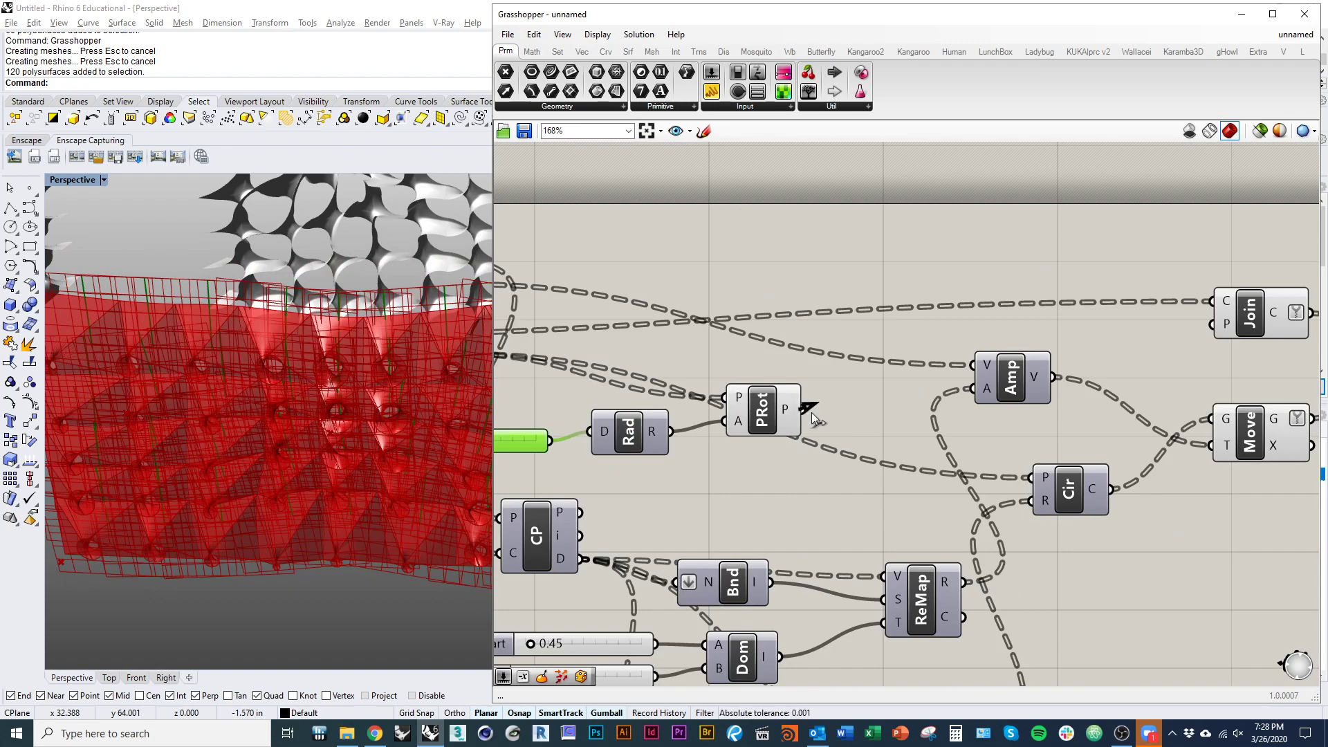
pyautogui.moveTo(813, 419); pyautogui.dragTo(1034, 476)
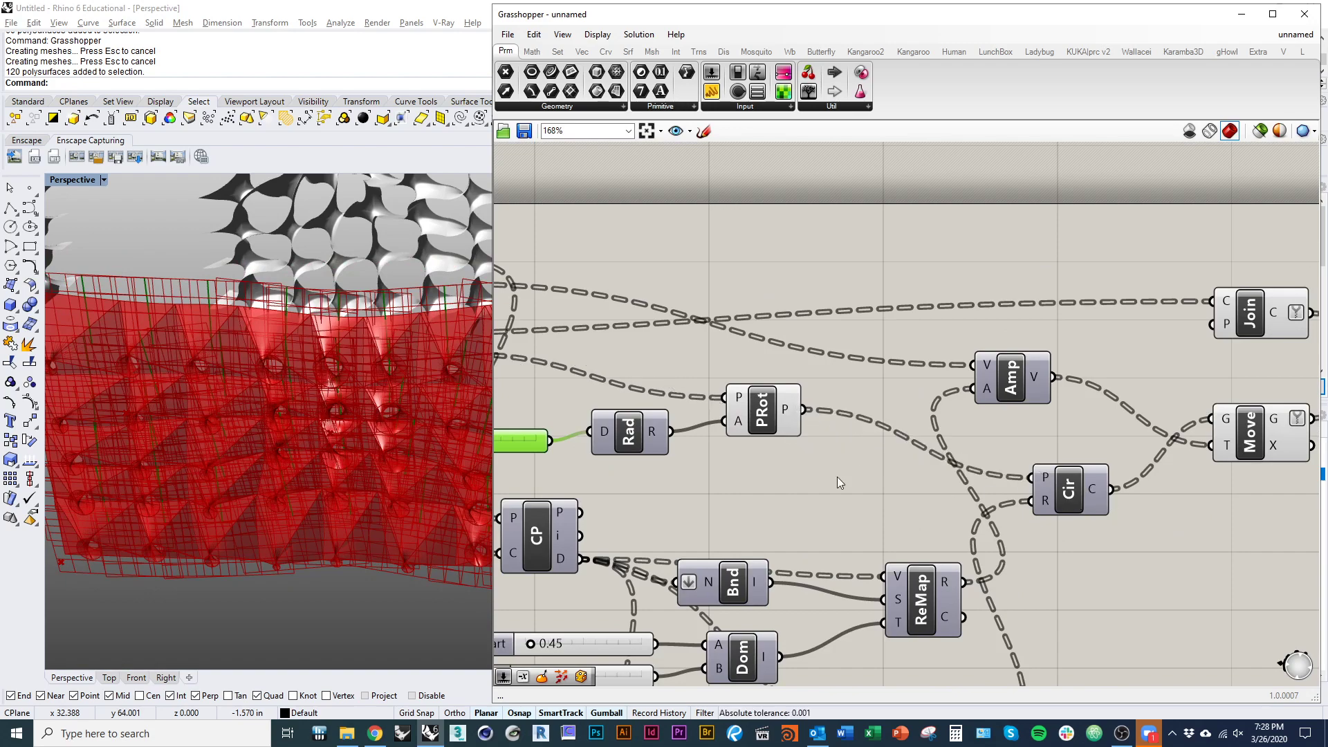
# - Try a Degrees value of 86 and inspect the twist in the lofts from the side
pyautogui.moveTo(687, 461); pyautogui.dragTo(969, 520, button='right')
pyautogui.moveTo(270, 395); pyautogui.dragTo(475, 537, button='right')
pyautogui.scroll(5, 797, 525)
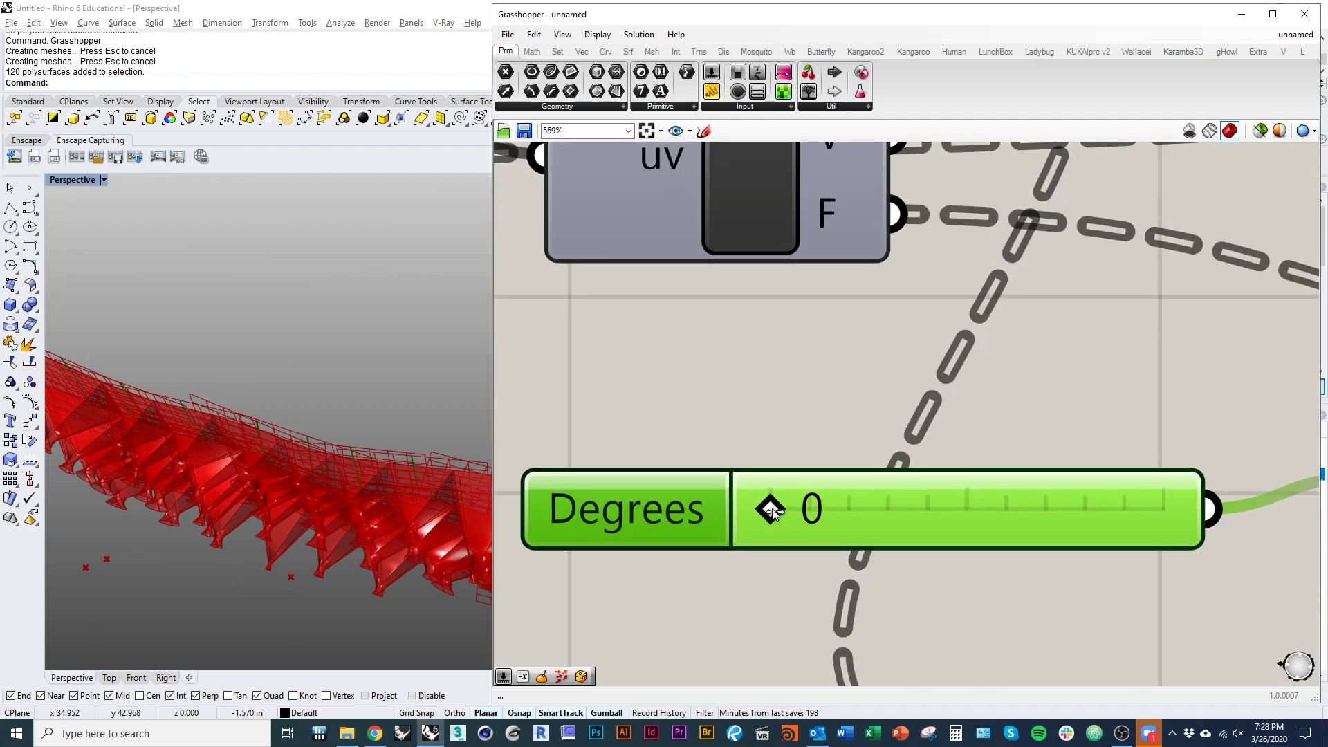
pyautogui.moveTo(772, 510); pyautogui.dragTo(808, 511)
pyautogui.scroll(7, 287, 505)
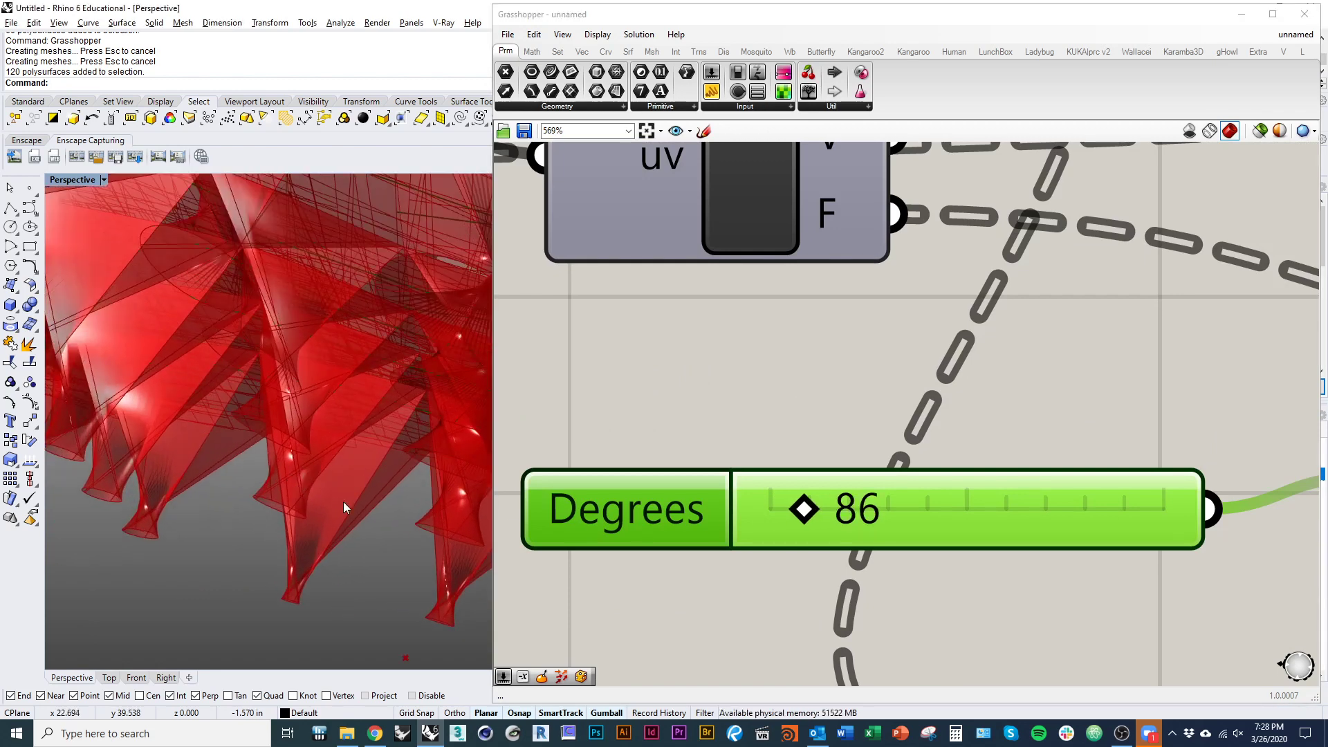
pyautogui.moveTo(344, 507); pyautogui.dragTo(349, 543, button='right')
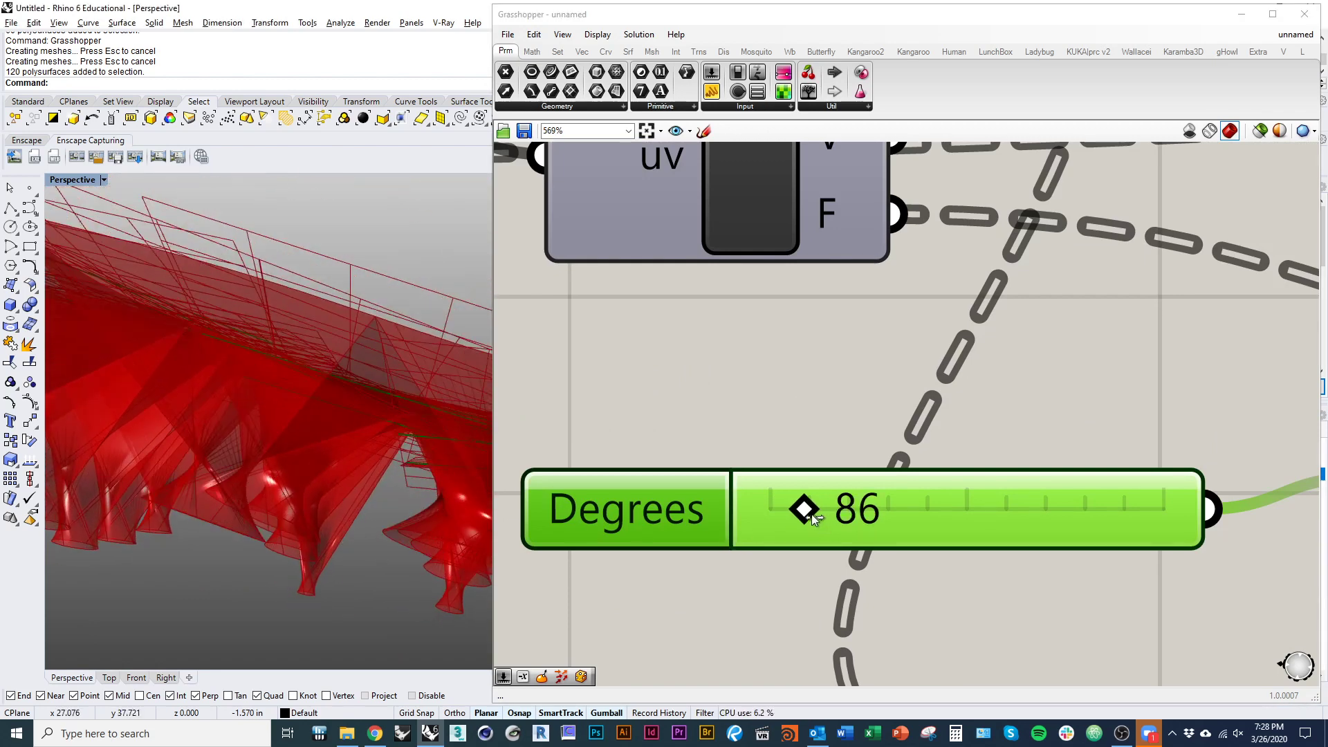
# - Increase the Degrees slider to 221 while checking the twisted lofts
pyautogui.moveTo(813, 518); pyautogui.dragTo(864, 515)
pyautogui.scroll(-6, 193, 393)
pyautogui.moveTo(205, 484); pyautogui.dragTo(285, 417, button='right')
pyautogui.scroll(6, 863, 395)
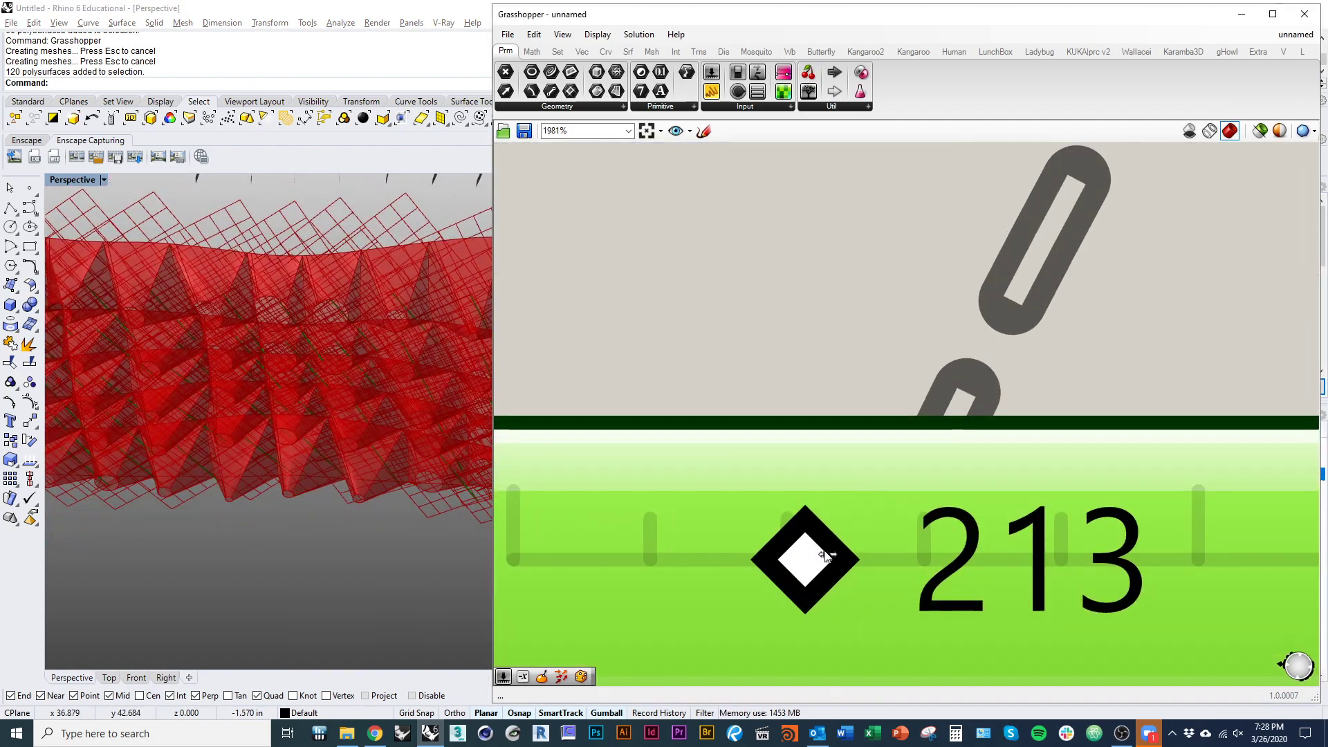
pyautogui.moveTo(827, 555); pyautogui.dragTo(833, 555)
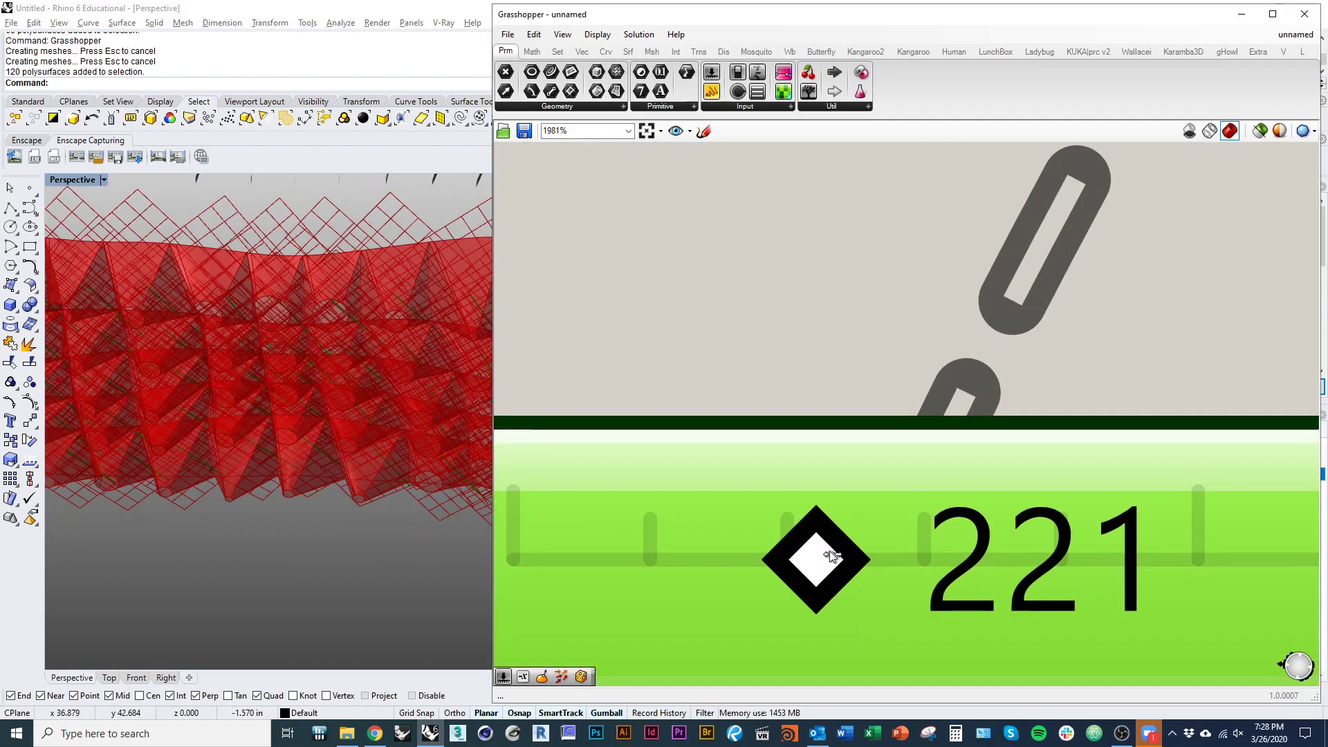
# - Turn off the preview of Rotate Plane, Join Curves and Move
pyautogui.scroll(-13, 829, 551)
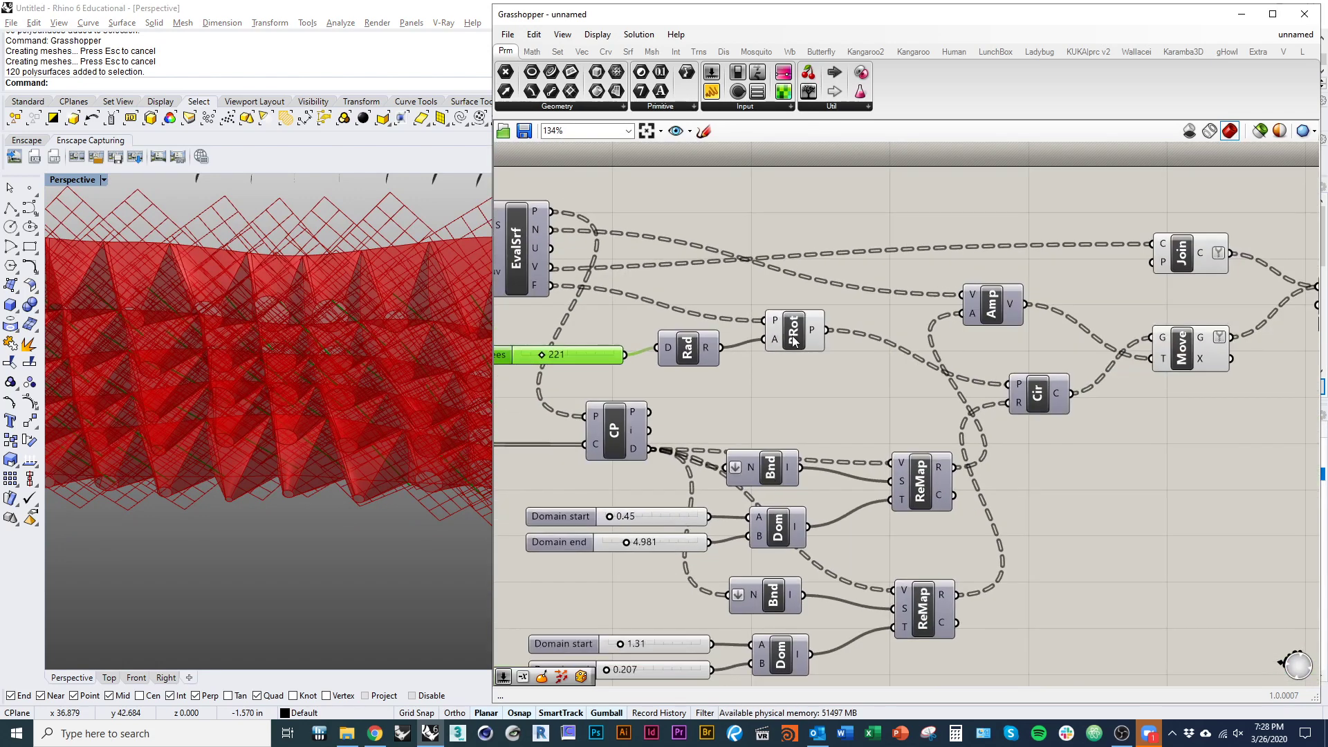
pyautogui.click(794, 339)
pyautogui.rightClick(810, 398)
pyautogui.click(844, 424)
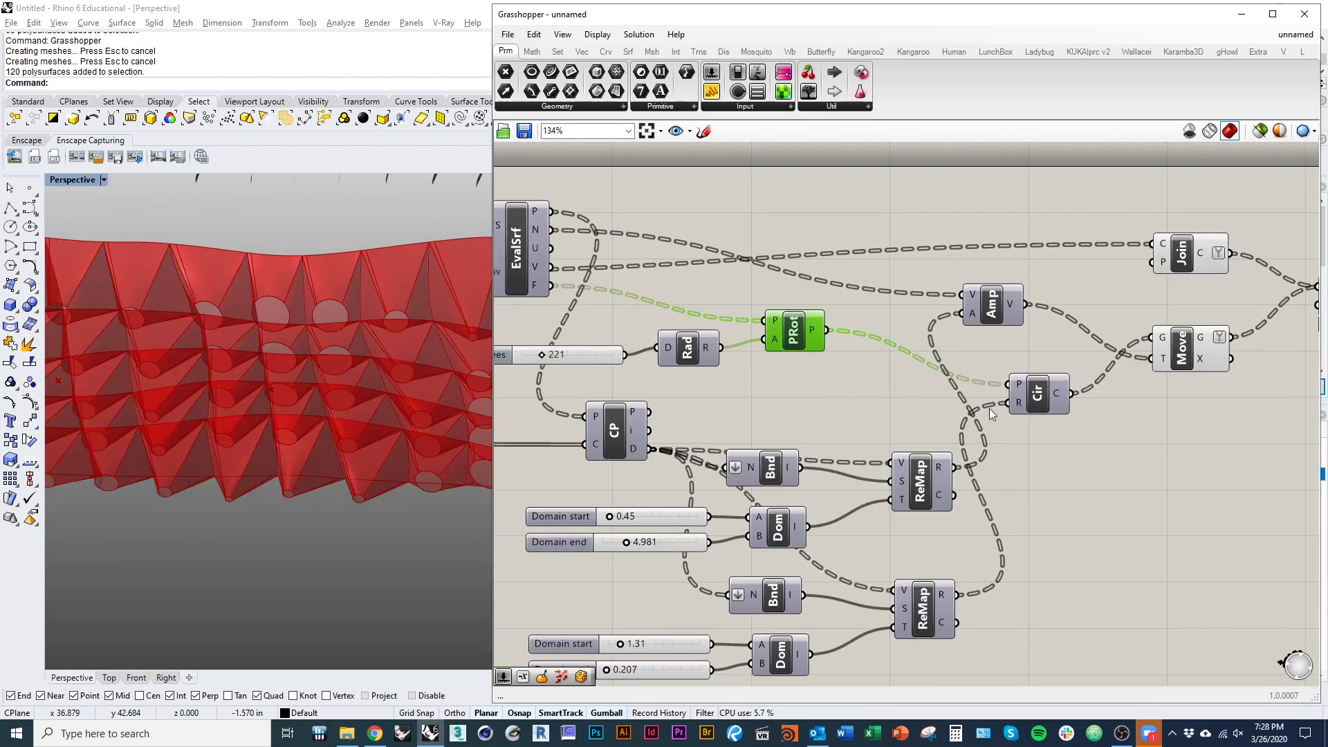
pyautogui.moveTo(990, 409); pyautogui.dragTo(827, 481, button='right')
pyautogui.moveTo(1073, 498); pyautogui.dragTo(958, 263)
pyautogui.rightClick(856, 231)
pyautogui.click(878, 256)
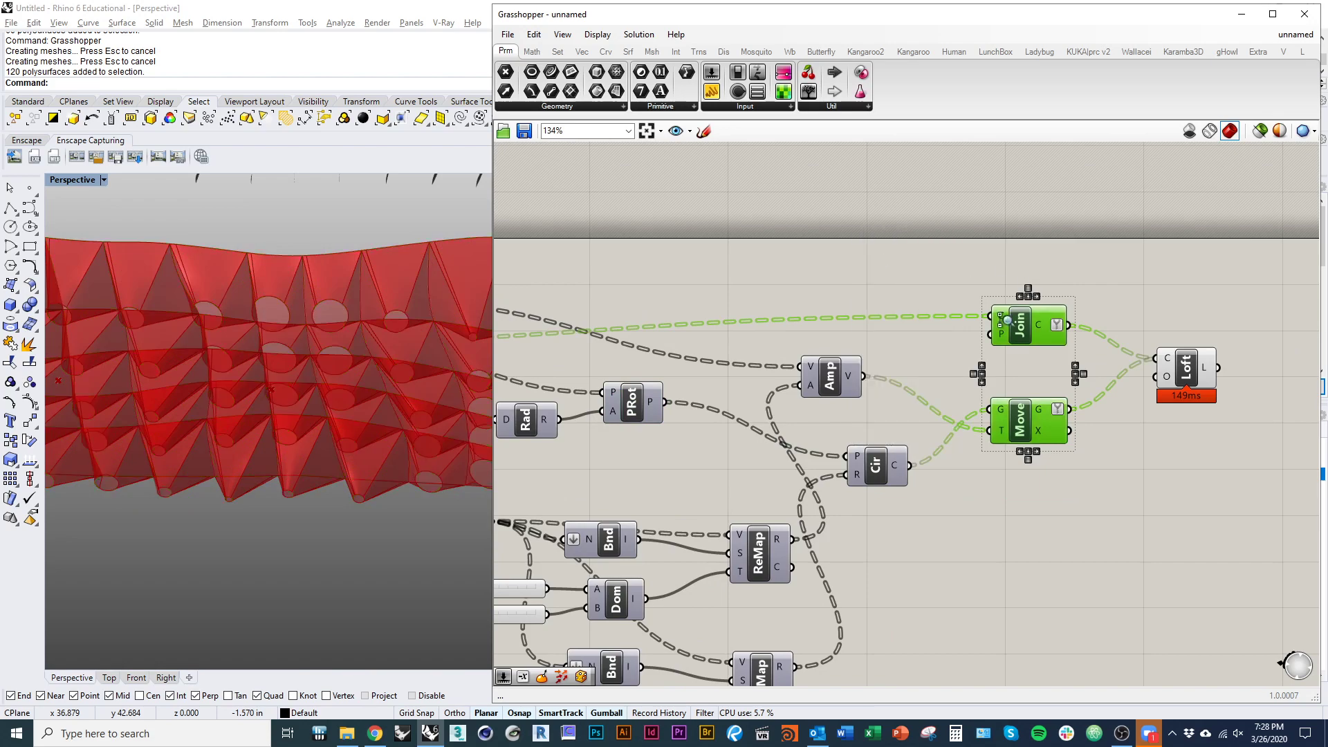
# - Turn off the preview of the surface-building components upstream of Evaluate Surface
pyautogui.scroll(-6, 1287, 277)
pyautogui.moveTo(949, 440); pyautogui.dragTo(770, 202)
pyautogui.rightClick(770, 202)
pyautogui.click(794, 232)
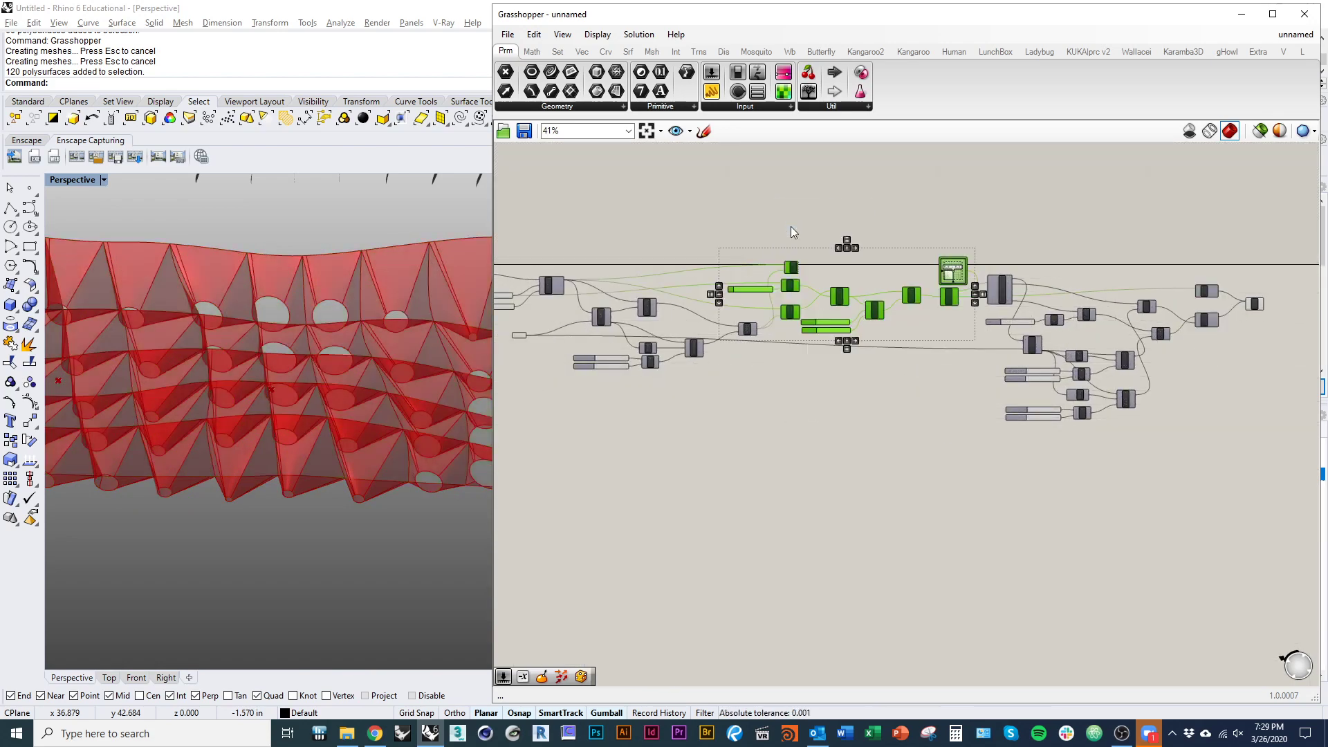
# - Examine the twisted lofts from the side with only the Loft result previewed
pyautogui.moveTo(359, 422); pyautogui.dragTo(394, 416, button='right')
pyautogui.moveTo(975, 435); pyautogui.dragTo(862, 496, button='right')
pyautogui.scroll(1, 862, 496)
pyautogui.moveTo(387, 402); pyautogui.dragTo(416, 486, button='right')
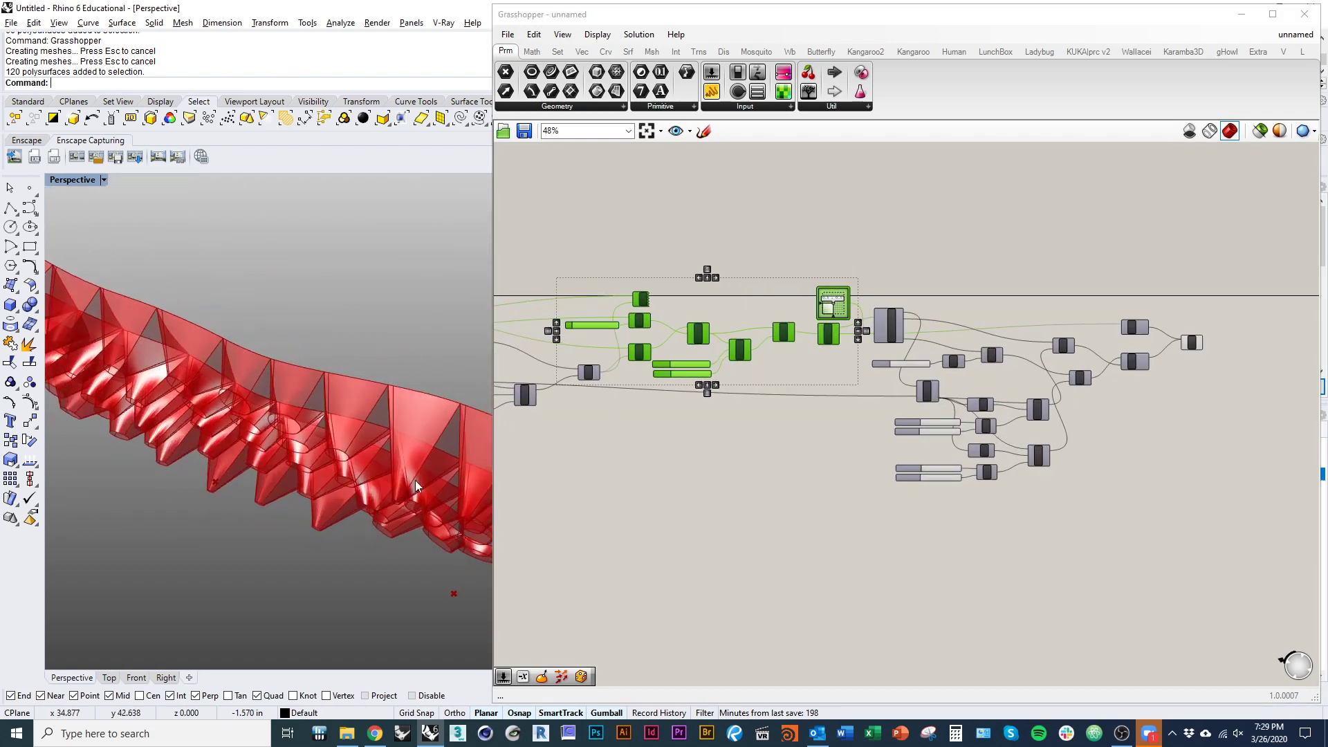
pyautogui.scroll(-5, 413, 471)
pyautogui.moveTo(818, 478); pyautogui.dragTo(824, 514, button='right')
pyautogui.click(820, 513)
# - Select the attractor Point component and move the attractor near the panelled surface's end along its green gumball axis, away from the panels
pyautogui.moveTo(553, 478); pyautogui.dragTo(906, 502, button='right')
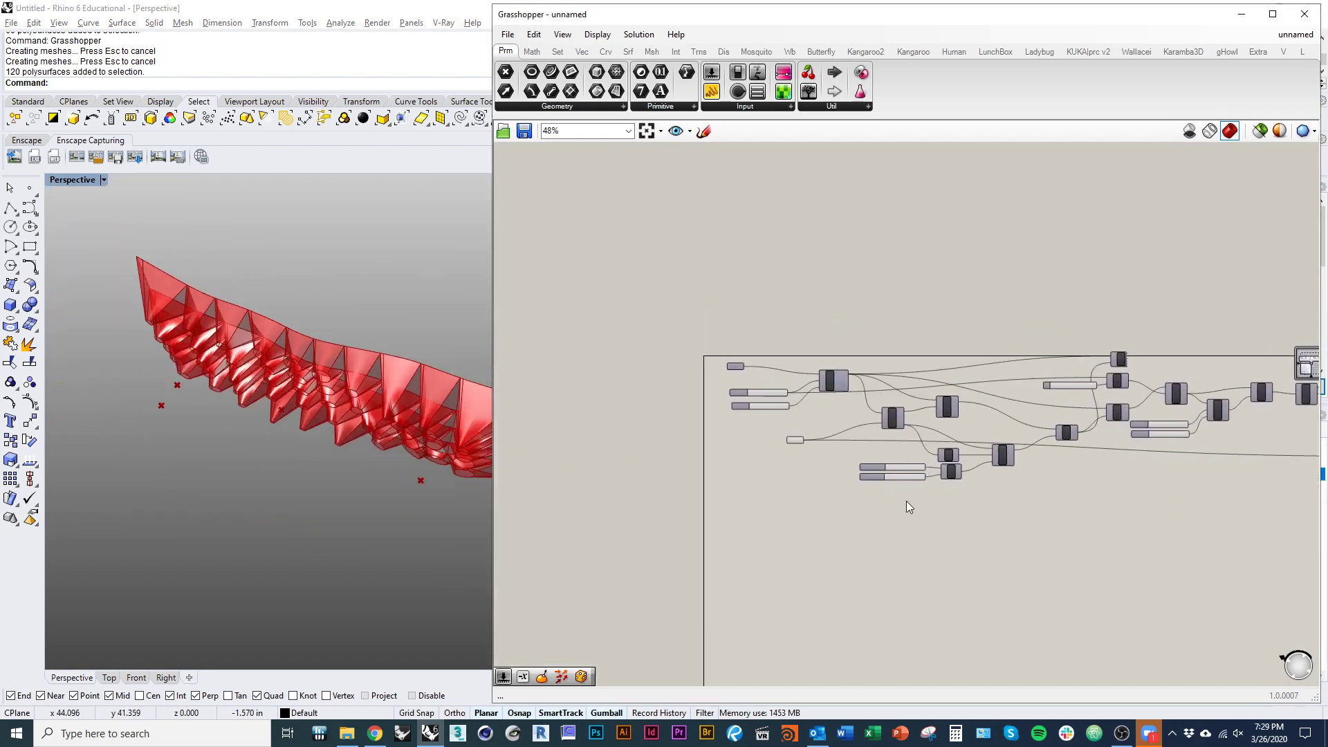
pyautogui.scroll(4, 836, 466)
pyautogui.click(806, 423)
pyautogui.moveTo(401, 408); pyautogui.dragTo(351, 432, button='right')
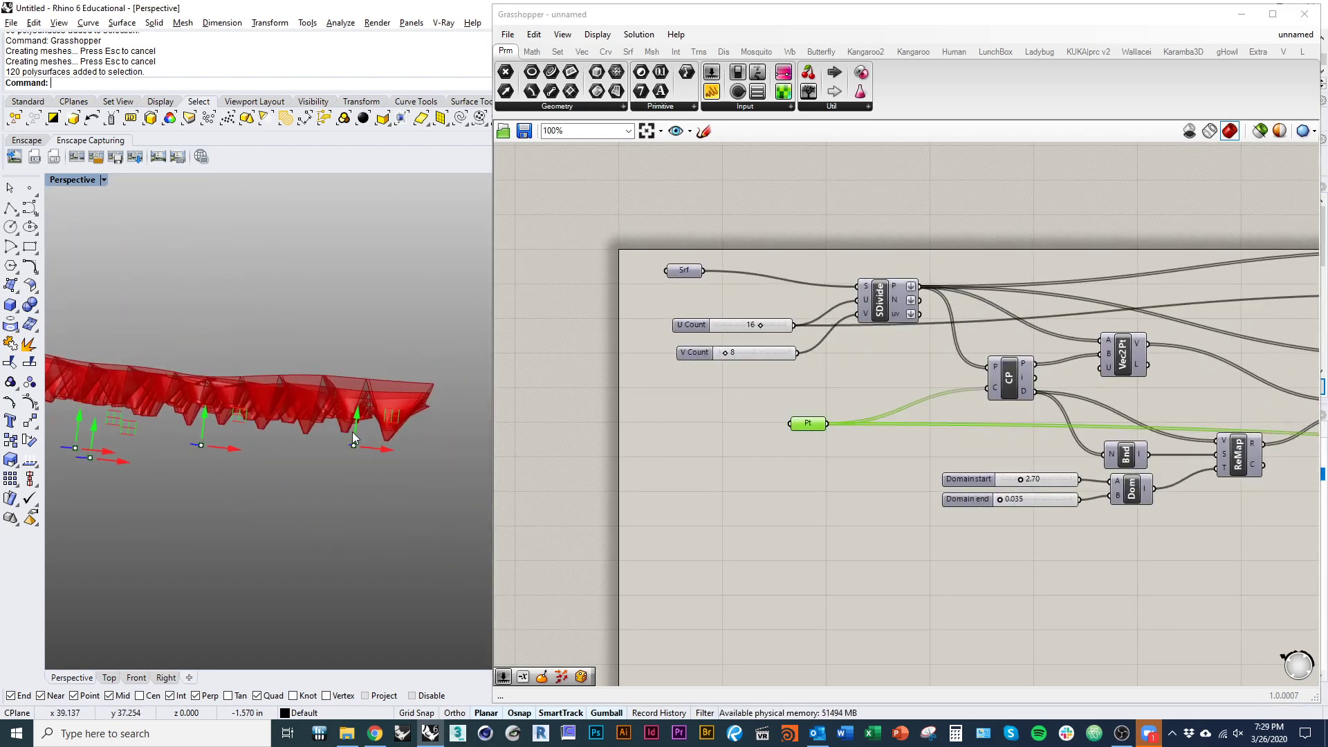
pyautogui.moveTo(353, 438); pyautogui.dragTo(354, 452)
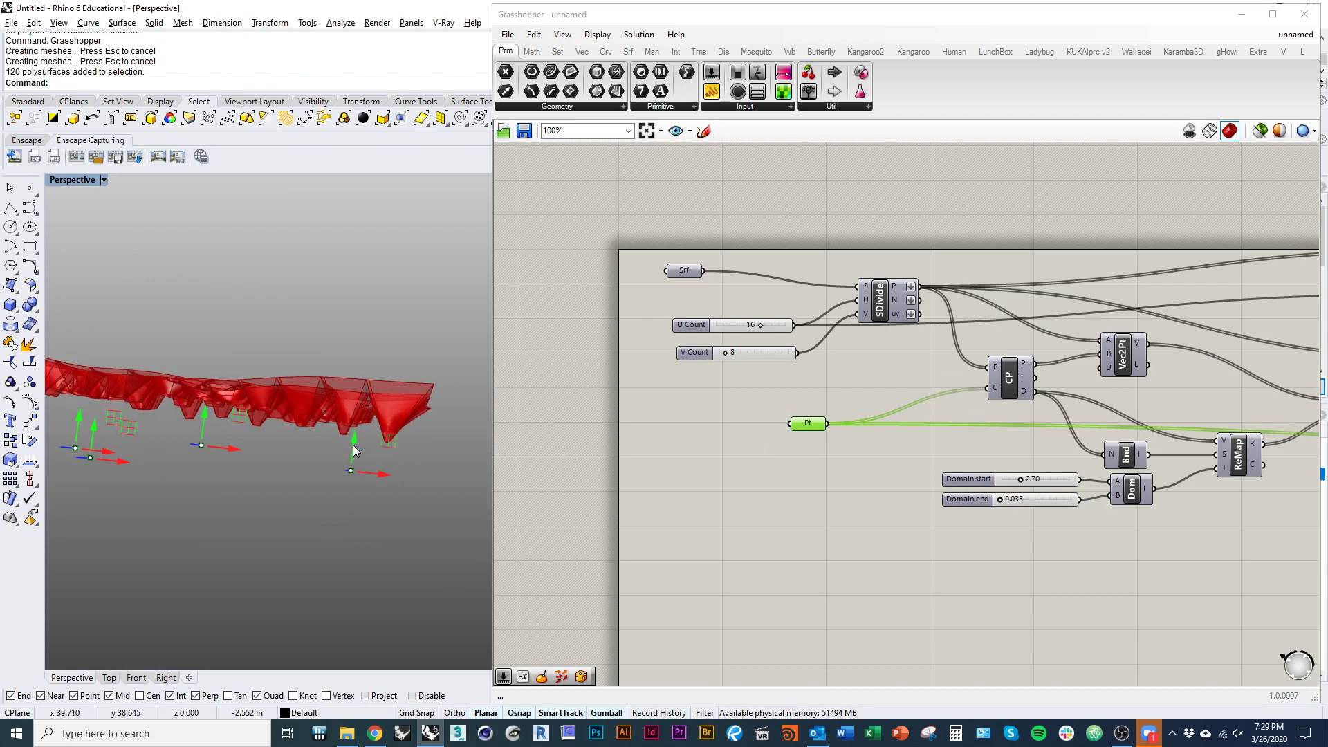
pyautogui.moveTo(284, 533); pyautogui.dragTo(285, 371, button='right')
# - Set the domain feeding the first ReMap after the second Closest Point to start 0.25 and end 5.508
pyautogui.moveTo(865, 522); pyautogui.dragTo(738, 539, button='right')
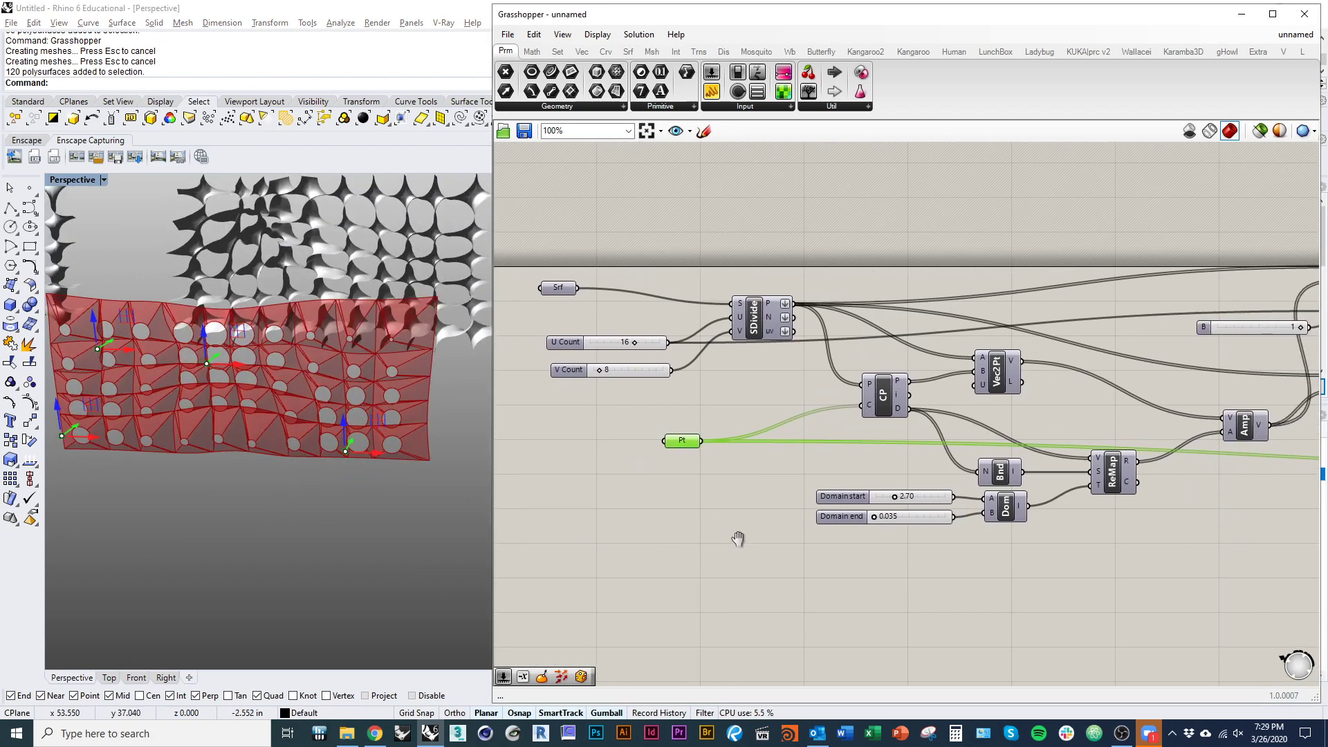
pyautogui.scroll(2, 1038, 495)
pyautogui.moveTo(1052, 484); pyautogui.dragTo(811, 479, button='right')
pyautogui.scroll(-5, 811, 479)
pyautogui.moveTo(1109, 554); pyautogui.dragTo(868, 547, button='right')
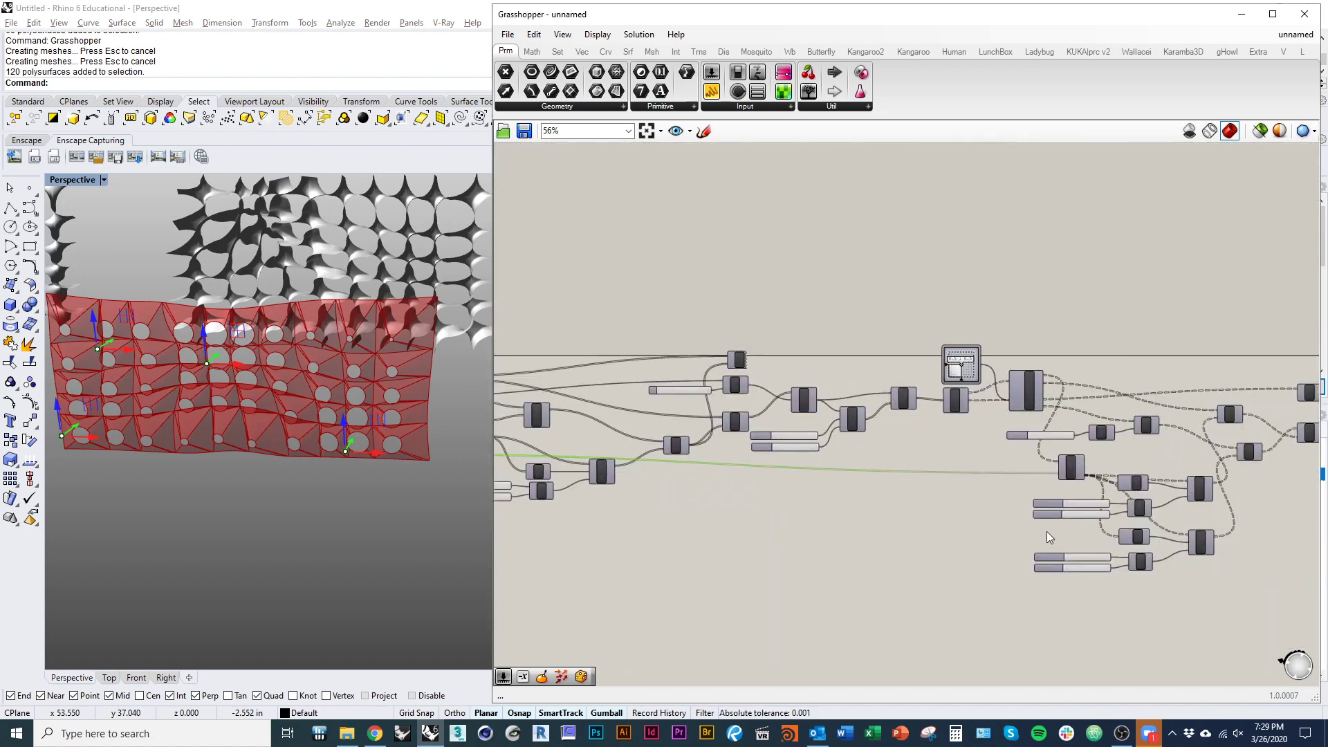
pyautogui.scroll(3, 1252, 534)
pyautogui.scroll(7, 1079, 498)
pyautogui.moveTo(706, 510)
pyautogui.mouseDown()
pyautogui.moveTo(691, 517)
pyautogui.moveTo(719, 517)
pyautogui.mouseUp()
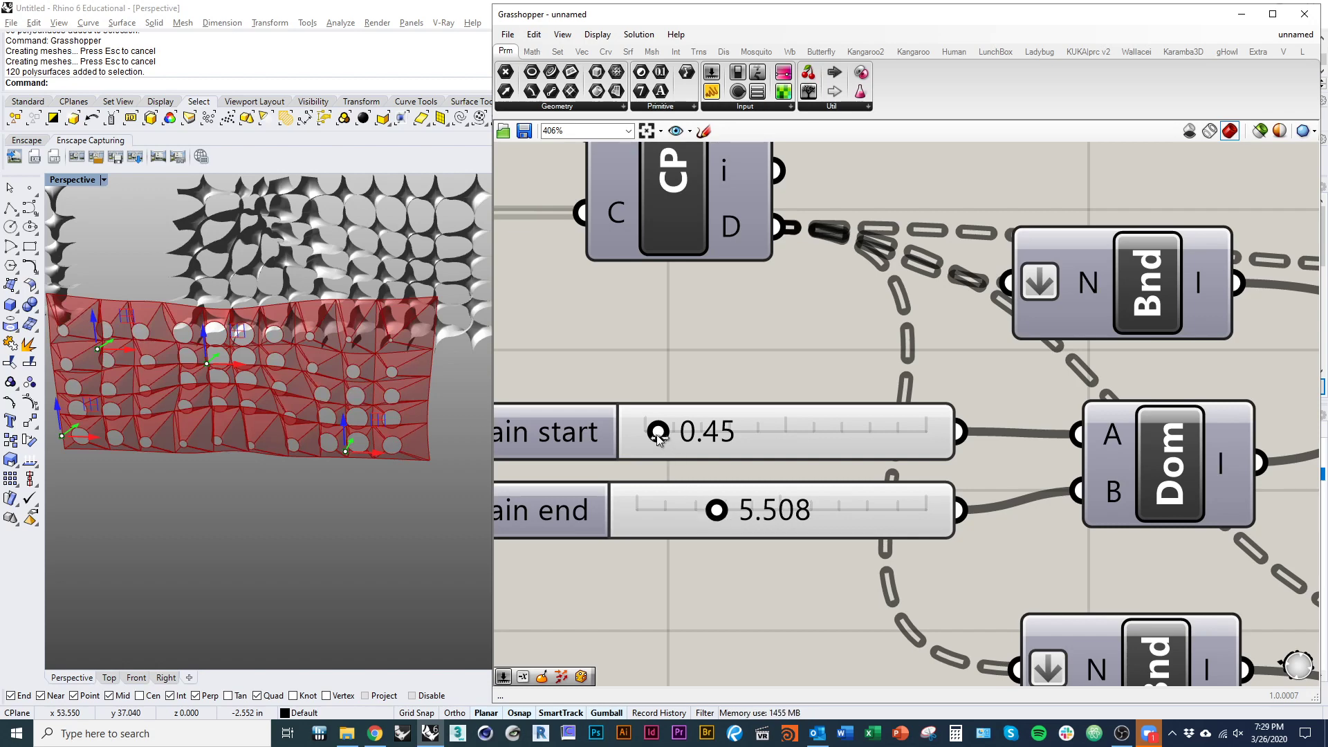
pyautogui.moveTo(659, 434); pyautogui.dragTo(648, 440)
pyautogui.scroll(-5, 744, 431)
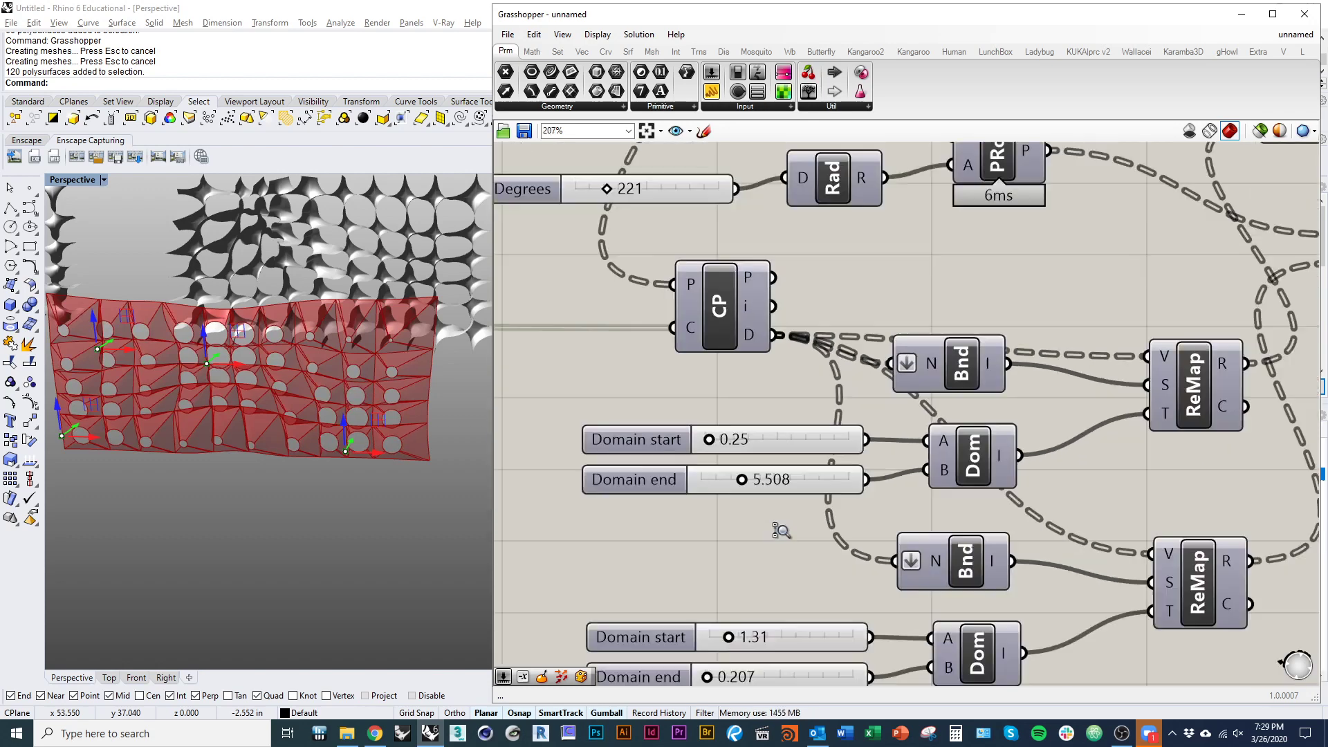
# - Set the domain of the second ReMap to start 0.82 and end 0.095, and check the loft openings from several angles
pyautogui.scroll(4, 755, 549)
pyautogui.moveTo(705, 475); pyautogui.dragTo(696, 474)
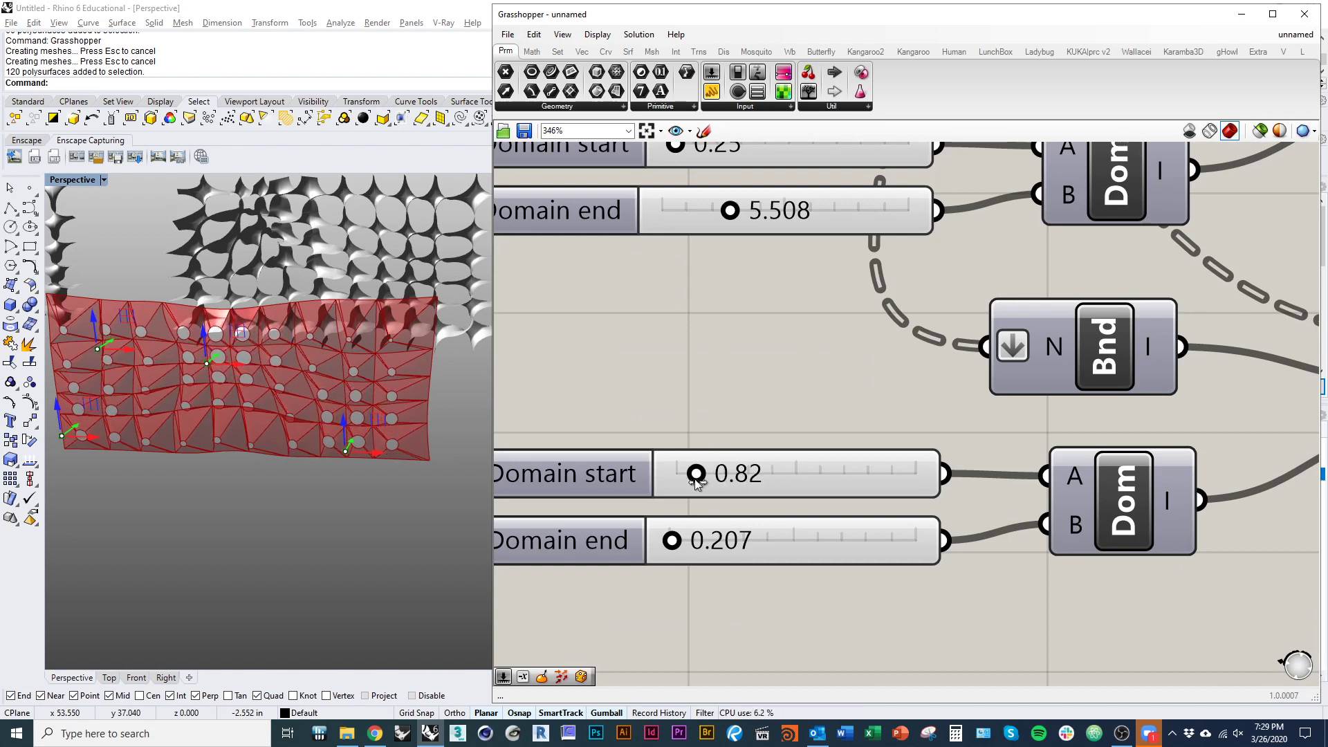
pyautogui.moveTo(676, 543); pyautogui.dragTo(672, 545)
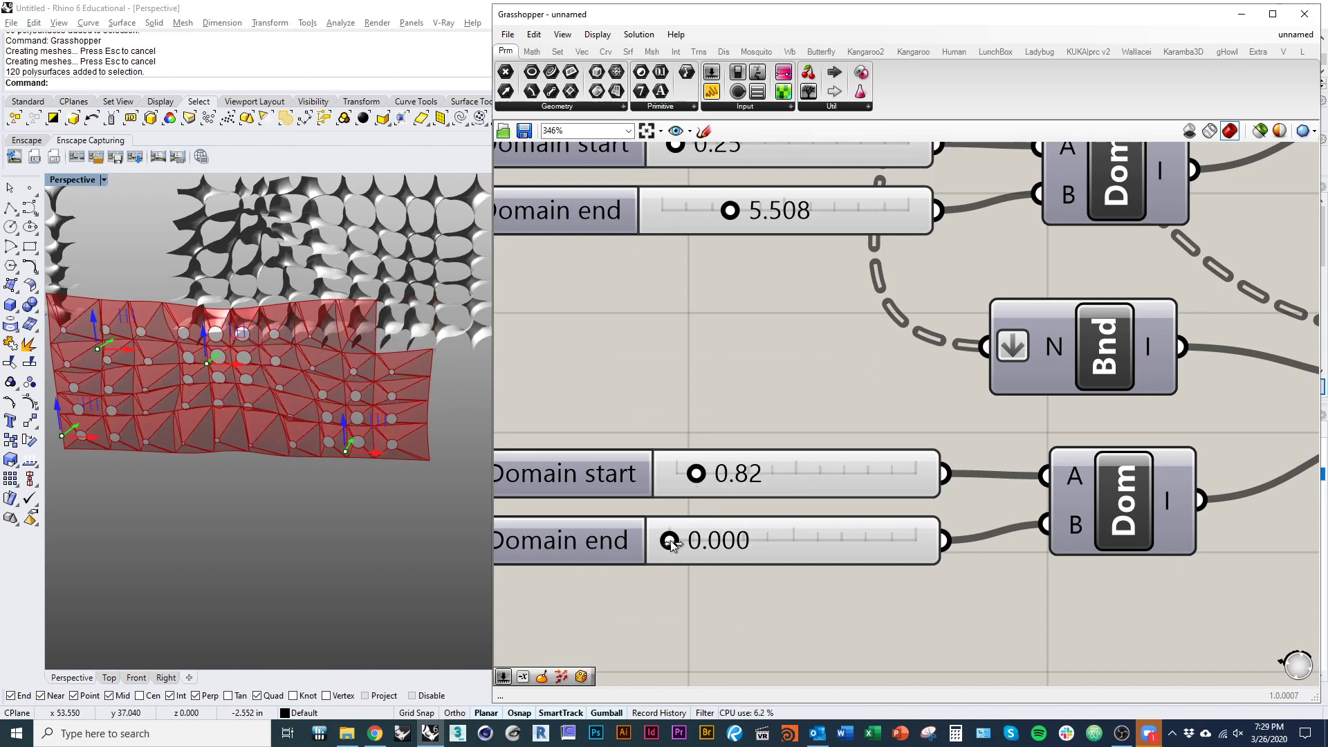
pyautogui.moveTo(672, 544); pyautogui.dragTo(674, 545)
pyautogui.moveTo(377, 533); pyautogui.dragTo(385, 447, button='right')
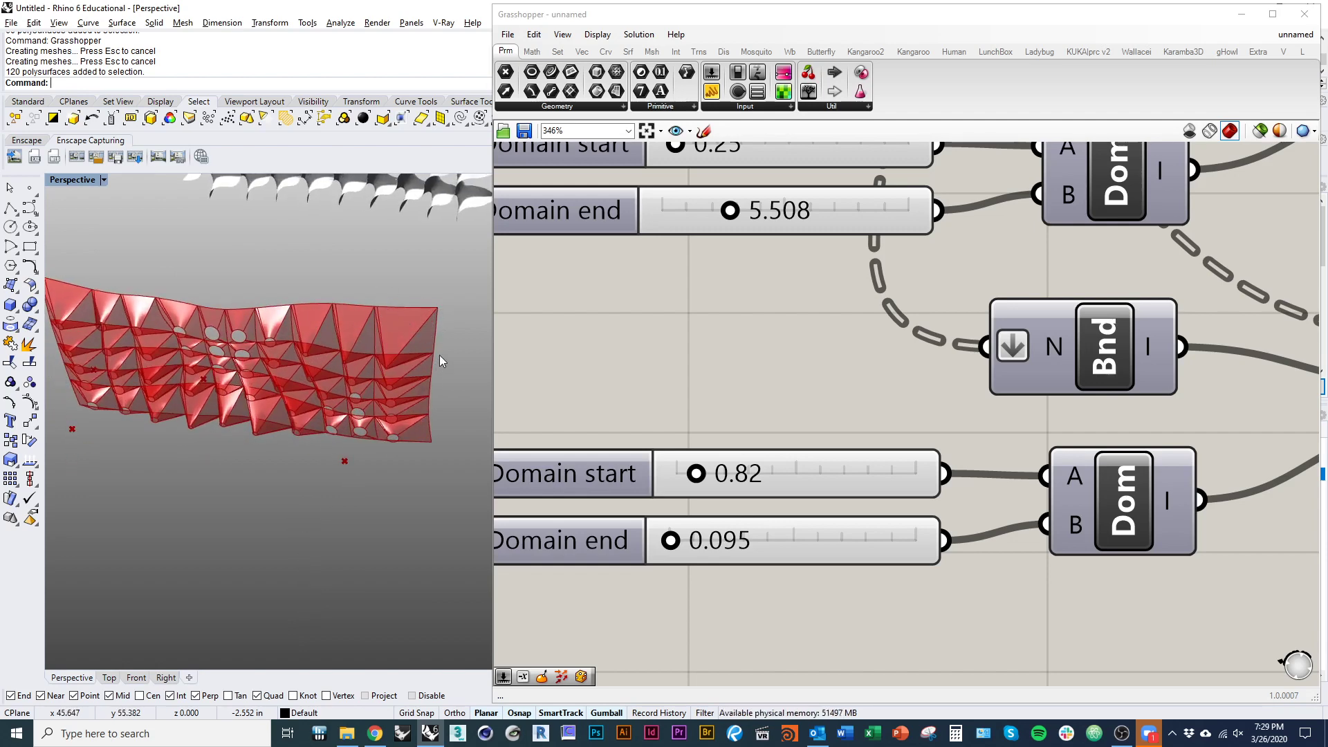
pyautogui.moveTo(448, 393); pyautogui.dragTo(191, 342, button='right')
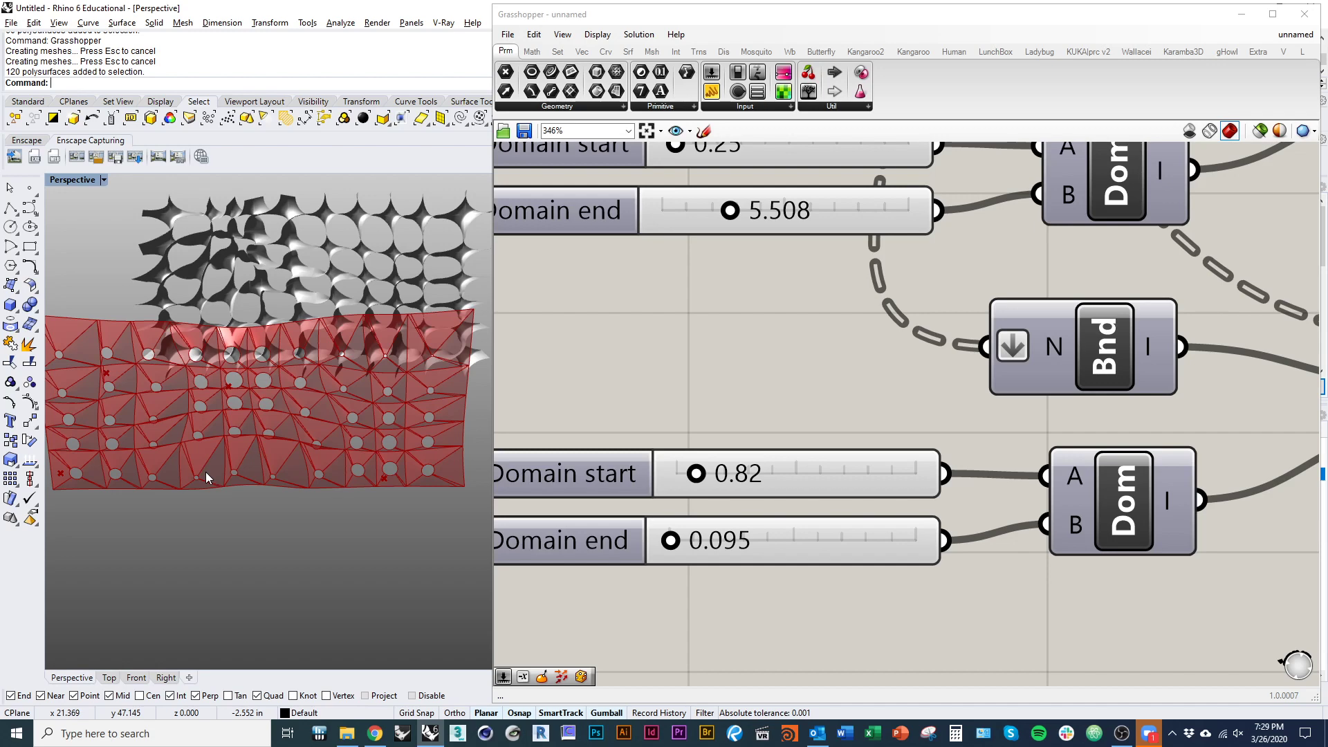
pyautogui.moveTo(271, 421); pyautogui.dragTo(339, 393, button='right')
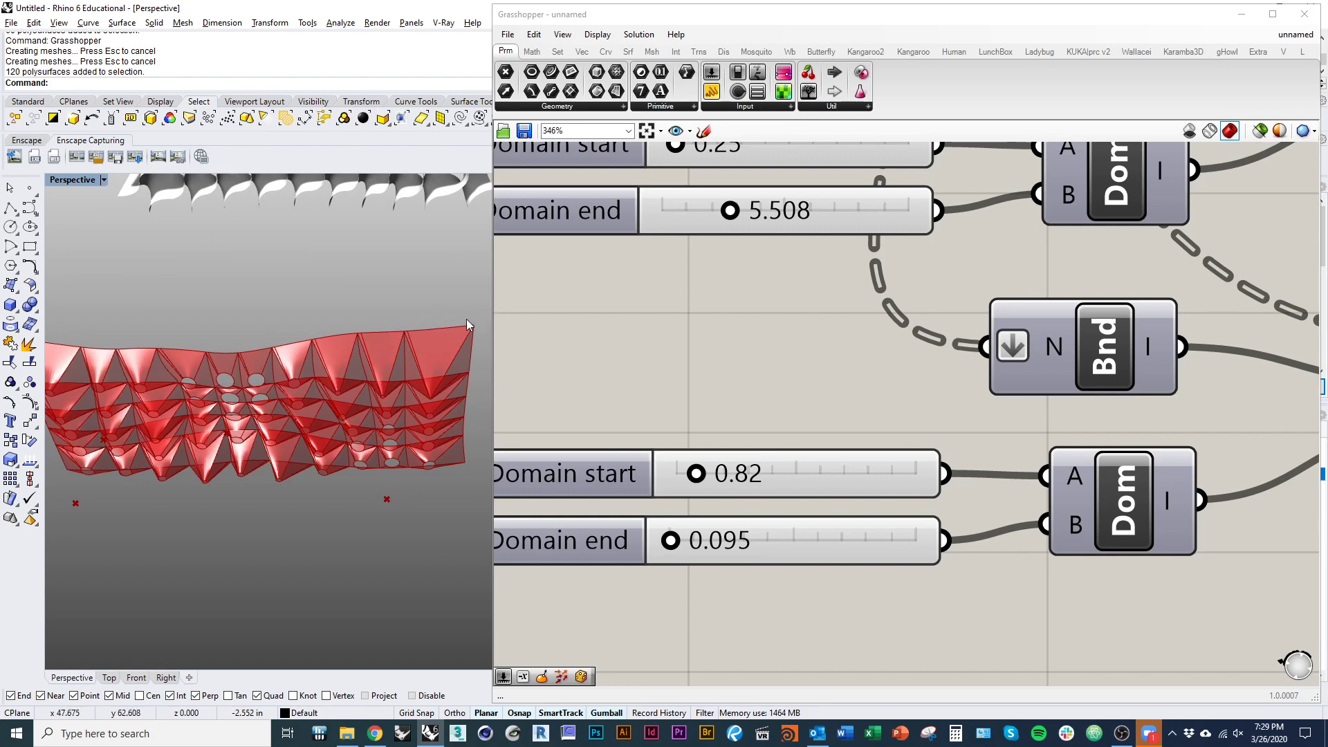
pyautogui.moveTo(420, 362); pyautogui.dragTo(433, 454, button='right')
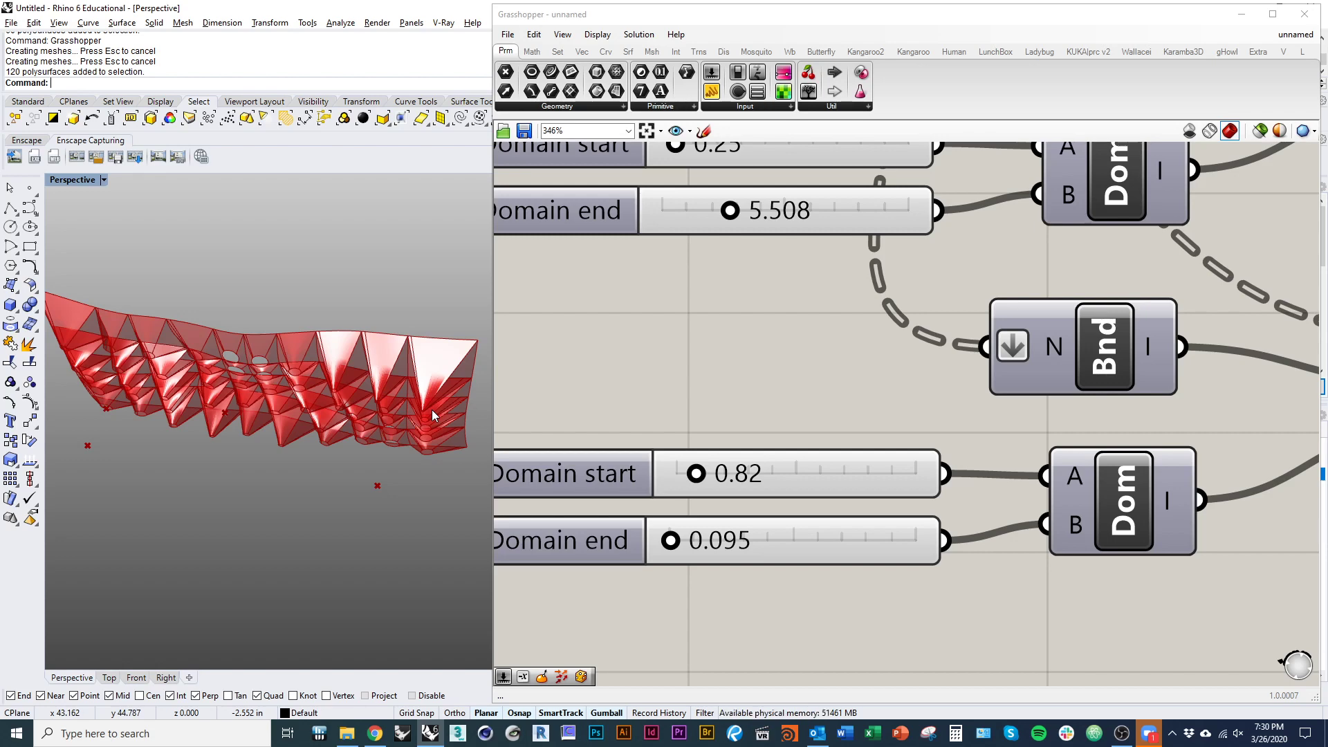
pyautogui.moveTo(412, 422); pyautogui.dragTo(424, 340, button='right')
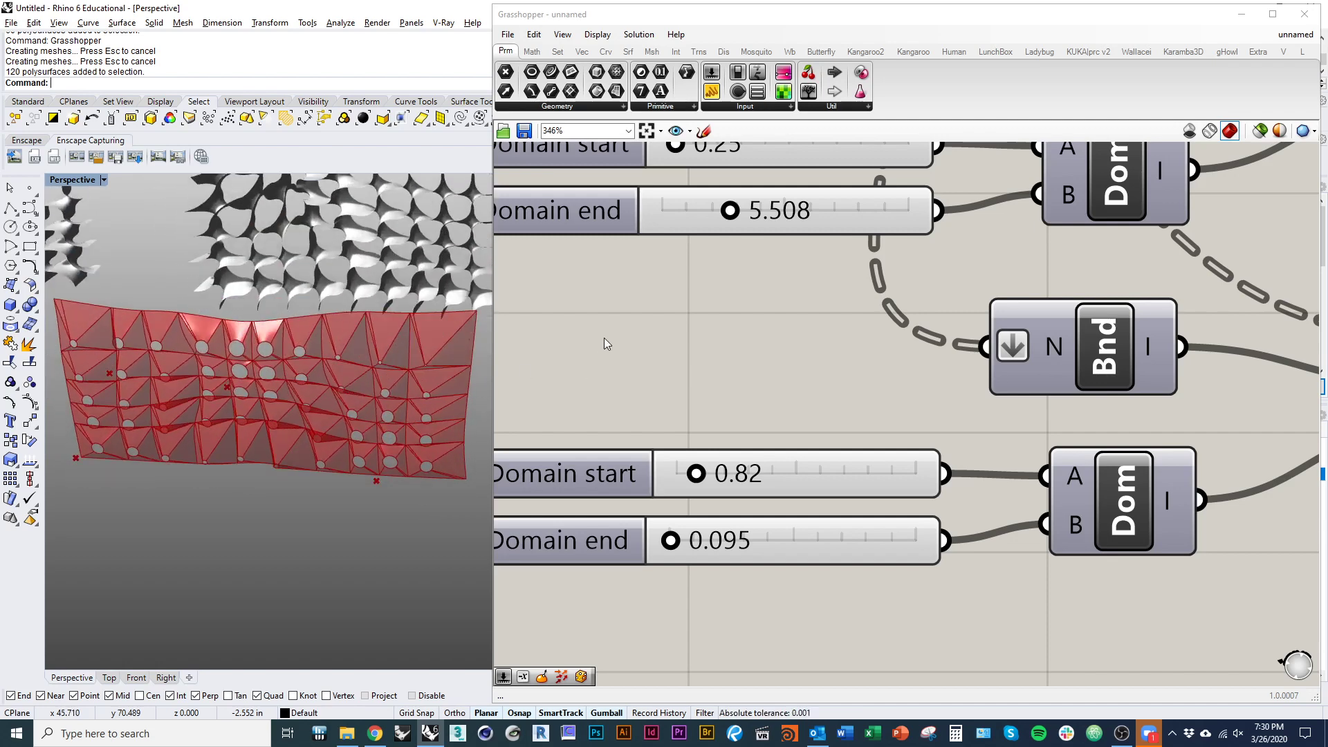
# - Bake the Loft component's result into Rhino with the default attributes
pyautogui.scroll(-6, 606, 346)
pyautogui.moveTo(944, 438); pyautogui.dragTo(684, 600, button='right')
pyautogui.click(918, 294)
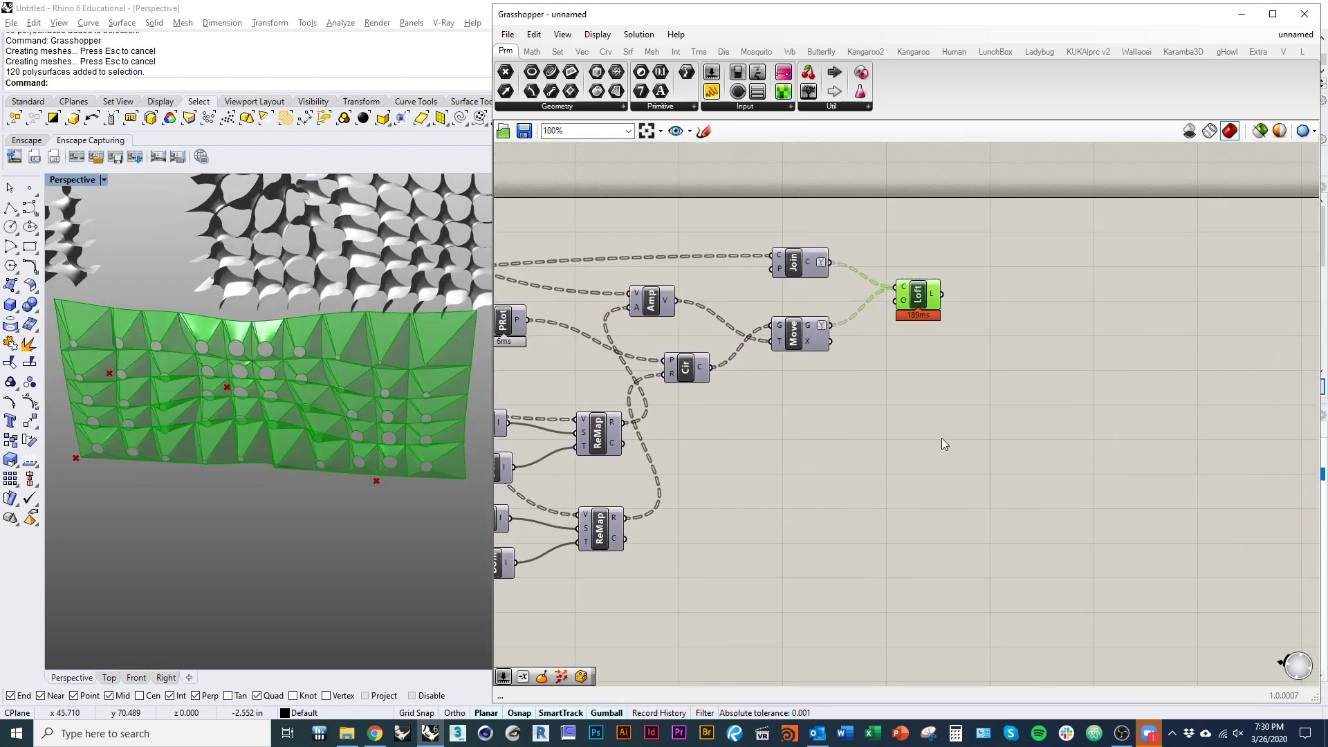
pyautogui.moveTo(942, 445); pyautogui.dragTo(916, 488, button='right')
pyautogui.rightClick(893, 347)
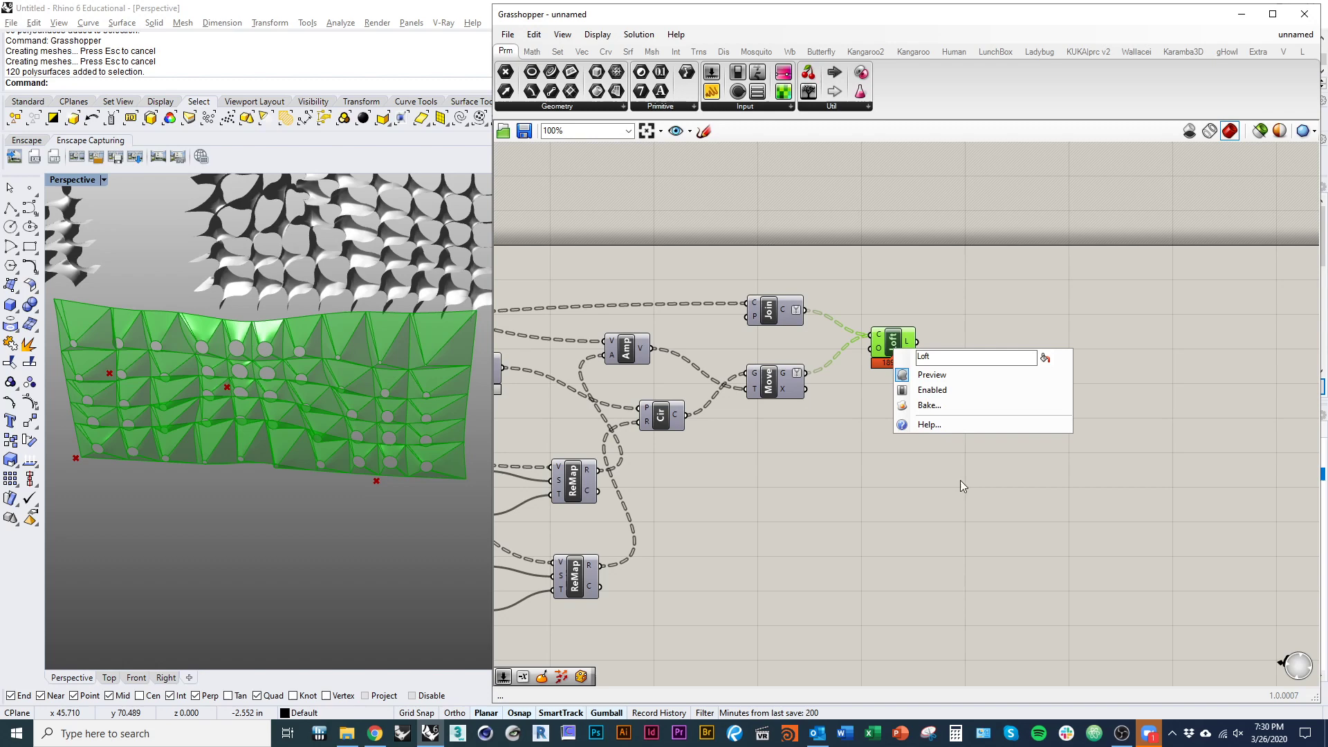
pyautogui.click(965, 407)
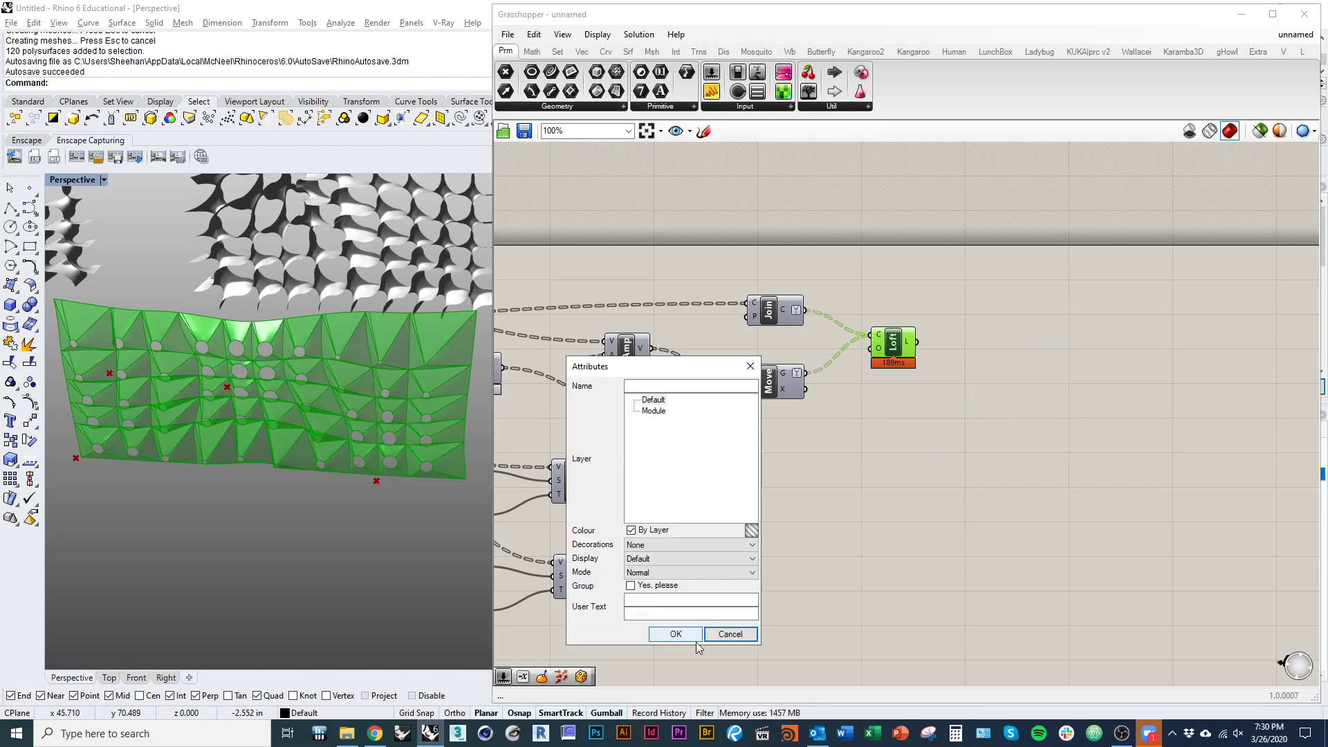
pyautogui.click(676, 634)
pyautogui.click(1043, 425)
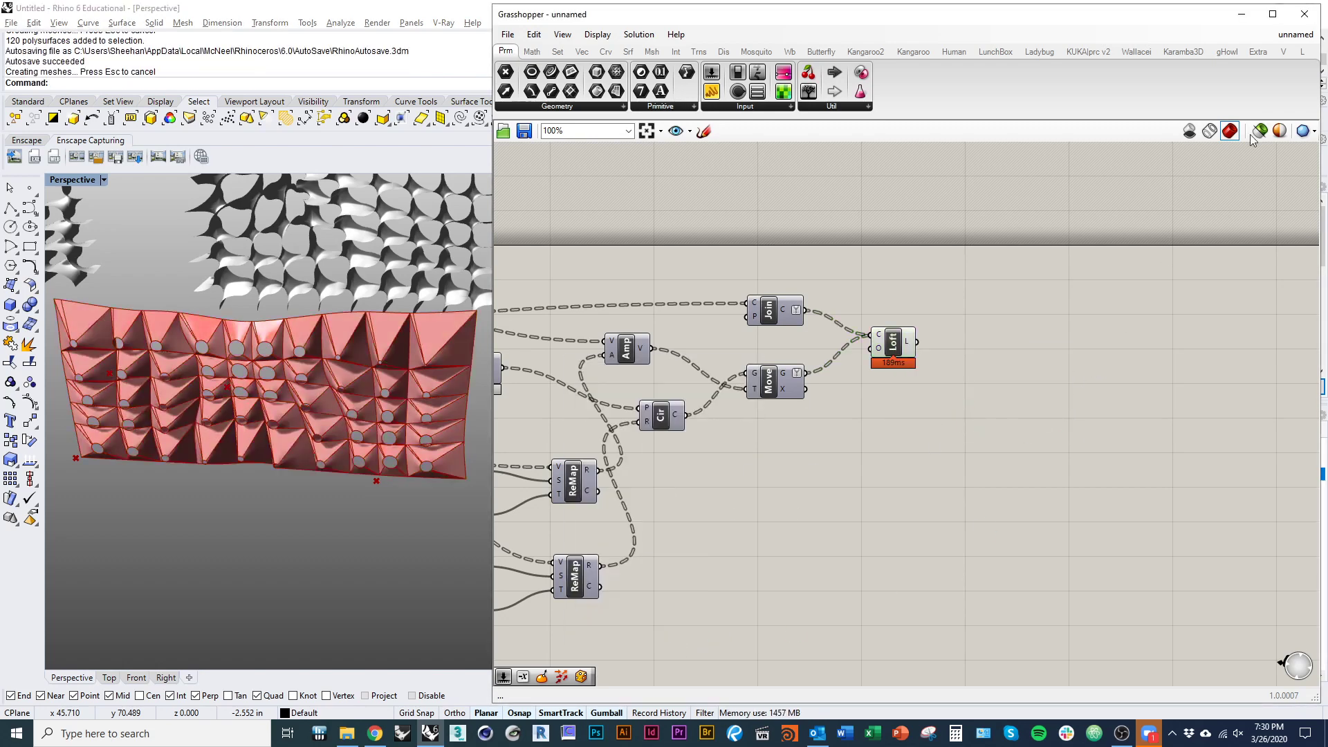
# - Close the Grasshopper window and move the newly baked panel to the end of the row of earlier panels
pyautogui.click(1304, 14)
pyautogui.scroll(-6, 550, 368)
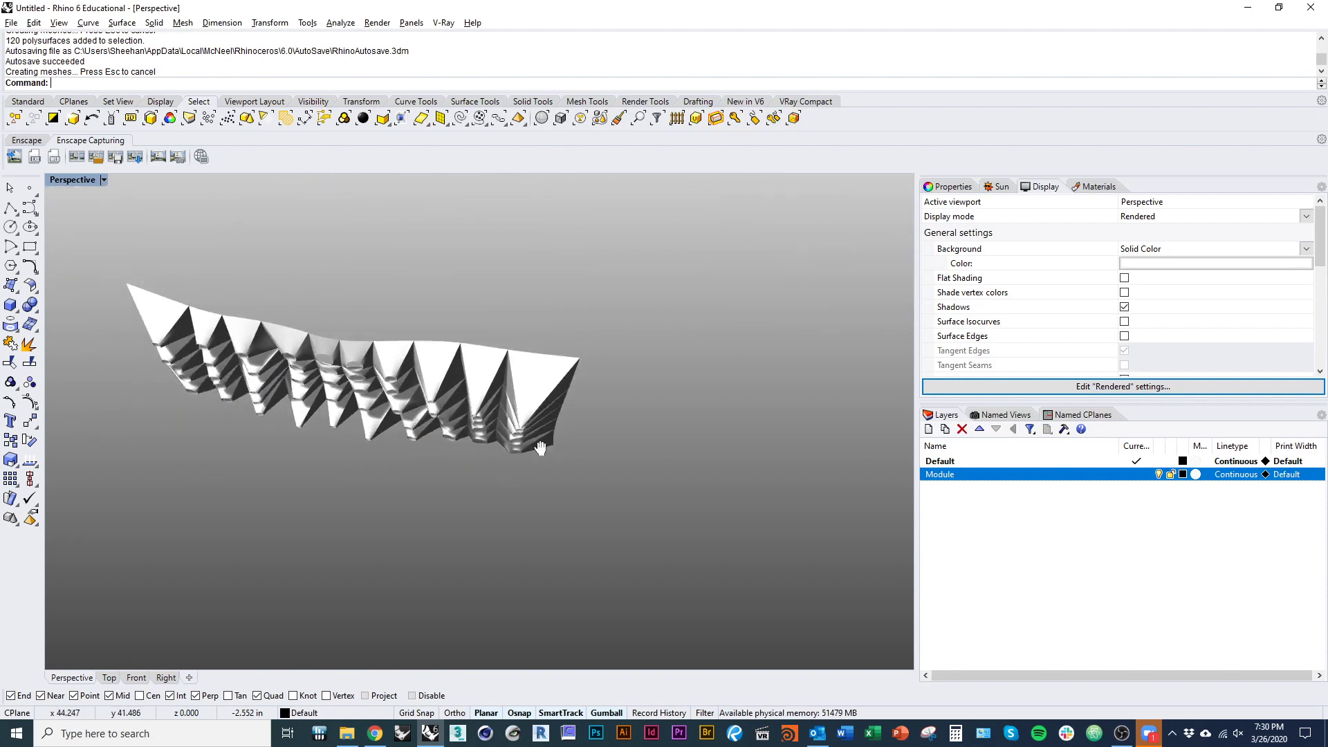
pyautogui.moveTo(370, 394); pyautogui.dragTo(688, 550)
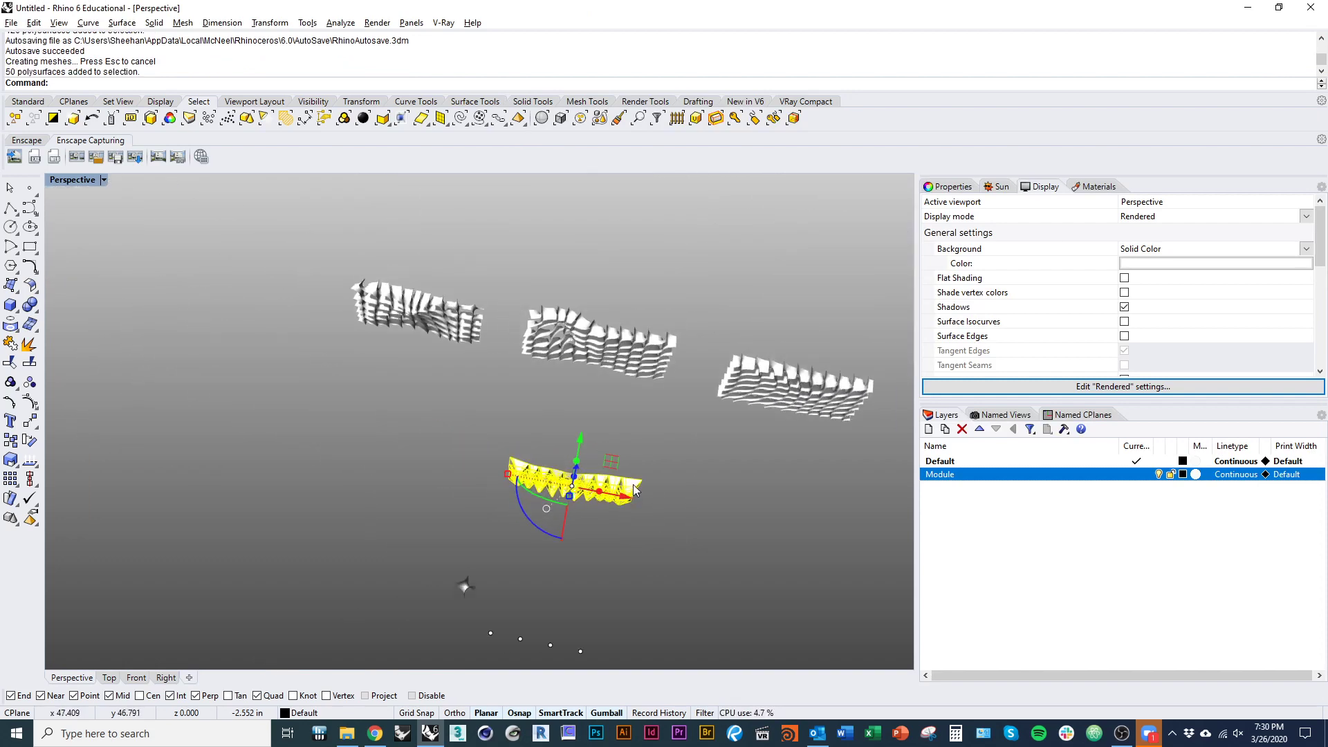
pyautogui.moveTo(637, 483); pyautogui.dragTo(307, 287)
pyautogui.click(371, 405)
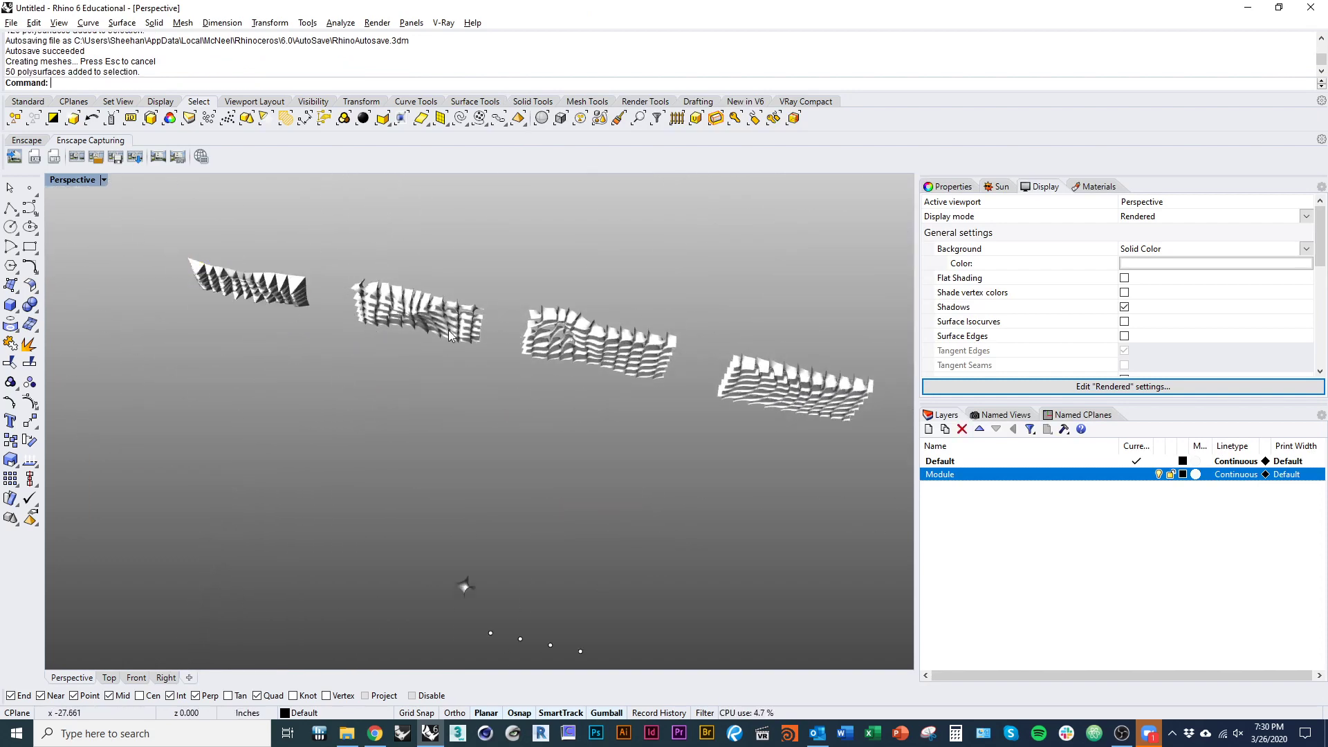
pyautogui.moveTo(370, 409); pyautogui.dragTo(498, 296, button='right')
# - Open the GroundPlane settings and change the current renderer to Rhino Render so the ground plane takes effect
pyautogui.write('Grou')
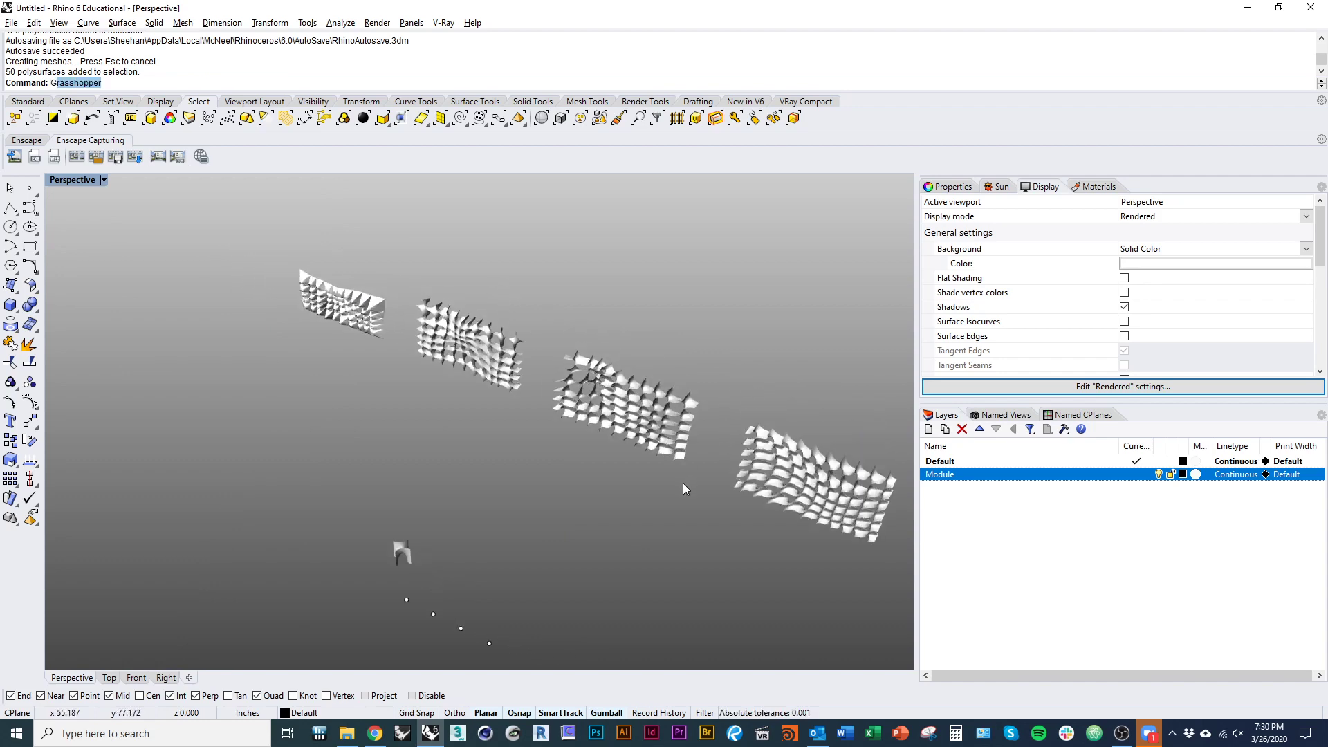
pyautogui.write('ndPlane')
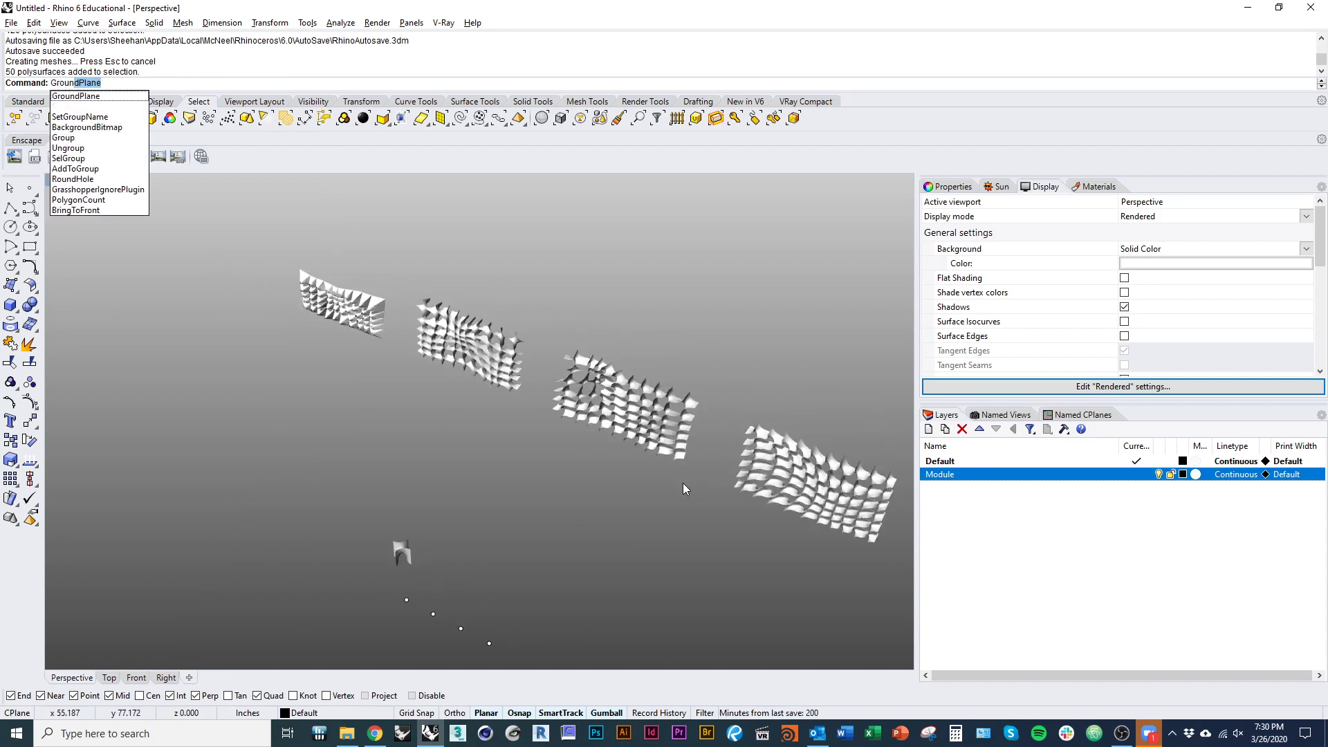
pyautogui.press('Return')
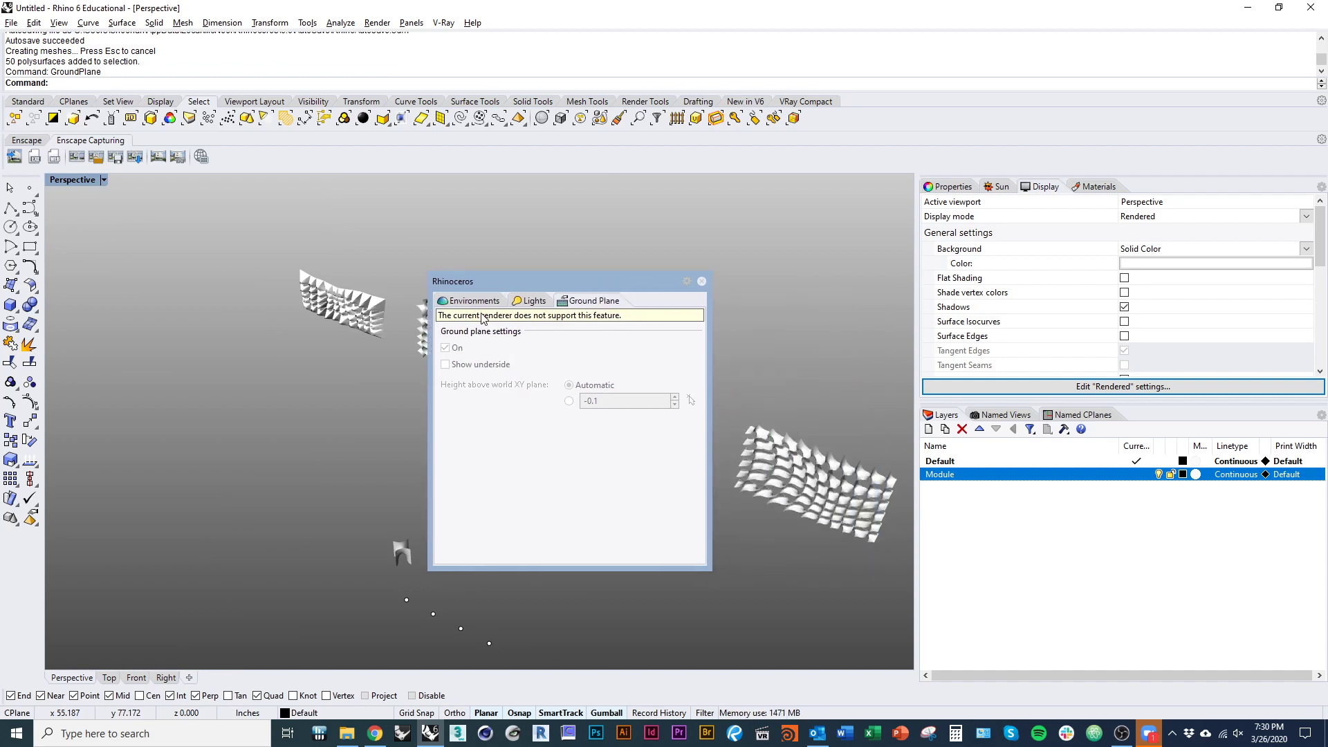
pyautogui.click(377, 23)
pyautogui.moveTo(465, 381)
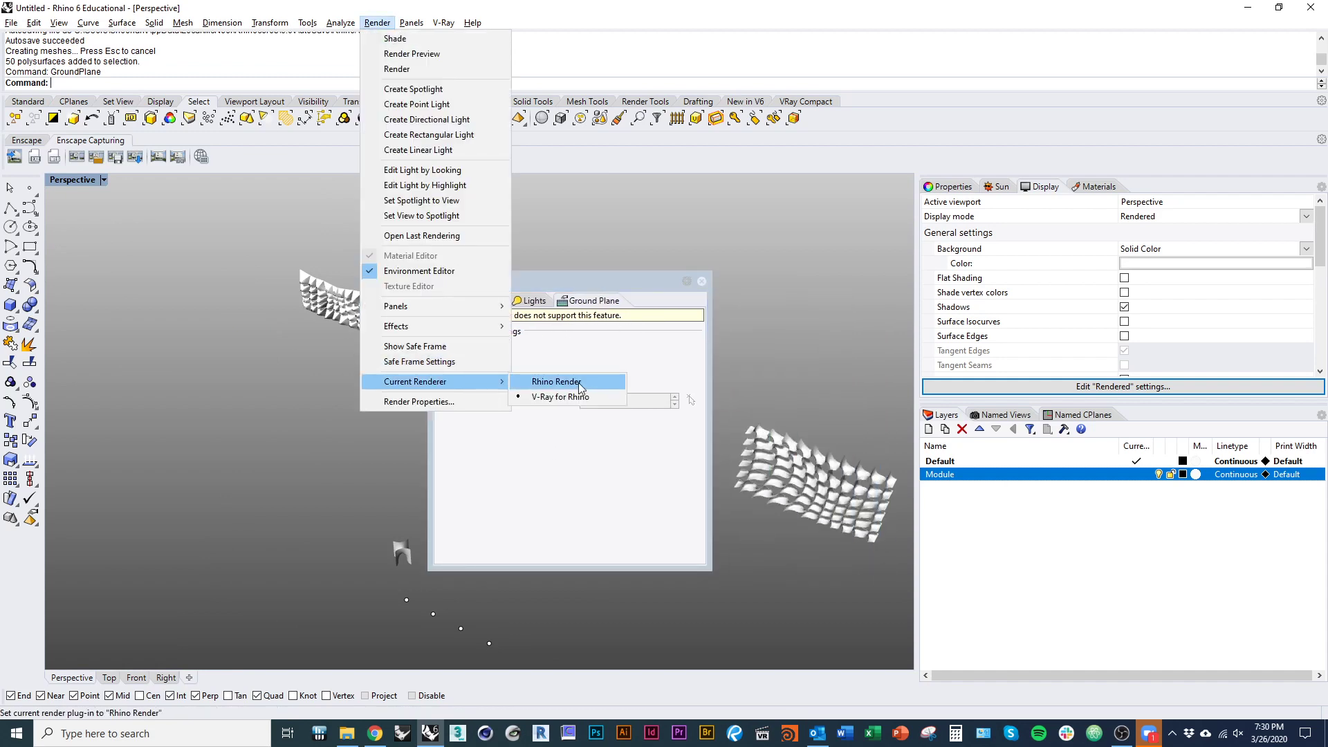
pyautogui.click(580, 382)
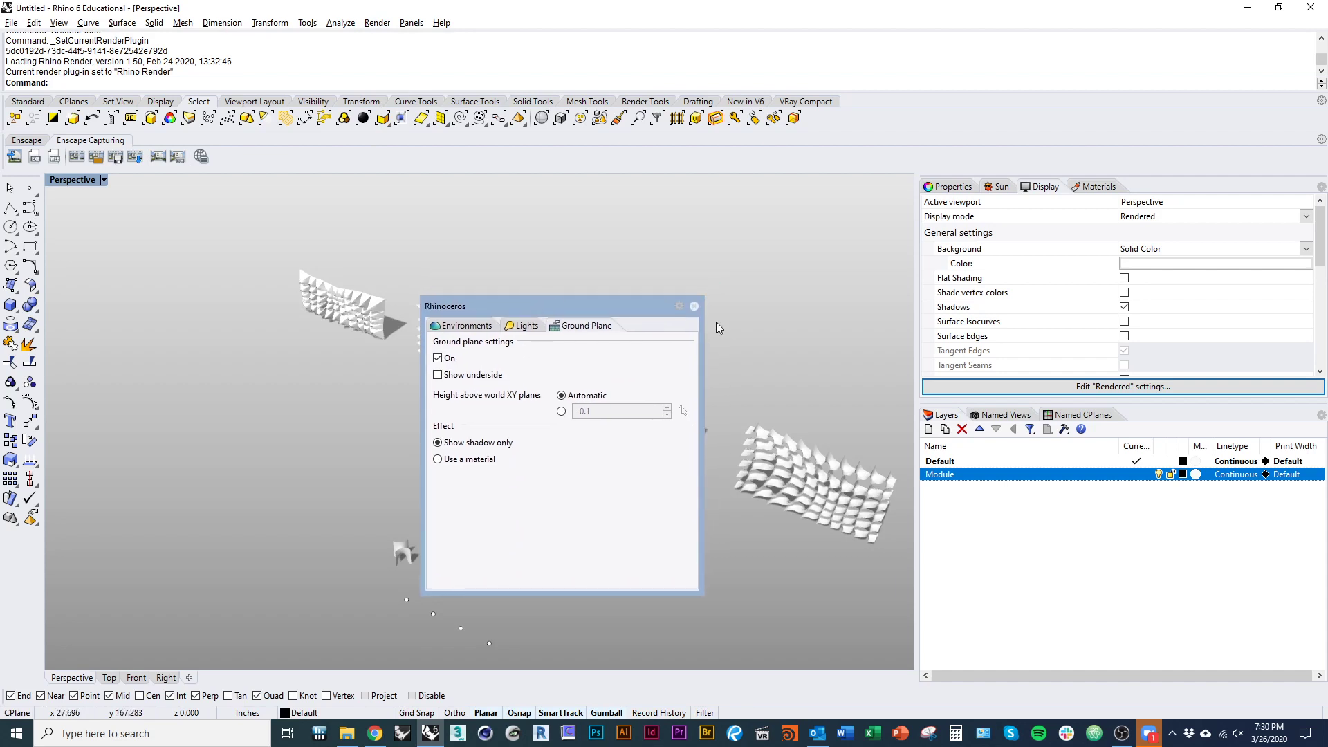
pyautogui.click(694, 306)
# - Change the lighting method in the Rendered display mode's settings
pyautogui.click(997, 186)
pyautogui.moveTo(526, 374); pyautogui.dragTo(464, 368, button='right')
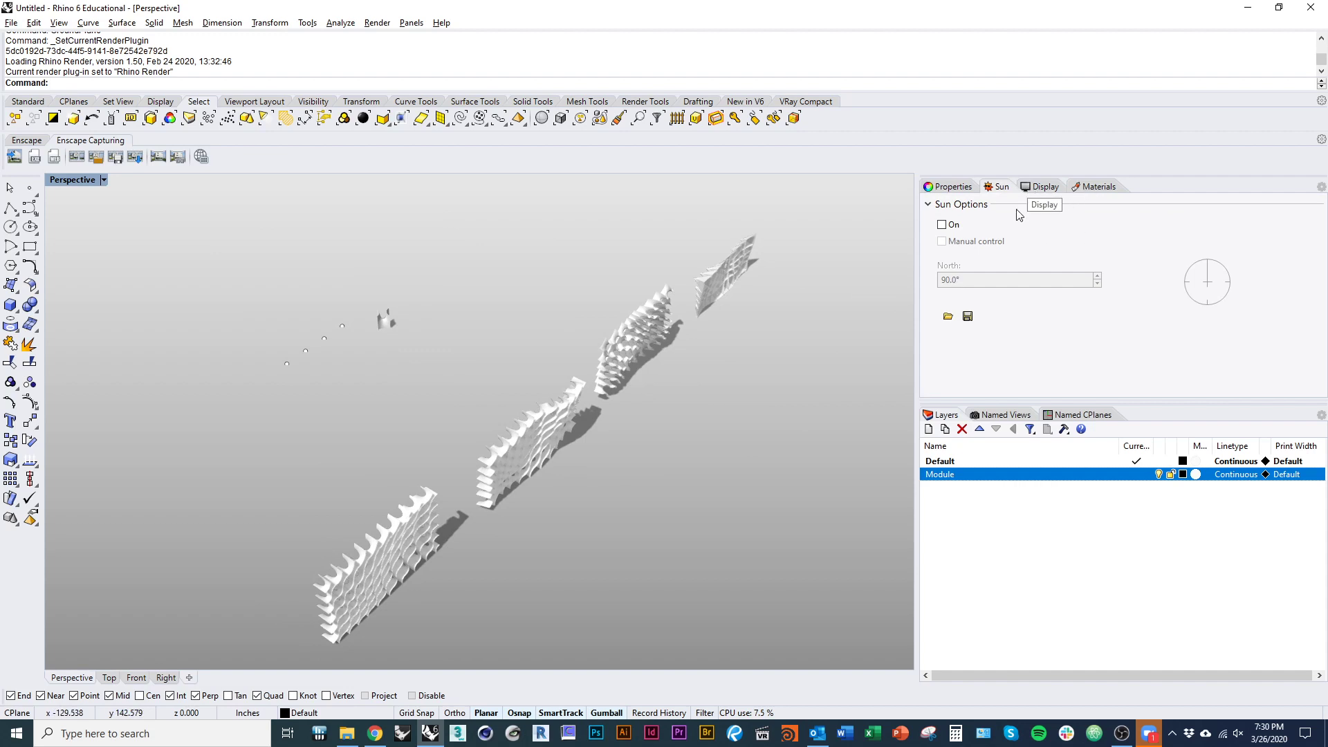
pyautogui.moveTo(796, 332); pyautogui.dragTo(861, 273, button='right')
pyautogui.click(946, 188)
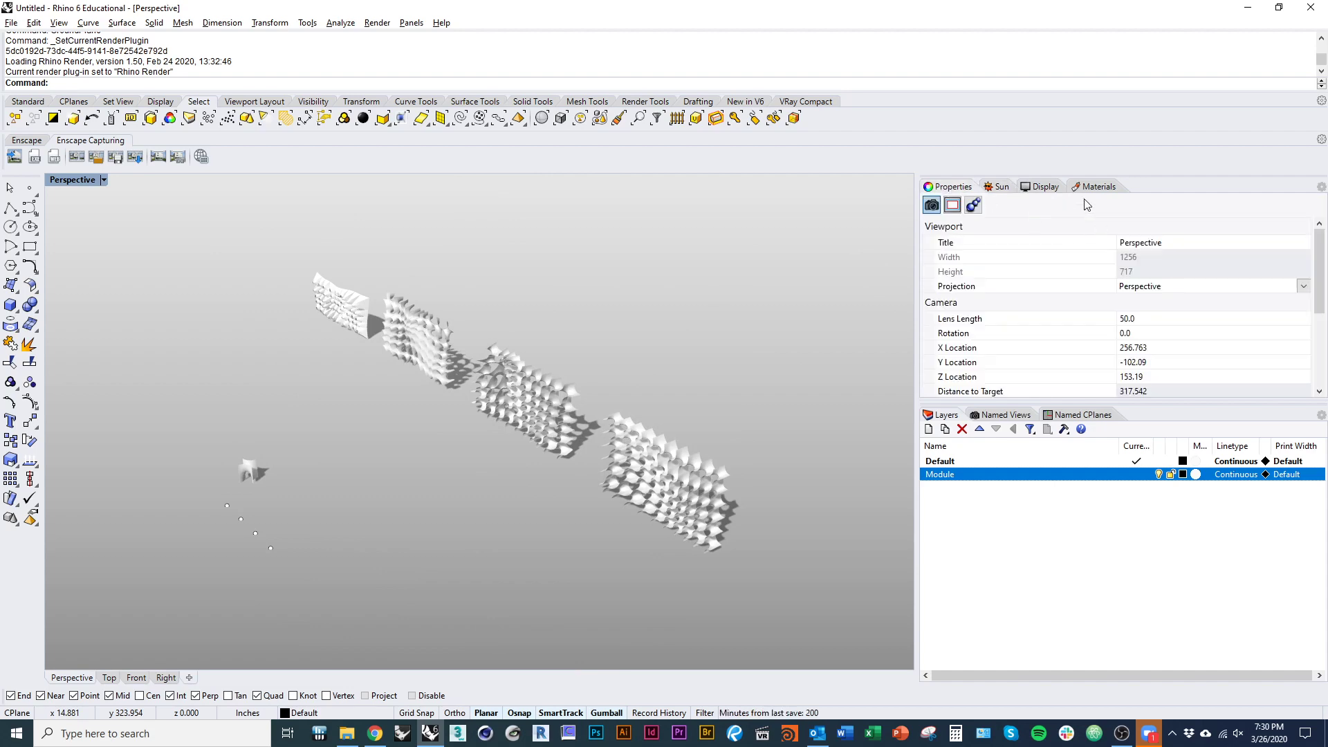
pyautogui.click(1041, 187)
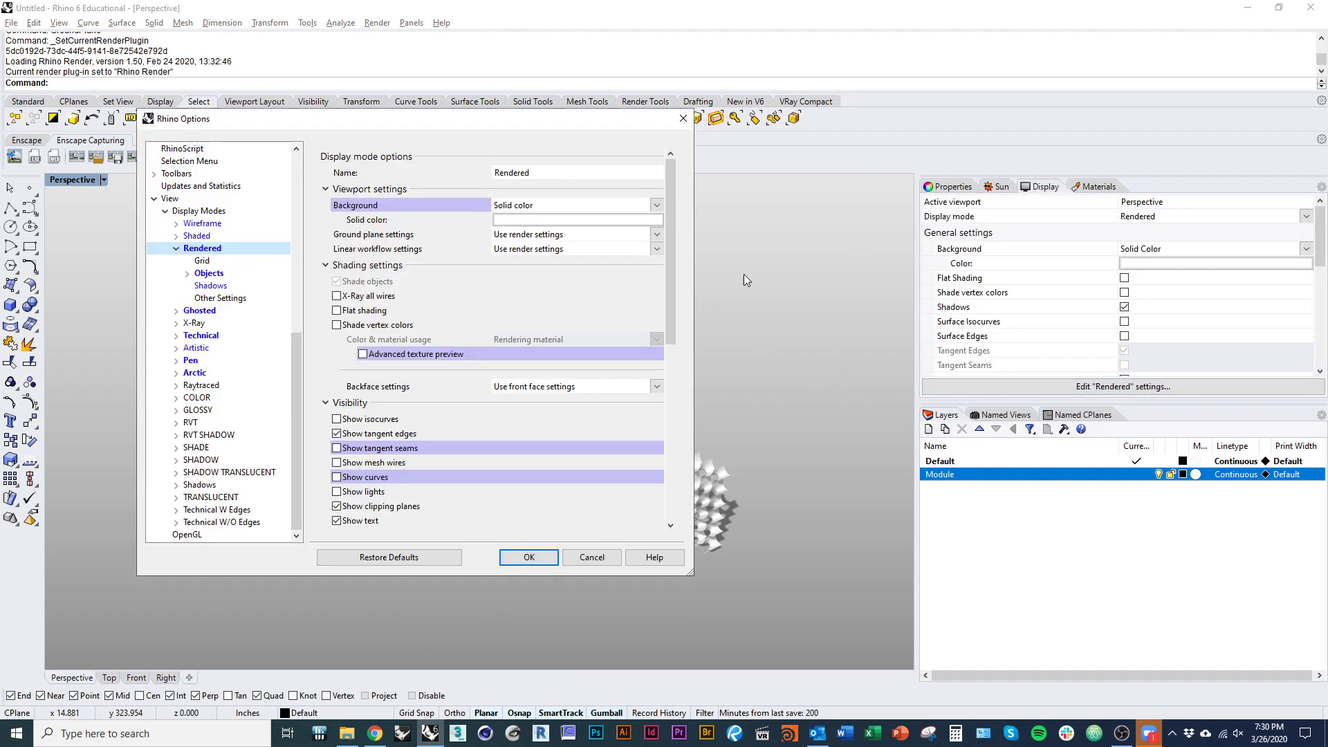
pyautogui.moveTo(671, 257); pyautogui.dragTo(670, 397)
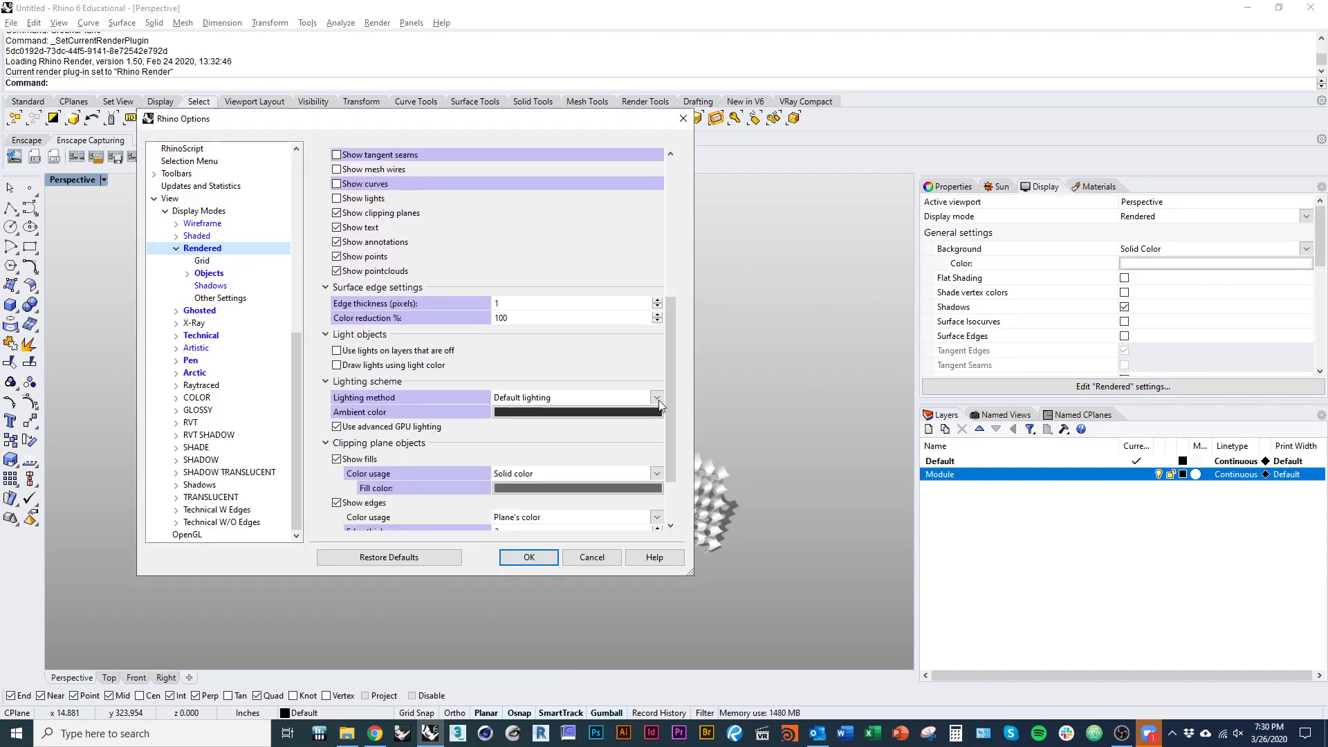
pyautogui.click(623, 398)
pyautogui.click(609, 433)
pyautogui.click(528, 557)
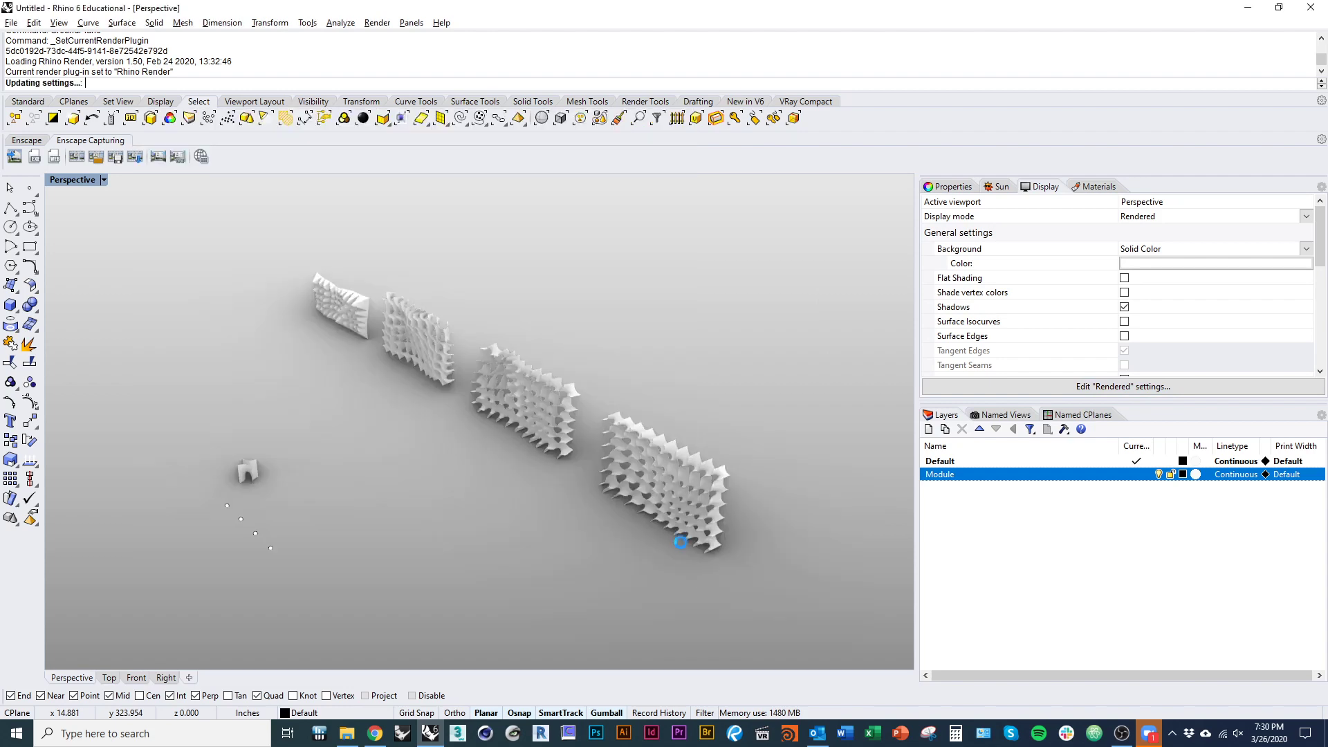
# - Review the Rendered display mode's general options and its shadow settings without changing them
pyautogui.moveTo(685, 473); pyautogui.dragTo(730, 488, button='right')
pyautogui.click(1070, 389)
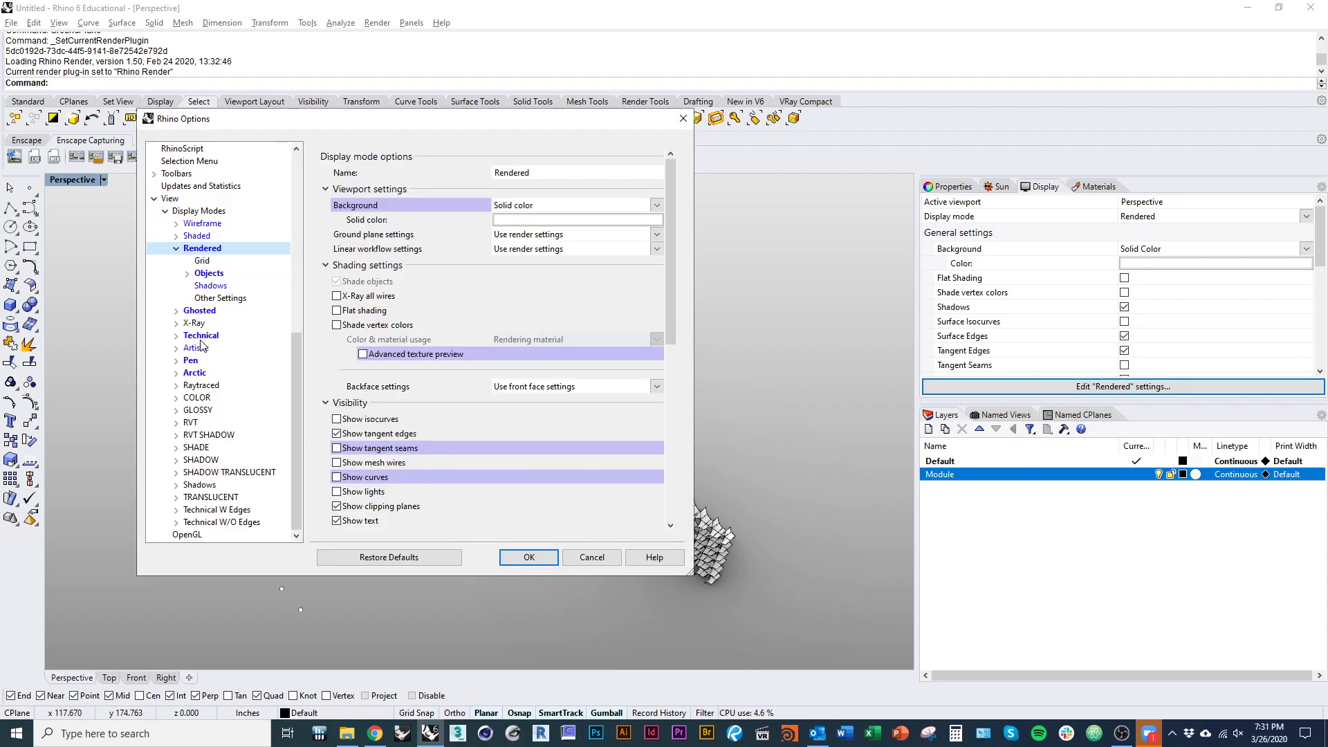
pyautogui.click(210, 287)
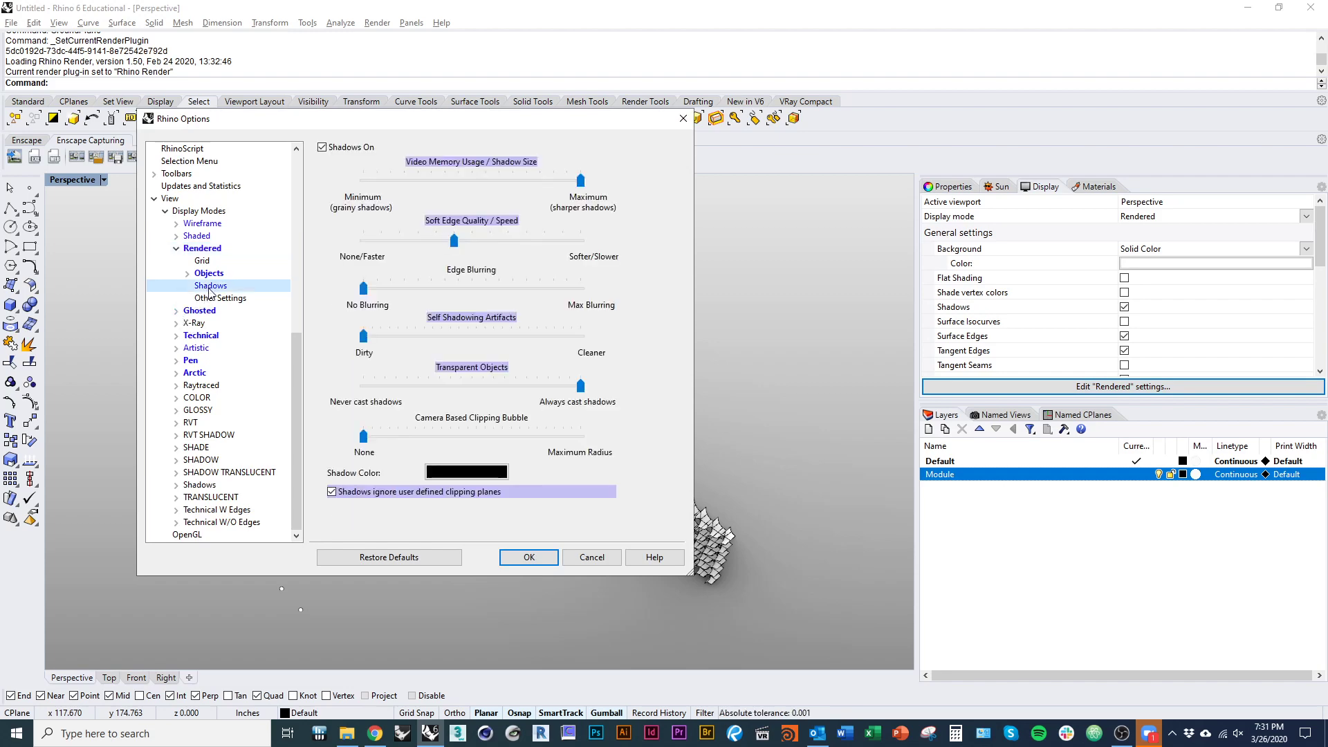
pyautogui.click(511, 558)
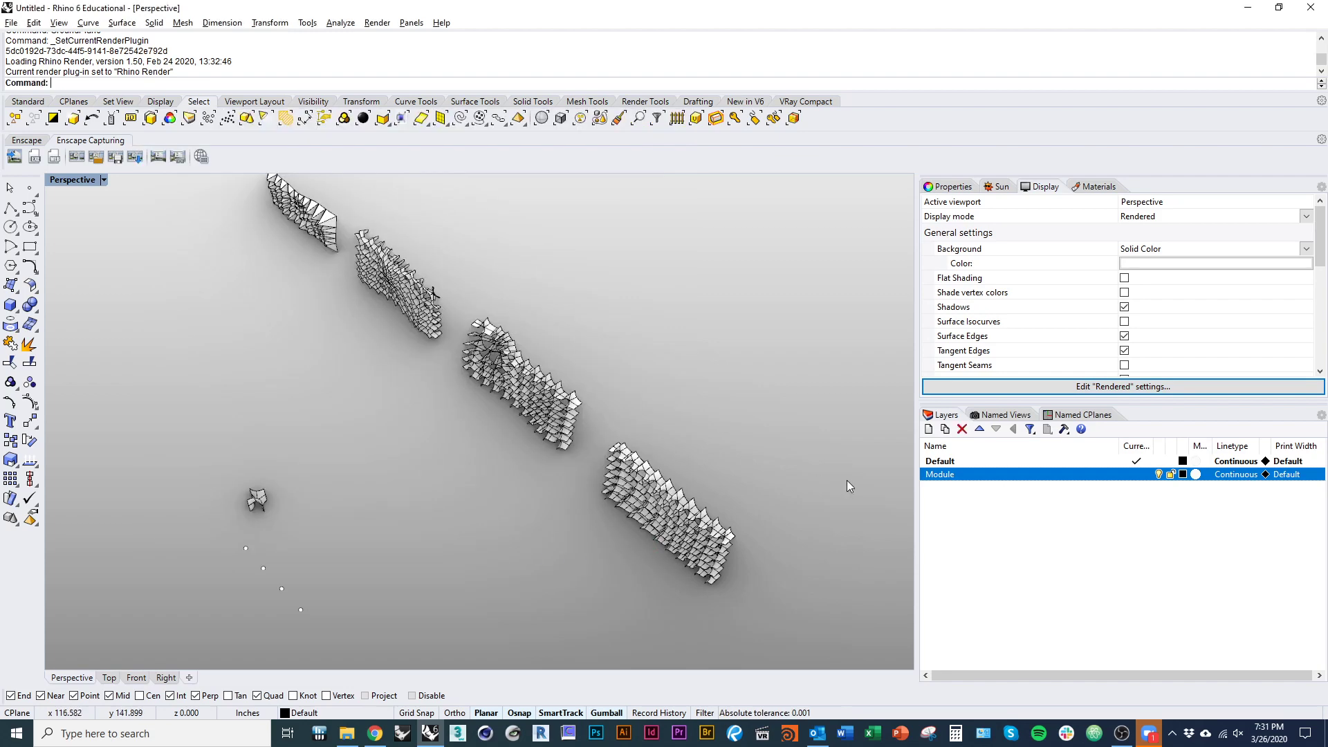
pyautogui.click(1005, 395)
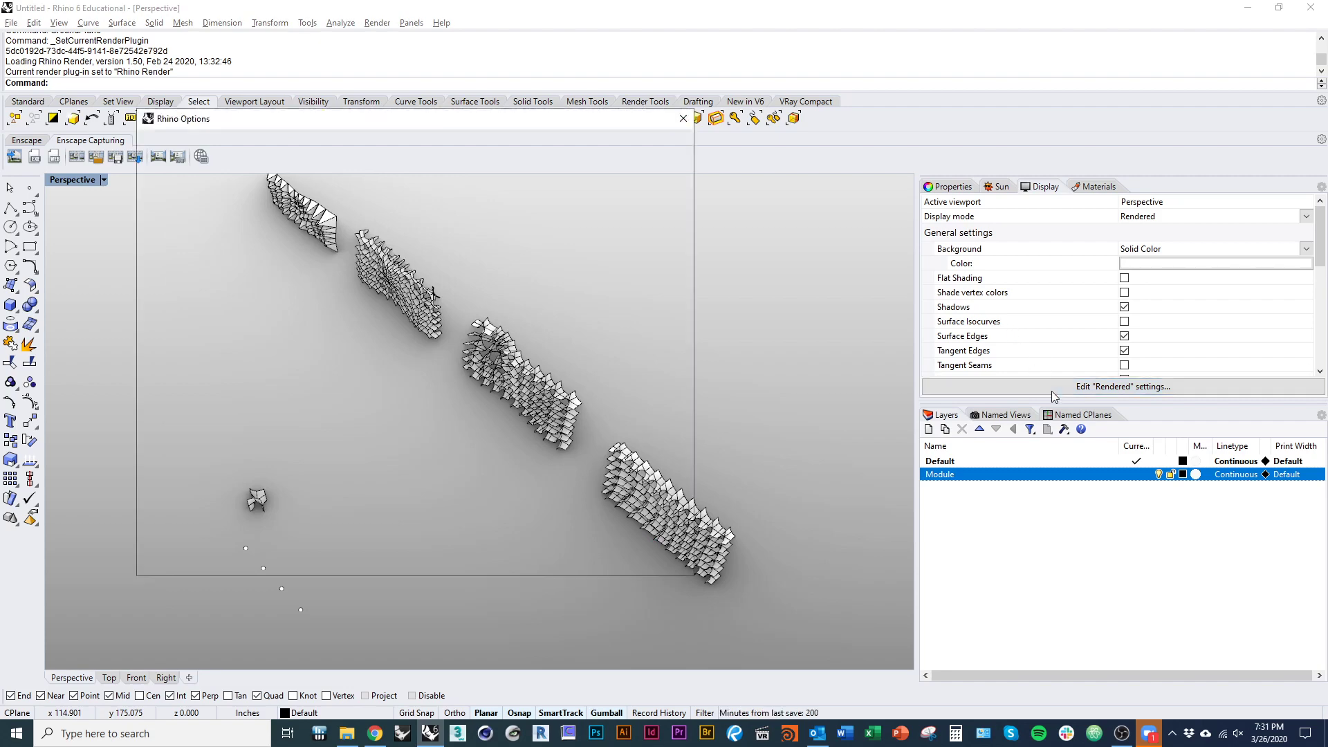
pyautogui.moveTo(675, 318); pyautogui.dragTo(676, 253)
pyautogui.click(683, 118)
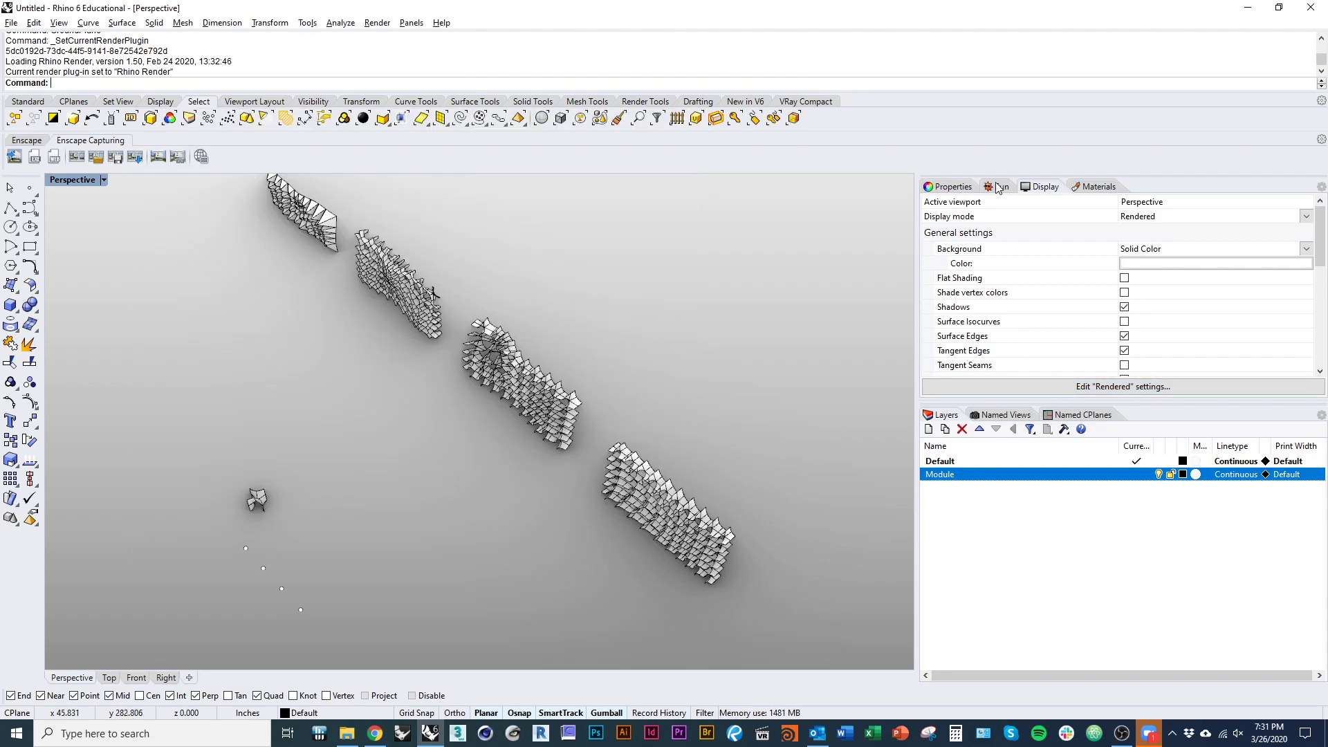
# - Turn on the sun so the row of panels casts shadows on the ground plane
pyautogui.click(996, 187)
pyautogui.click(943, 225)
pyautogui.moveTo(654, 400); pyautogui.dragTo(581, 439, button='right')
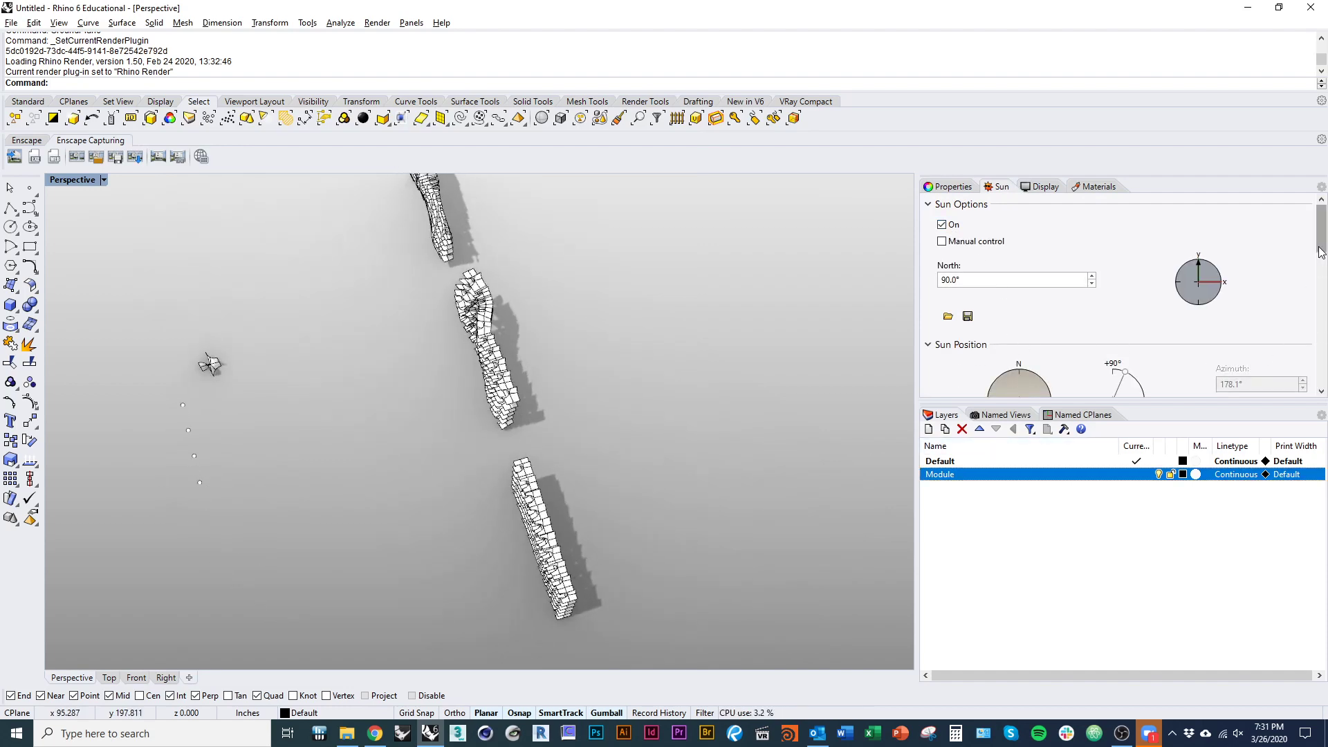
# - Enable manual control of the sun and lower its altitude to 38.5°
pyautogui.moveTo(1322, 240); pyautogui.dragTo(1322, 300)
pyautogui.moveTo(666, 391); pyautogui.dragTo(875, 395, button='right')
pyautogui.moveTo(1323, 324); pyautogui.dragTo(1323, 272)
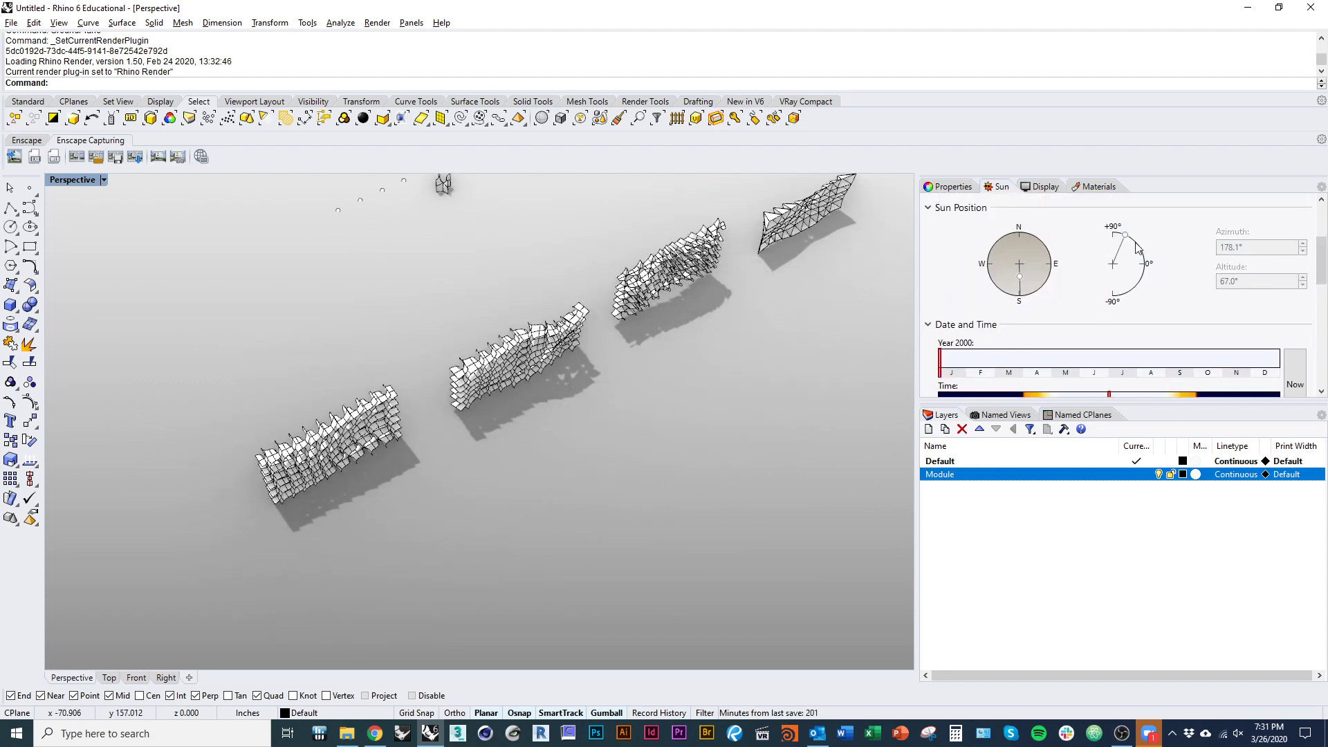
pyautogui.scroll(3, 957, 273)
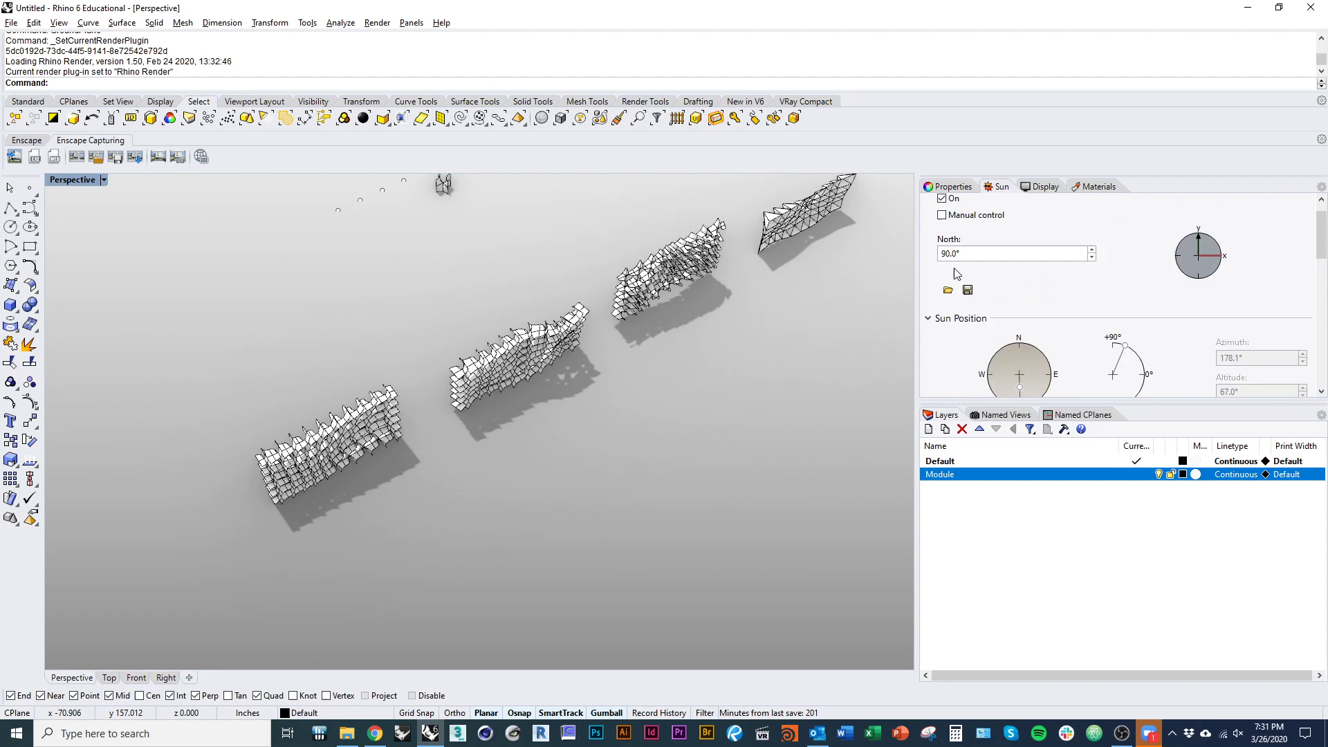
pyautogui.click(943, 216)
pyautogui.moveTo(1126, 345); pyautogui.dragTo(1140, 360)
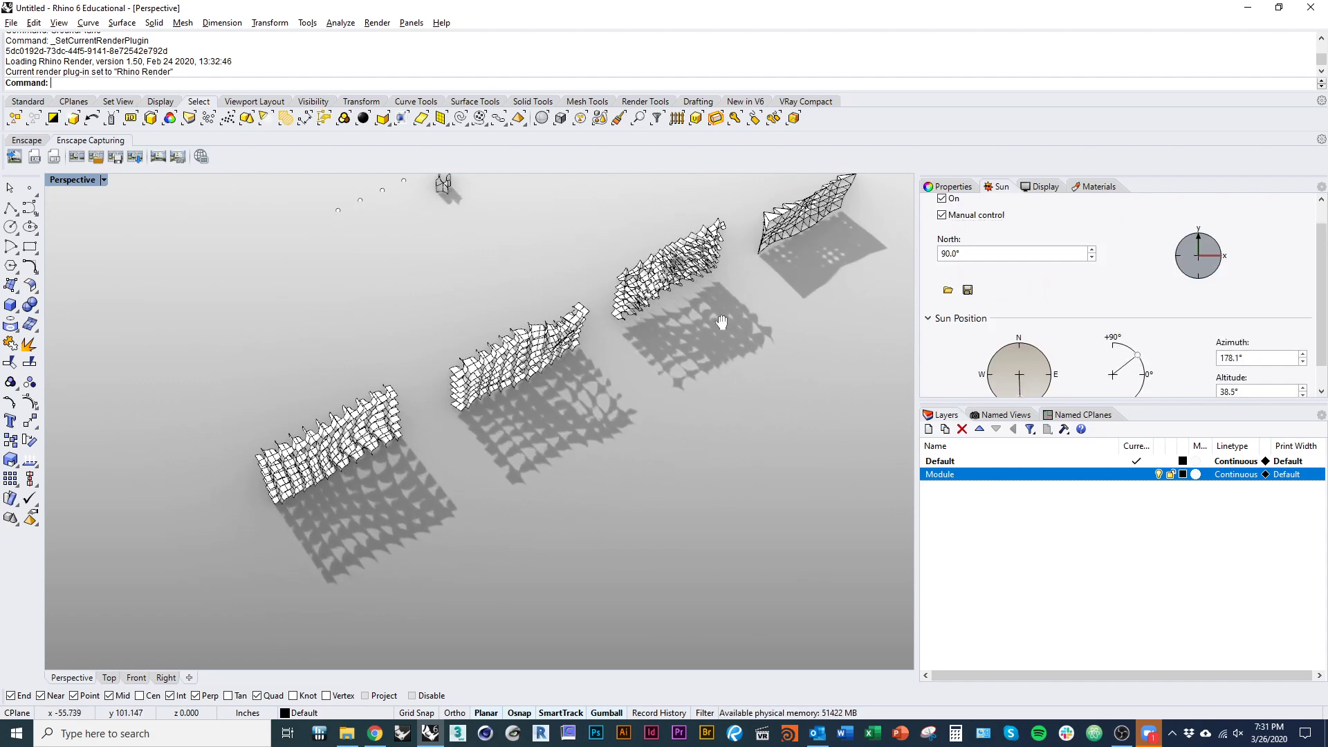
# - Examine the shadow patterns that each panel in the row casts on the ground
pyautogui.scroll(15, 721, 323)
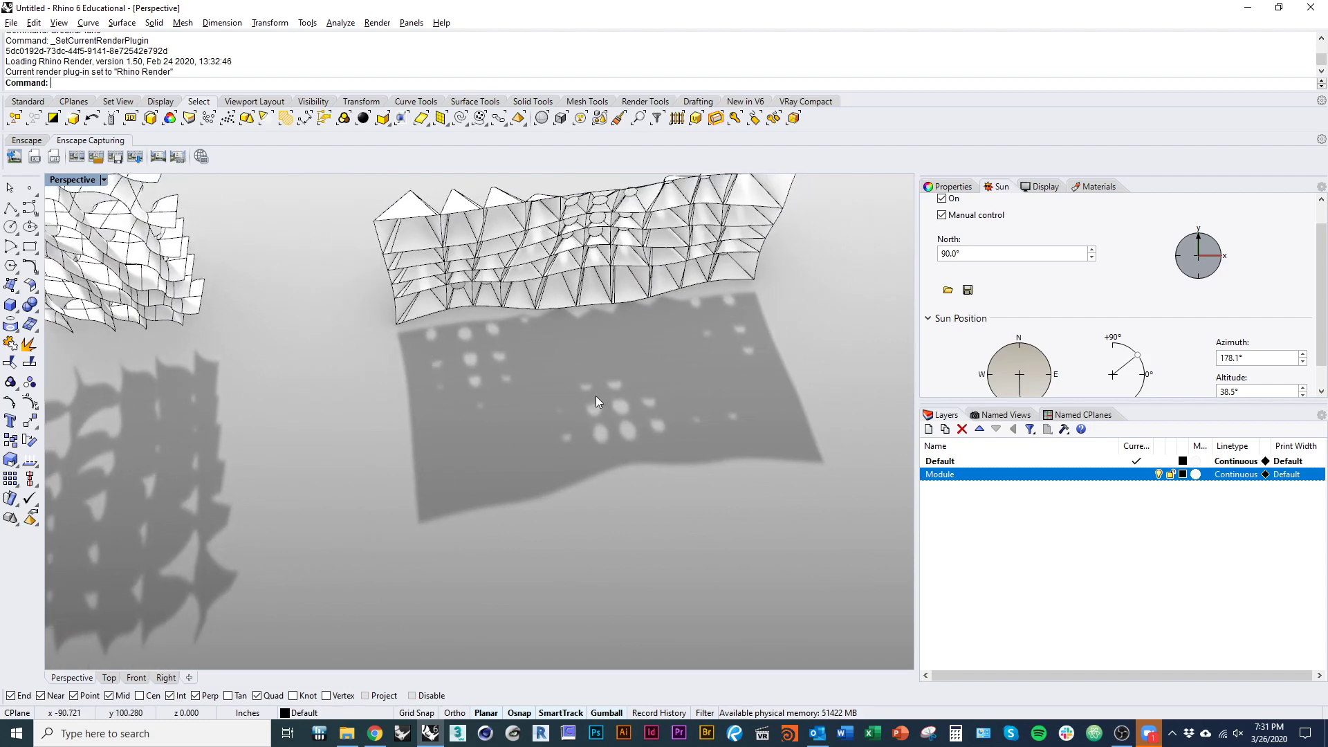
pyautogui.keyDown('shift'); pyautogui.moveTo(595, 402); pyautogui.dragTo(747, 401, button='right'); pyautogui.keyUp('shift')
pyautogui.scroll(-5, 734, 408)
pyautogui.keyDown('shift'); pyautogui.moveTo(619, 453); pyautogui.dragTo(760, 455, button='right'); pyautogui.keyUp('shift')
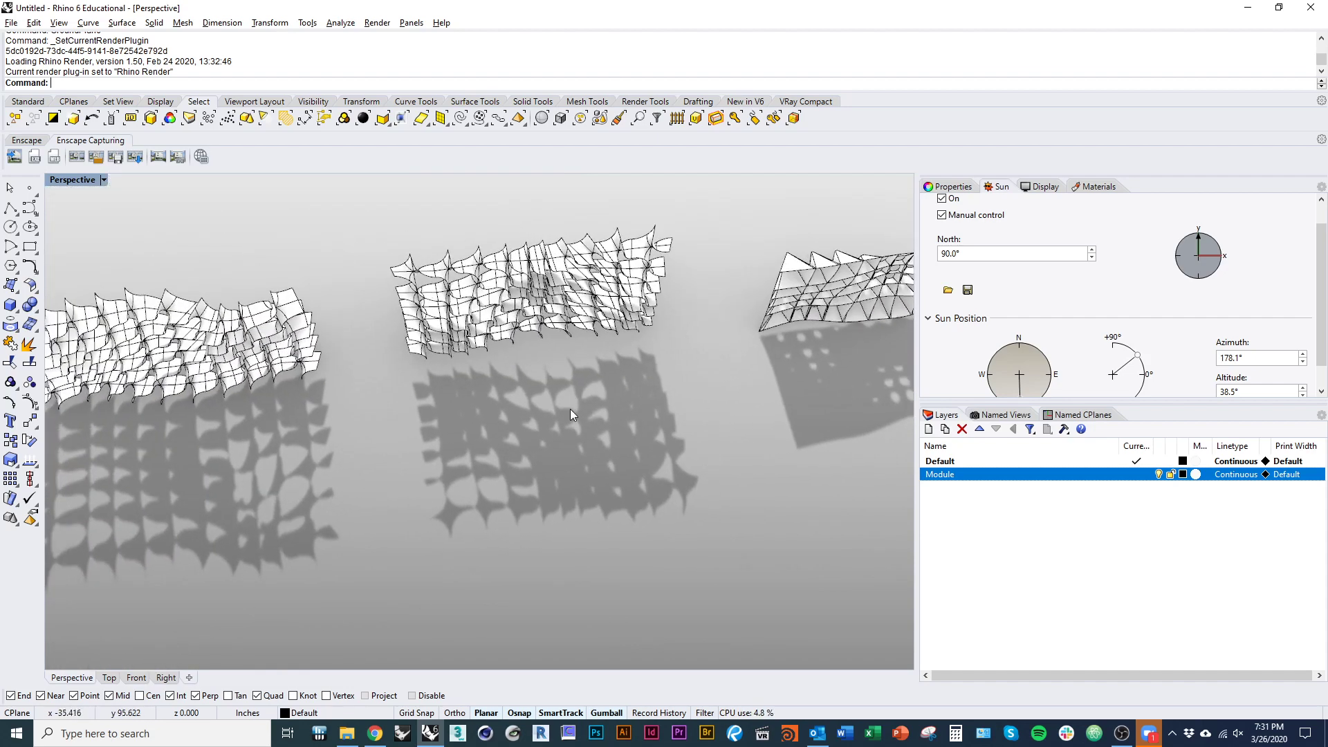
pyautogui.moveTo(438, 443); pyautogui.dragTo(382, 417, button='right')
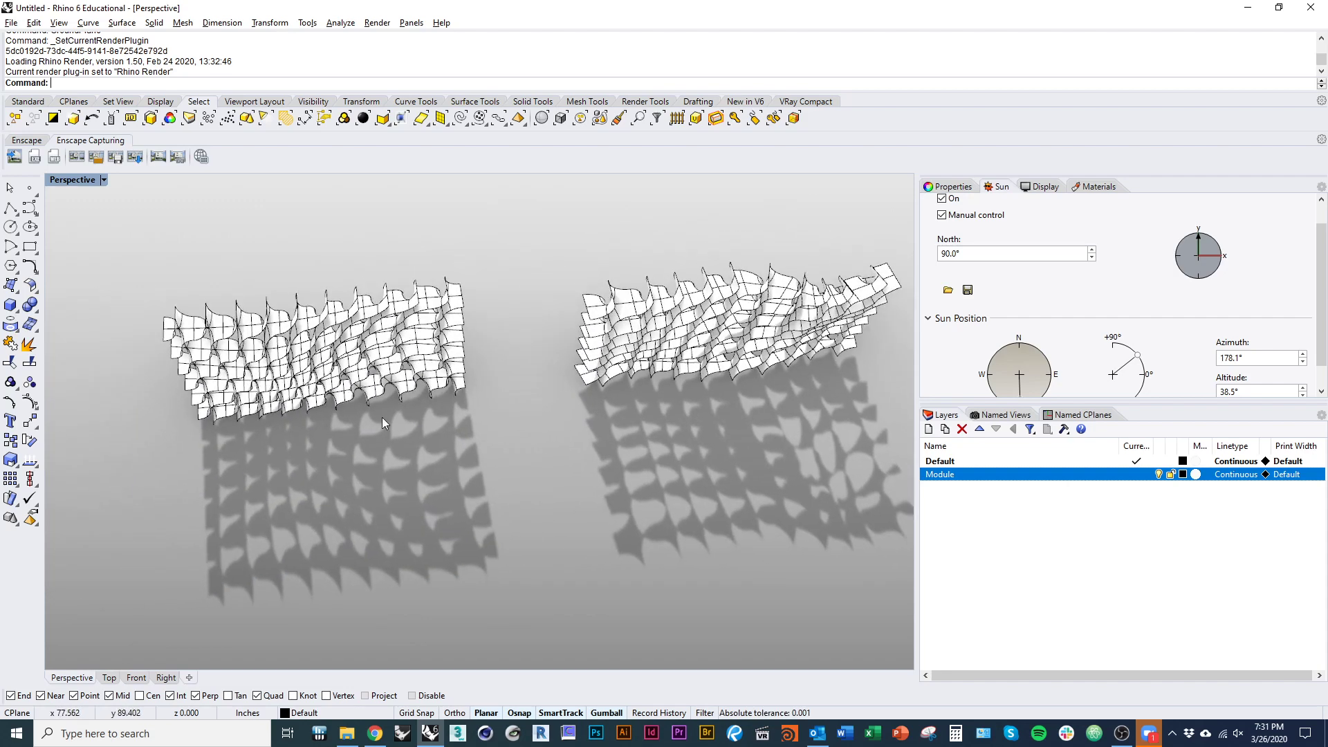
pyautogui.moveTo(242, 497); pyautogui.dragTo(434, 474, button='right')
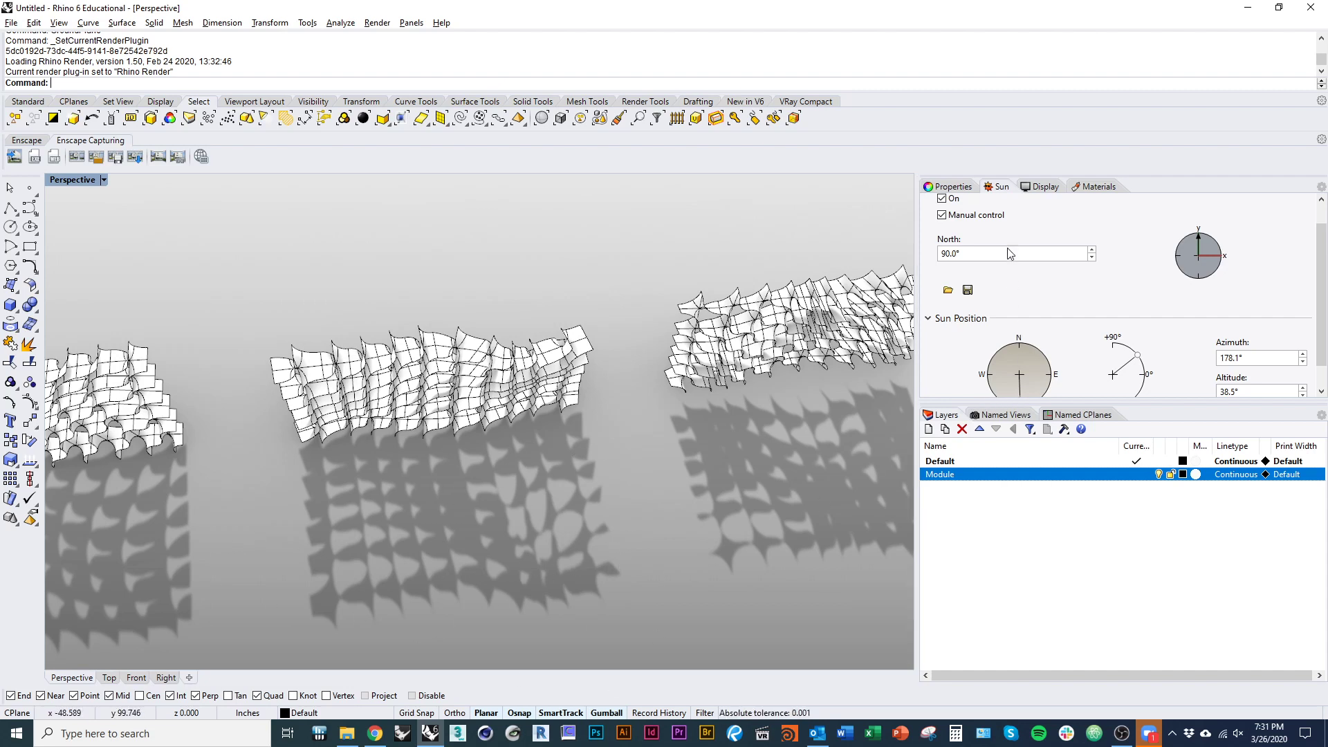
# - Toggle the Rendered display's shadows off and back on, and turn off its surface edges
pyautogui.click(1043, 187)
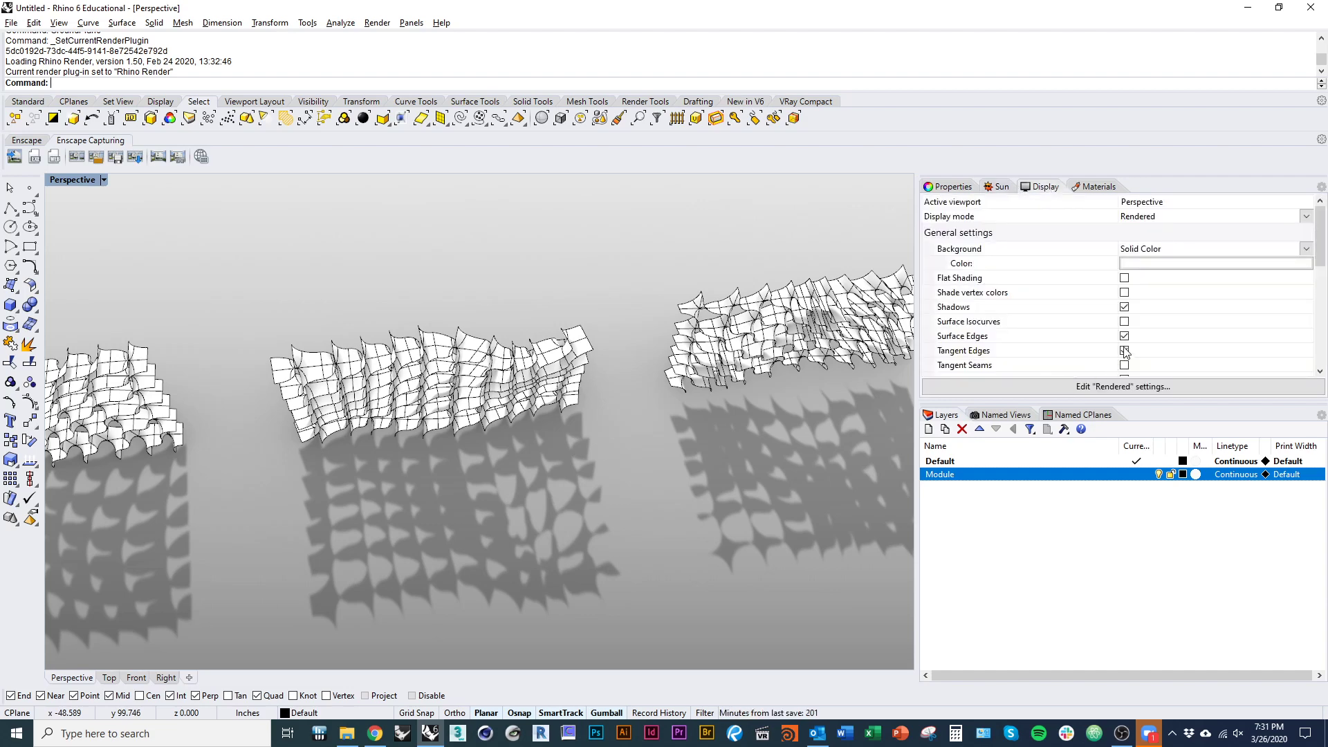
pyautogui.click(1125, 308)
pyautogui.click(1125, 307)
pyautogui.scroll(-1, 1114, 317)
pyautogui.click(1125, 321)
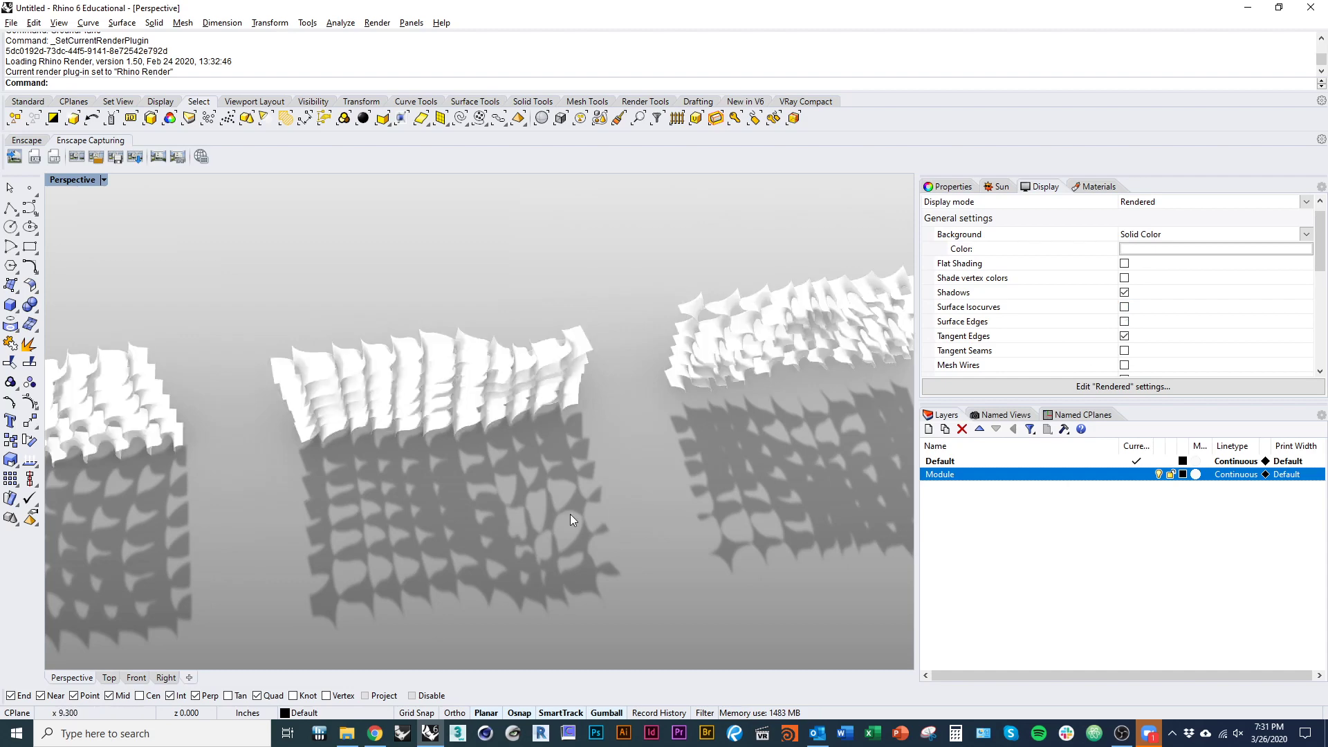
pyautogui.moveTo(570, 513); pyautogui.dragTo(717, 494, button='right')
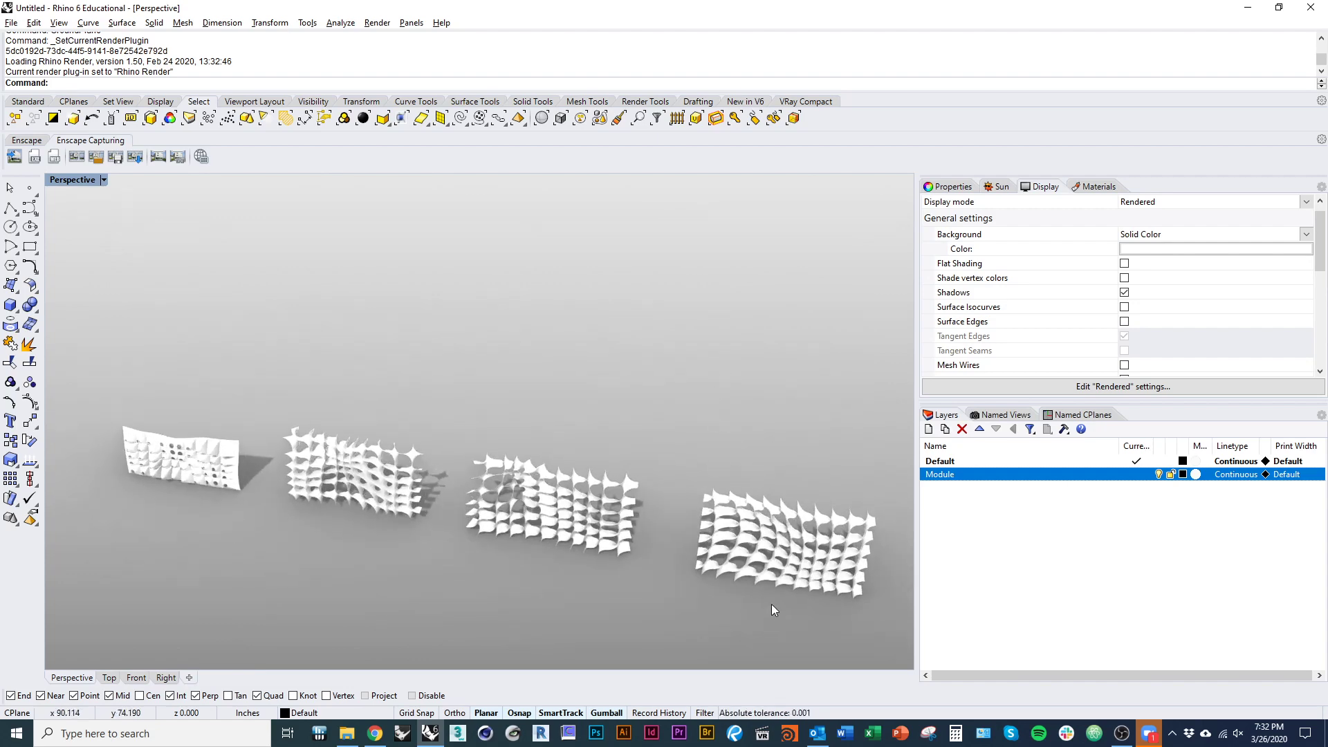
pyautogui.moveTo(581, 543); pyautogui.dragTo(595, 508, button='right')
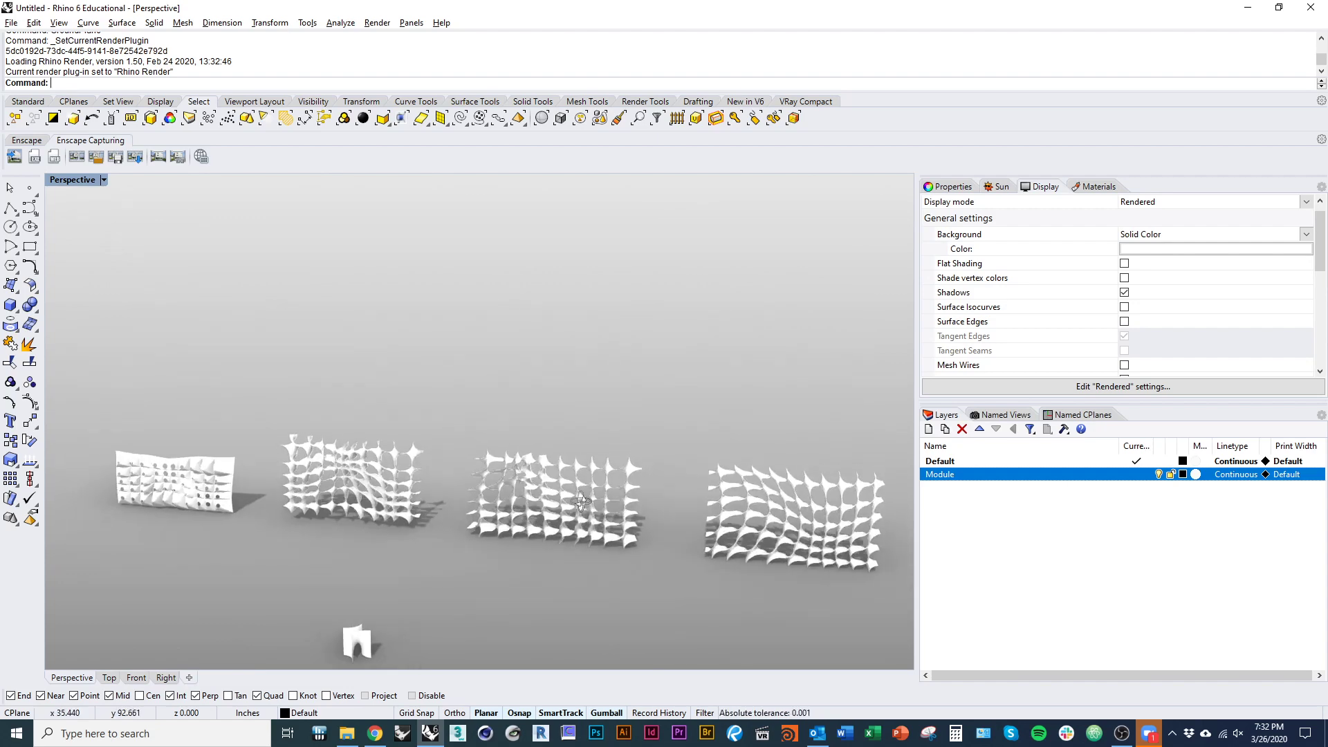
pyautogui.scroll(3, 780, 546)
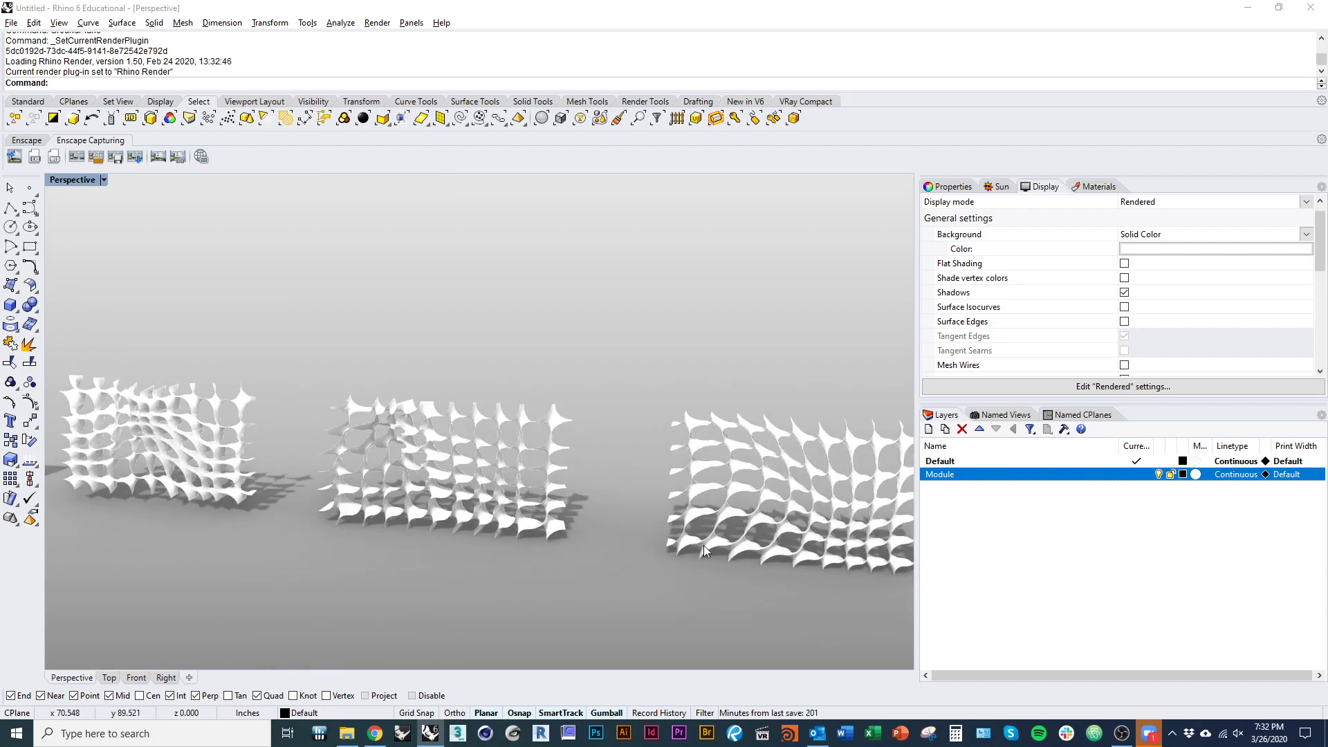